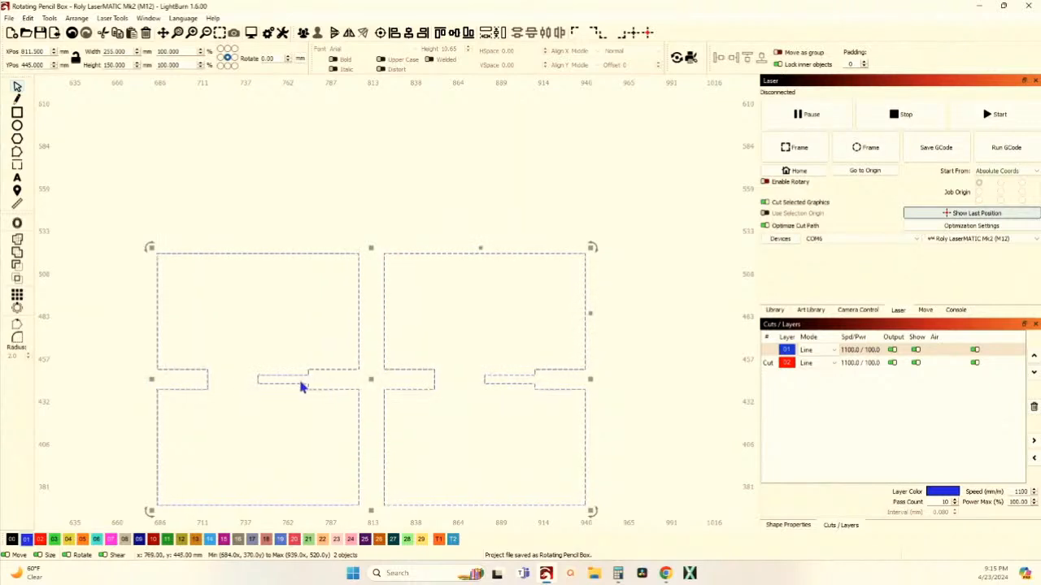
# Examine the slotted divider panels, the toothed box panels, the round base and the small ring in the pencil box layout
pyautogui.scroll(3, 298, 375)
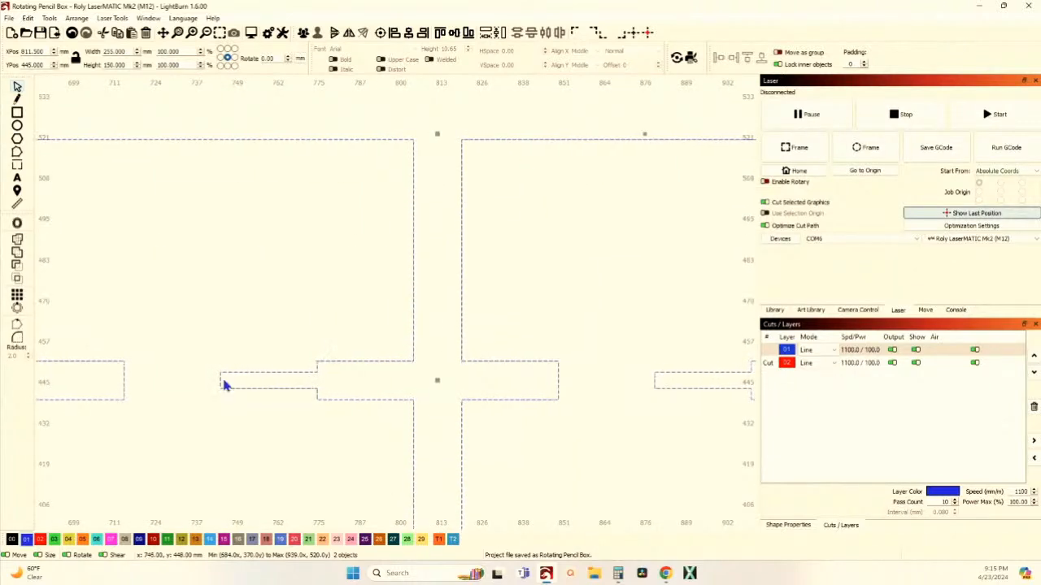
pyautogui.scroll(-3, 309, 389)
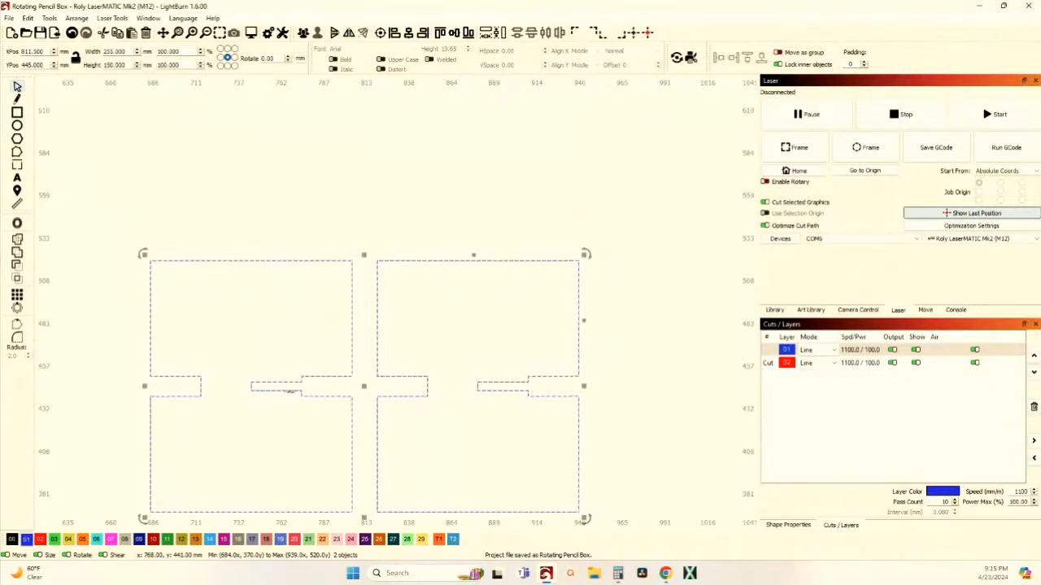
pyautogui.scroll(-3, 304, 407)
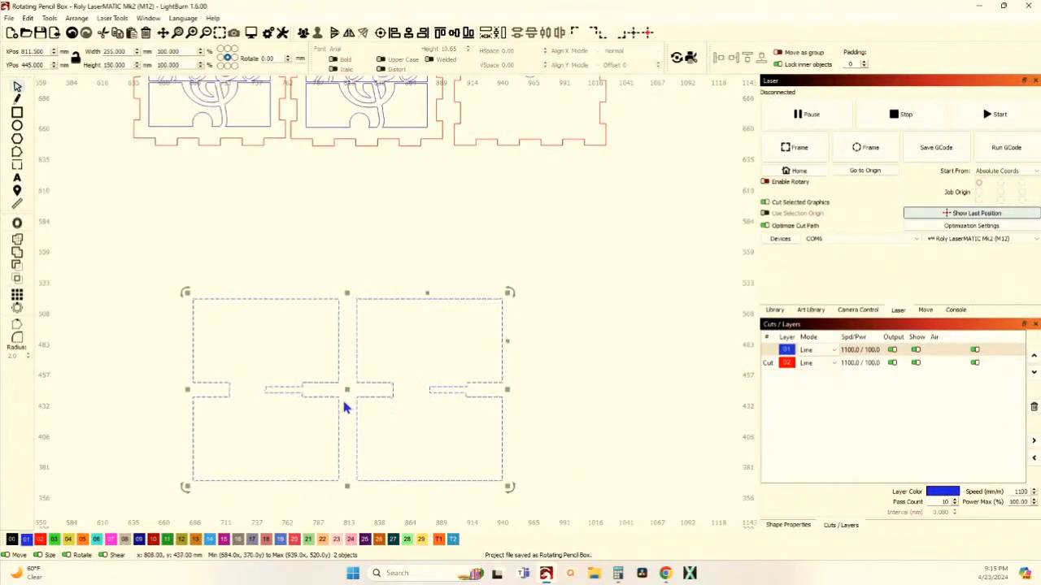
pyautogui.click(326, 400)
pyautogui.scroll(-4, 317, 397)
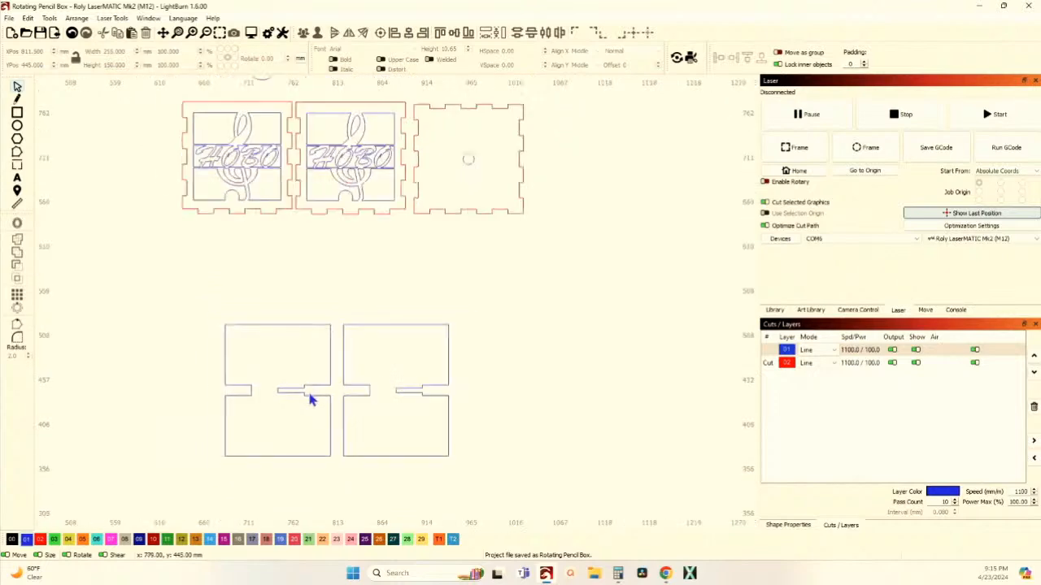
pyautogui.scroll(4, 390, 347)
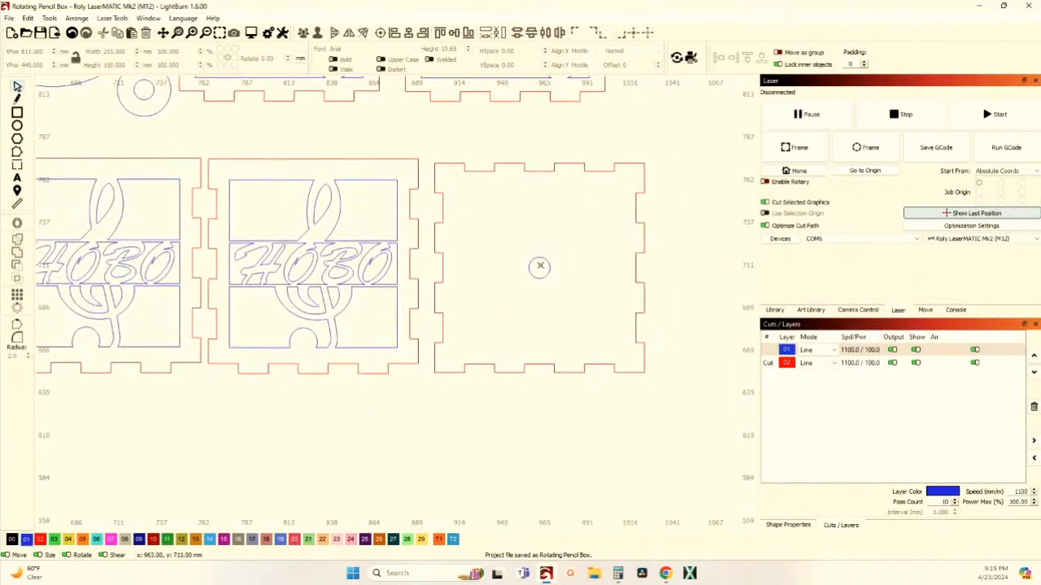
pyautogui.scroll(-4, 540, 266)
pyautogui.scroll(2, 302, 144)
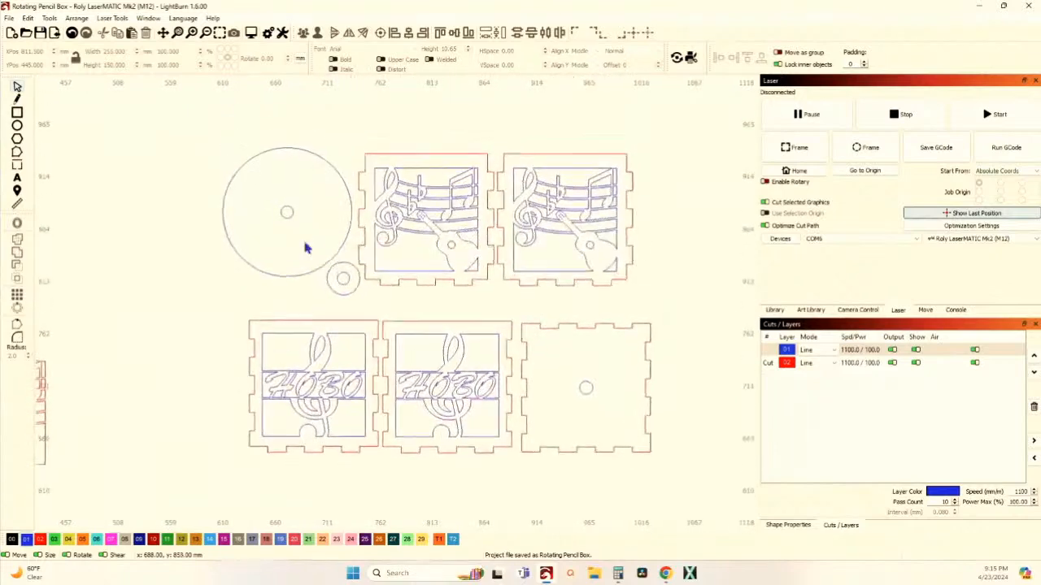
pyautogui.scroll(3, 305, 203)
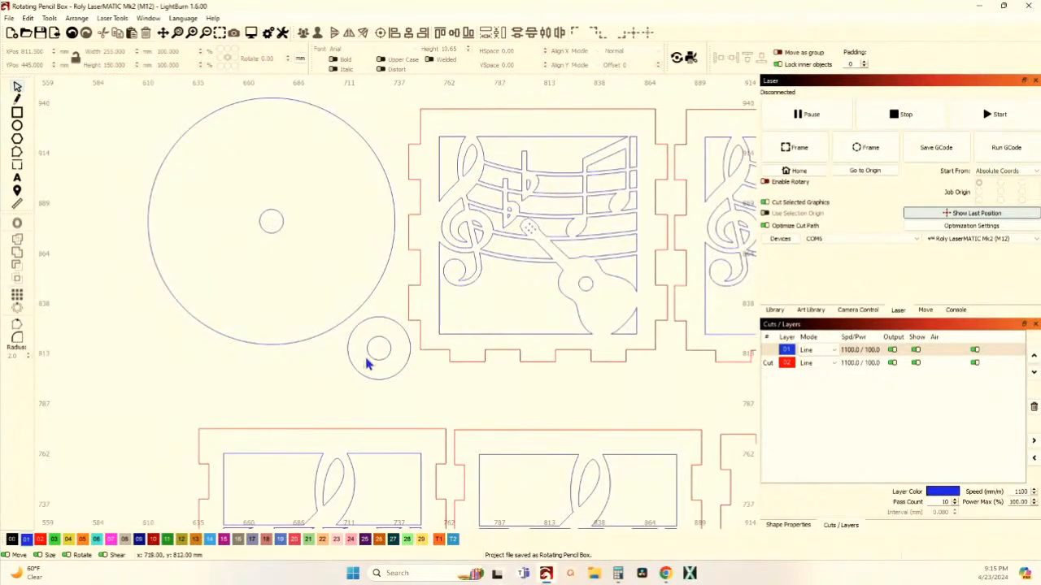
pyautogui.scroll(-2, 488, 355)
pyautogui.scroll(-3, 418, 277)
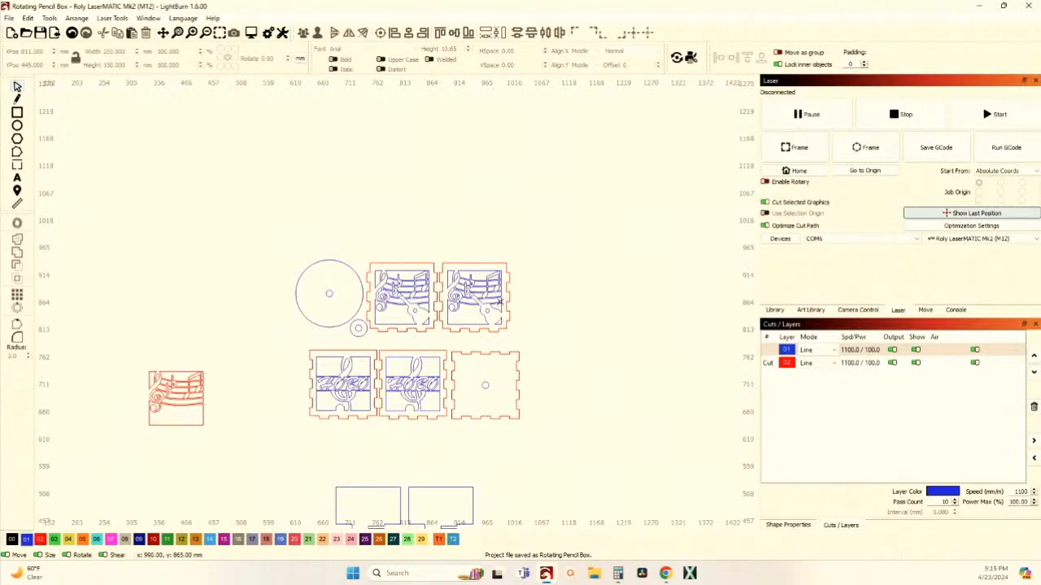
pyautogui.scroll(4, 419, 412)
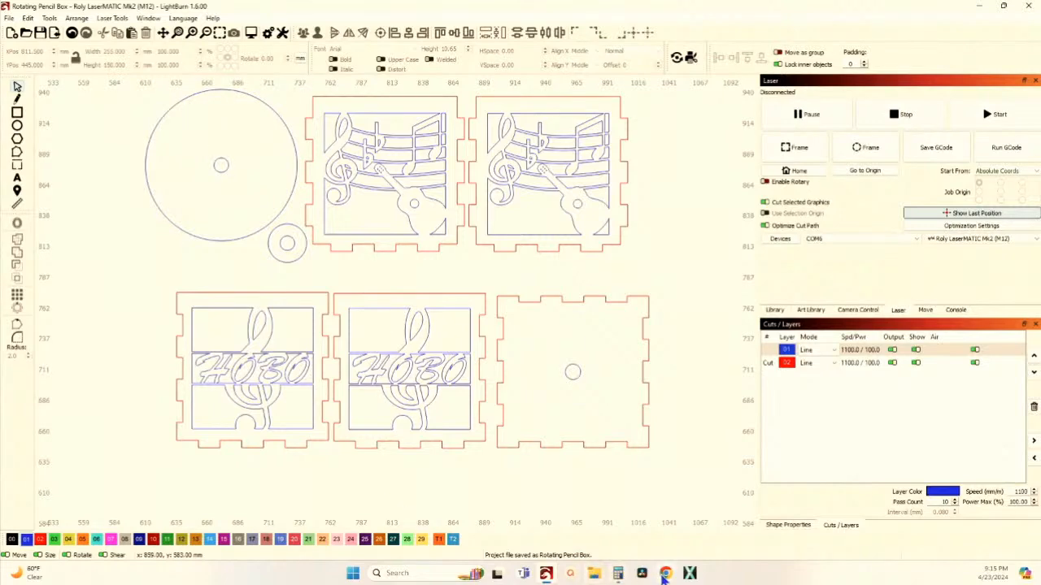
# Switch to Chrome and load the Gravini home page at gravini.cz/en/ in place of its box designer page
pyautogui.moveTo(665, 574)
pyautogui.click(627, 500)
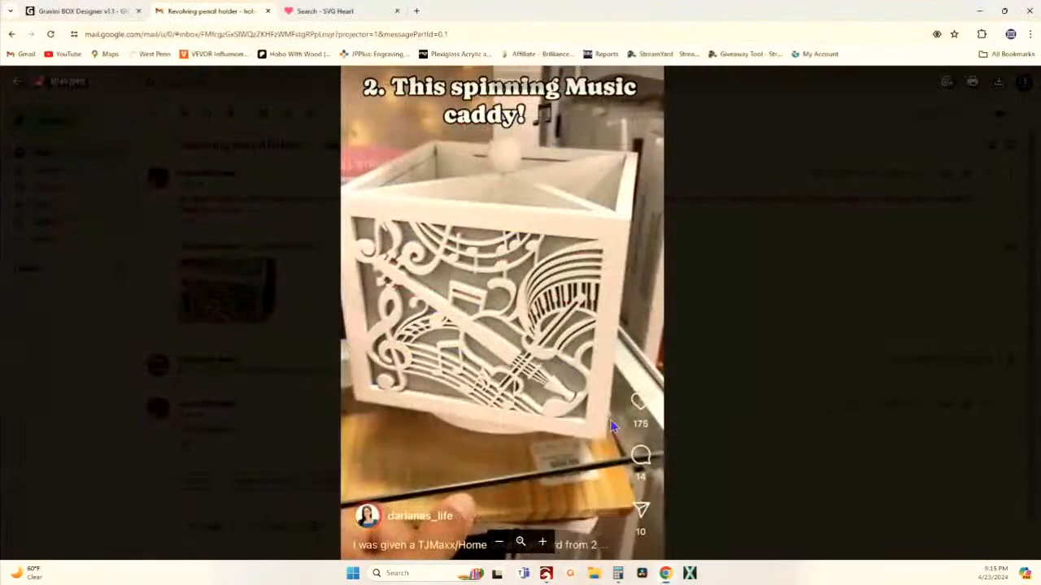
pyautogui.click(81, 12)
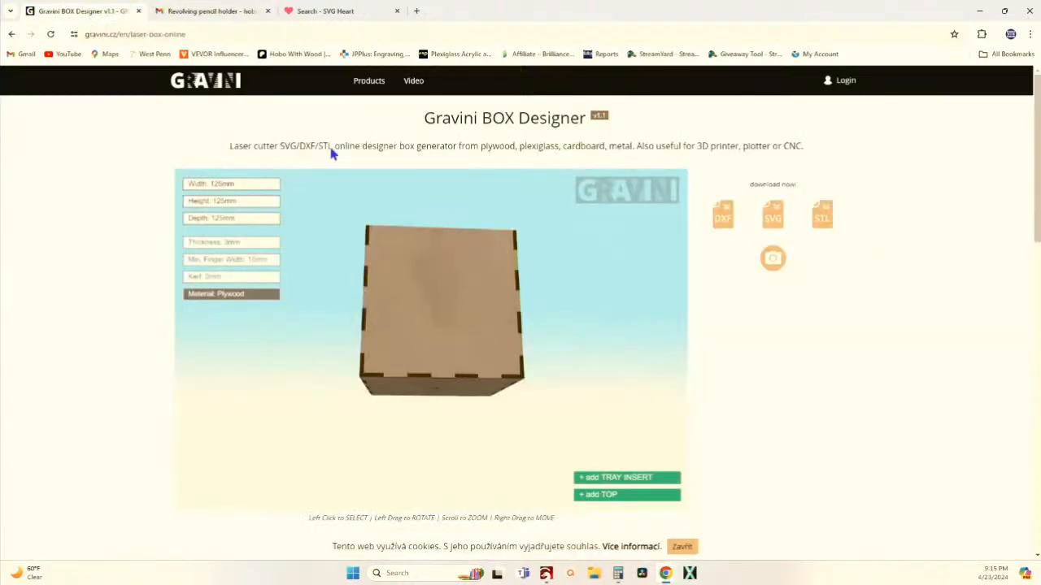
pyautogui.click(218, 33)
pyautogui.click(218, 34)
pyautogui.press('BackSpace')
pyautogui.press('BackSpace')
pyautogui.press('BackSpace')
pyautogui.press('BackSpace')
pyautogui.press('BackSpace')
pyautogui.press('BackSpace')
pyautogui.press('BackSpace')
pyautogui.press('BackSpace')
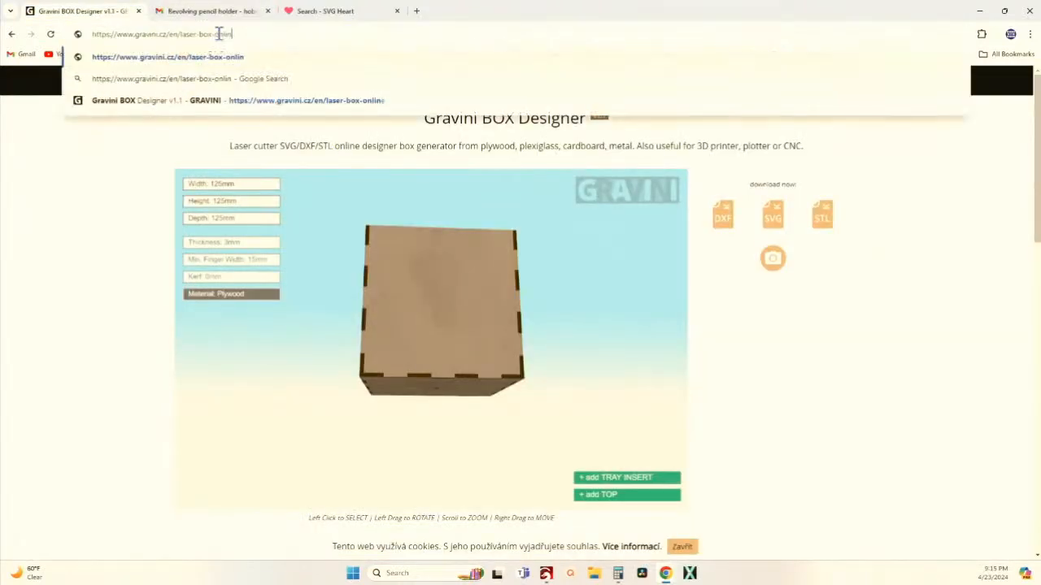
pyautogui.press('BackSpace')
pyautogui.press('BackSpace')
pyautogui.press('BackSpace')
pyautogui.press('BackSpace')
pyautogui.press('BackSpace')
pyautogui.press('BackSpace')
pyautogui.press('BackSpace')
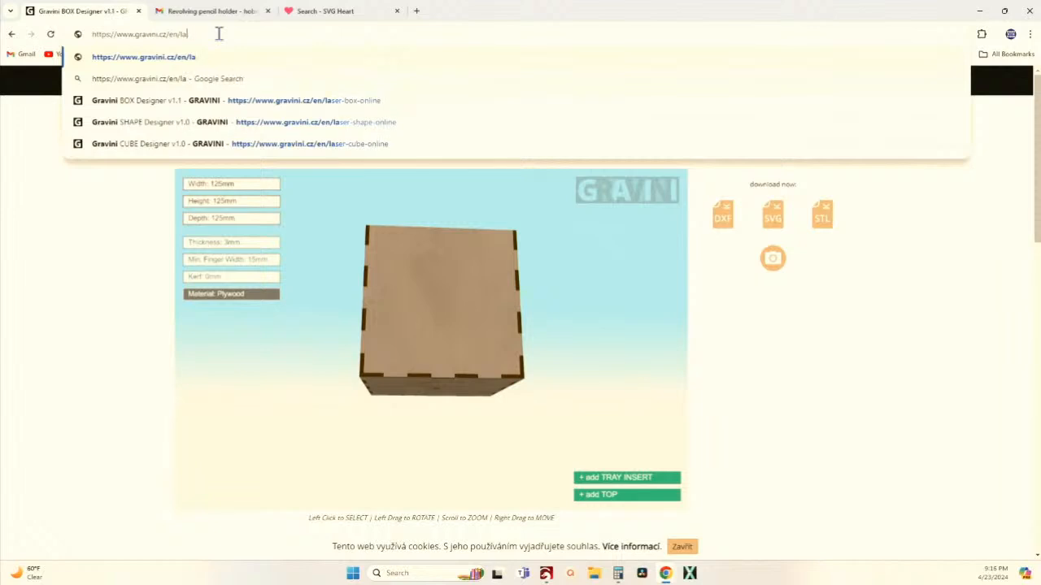
pyautogui.press('Return')
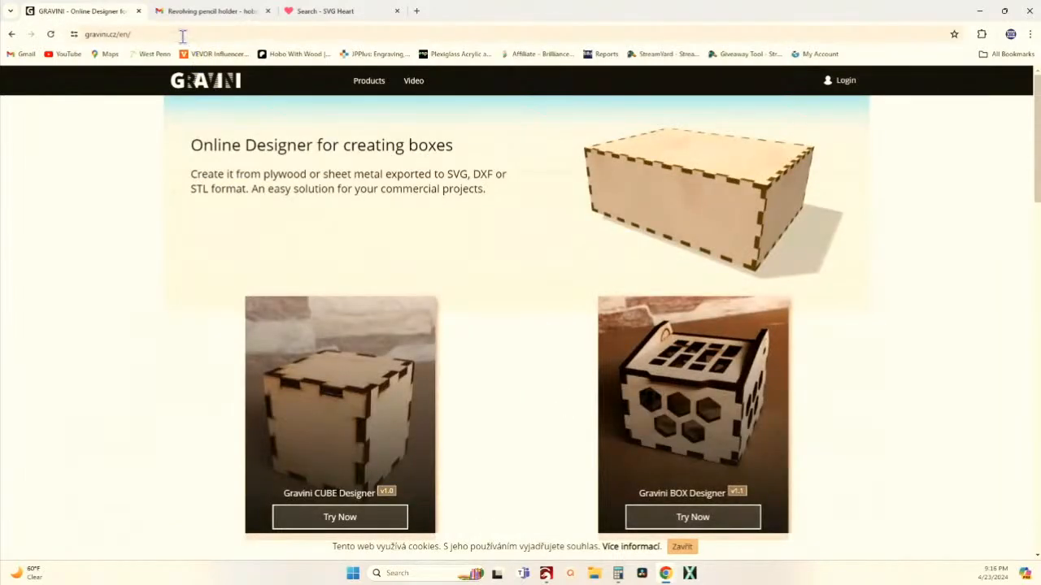
# Copy the web address of the Gravini home page
pyautogui.click(182, 34)
pyautogui.rightClick(182, 35)
pyautogui.click(221, 139)
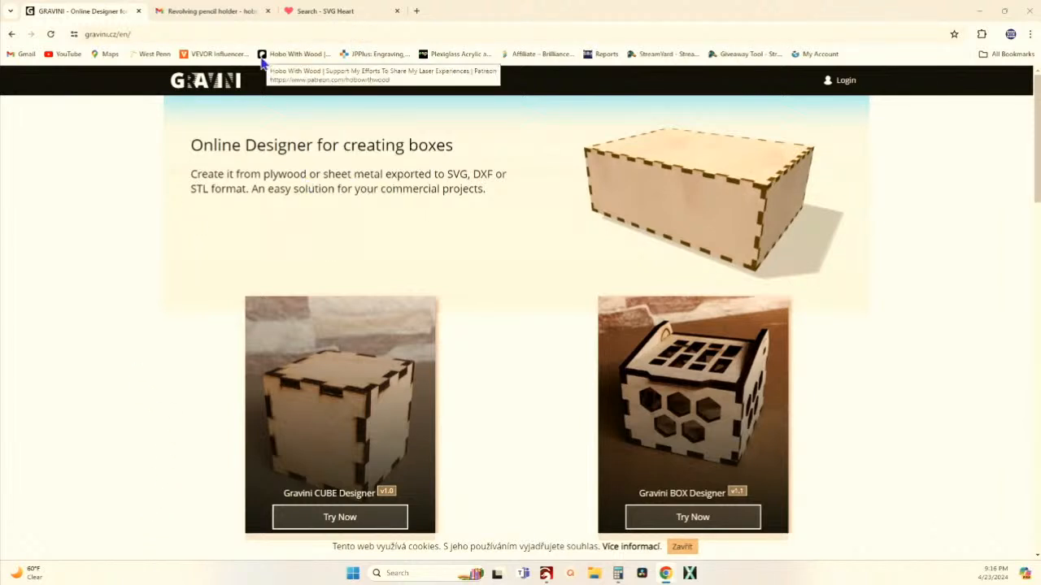
# Browse the SVG Heart search results for music and open the Music Notes Bundle design
pyautogui.click(329, 13)
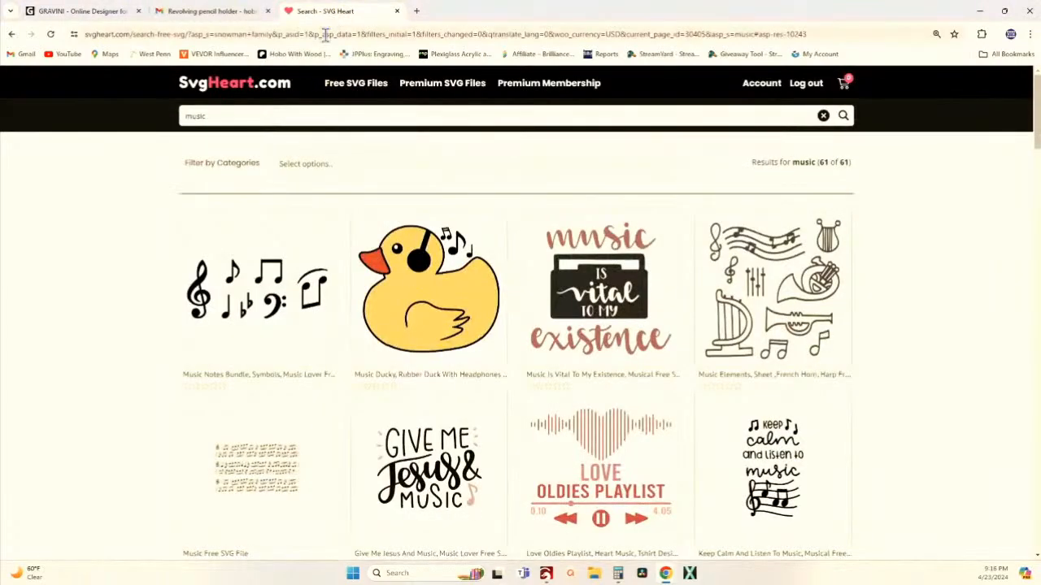
pyautogui.scroll(-2, 478, 367)
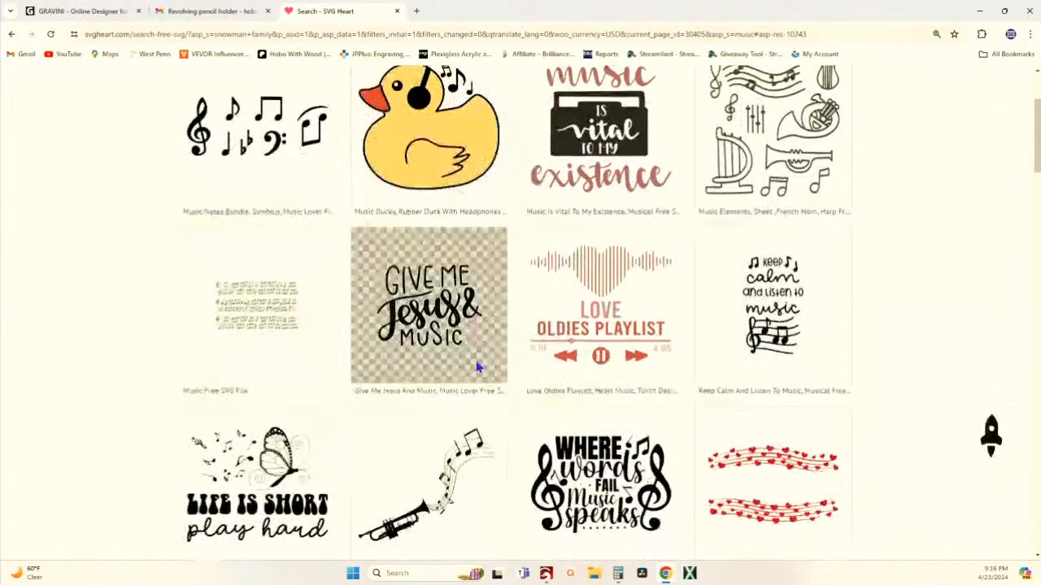
pyautogui.scroll(-10, 478, 367)
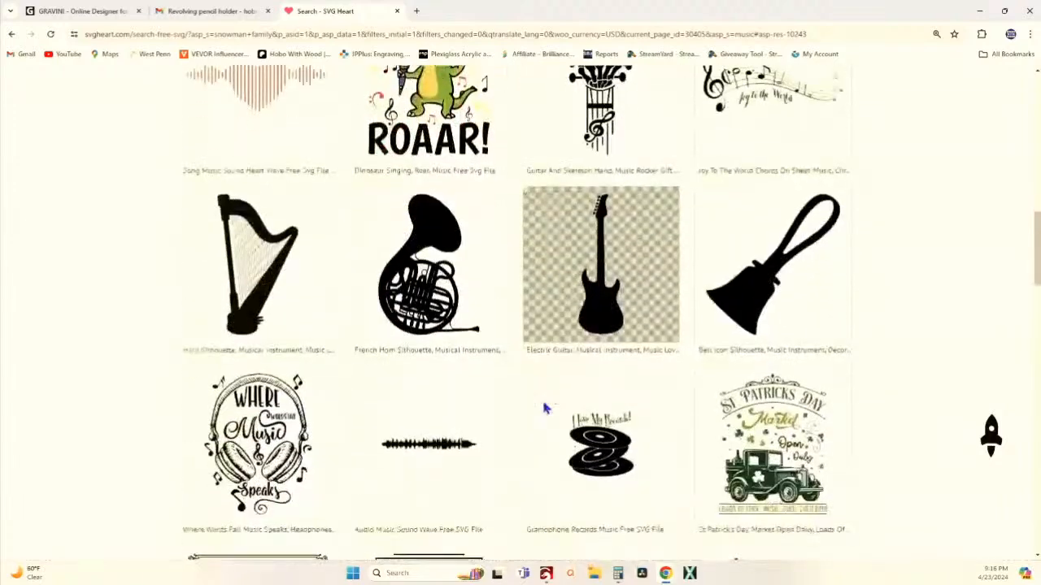
pyautogui.scroll(-3, 545, 408)
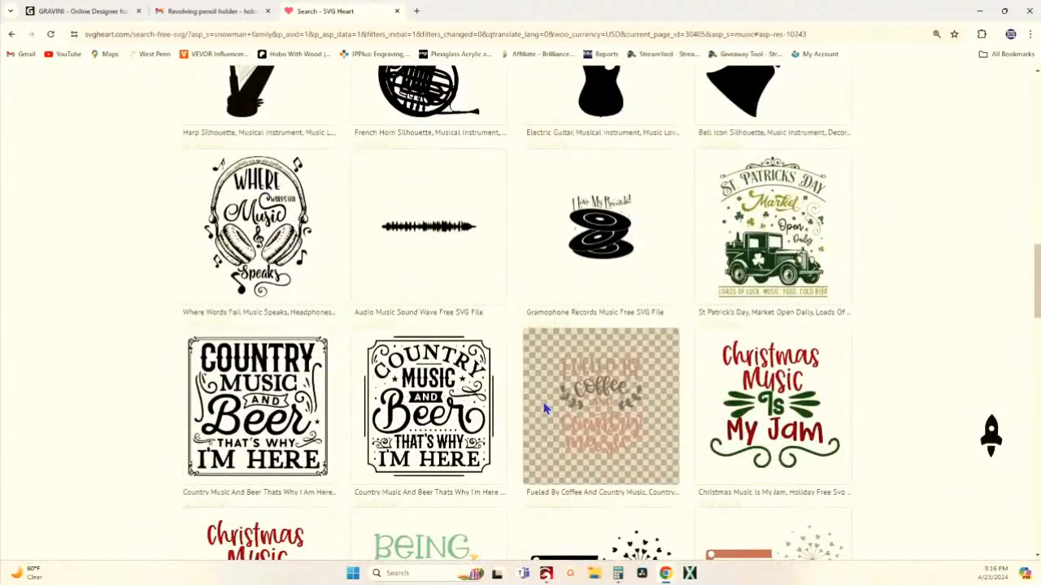
pyautogui.scroll(8, 544, 408)
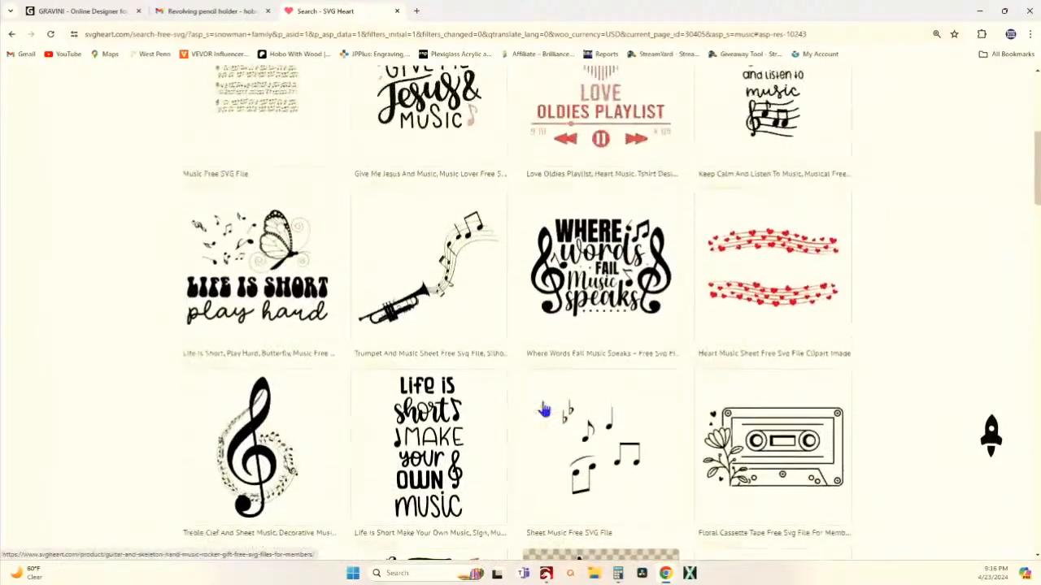
pyautogui.scroll(5, 544, 410)
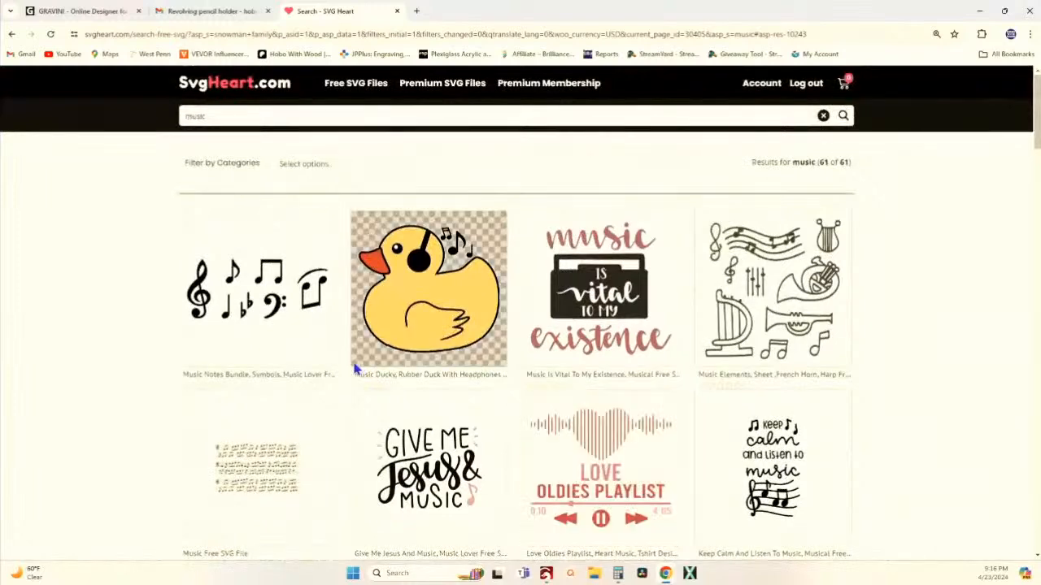
pyautogui.click(266, 309)
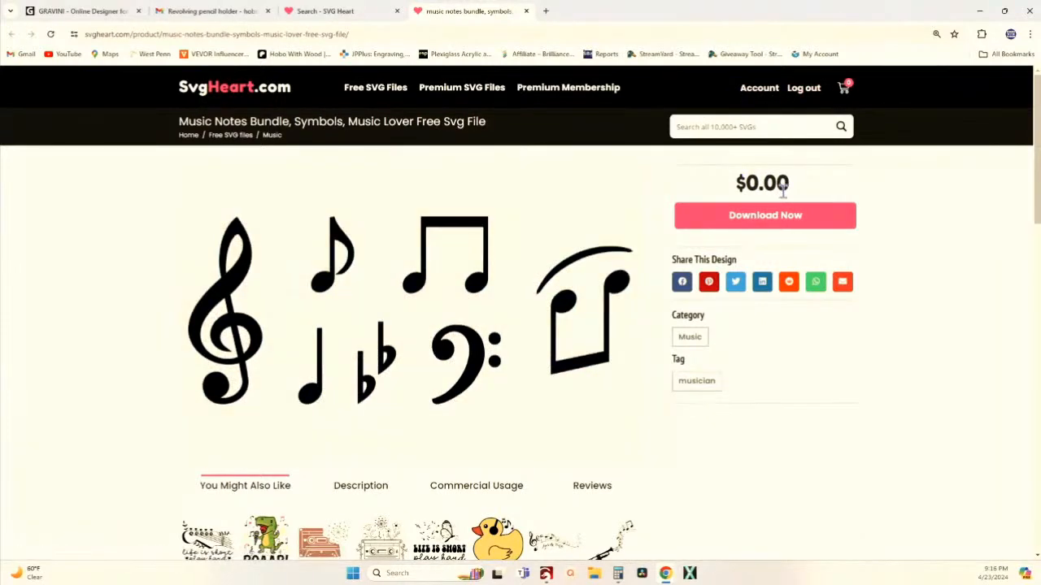
# Copy the music notes preview image and paste it into the empty area of the LightBurn workspace beside the box parts
pyautogui.rightClick(379, 306)
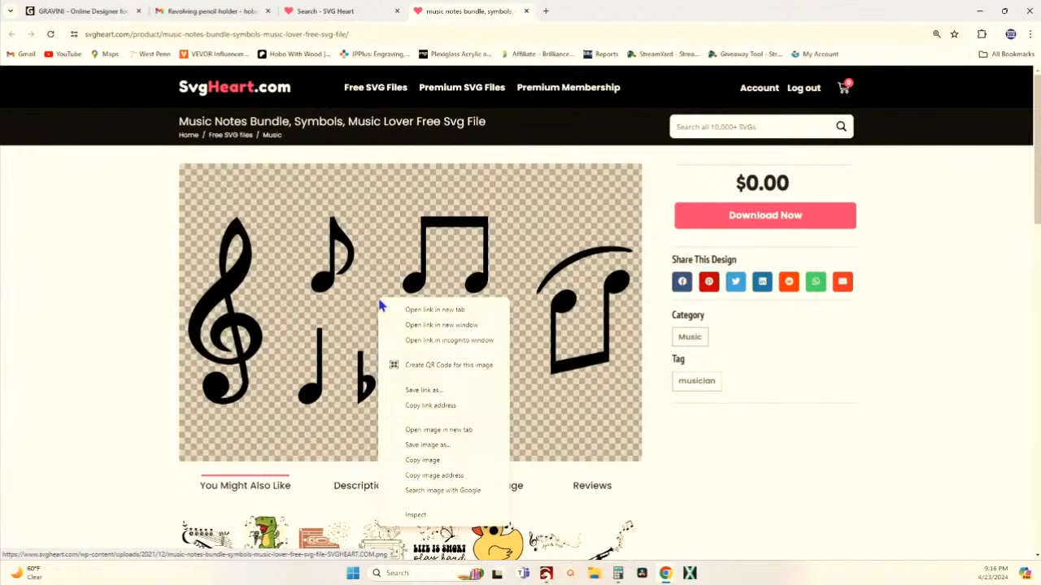
pyautogui.click(429, 465)
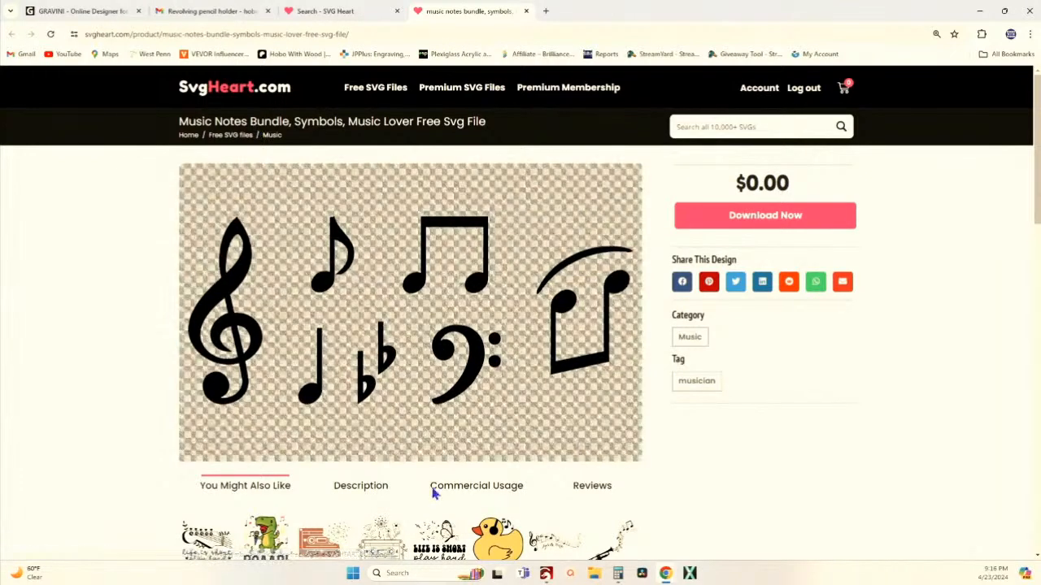
pyautogui.click(546, 574)
pyautogui.scroll(-5, 194, 331)
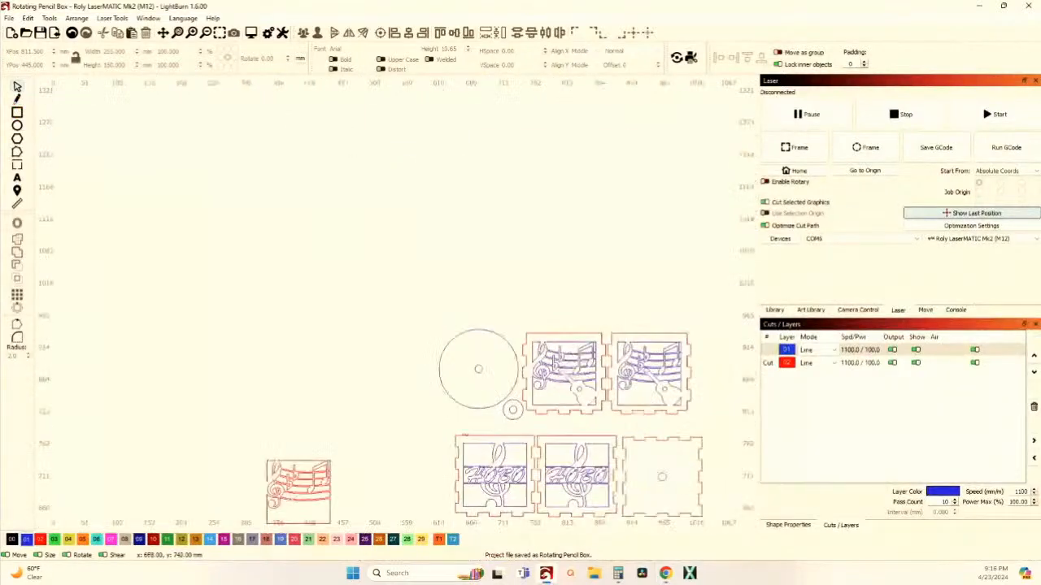
pyautogui.rightClick(182, 316)
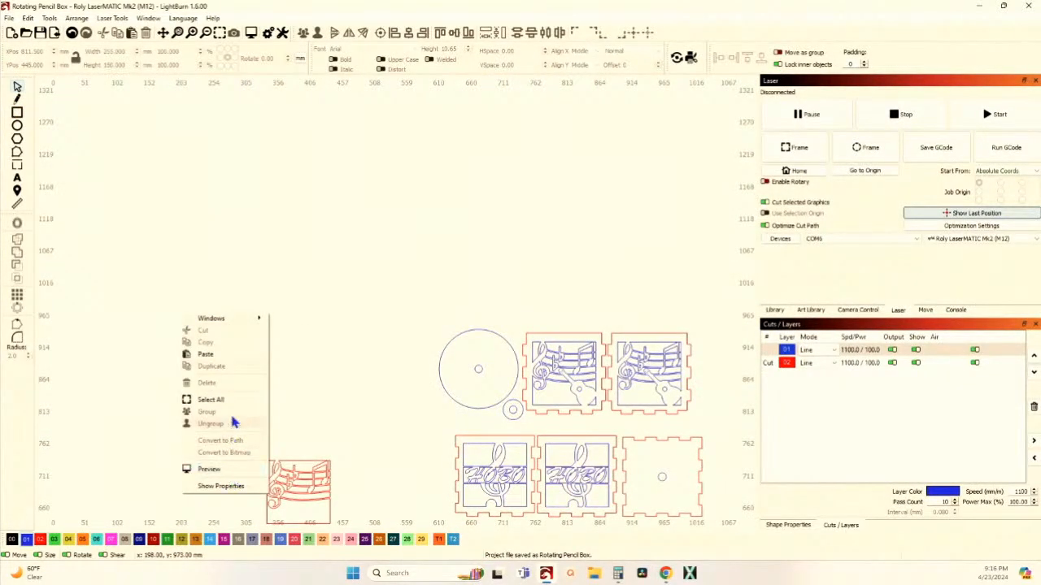
pyautogui.click(228, 361)
# Trace the pasted music notes image into vector outlines, deleting the source image after the trace
pyautogui.scroll(2, 242, 324)
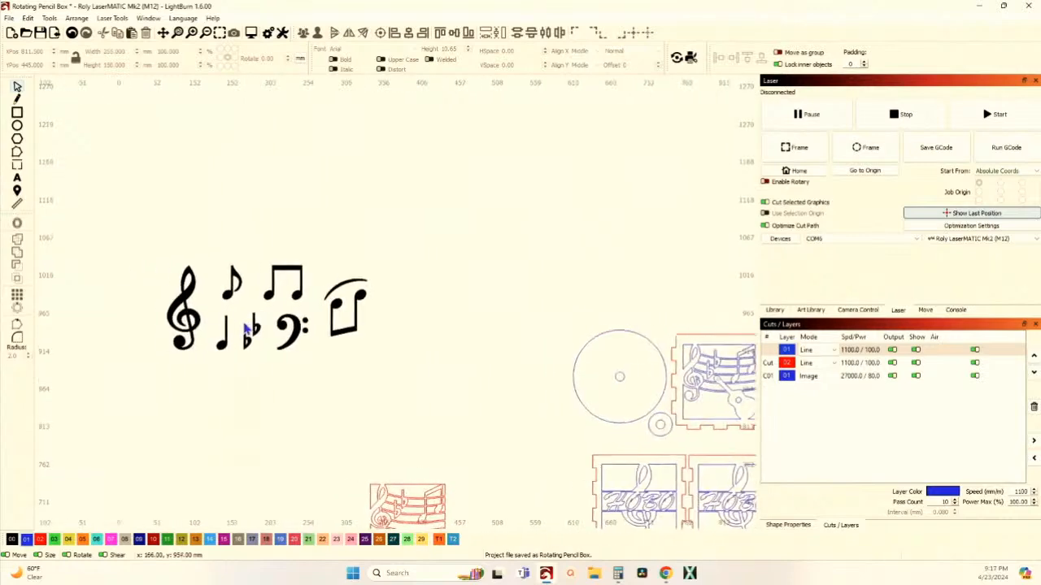
pyautogui.rightClick(243, 324)
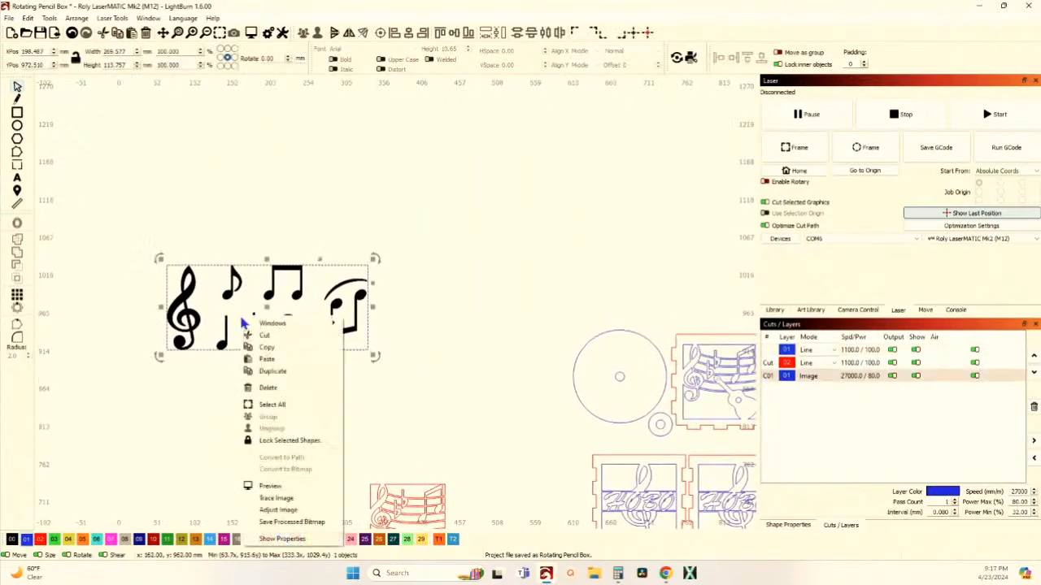
pyautogui.click(277, 492)
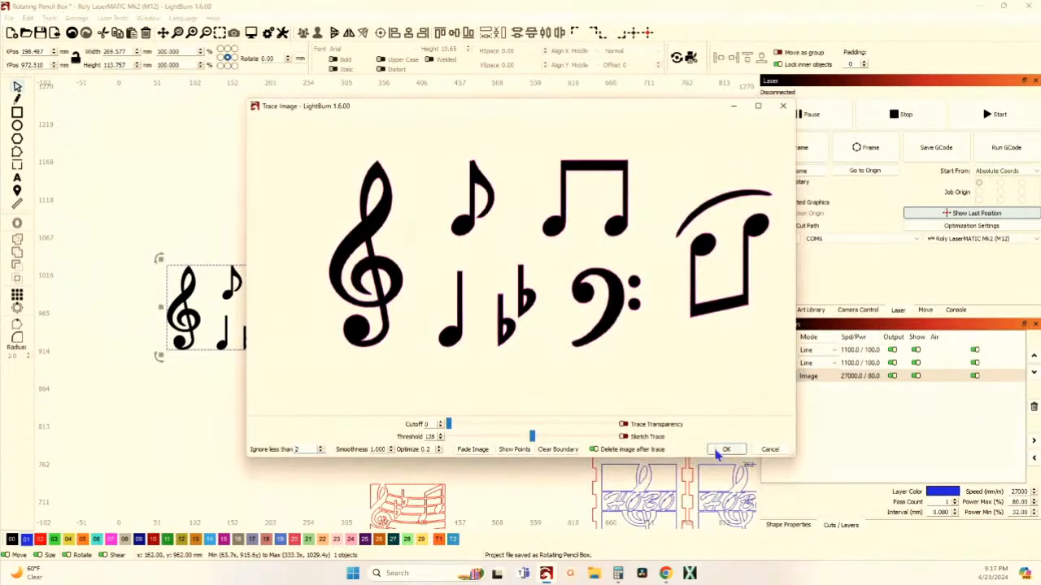
pyautogui.click(725, 448)
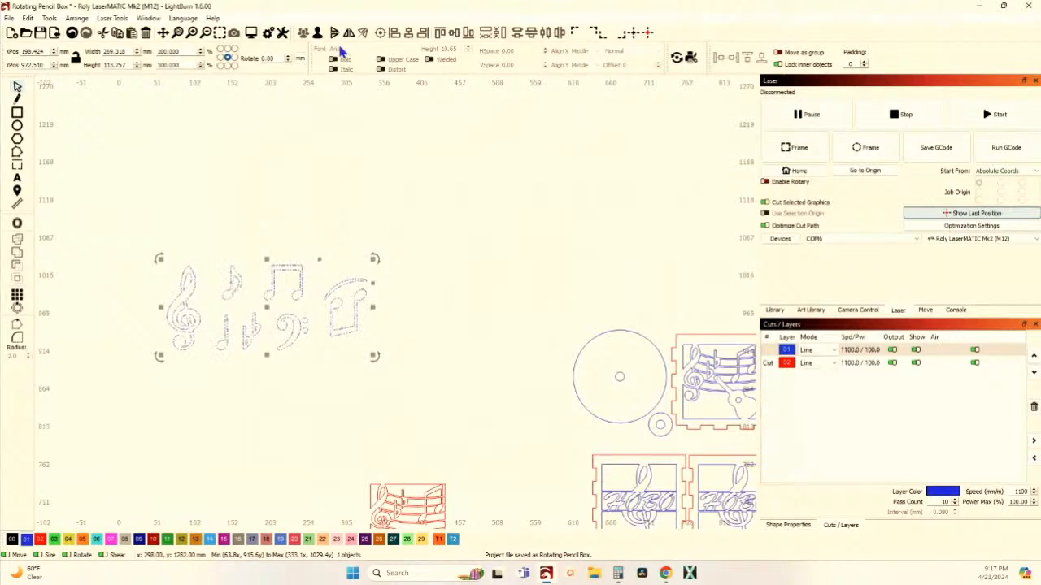
pyautogui.click(217, 236)
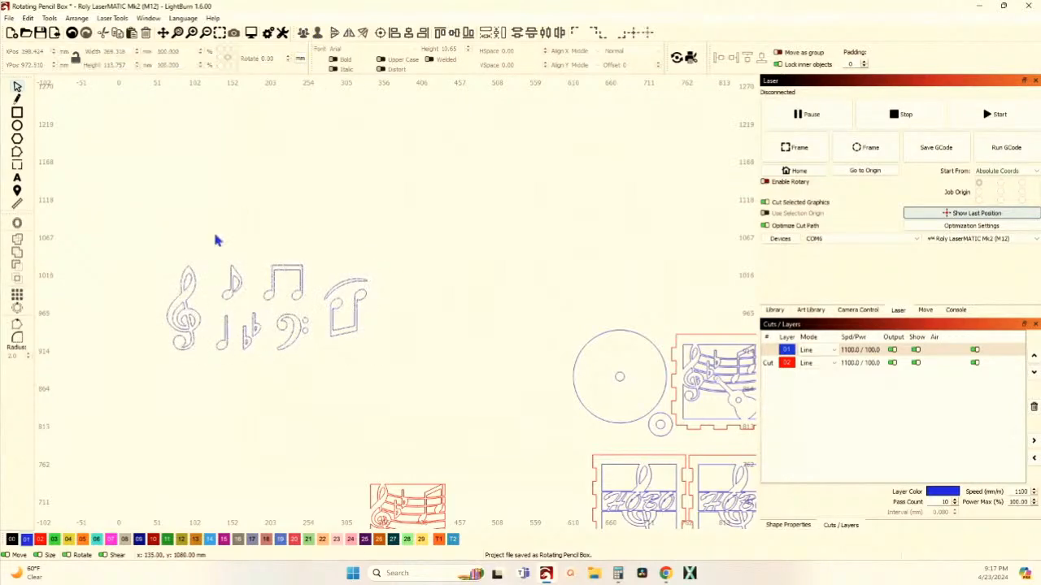
# Group the traced outlines of the treble clef, and group the outlines of the two flat symbols
pyautogui.moveTo(145, 241); pyautogui.dragTo(207, 373)
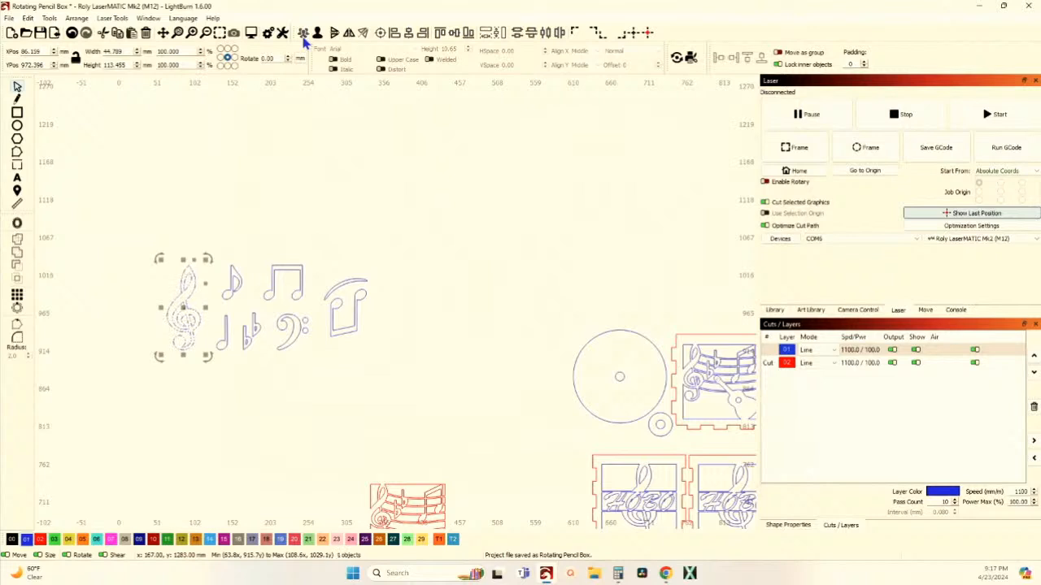
pyautogui.click(262, 170)
pyautogui.scroll(4, 195, 293)
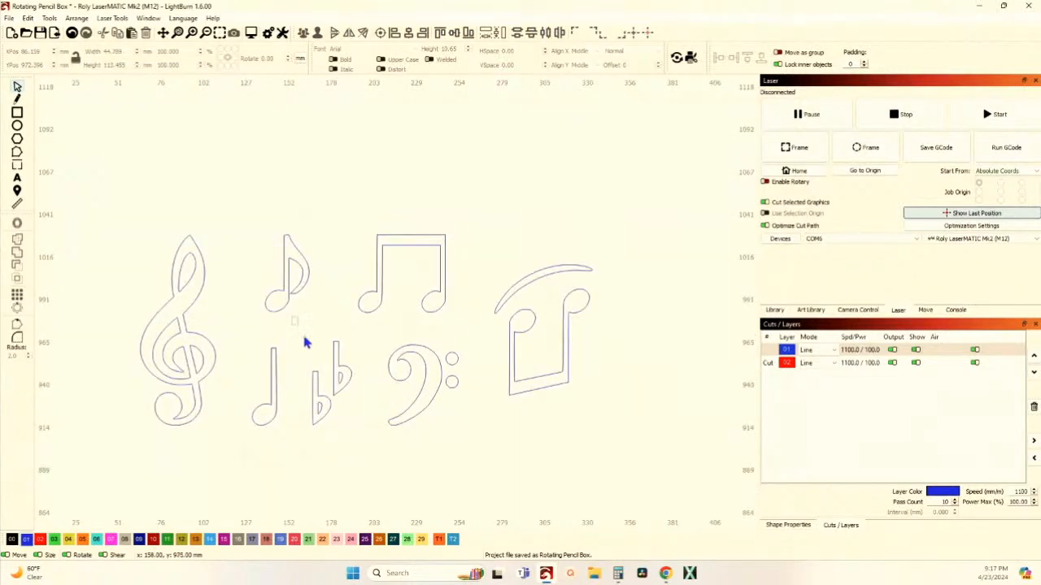
pyautogui.moveTo(291, 316); pyautogui.dragTo(362, 439)
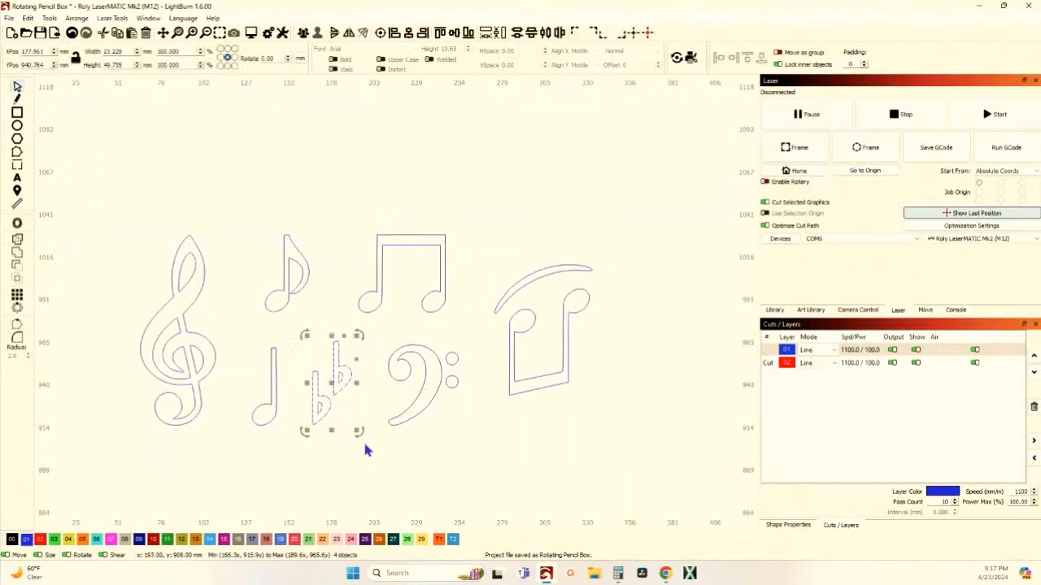
pyautogui.click(302, 34)
pyautogui.click(386, 272)
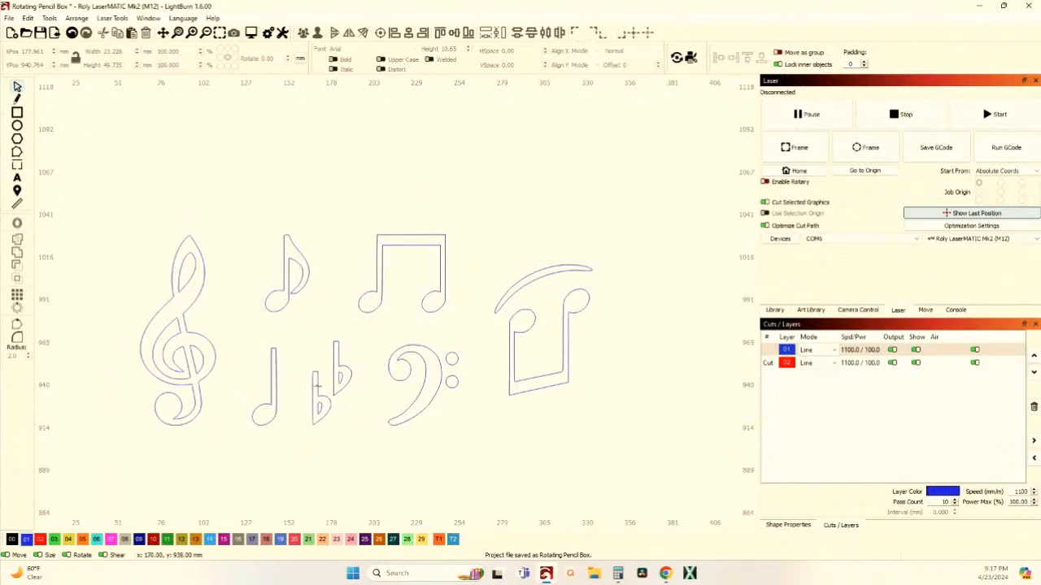
# Move the grouped treble clef away from the other traced notes into the empty workspace area up and to their left
pyautogui.scroll(-4, 317, 387)
pyautogui.scroll(-4, 321, 389)
pyautogui.scroll(3, 342, 317)
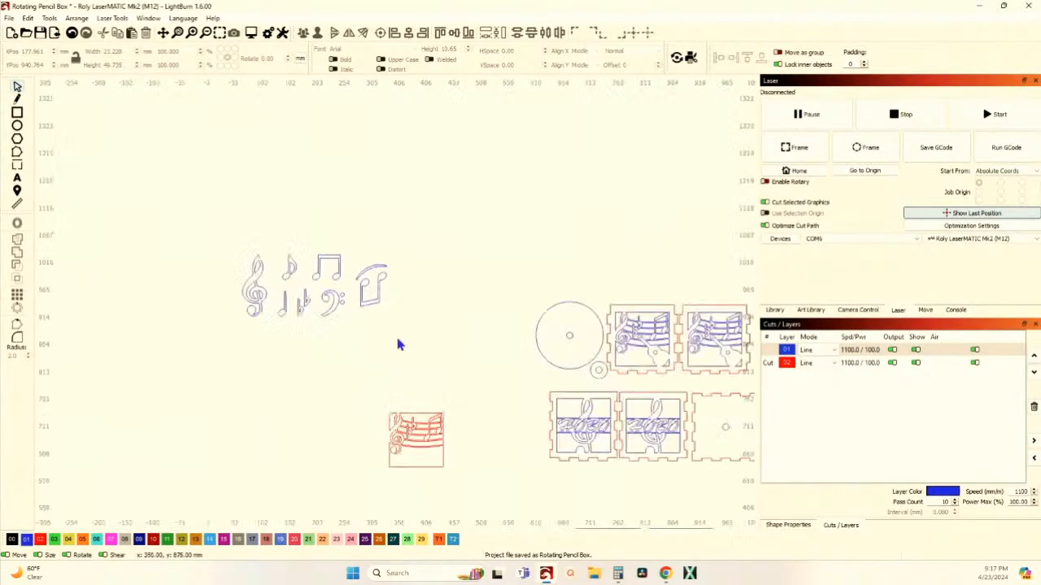
pyautogui.scroll(-1, 398, 344)
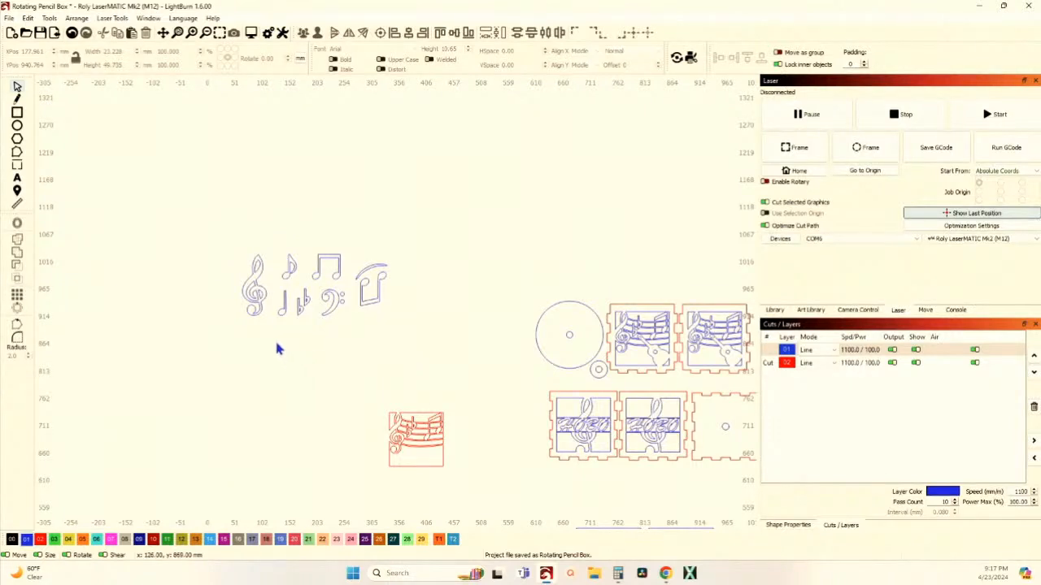
pyautogui.moveTo(276, 344); pyautogui.dragTo(204, 246)
pyautogui.moveTo(255, 286); pyautogui.dragTo(143, 147)
pyautogui.moveTo(131, 205); pyautogui.dragTo(183, 291)
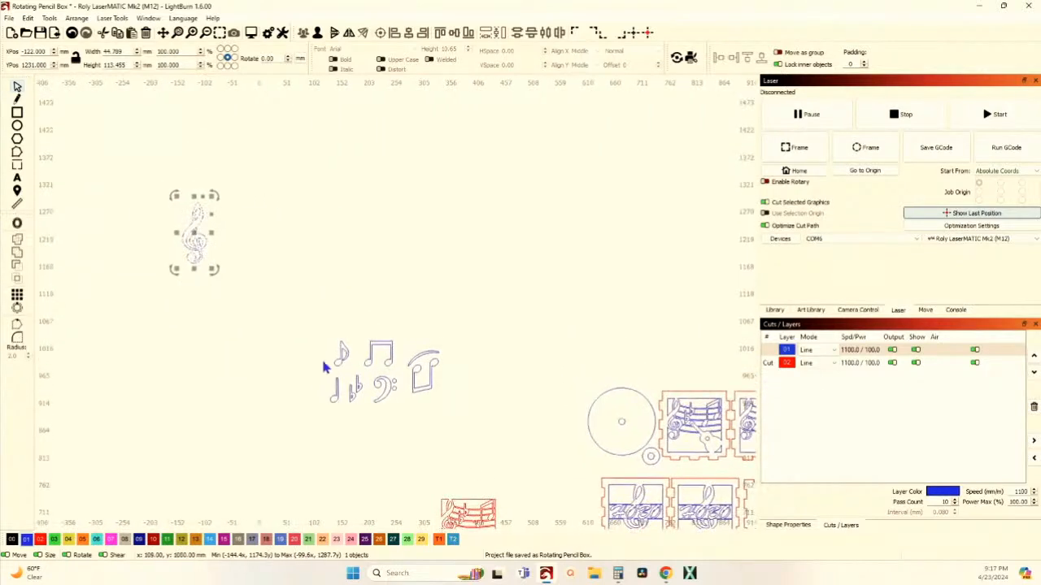
# Group the bass clef with its two dots and place it directly below the separated treble clef
pyautogui.moveTo(366, 370); pyautogui.dragTo(405, 423)
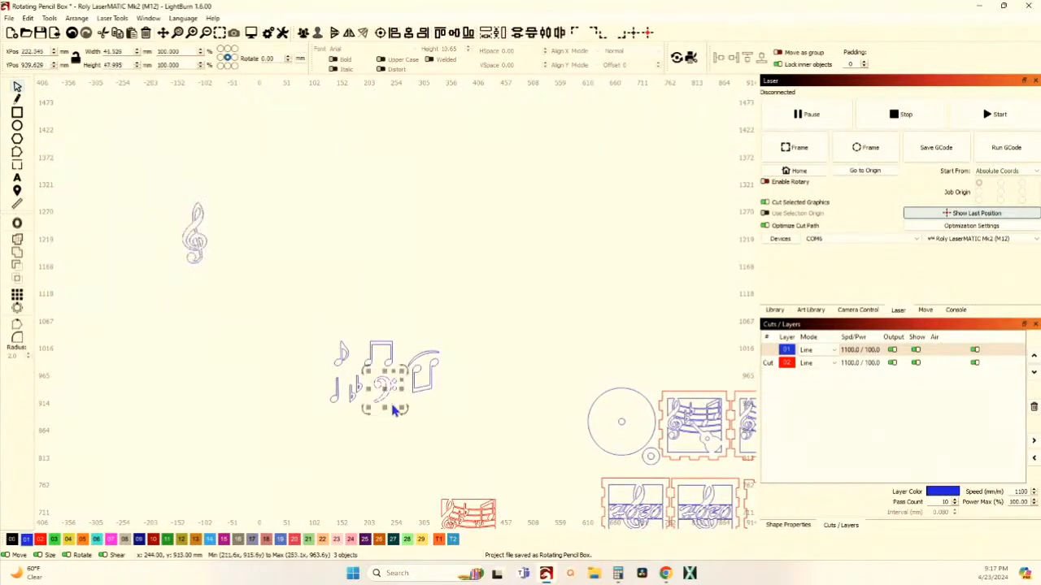
pyautogui.click(303, 34)
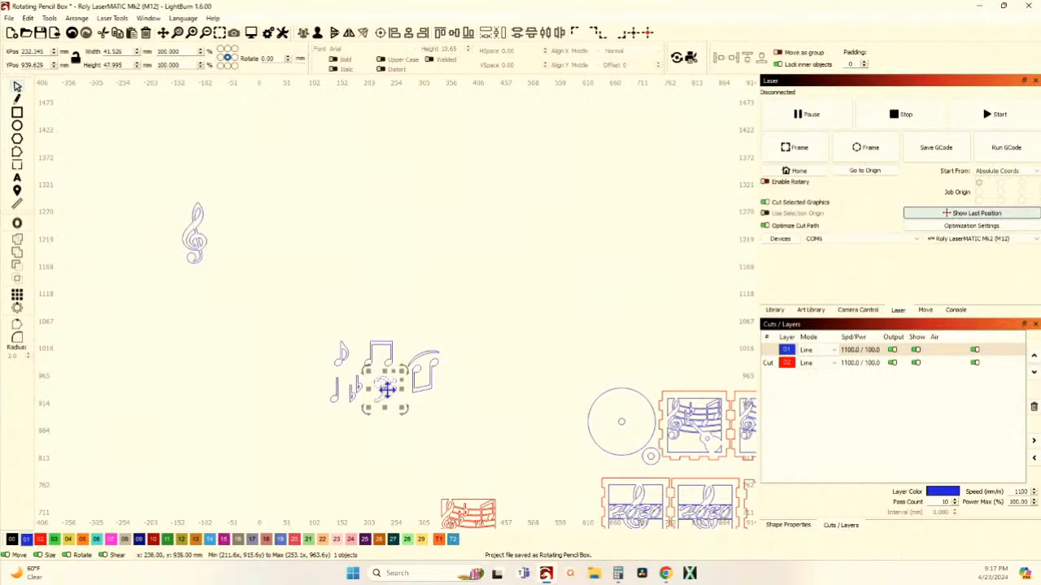
pyautogui.moveTo(387, 390); pyautogui.dragTo(197, 296)
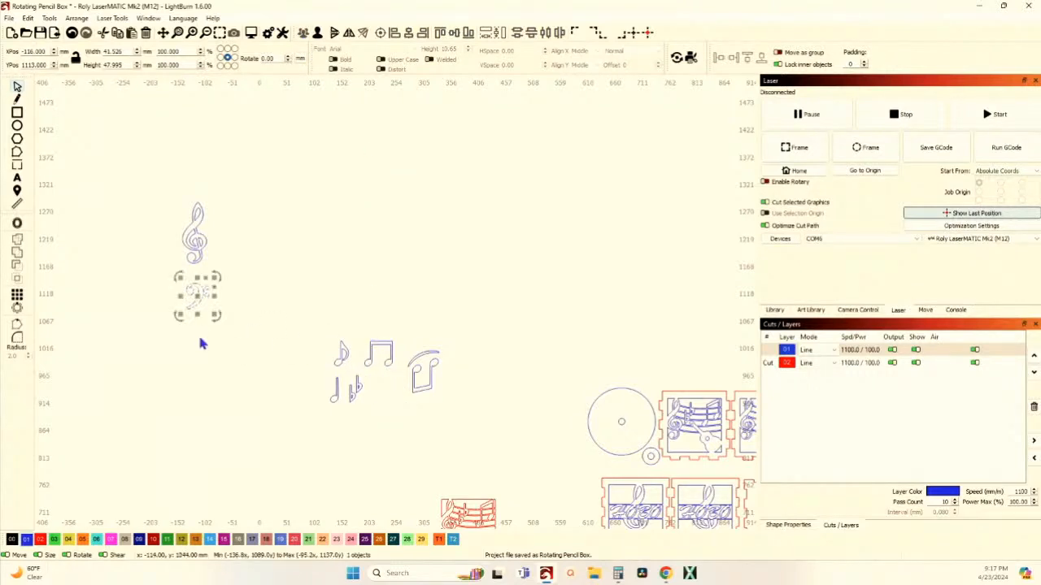
pyautogui.scroll(3, 210, 358)
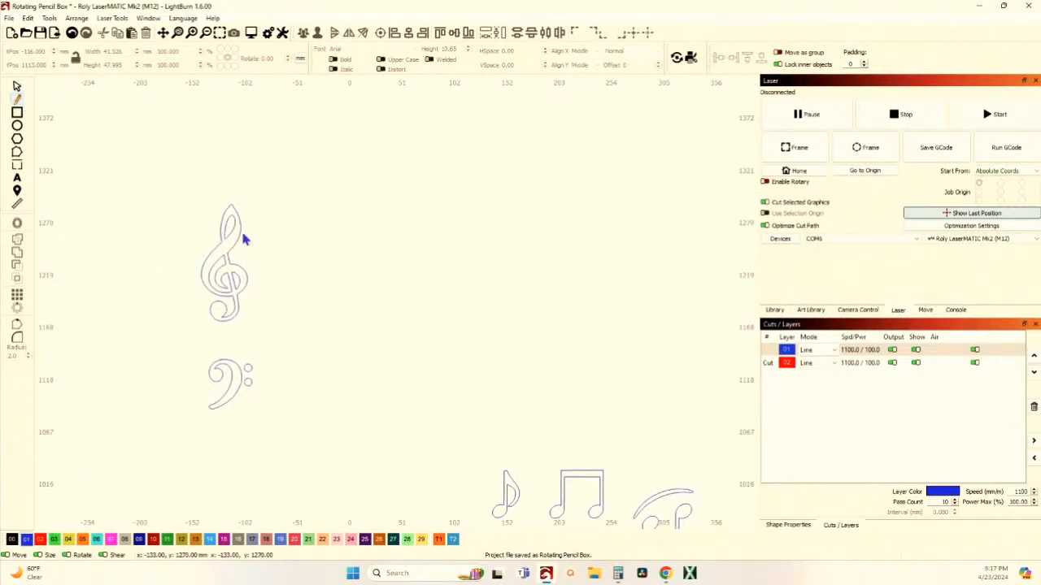
pyautogui.scroll(3, 235, 233)
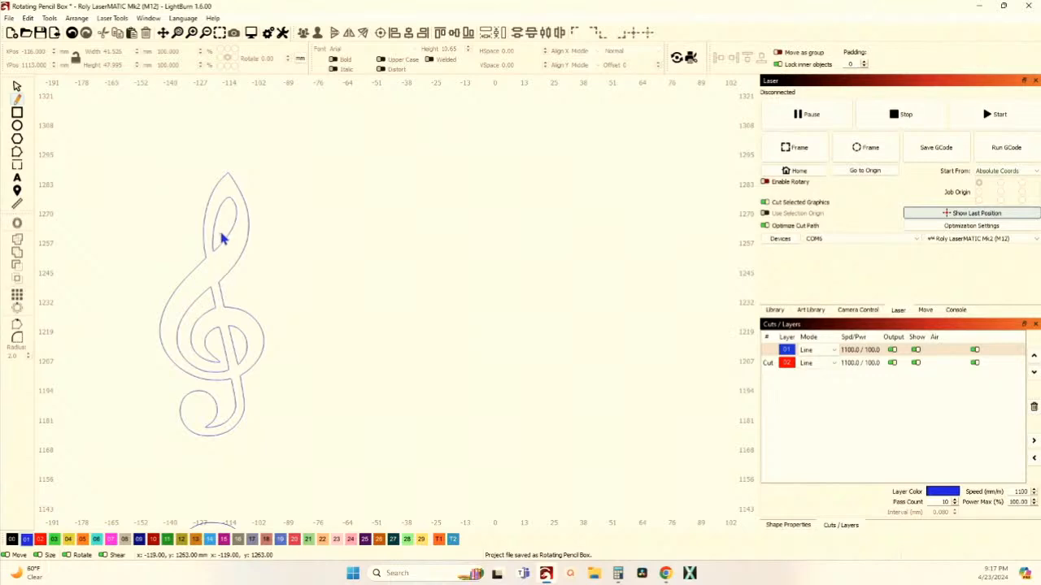
pyautogui.click(233, 229)
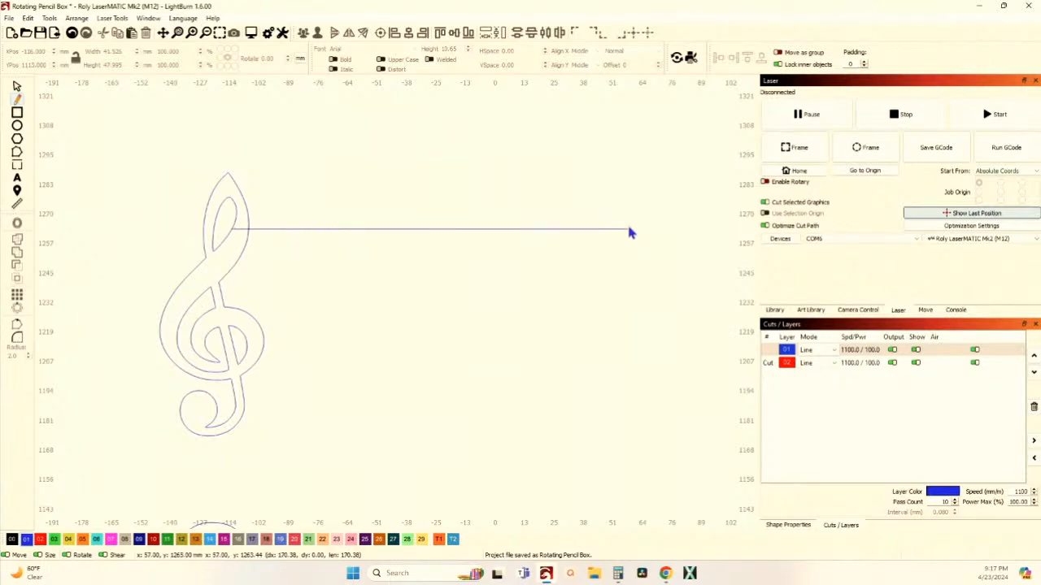
pyautogui.scroll(-3, 629, 230)
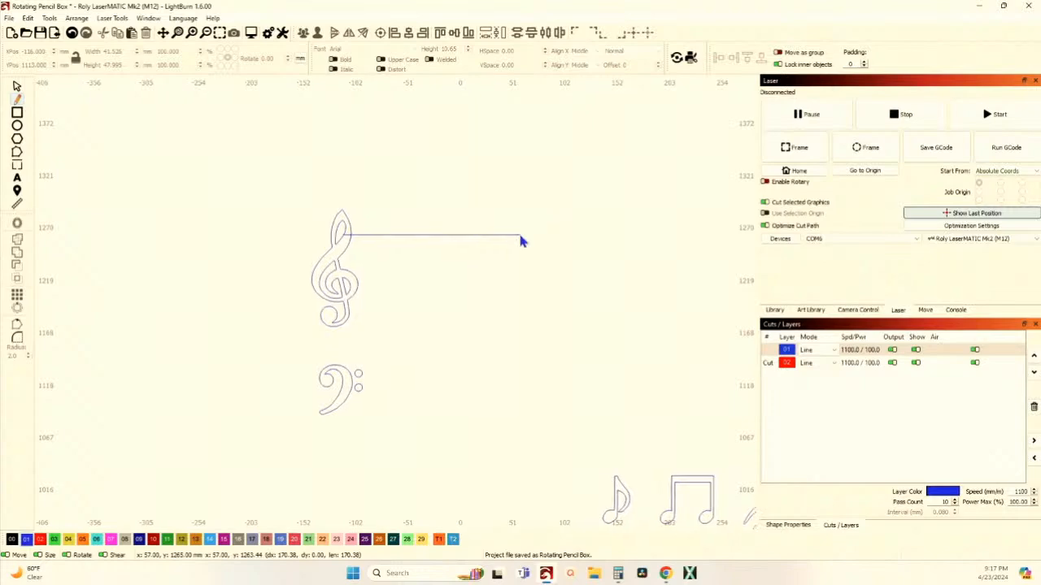
pyautogui.press('Escape')
# Check the dimensions of the inner artwork square on the first HOBO box panel
pyautogui.scroll(-4, 382, 358)
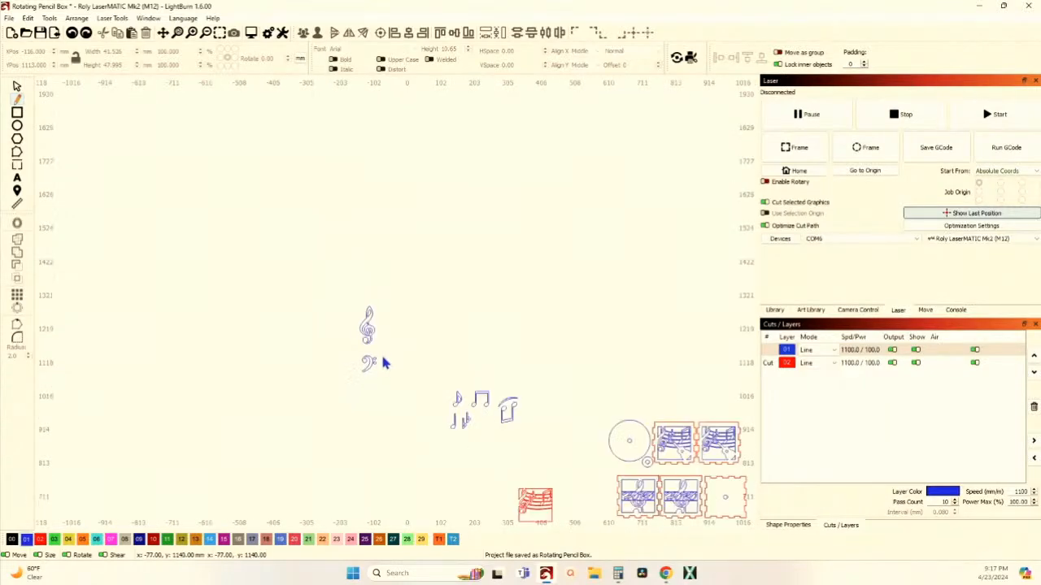
pyautogui.scroll(-1, 354, 364)
pyautogui.moveTo(351, 365); pyautogui.dragTo(204, 274)
pyautogui.scroll(4, 457, 406)
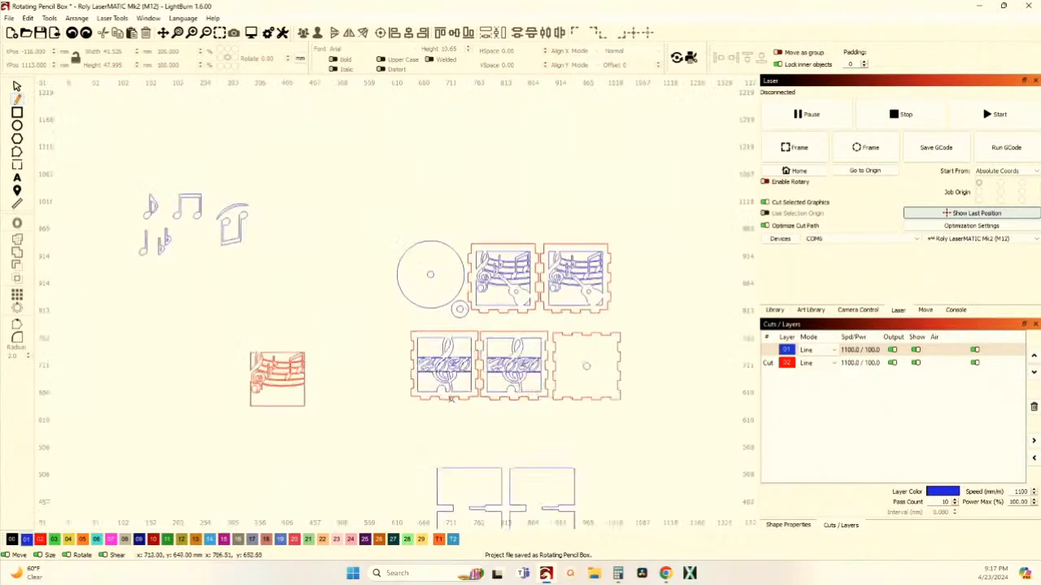
pyautogui.scroll(3, 451, 399)
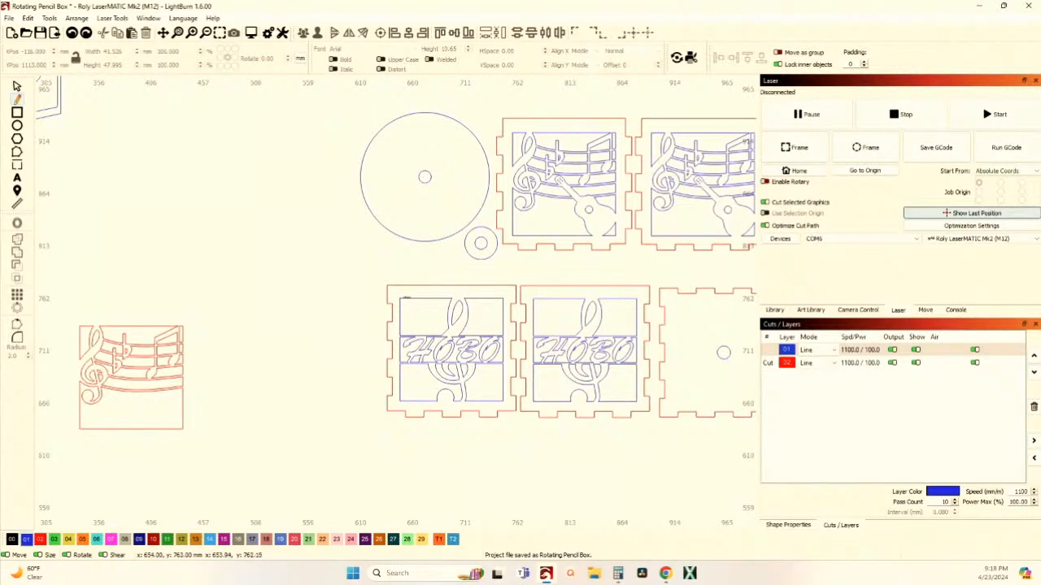
pyautogui.click(406, 297)
pyautogui.hotkey('ctrl', 'z')
pyautogui.click(19, 87)
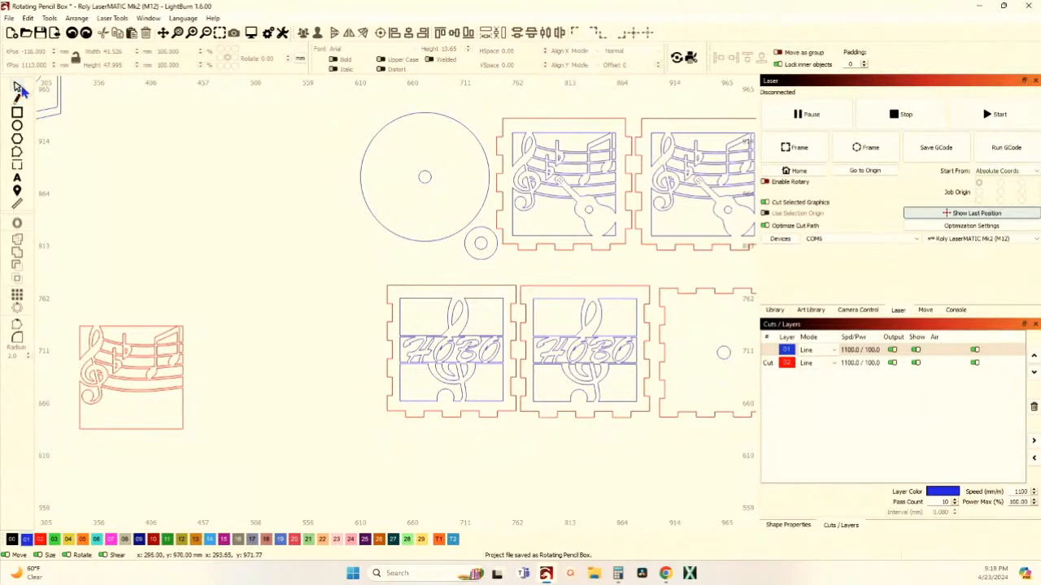
pyautogui.click(428, 298)
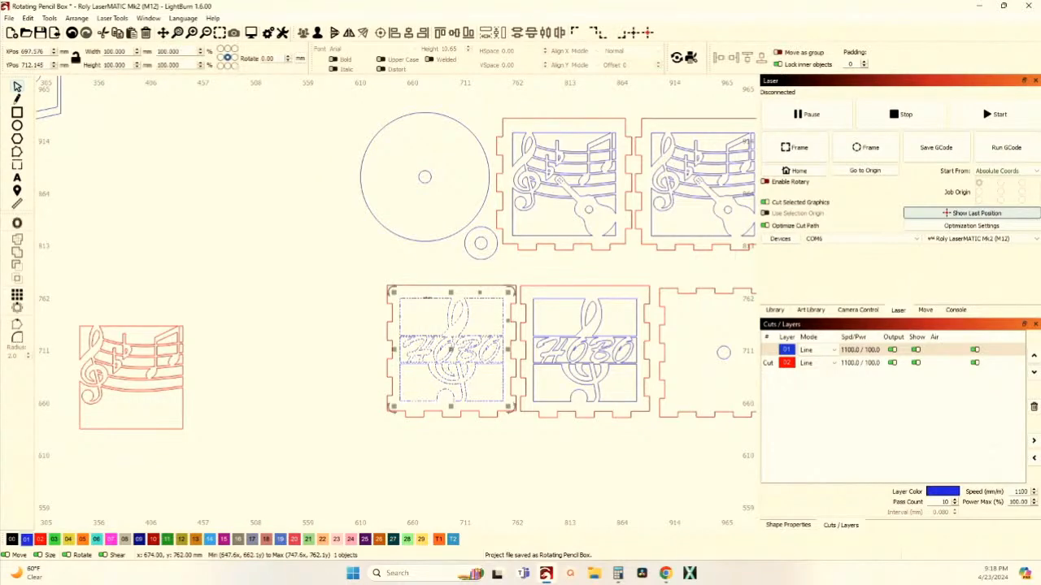
pyautogui.click(363, 277)
pyautogui.scroll(-3, 350, 283)
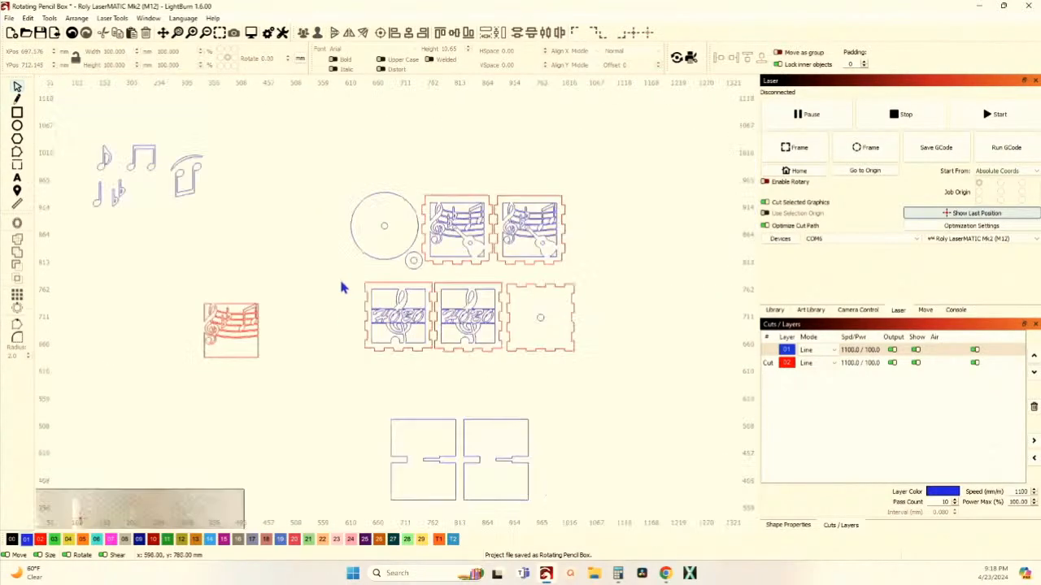
# Draw a square below the red music panel and set its width and height to 100 mm
pyautogui.moveTo(196, 200); pyautogui.dragTo(302, 217)
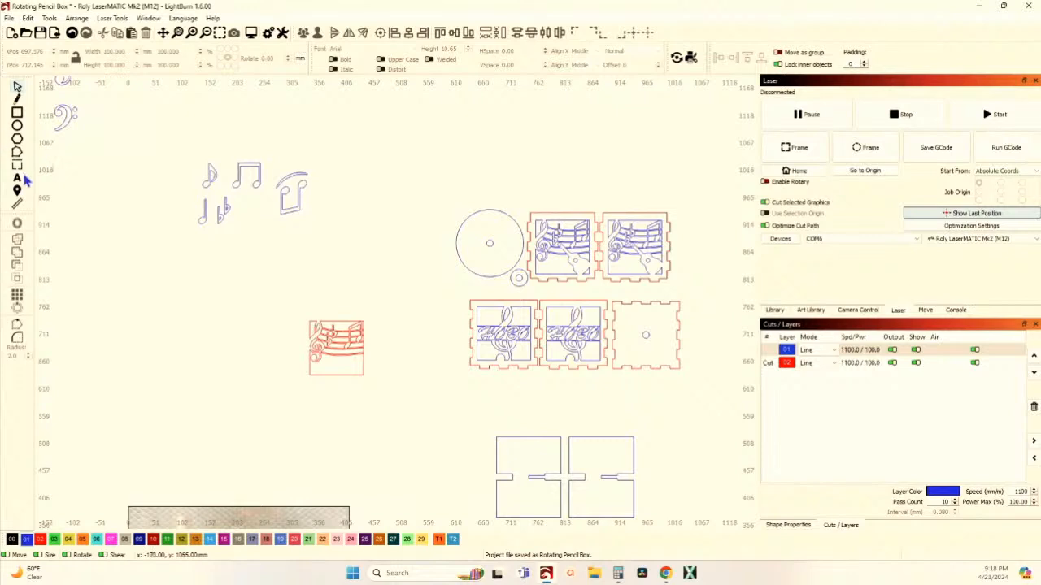
pyautogui.click(17, 112)
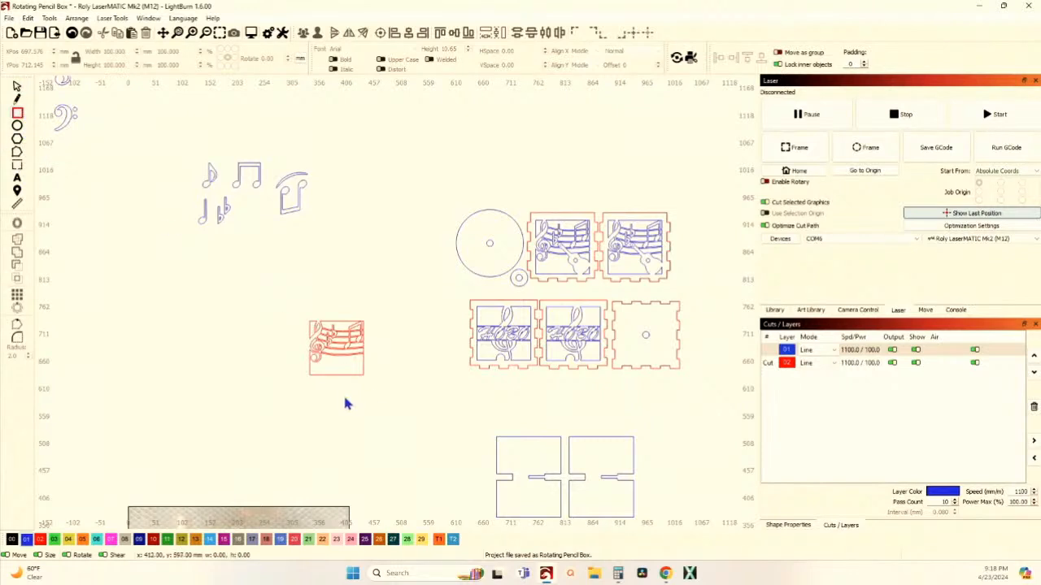
pyautogui.moveTo(317, 390)
pyautogui.mouseDown()
pyautogui.moveTo(371, 442)
pyautogui.moveTo(367, 427)
pyautogui.mouseUp()
pyautogui.click(17, 86)
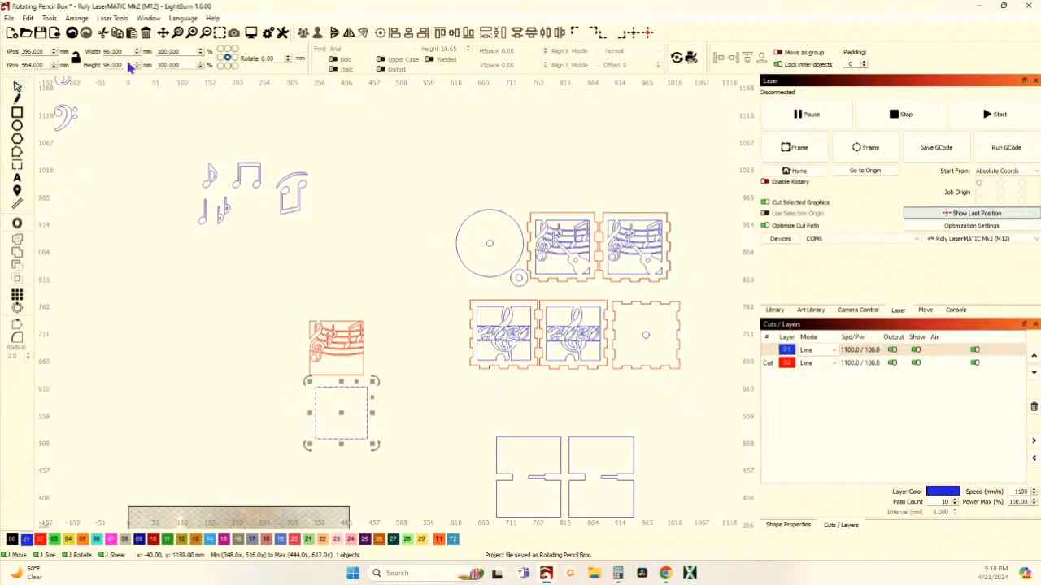
pyautogui.moveTo(127, 51); pyautogui.dragTo(69, 64)
pyautogui.write('1')
pyautogui.press('Tab')
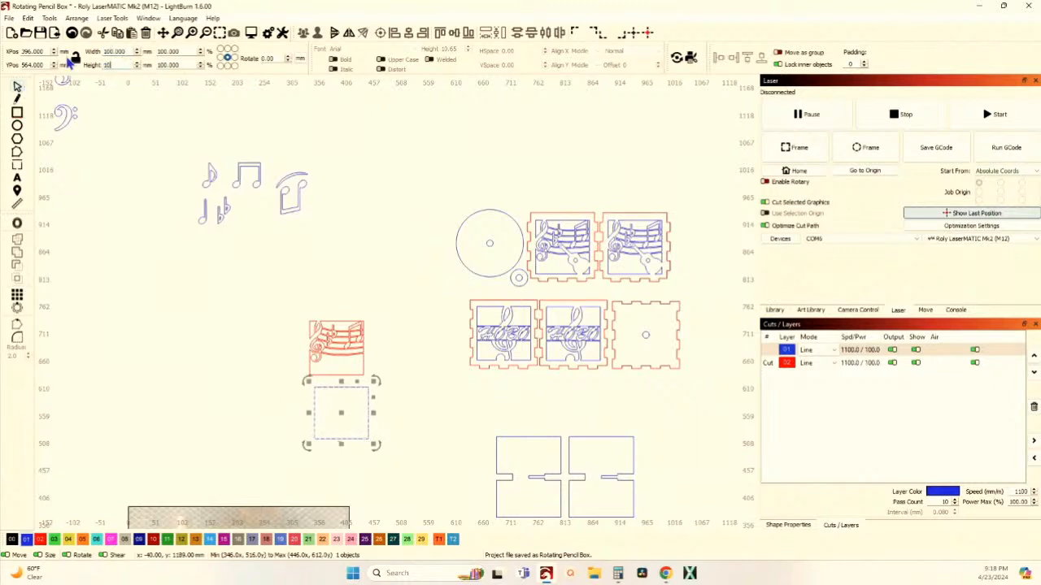
pyautogui.press('Tab')
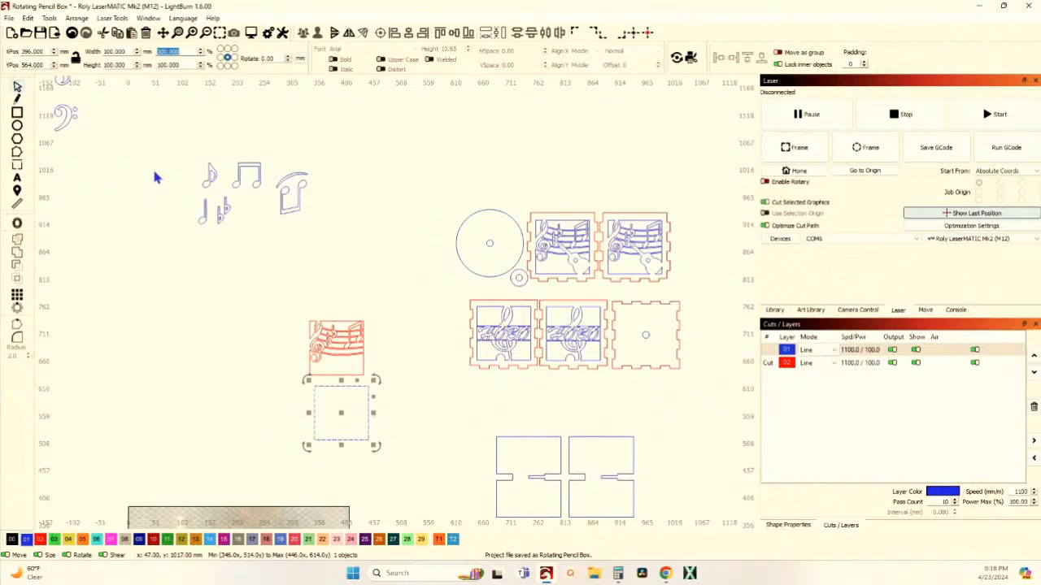
pyautogui.click(155, 172)
# Place a copy of the 100 mm square beside the separated treble clef, keeping the original in place
pyautogui.scroll(-1, 292, 389)
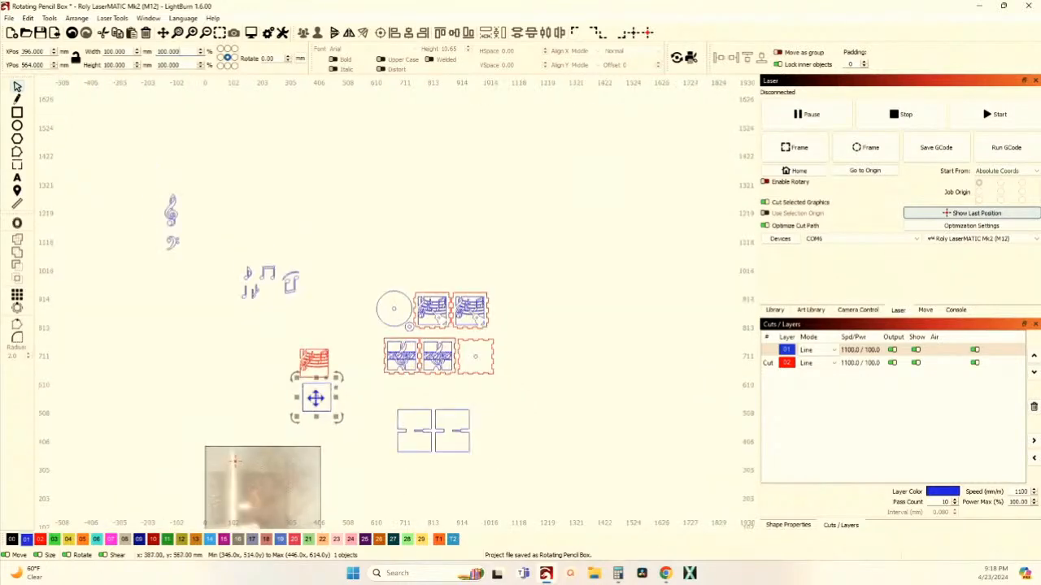
pyautogui.moveTo(316, 395); pyautogui.dragTo(235, 270)
pyautogui.scroll(5, 218, 223)
pyautogui.scroll(-3, 151, 222)
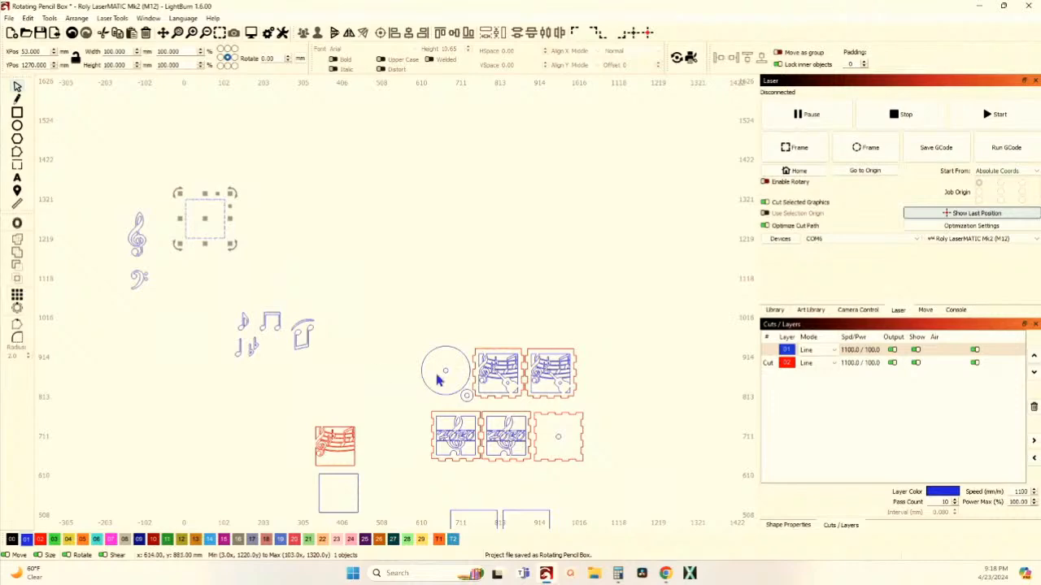
# Move the treble clef onto the copied square's left edge and scale it to about 42 by 106 mm, overlapping the top and bottom edges
pyautogui.scroll(10, 437, 379)
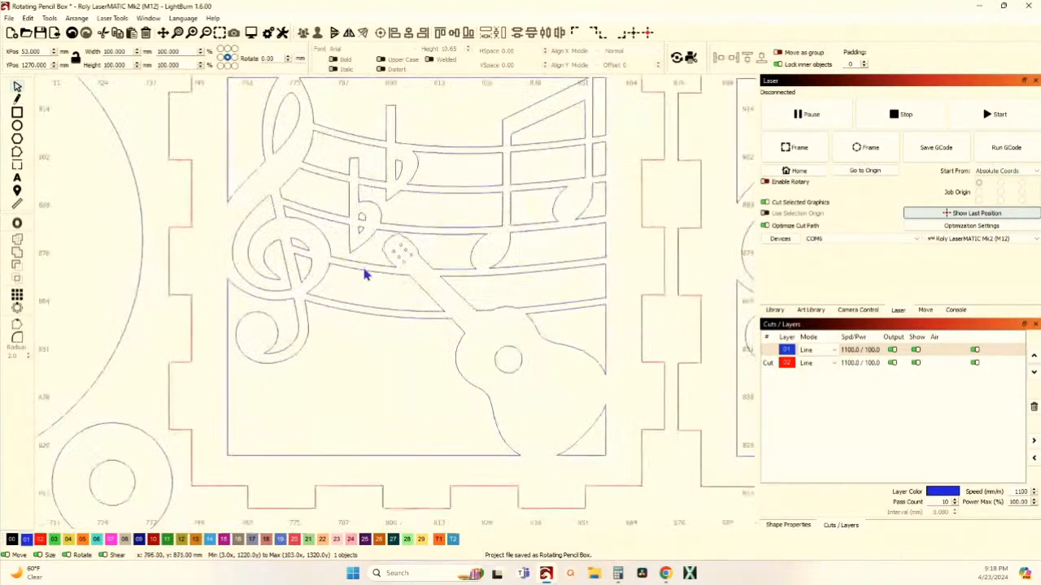
pyautogui.scroll(-1, 364, 275)
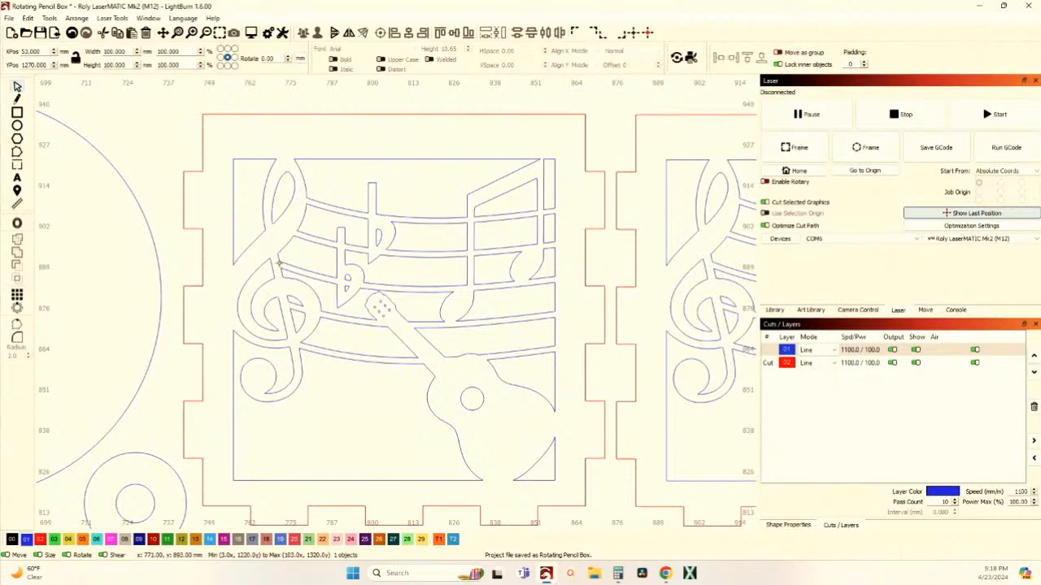
pyautogui.scroll(-8, 298, 353)
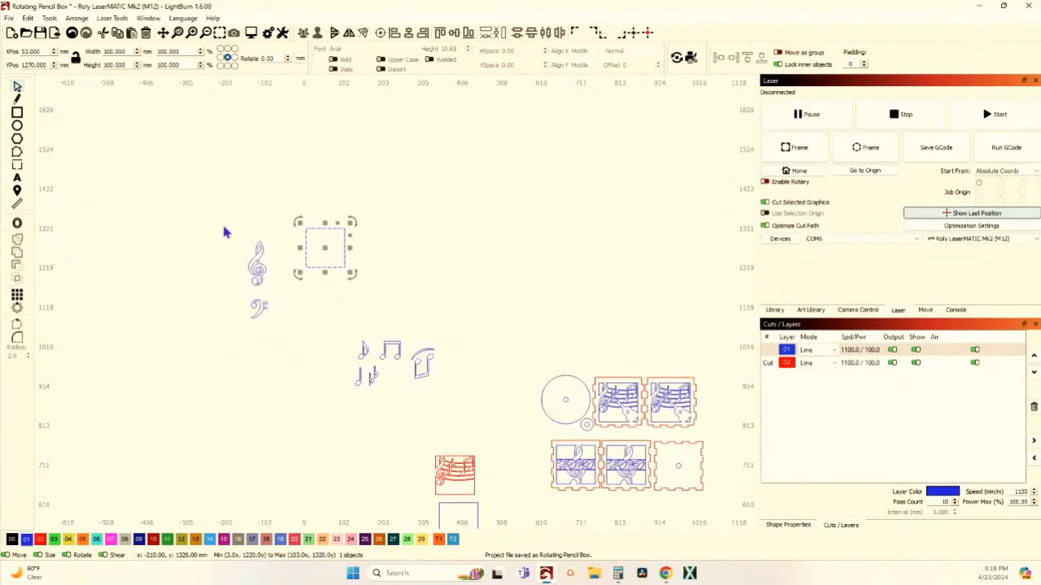
pyautogui.moveTo(226, 232); pyautogui.dragTo(287, 298)
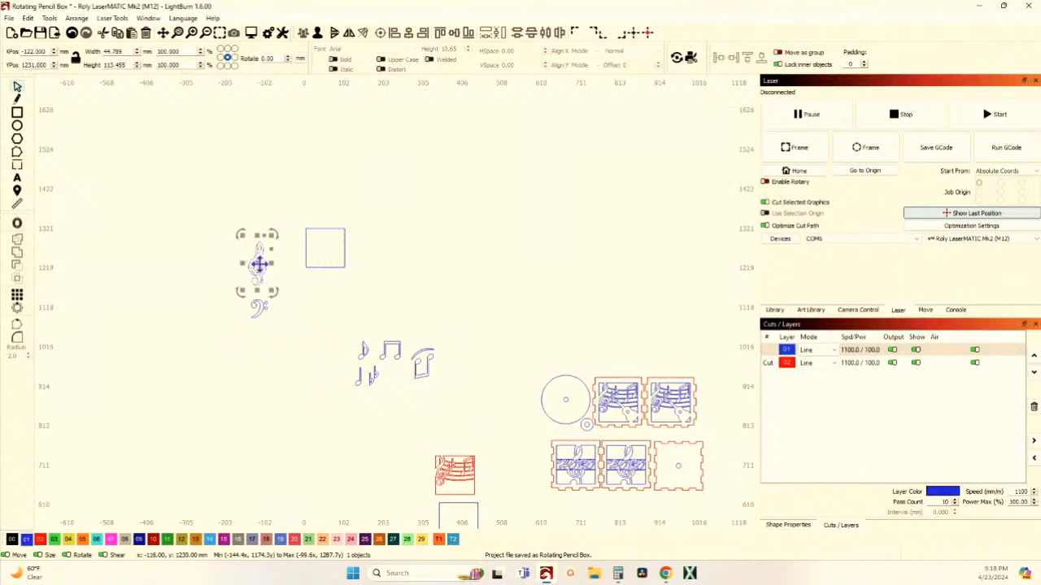
pyautogui.scroll(6, 309, 254)
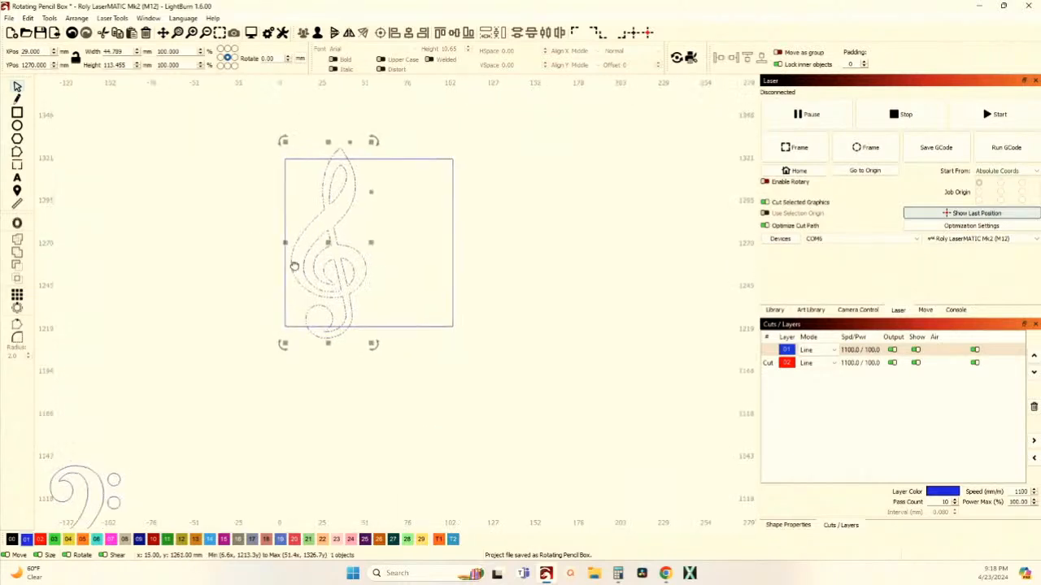
pyautogui.scroll(3, 295, 266)
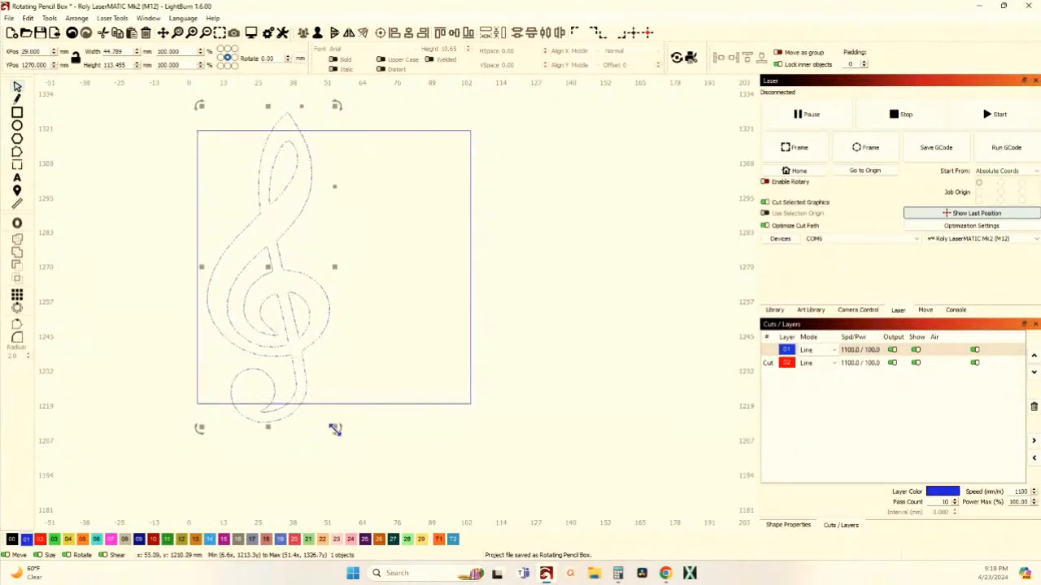
pyautogui.moveTo(335, 429); pyautogui.dragTo(325, 417)
pyautogui.moveTo(268, 268); pyautogui.dragTo(252, 276)
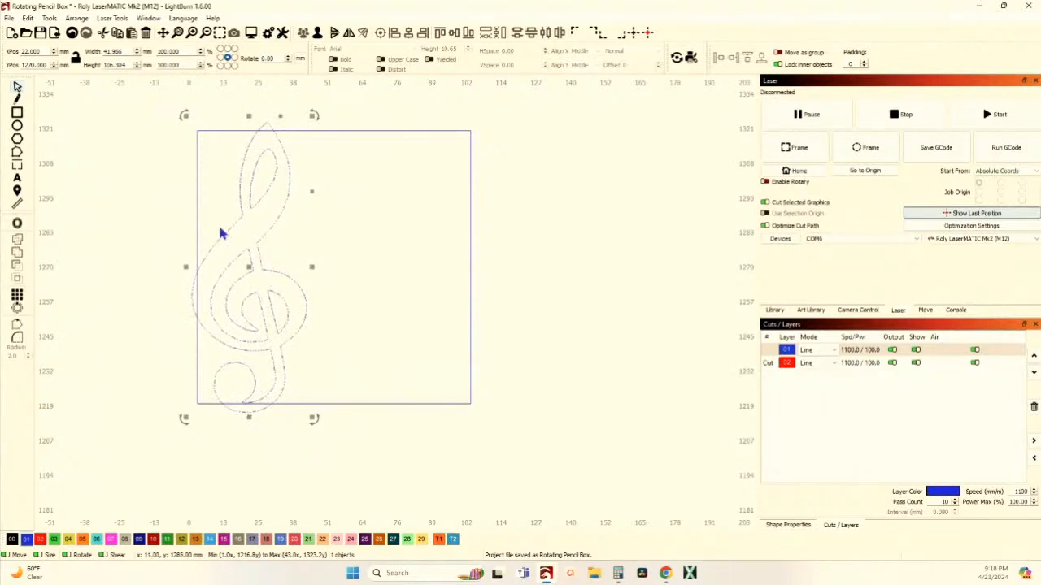
# Draw a horizontal staff line about 117 mm long from the treble clef's upper loop past the square's right edge, and select it
pyautogui.click(17, 111)
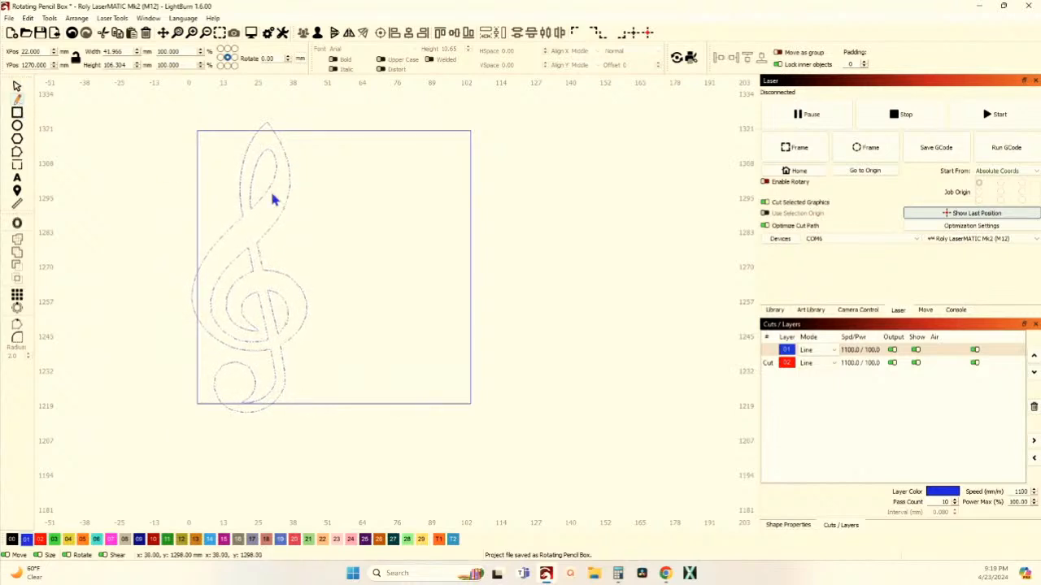
pyautogui.moveTo(269, 187); pyautogui.dragTo(589, 195)
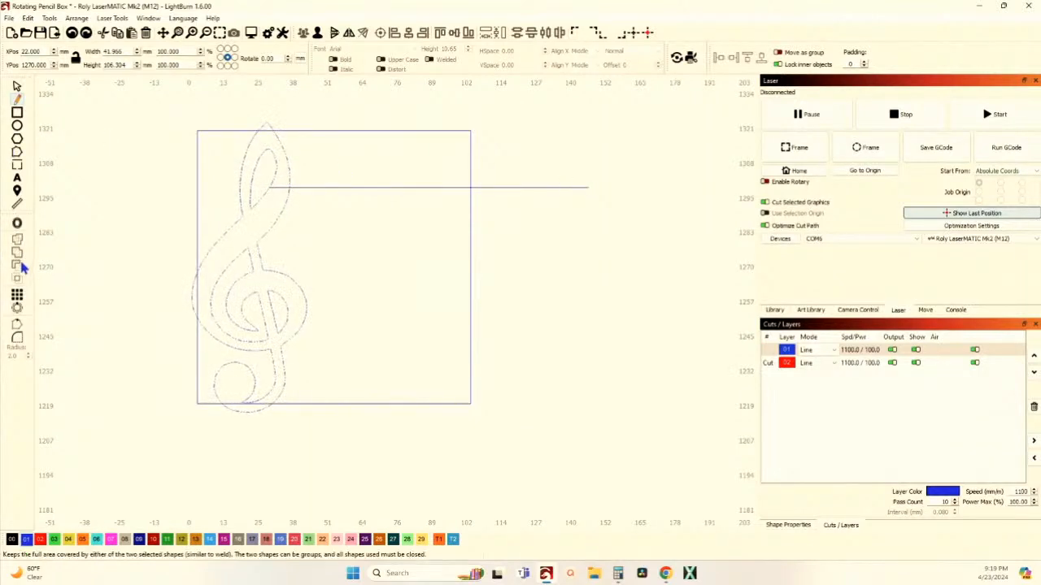
pyautogui.click(17, 86)
pyautogui.click(256, 166)
pyautogui.click(358, 195)
pyautogui.click(355, 189)
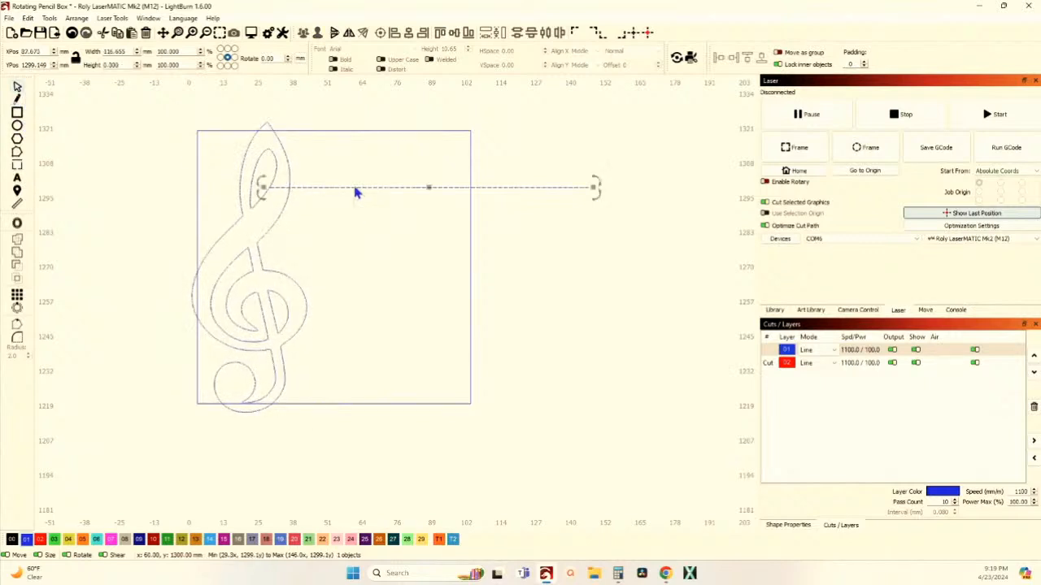
# Start a grid array of the selected staff line and set it to 5 rows
pyautogui.click(16, 296)
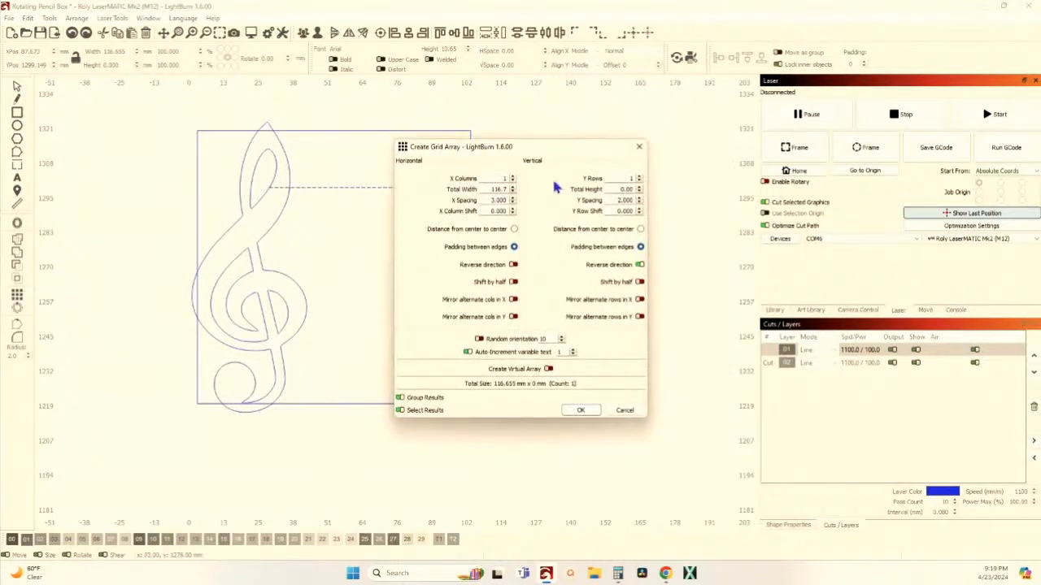
pyautogui.click(639, 176)
pyautogui.click(639, 176)
pyautogui.click(639, 177)
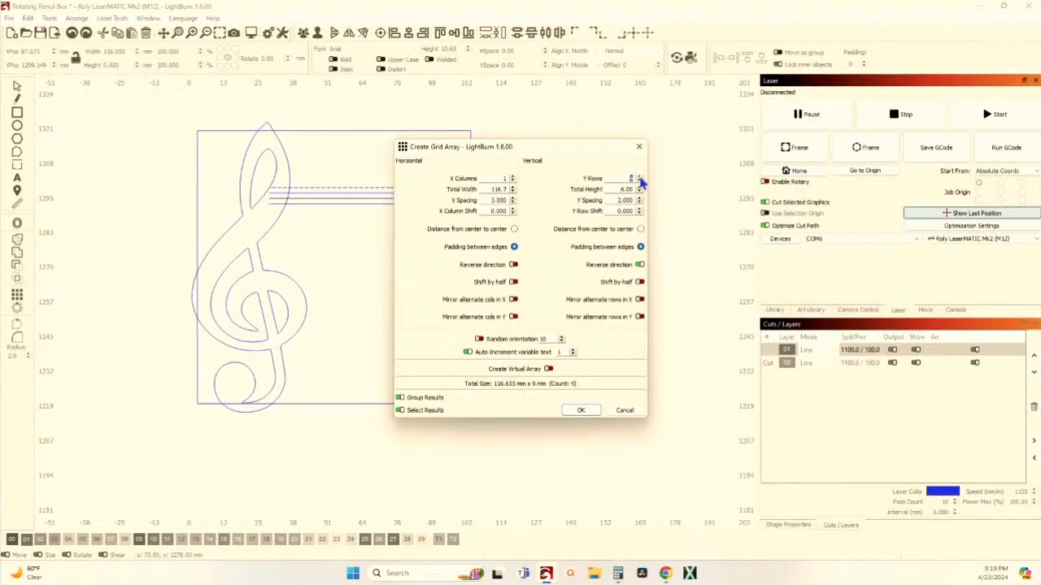
pyautogui.click(639, 177)
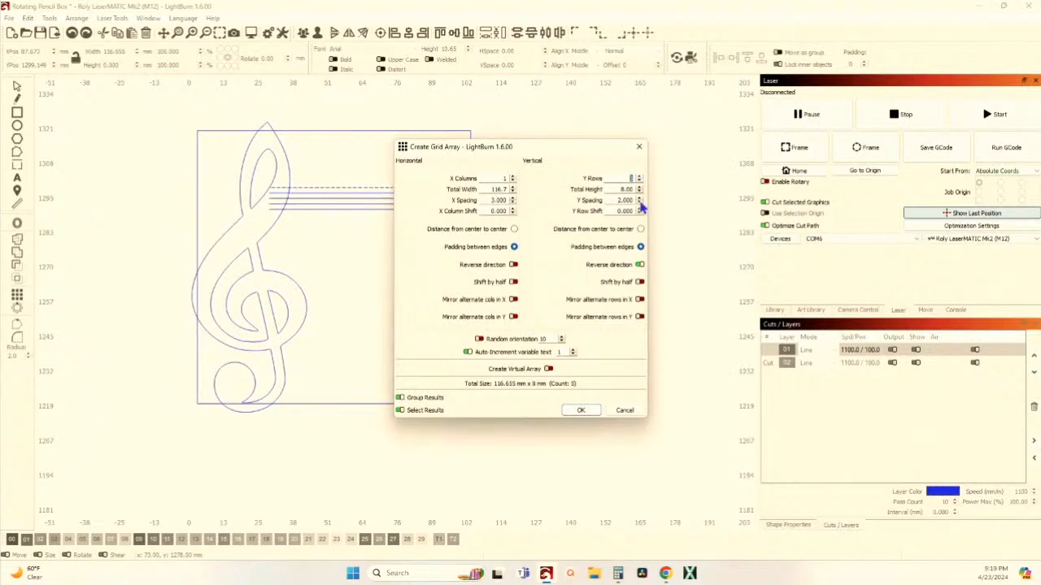
# Set the array's Y spacing to 15 mm and create the five staff lines
pyautogui.click(639, 198)
pyautogui.click(639, 198)
pyautogui.click(639, 199)
pyautogui.click(639, 199)
pyautogui.click(639, 198)
pyautogui.click(639, 198)
pyautogui.click(639, 199)
pyautogui.click(639, 199)
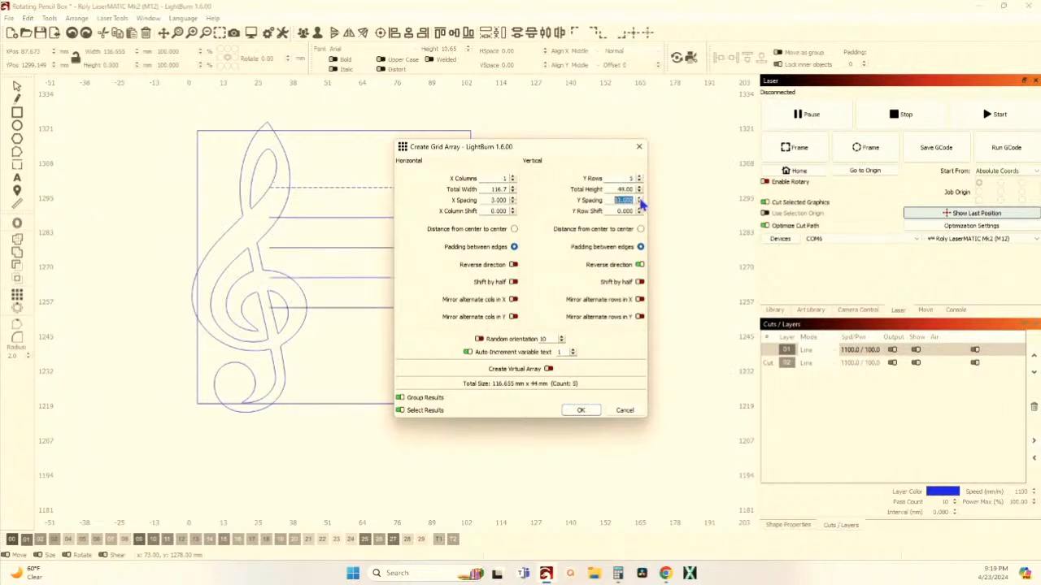
pyautogui.moveTo(564, 149); pyautogui.dragTo(825, 144)
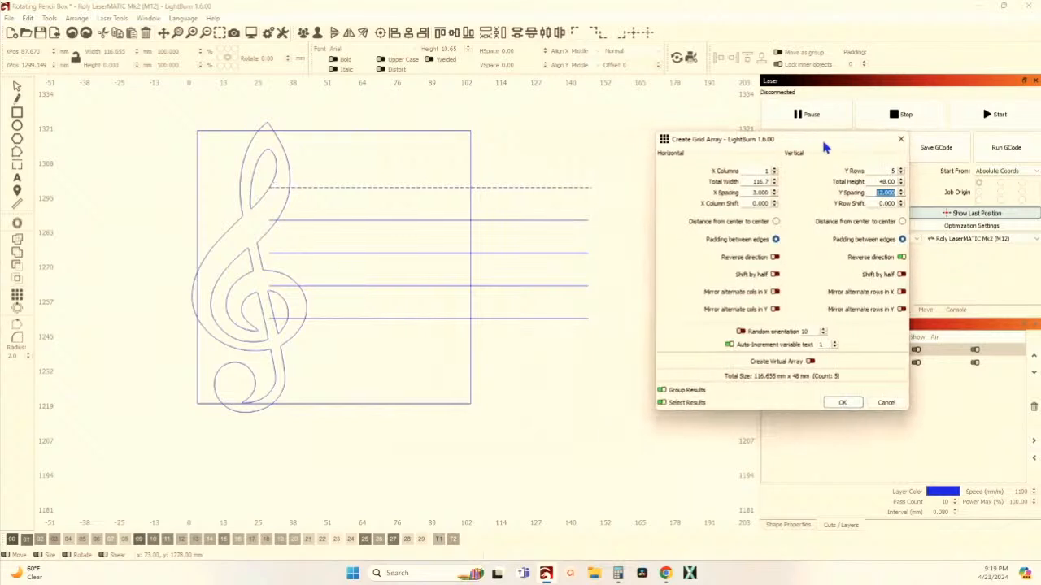
pyautogui.click(901, 190)
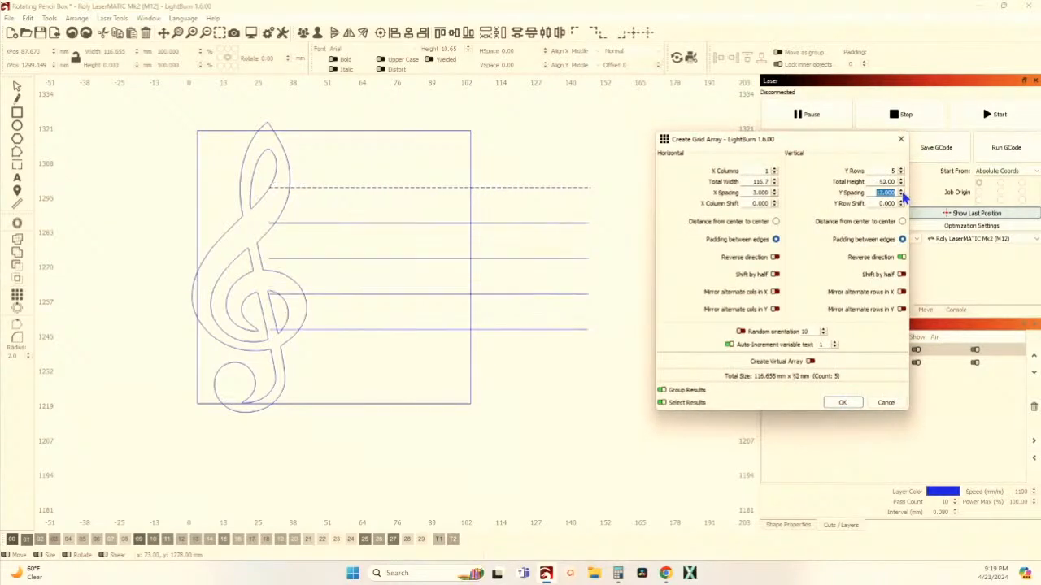
pyautogui.click(901, 190)
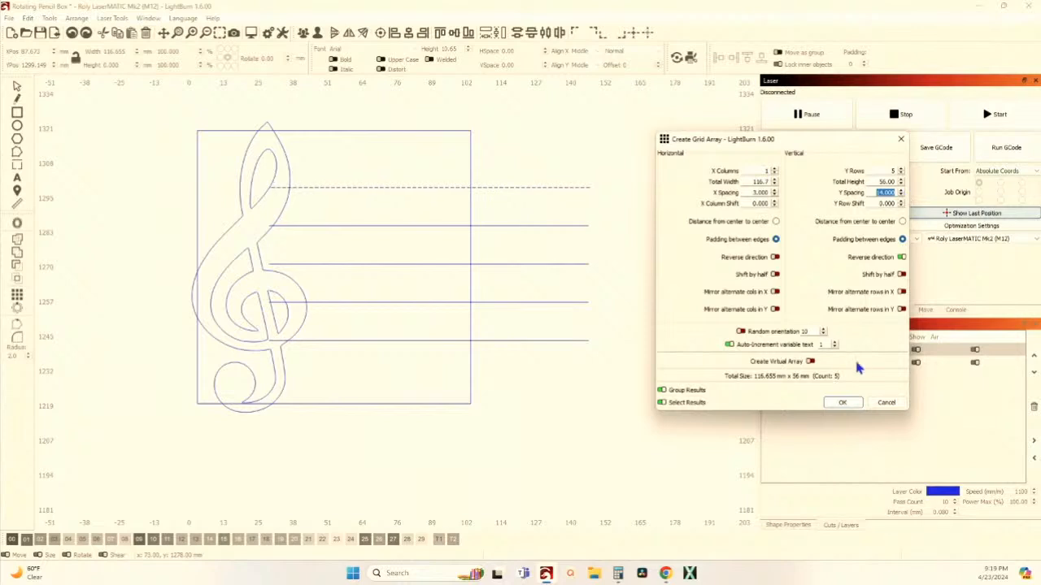
pyautogui.click(901, 190)
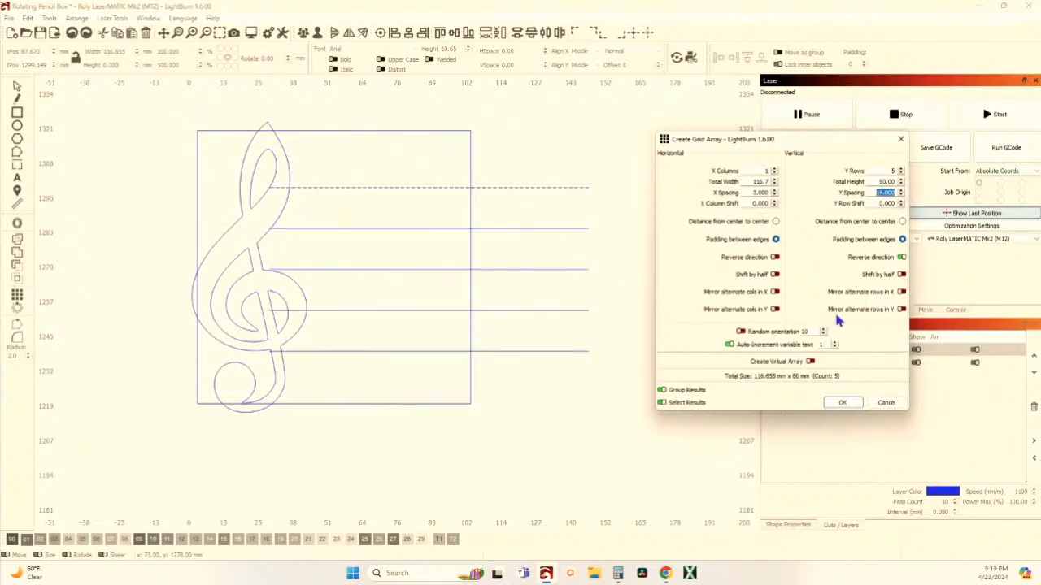
pyautogui.click(841, 403)
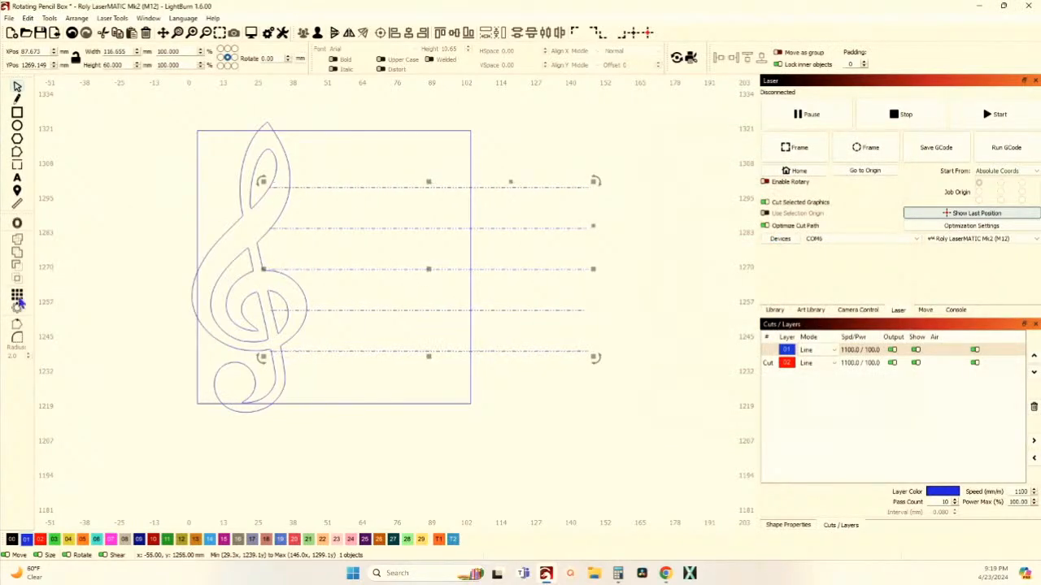
# Offset the five staff lines outward by 1.5 mm, deleting the originals, and move the resulting bars up about 5 mm
pyautogui.click(16, 224)
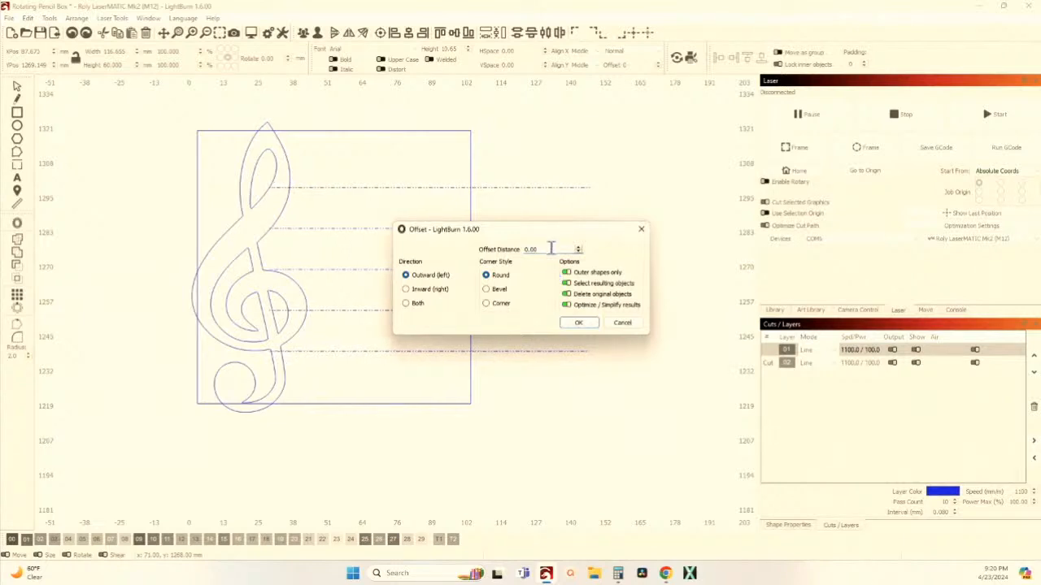
pyautogui.moveTo(551, 248); pyautogui.dragTo(501, 254)
pyautogui.write('1.5')
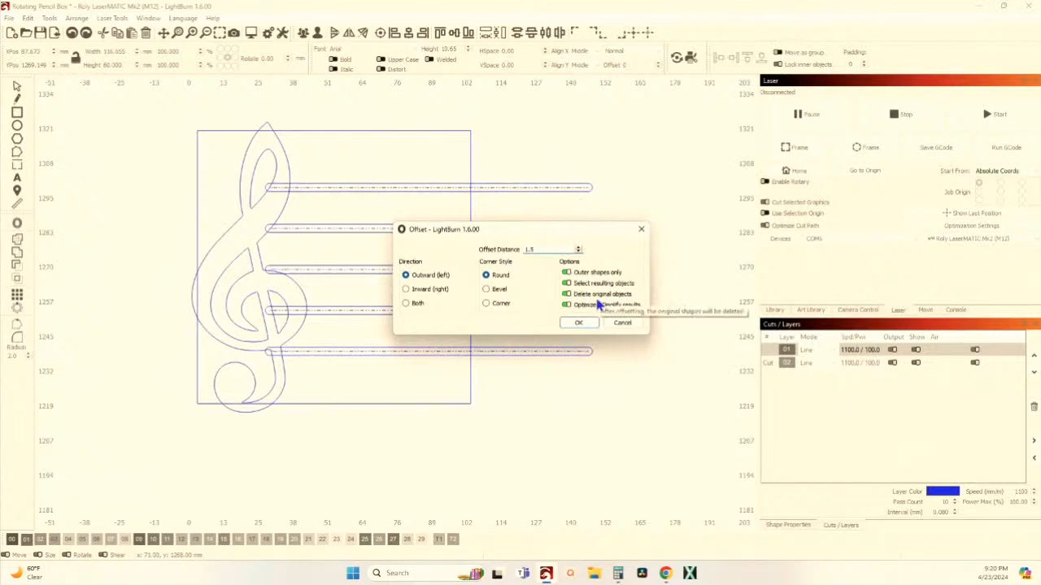
pyautogui.click(578, 322)
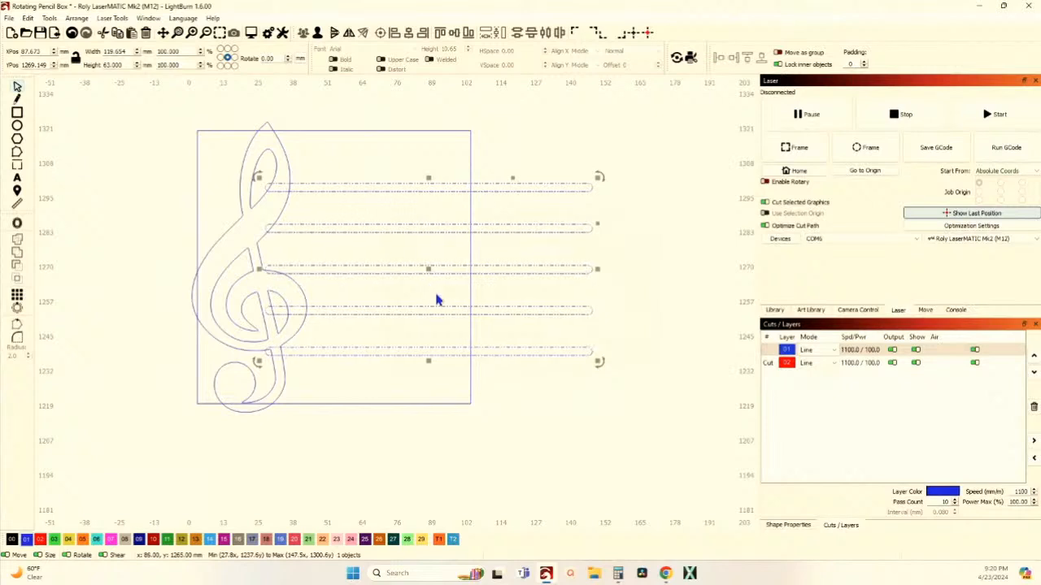
pyautogui.moveTo(432, 269); pyautogui.dragTo(430, 261)
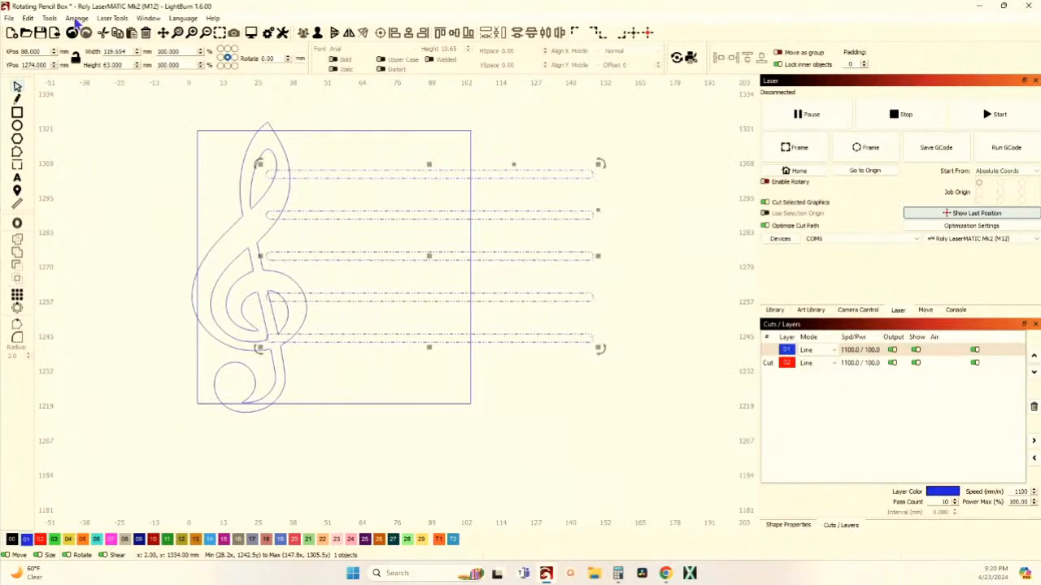
# Try to bend the staff bars with the 16-point deform by pulling both lower middle points down together, and undo it
pyautogui.click(50, 18)
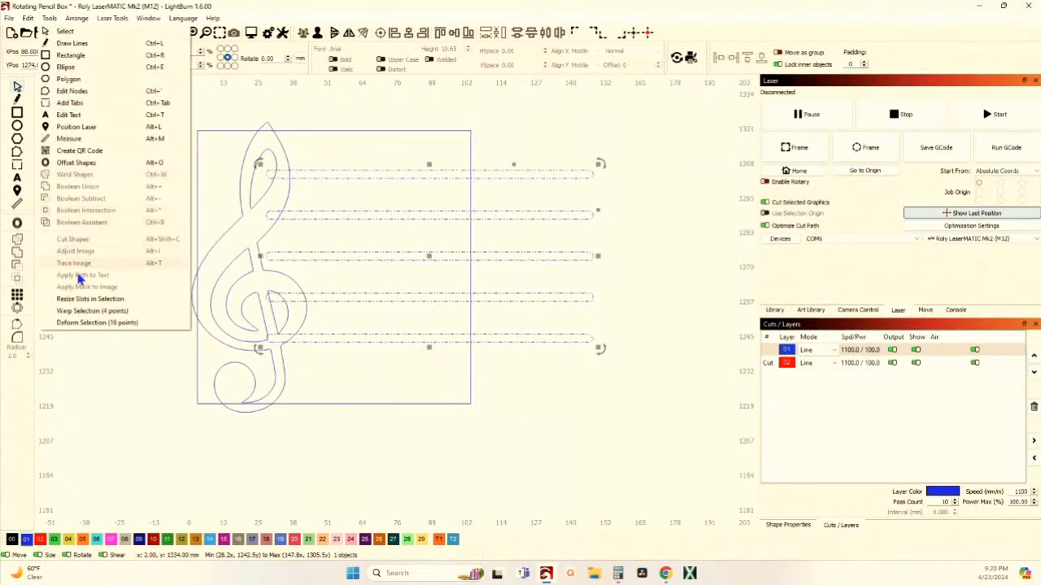
pyautogui.click(104, 325)
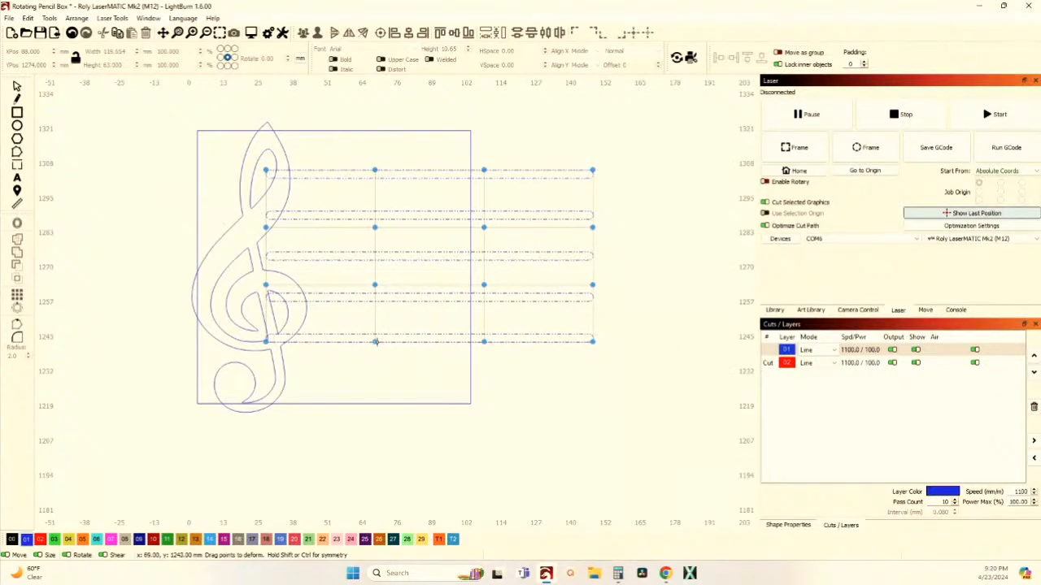
pyautogui.moveTo(374, 342); pyautogui.dragTo(374, 401)
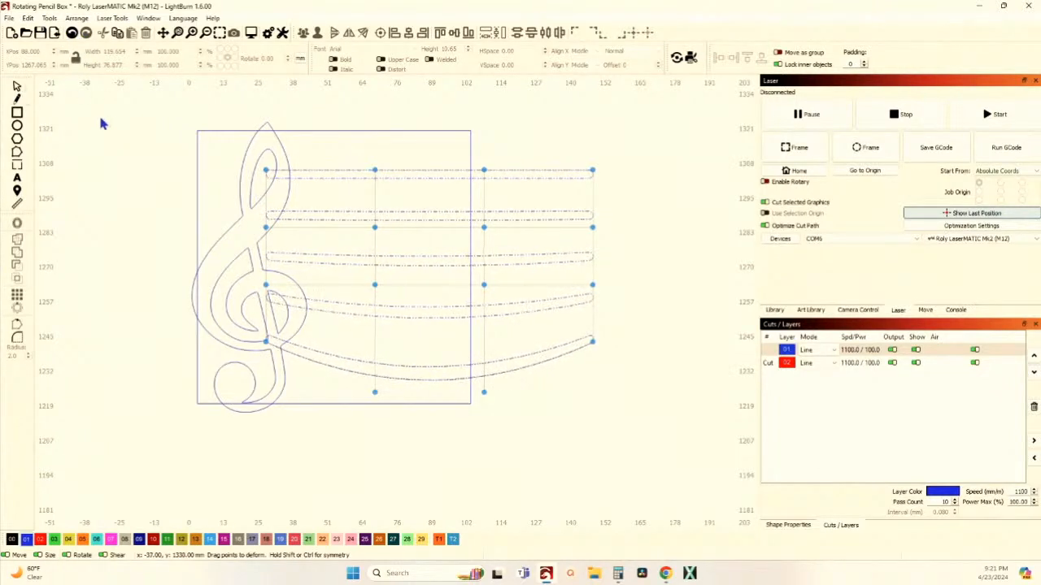
pyautogui.click(16, 87)
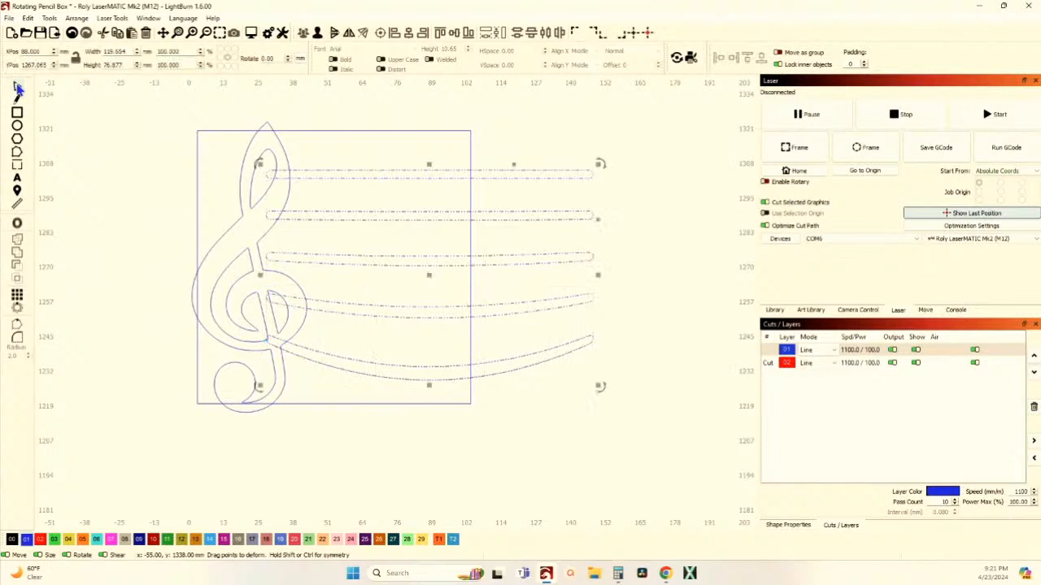
pyautogui.click(71, 35)
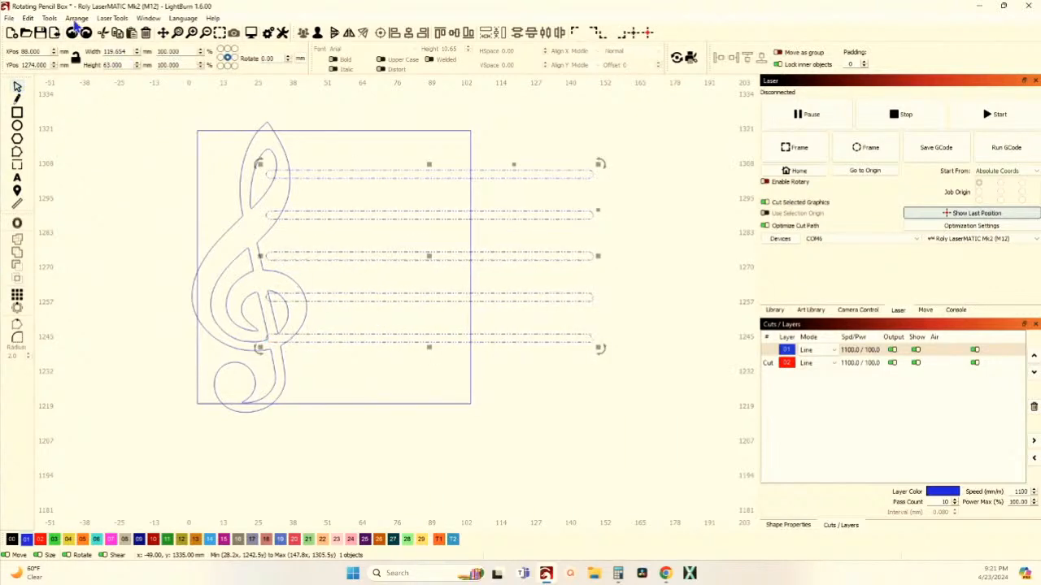
# Deform the staff bars with the 16-point grid, pulling the second column of points down so every bar dips near the clef
pyautogui.click(76, 18)
pyautogui.moveTo(44, 20)
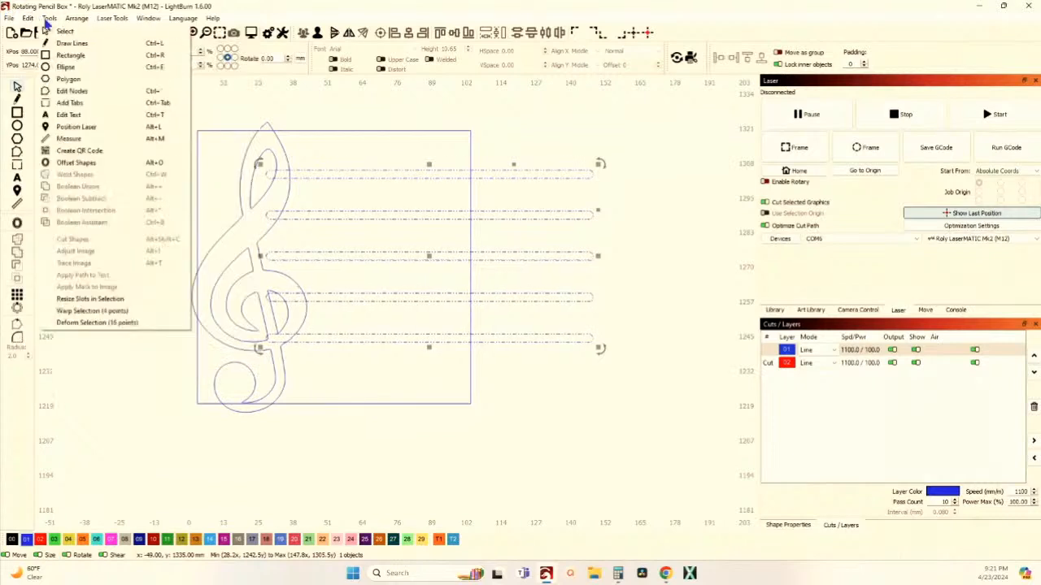
pyautogui.click(71, 324)
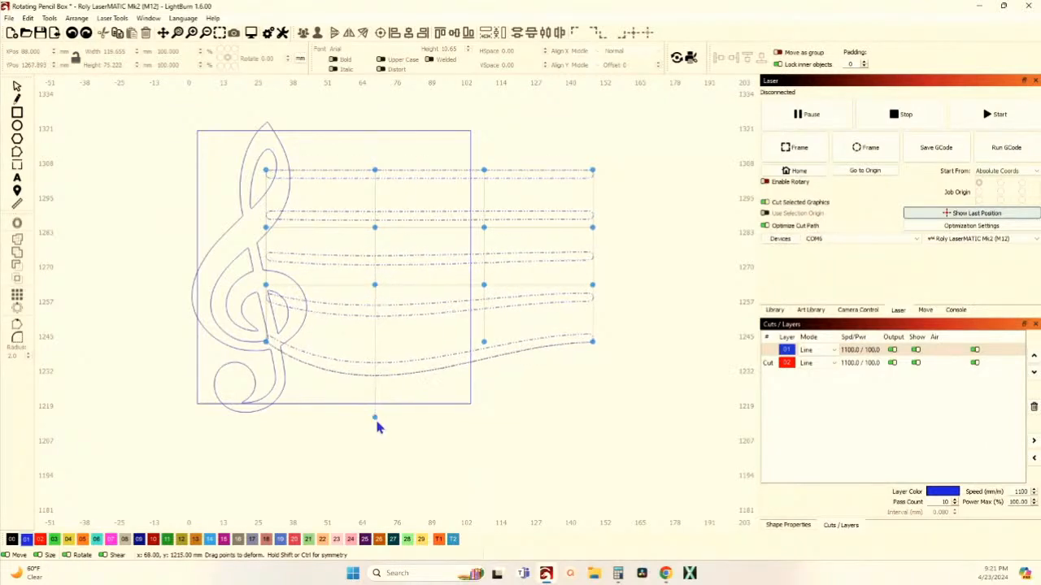
pyautogui.moveTo(377, 422); pyautogui.dragTo(378, 448)
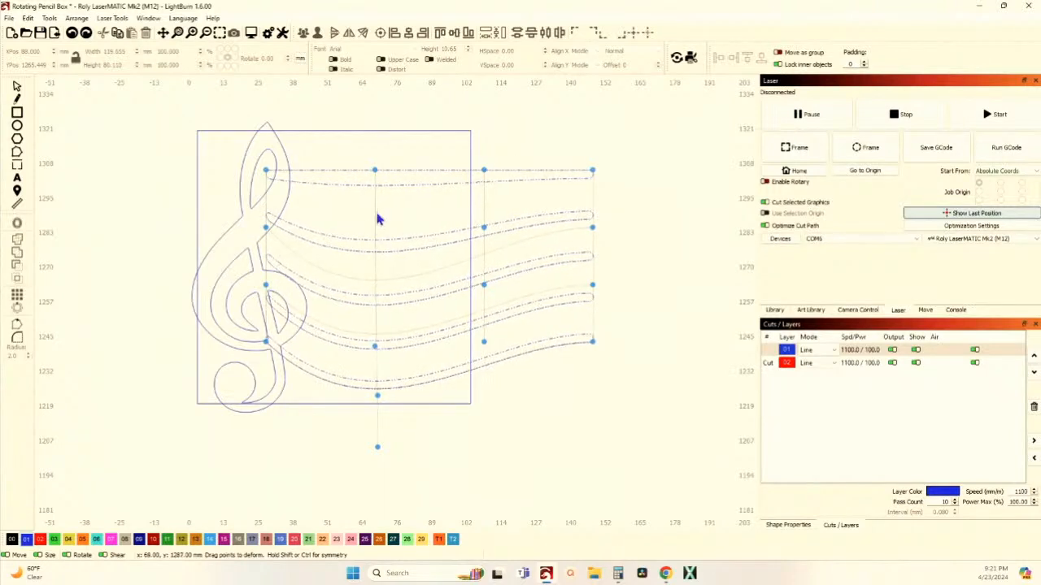
pyautogui.moveTo(374, 231); pyautogui.dragTo(376, 303)
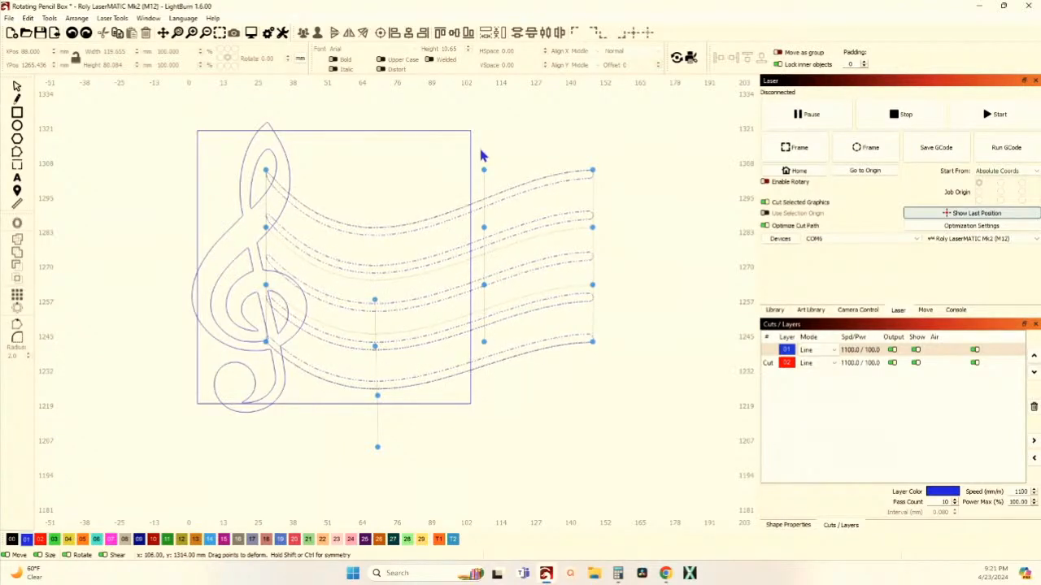
# Raise the third column of deform points so every staff bar crests past the square's right edge, and finish the deformation
pyautogui.moveTo(481, 169); pyautogui.dragTo(468, 193)
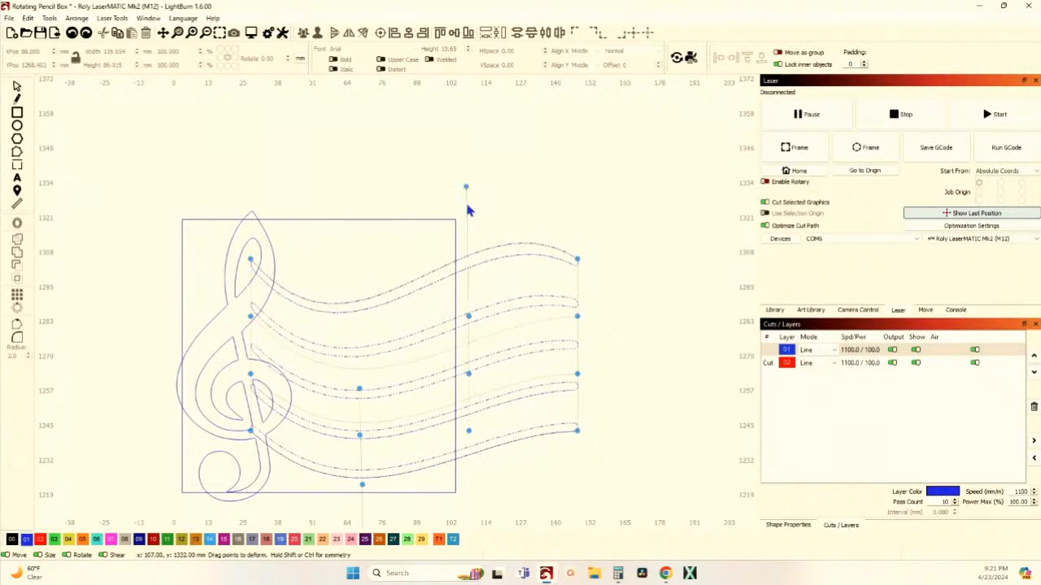
pyautogui.moveTo(468, 317); pyautogui.dragTo(466, 249)
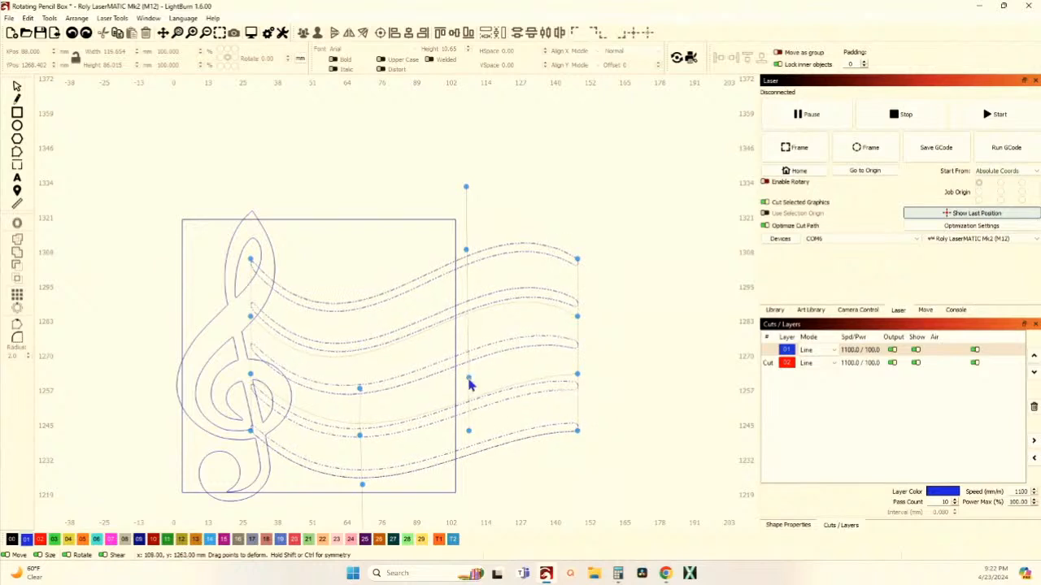
pyautogui.moveTo(468, 375); pyautogui.dragTo(468, 313)
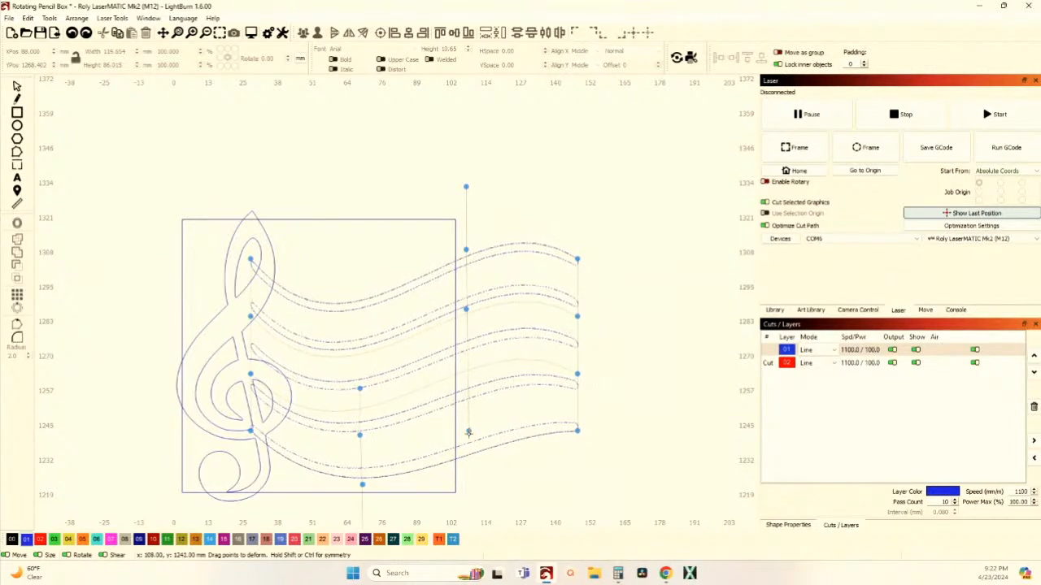
pyautogui.moveTo(468, 432); pyautogui.dragTo(469, 370)
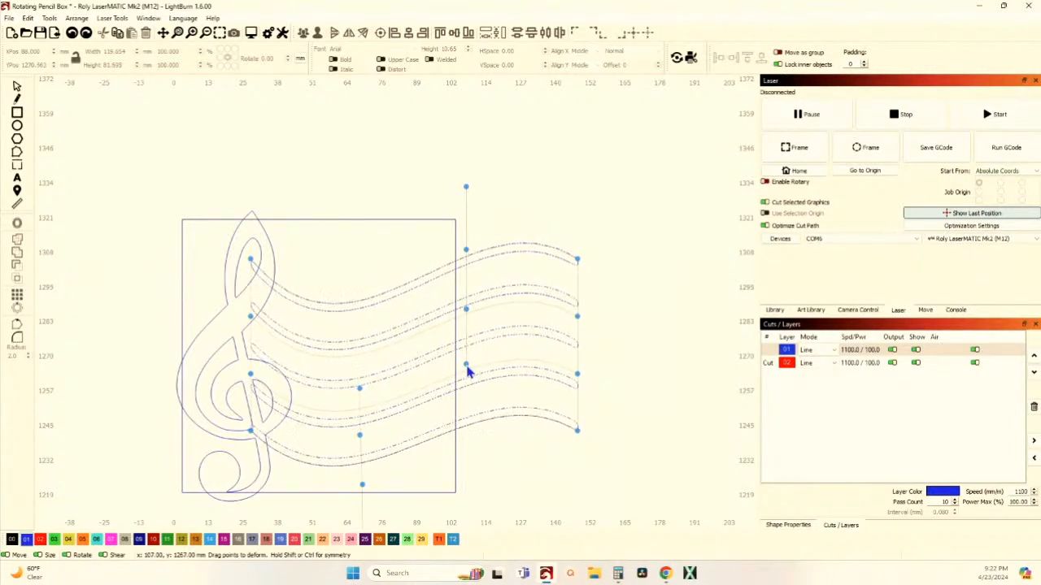
pyautogui.scroll(-2, 361, 237)
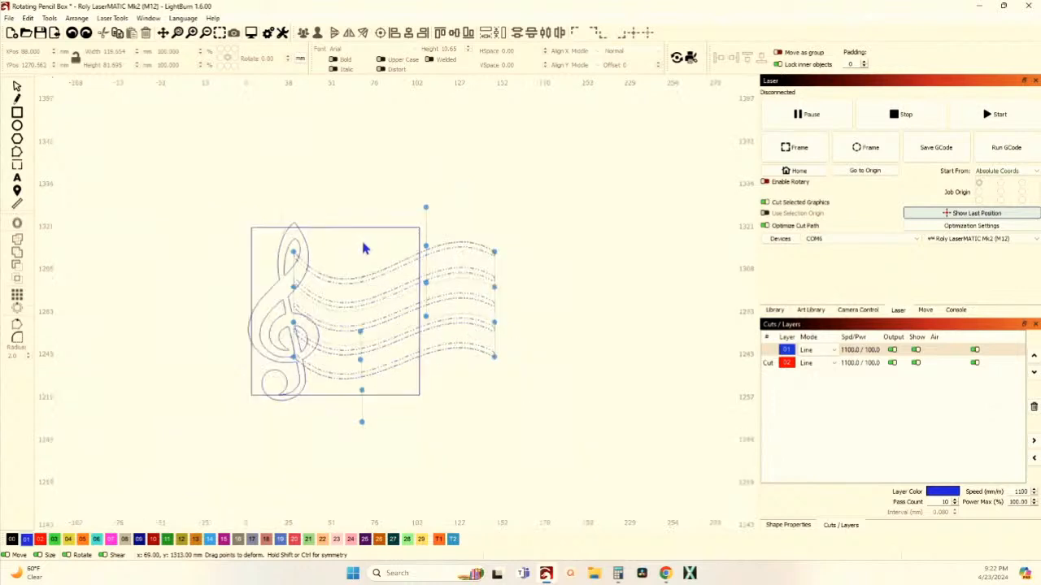
pyautogui.click(17, 86)
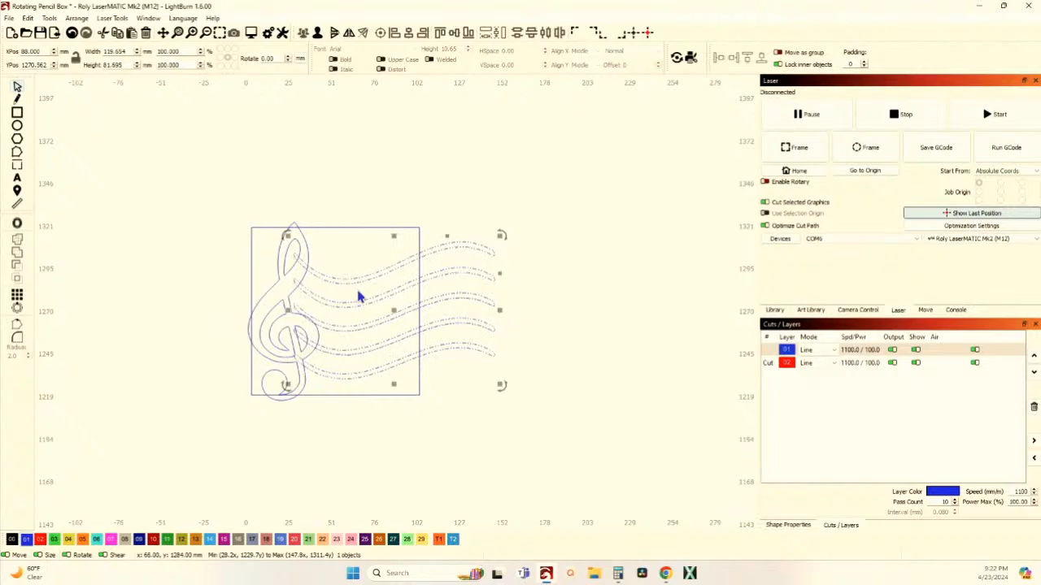
# Select the treble clef and the wavy staff bars without the square and merge them with a Boolean Union
pyautogui.scroll(-2, 362, 307)
pyautogui.scroll(2, 391, 279)
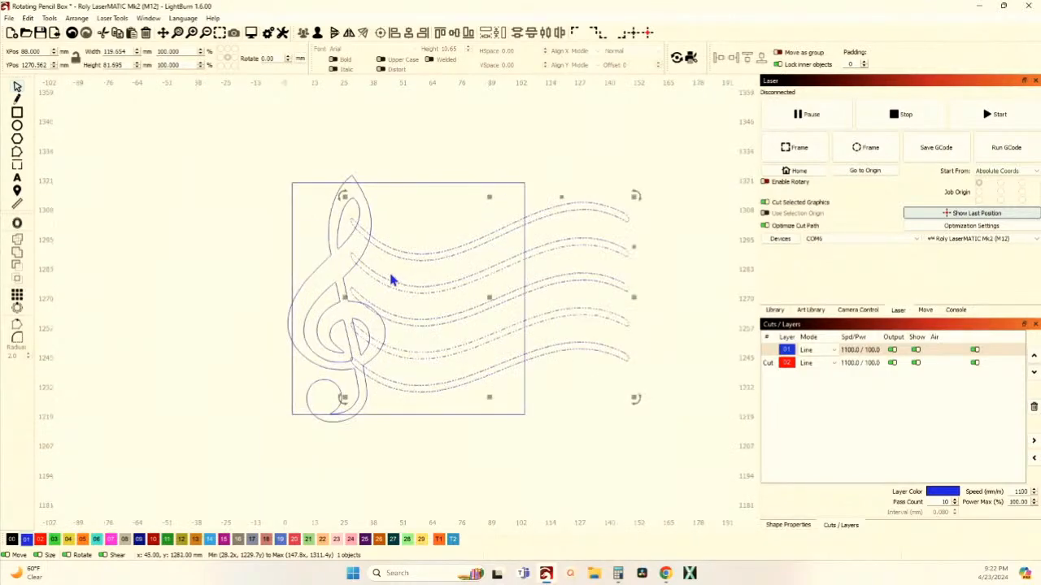
pyautogui.scroll(2, 371, 267)
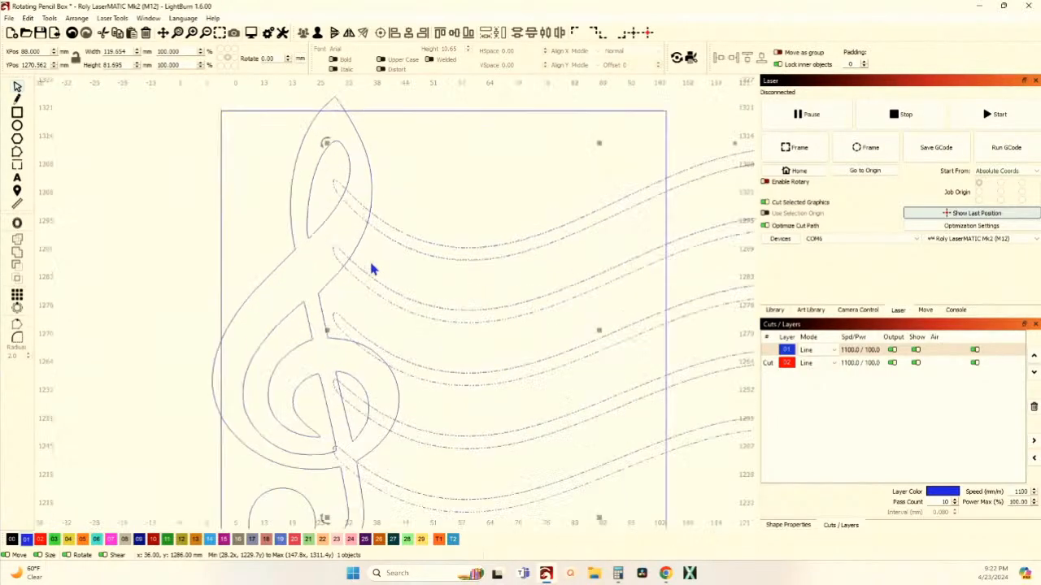
pyautogui.scroll(-2, 369, 262)
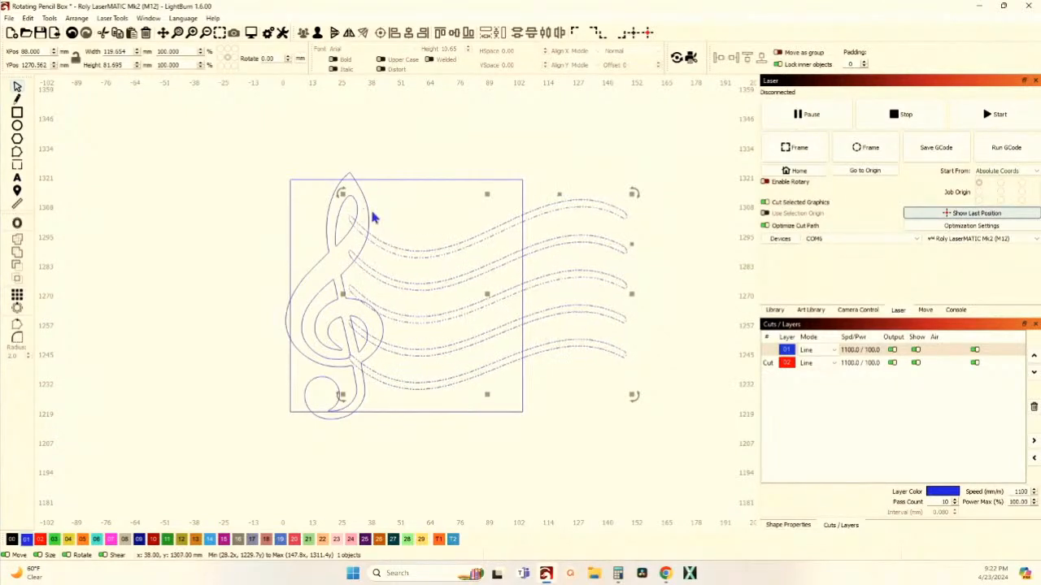
pyautogui.hotkey('ctrl', 'a')
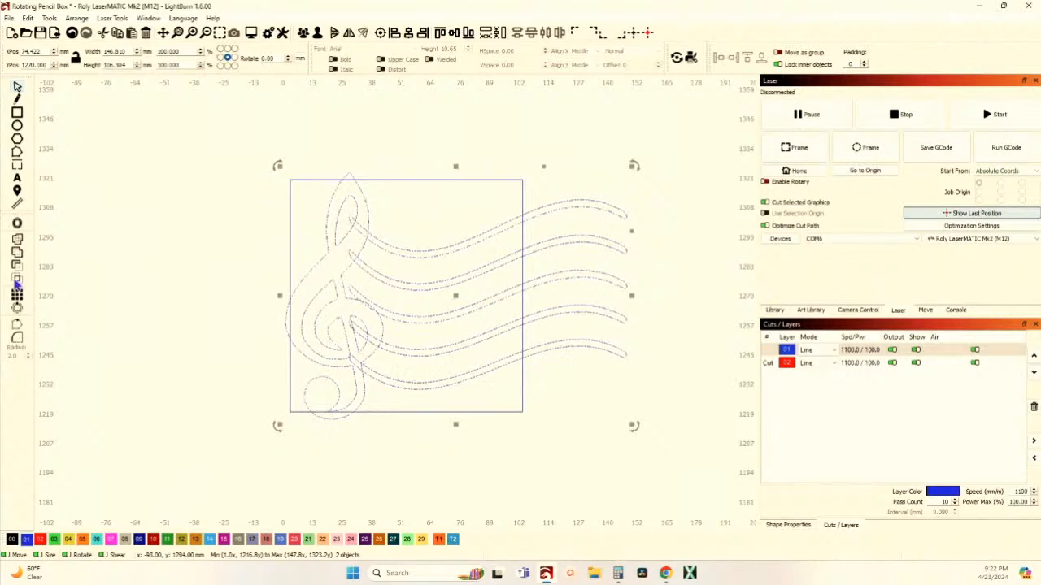
pyautogui.click(16, 252)
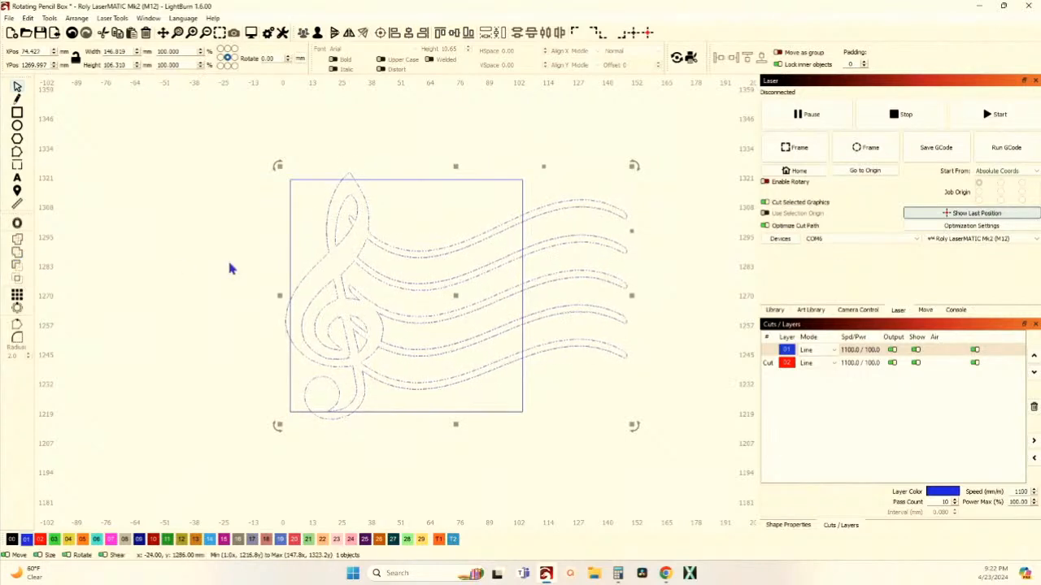
pyautogui.scroll(2, 351, 292)
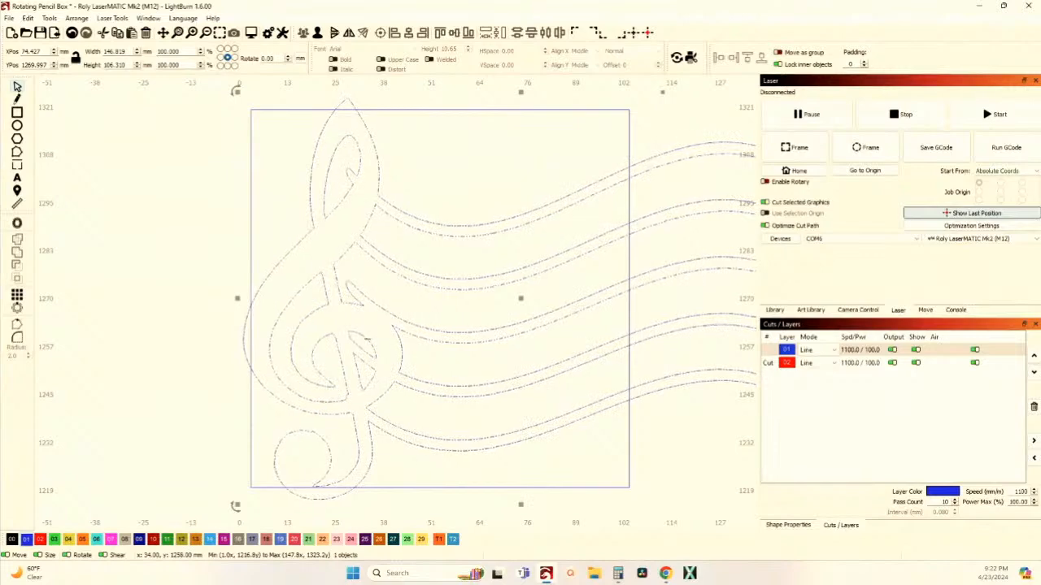
pyautogui.scroll(2, 356, 175)
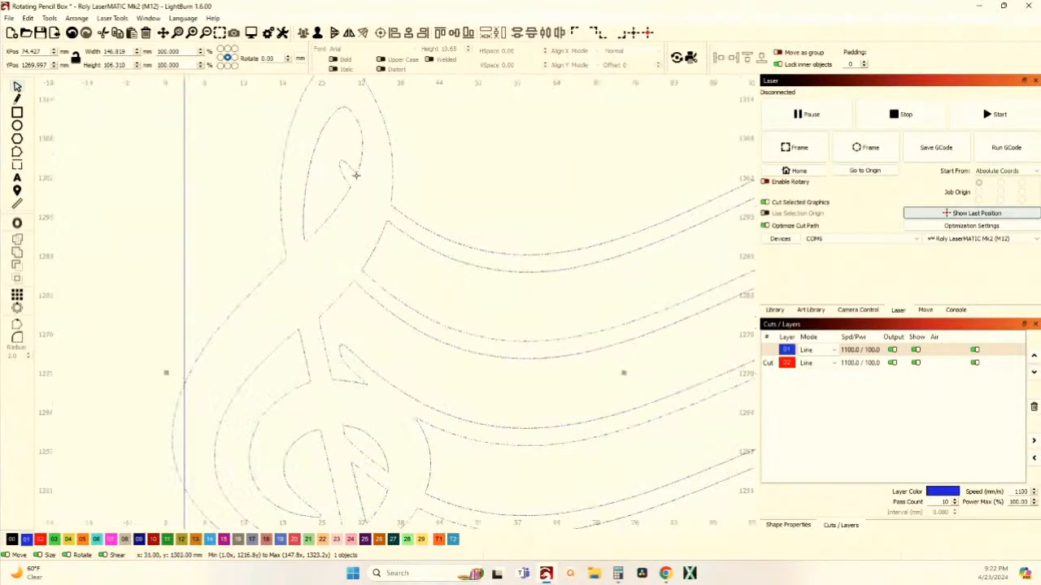
# Delete the nodes of the small spur inside the treble clef's upper loop so the loop's inner edge runs smoothly
pyautogui.scroll(3, 355, 175)
pyautogui.scroll(-8, 356, 158)
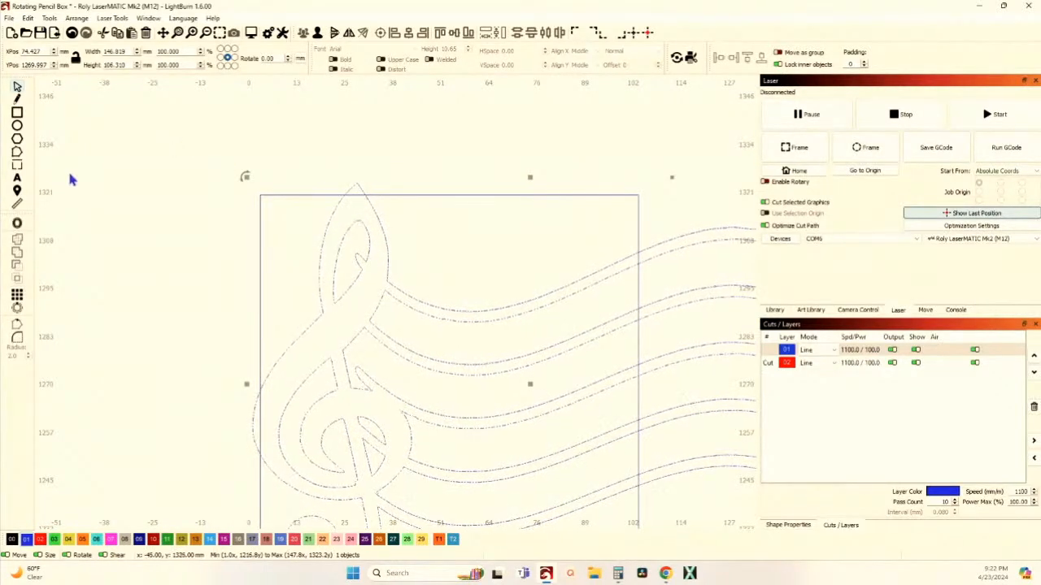
pyautogui.click(20, 154)
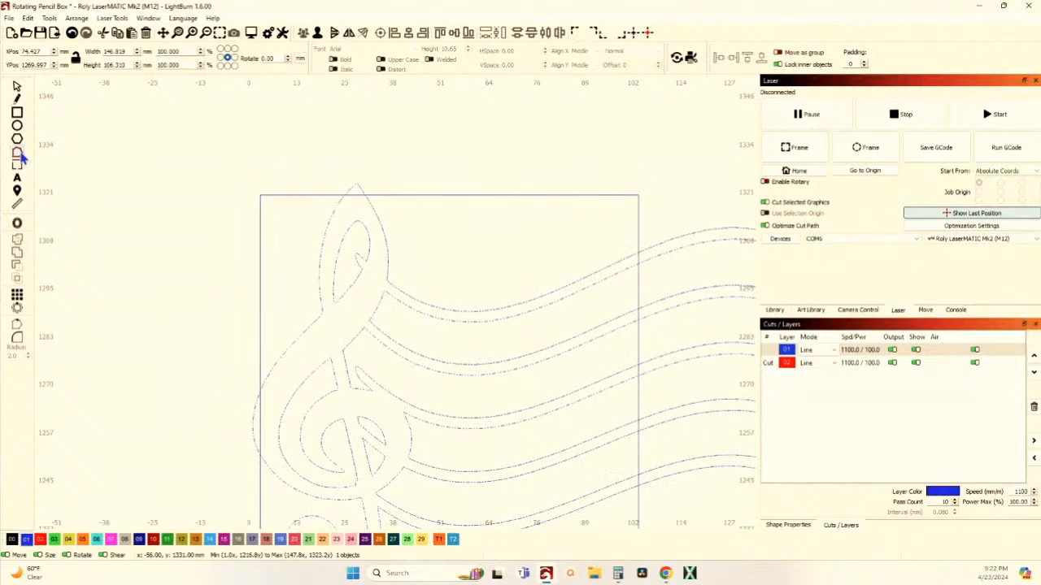
pyautogui.scroll(-4, 461, 377)
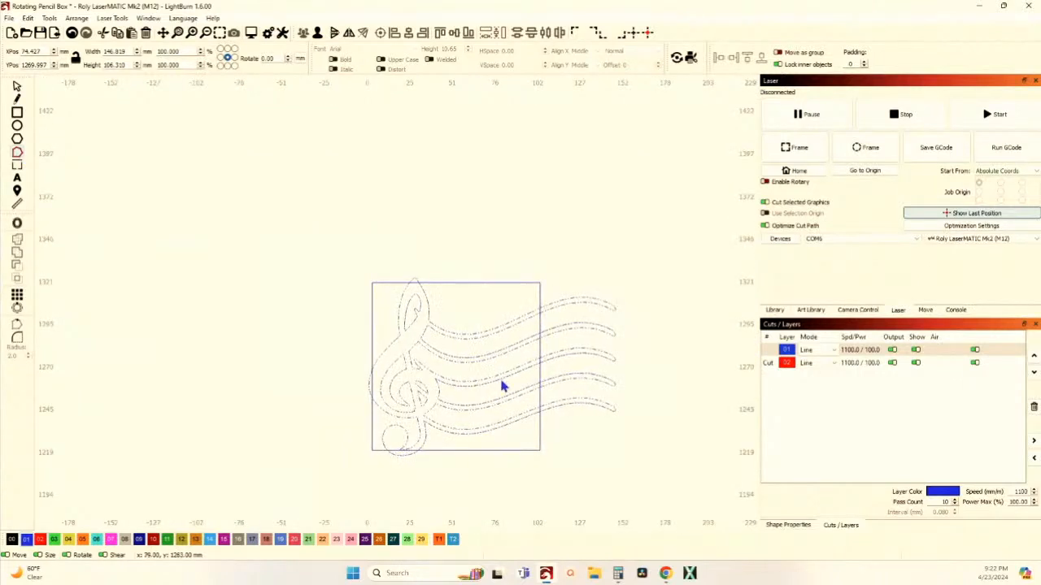
pyautogui.click(319, 34)
pyautogui.scroll(6, 384, 280)
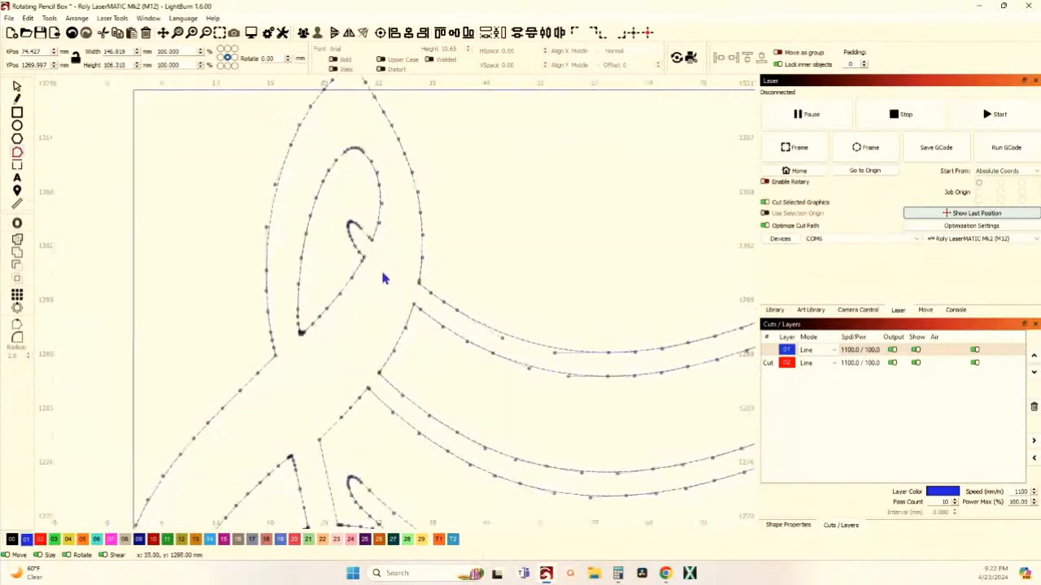
pyautogui.scroll(4, 362, 223)
pyautogui.scroll(-2, 248, 223)
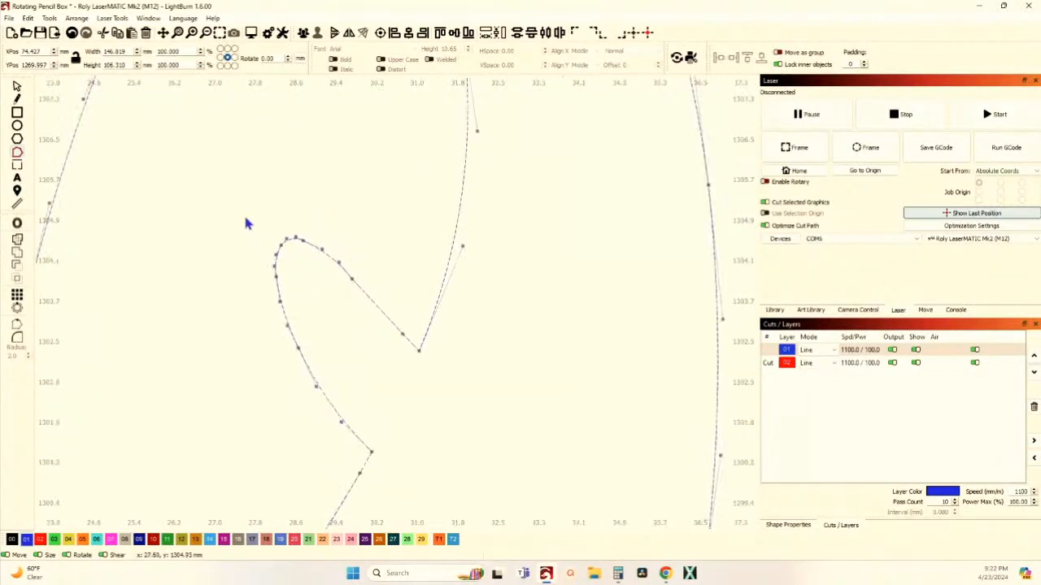
pyautogui.moveTo(277, 282); pyautogui.dragTo(412, 442)
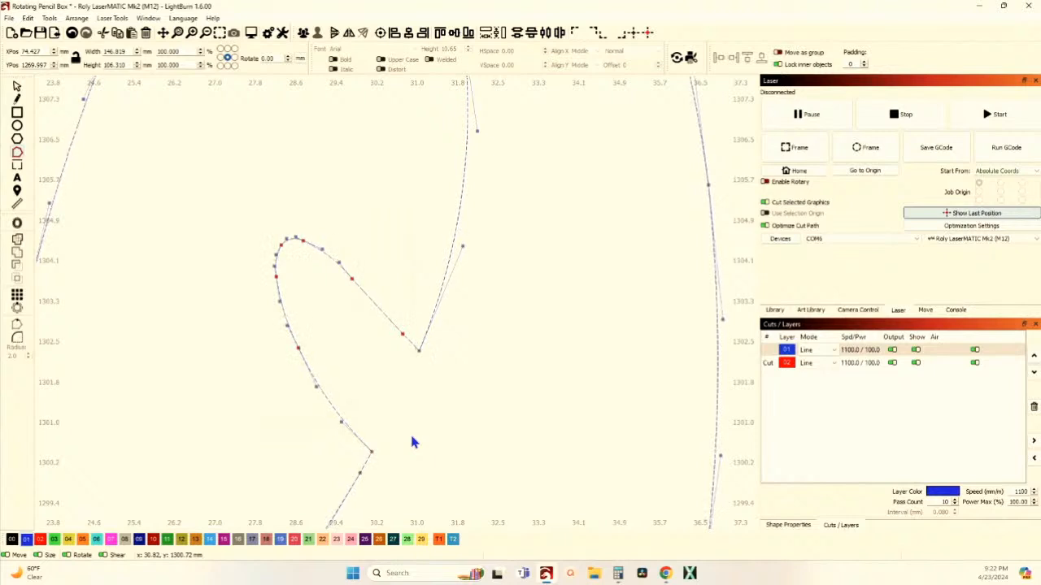
pyautogui.press('Delete')
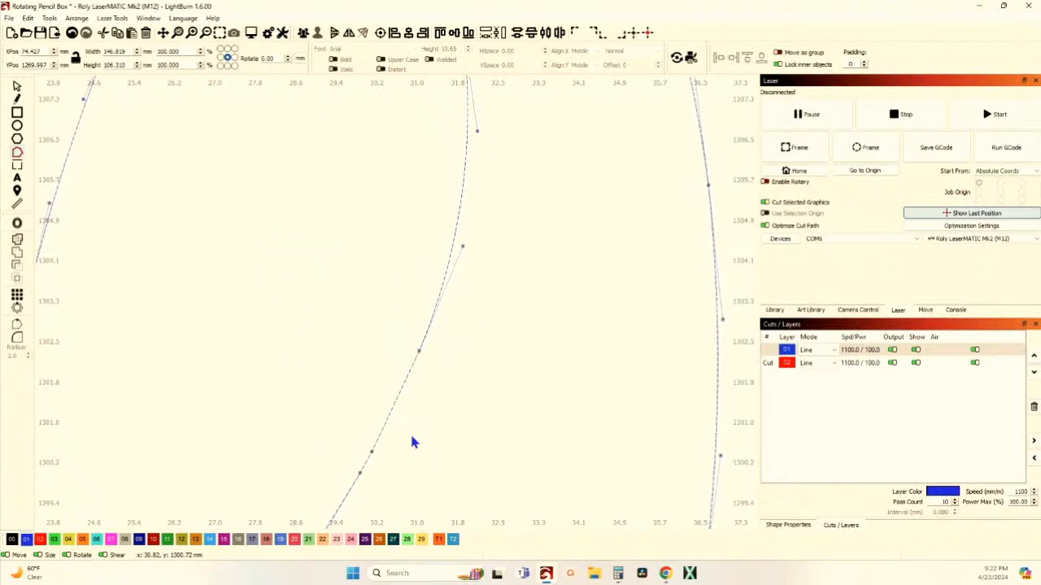
pyautogui.scroll(-5, 412, 442)
pyautogui.scroll(-5, 412, 442)
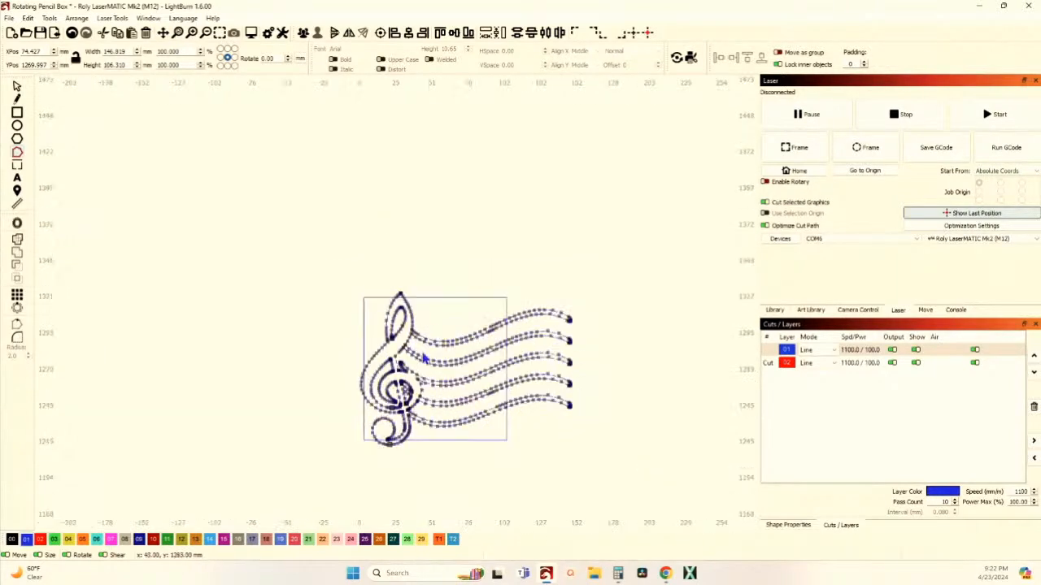
pyautogui.click(304, 34)
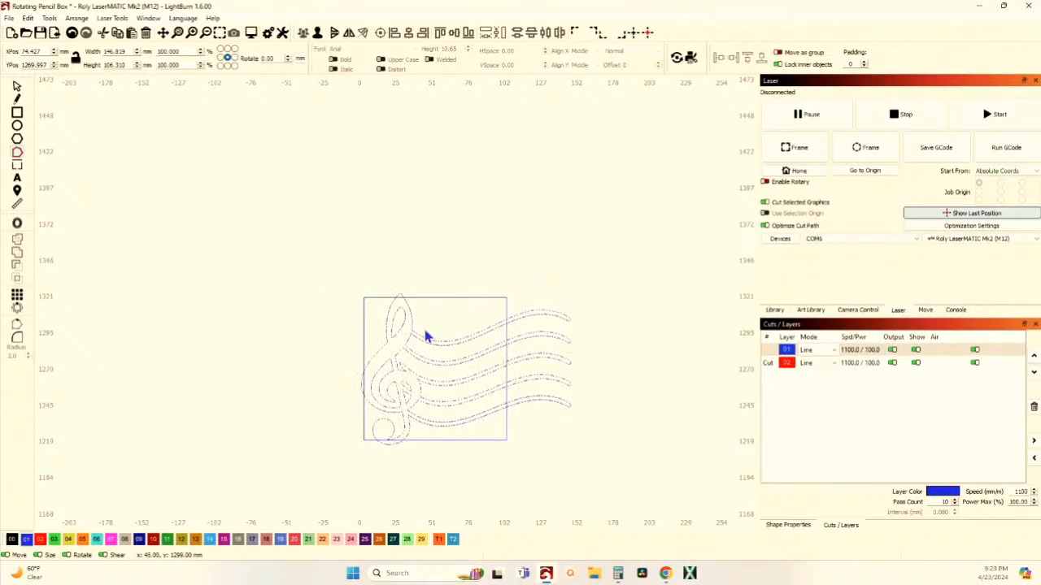
# Select the square together with the merged clef and staff shape and subtract that shape from the square with a Boolean Subtract
pyautogui.scroll(3, 454, 323)
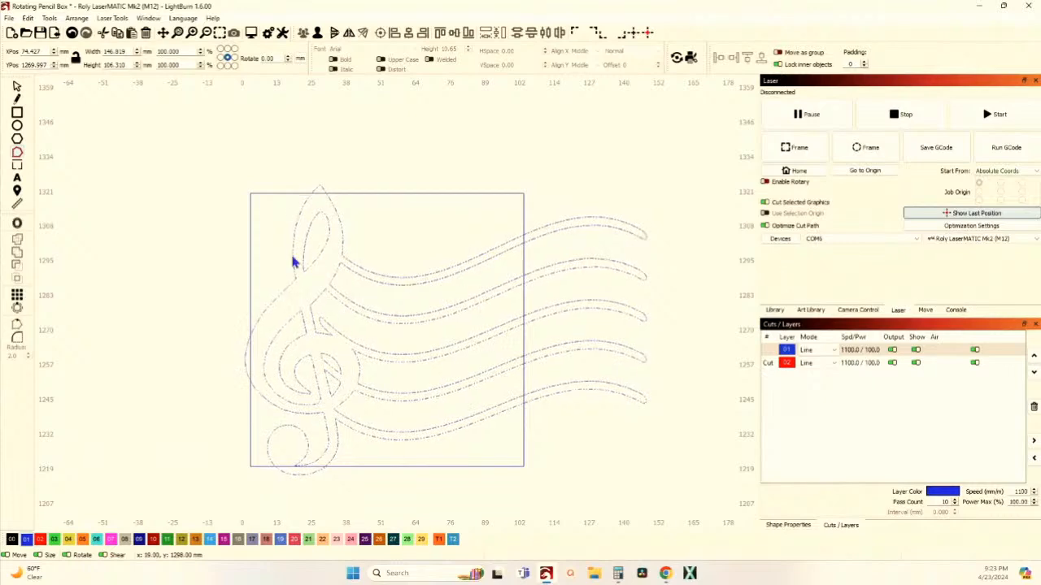
pyautogui.scroll(-2, 292, 259)
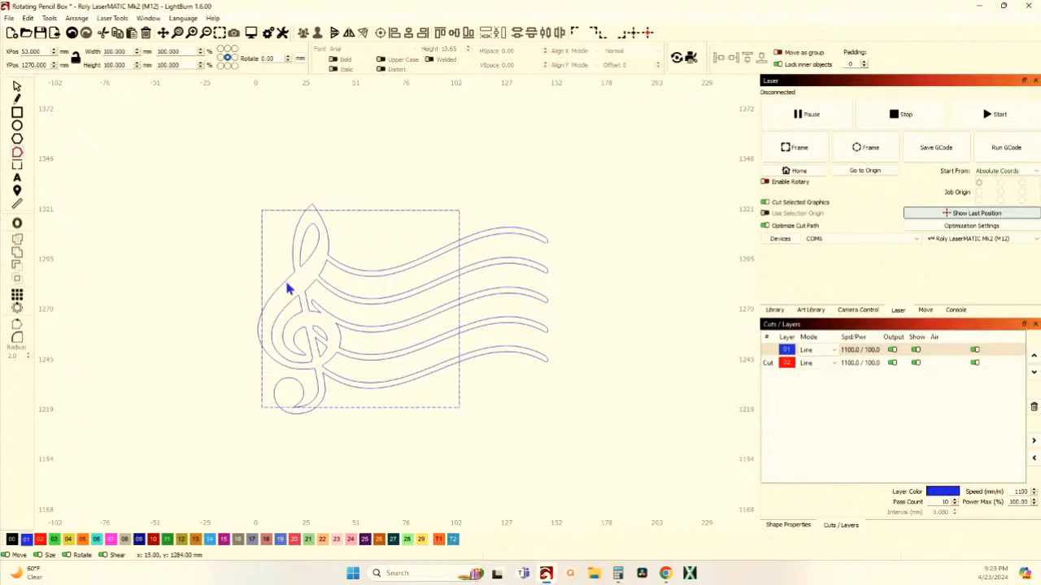
pyautogui.hotkey('ctrl', 'a')
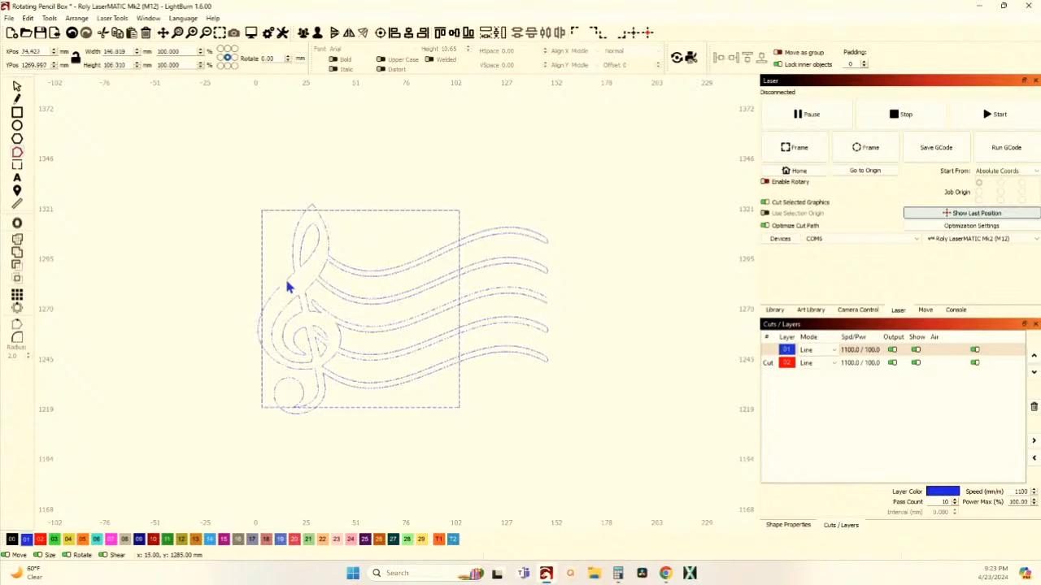
pyautogui.click(18, 269)
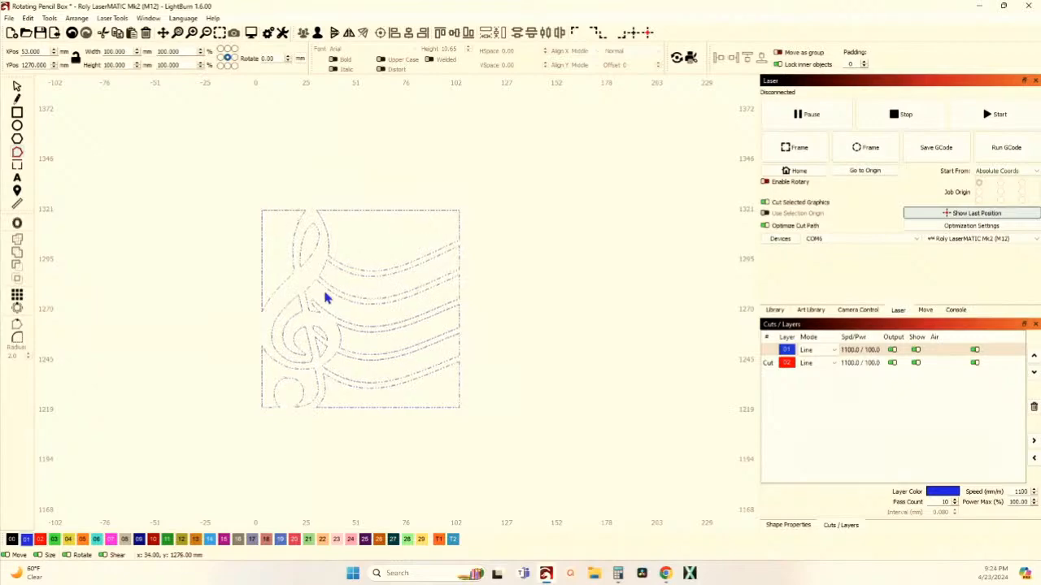
pyautogui.scroll(3, 325, 298)
pyautogui.scroll(-4, 348, 287)
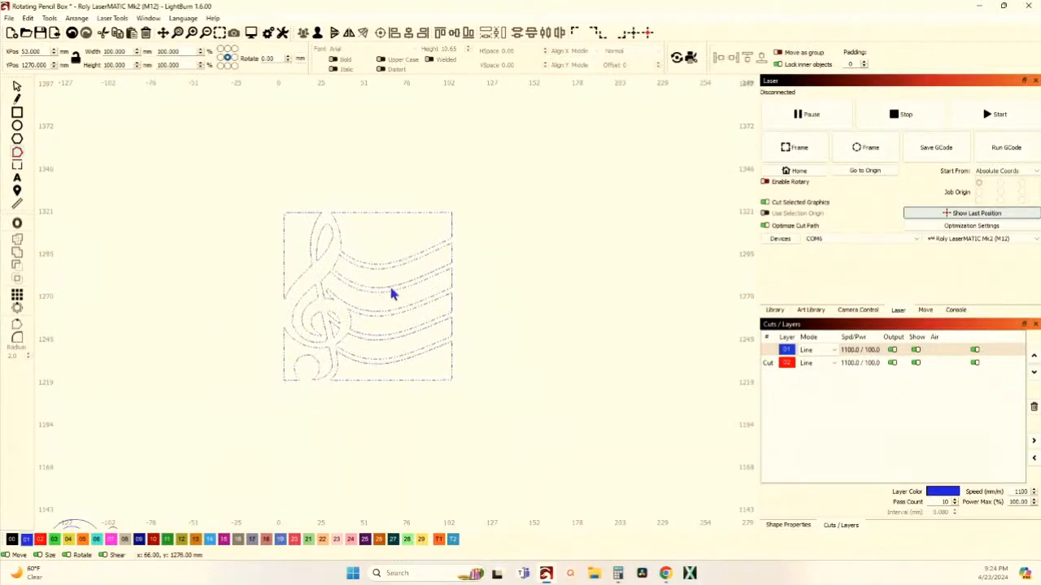
# Place a copy of the 125 x 128 mm finger-jointed panel outline beside the finished clef and staff artwork
pyautogui.scroll(-3, 397, 320)
pyautogui.scroll(-2, 394, 321)
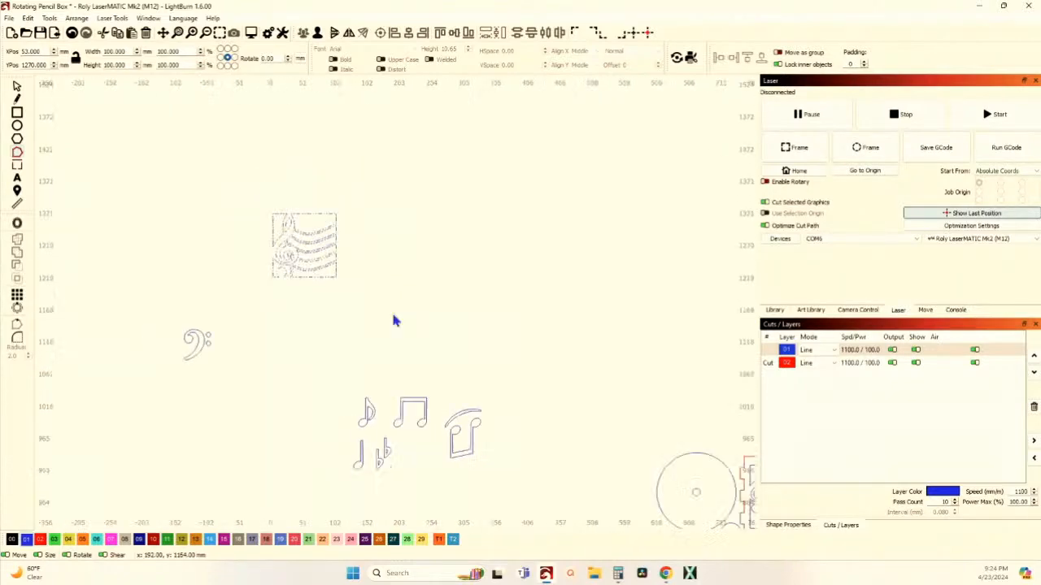
pyautogui.scroll(-1, 394, 316)
pyautogui.moveTo(444, 323); pyautogui.dragTo(320, 252)
pyautogui.scroll(-2, 321, 252)
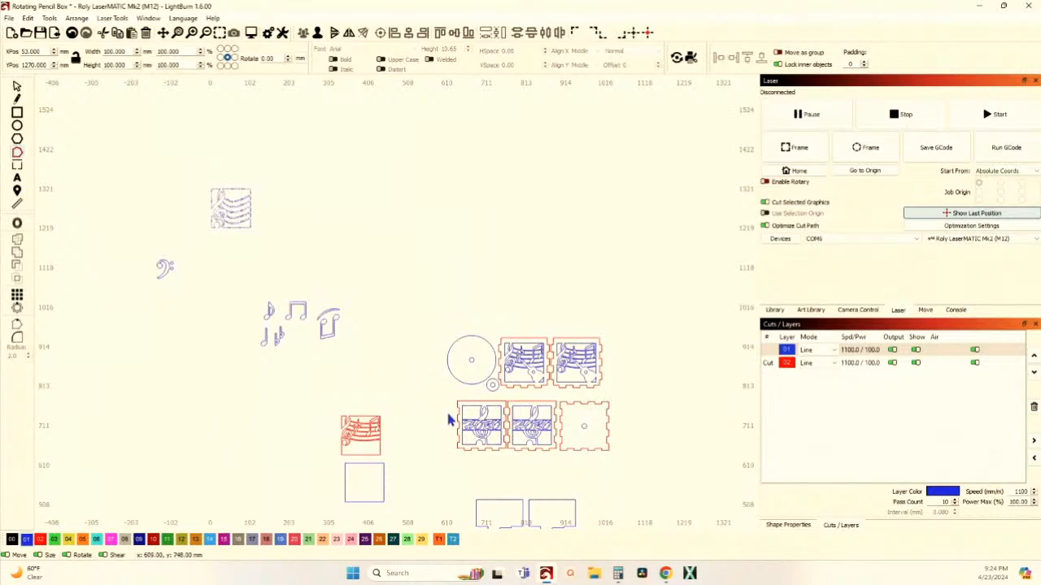
pyautogui.click(471, 449)
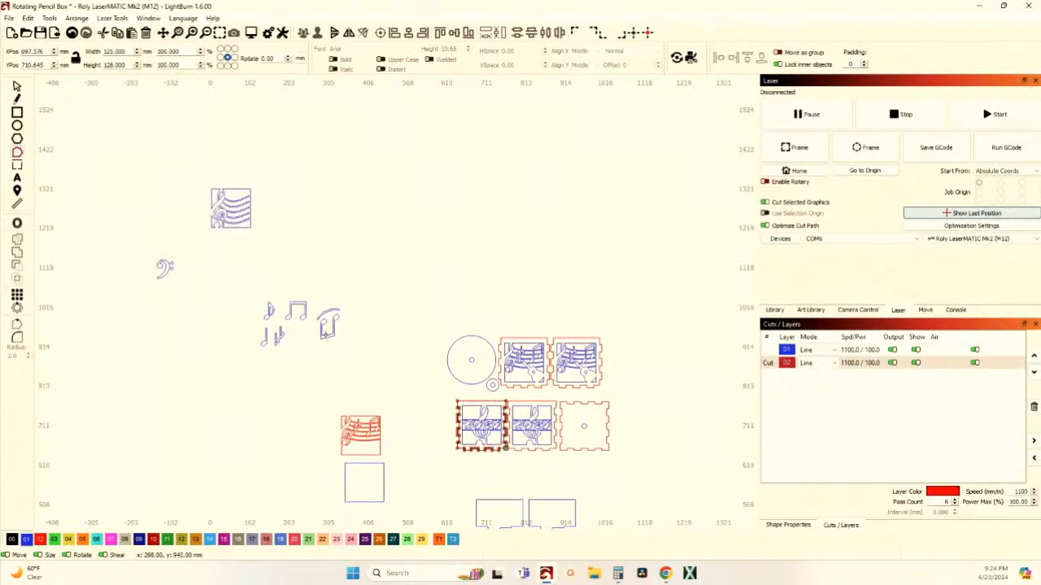
pyautogui.click(482, 425)
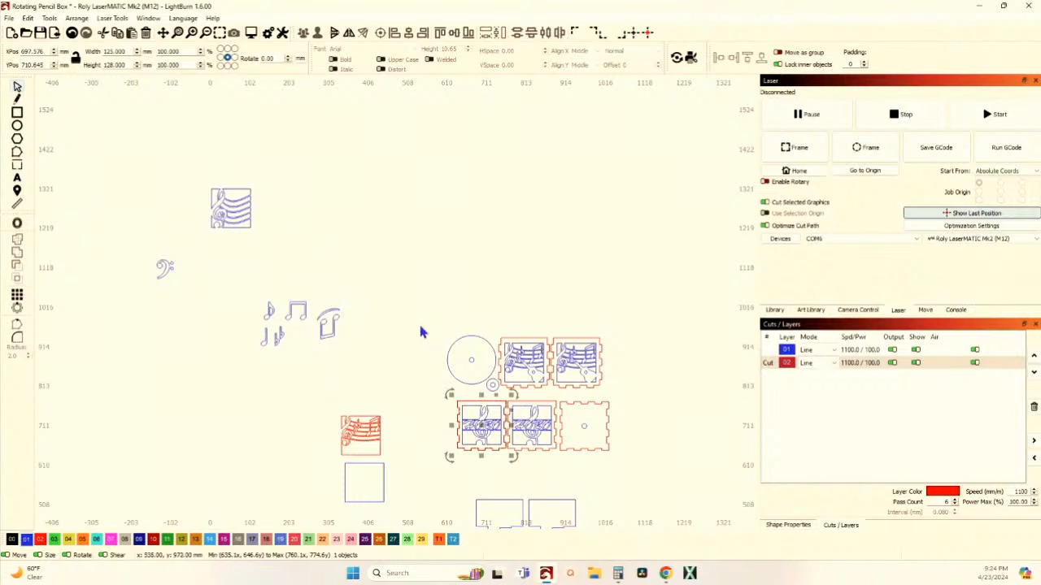
pyautogui.moveTo(481, 423); pyautogui.dragTo(307, 193)
# Select the clef artwork and the finger-jointed panel outline and align their centers so the artwork sits inside the panel
pyautogui.keyDown('shift'); pyautogui.moveTo(207, 182); pyautogui.dragTo(279, 251); pyautogui.keyUp('shift')
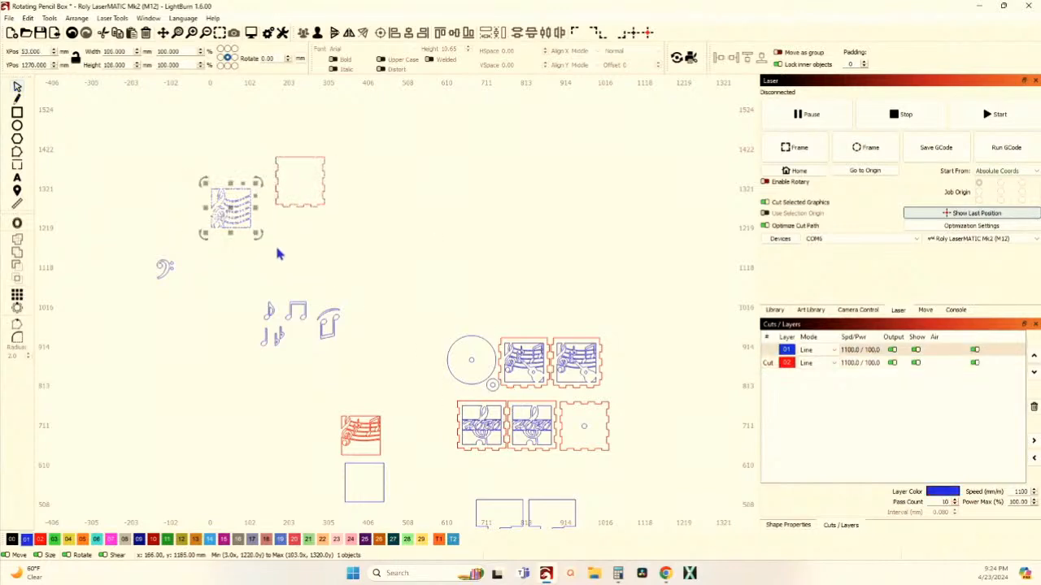
pyautogui.click(380, 32)
pyautogui.scroll(5, 297, 195)
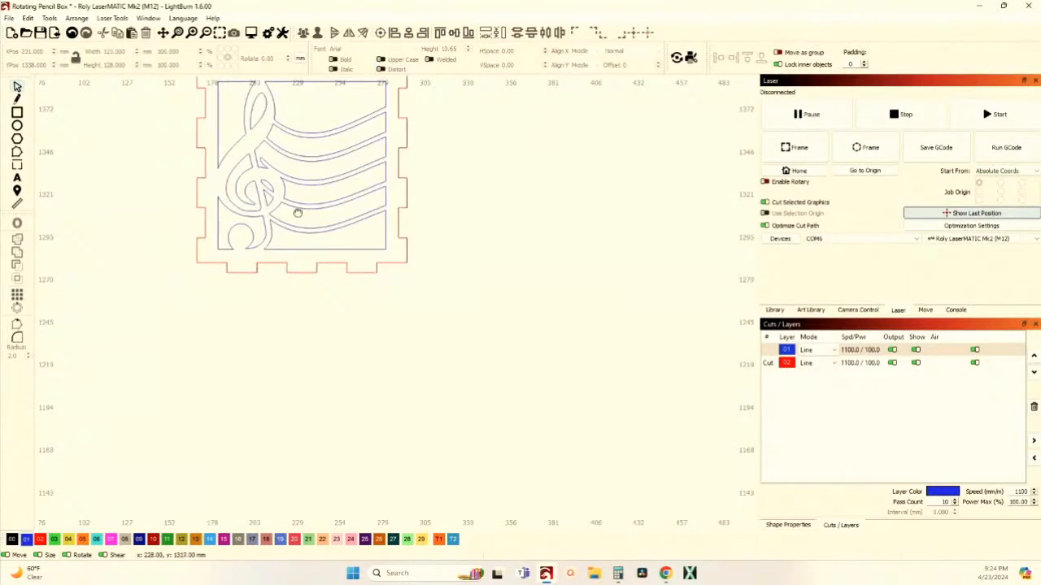
pyautogui.scroll(3, 302, 153)
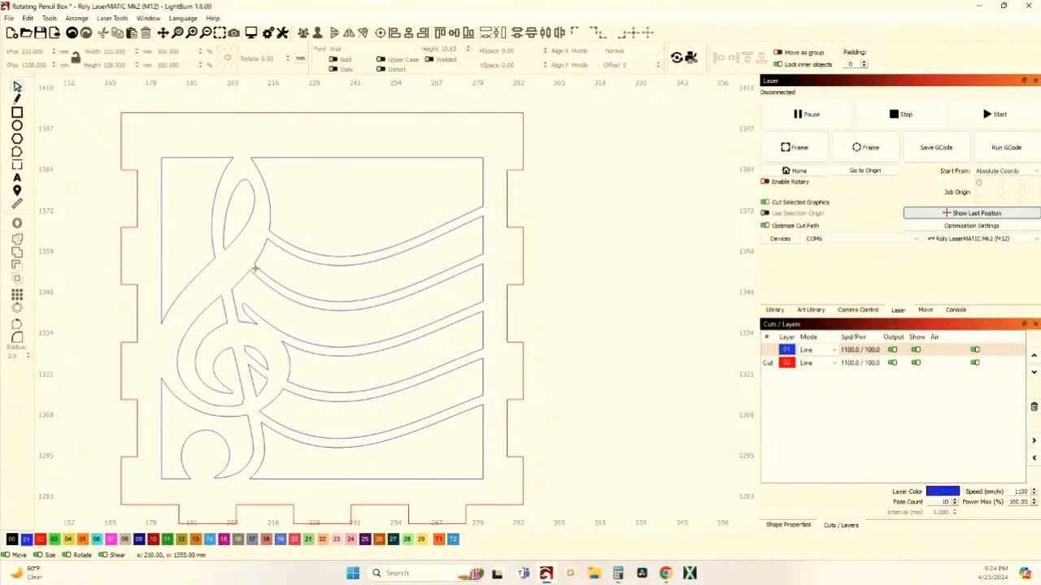
# Move the pair of flat signs onto the staff lines just beside the treble clef, centered at about X 234, Y 1344 mm
pyautogui.scroll(-10, 349, 258)
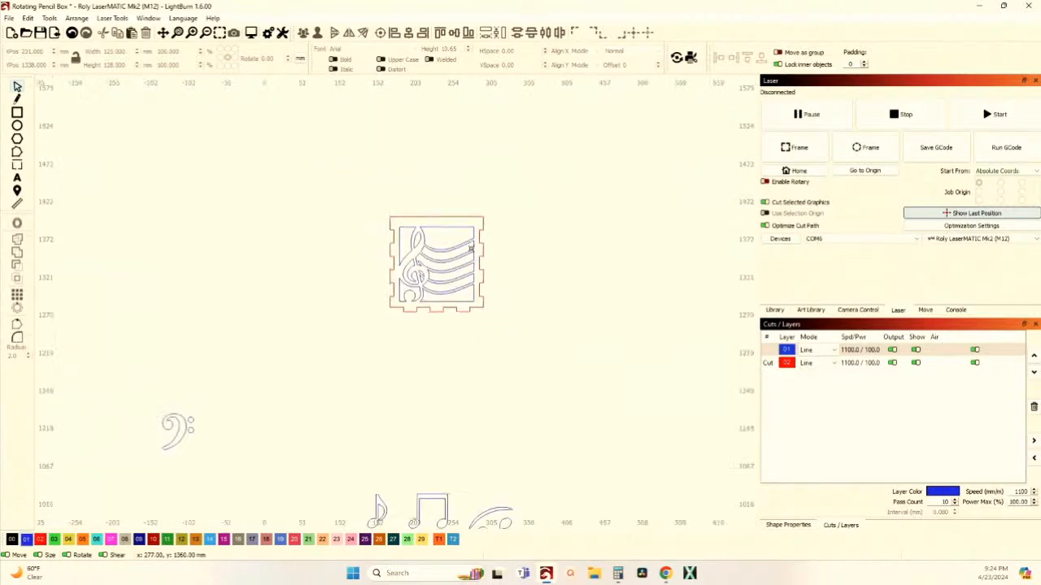
pyautogui.scroll(4, 317, 407)
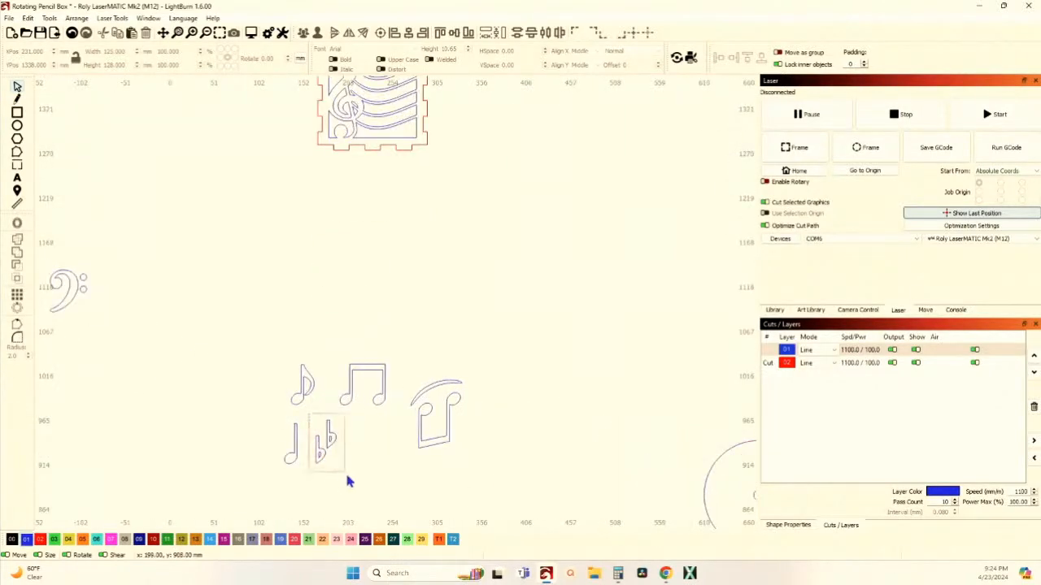
pyautogui.click(307, 446)
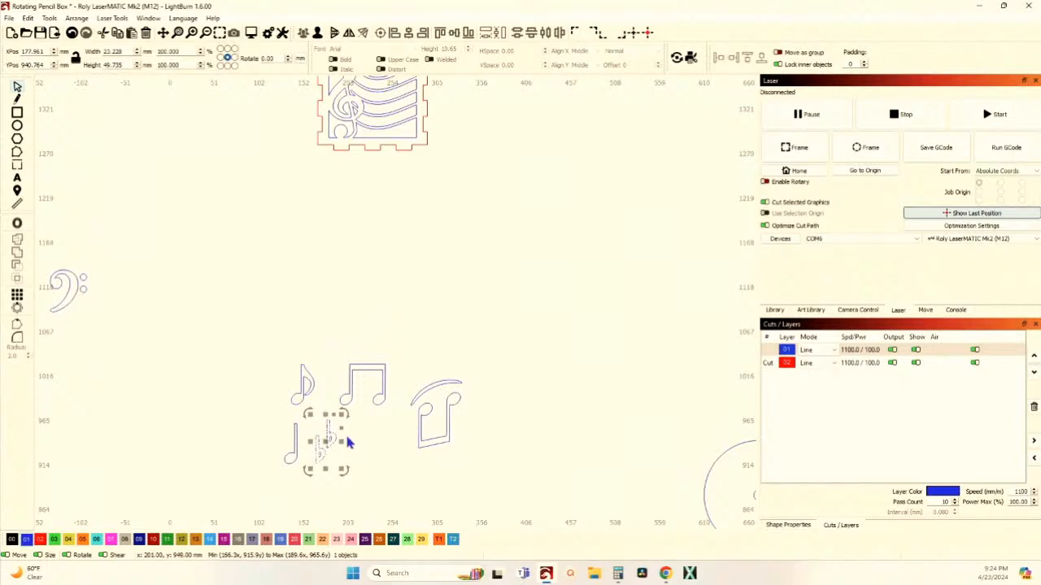
pyautogui.moveTo(328, 442); pyautogui.dragTo(376, 215)
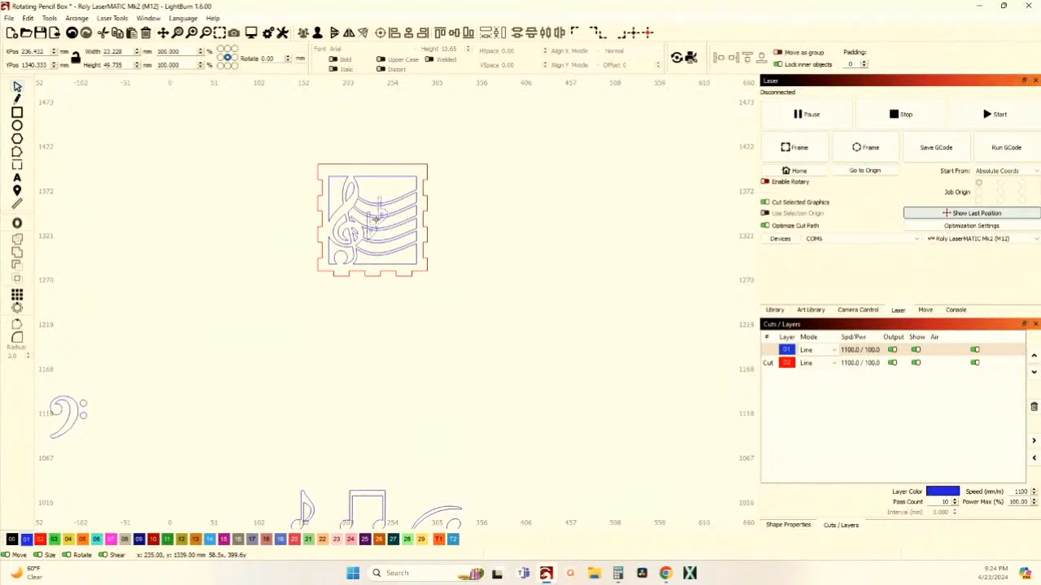
pyautogui.scroll(3, 377, 217)
pyautogui.scroll(2, 376, 217)
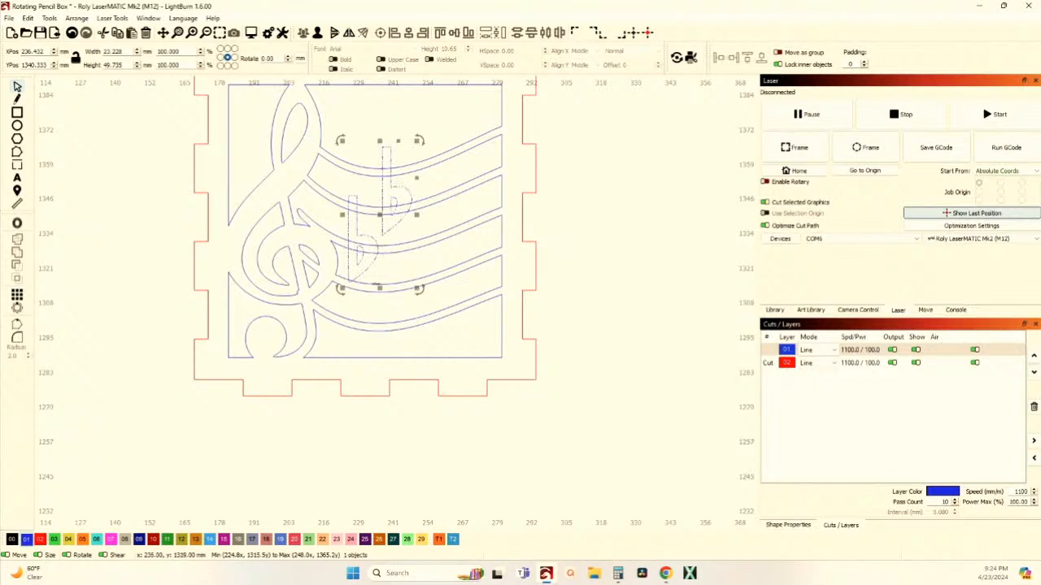
pyautogui.moveTo(381, 212); pyautogui.dragTo(376, 213)
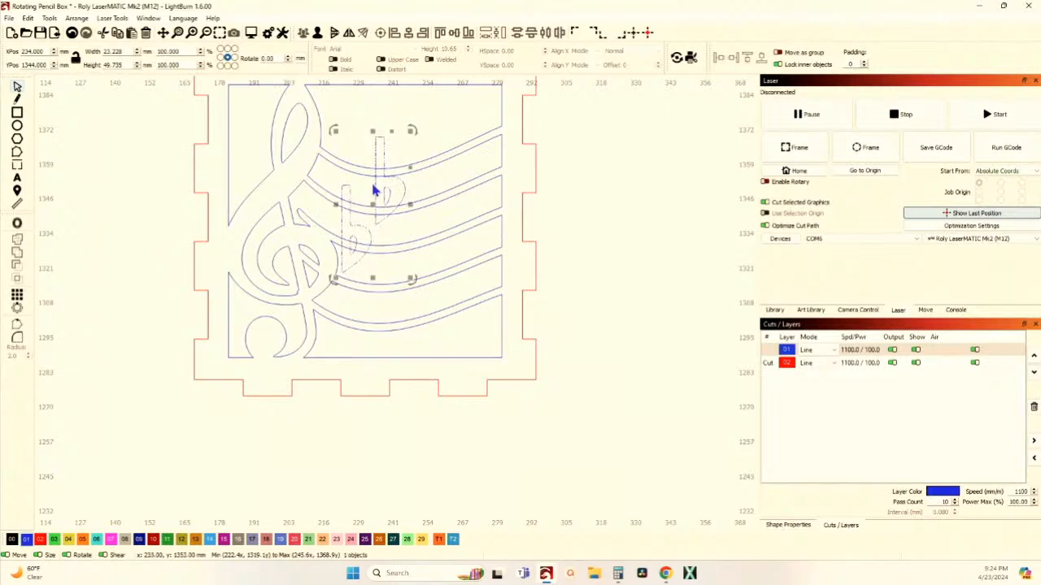
pyautogui.click(351, 131)
pyautogui.scroll(-1, 344, 165)
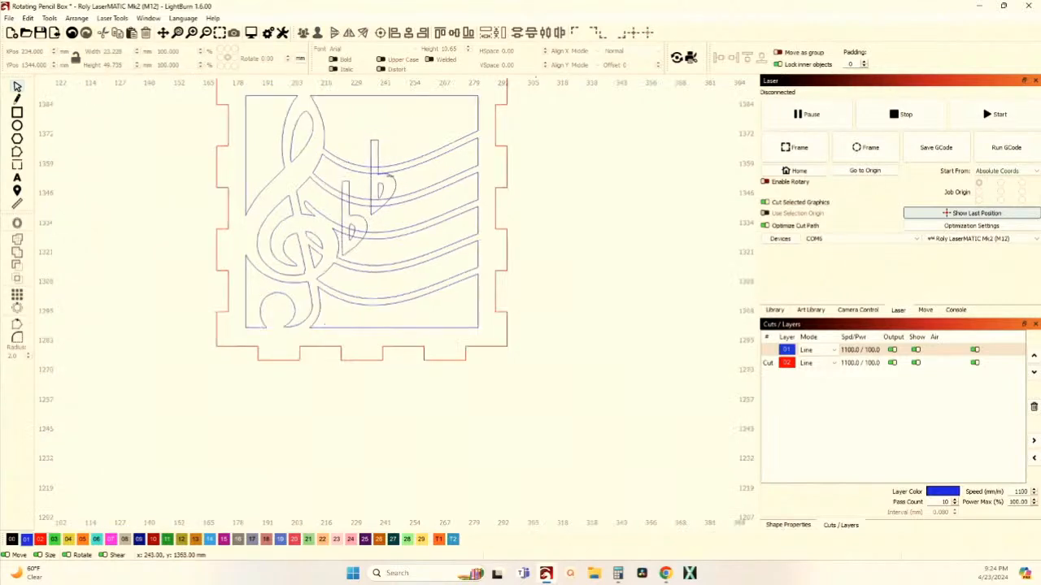
# Select the clef artwork and the pair of flat signs and apply a Boolean Subtract to cut the flats' shape out of the artwork
pyautogui.click(404, 168)
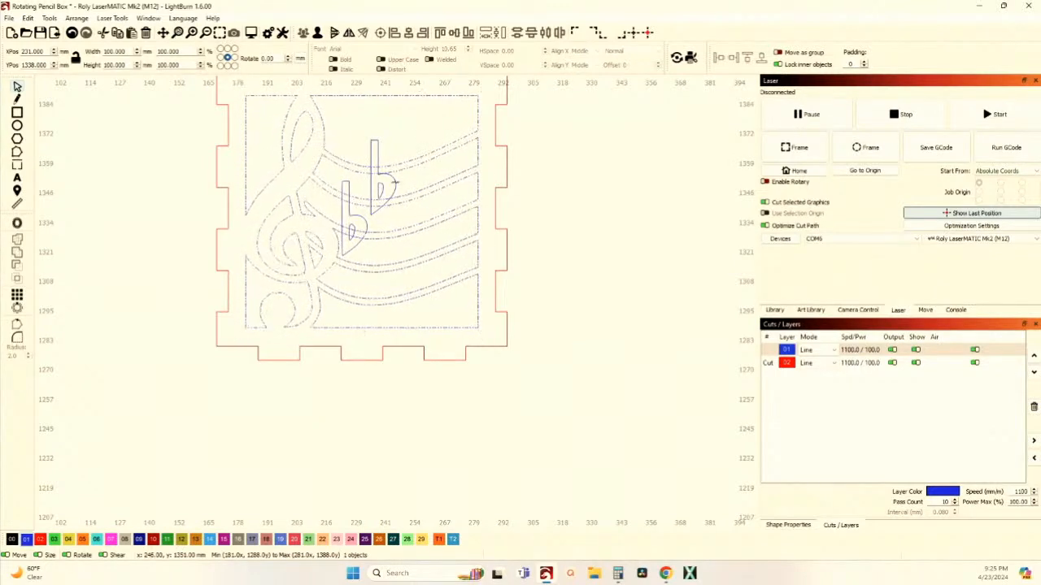
pyautogui.click(17, 269)
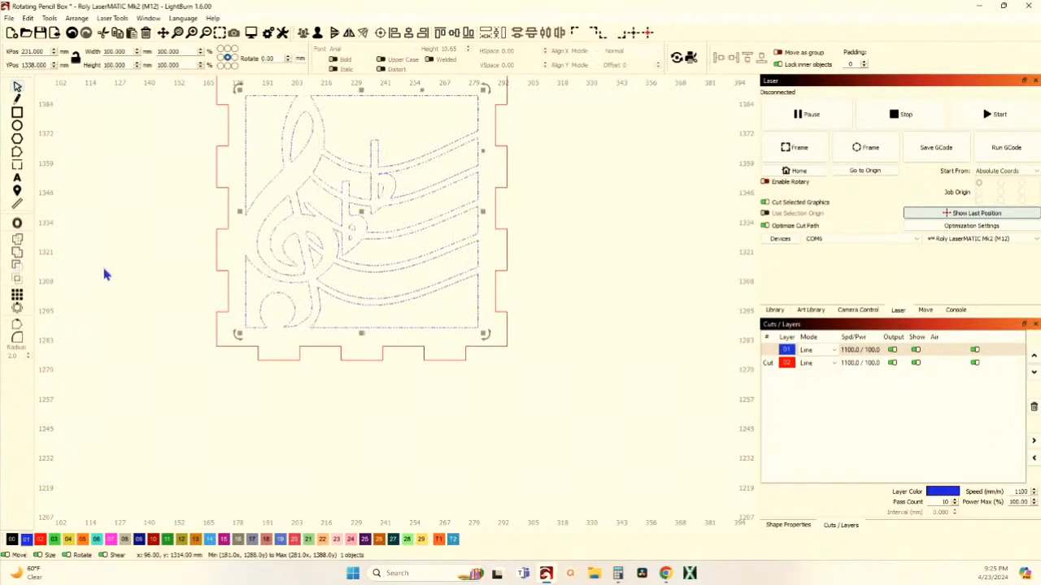
pyautogui.click(204, 263)
pyautogui.scroll(3, 352, 212)
pyautogui.scroll(-4, 353, 218)
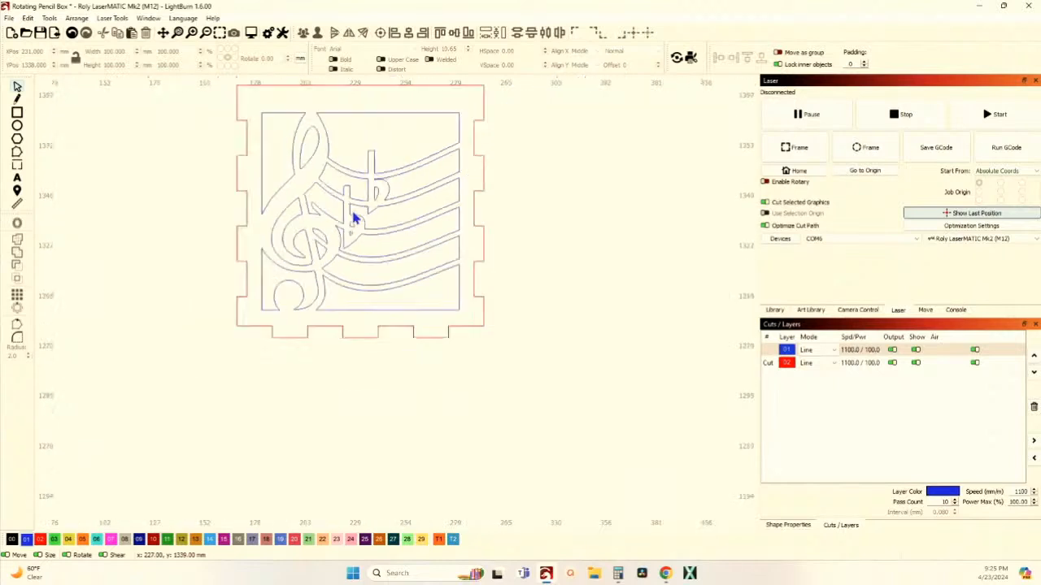
# Move the single eighth note onto the staff near the panel's right edge, shrinking it to about 23.4 x 41.3 mm at X 264, Y 1340 mm
pyautogui.scroll(-6, 362, 210)
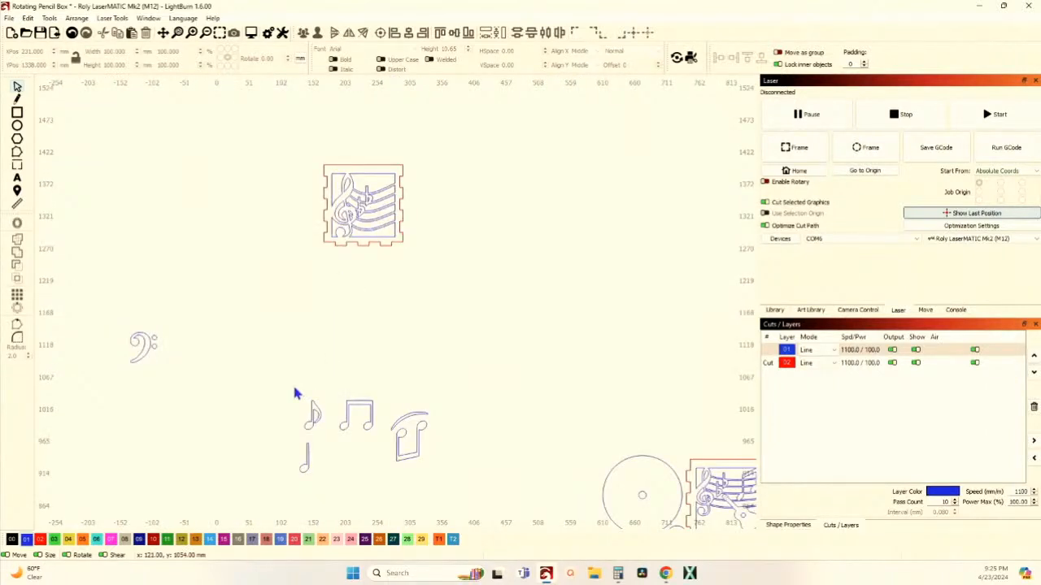
pyautogui.moveTo(294, 386)
pyautogui.mouseDown()
pyautogui.moveTo(298, 418)
pyautogui.moveTo(329, 440)
pyautogui.moveTo(355, 249)
pyautogui.moveTo(383, 205)
pyautogui.moveTo(373, 208)
pyautogui.mouseUp()
pyautogui.scroll(5, 409, 200)
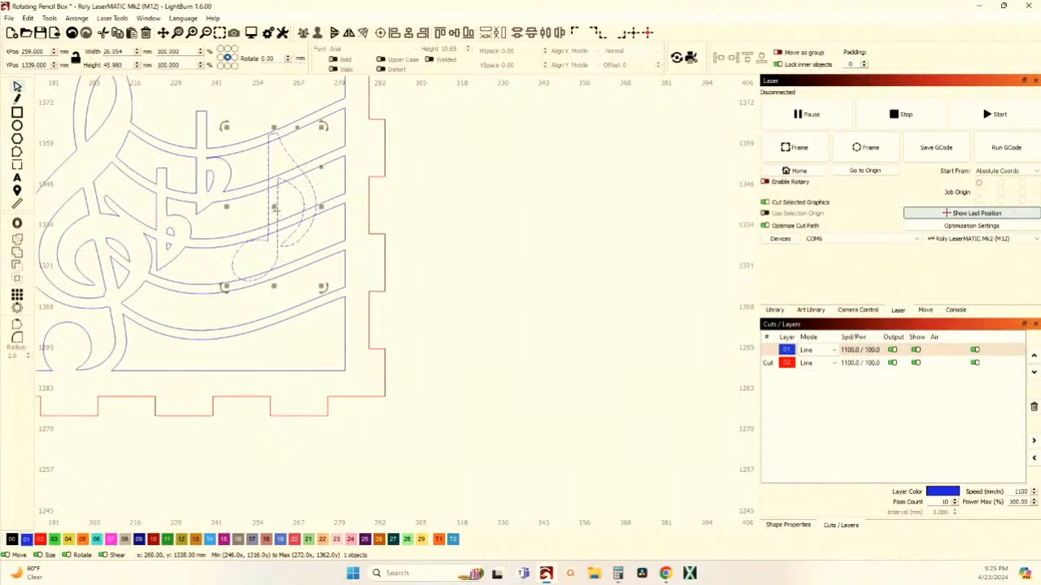
pyautogui.moveTo(278, 214); pyautogui.dragTo(292, 209)
pyautogui.moveTo(340, 281); pyautogui.dragTo(326, 271)
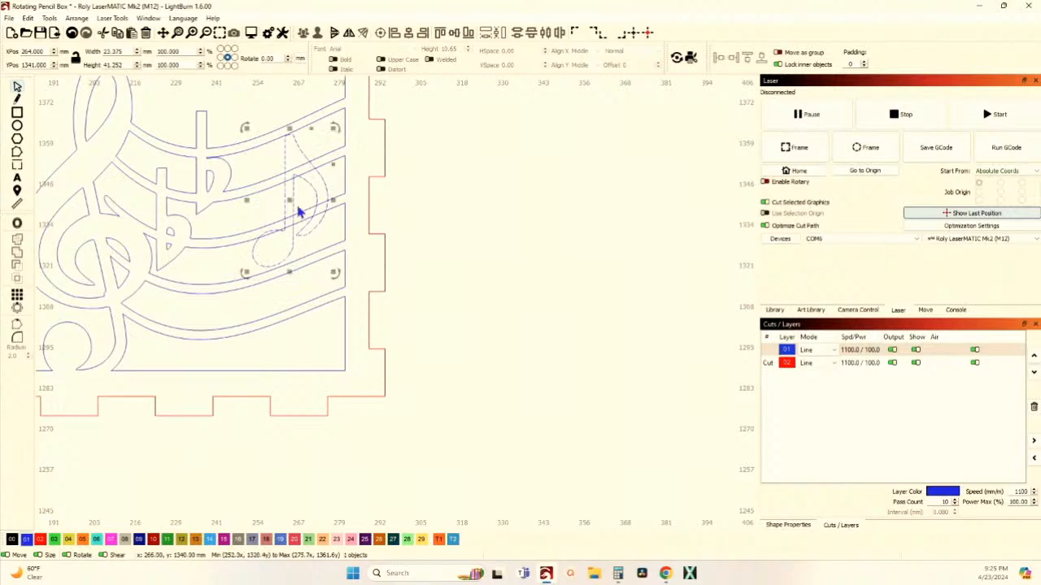
pyautogui.moveTo(289, 205); pyautogui.dragTo(291, 210)
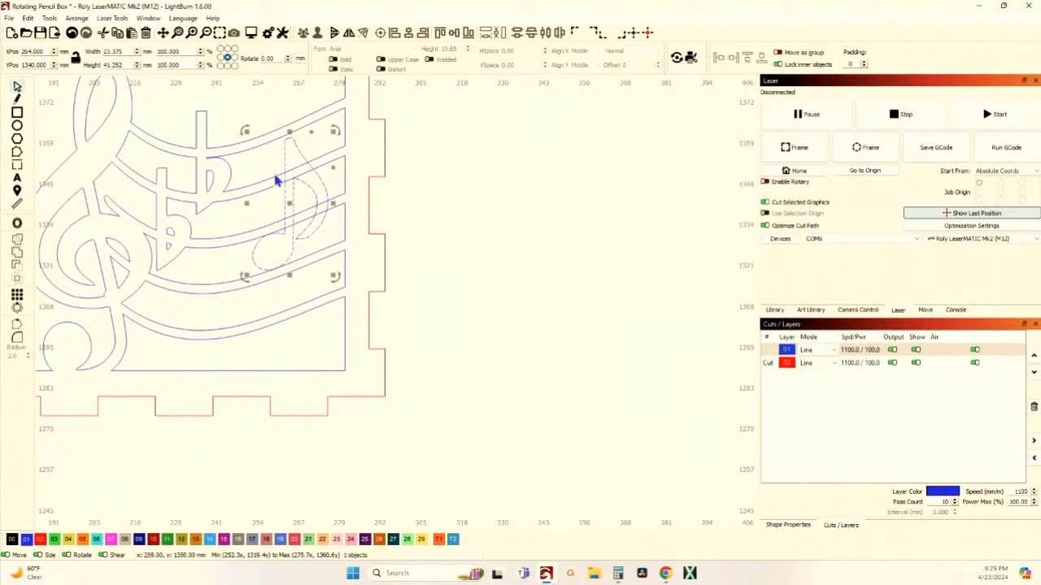
# Select the clef-and-staff artwork together with the single eighth note placed on its staff lines, and clear the selection
pyautogui.scroll(-4, 441, 158)
pyautogui.click(443, 164)
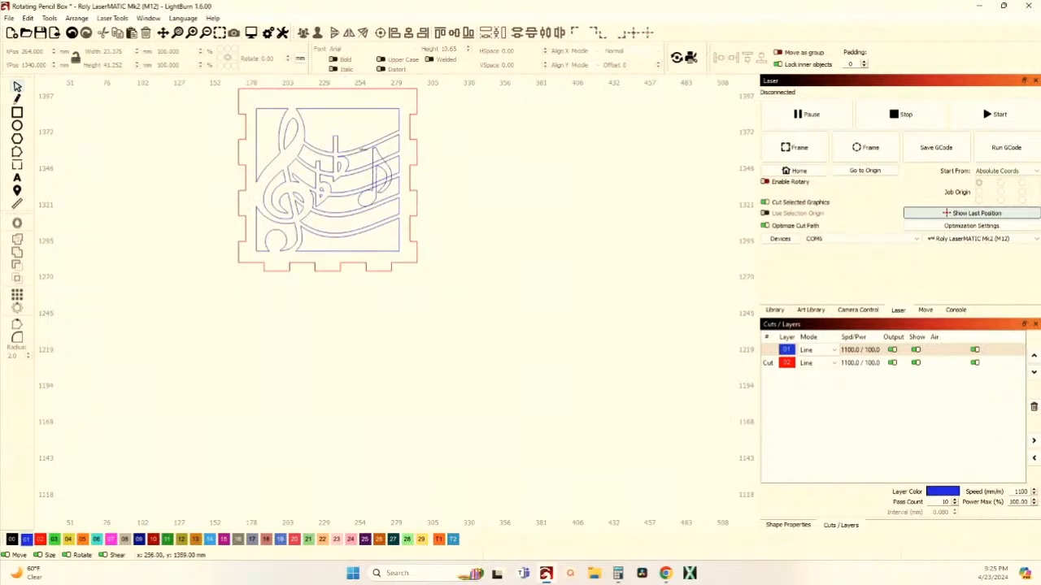
pyautogui.click(370, 159)
pyautogui.scroll(3, 370, 160)
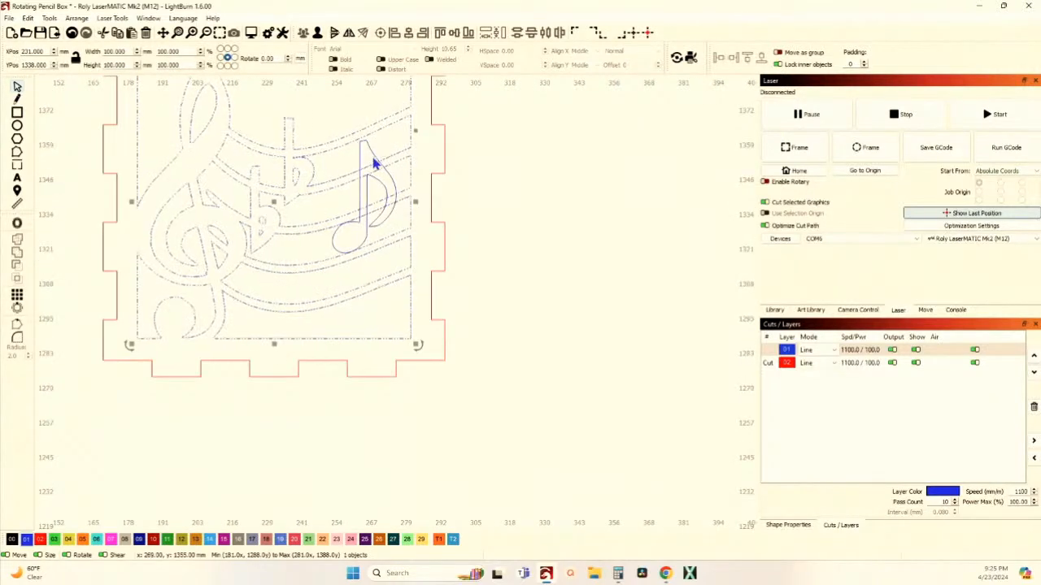
pyautogui.keyDown('shift'); pyautogui.click(145, 184); pyautogui.keyUp('shift')
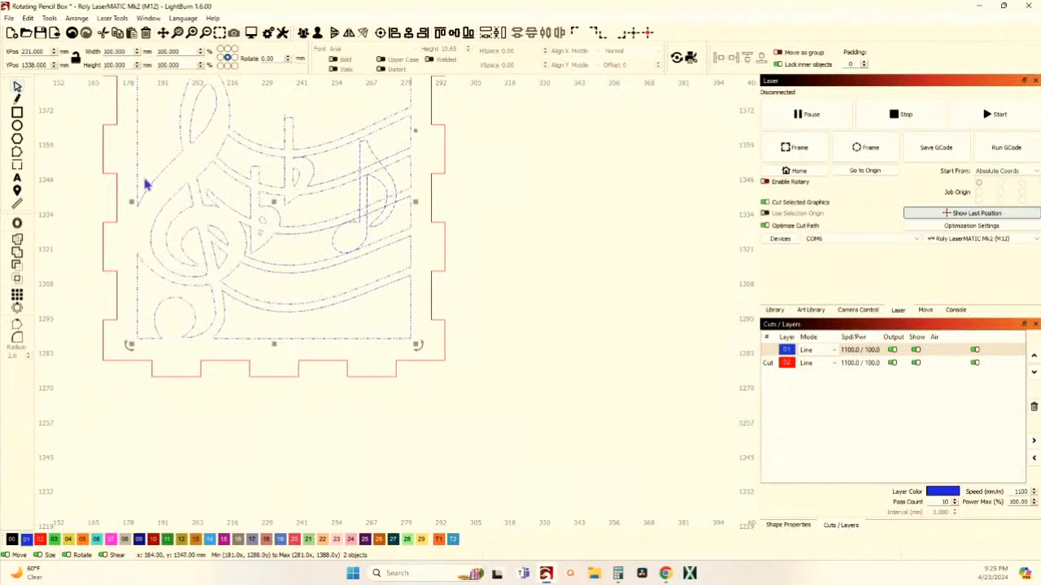
pyautogui.click(58, 279)
pyautogui.scroll(-3, 57, 280)
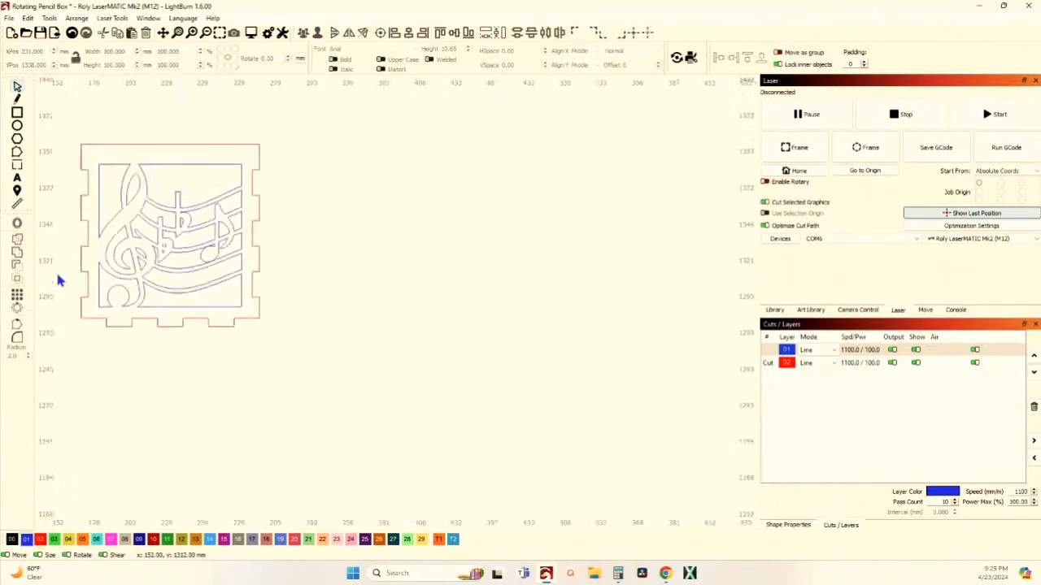
pyautogui.moveTo(149, 317); pyautogui.dragTo(316, 318)
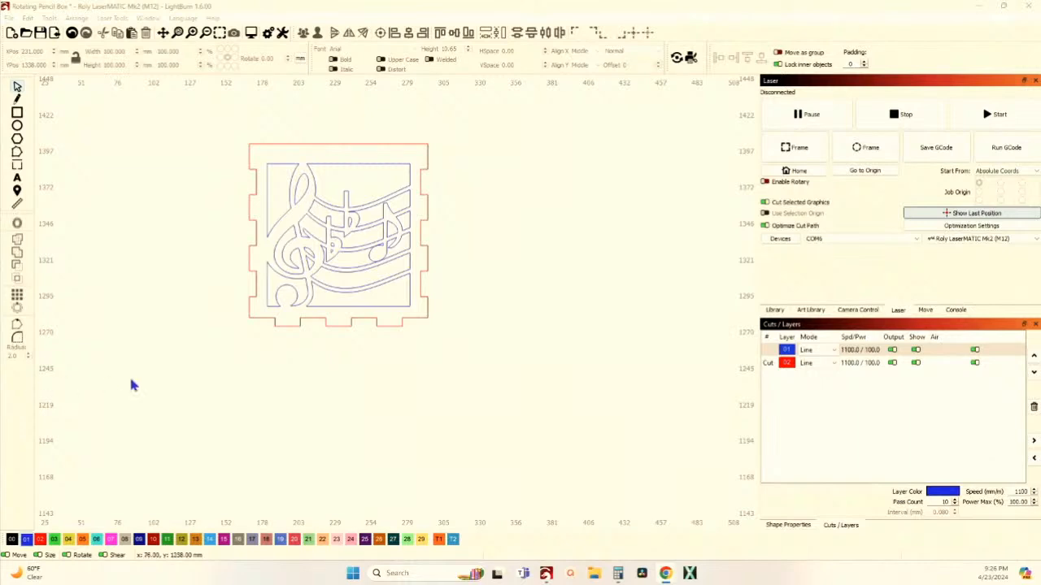
pyautogui.scroll(-2, 147, 360)
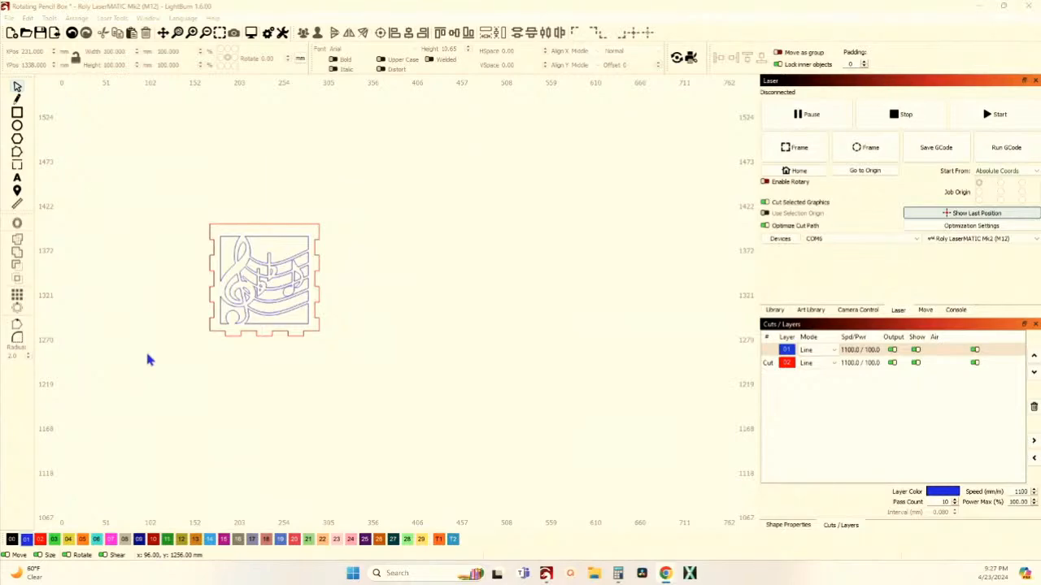
pyautogui.scroll(3, 266, 337)
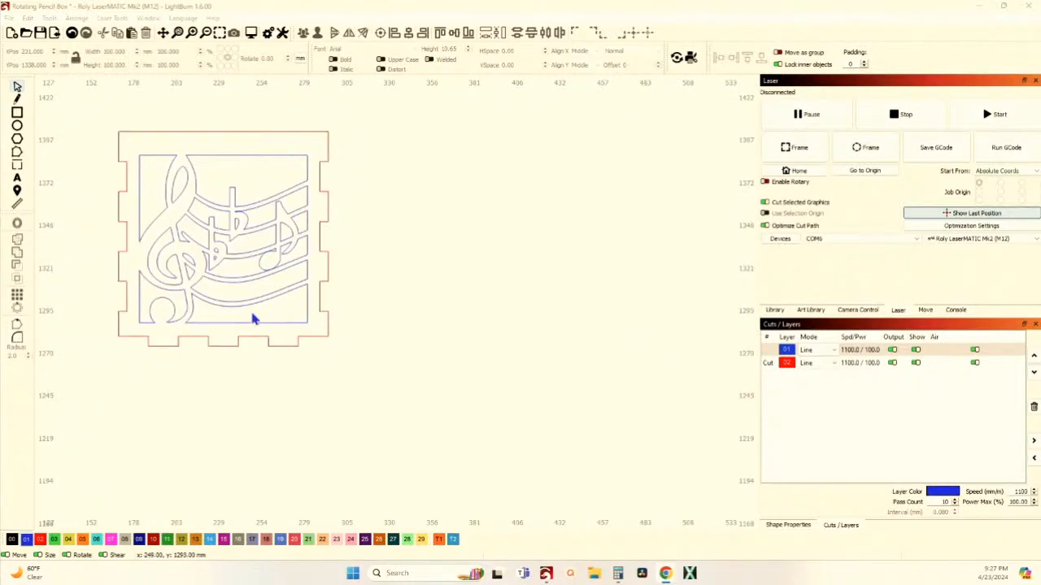
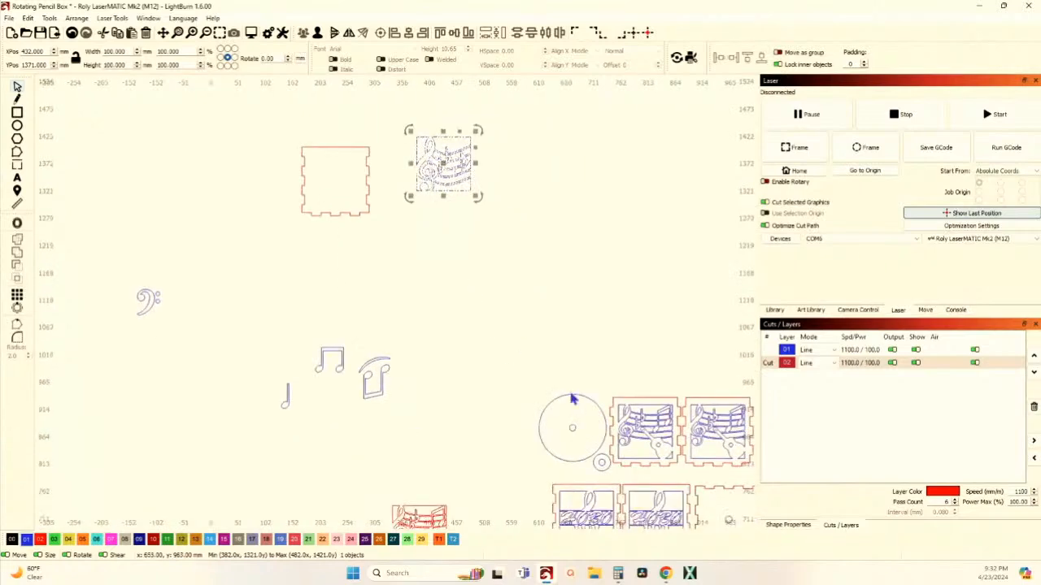
# Paste the music symbols image beside the panel outline and trace it into vector outlines, deleting the image after the trace
pyautogui.scroll(5, 656, 444)
pyautogui.scroll(-4, 656, 444)
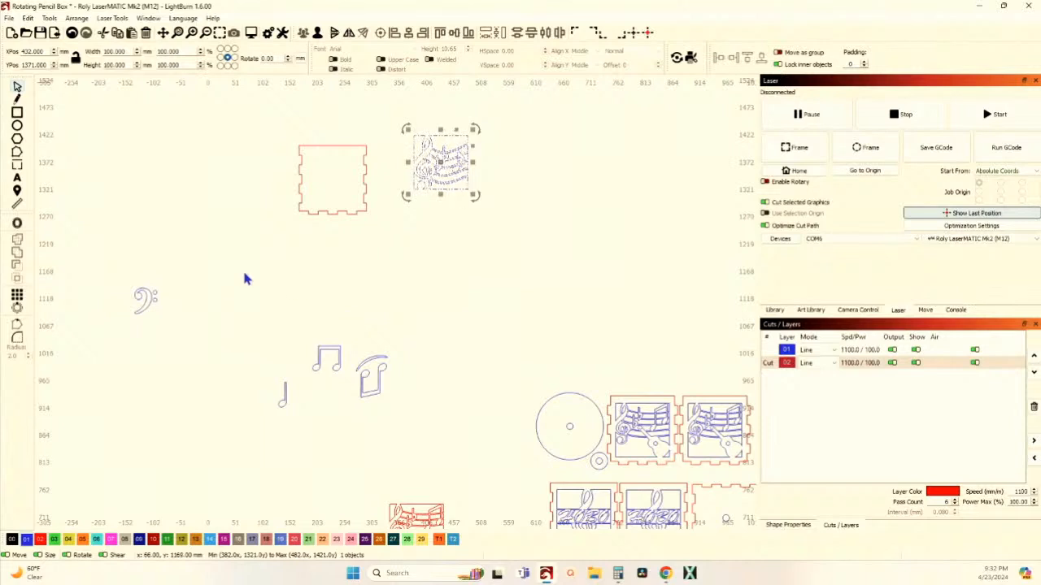
pyautogui.rightClick(143, 211)
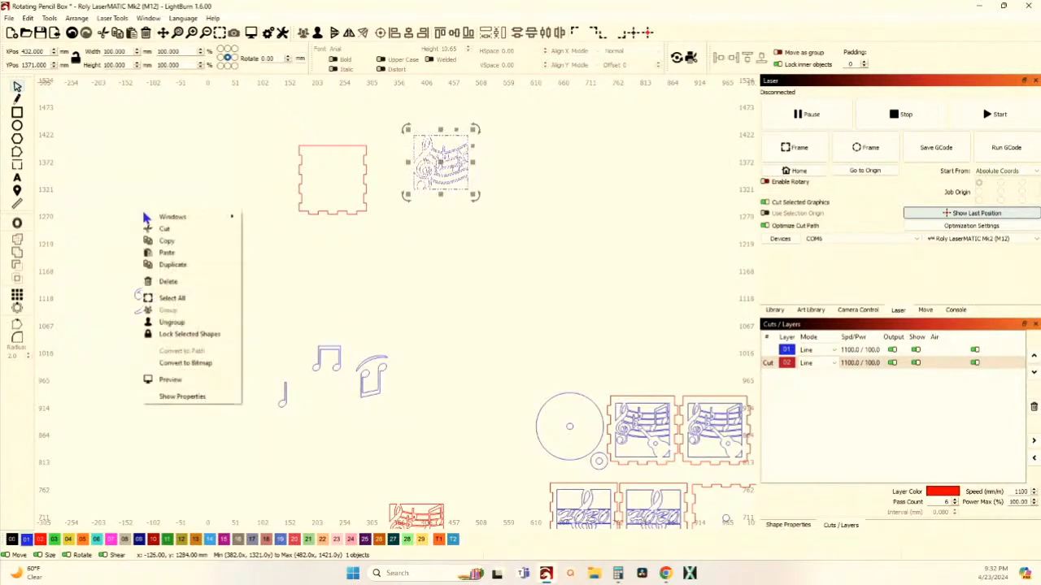
pyautogui.click(180, 254)
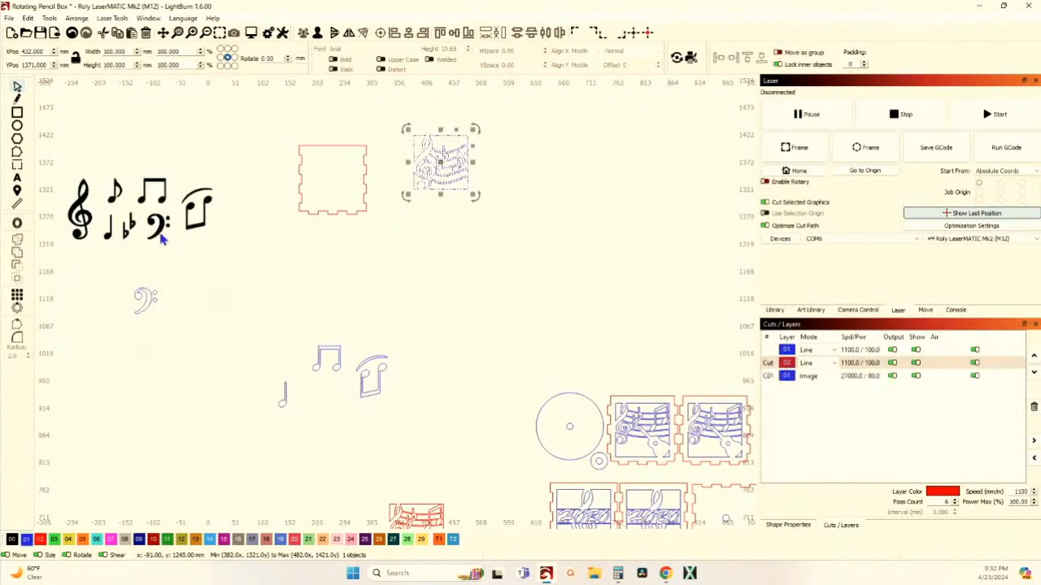
pyautogui.rightClick(162, 222)
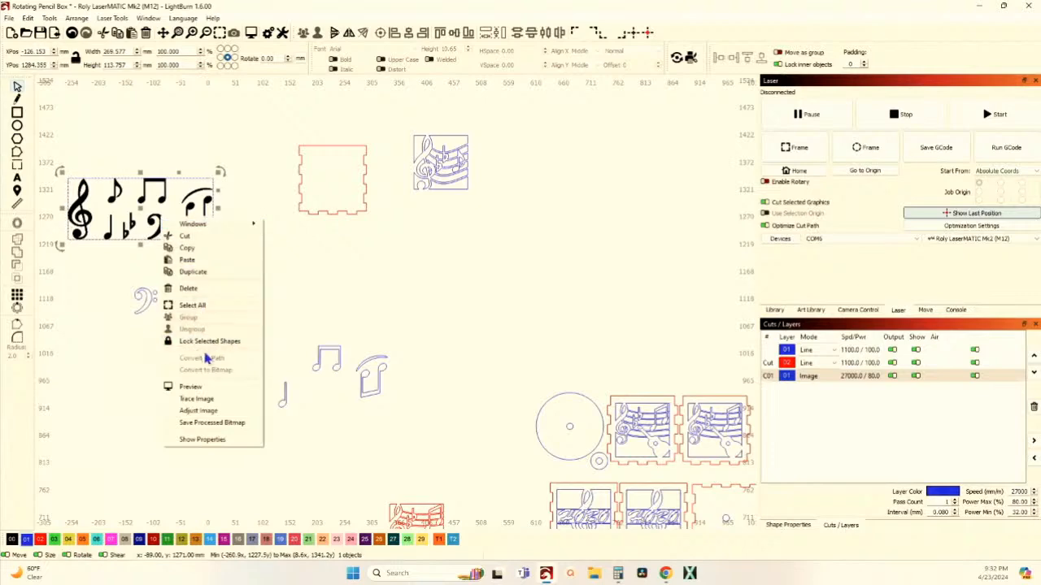
pyautogui.click(213, 400)
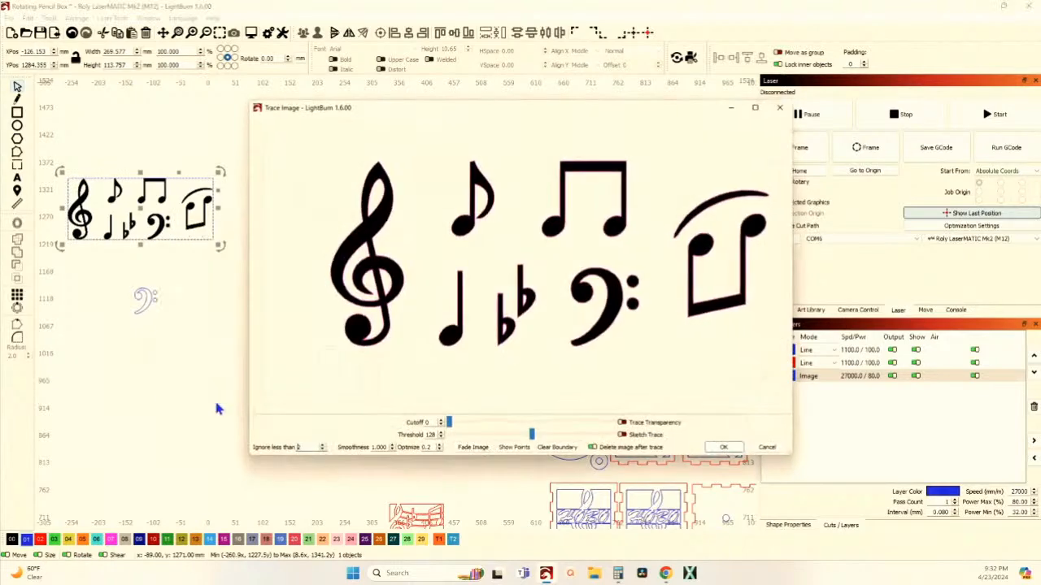
pyautogui.click(727, 453)
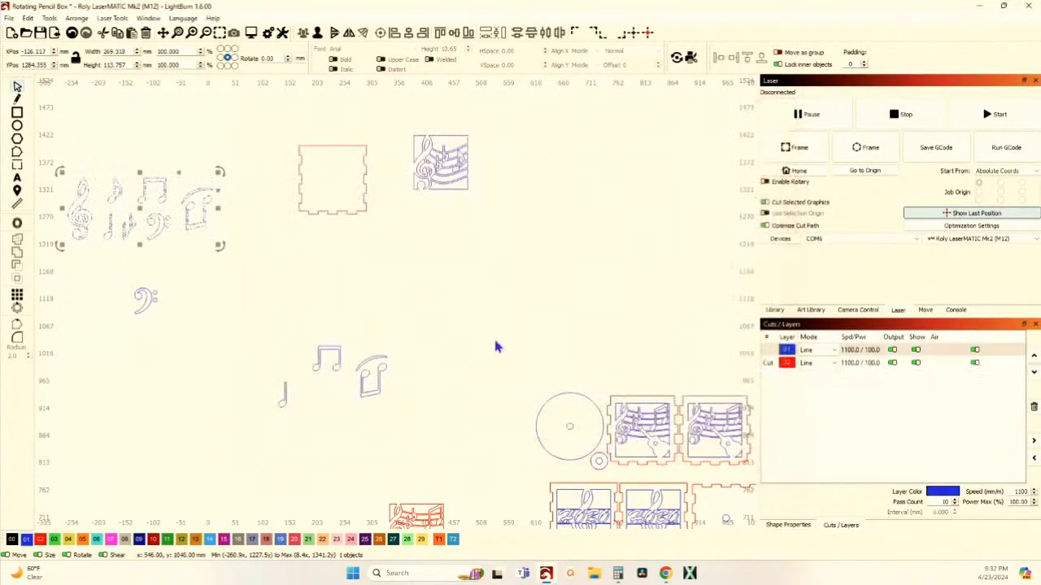
# Ungroup the traced symbols and move the treble clef into the empty finger-jointed panel, centered at X 231, Y 1338 mm
pyautogui.click(252, 187)
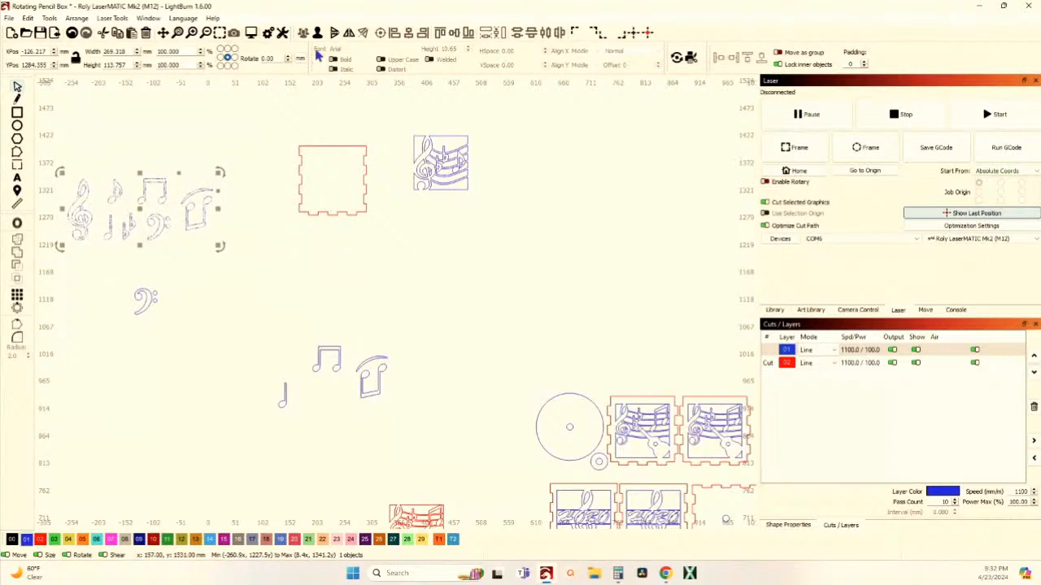
pyautogui.moveTo(311, 138); pyautogui.dragTo(438, 142)
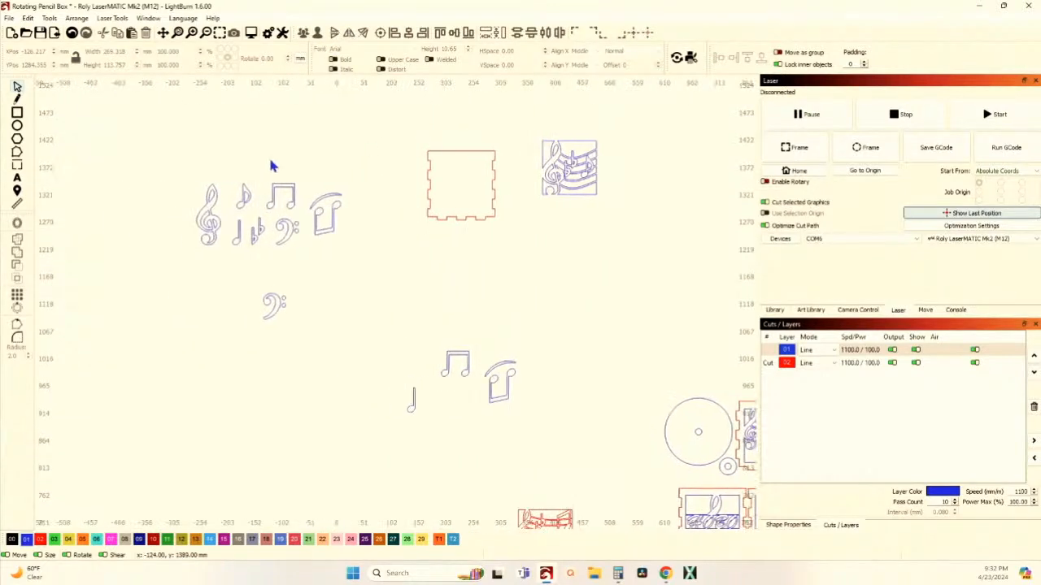
pyautogui.moveTo(156, 163); pyautogui.dragTo(234, 285)
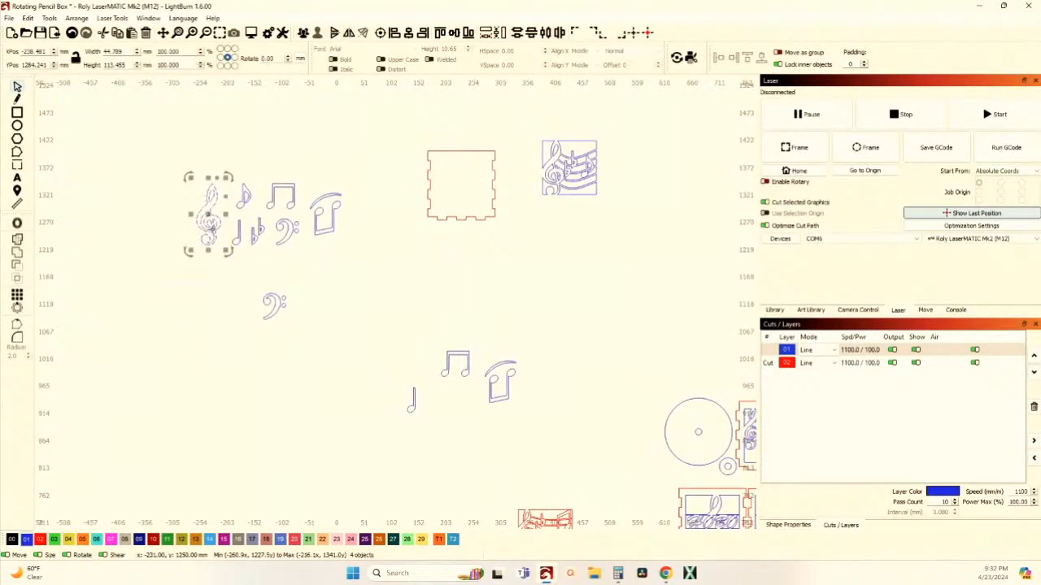
pyautogui.moveTo(204, 216); pyautogui.dragTo(463, 191)
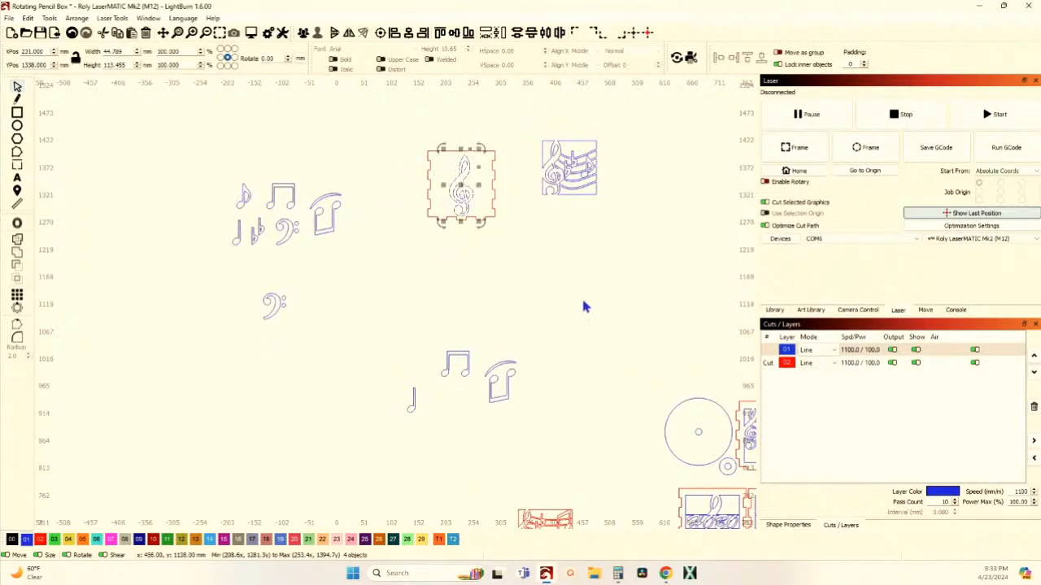
# Select the blank blue square and the finger-jointed panel outline and align their centers so the square sits inside the panel
pyautogui.moveTo(582, 304); pyautogui.dragTo(488, 261)
pyautogui.moveTo(565, 323); pyautogui.dragTo(482, 332)
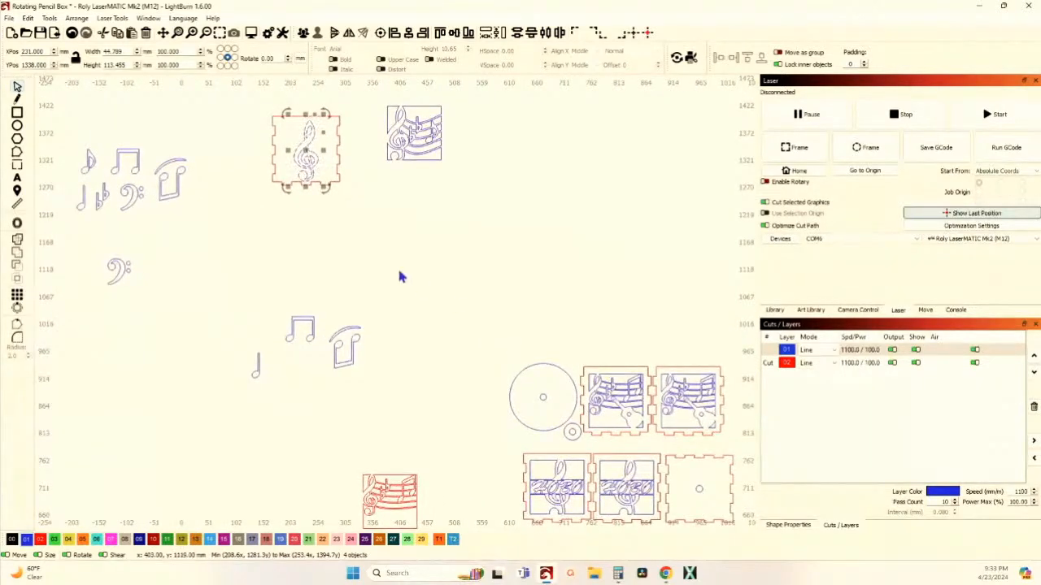
pyautogui.scroll(-3, 379, 409)
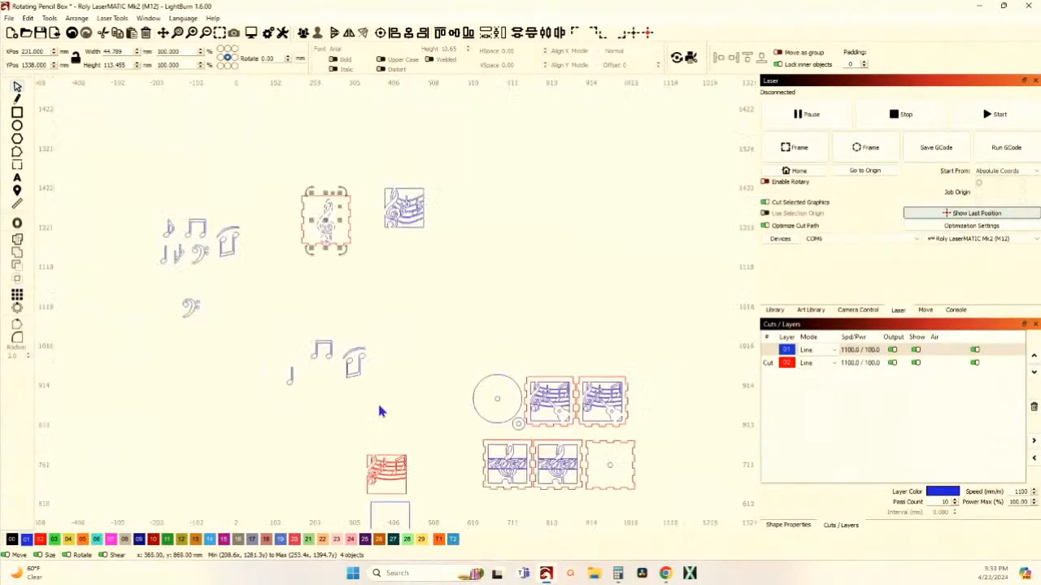
pyautogui.click(404, 505)
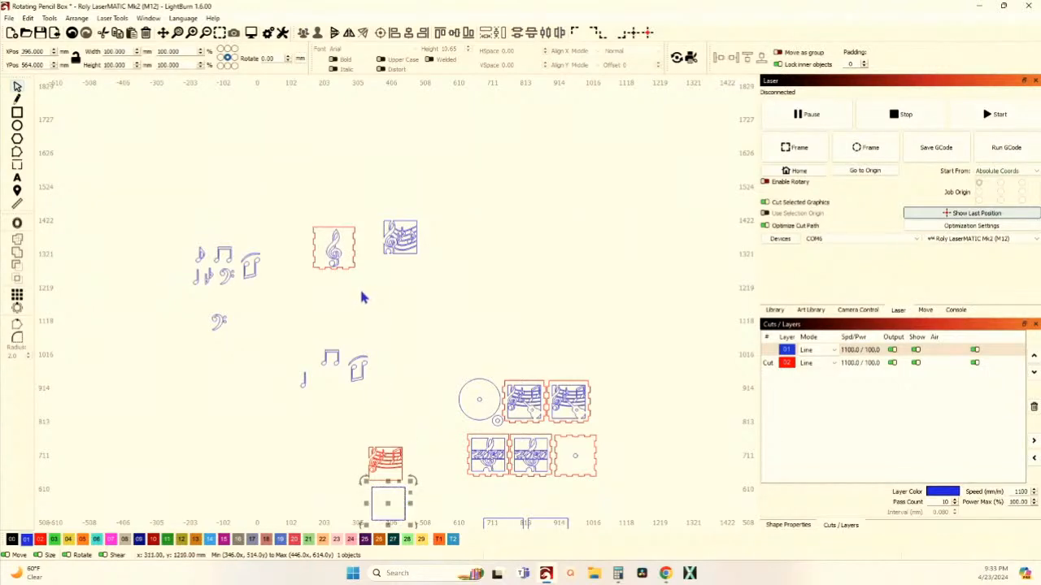
pyautogui.keyDown('shift'); pyautogui.click(328, 261); pyautogui.keyUp('shift')
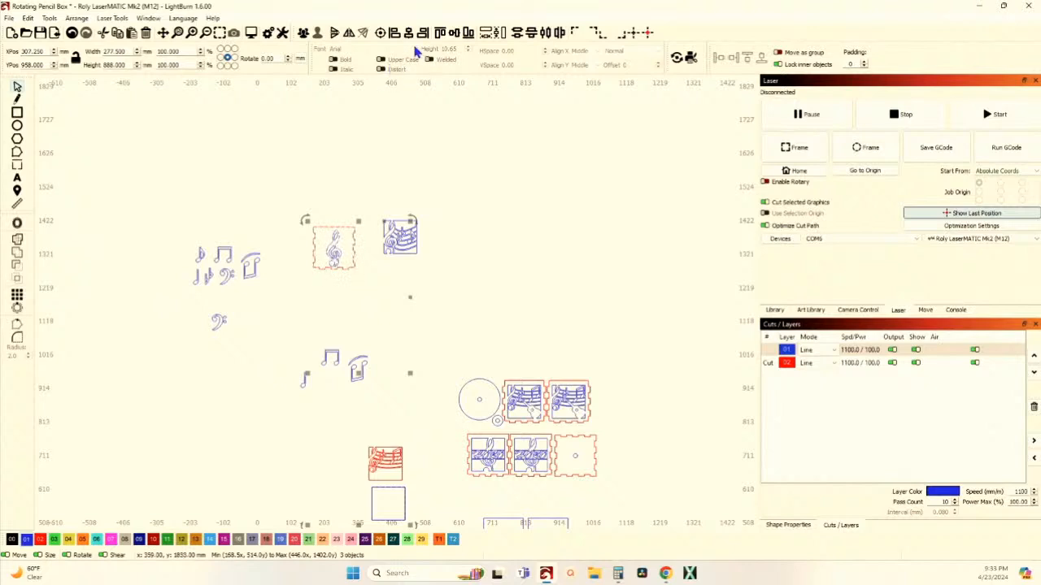
pyautogui.click(381, 36)
pyautogui.click(311, 143)
pyautogui.scroll(2, 314, 267)
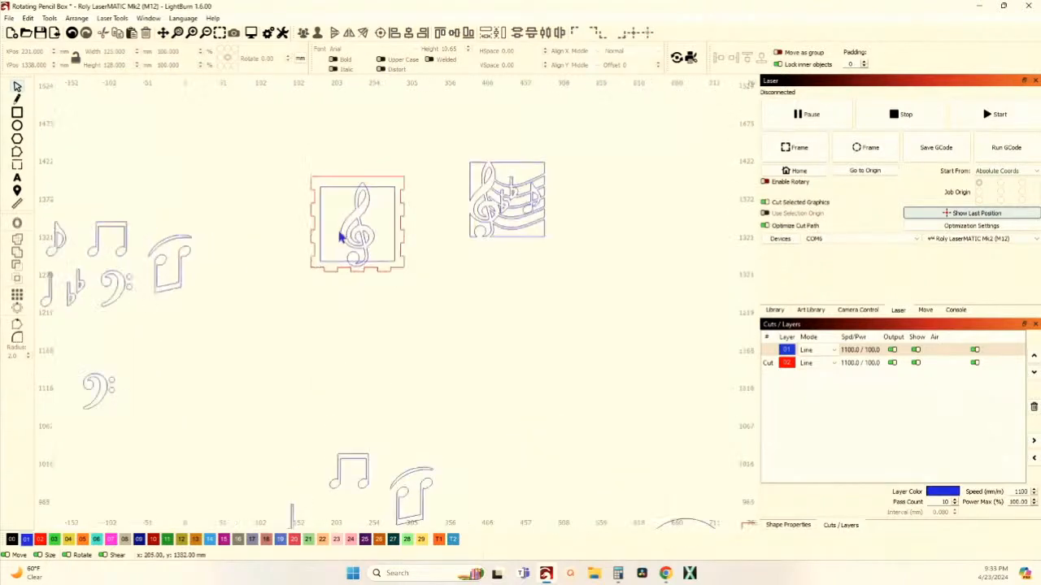
# Scale the treble clef down to about 36.1 x 91.4 mm so it fits inside the square
pyautogui.scroll(-1, 361, 248)
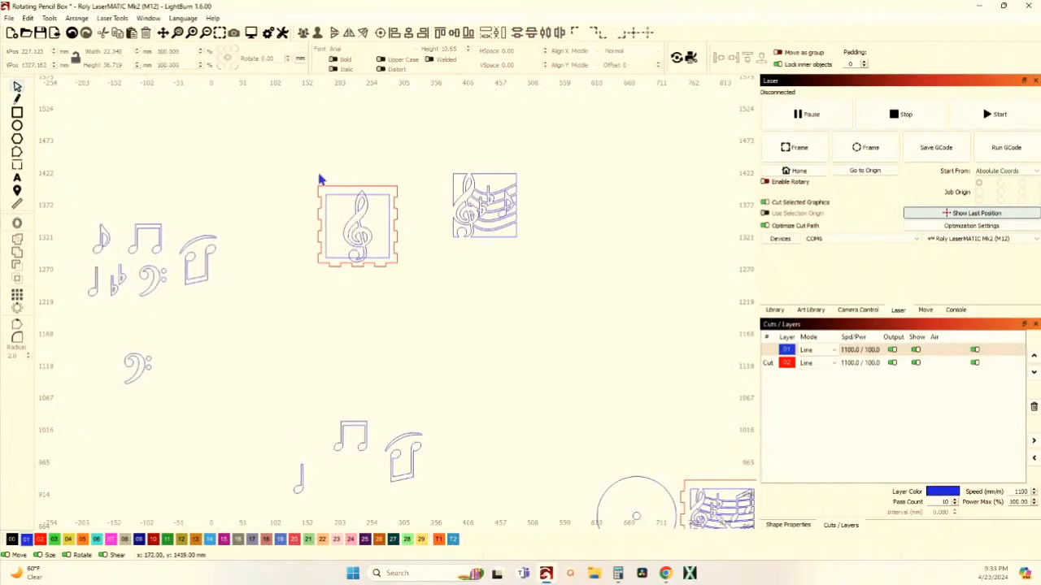
pyautogui.moveTo(336, 176); pyautogui.dragTo(378, 284)
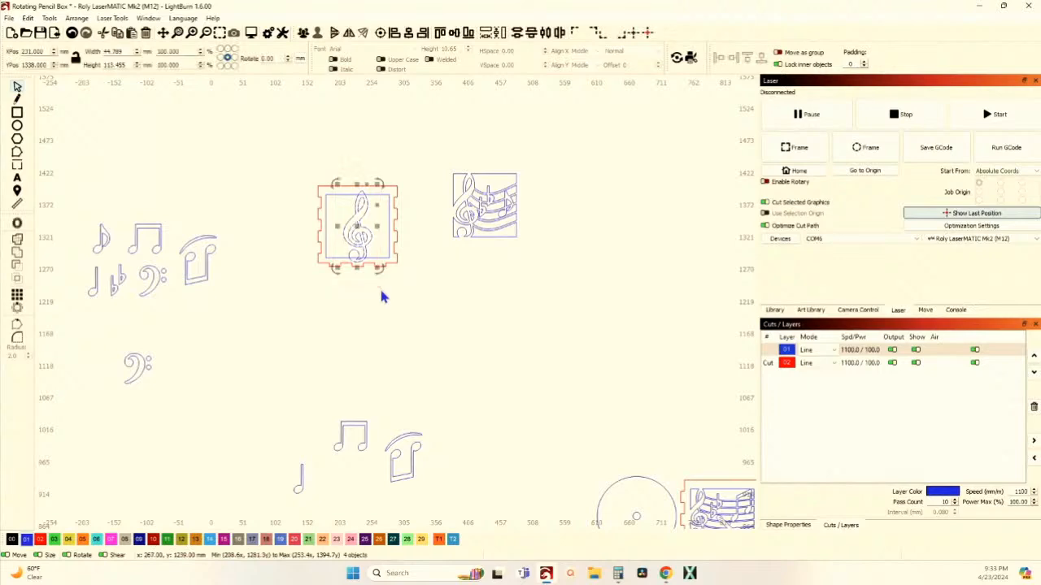
pyautogui.scroll(2, 341, 244)
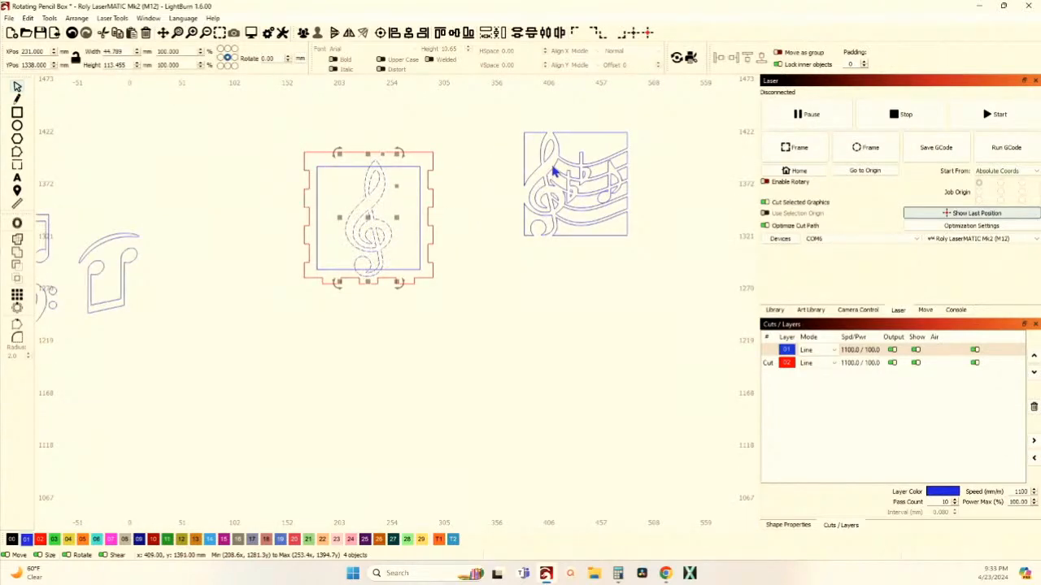
pyautogui.scroll(4, 553, 172)
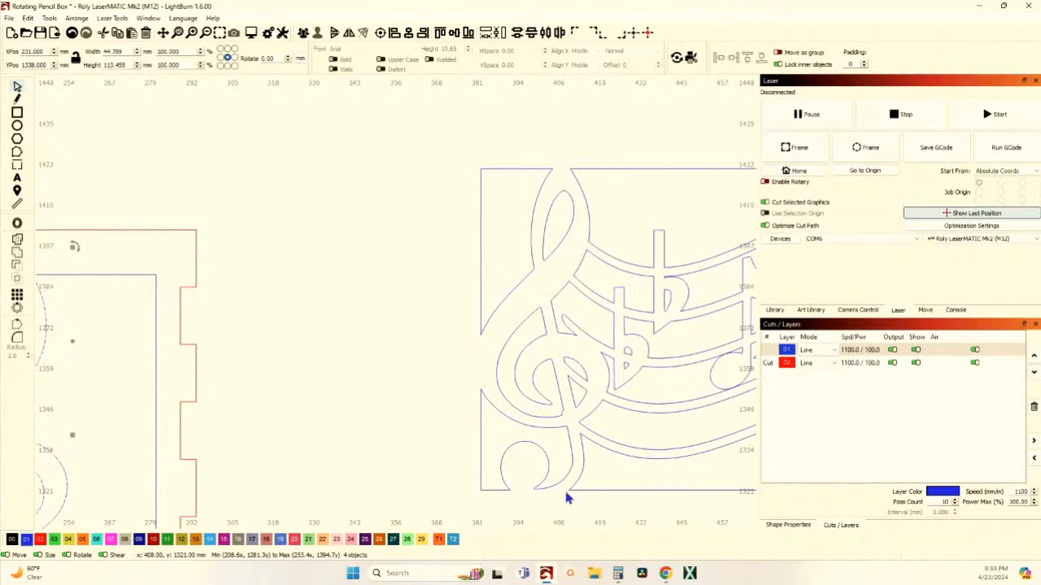
pyautogui.scroll(-2, 556, 488)
pyautogui.scroll(-3, 466, 351)
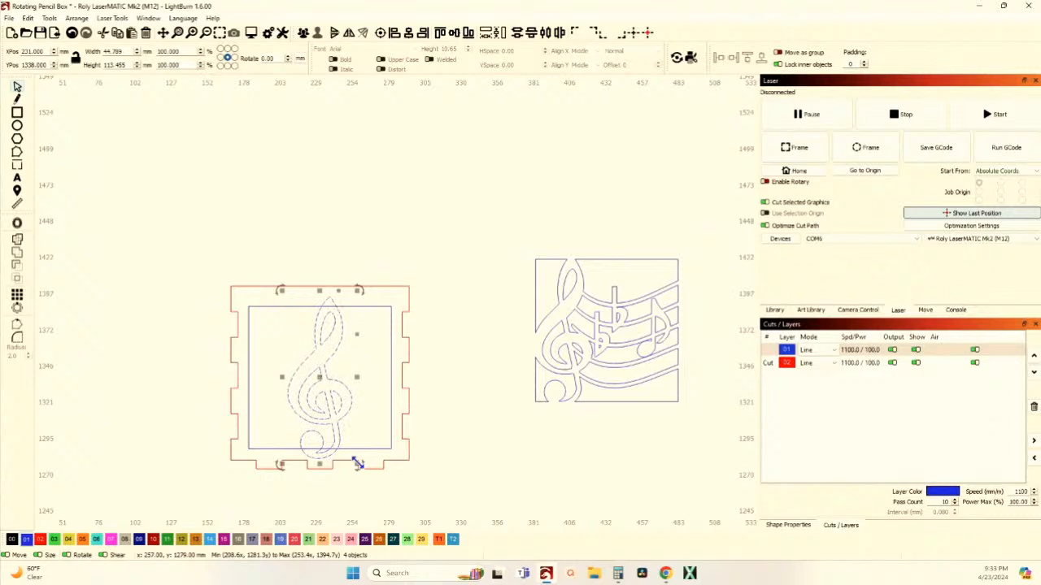
pyautogui.moveTo(356, 463); pyautogui.dragTo(340, 443)
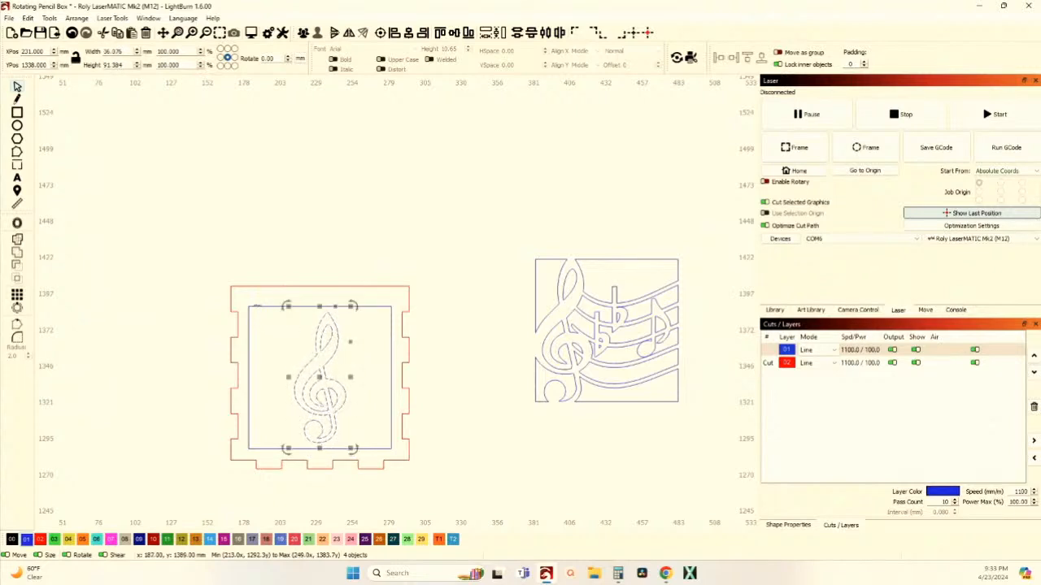
# Try to align the treble clef's ungrouped pieces with the square's center, and undo the alignment
pyautogui.keyDown('shift'); pyautogui.click(257, 305); pyautogui.keyUp('shift')
pyautogui.click(381, 34)
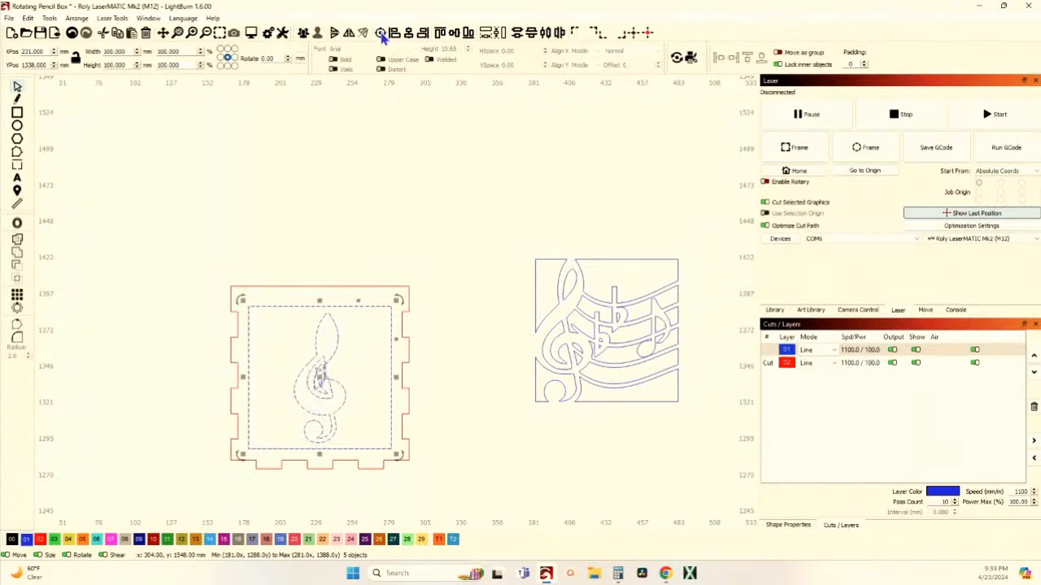
pyautogui.click(72, 34)
# Group the treble clef's pieces, add the square to the selection and align their centers
pyautogui.moveTo(277, 277); pyautogui.dragTo(370, 470)
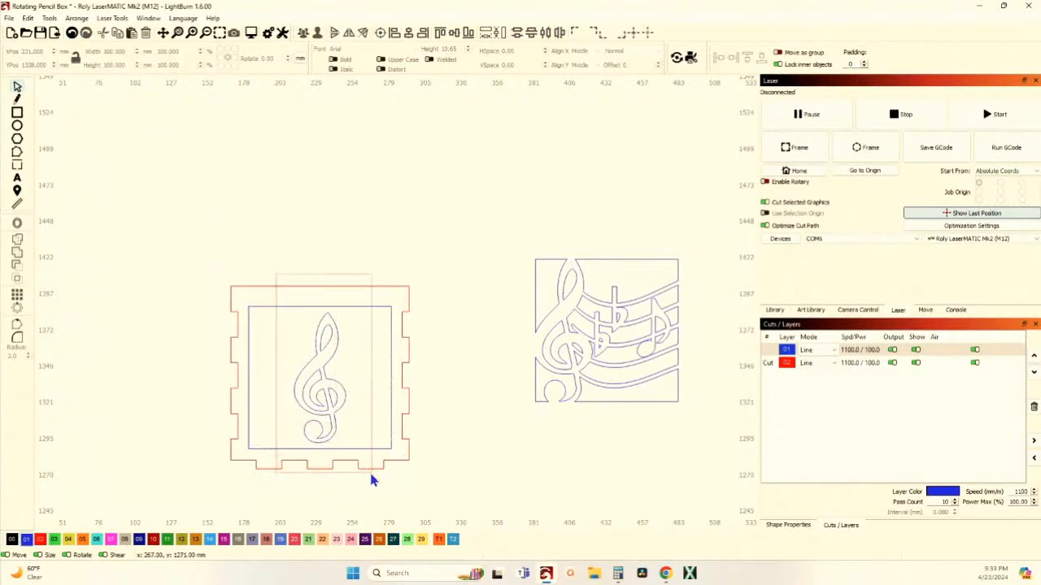
pyautogui.click(303, 35)
pyautogui.keyDown('shift'); pyautogui.click(264, 306); pyautogui.keyUp('shift')
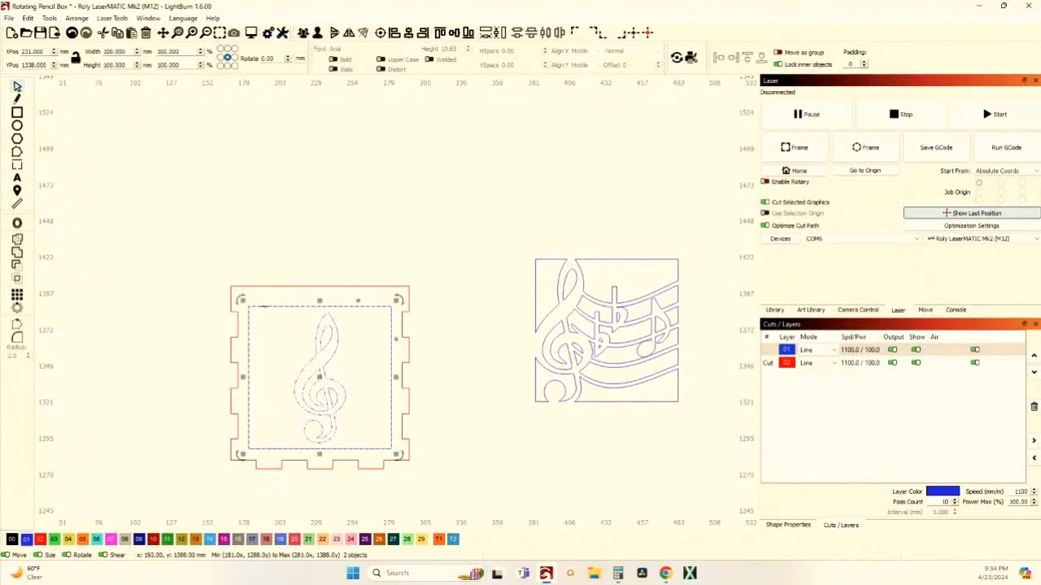
pyautogui.click(380, 33)
pyautogui.click(357, 190)
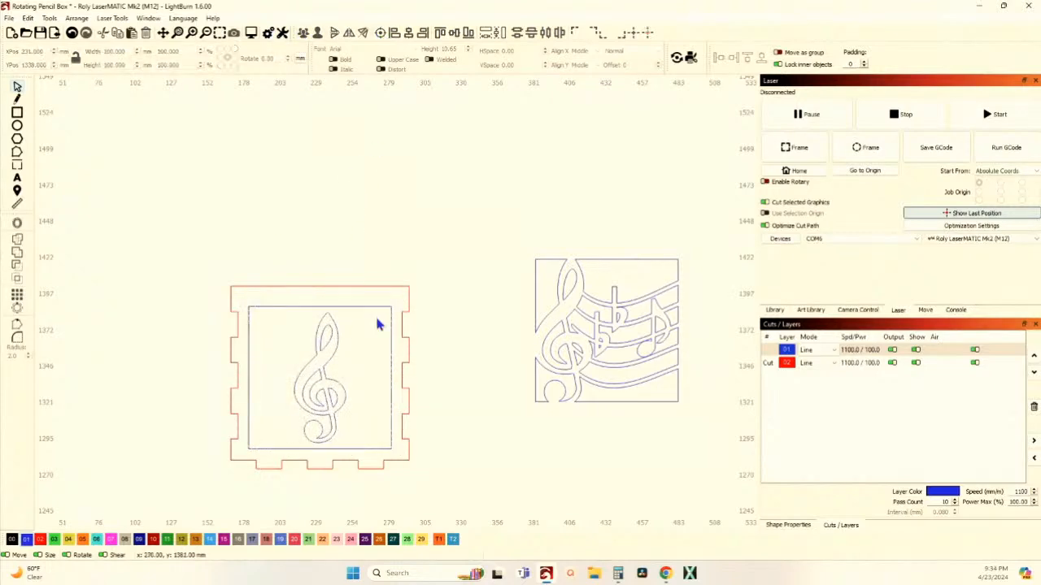
pyautogui.scroll(2, 375, 317)
pyautogui.scroll(-8, 378, 249)
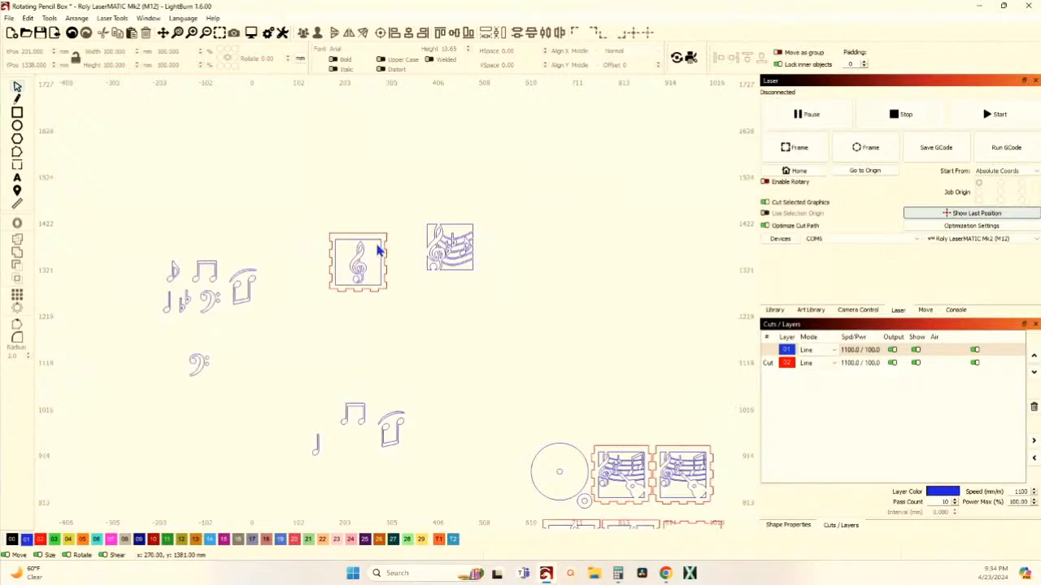
pyautogui.scroll(-3, 379, 251)
pyautogui.scroll(4, 555, 449)
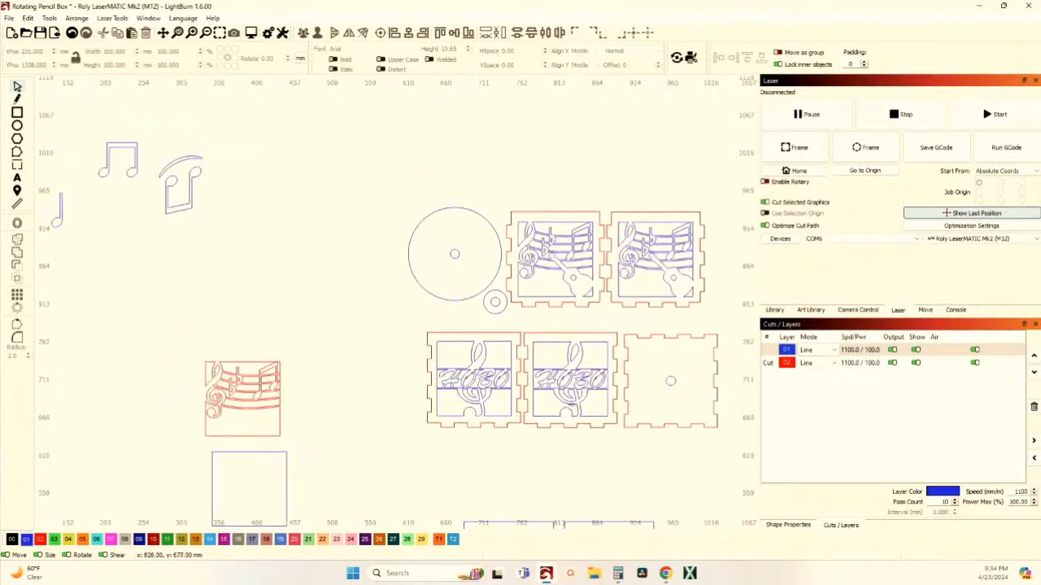
# Draw a horizontal line about 111.5 mm long across the treble clef panel, extending past both sides of the square
pyautogui.scroll(5, 575, 427)
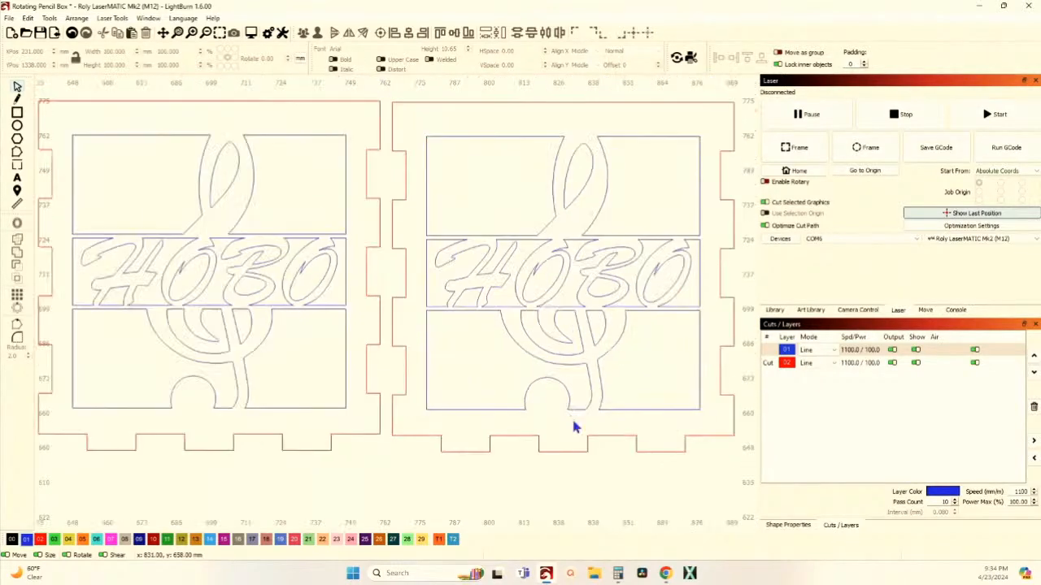
pyautogui.scroll(-5, 568, 416)
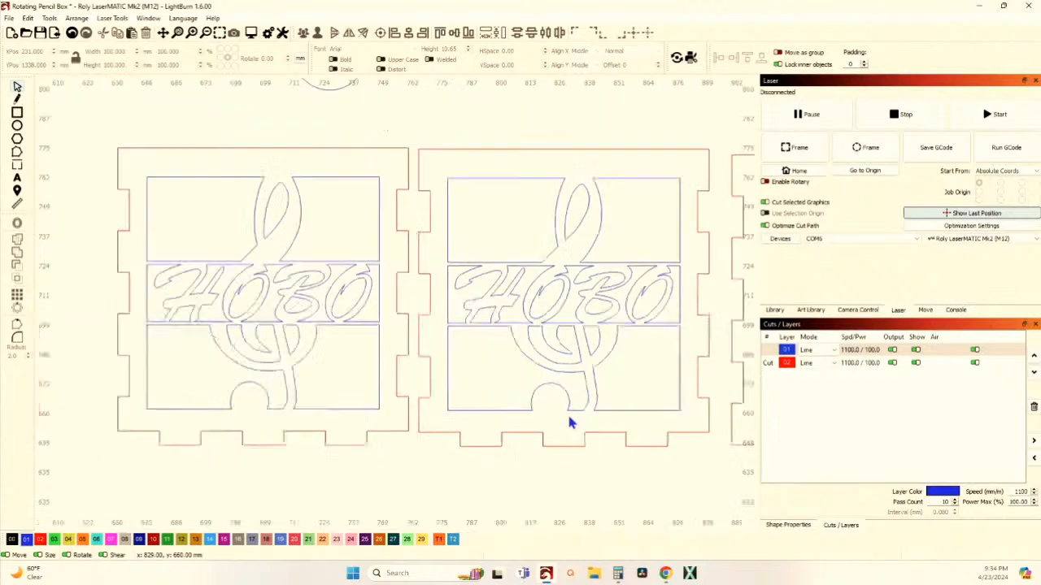
pyautogui.moveTo(460, 299); pyautogui.dragTo(521, 412)
pyautogui.scroll(-3, 454, 329)
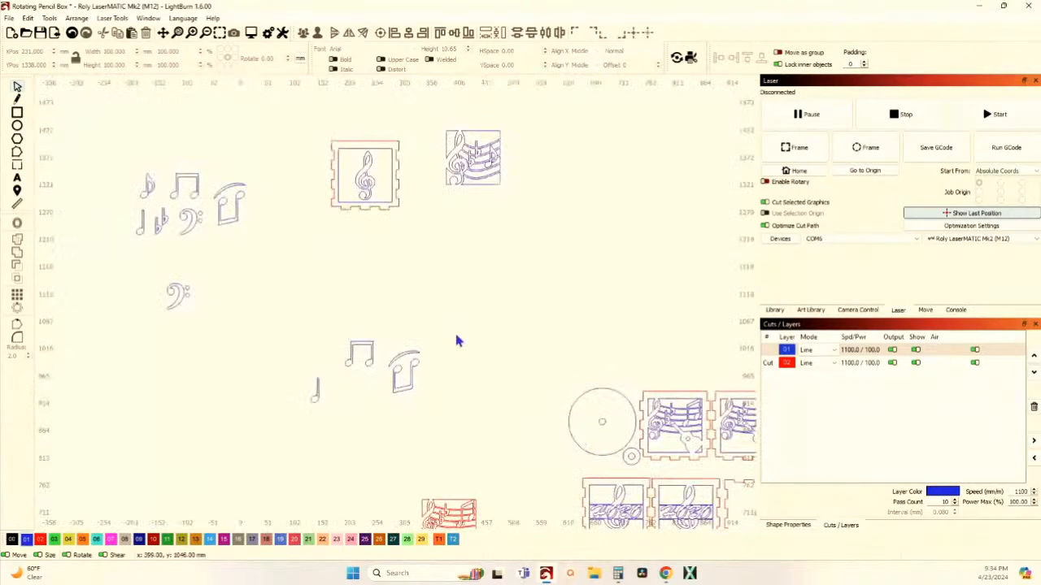
pyautogui.scroll(6, 392, 362)
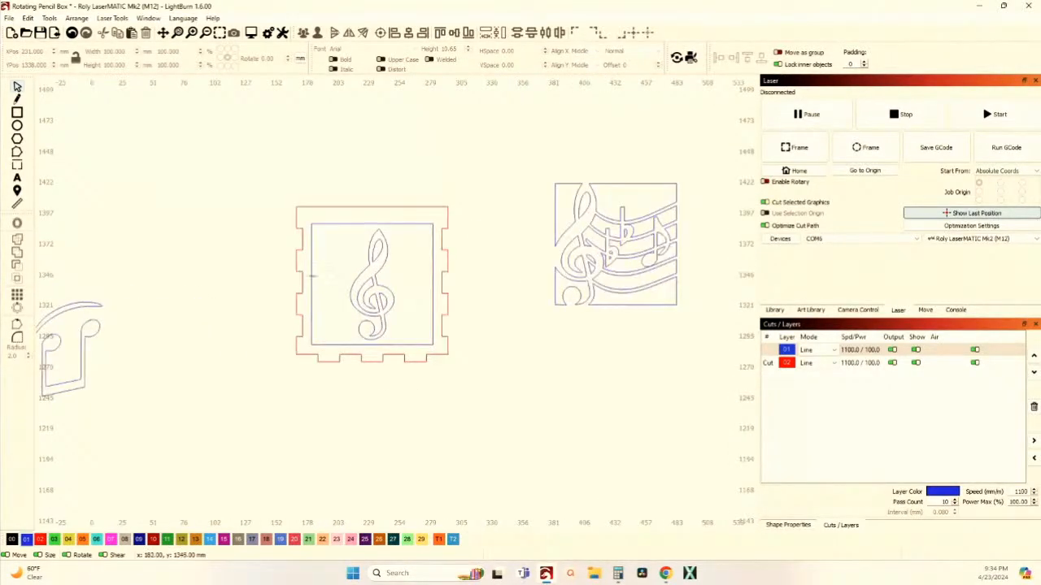
pyautogui.click(16, 103)
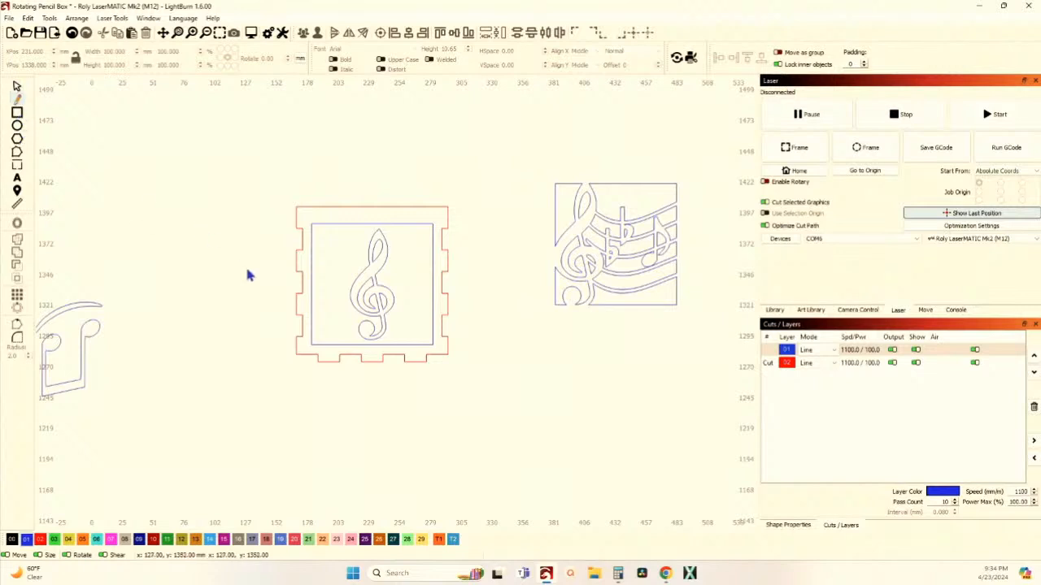
pyautogui.click(308, 278)
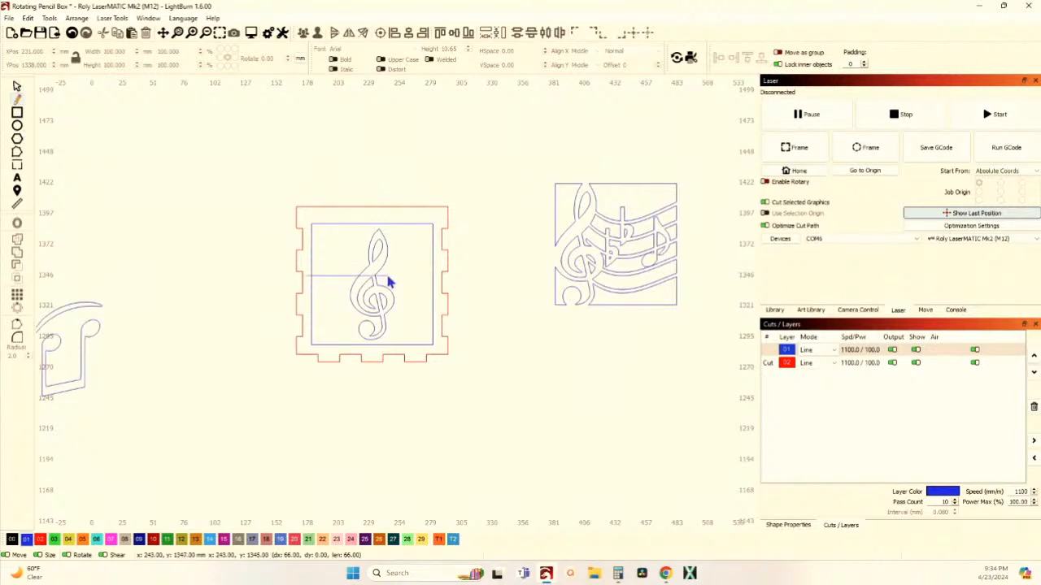
pyautogui.doubleClick(441, 278)
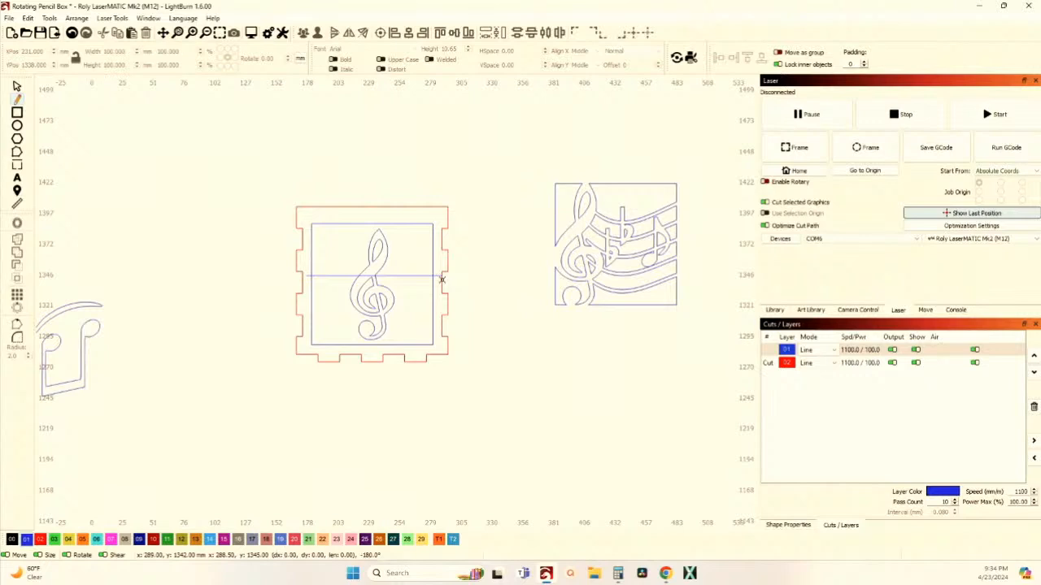
pyautogui.click(16, 86)
# Create a grid array of the horizontal line with 2 rows and a Y spacing of 30 mm
pyautogui.click(333, 278)
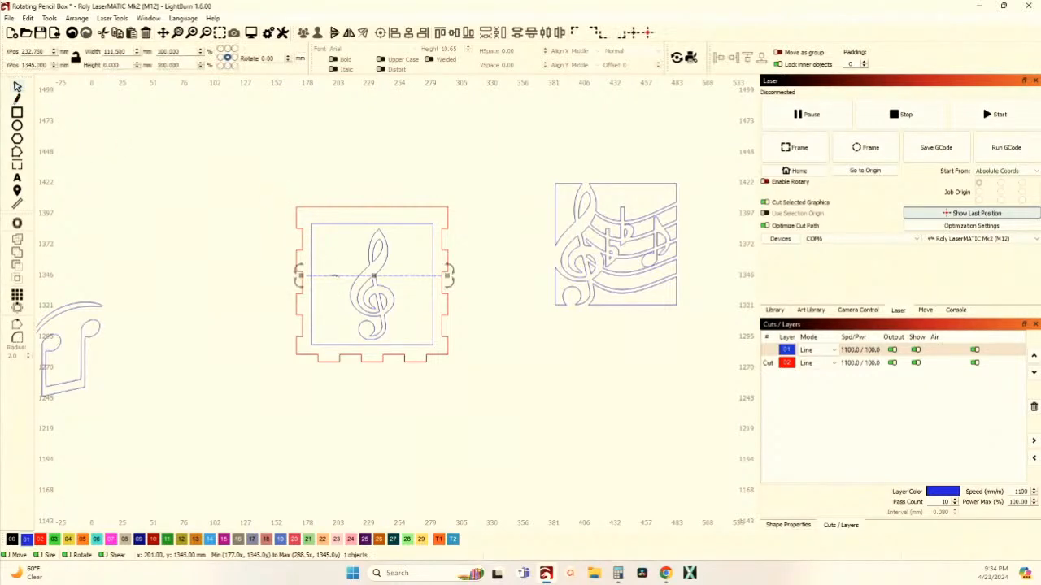
pyautogui.click(18, 298)
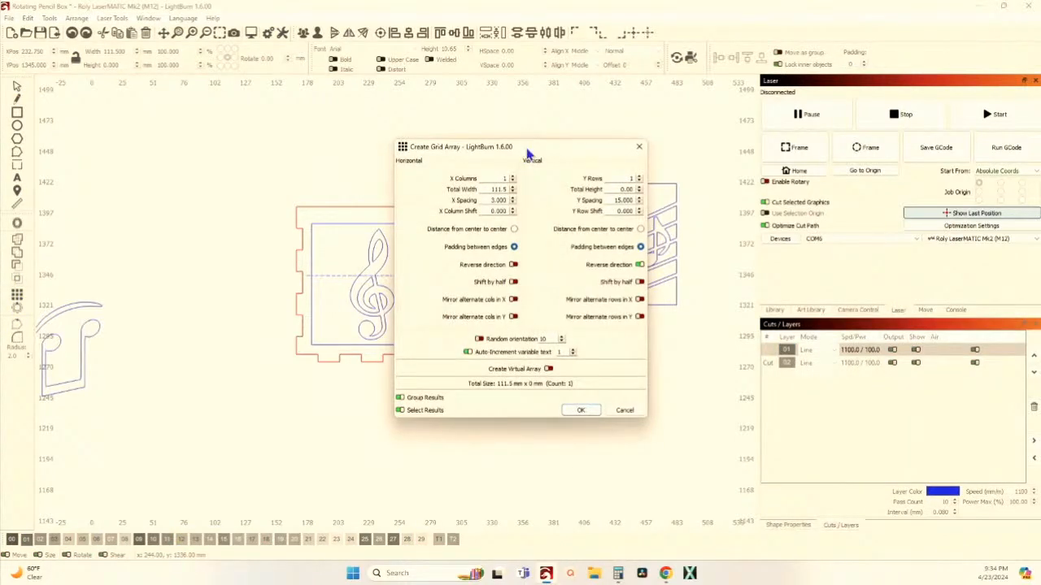
pyautogui.moveTo(529, 146); pyautogui.dragTo(691, 145)
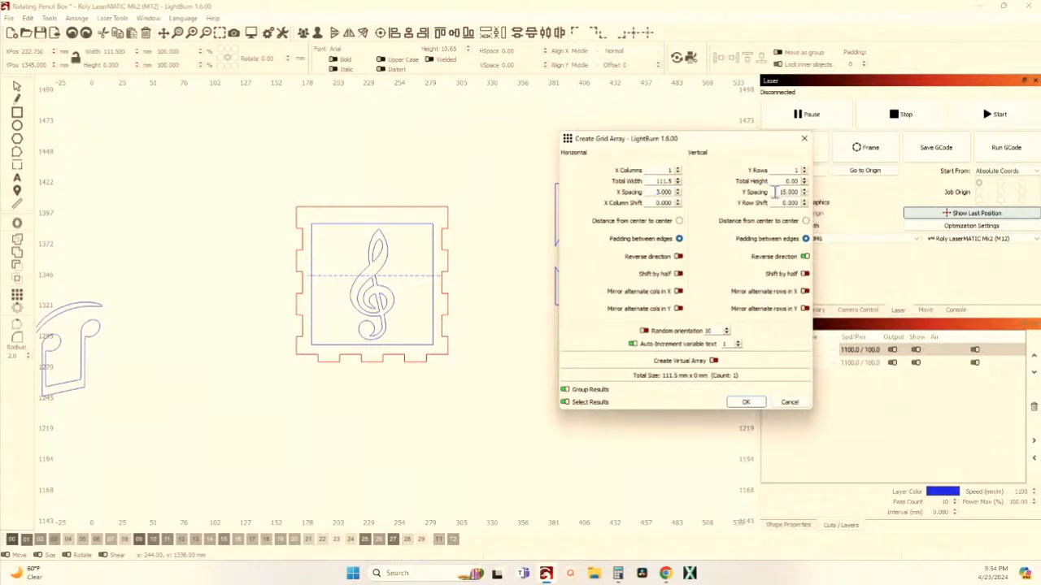
pyautogui.click(804, 168)
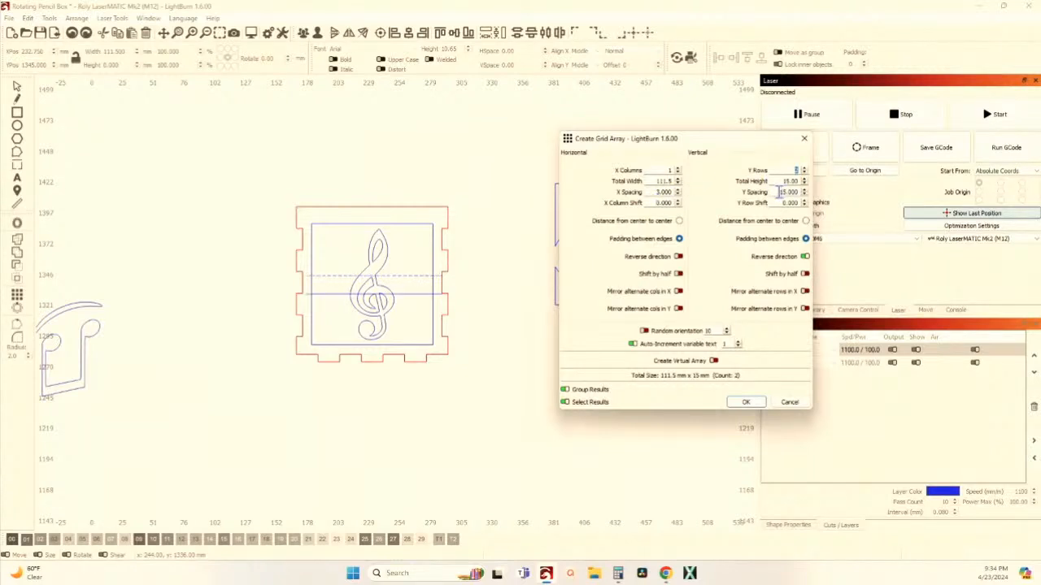
pyautogui.moveTo(778, 192); pyautogui.dragTo(801, 192)
pyautogui.write('30')
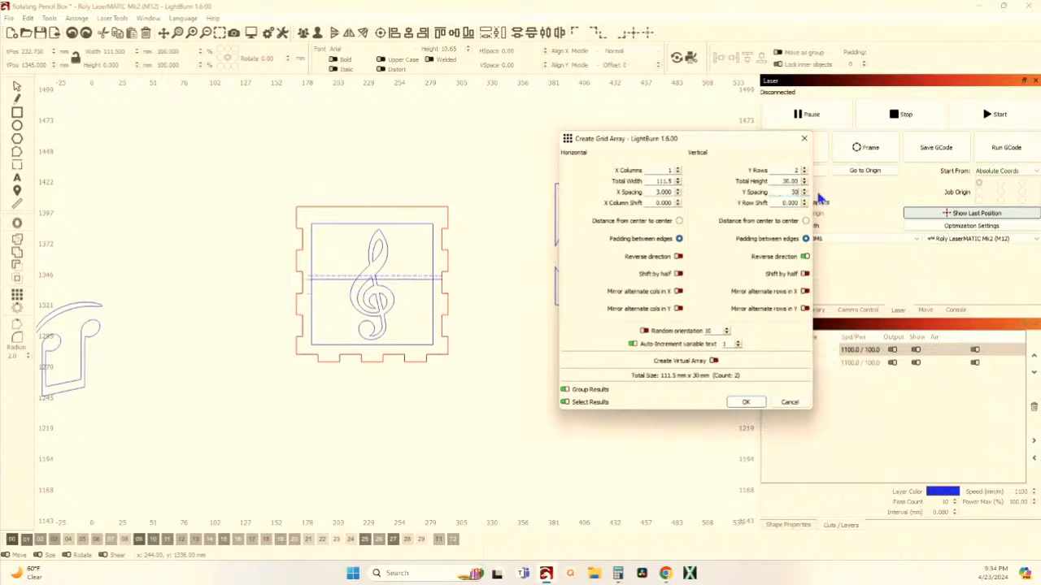
pyautogui.click(743, 403)
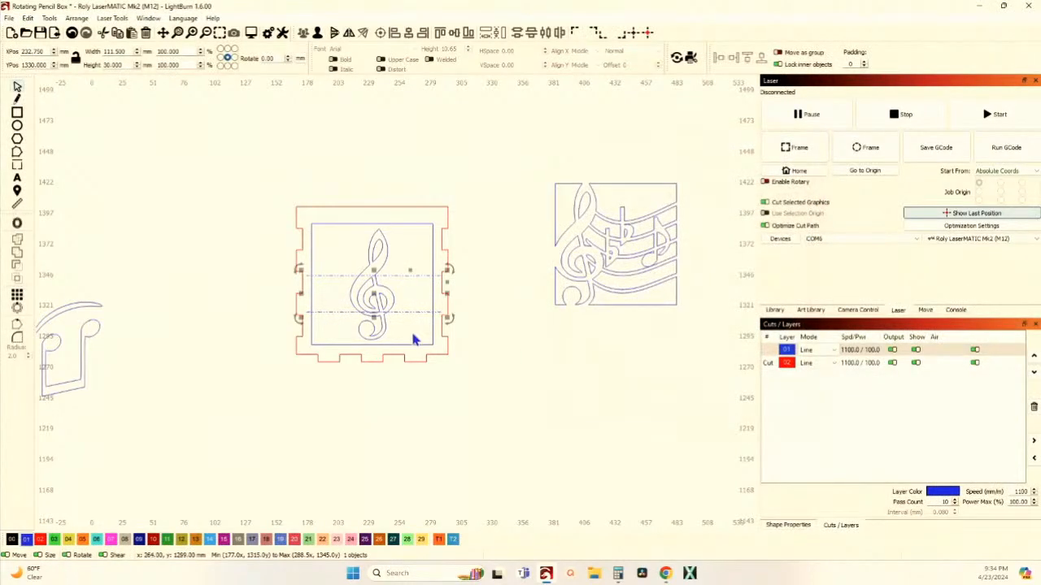
# Add the square to the selection with the pair of lines and align their centers
pyautogui.scroll(3, 366, 273)
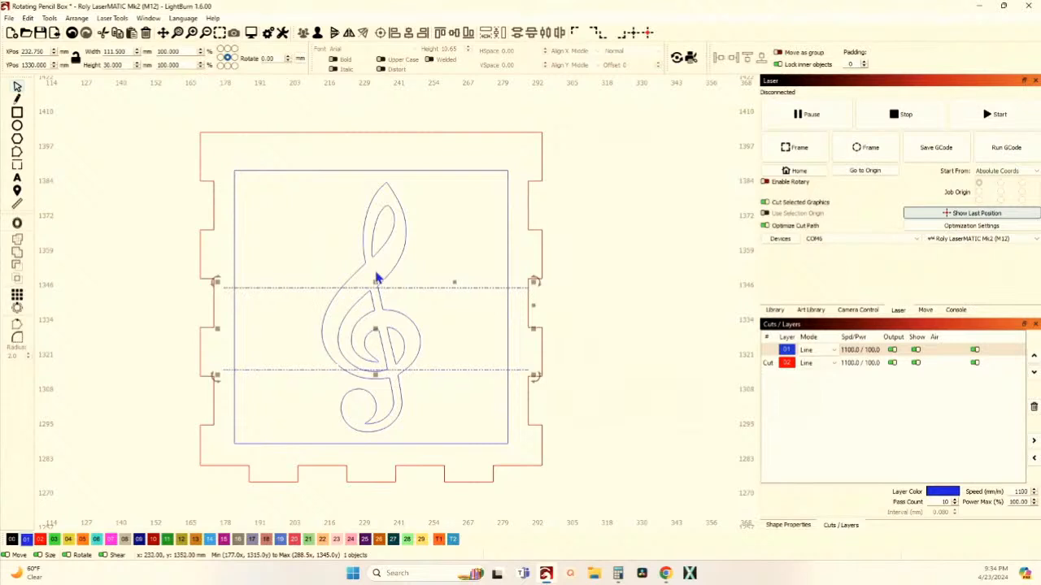
pyautogui.keyDown('shift'); pyautogui.click(283, 170); pyautogui.keyUp('shift')
pyautogui.click(381, 34)
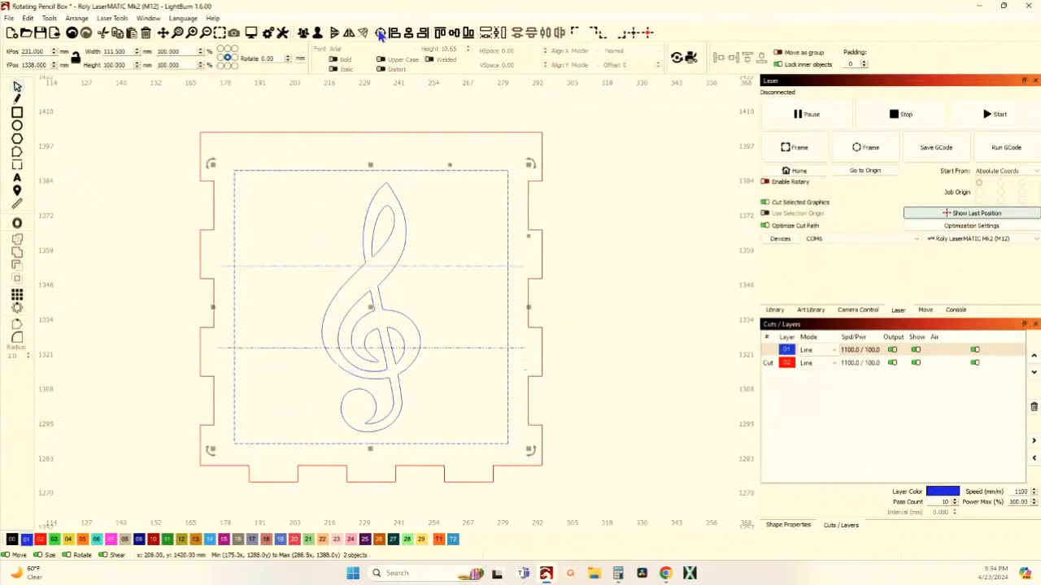
pyautogui.click(307, 193)
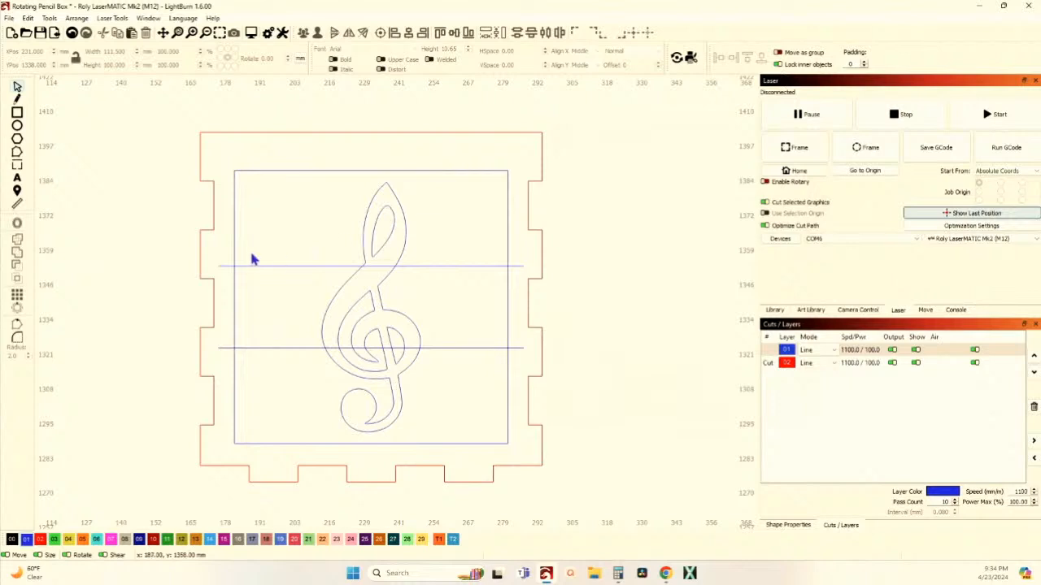
# Offset the two lines outward by 1.5 mm with round corners, deleting the original lines
pyautogui.click(276, 266)
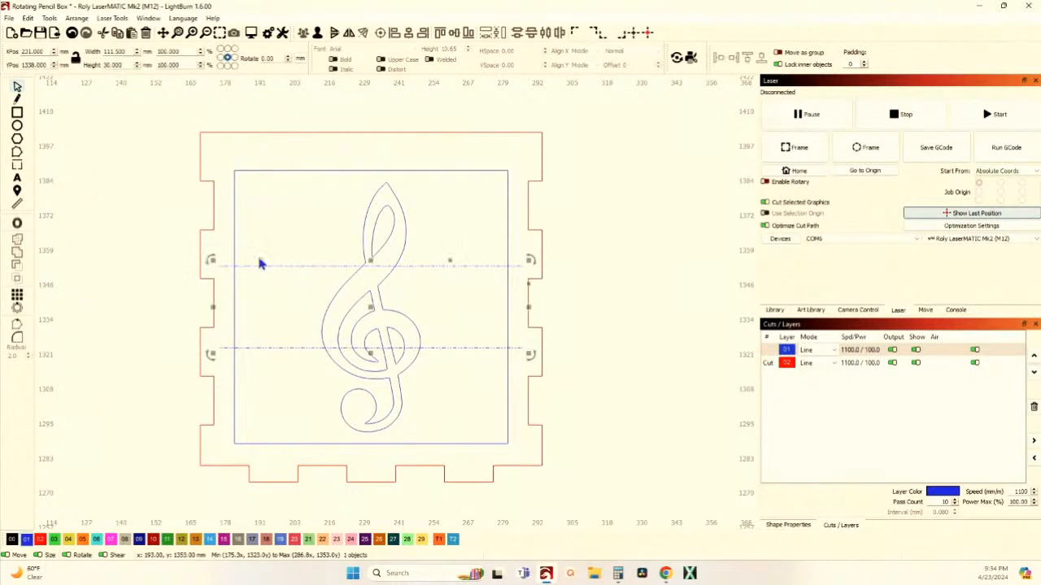
pyautogui.click(18, 225)
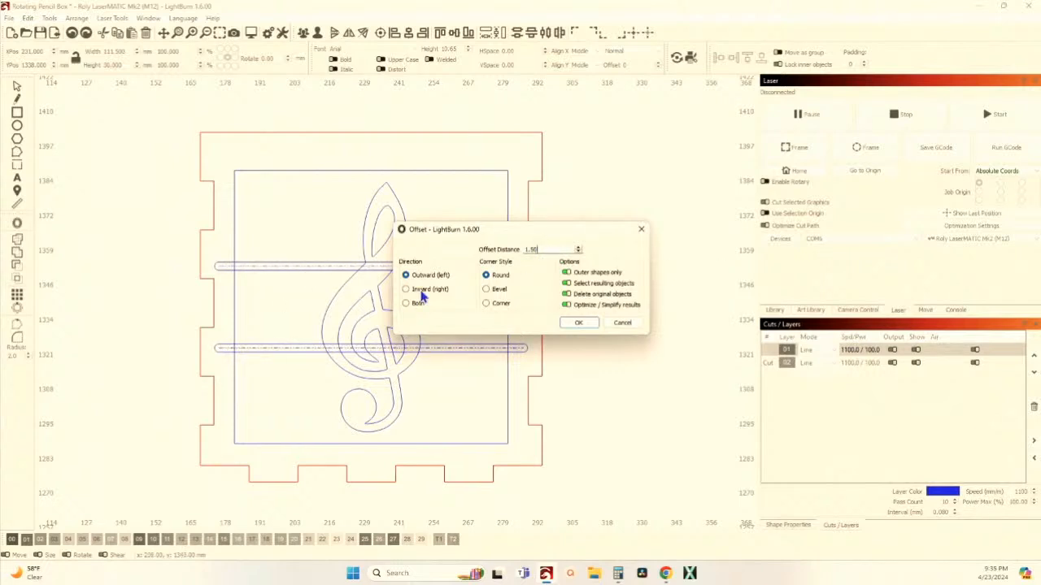
pyautogui.click(578, 323)
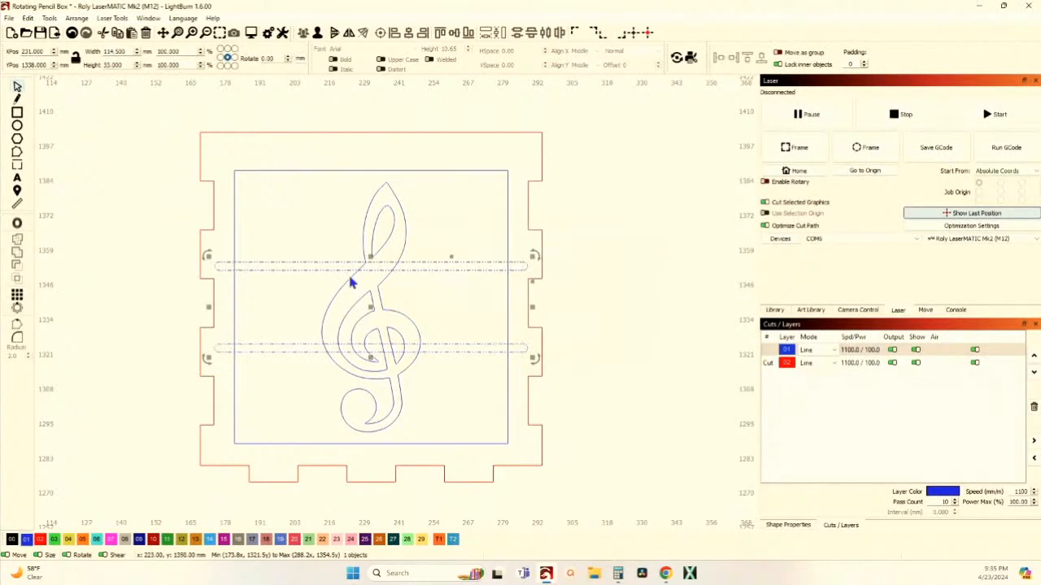
# Examine the finished HOBO panels as a reference and return to the treble clef panel
pyautogui.scroll(2, 364, 270)
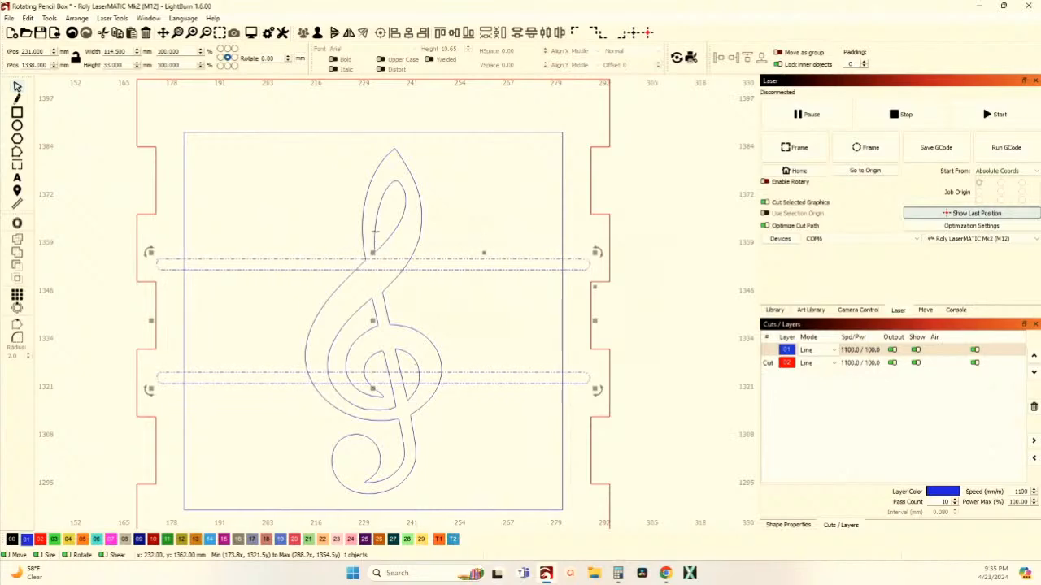
pyautogui.scroll(-10, 375, 230)
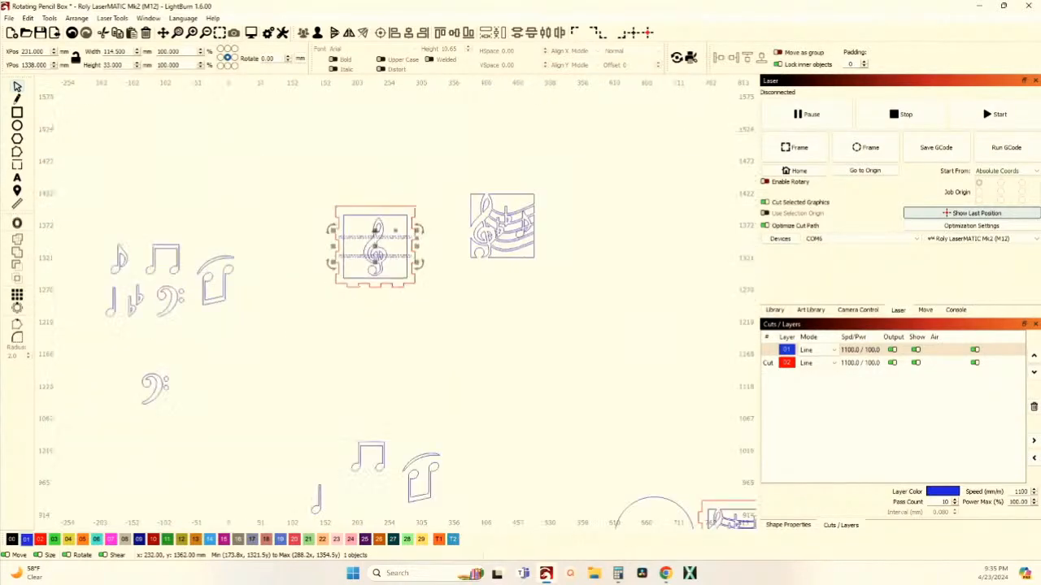
pyautogui.scroll(4, 648, 417)
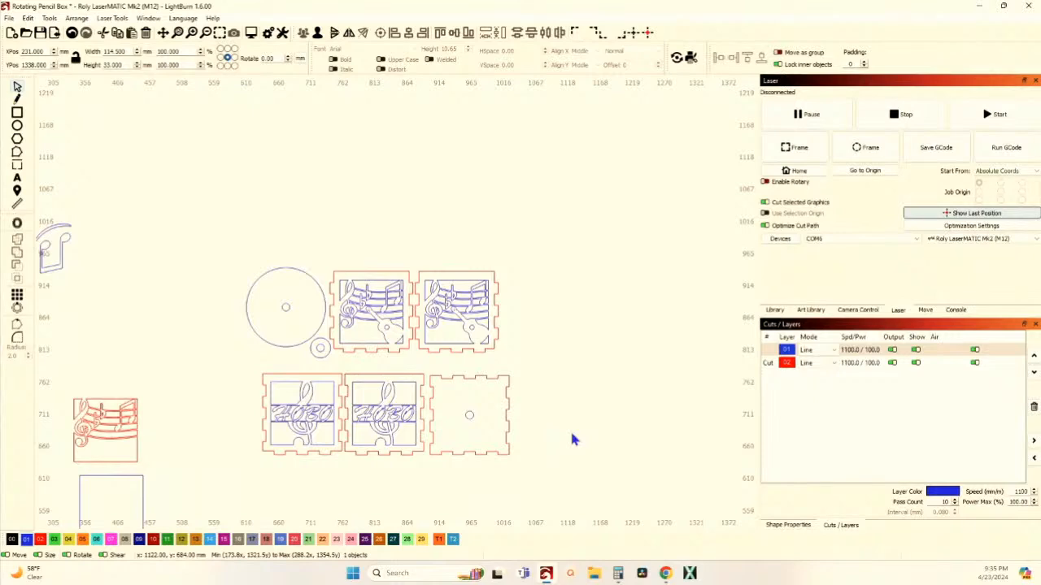
pyautogui.scroll(-7, 574, 440)
pyautogui.scroll(9, 448, 350)
pyautogui.moveTo(452, 470); pyautogui.dragTo(530, 334)
pyautogui.scroll(5, 433, 313)
pyautogui.moveTo(395, 277); pyautogui.dragTo(499, 362)
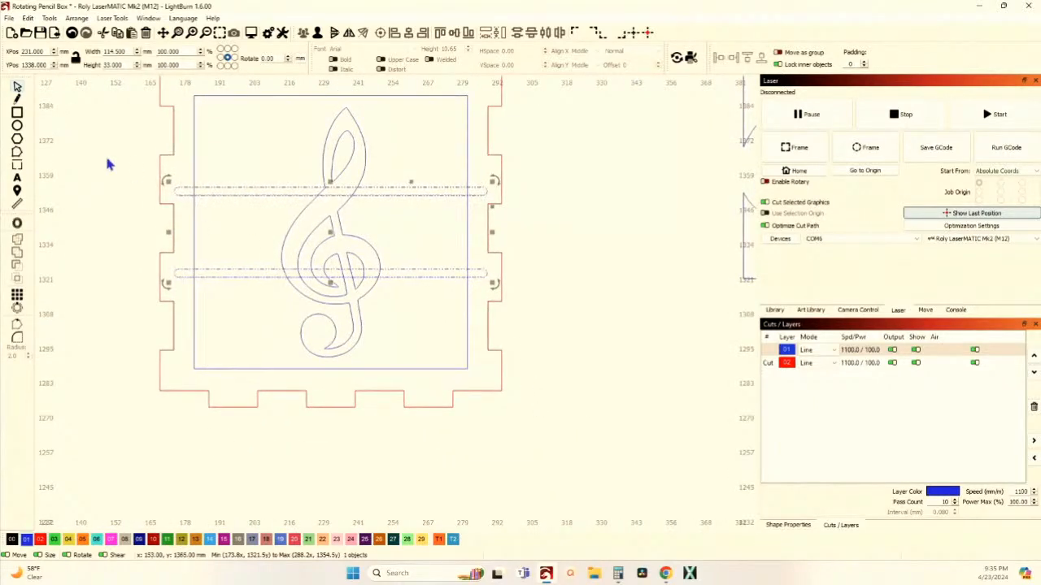
# Draw a 100 x 27 mm rectangle between the two horizontal bars, spanning the full width of the square
pyautogui.click(18, 114)
pyautogui.scroll(4, 191, 203)
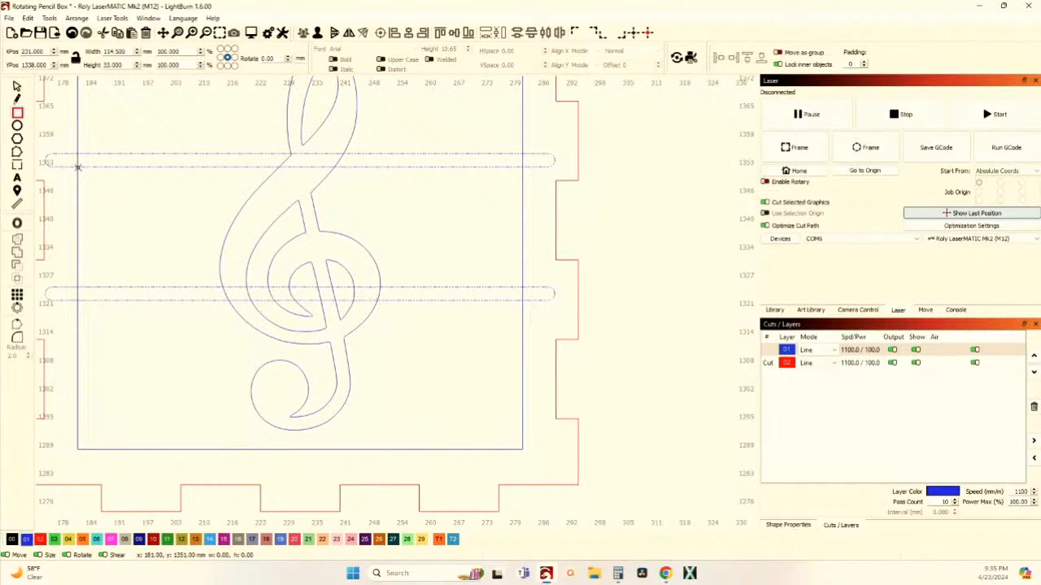
pyautogui.moveTo(77, 166); pyautogui.dragTo(523, 287)
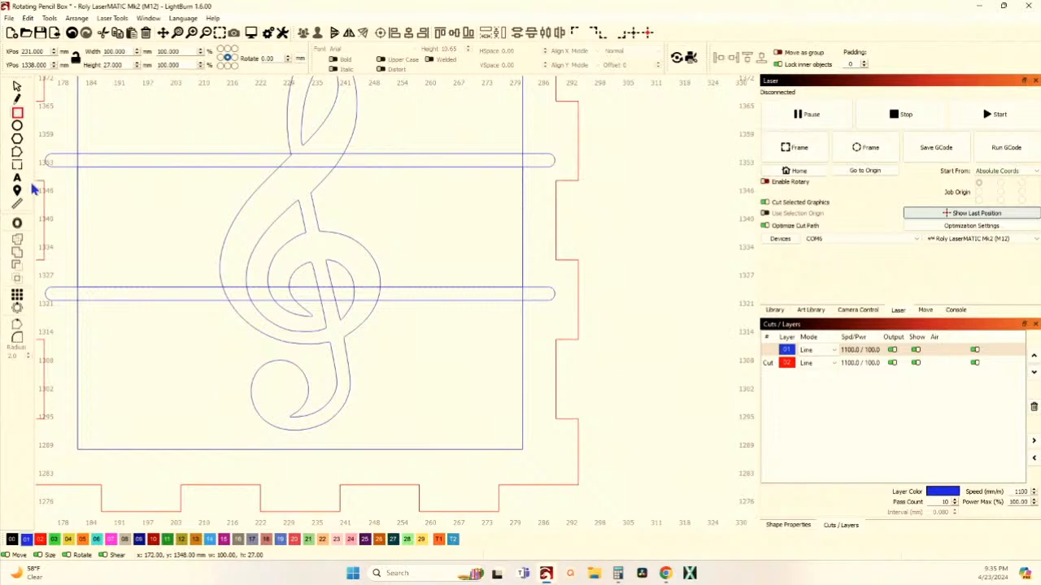
pyautogui.click(17, 87)
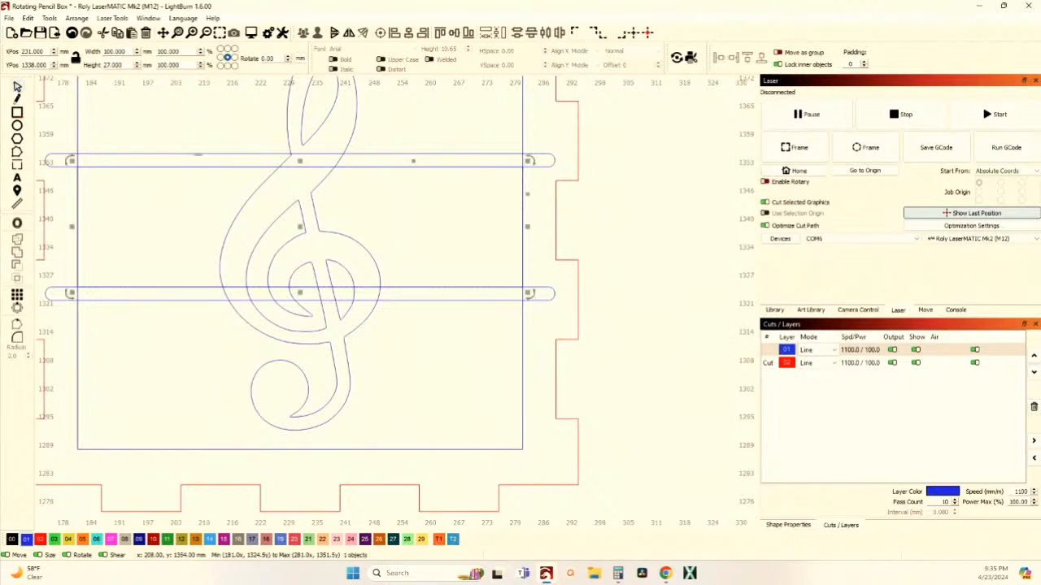
# Assign the rectangle to green layer 11 and set that layer's mode to Line
pyautogui.moveTo(441, 246); pyautogui.dragTo(491, 292)
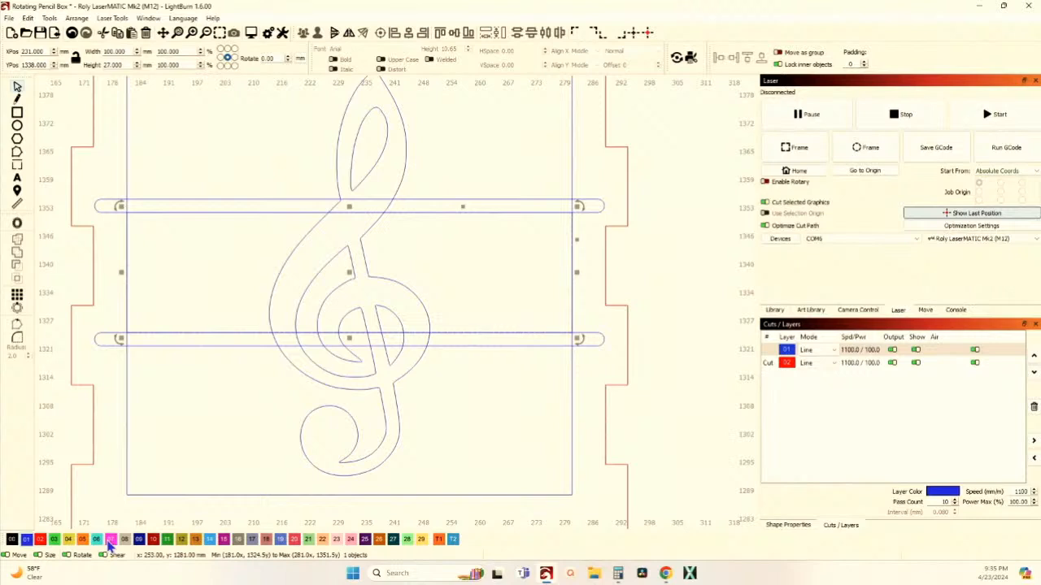
pyautogui.click(167, 540)
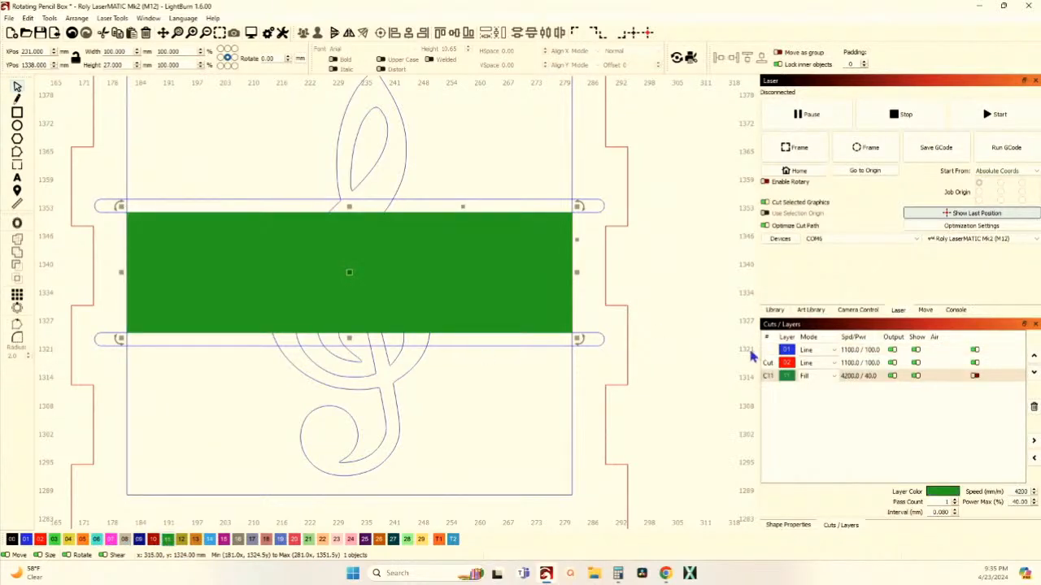
pyautogui.click(810, 376)
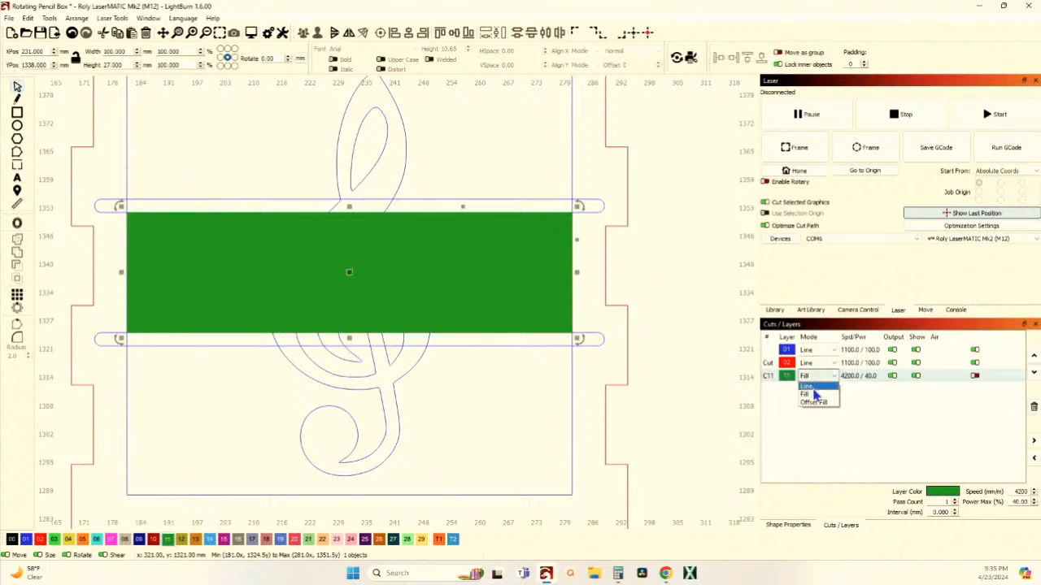
pyautogui.click(809, 387)
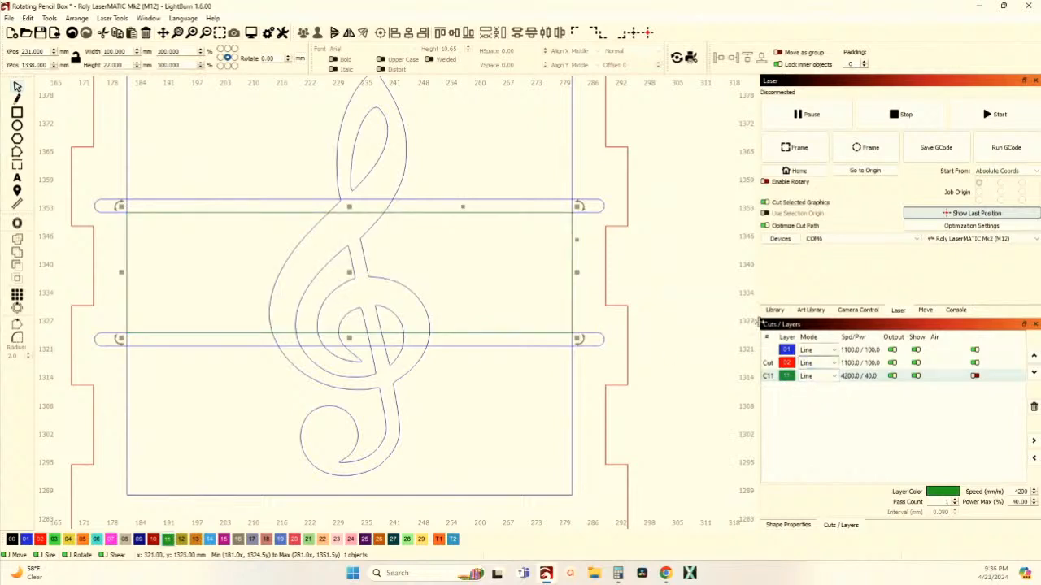
# Assign the treble clef to green layer 11 and switch off output for blue layer 01
pyautogui.click(382, 272)
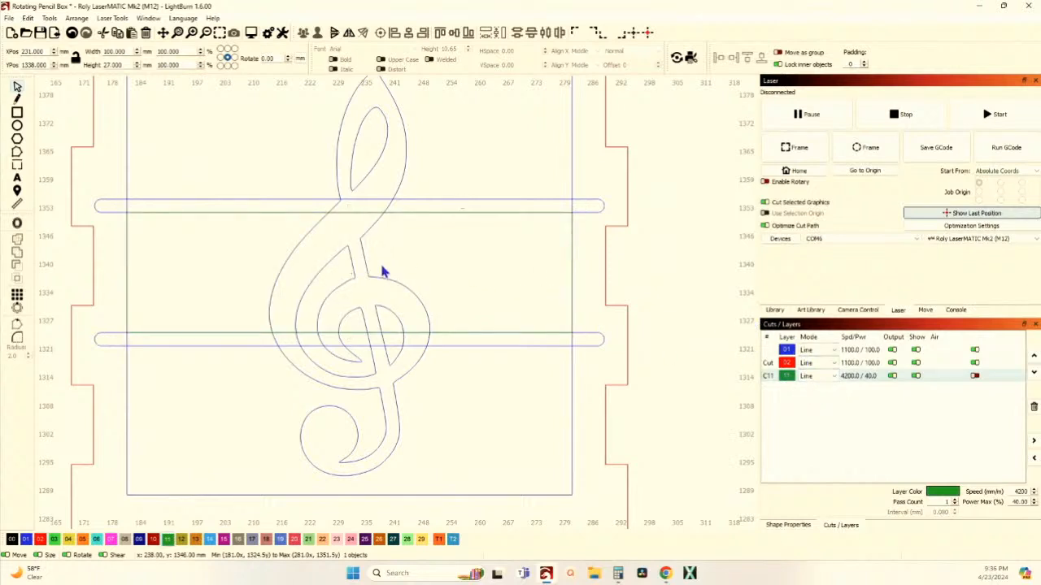
pyautogui.click(322, 250)
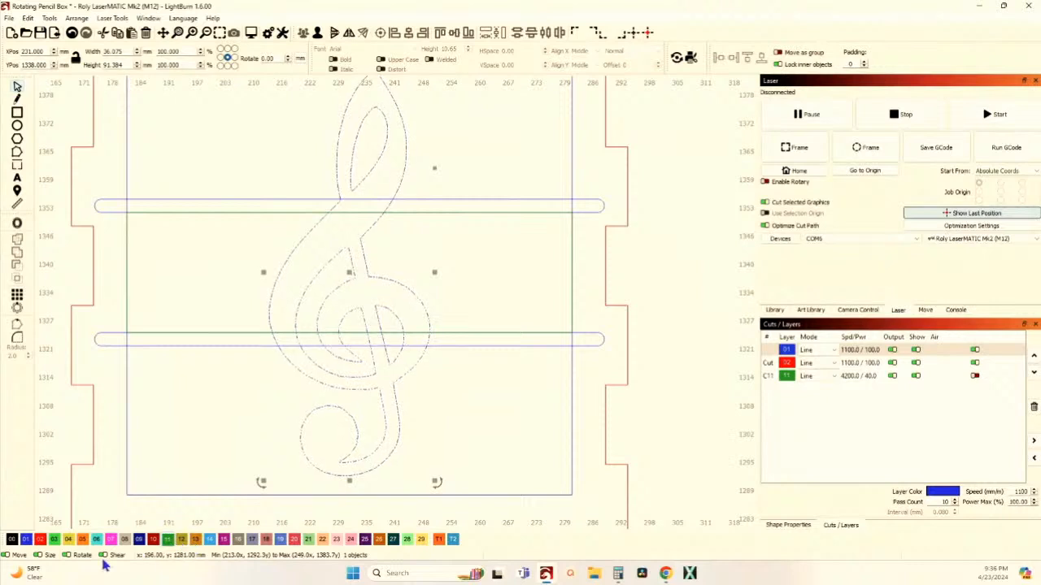
pyautogui.click(167, 539)
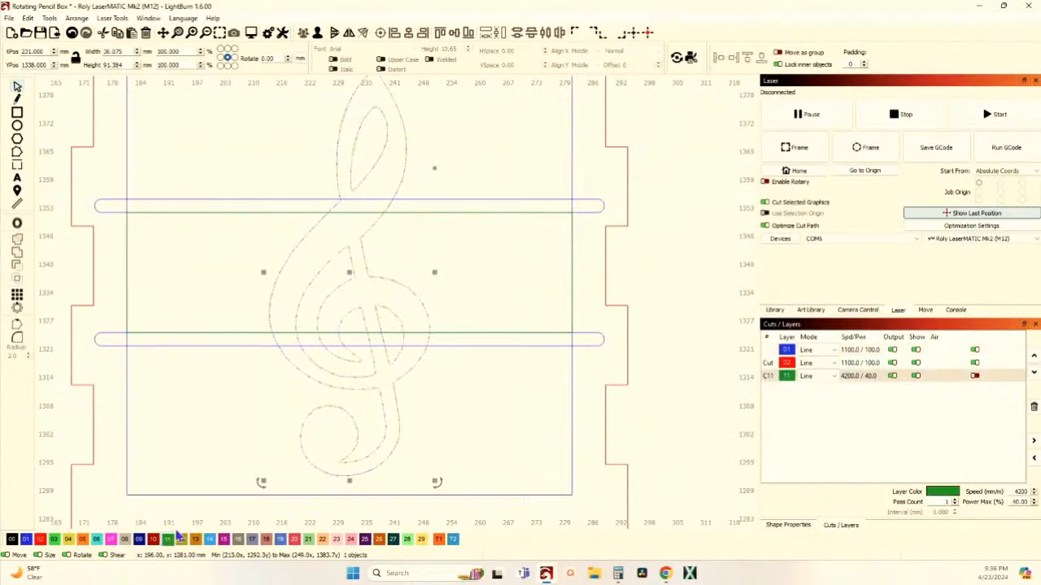
pyautogui.click(892, 349)
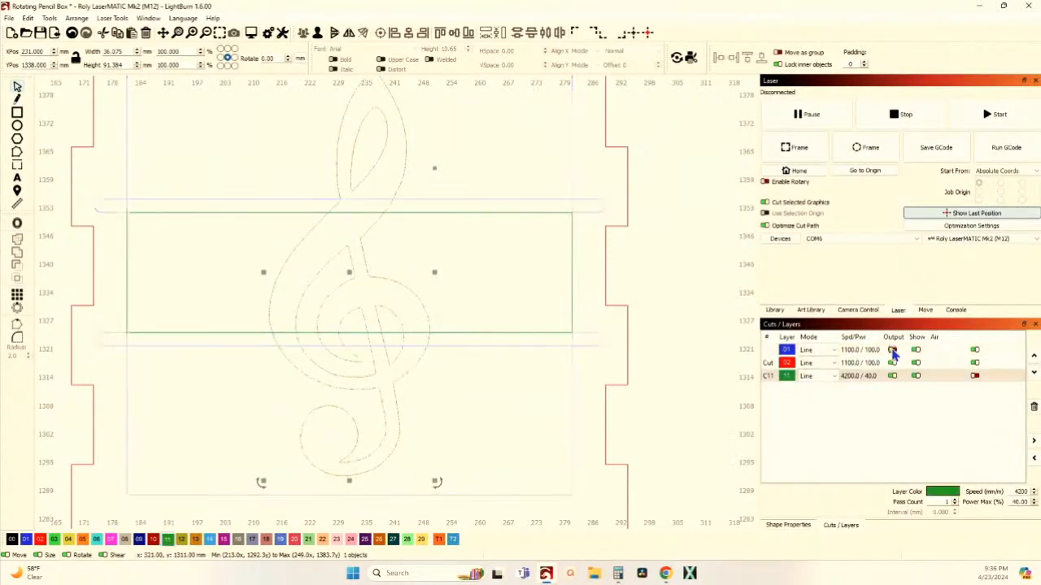
pyautogui.click(484, 295)
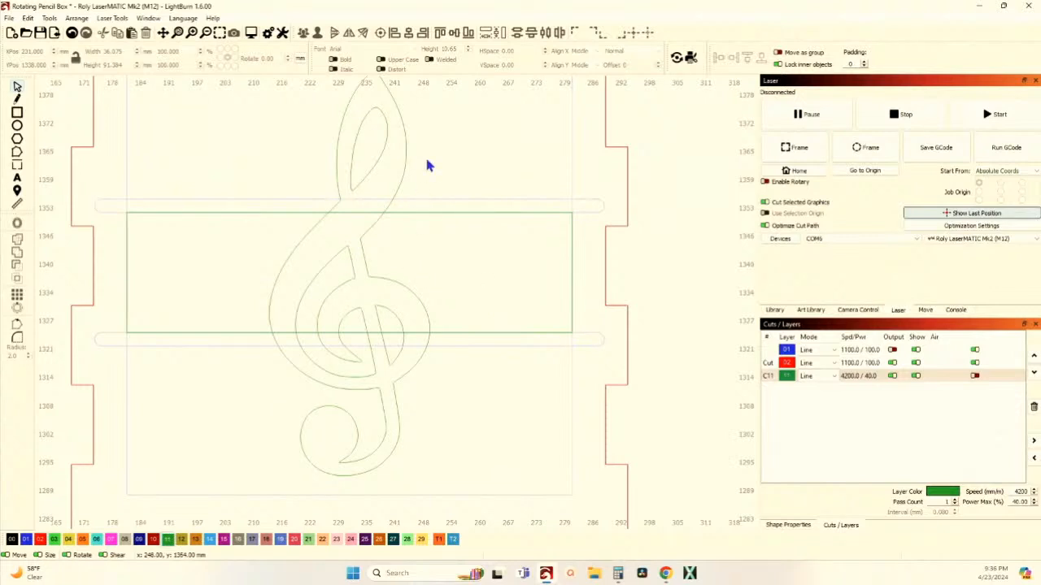
# Cut the treble clef along the green rectangle with Cut Shapes
pyautogui.click(365, 144)
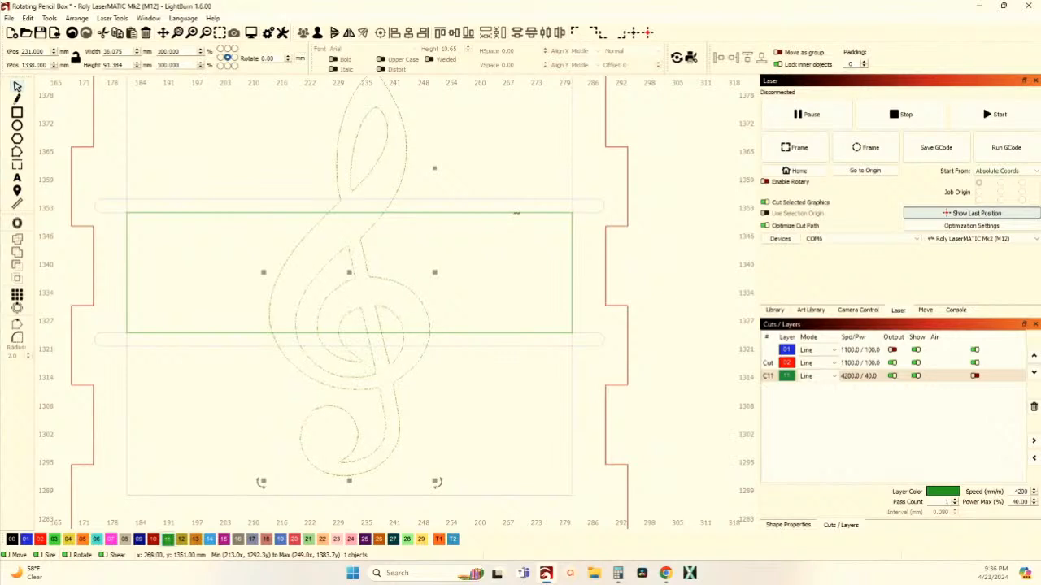
pyautogui.keyDown('shift'); pyautogui.click(516, 213); pyautogui.keyUp('shift')
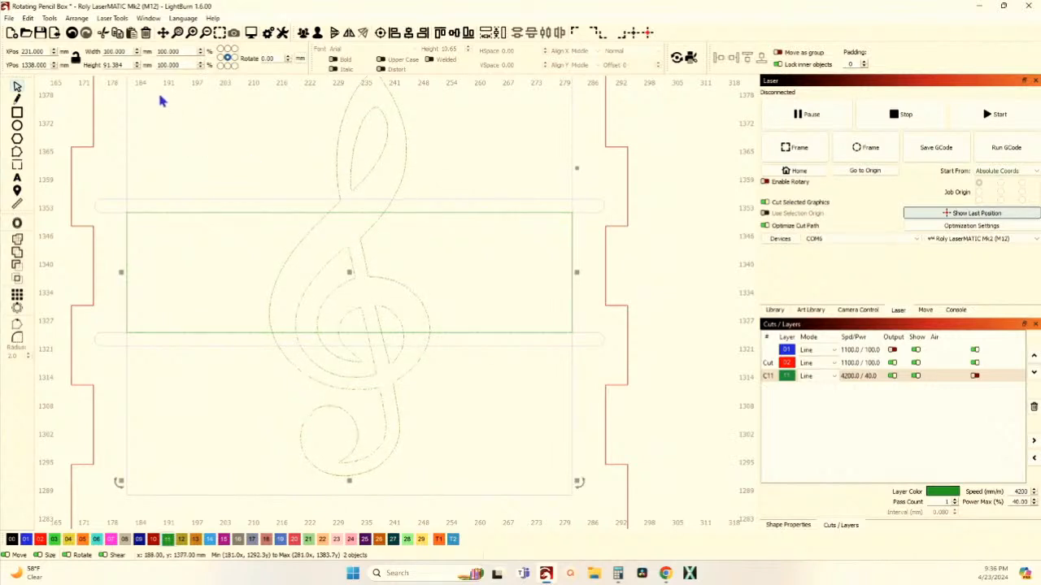
pyautogui.click(49, 18)
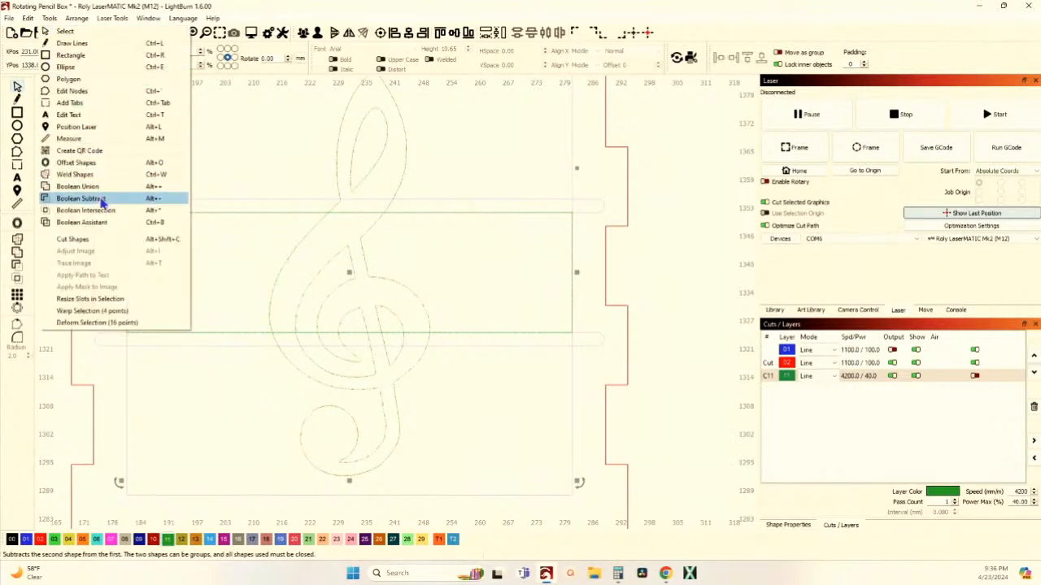
pyautogui.click(98, 242)
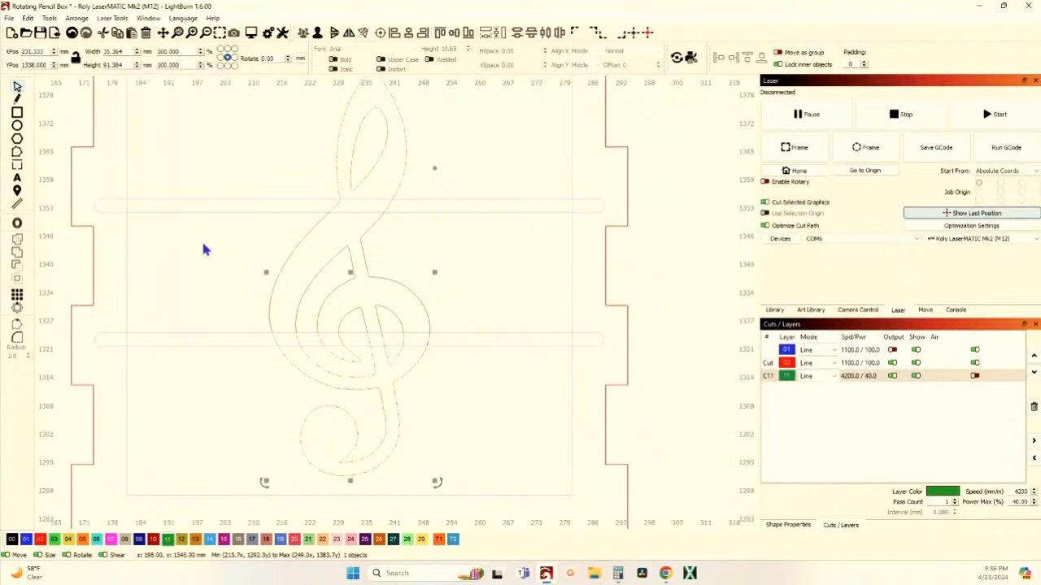
# Delete the section of the treble clef that lies between the two horizontal bars
pyautogui.click(422, 264)
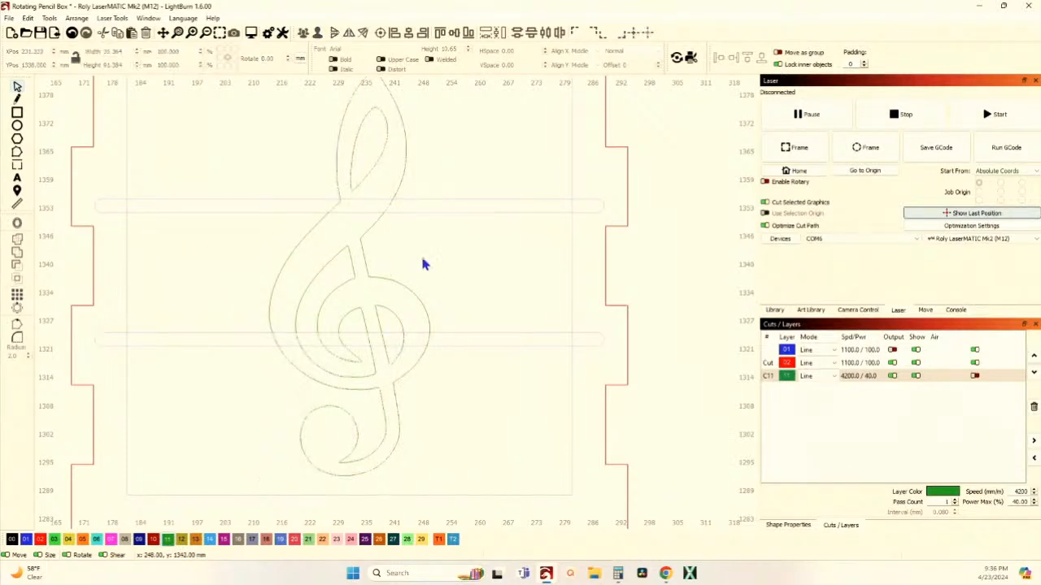
pyautogui.click(325, 263)
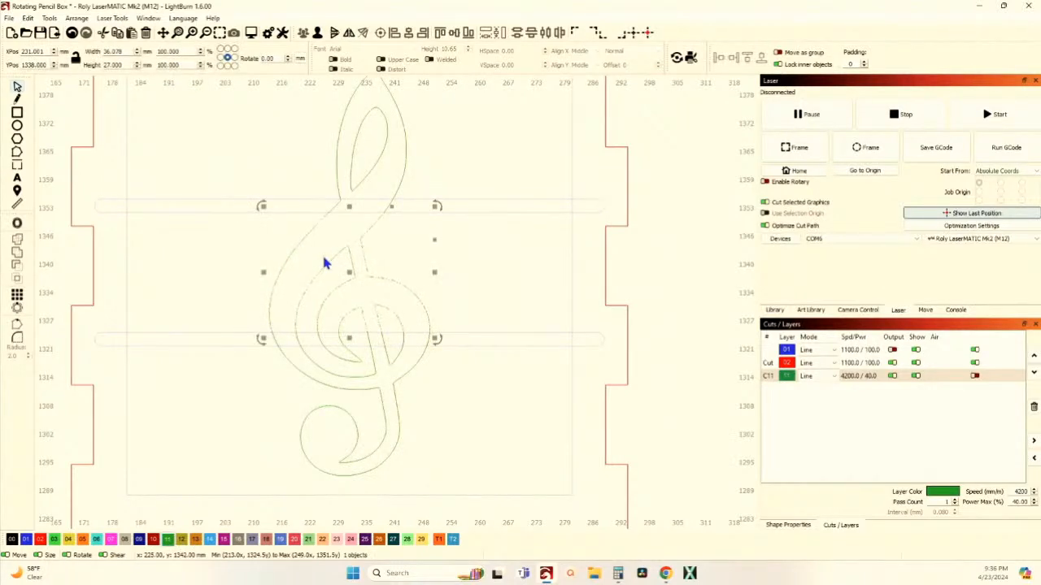
pyautogui.press('Delete')
pyautogui.scroll(4, 408, 201)
pyautogui.scroll(-2, 363, 218)
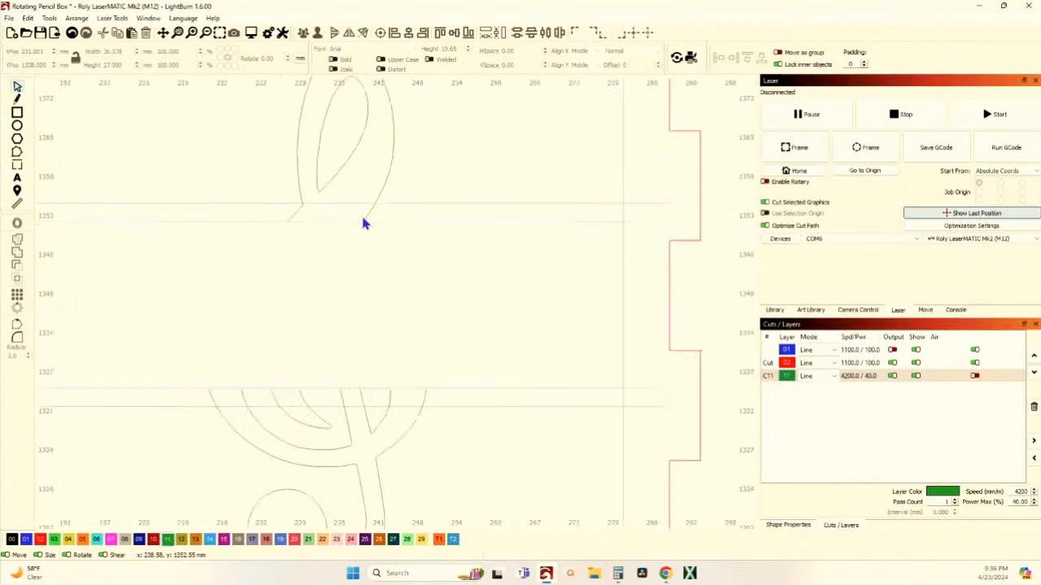
pyautogui.scroll(-2, 363, 224)
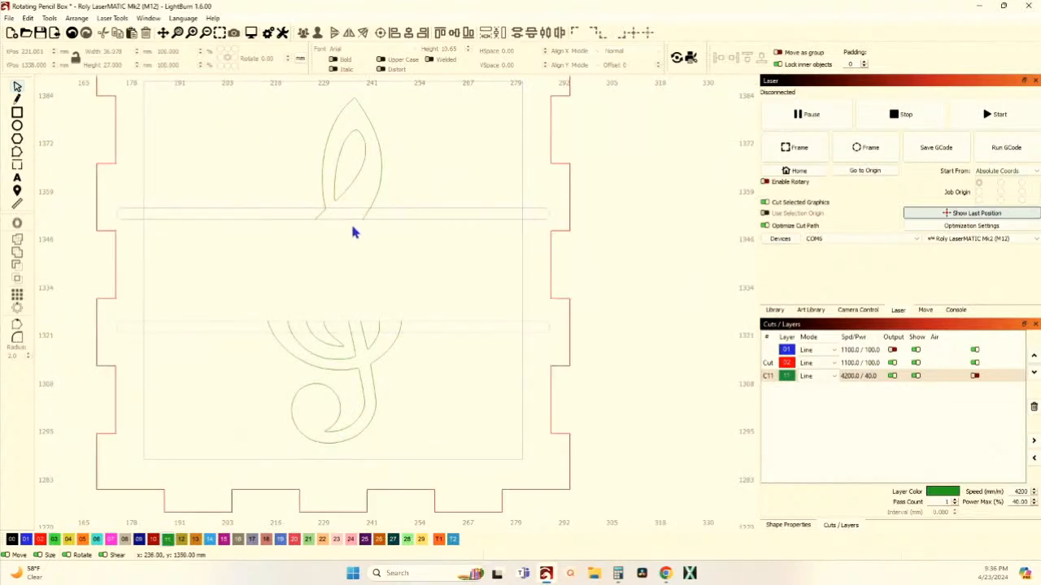
# Try to merge the remaining treble clef pieces with the horizontal bars using Boolean Union
pyautogui.click(320, 180)
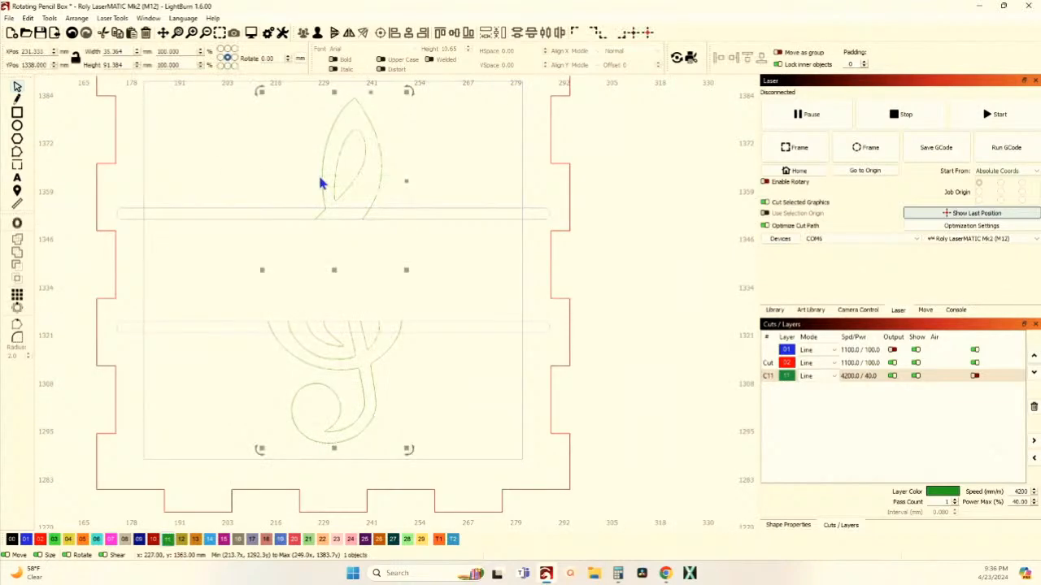
pyautogui.keyDown('shift'); pyautogui.click(257, 215); pyautogui.keyUp('shift')
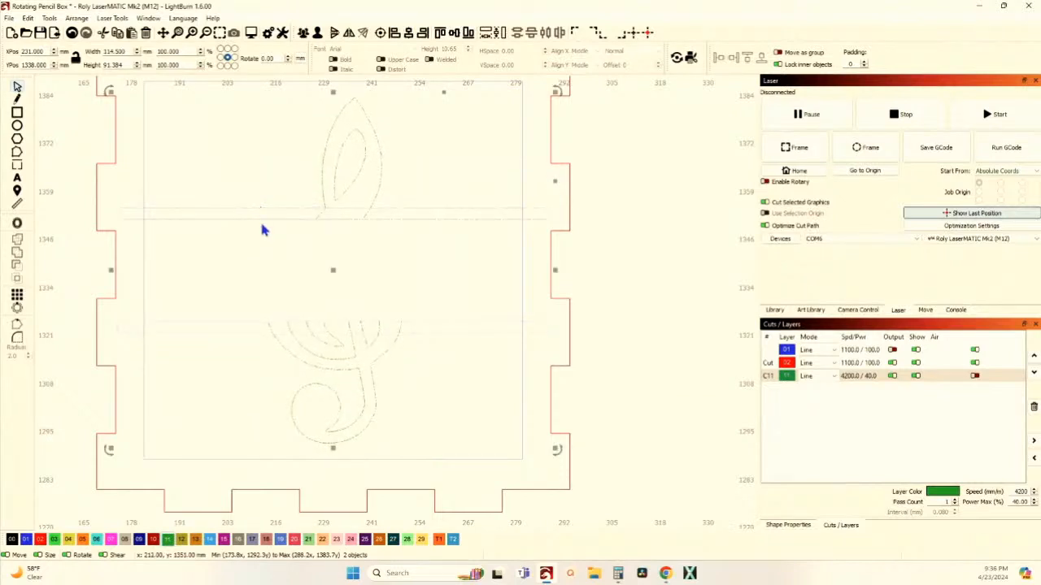
pyautogui.click(23, 253)
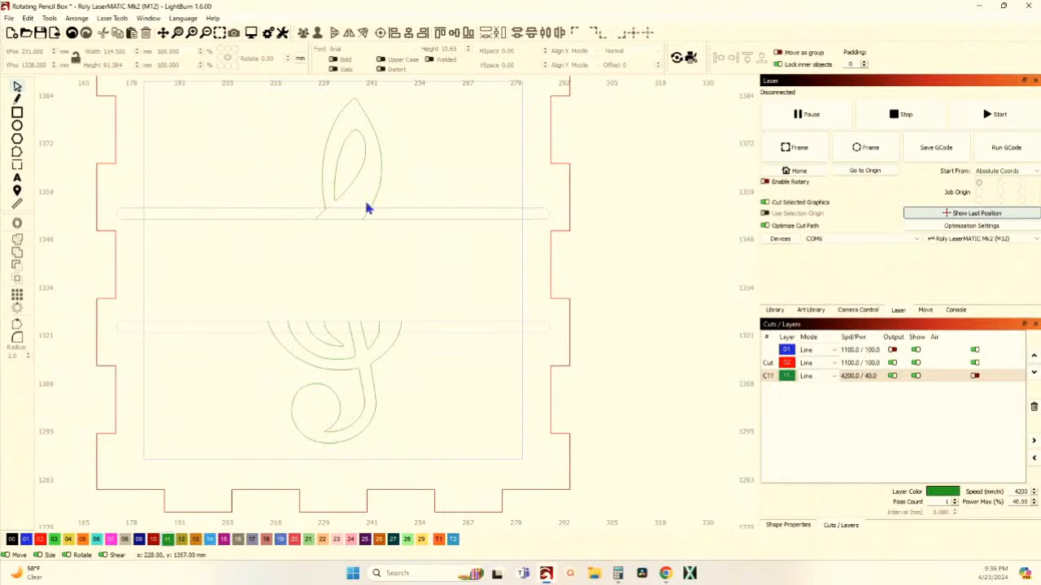
# Switch output back on for blue layer 01 and ungroup the remaining treble clef pieces
pyautogui.click(892, 350)
pyautogui.moveTo(434, 268); pyautogui.dragTo(443, 301)
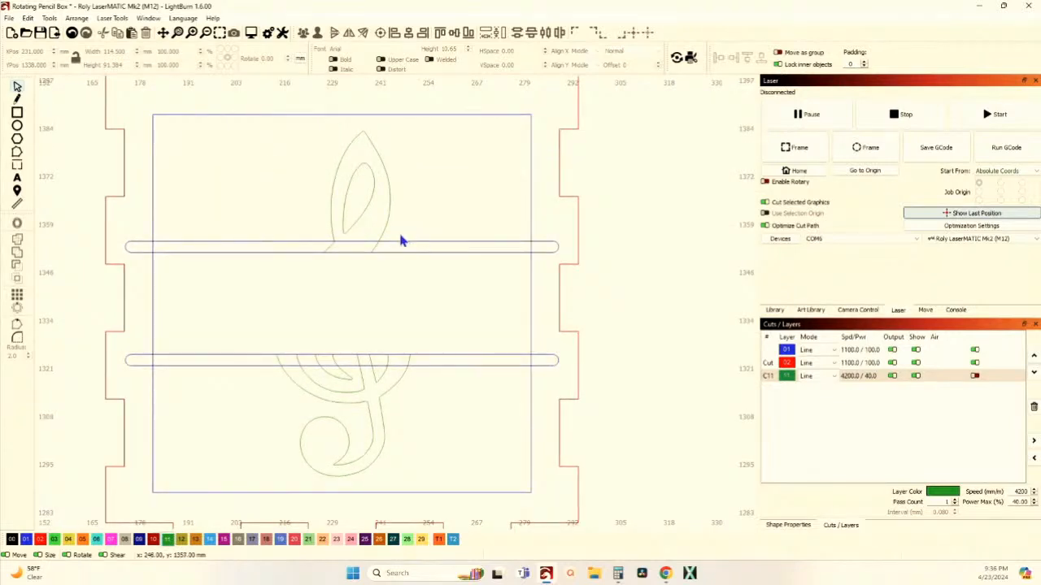
pyautogui.scroll(3, 400, 241)
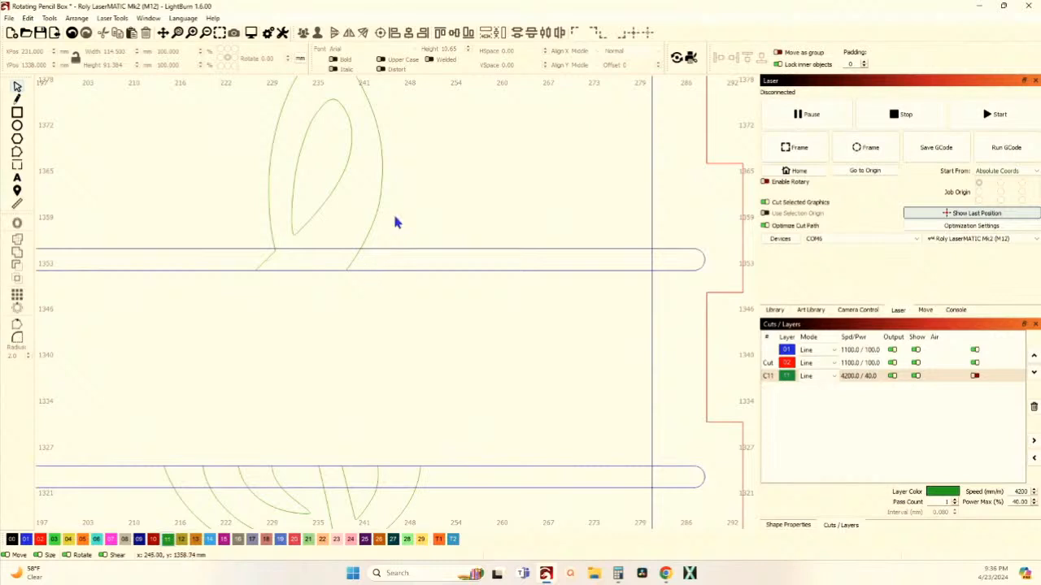
pyautogui.click(349, 181)
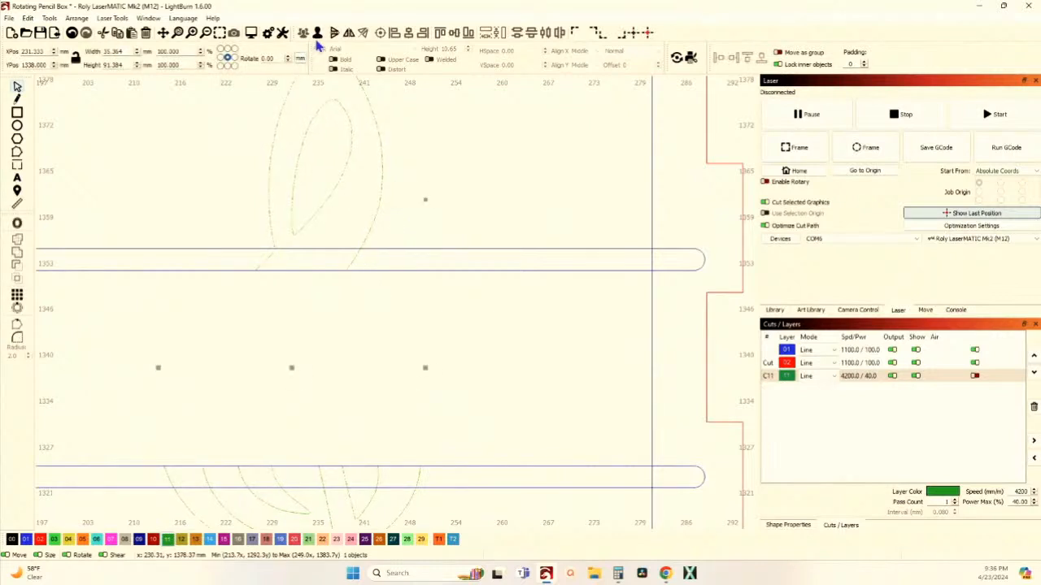
pyautogui.click(161, 157)
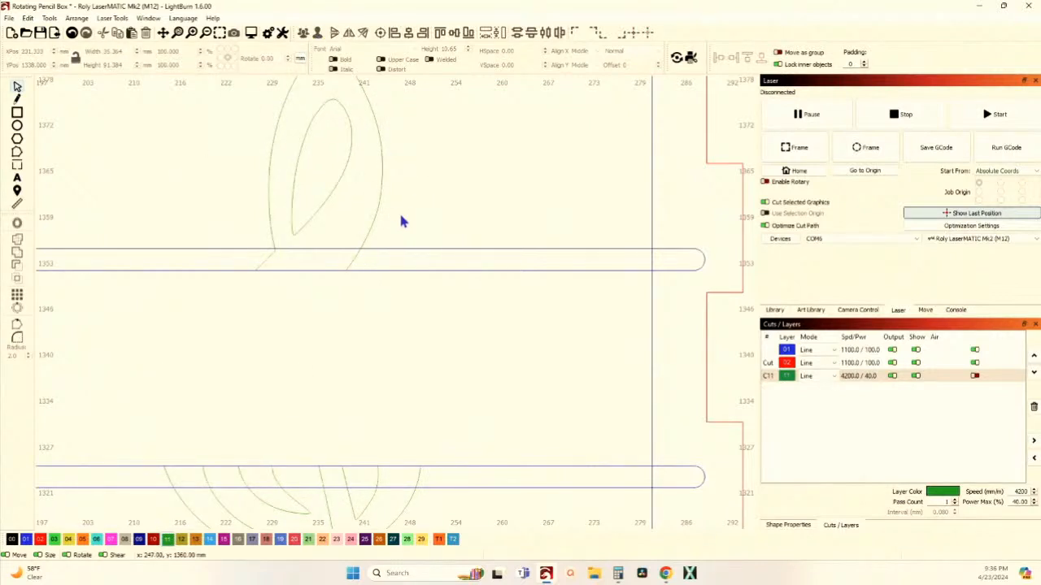
# Move the pair of horizontal bars 1 mm down, clear of the open lower end of the upper clef piece
pyautogui.click(370, 215)
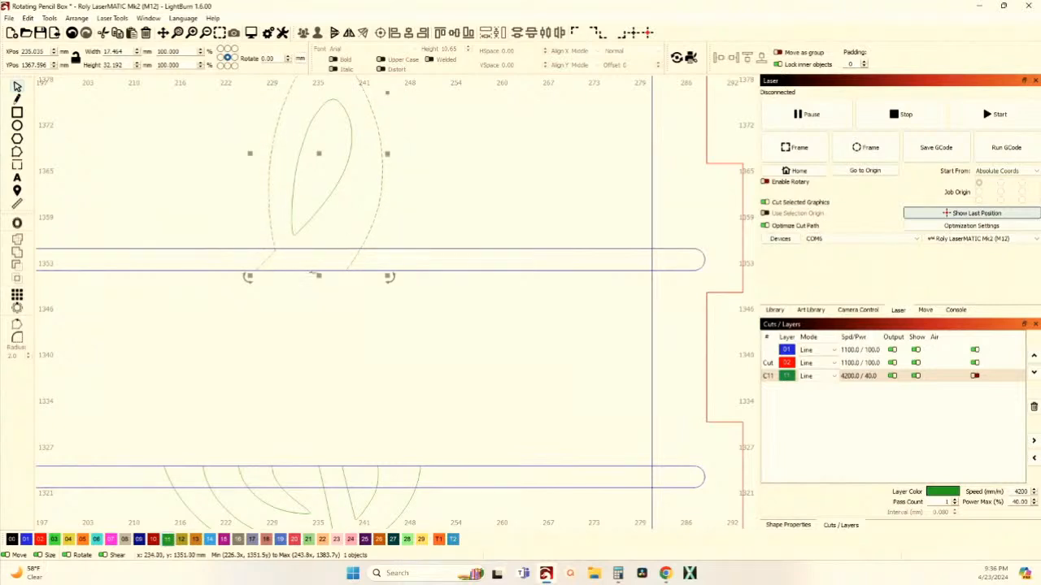
pyautogui.scroll(7, 236, 276)
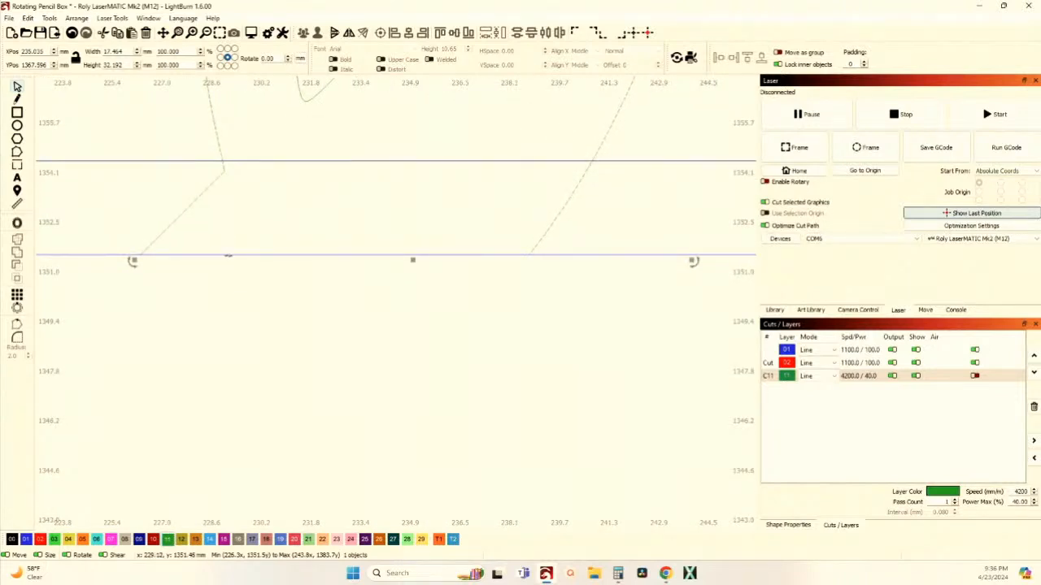
pyautogui.click(228, 255)
pyautogui.scroll(-5, 227, 255)
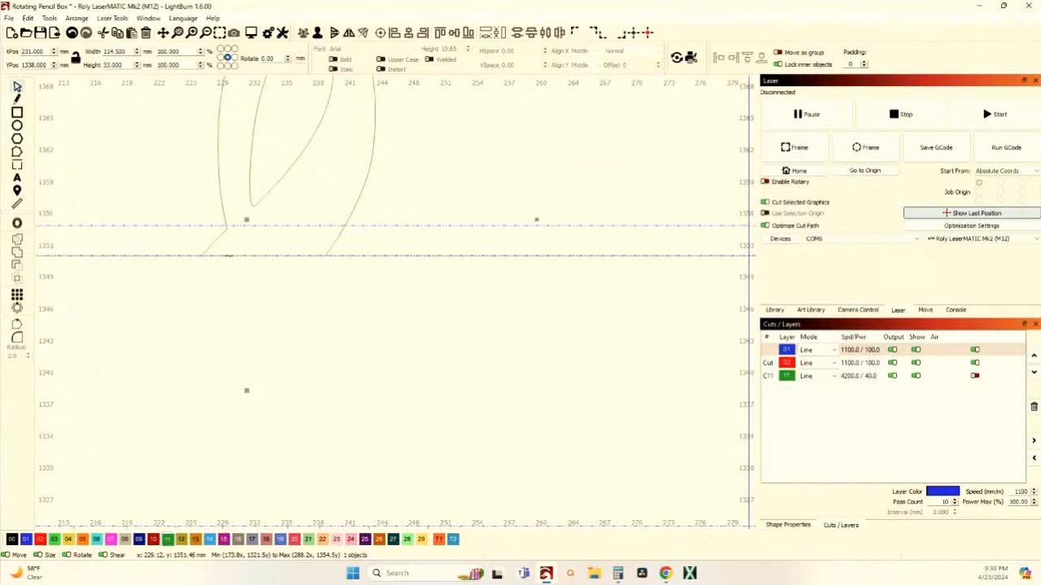
pyautogui.press('Down')
pyautogui.press('Up')
pyautogui.scroll(2, 228, 256)
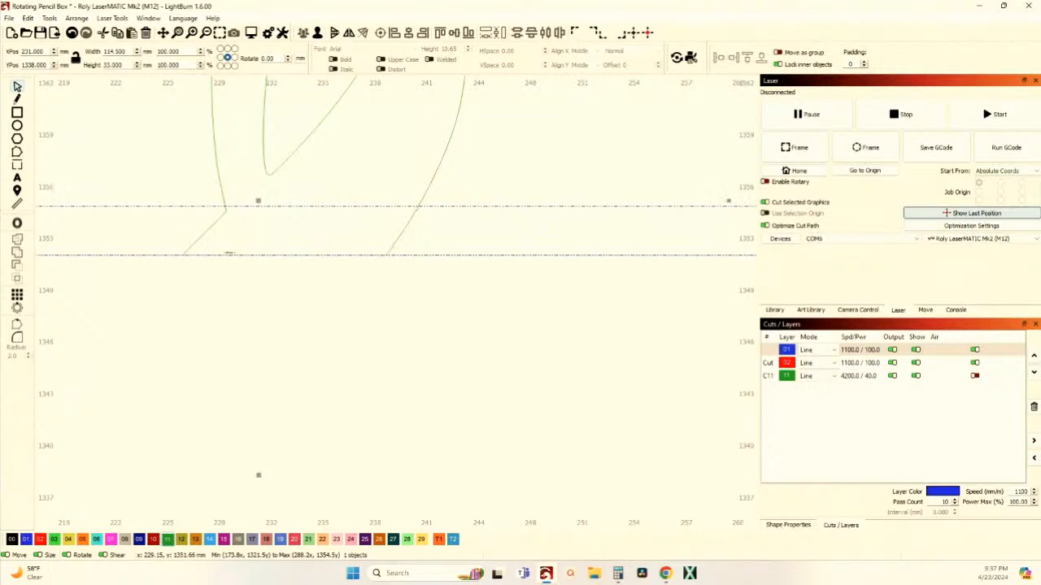
pyautogui.press('Down')
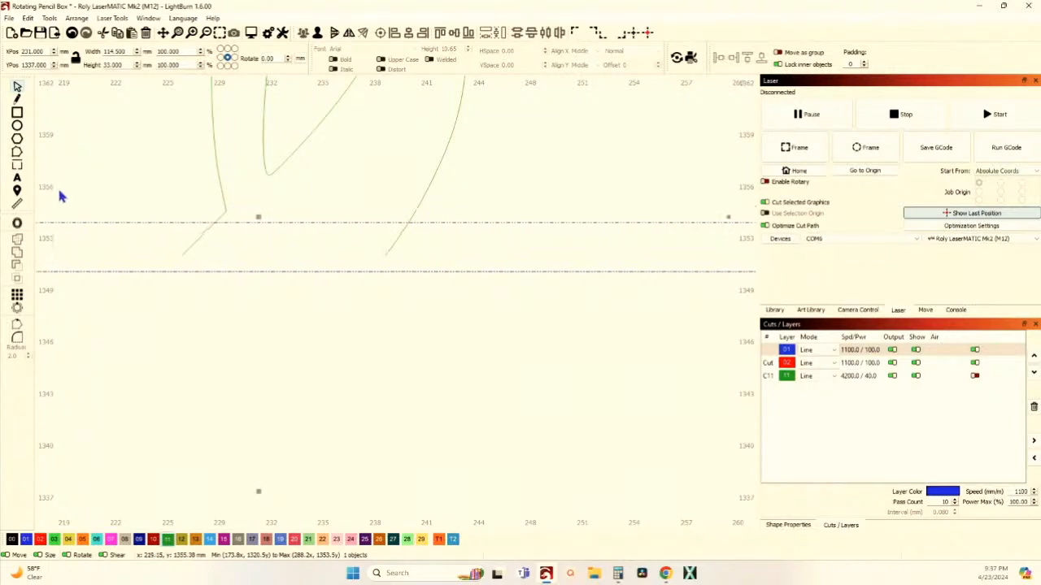
# Draw a straight line joining the two open lower endpoints of the upper clef outline
pyautogui.click(18, 100)
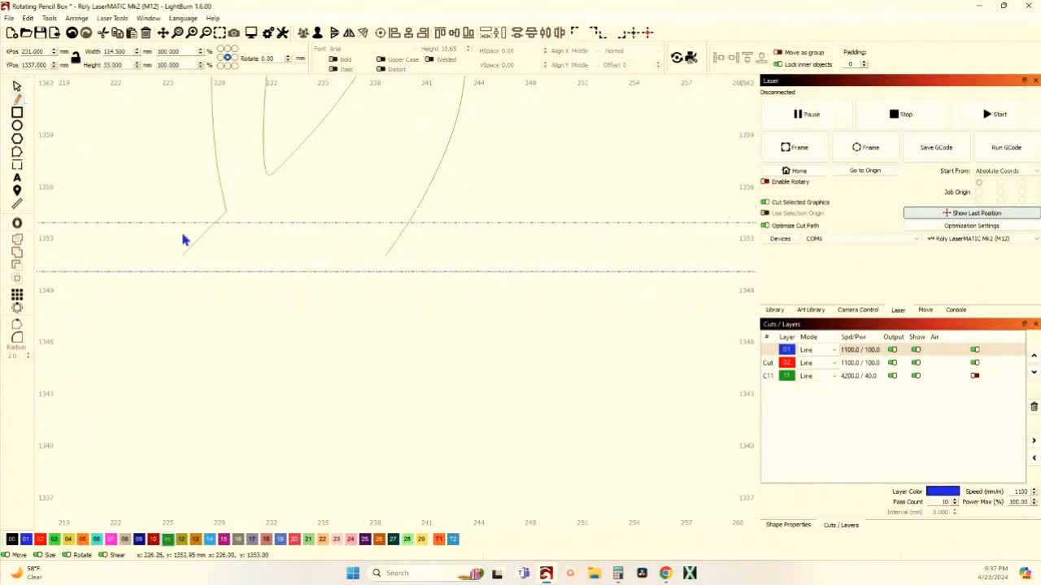
pyautogui.click(184, 254)
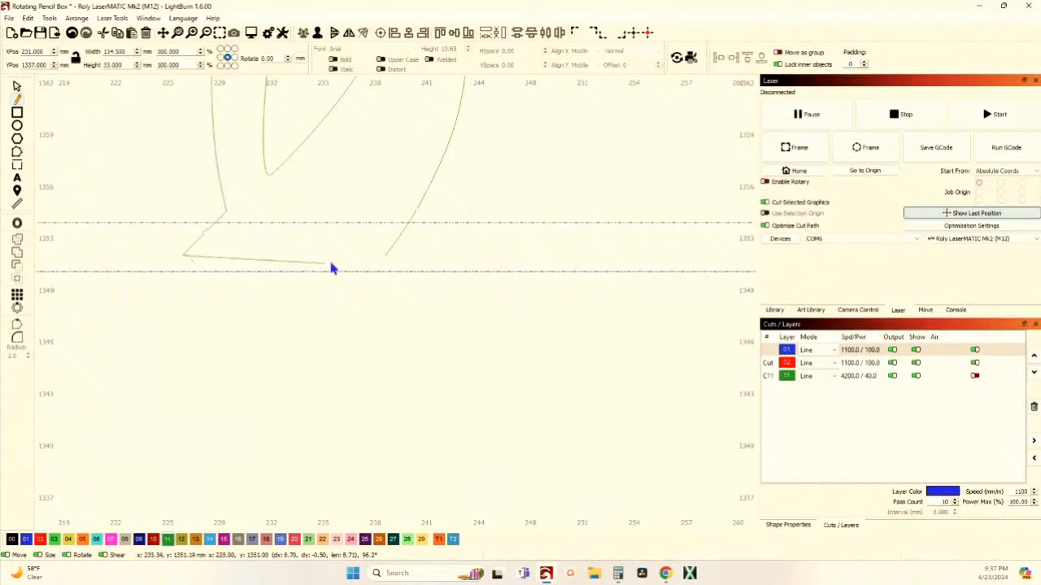
pyautogui.click(389, 255)
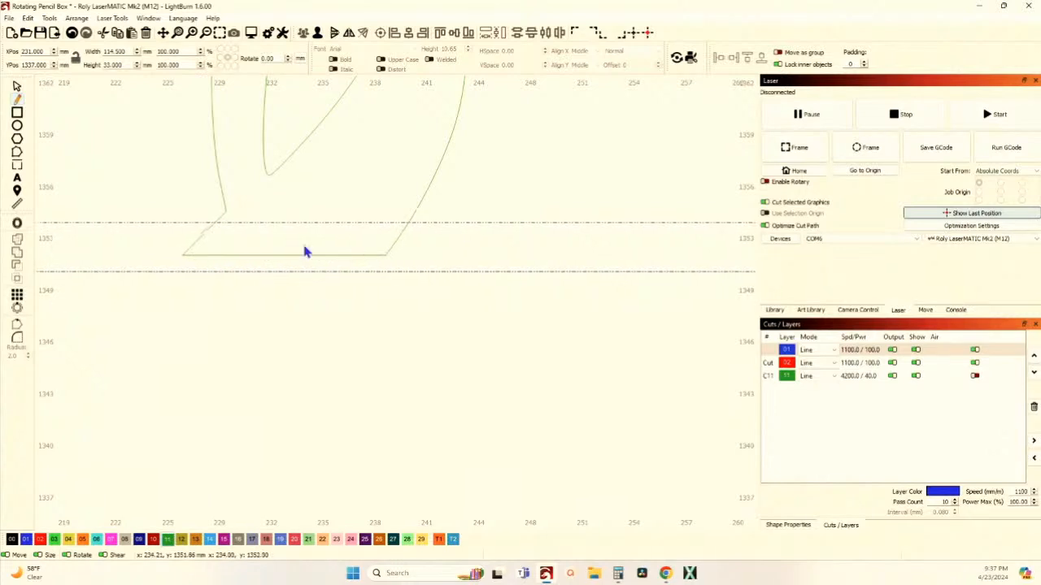
pyautogui.click(18, 88)
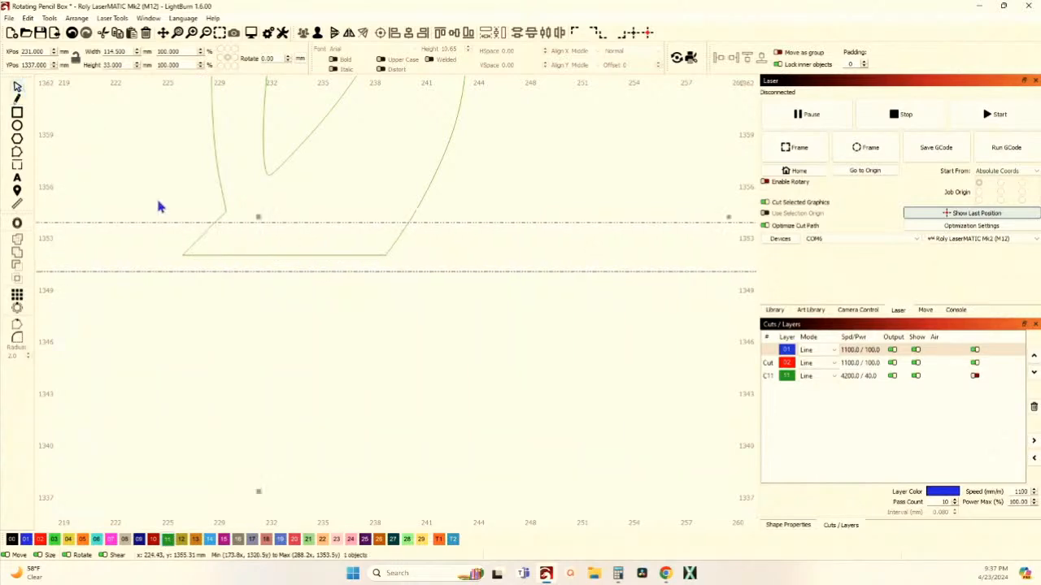
# Move the pair of horizontal bars 1 mm up so the upper bar's lower edge meets the new line
pyautogui.scroll(2, 268, 210)
pyautogui.click(200, 255)
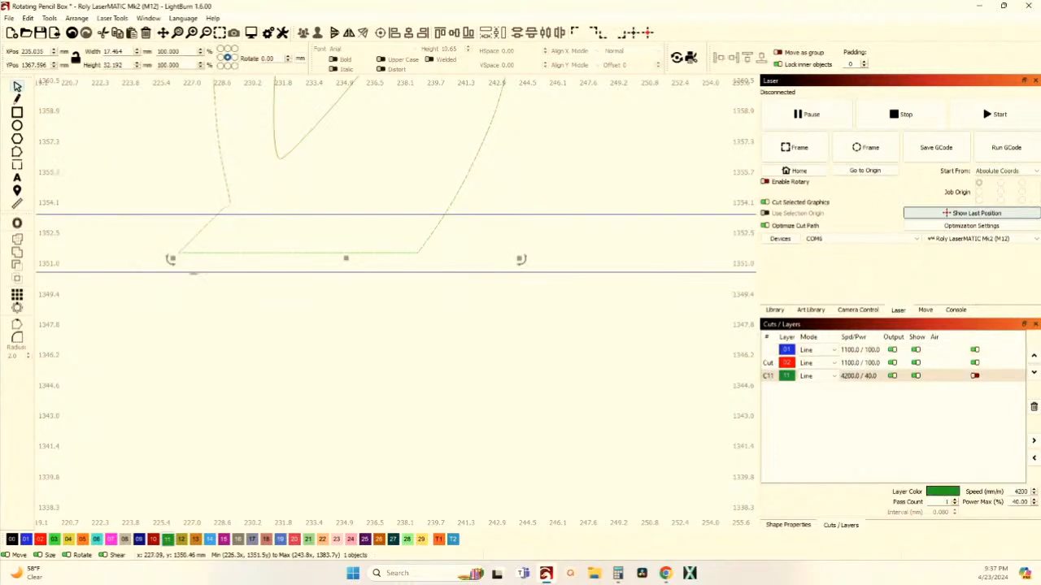
pyautogui.click(241, 272)
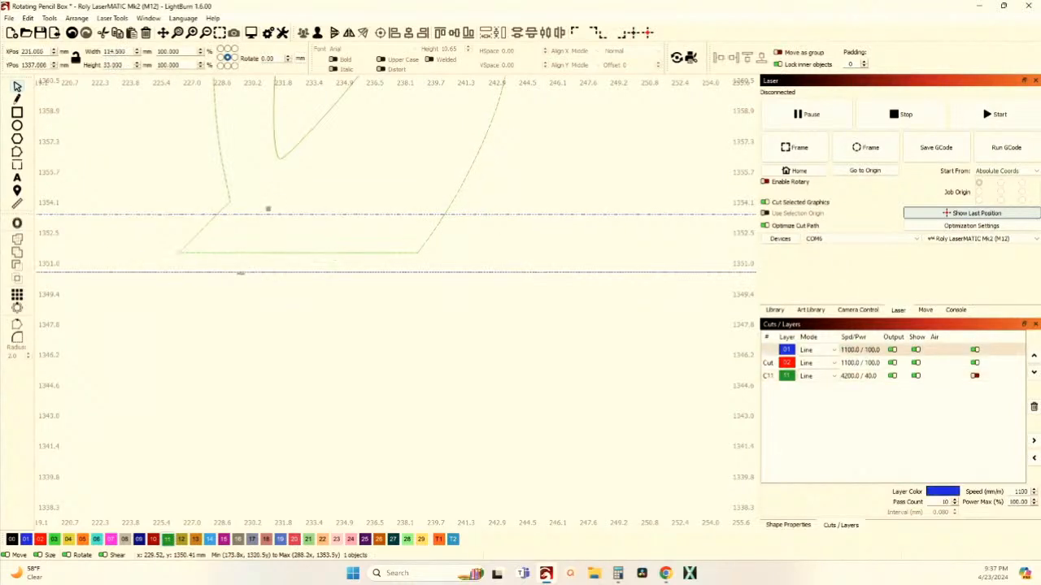
pyautogui.press('Up')
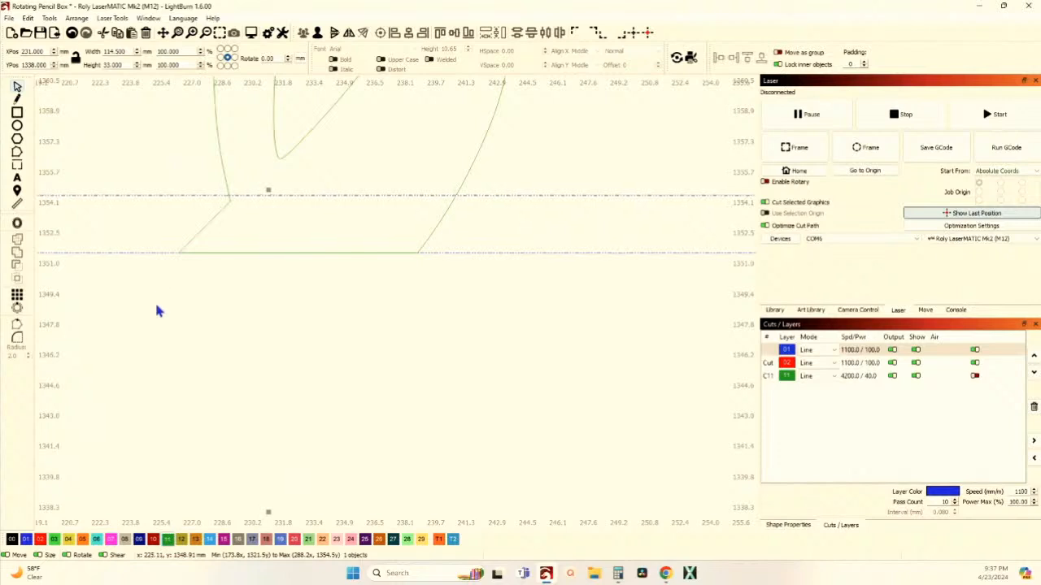
pyautogui.scroll(-5, 298, 348)
pyautogui.moveTo(388, 364); pyautogui.dragTo(513, 300)
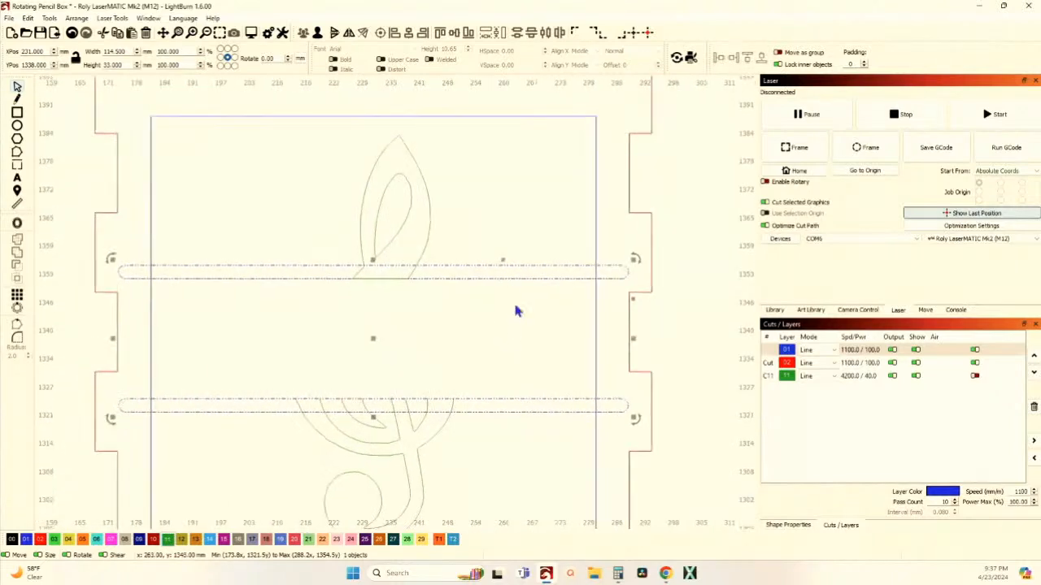
# Try a Boolean operation on the upper clef piece and the horizontal bars
pyautogui.click(391, 221)
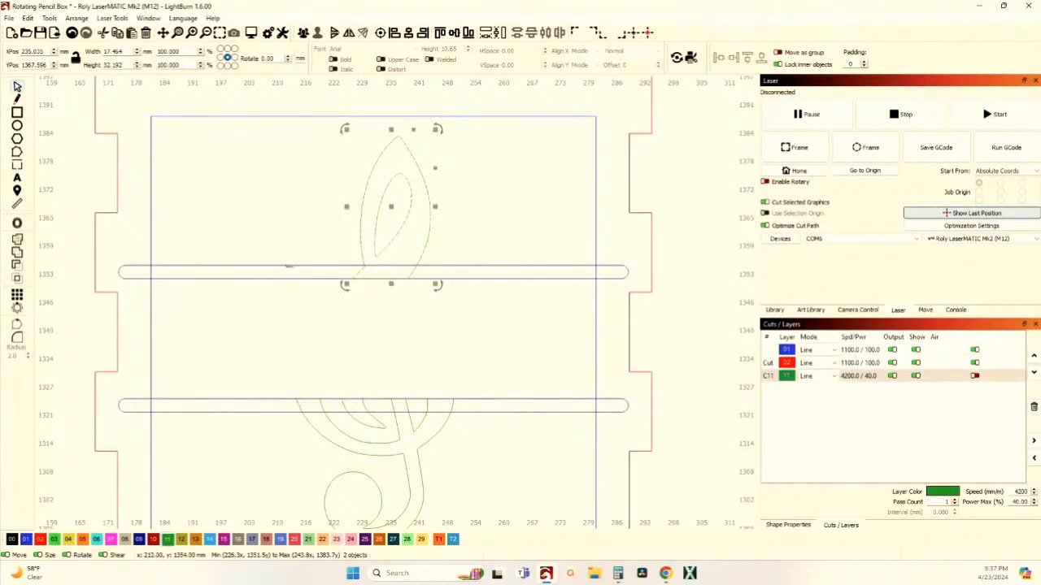
pyautogui.keyDown('shift'); pyautogui.click(291, 269); pyautogui.keyUp('shift')
pyautogui.click(21, 265)
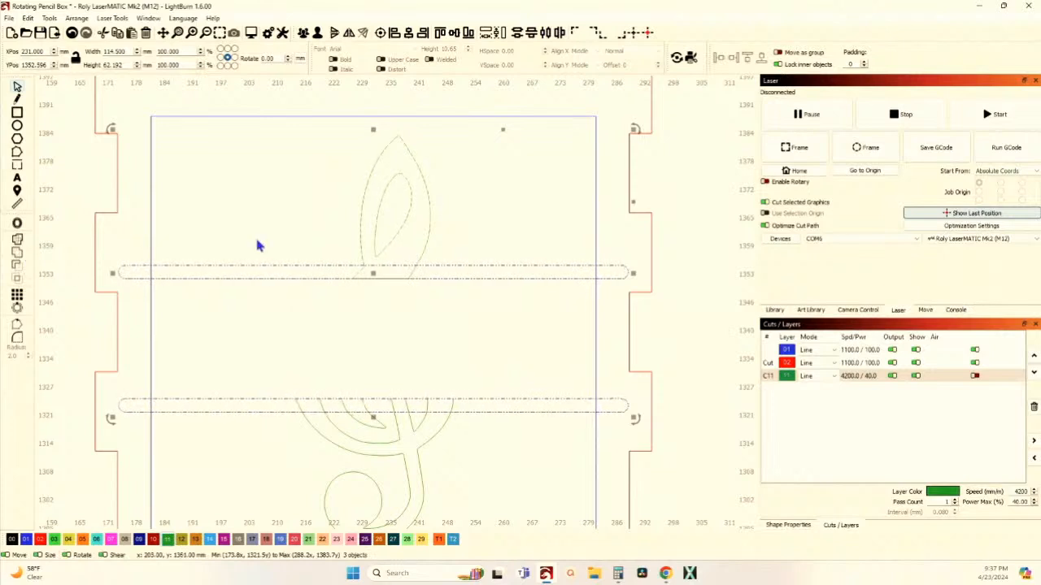
pyautogui.click(359, 247)
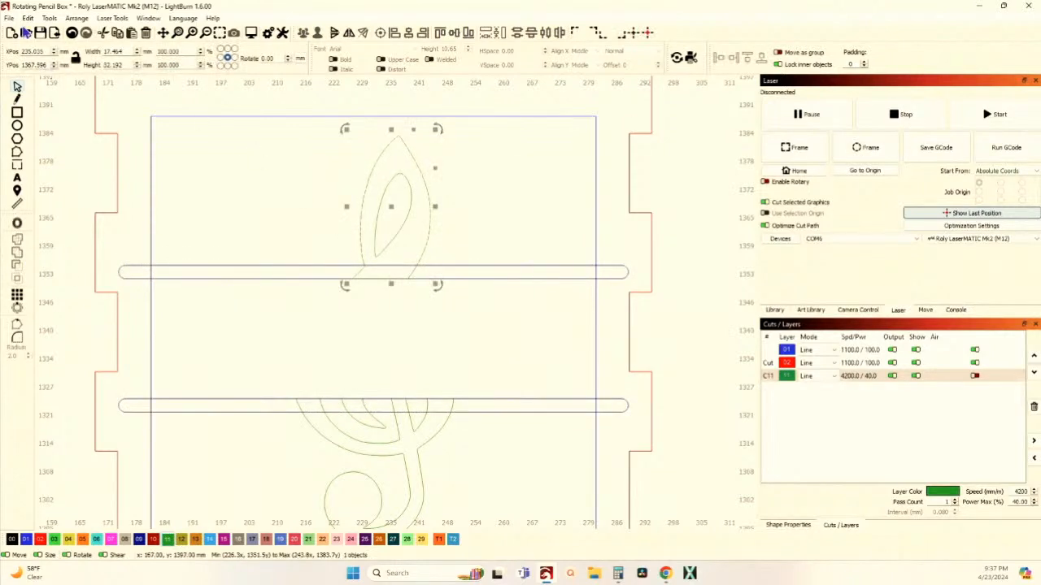
pyautogui.click(28, 17)
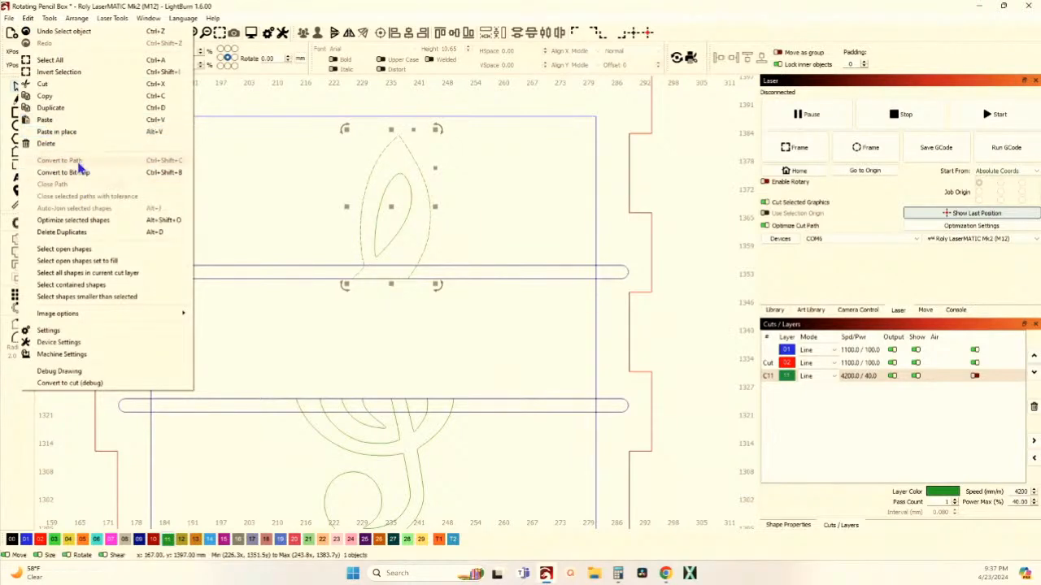
pyautogui.click(260, 187)
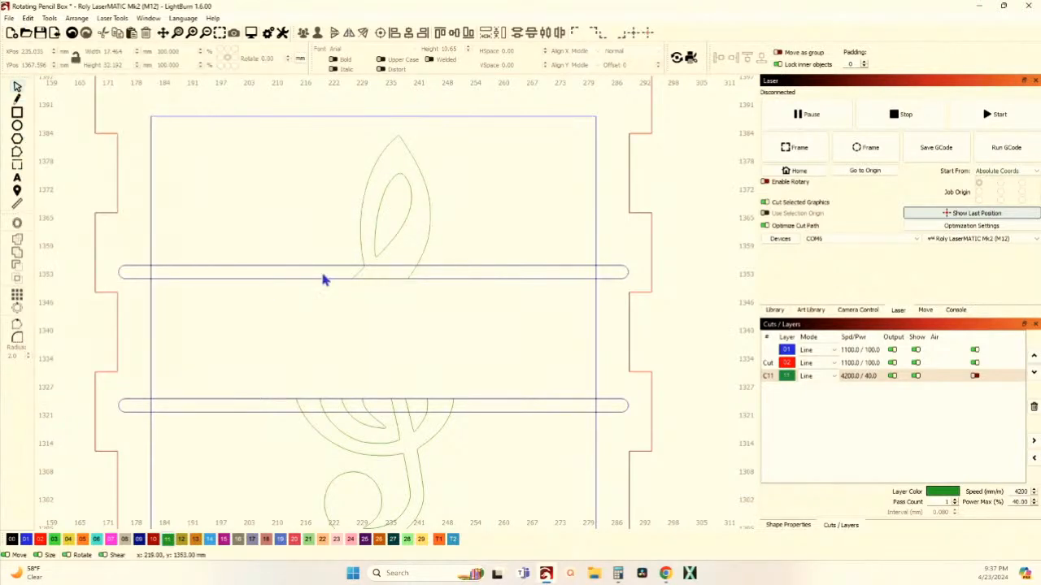
# Unite the closed upper clef outline with the pair of horizontal bars using a Boolean union
pyautogui.scroll(5, 323, 279)
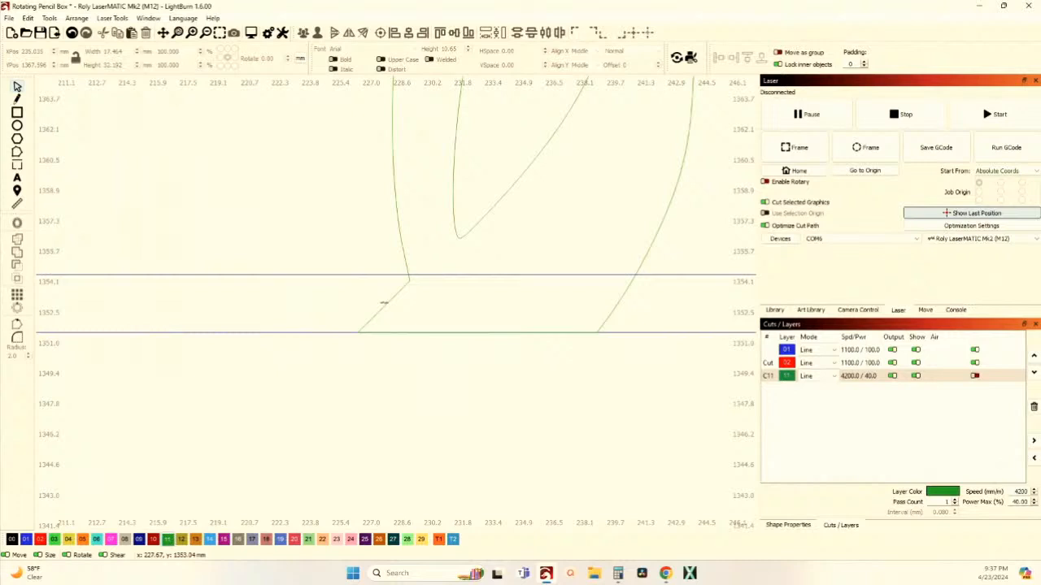
pyautogui.click(386, 305)
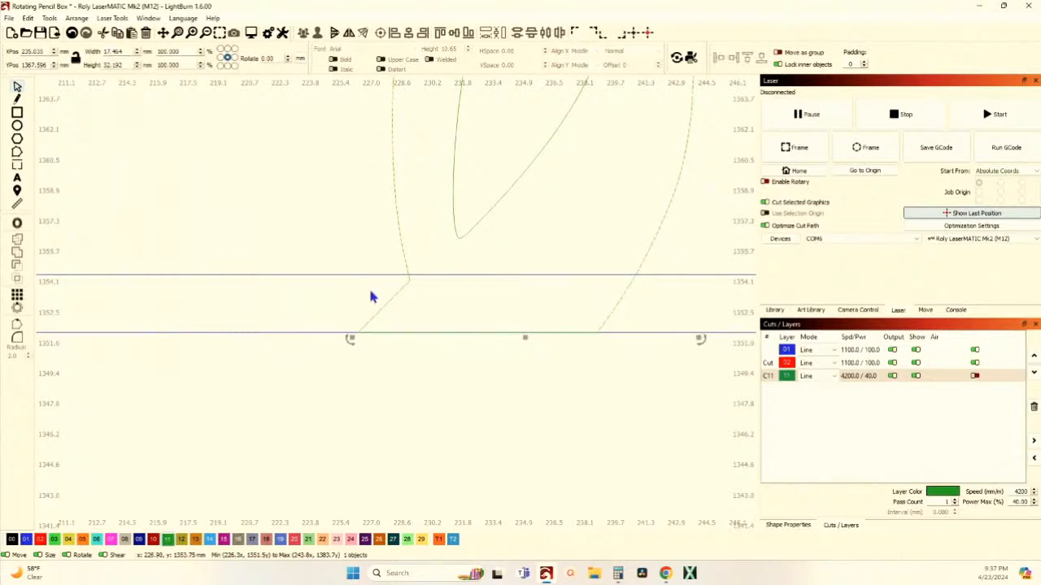
pyautogui.keyDown('shift'); pyautogui.click(357, 274); pyautogui.keyUp('shift')
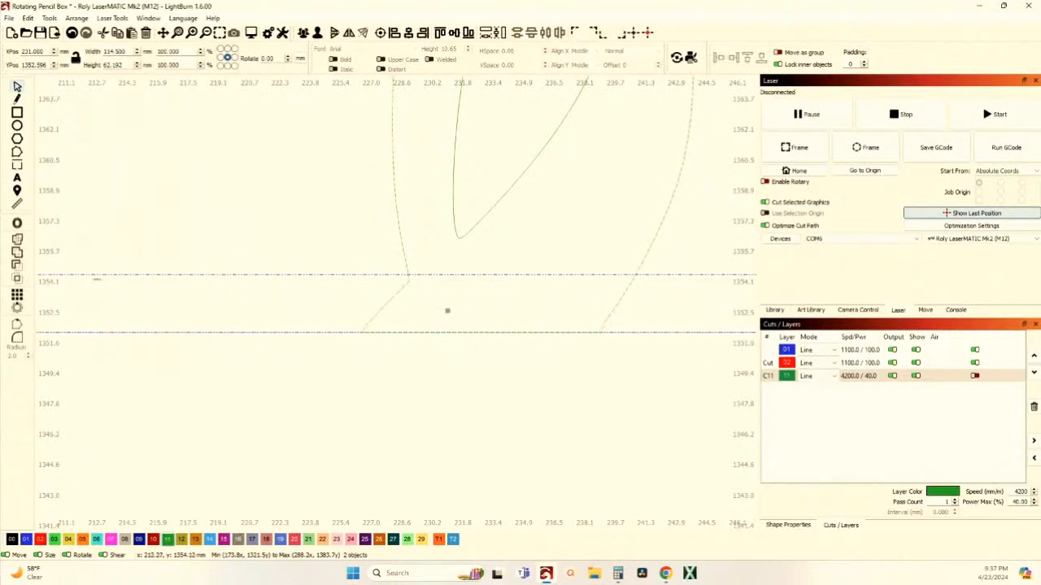
pyautogui.click(17, 263)
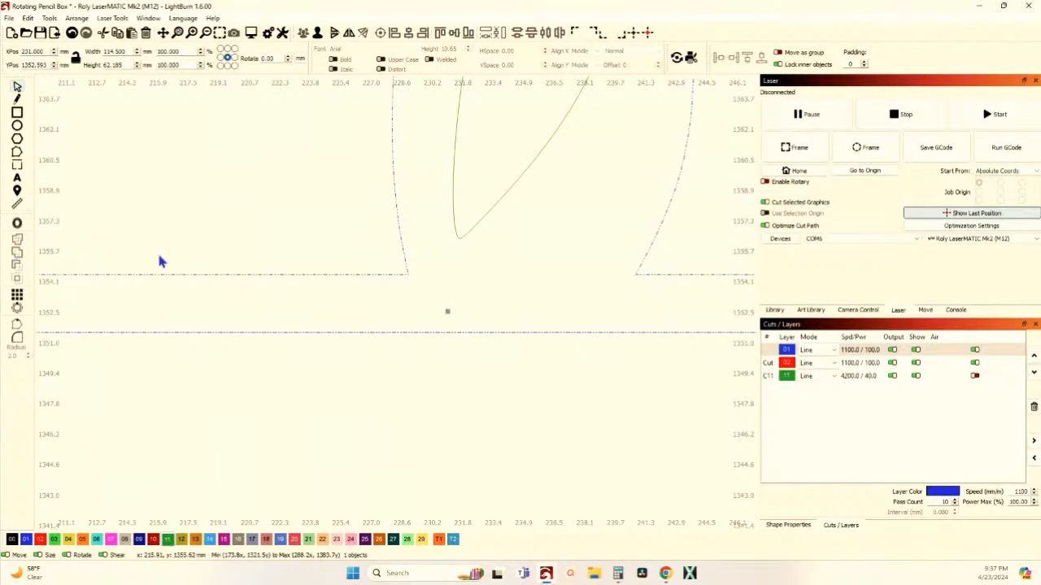
# Move the united bars and upper clef piece 2 mm up, exposing the open upper ends of the lower clef piece
pyautogui.scroll(-8, 158, 256)
pyautogui.scroll(5, 360, 344)
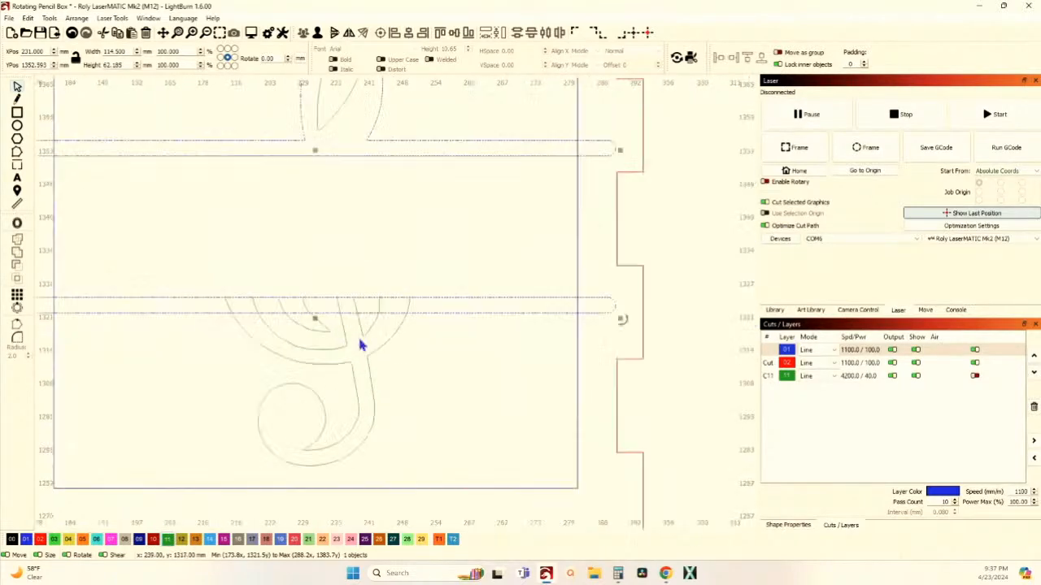
pyautogui.click(310, 352)
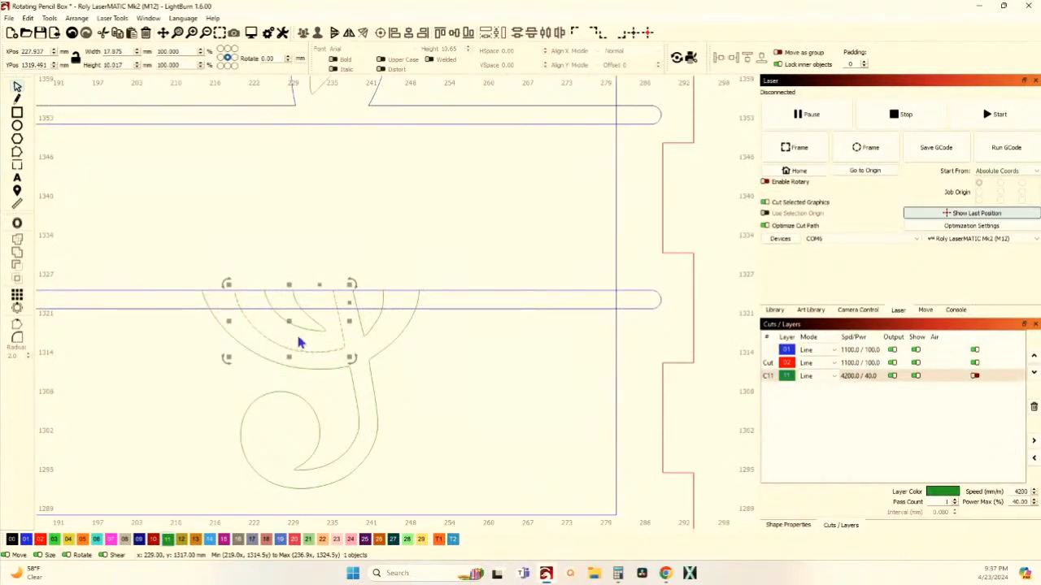
pyautogui.click(300, 343)
pyautogui.click(319, 308)
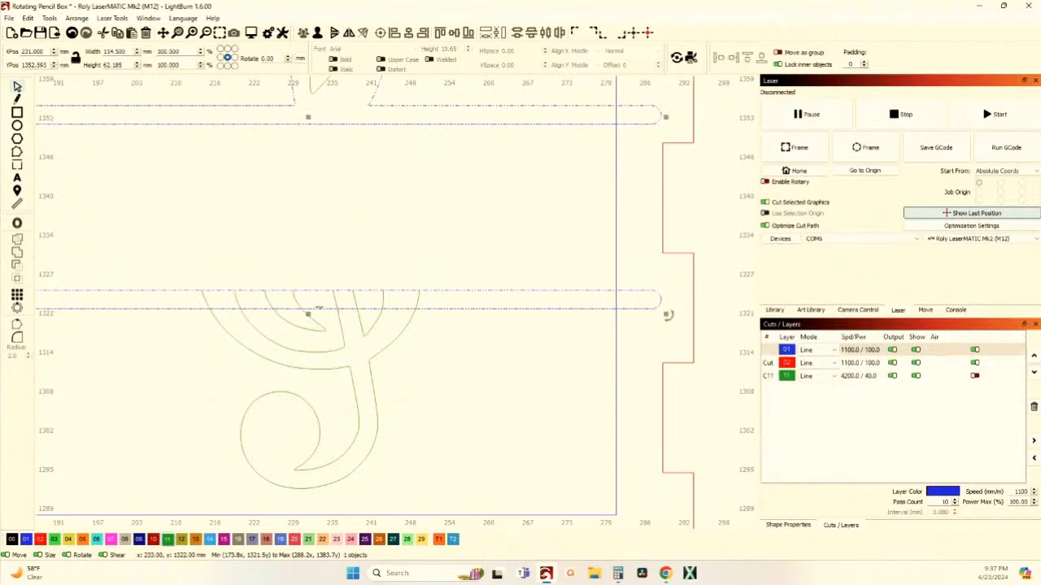
pyautogui.press('Up')
# Draw a straight line joining the two open upper endpoints of the lower clef's leftmost stroke
pyautogui.scroll(3, 277, 315)
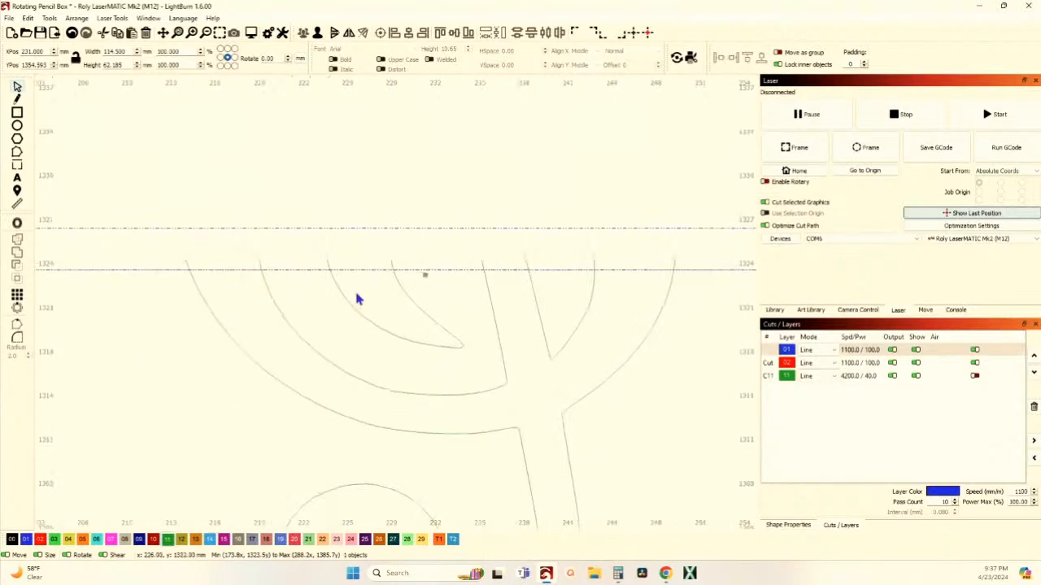
pyautogui.click(17, 98)
pyautogui.click(184, 255)
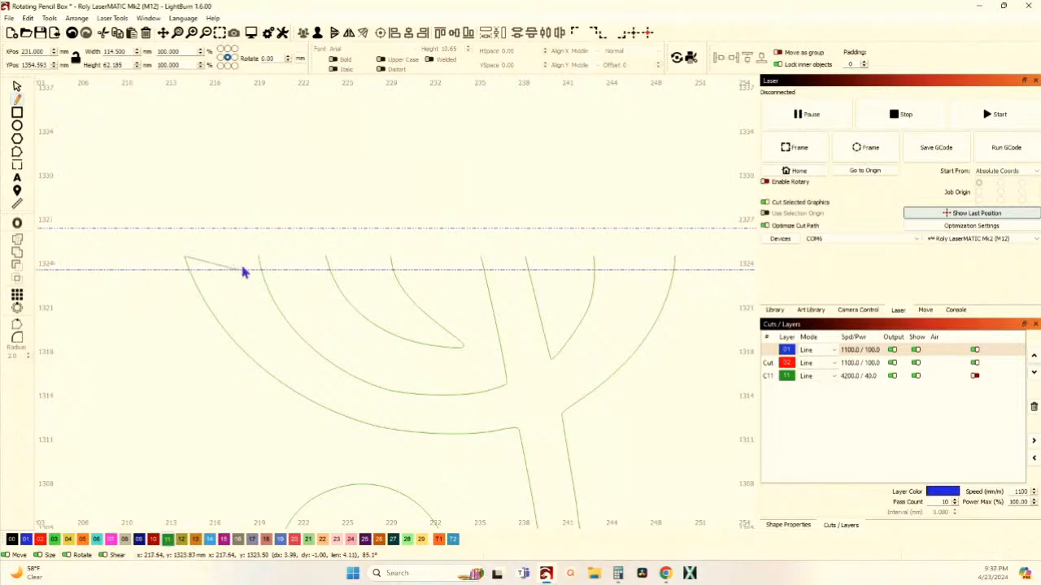
pyautogui.click(259, 256)
pyautogui.rightClick(260, 256)
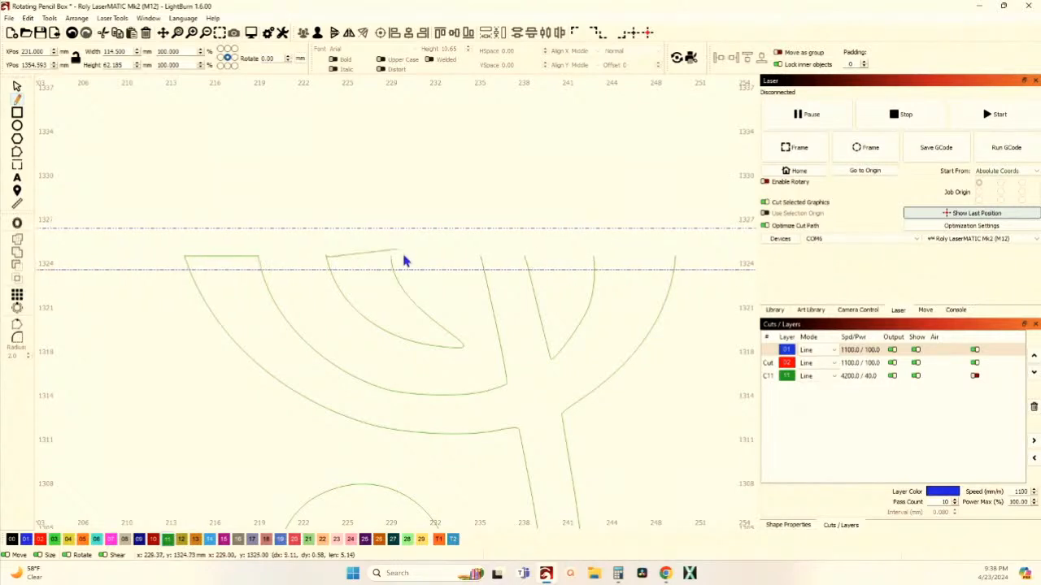
# Draw a straight line closing the open upper end of the small inner crescent of the lower clef
pyautogui.scroll(6, 302, 259)
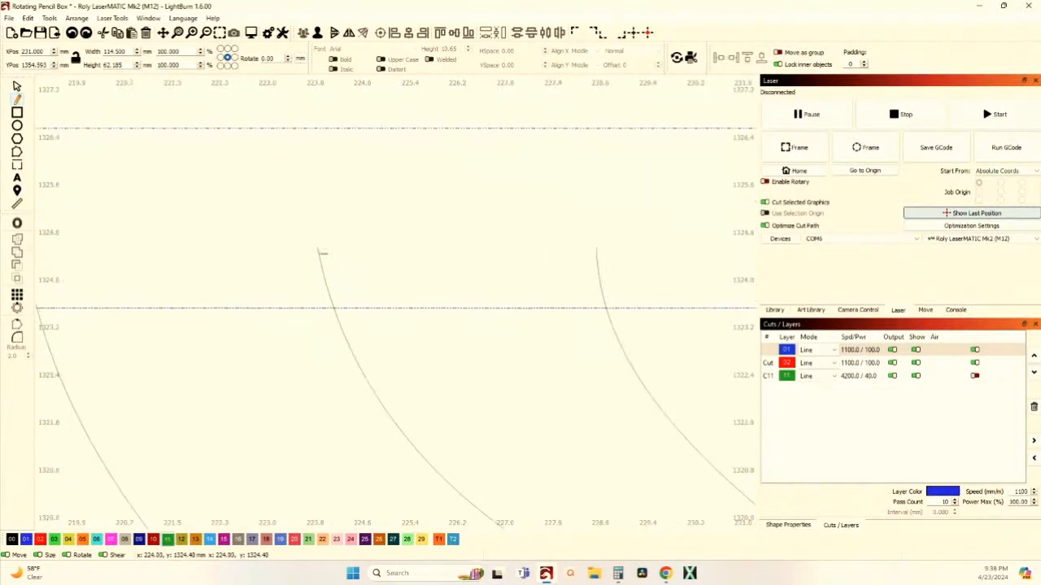
pyautogui.click(319, 250)
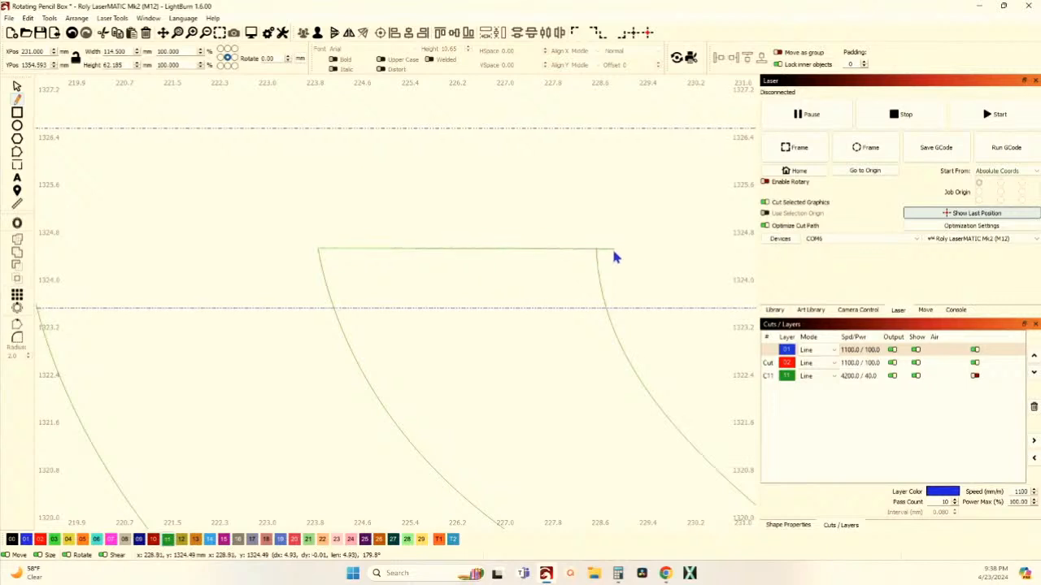
pyautogui.click(597, 250)
pyautogui.rightClick(597, 250)
# Draw a straight line about 3.2 mm long across the open upper end of the clef's slanted stem
pyautogui.scroll(-4, 597, 249)
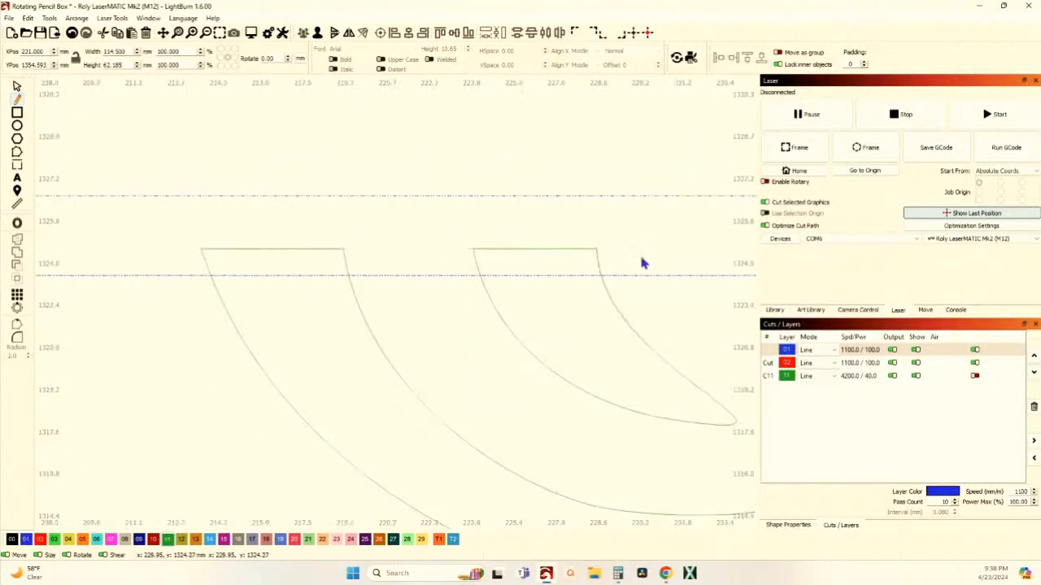
pyautogui.moveTo(641, 257); pyautogui.dragTo(434, 267)
pyautogui.scroll(2, 590, 260)
pyautogui.scroll(1, 590, 260)
pyautogui.moveTo(588, 267); pyautogui.dragTo(435, 275)
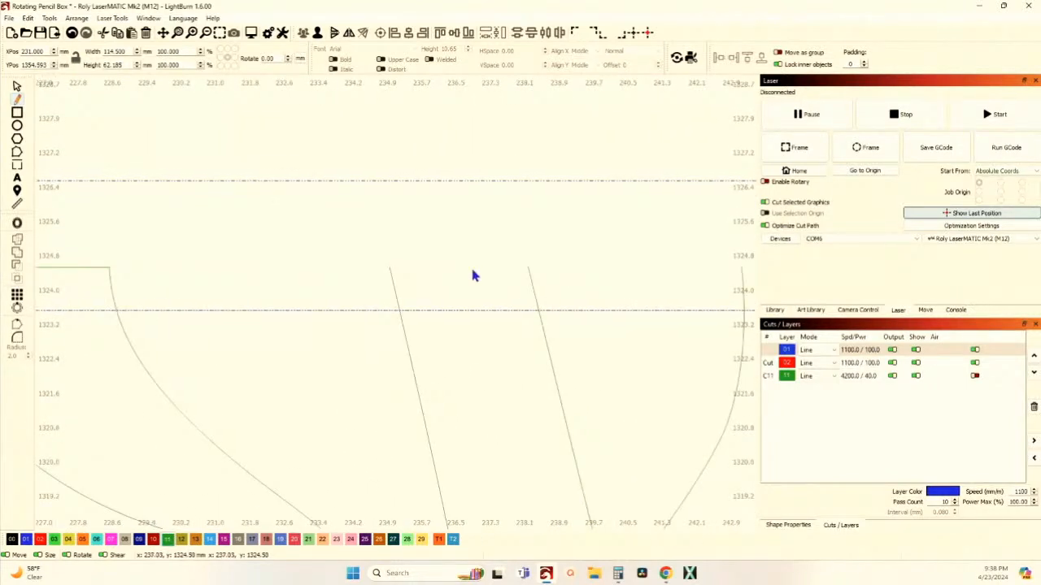
pyautogui.click(389, 268)
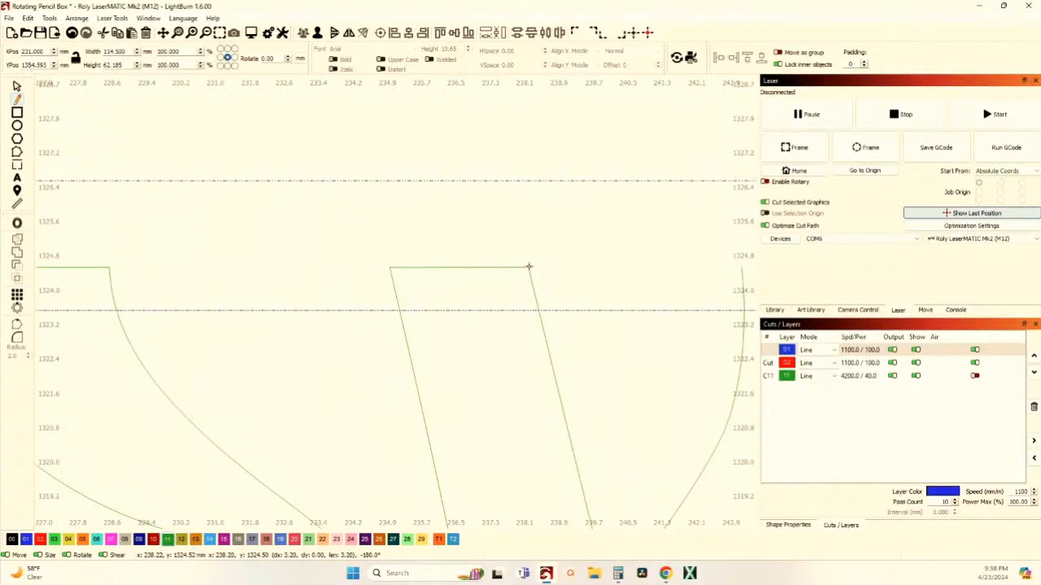
pyautogui.click(529, 268)
pyautogui.press('Escape')
# Draw a straight line joining the two open upper endpoints of the lower clef's rightmost stroke
pyautogui.scroll(-3, 552, 303)
pyautogui.moveTo(595, 303); pyautogui.dragTo(398, 317)
pyautogui.moveTo(558, 309); pyautogui.dragTo(391, 324)
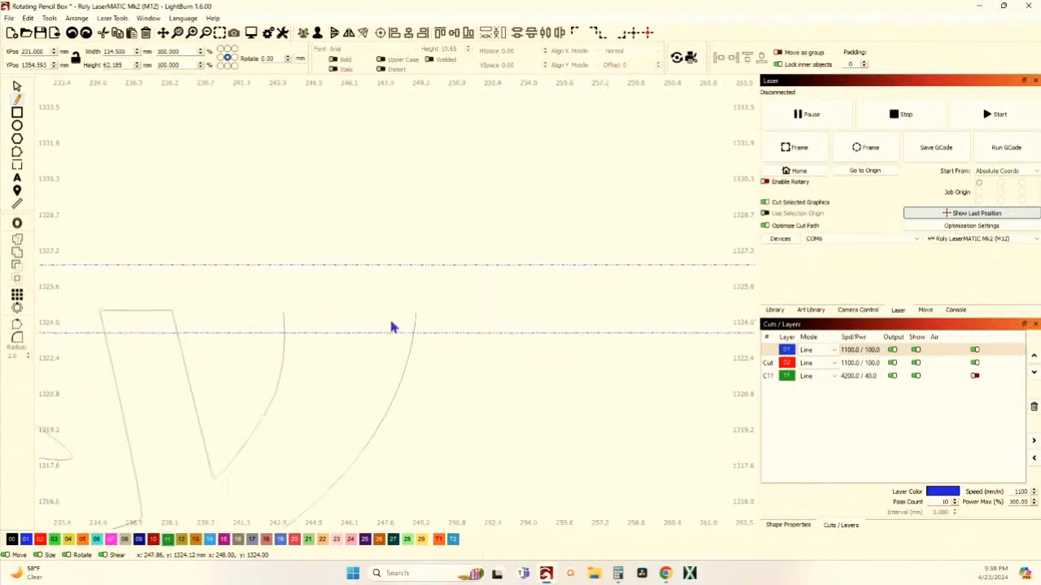
pyautogui.click(283, 311)
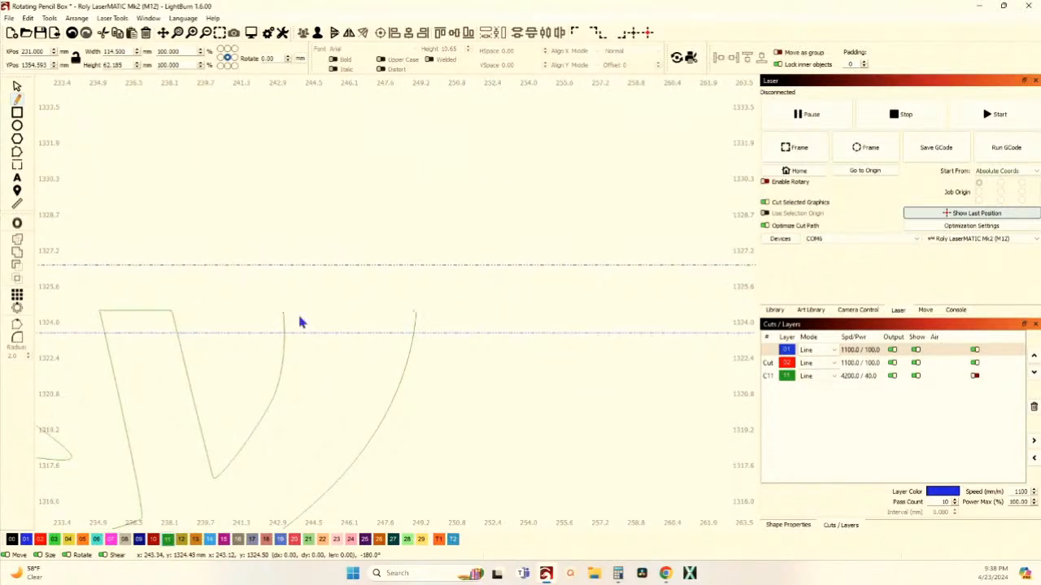
pyautogui.click(414, 311)
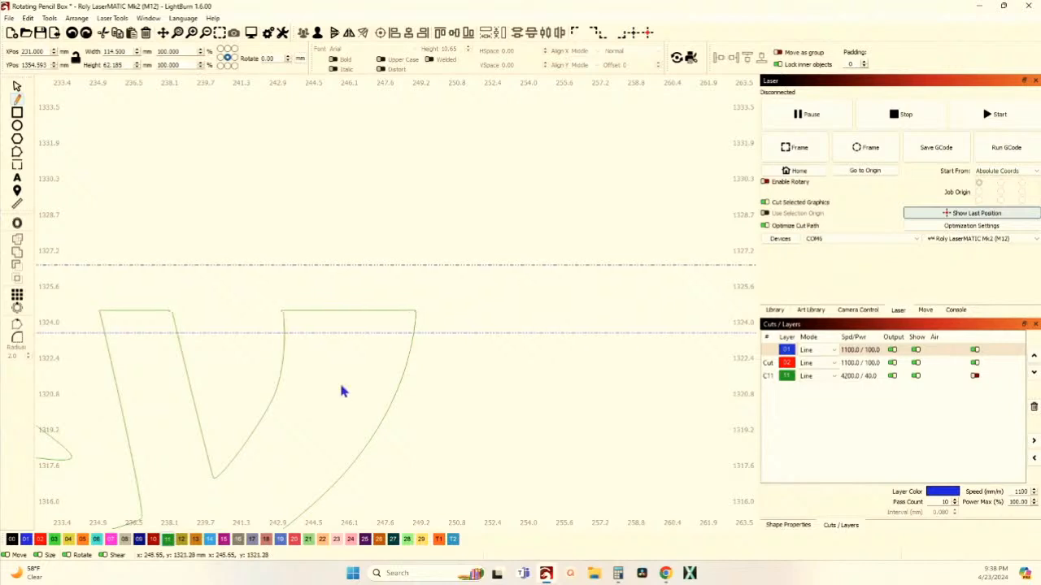
# Join the leftmost closing line to the inner curve of the lower clef by merging their end nodes in node editing
pyautogui.scroll(-2, 483, 244)
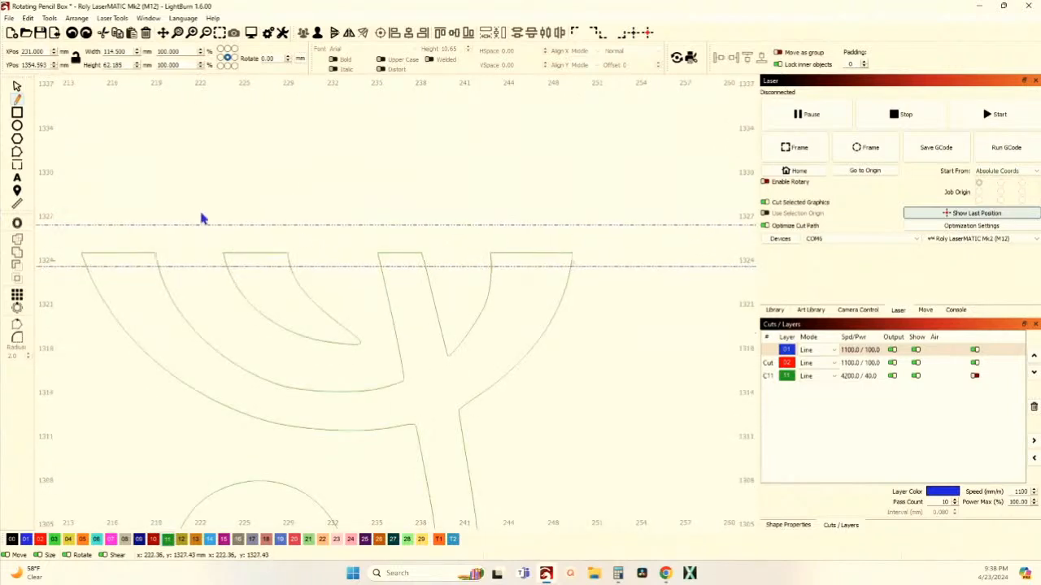
pyautogui.click(17, 85)
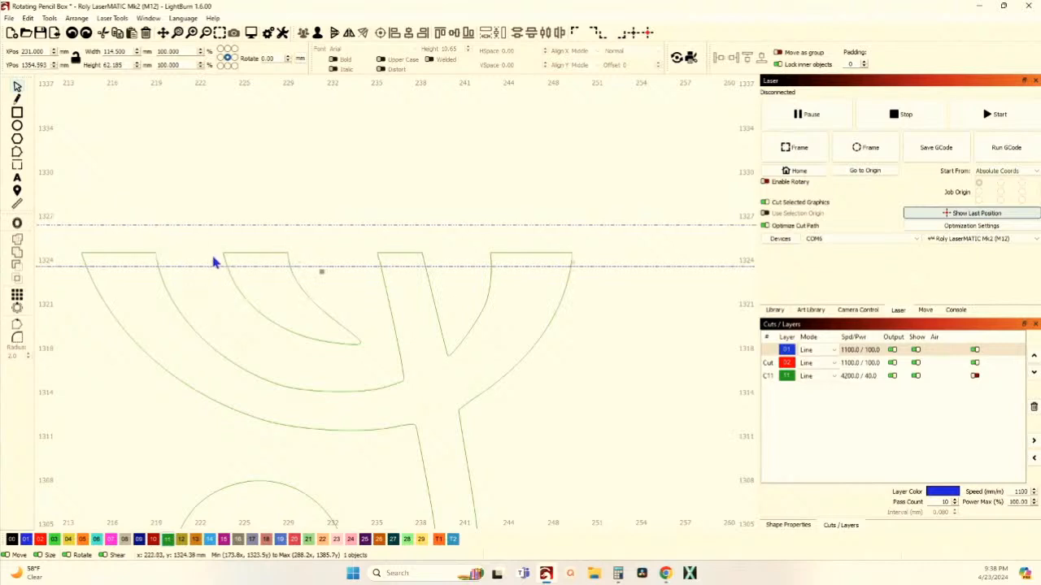
pyautogui.click(257, 315)
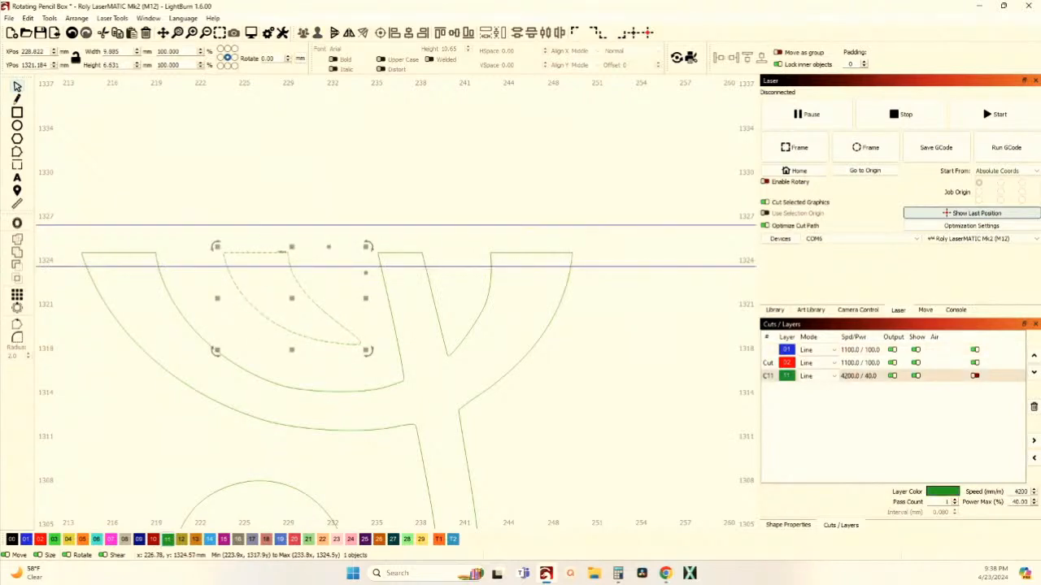
pyautogui.click(152, 312)
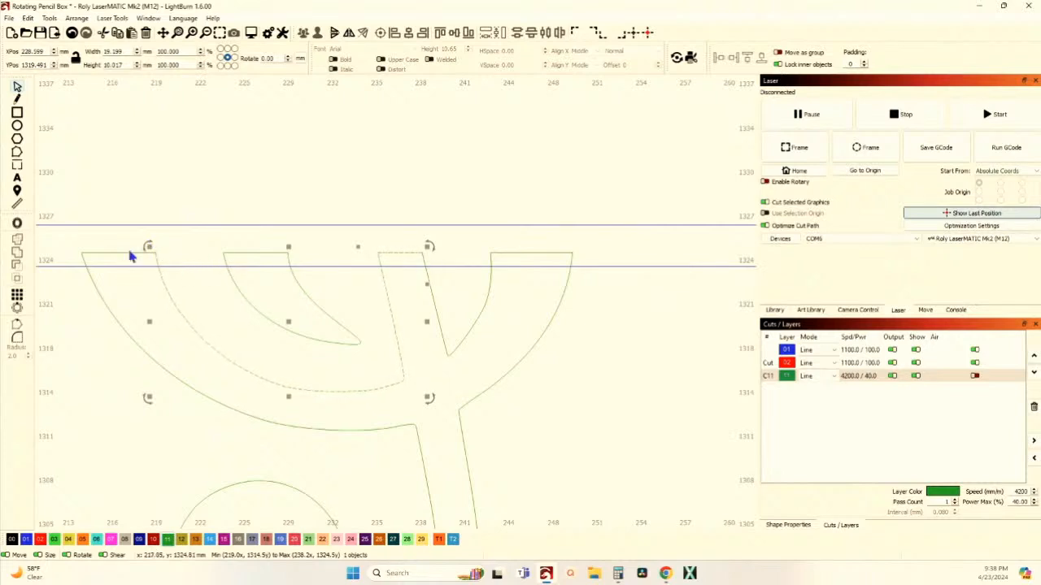
pyautogui.click(17, 152)
pyautogui.scroll(8, 143, 248)
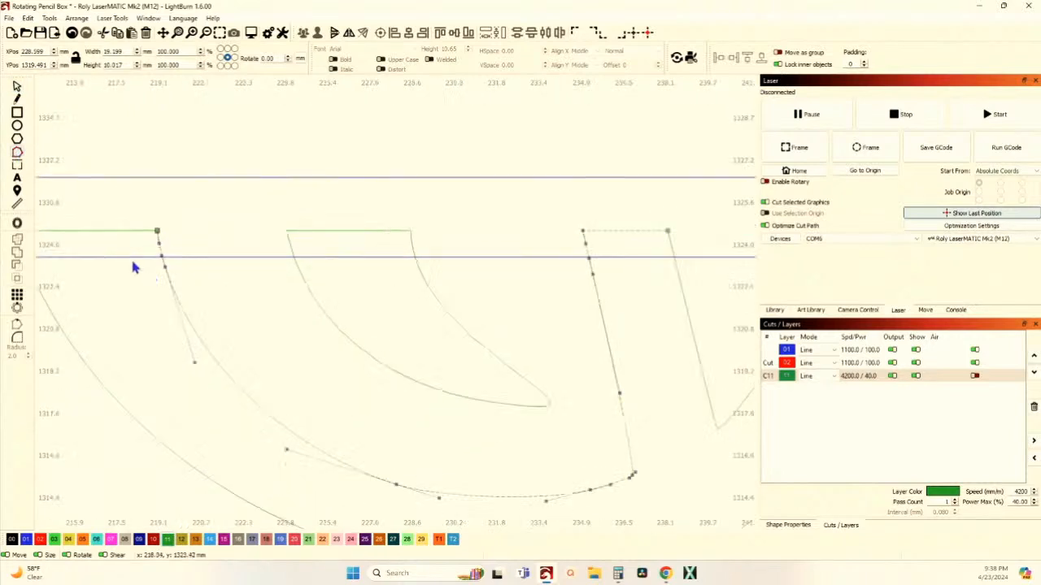
pyautogui.moveTo(174, 240); pyautogui.dragTo(378, 286)
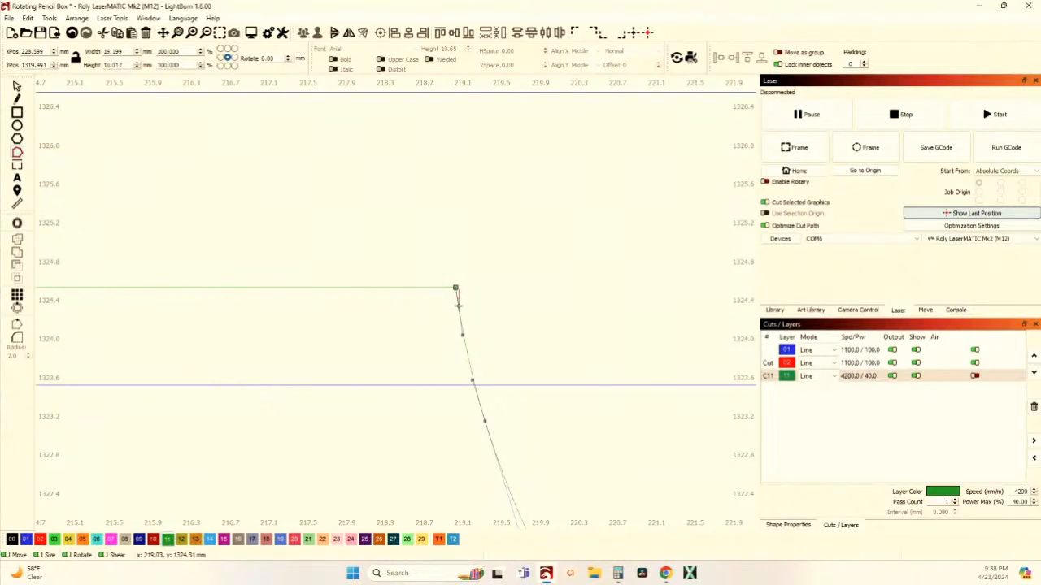
pyautogui.click(455, 287)
# Merge the end nodes at the stem's upper right corner to connect the V-shaped inner curve to the clef outline
pyautogui.scroll(-10, 397, 363)
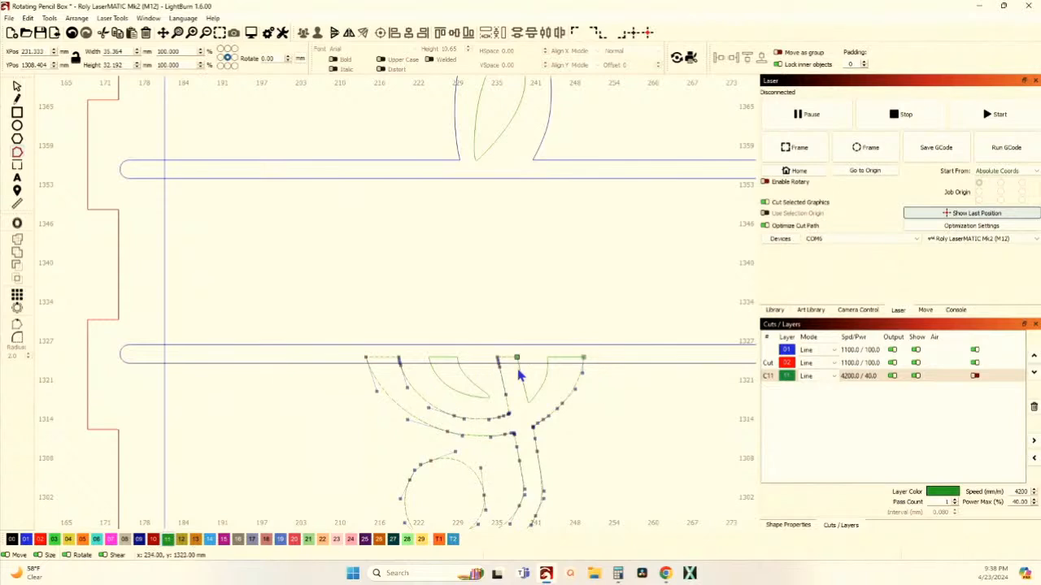
pyautogui.scroll(6, 520, 376)
pyautogui.moveTo(493, 326)
pyautogui.mouseDown()
pyautogui.moveTo(494, 337)
pyautogui.moveTo(492, 325)
pyautogui.mouseUp()
pyautogui.scroll(-6, 491, 326)
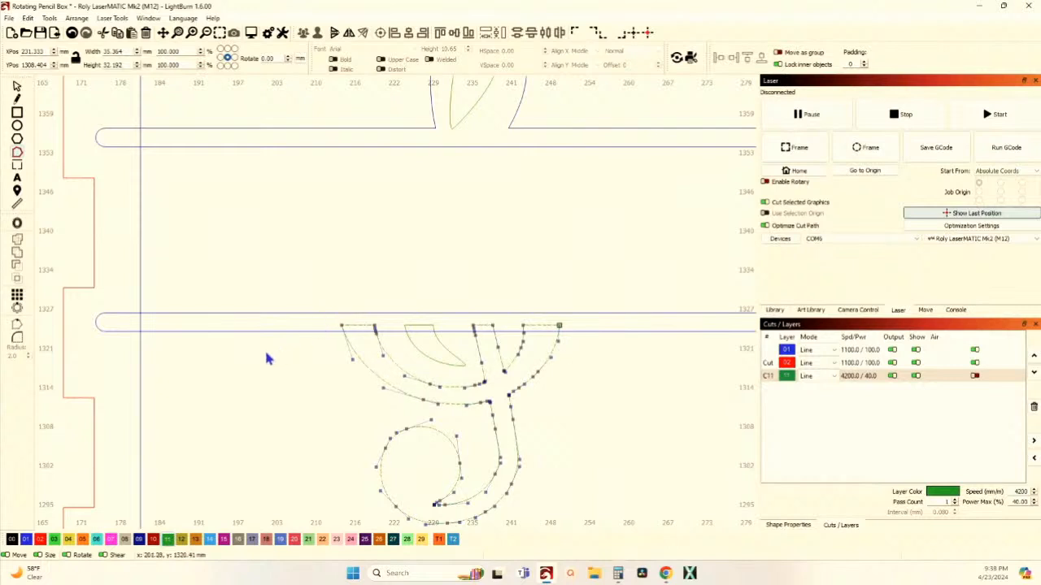
# Unite the closed lower clef outline with the horizontal bars using a Boolean union
pyautogui.click(17, 86)
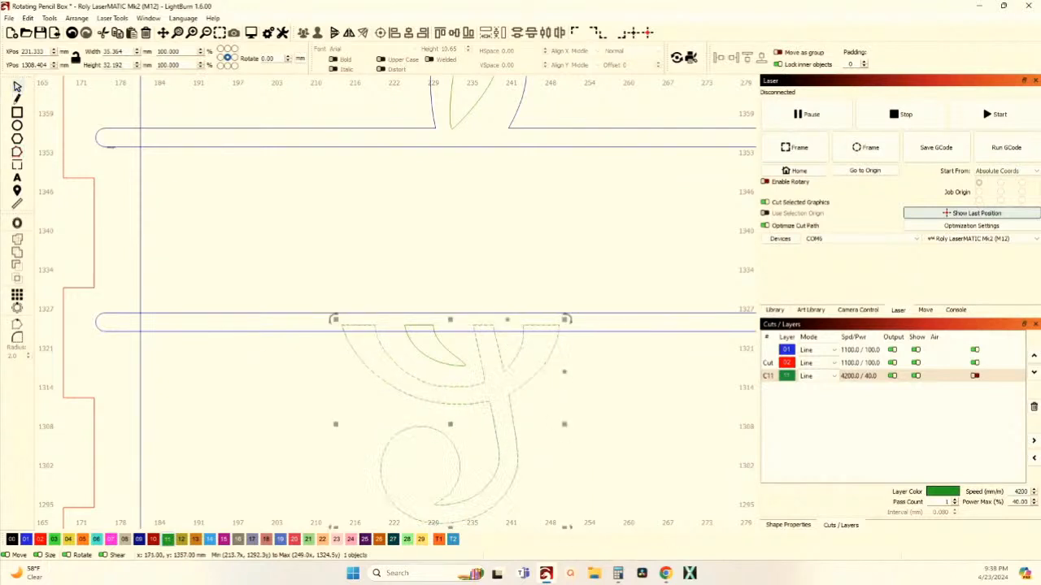
pyautogui.keyDown('shift'); pyautogui.click(258, 329); pyautogui.keyUp('shift')
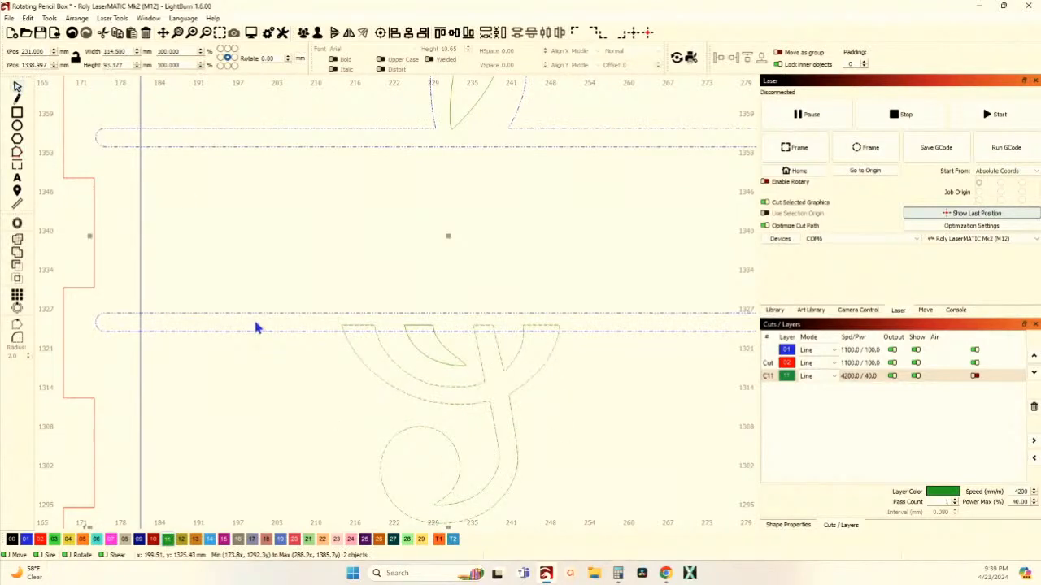
pyautogui.click(19, 253)
pyautogui.click(212, 261)
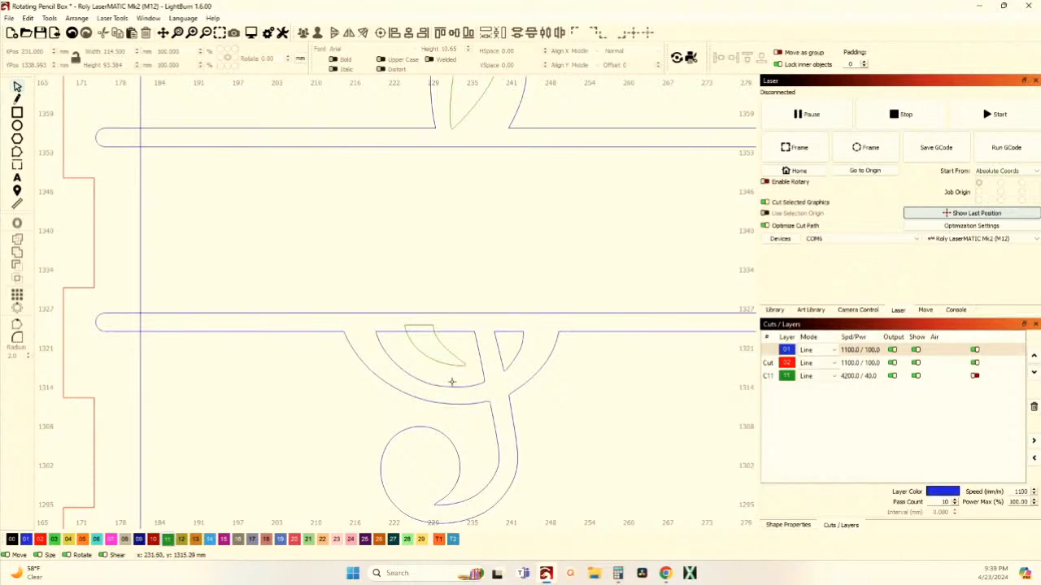
# Unite the small inner crescent with the bars and lower clef shape using a Boolean union
pyautogui.click(457, 387)
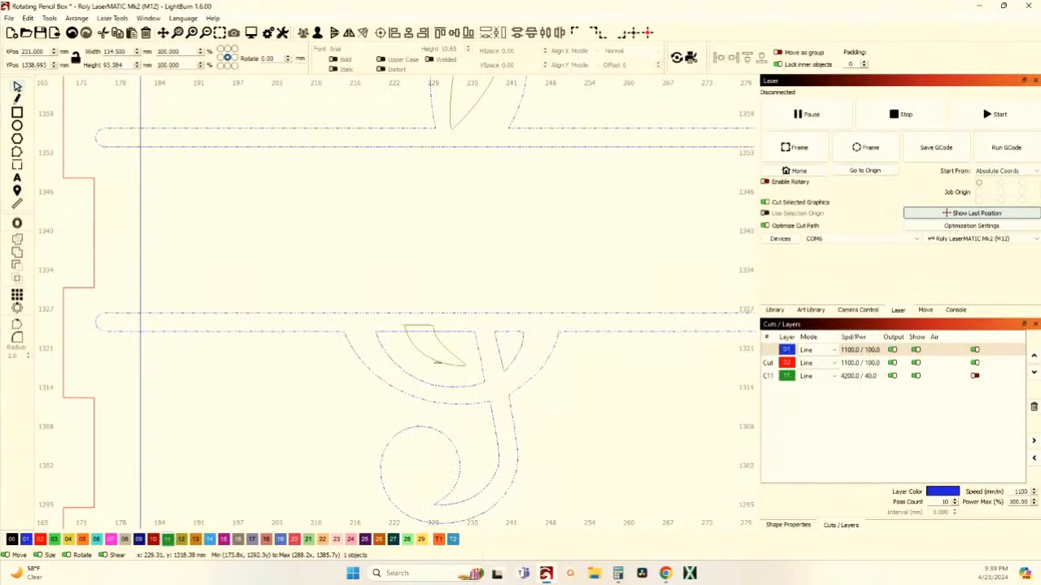
pyautogui.keyDown('shift'); pyautogui.click(437, 357); pyautogui.keyUp('shift')
pyautogui.click(18, 253)
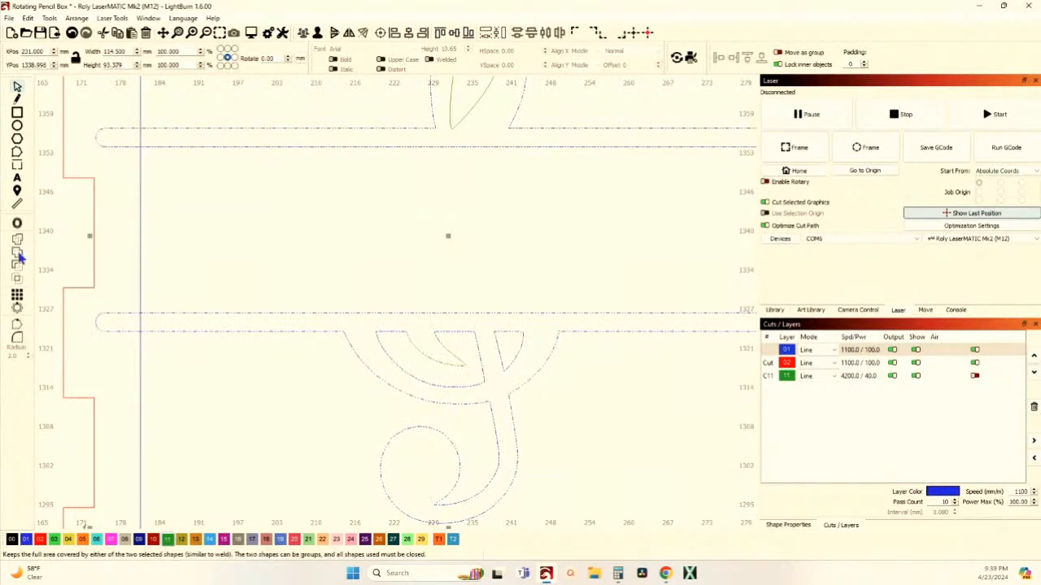
pyautogui.click(178, 254)
pyautogui.scroll(-3, 178, 252)
pyautogui.moveTo(240, 257); pyautogui.dragTo(310, 302)
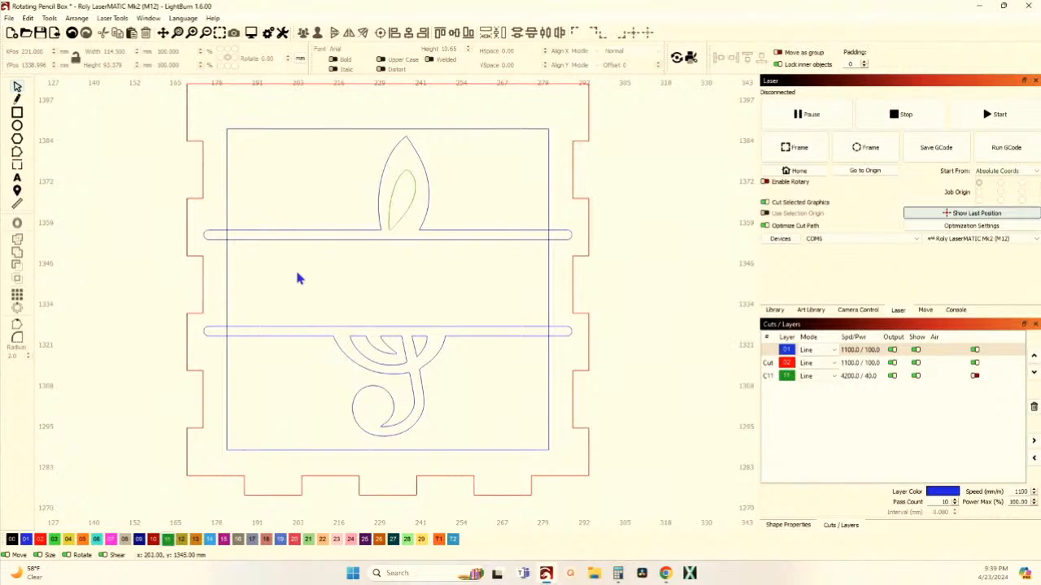
# Subtract the combined bars and treble clef shape from the 100 mm square using Boolean subtraction
pyautogui.click(318, 332)
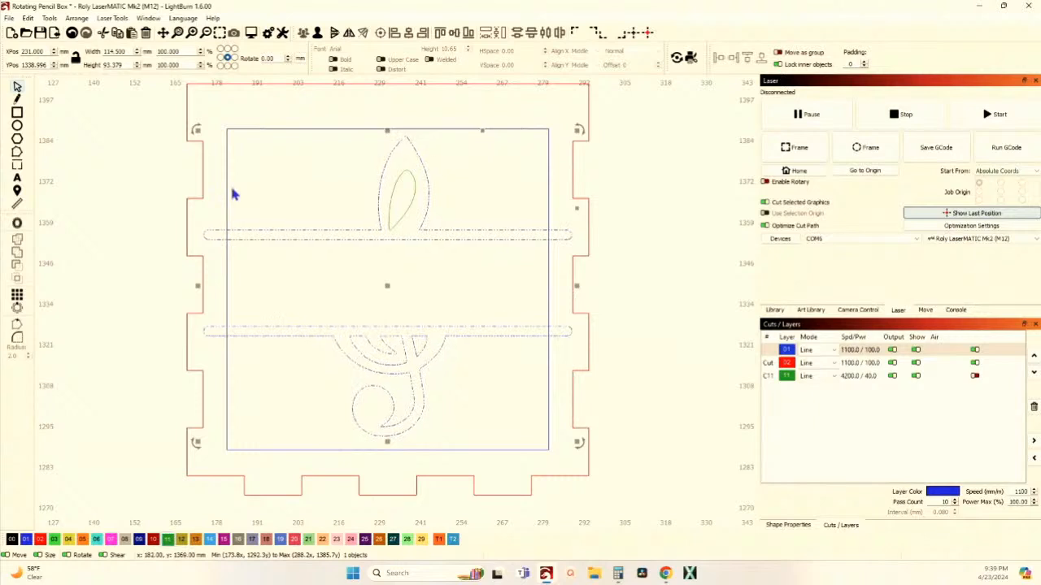
pyautogui.click(258, 133)
pyautogui.click(257, 129)
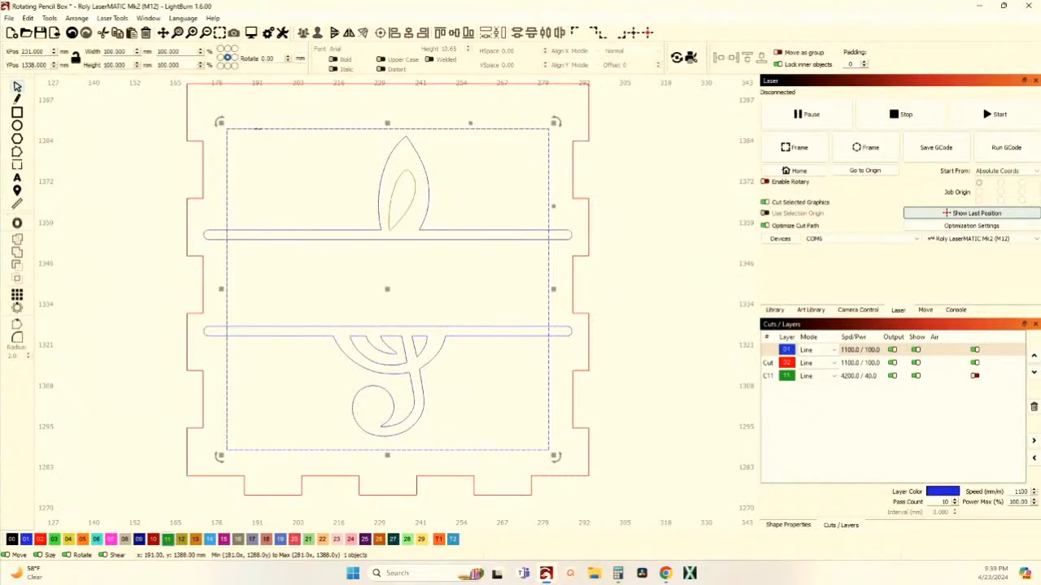
pyautogui.keyDown('shift'); pyautogui.click(286, 232); pyautogui.keyUp('shift')
pyautogui.click(16, 278)
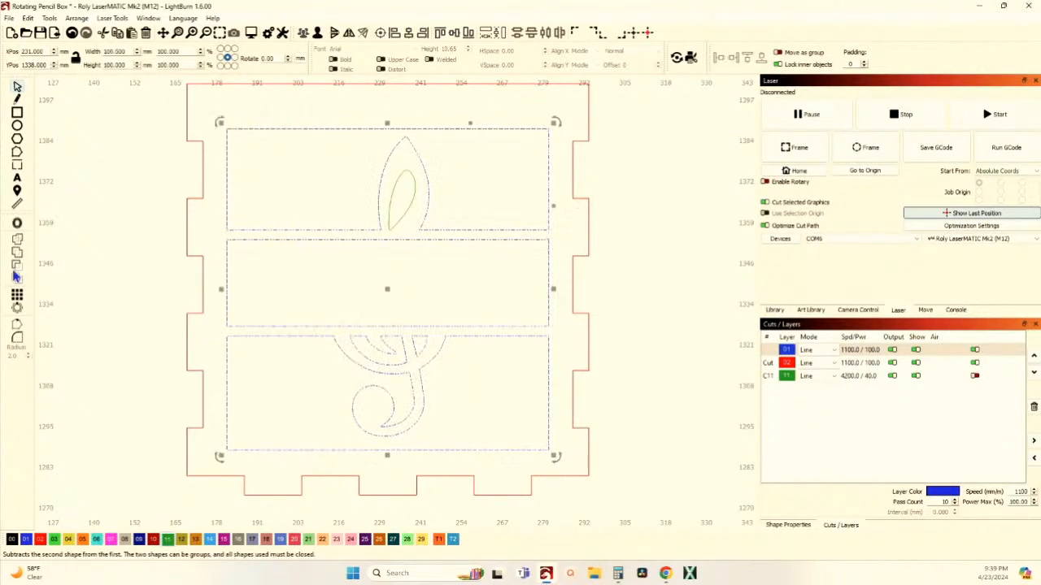
pyautogui.click(86, 269)
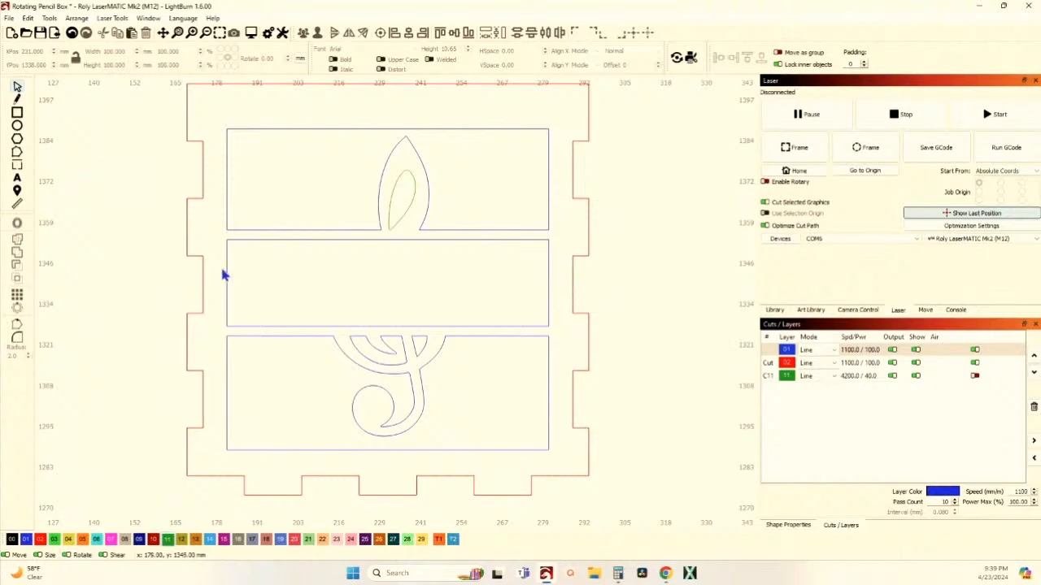
# Examine the finished HOBO name panels elsewhere in the workspace as a reference for the lettering
pyautogui.scroll(-5, 286, 257)
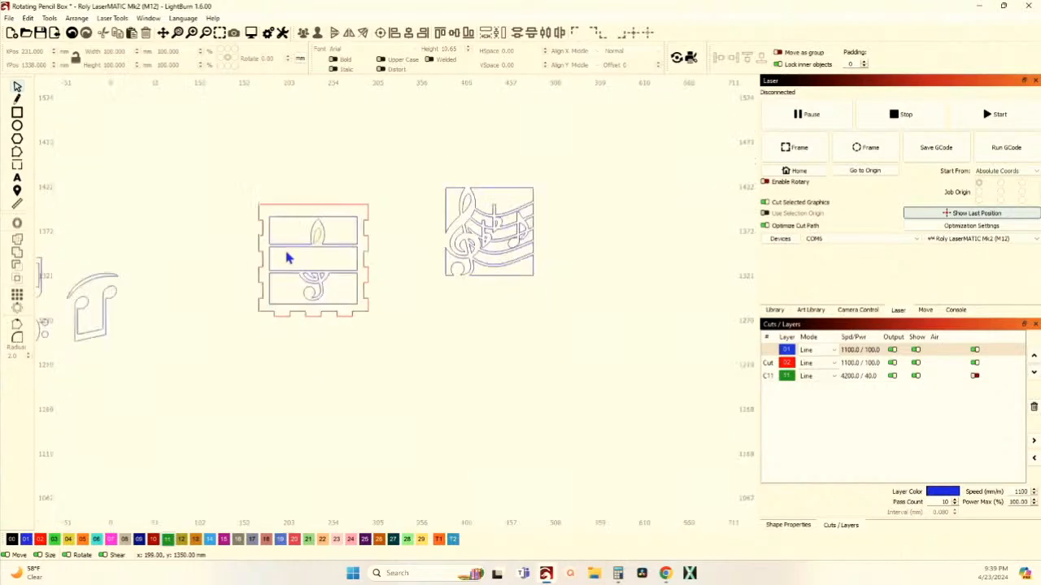
pyautogui.scroll(-2, 597, 526)
pyautogui.scroll(7, 578, 487)
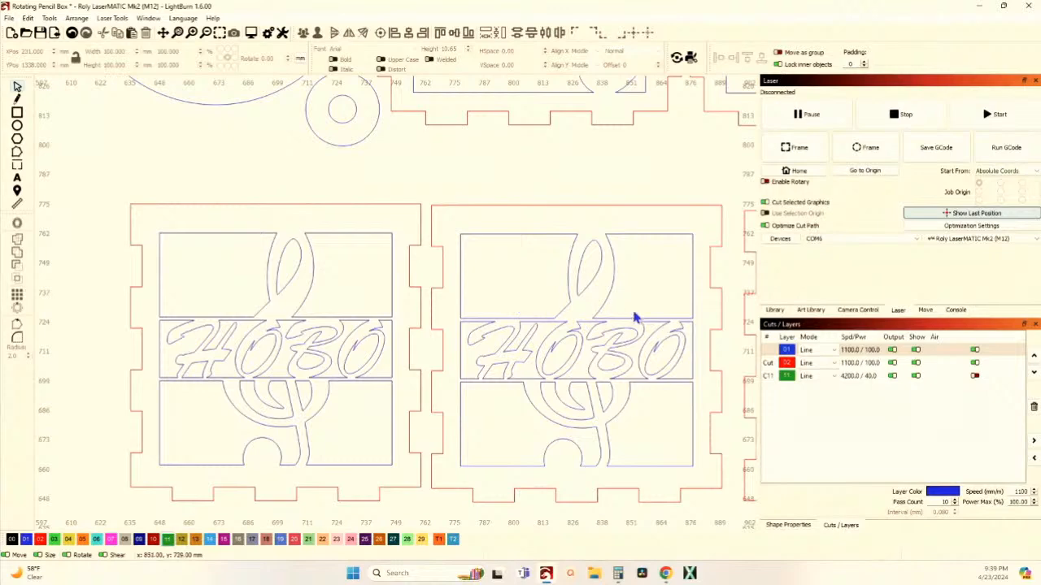
pyautogui.scroll(-5, 597, 341)
pyautogui.scroll(3, 476, 290)
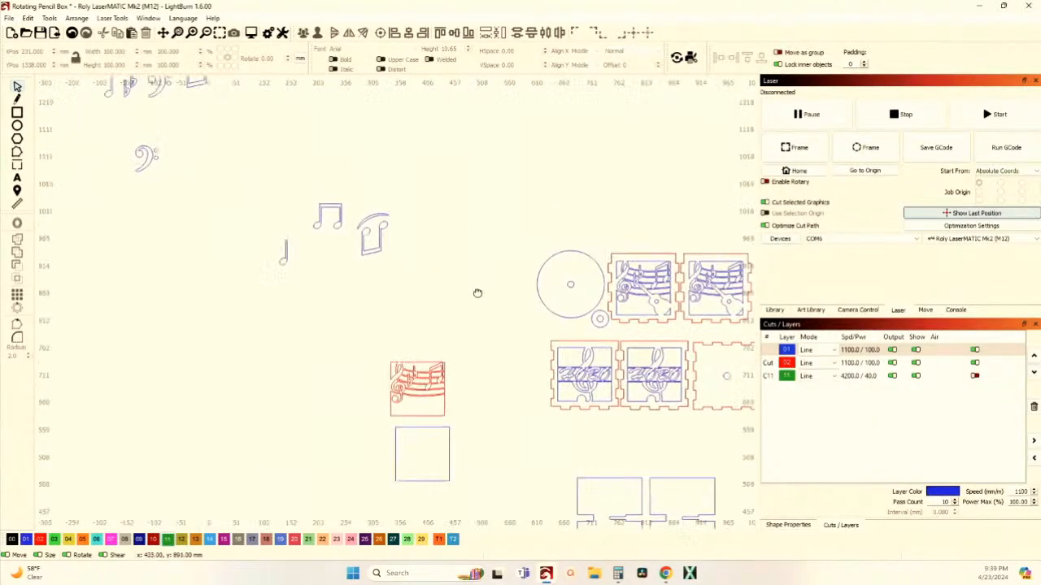
pyautogui.scroll(8, 499, 225)
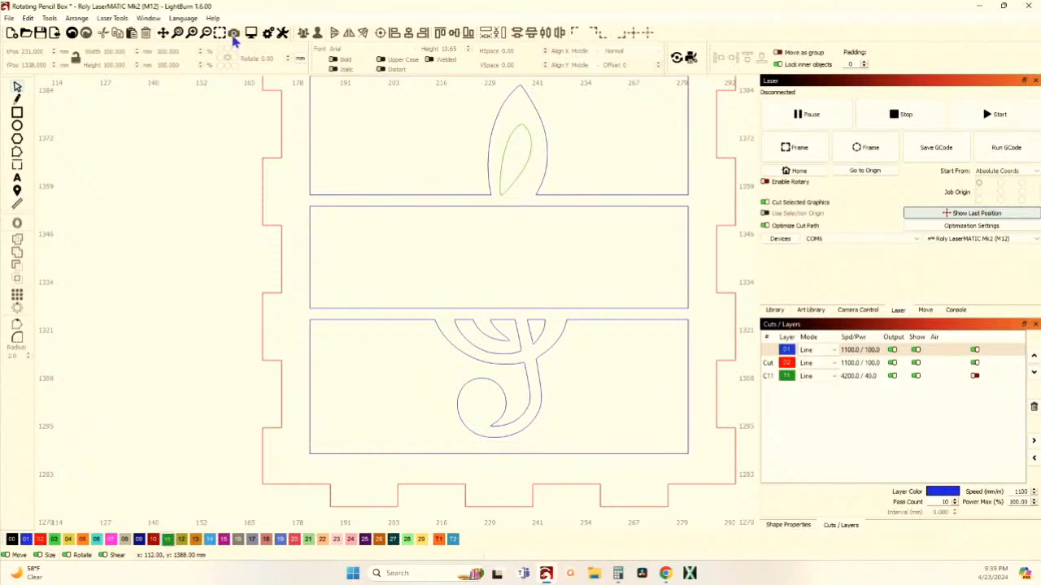
# Add the upper-case text HOBO in Brush Script MT inside the panel's middle band
pyautogui.click(17, 178)
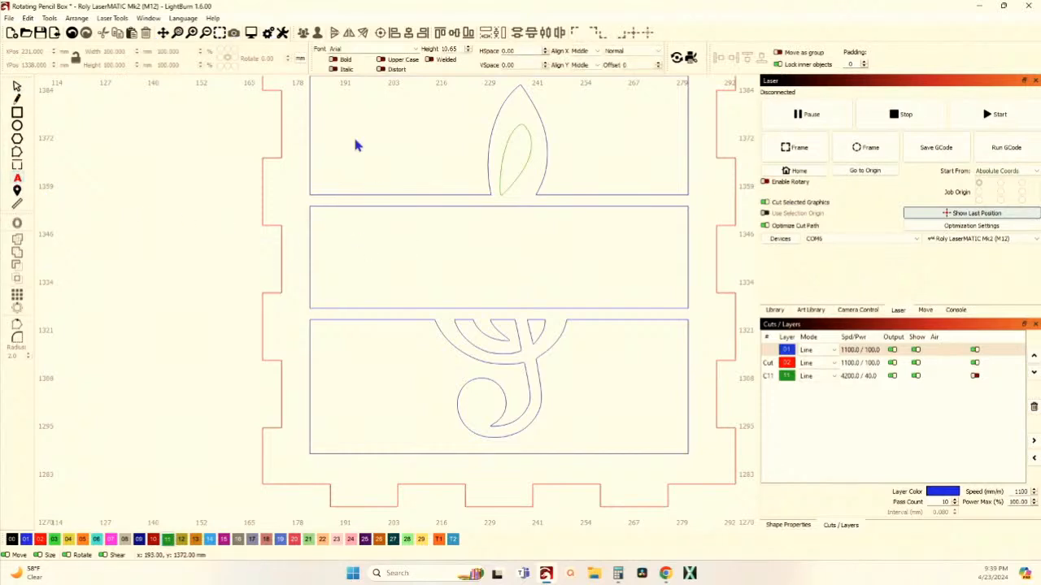
pyautogui.click(381, 59)
pyautogui.click(417, 49)
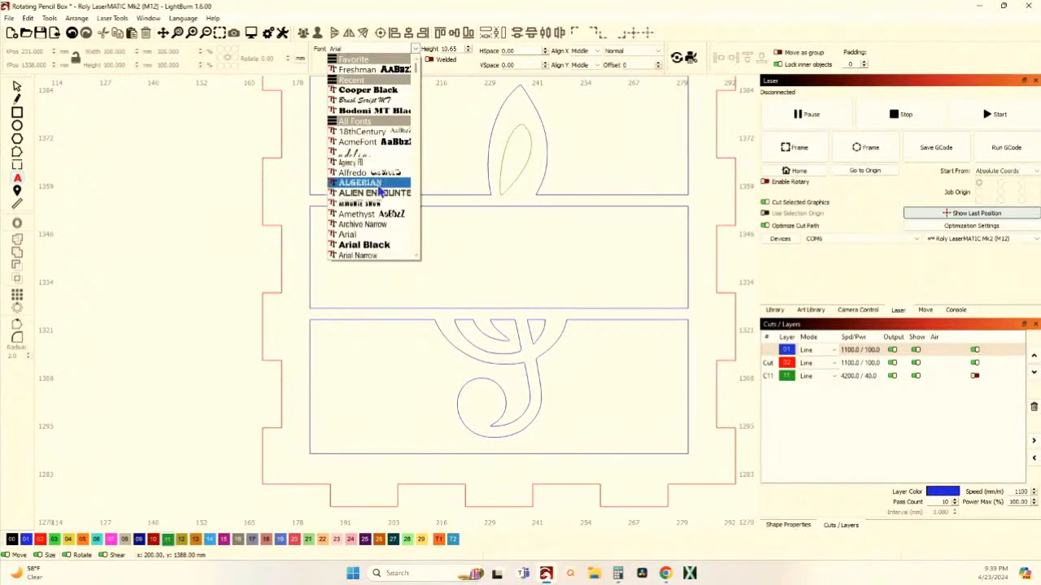
pyautogui.click(375, 101)
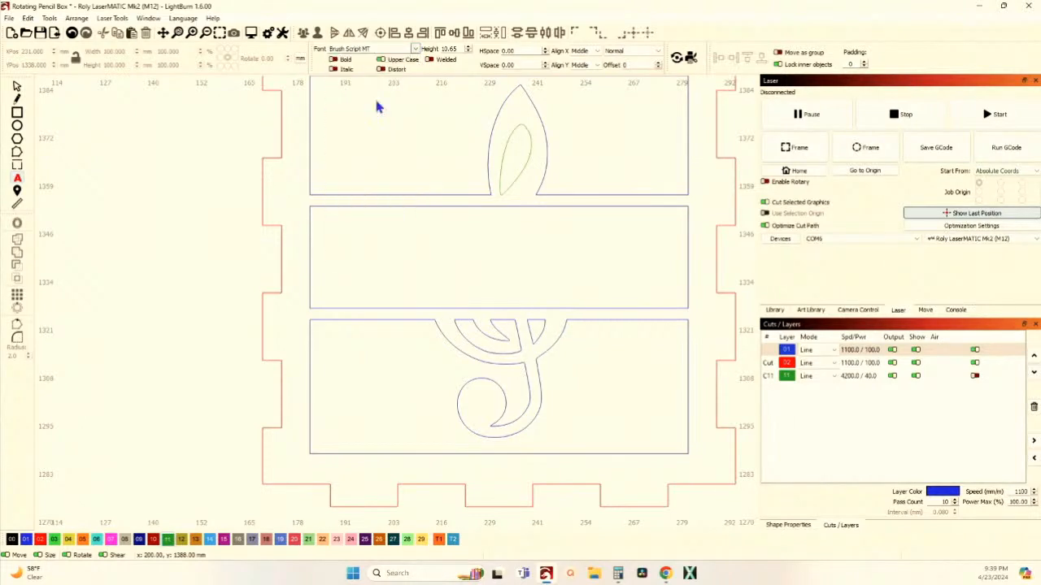
pyautogui.click(492, 259)
pyautogui.write('HOBO')
pyautogui.scroll(1, 594, 275)
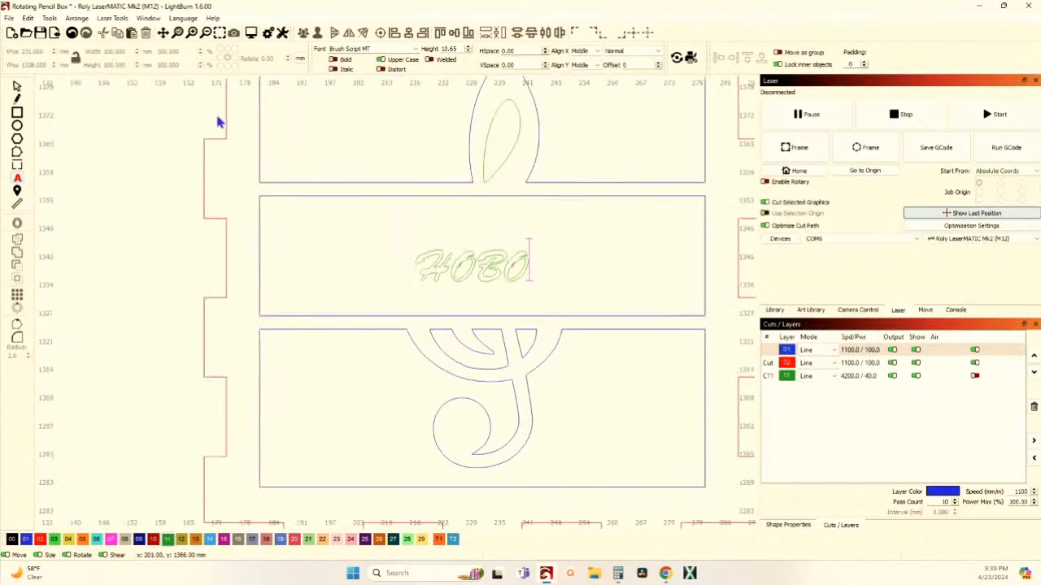
pyautogui.click(16, 86)
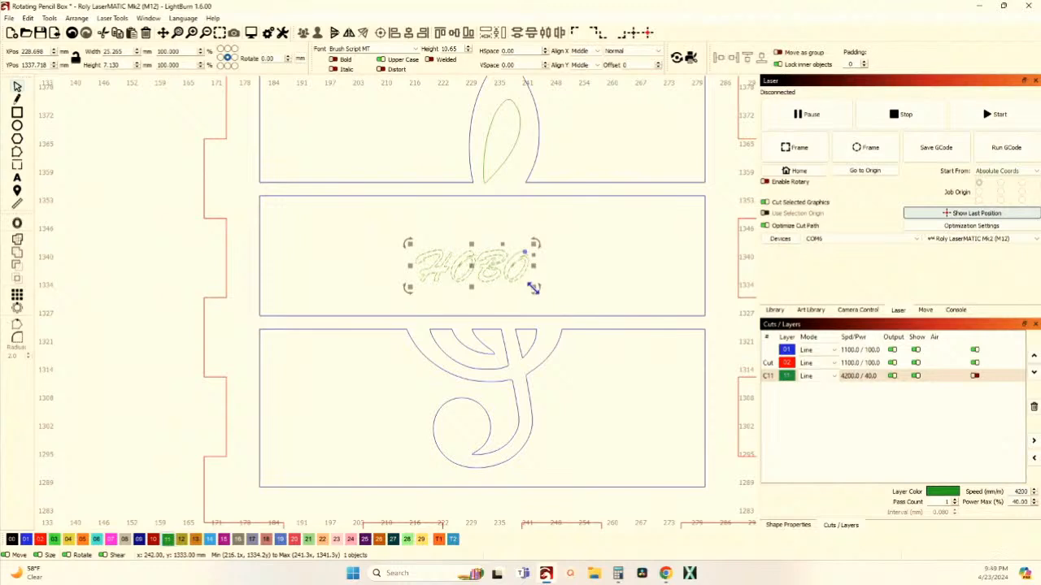
# Enlarge the HOBO text to about 80.6 mm wide, centring it on the panel and nudging it up within the middle band
pyautogui.moveTo(533, 288); pyautogui.dragTo(571, 312)
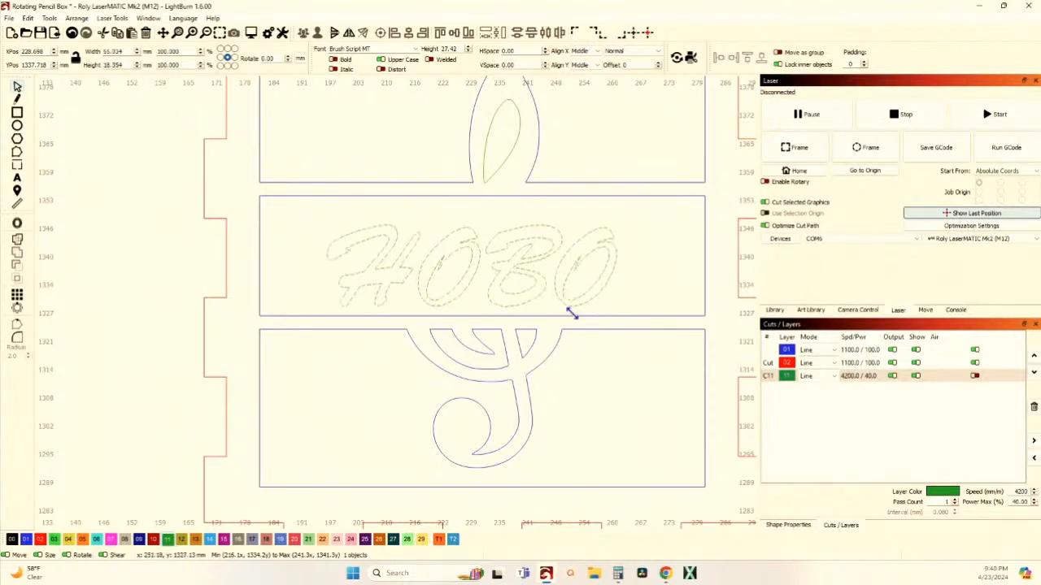
pyautogui.keyDown('shift'); pyautogui.click(449, 196); pyautogui.keyUp('shift')
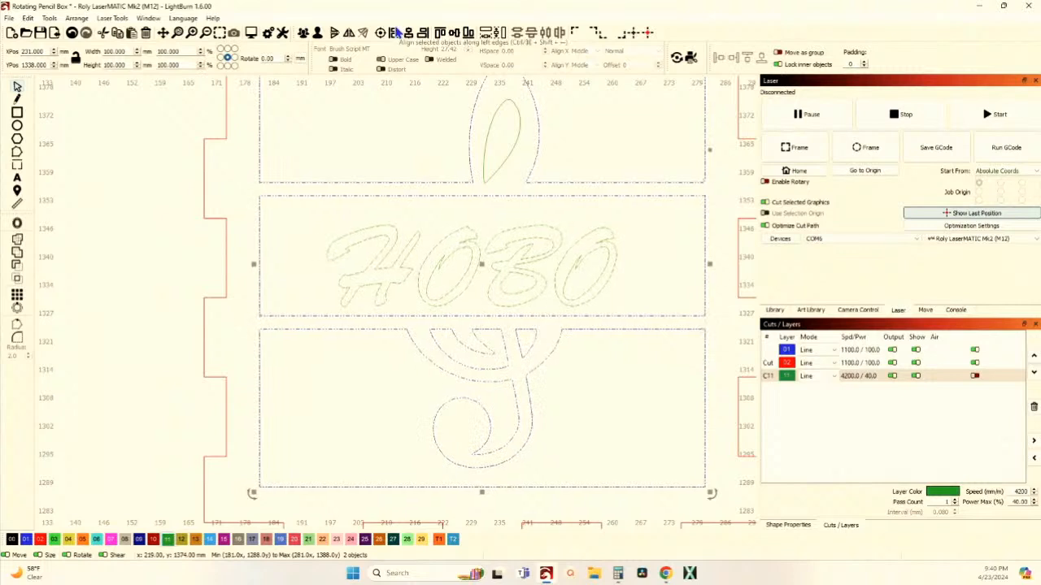
pyautogui.click(380, 33)
pyautogui.click(406, 223)
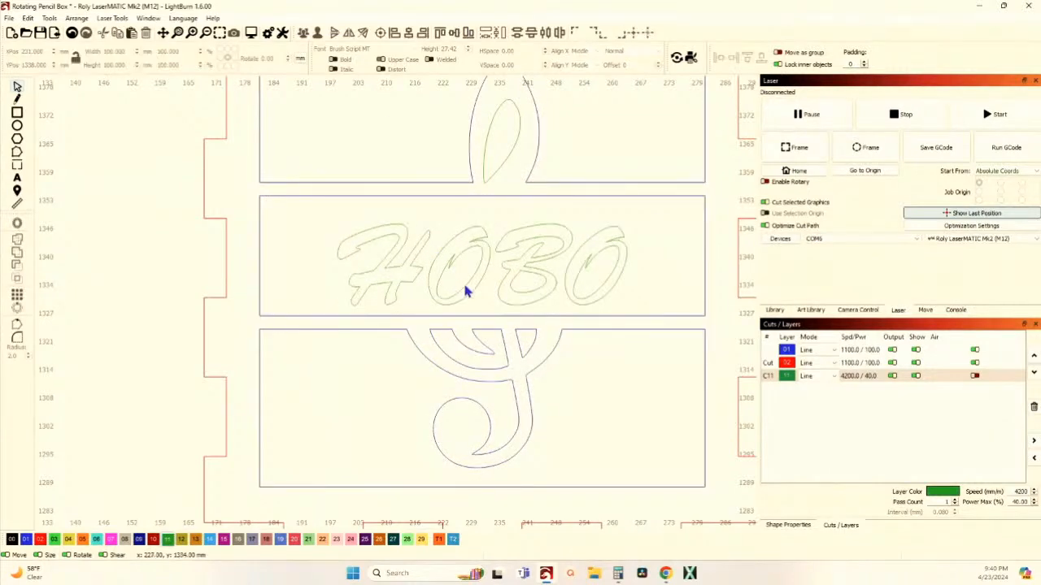
pyautogui.click(426, 265)
pyautogui.moveTo(632, 311); pyautogui.dragTo(641, 321)
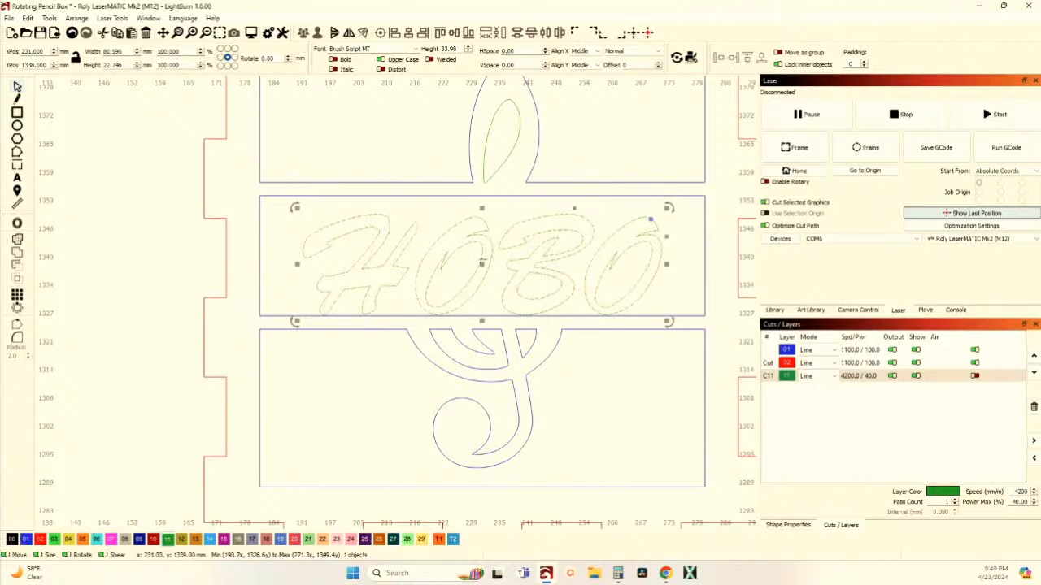
pyautogui.moveTo(483, 265); pyautogui.dragTo(488, 266)
# Inspect the outlines and inner openings of the O and B letters in the HOBO text
pyautogui.scroll(4, 488, 266)
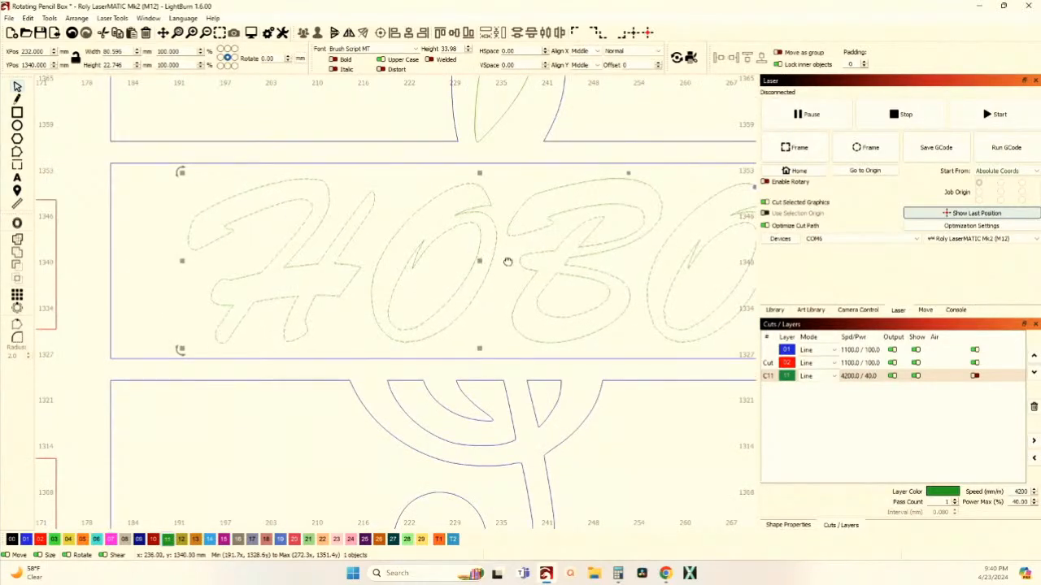
pyautogui.moveTo(507, 262); pyautogui.dragTo(412, 261)
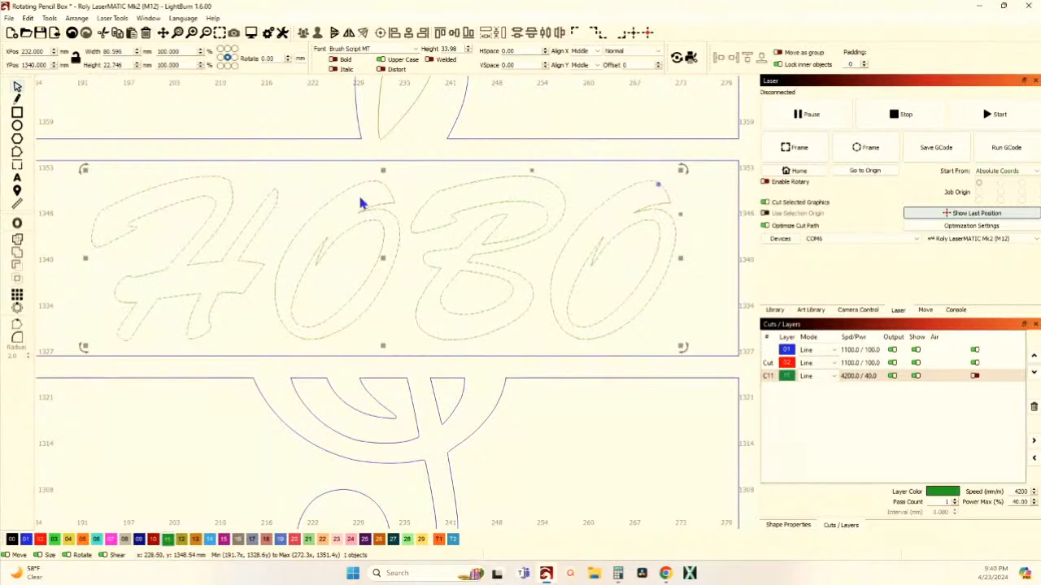
pyautogui.scroll(2, 377, 182)
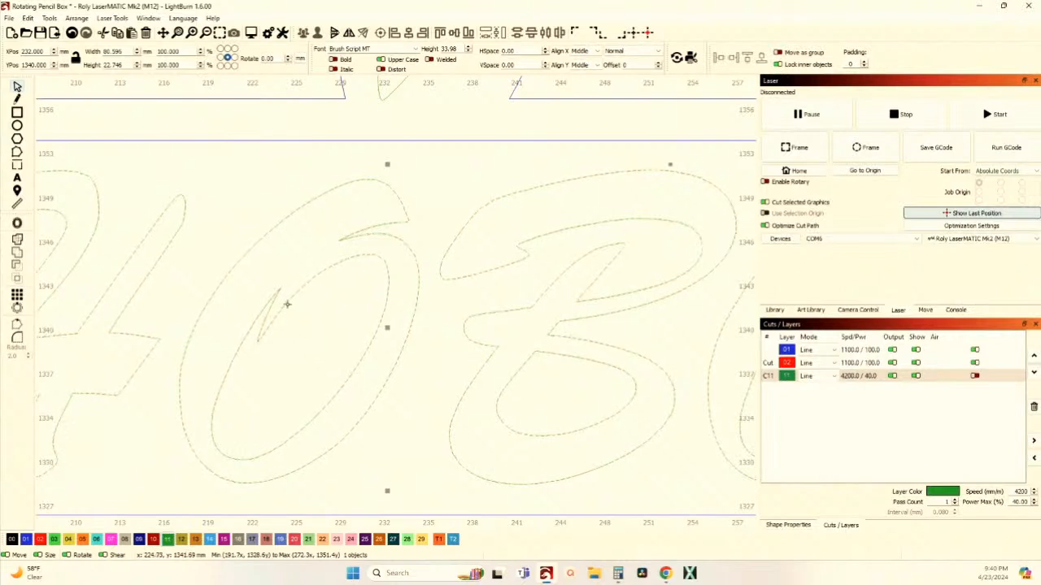
pyautogui.scroll(-2, 286, 304)
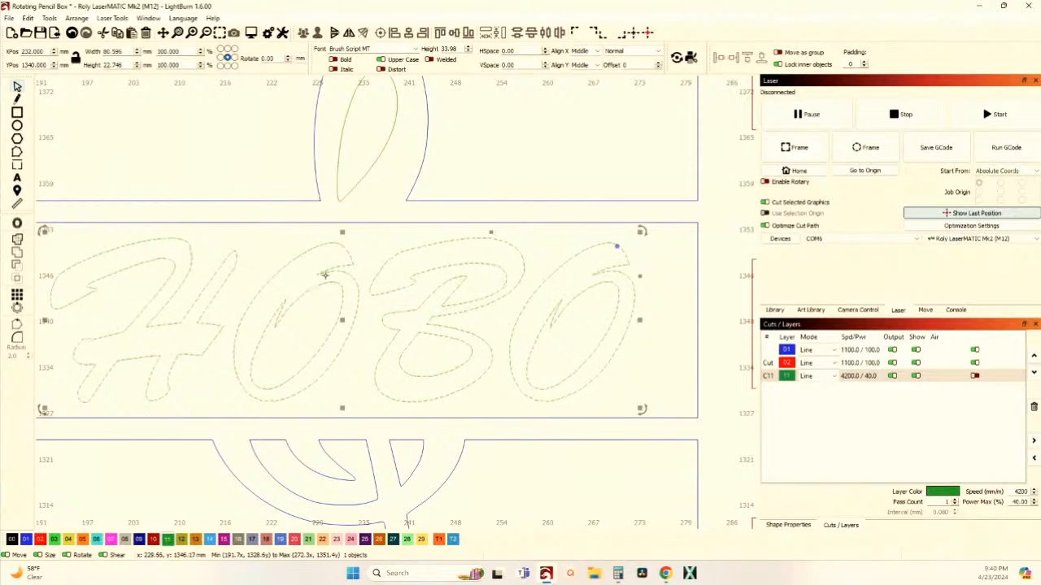
pyautogui.scroll(4, 443, 342)
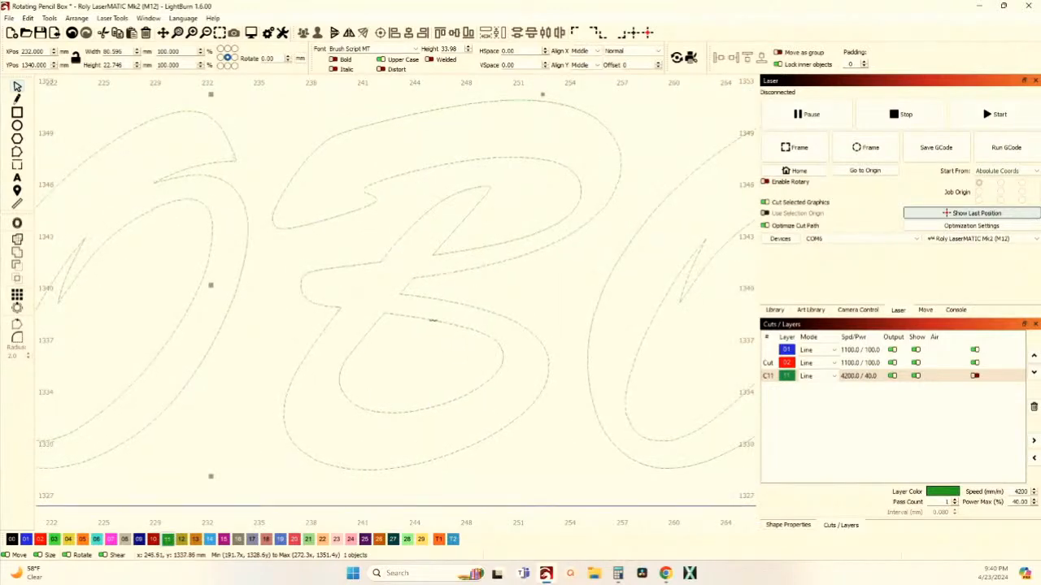
pyautogui.scroll(-4, 433, 319)
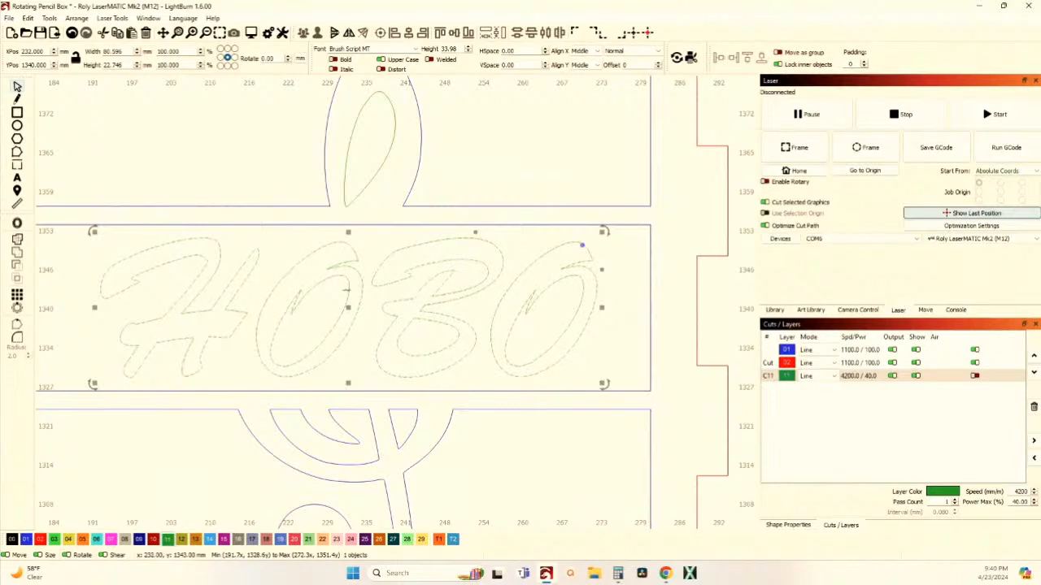
pyautogui.scroll(-1, 348, 290)
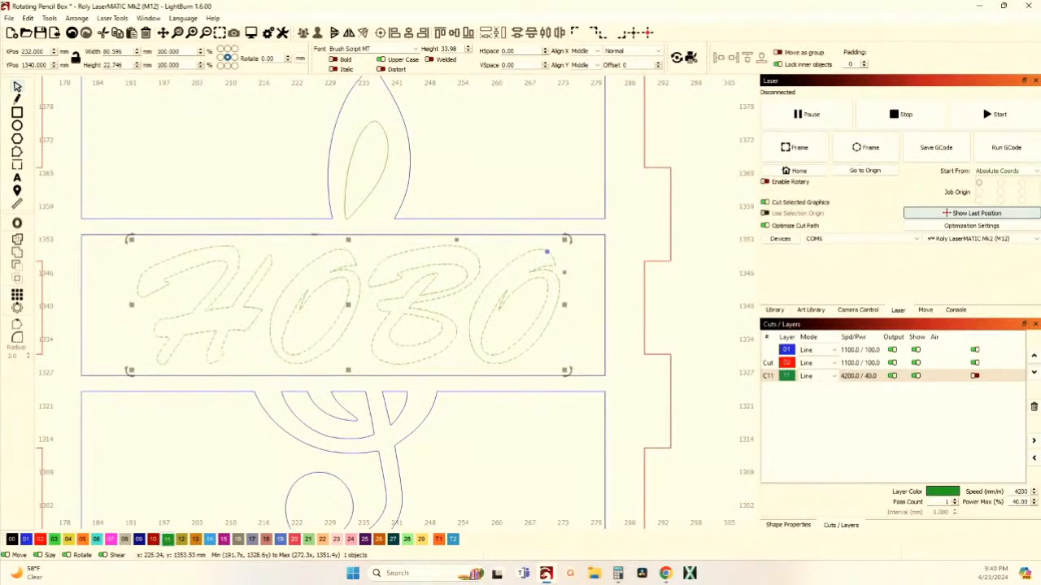
# Ungroup the subtracted panel shapes and centre the HOBO text within the separate middle rectangle
pyautogui.hotkey('ctrl', 'a')
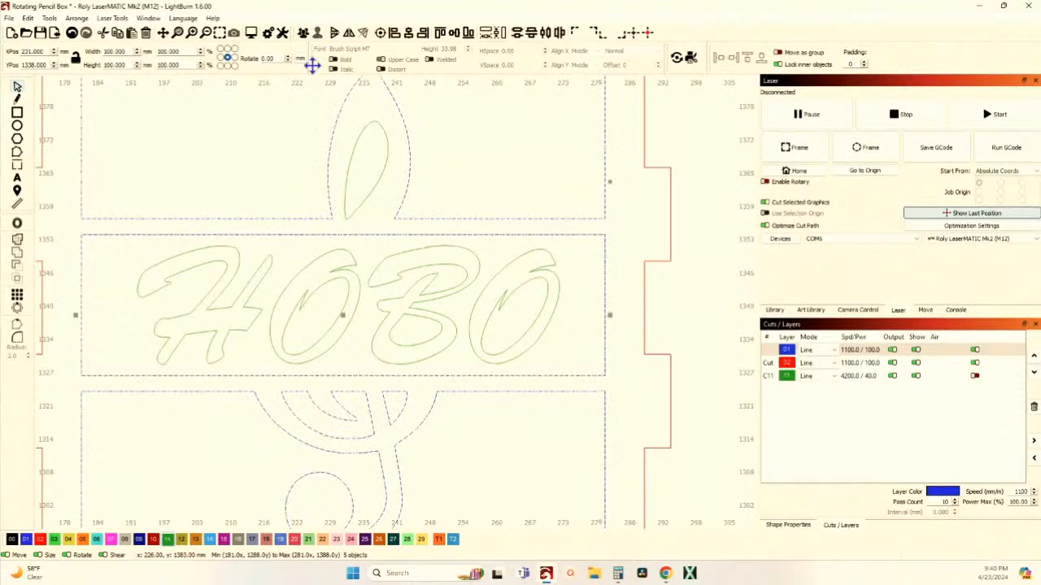
pyautogui.click(291, 172)
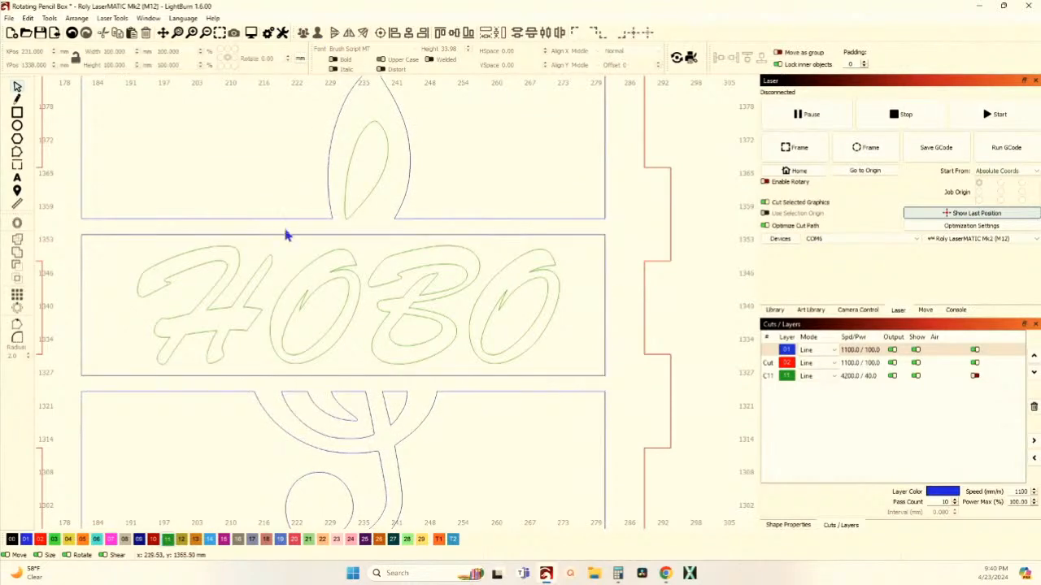
pyautogui.click(305, 306)
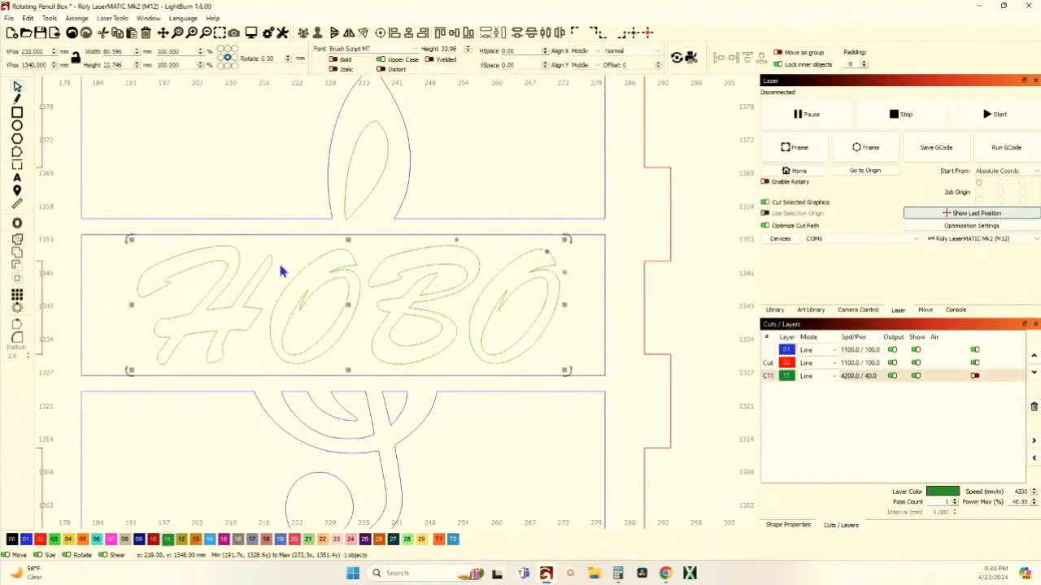
pyautogui.keyDown('shift'); pyautogui.click(278, 236); pyautogui.keyUp('shift')
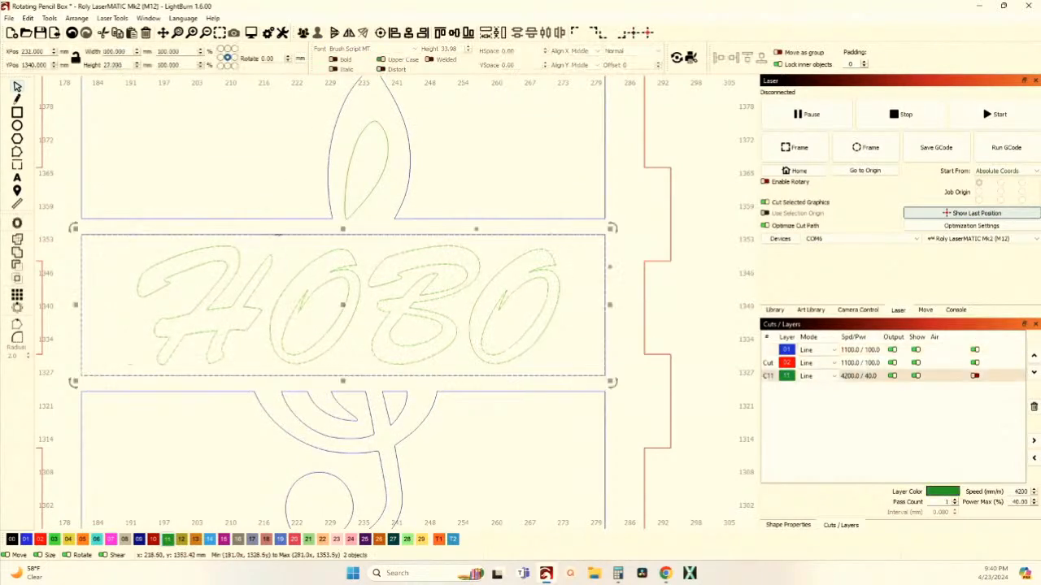
pyautogui.click(380, 35)
pyautogui.click(249, 137)
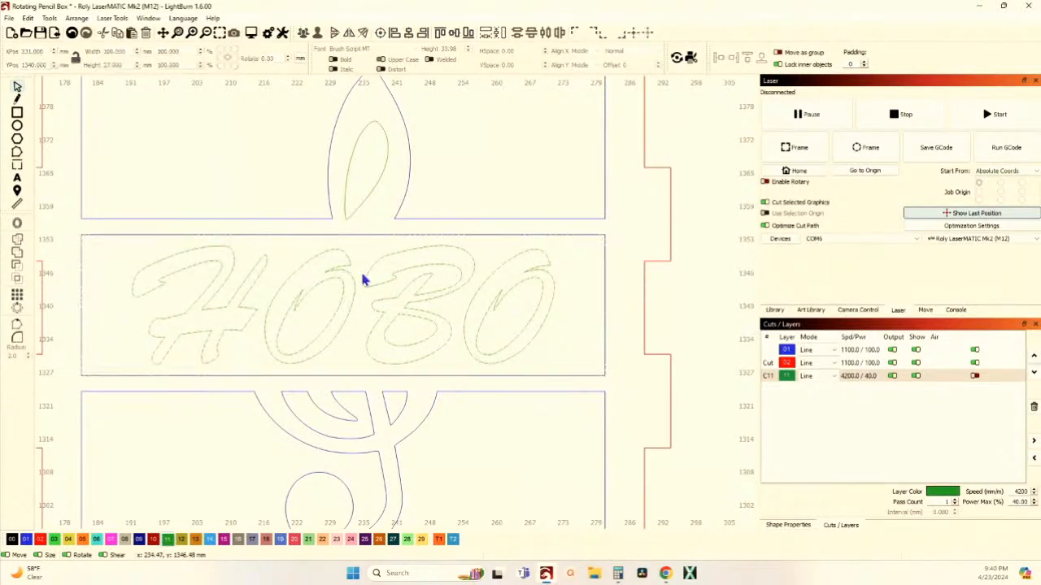
# Enlarge the HOBO text to about 100.4 mm wide so the letters reach the middle rectangle's edges
pyautogui.click(453, 326)
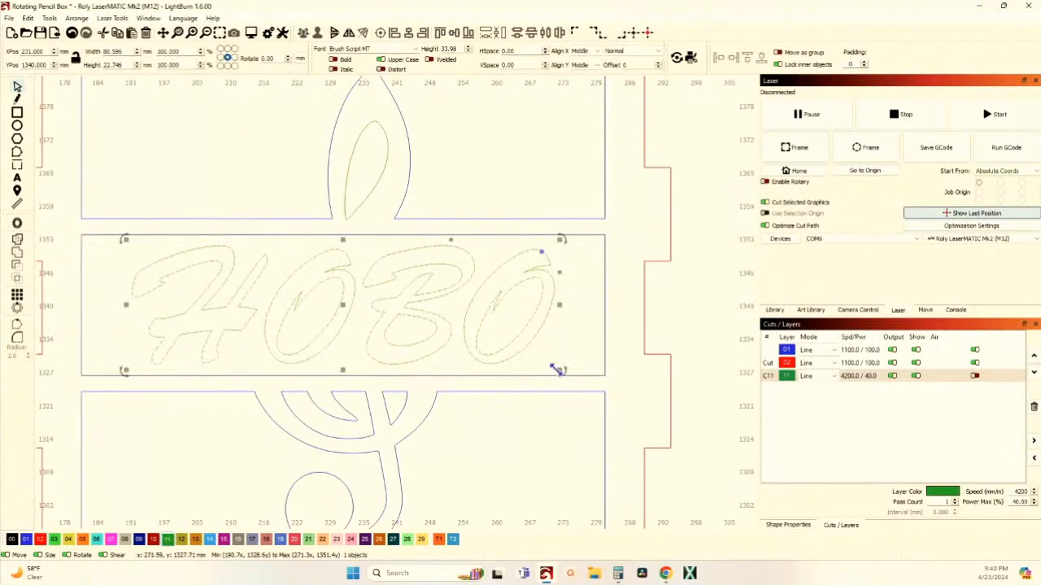
pyautogui.moveTo(559, 370)
pyautogui.mouseDown()
pyautogui.moveTo(570, 389)
pyautogui.moveTo(566, 381)
pyautogui.mouseUp()
pyautogui.scroll(4, 591, 278)
pyautogui.scroll(3, 633, 231)
pyautogui.scroll(-3, 633, 231)
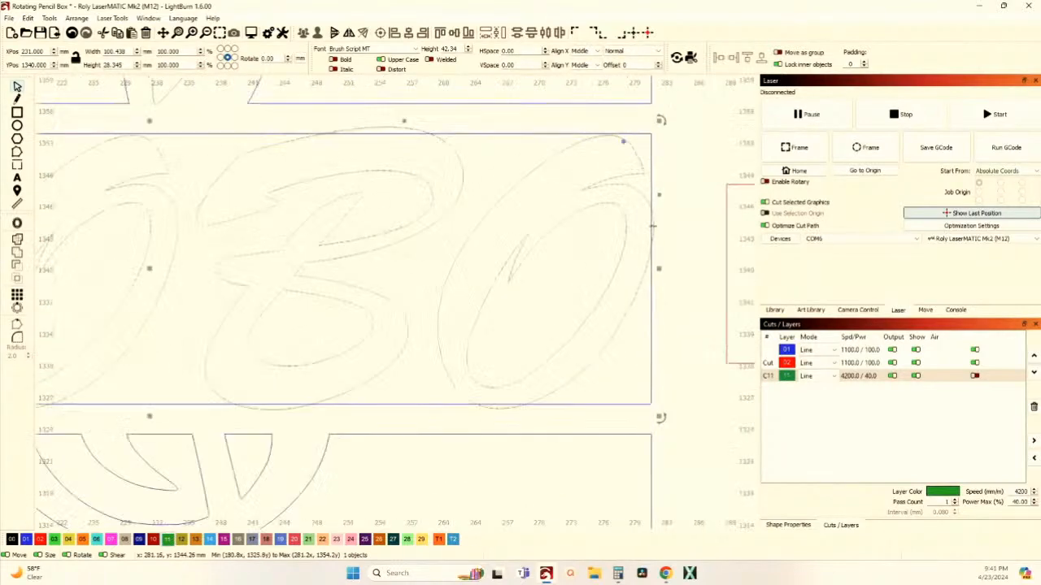
pyautogui.scroll(5, 614, 219)
pyautogui.scroll(-4, 614, 219)
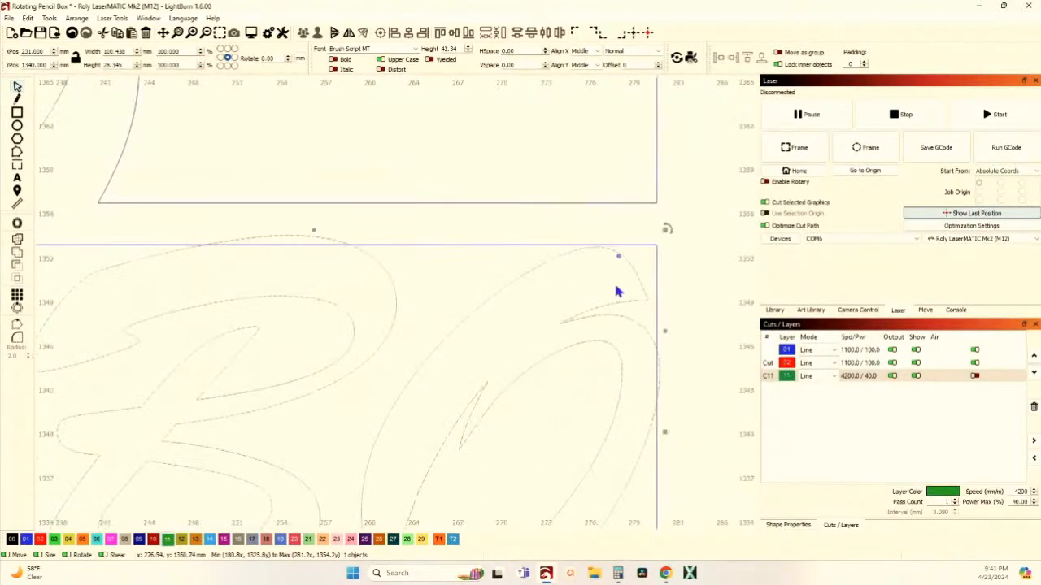
# Scale the HOBO text up further to about 102.7 mm wide so its letters overlap the middle rectangle's borders
pyautogui.moveTo(667, 225); pyautogui.dragTo(682, 224)
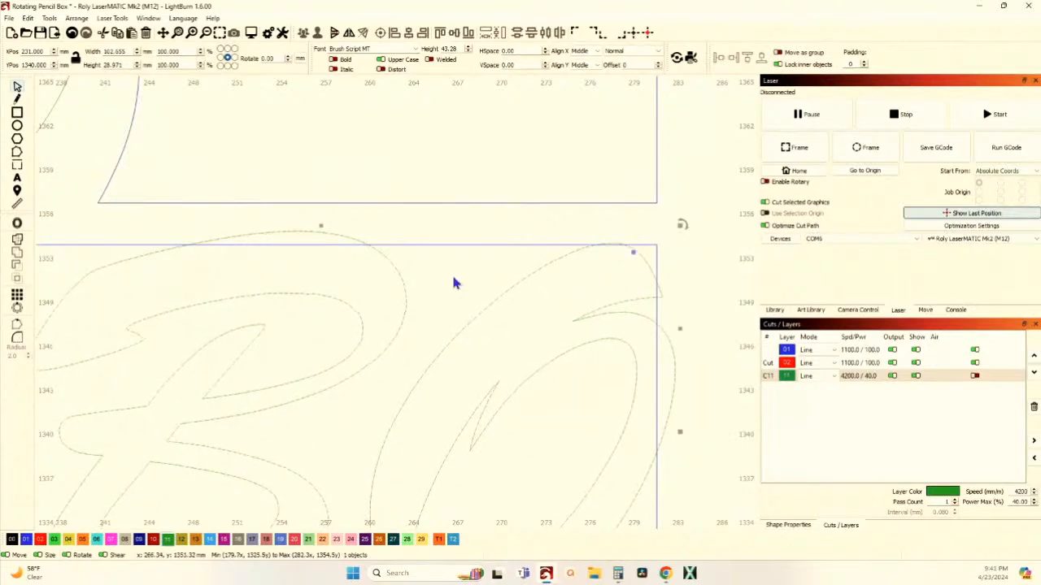
pyautogui.scroll(-3, 452, 278)
pyautogui.scroll(6, 284, 259)
pyautogui.scroll(-8, 283, 258)
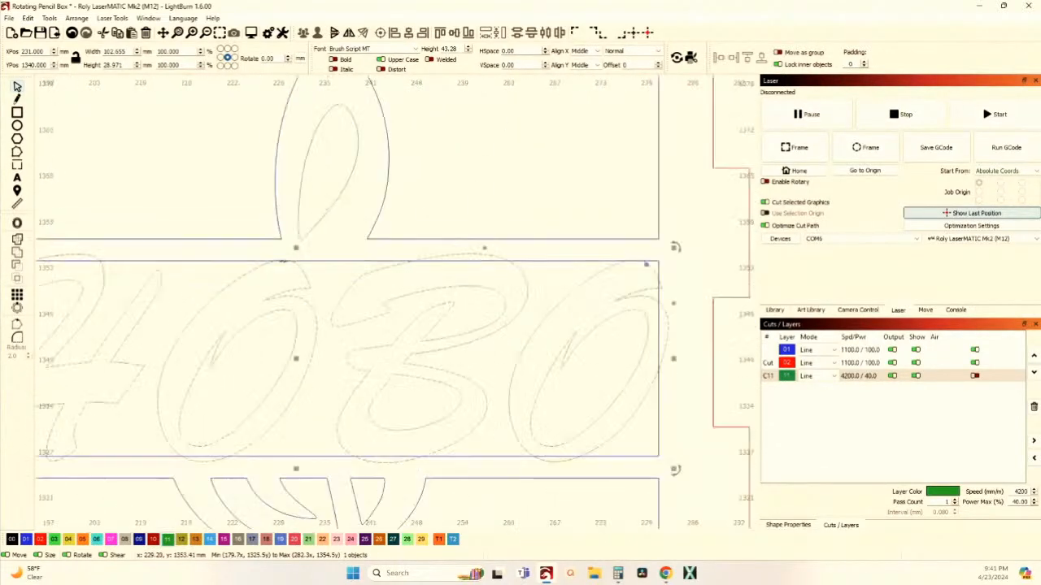
pyautogui.scroll(3, 253, 351)
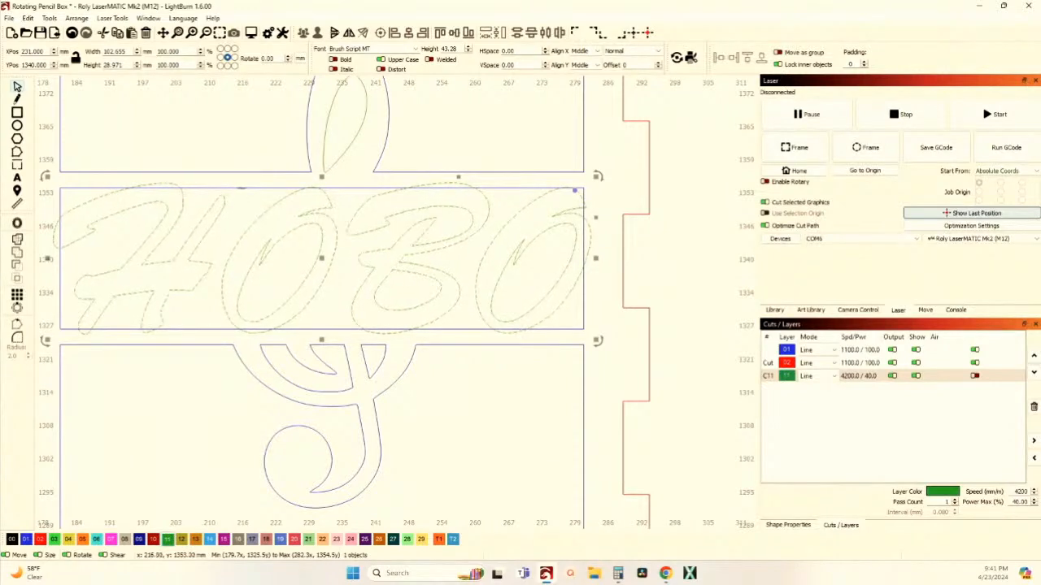
# Subtract the HOBO text from the middle rectangle and assign the resulting cut-out to blue layer 01
pyautogui.click(241, 189)
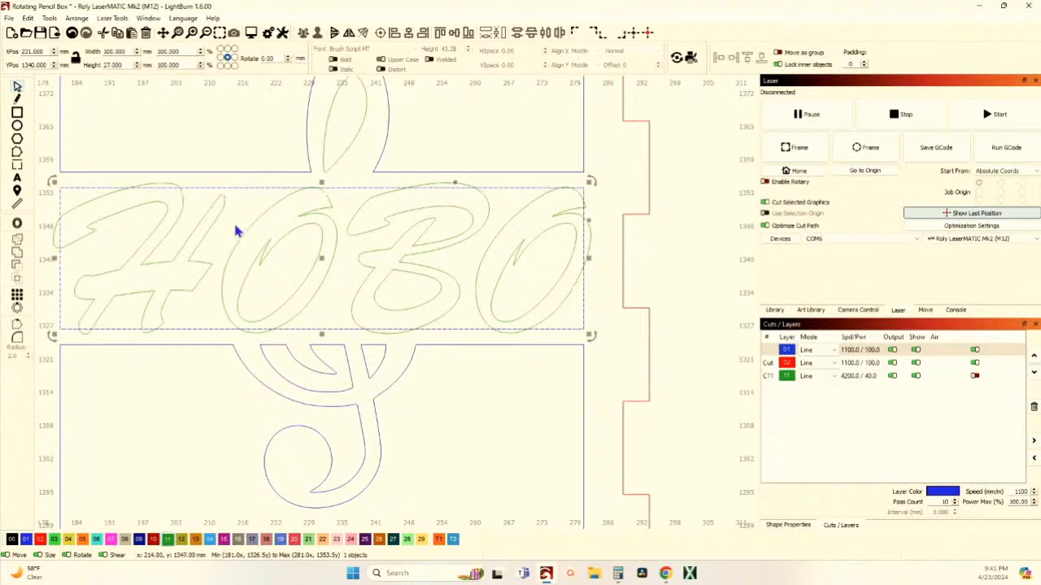
pyautogui.keyDown('shift'); pyautogui.click(217, 262); pyautogui.keyUp('shift')
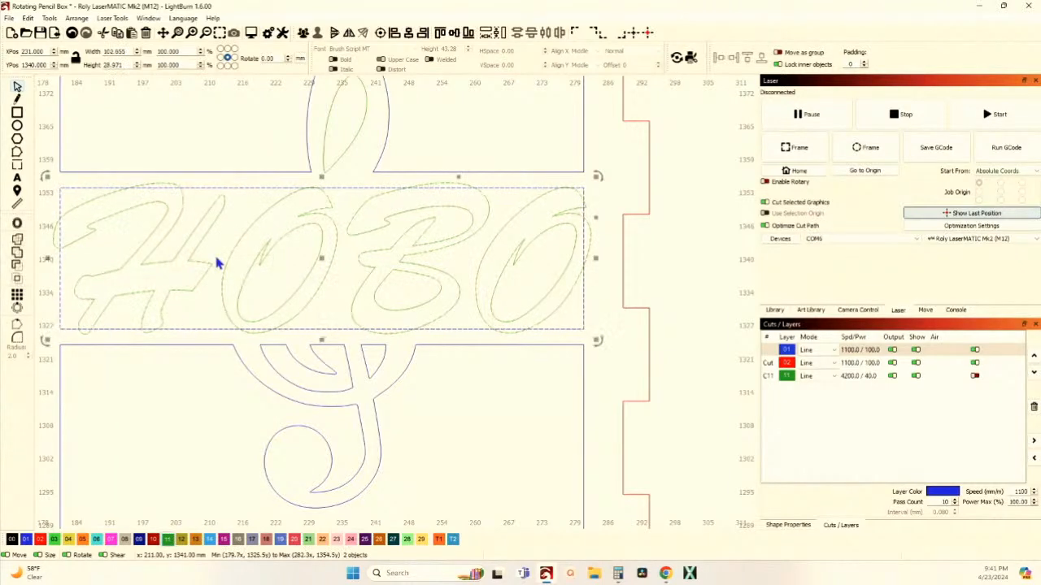
pyautogui.click(18, 272)
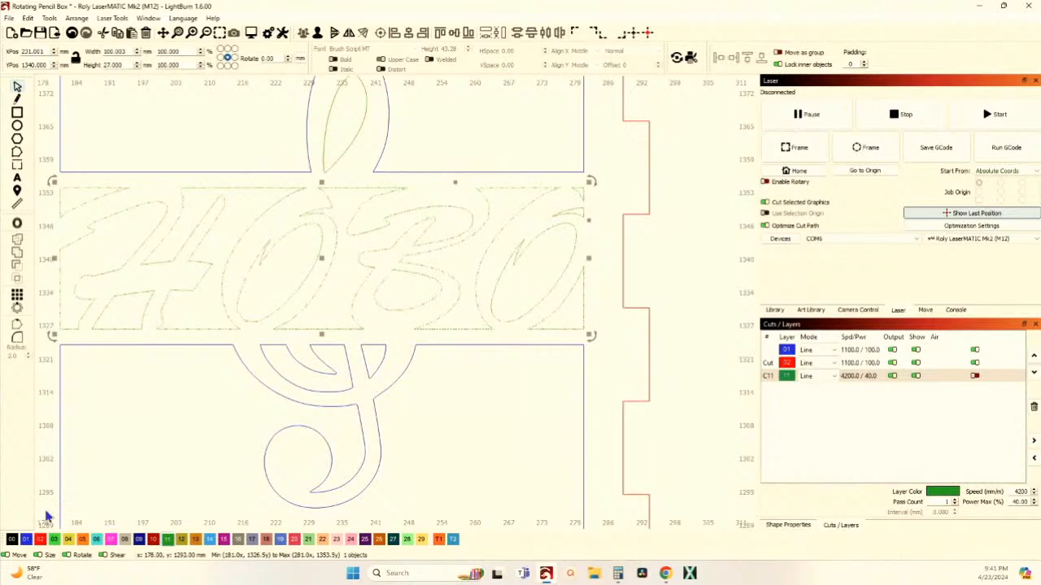
pyautogui.click(27, 540)
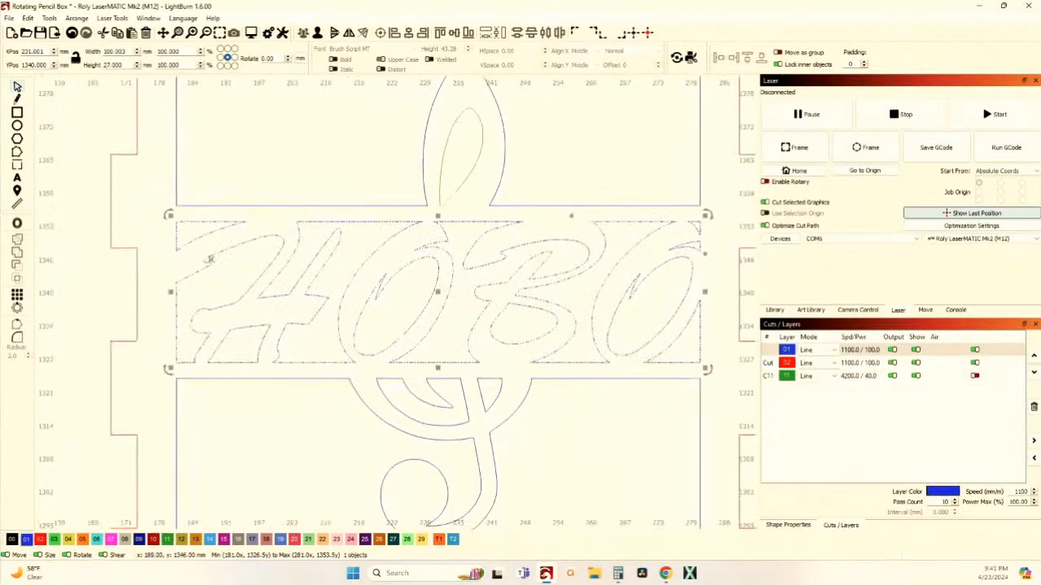
# Move the treble clef's inner loop opening above the HOBO band to blue layer 01
pyautogui.moveTo(172, 226); pyautogui.dragTo(176, 241)
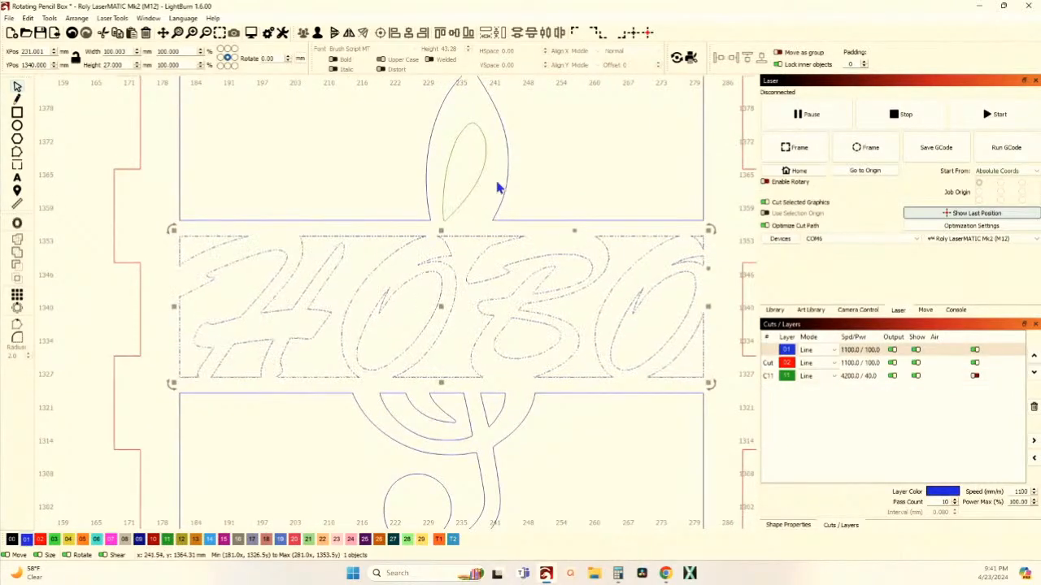
pyautogui.moveTo(494, 180); pyautogui.dragTo(460, 174)
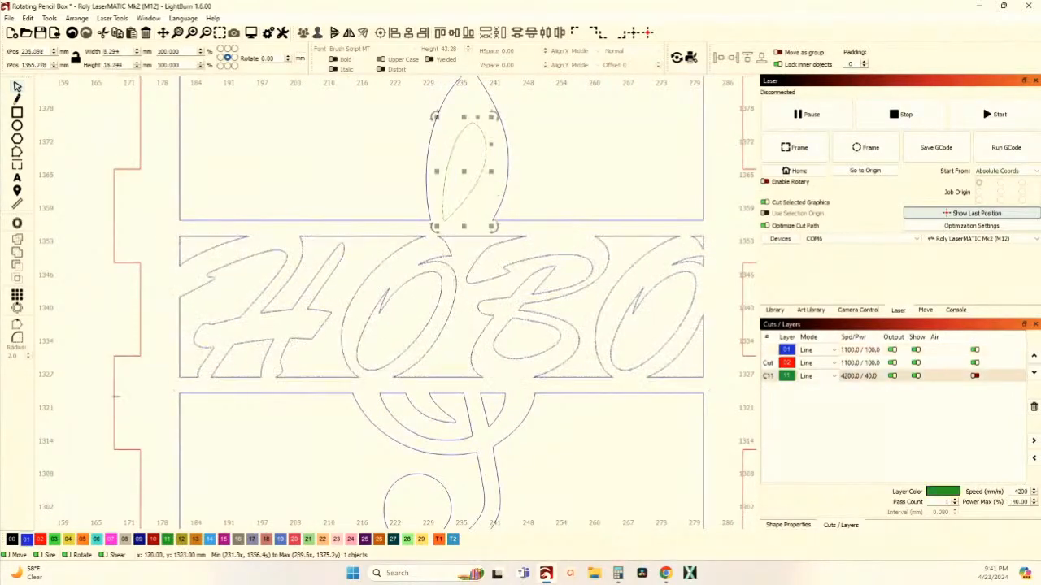
pyautogui.click(29, 540)
# Examine the HOBO lettering's cut-outs, their inner openings and how they sit within the whole treble clef panel
pyautogui.scroll(3, 277, 242)
pyautogui.scroll(-1, 277, 242)
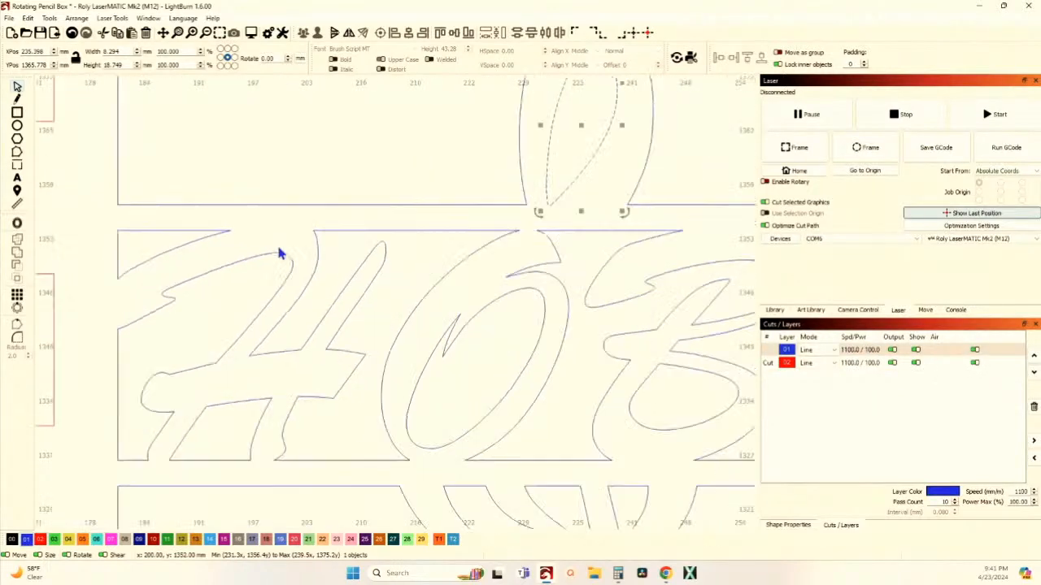
pyautogui.scroll(-2, 114, 222)
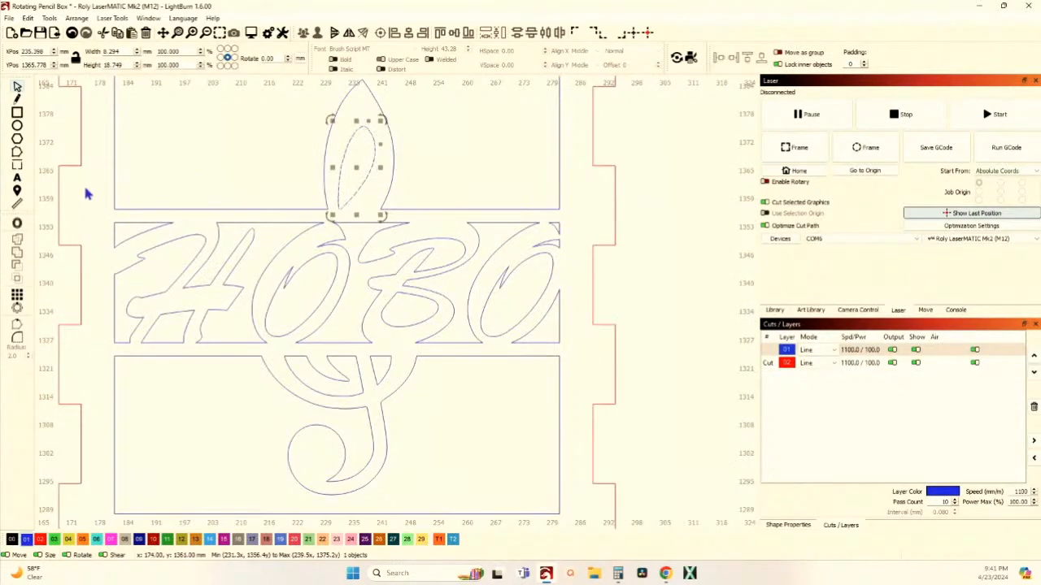
pyautogui.scroll(-3, 85, 191)
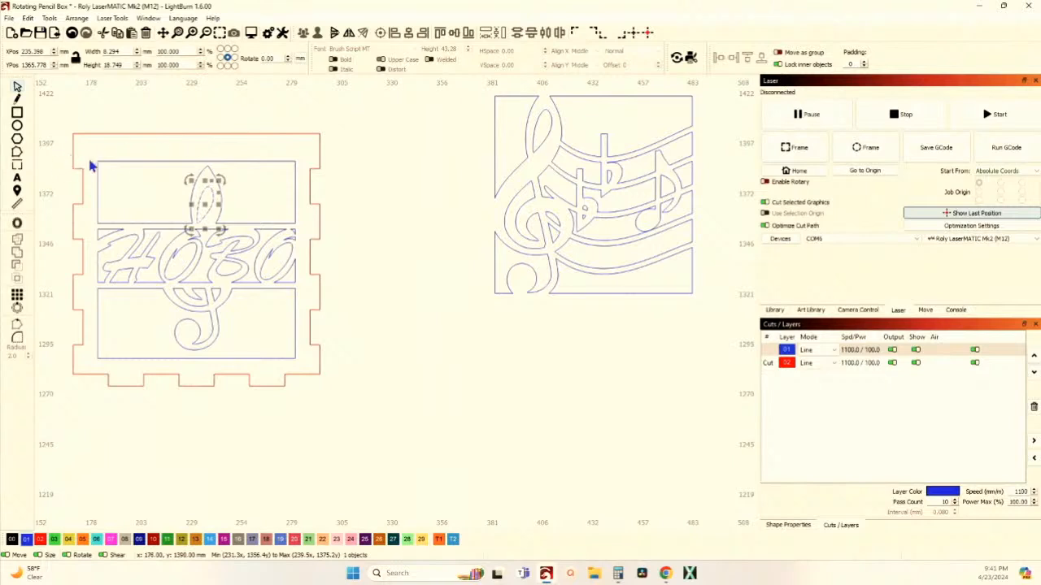
pyautogui.scroll(4, 89, 224)
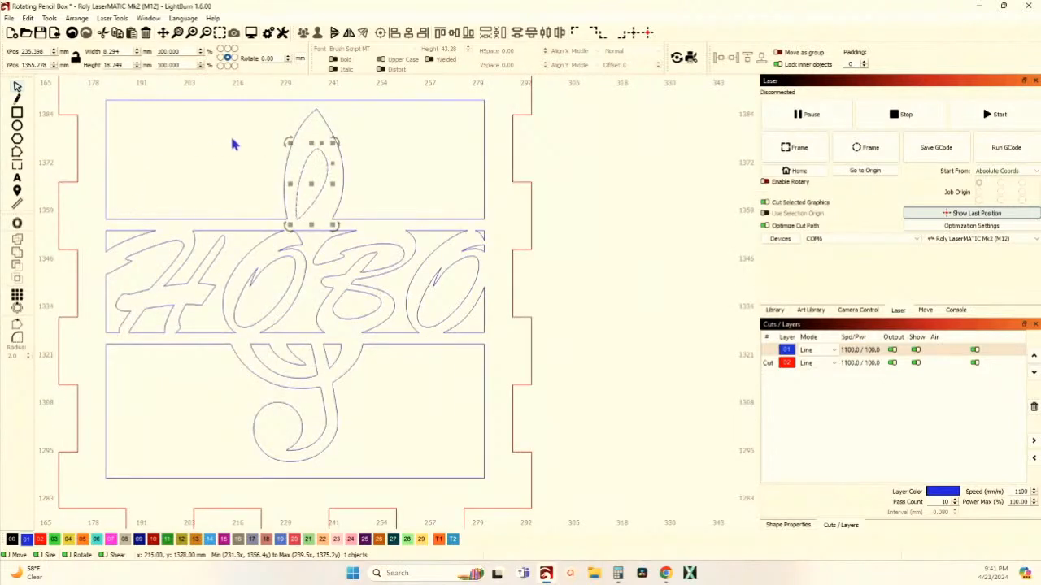
pyautogui.click(367, 142)
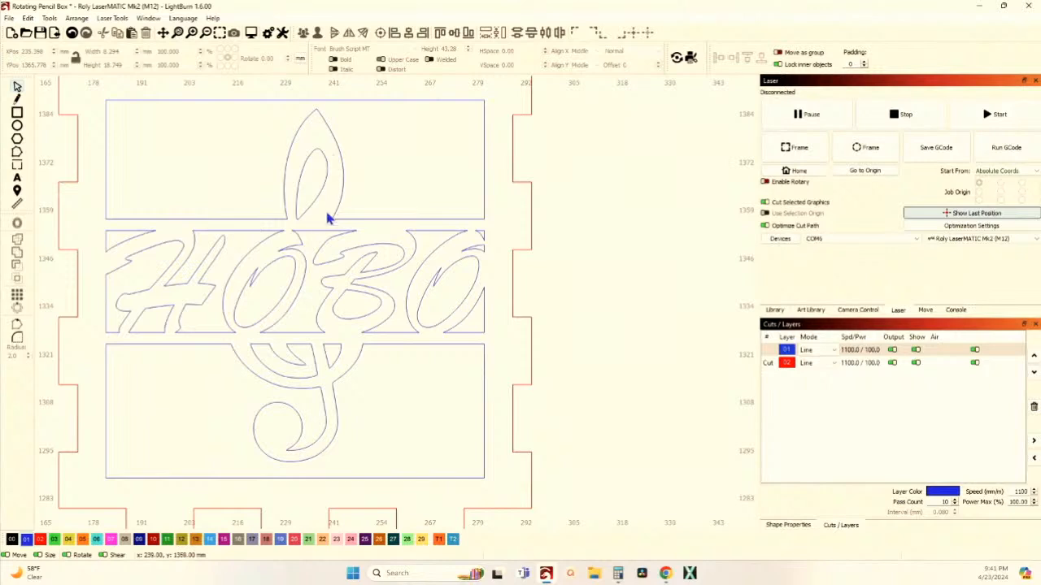
pyautogui.scroll(2, 244, 227)
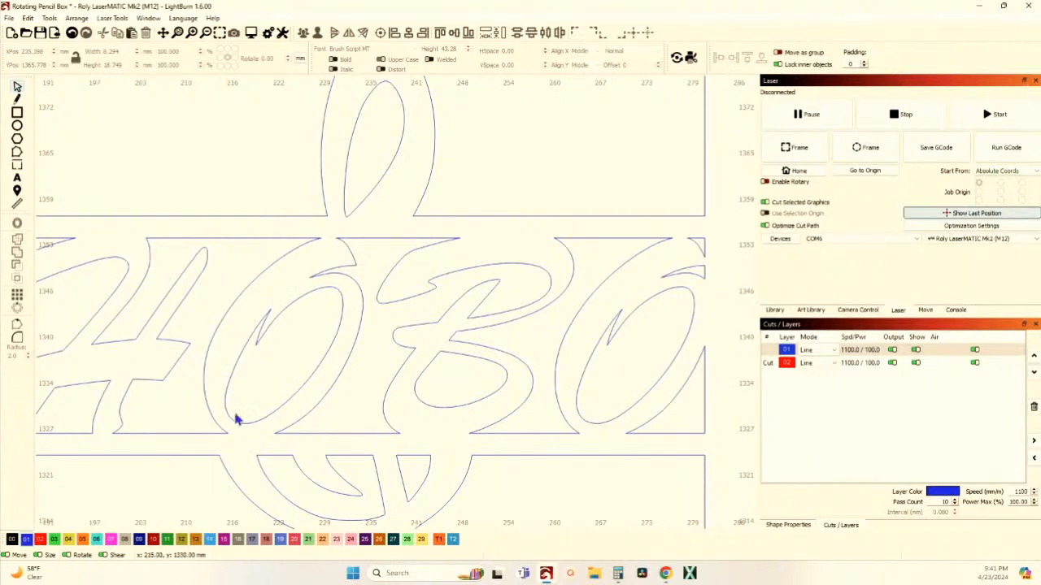
pyautogui.scroll(-2, 277, 352)
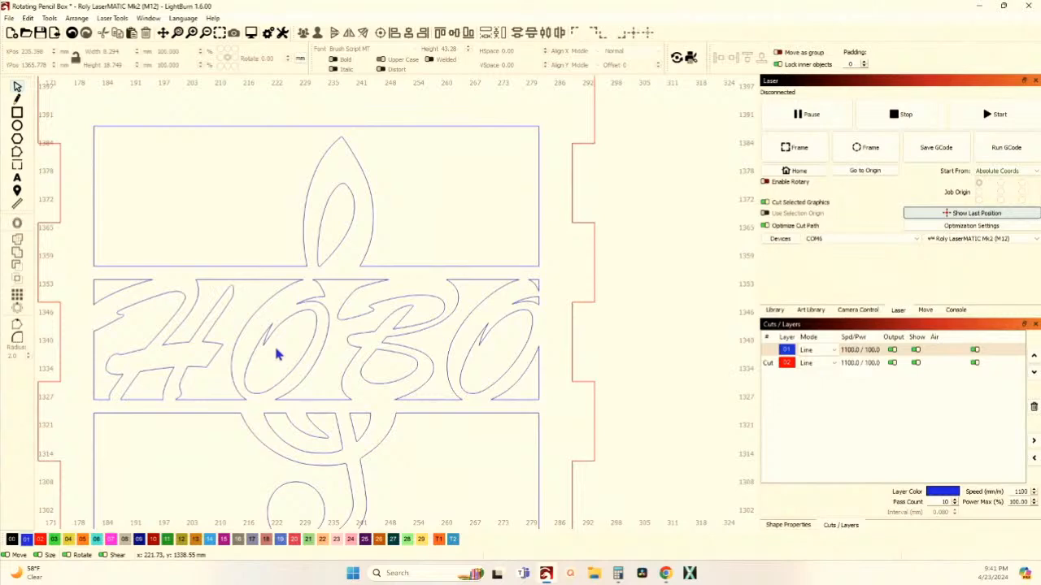
pyautogui.scroll(-2, 277, 342)
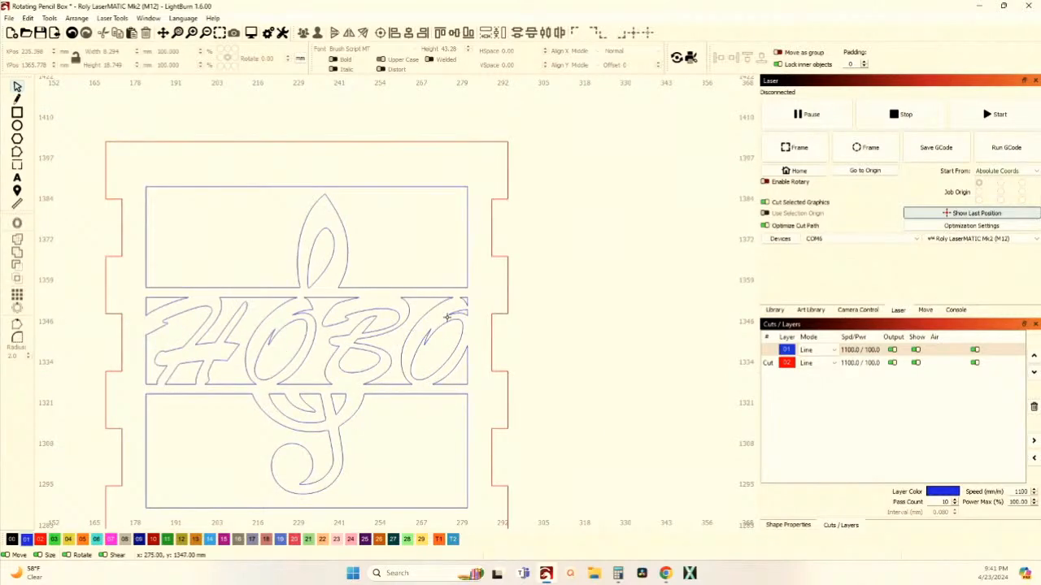
pyautogui.scroll(-3, 446, 317)
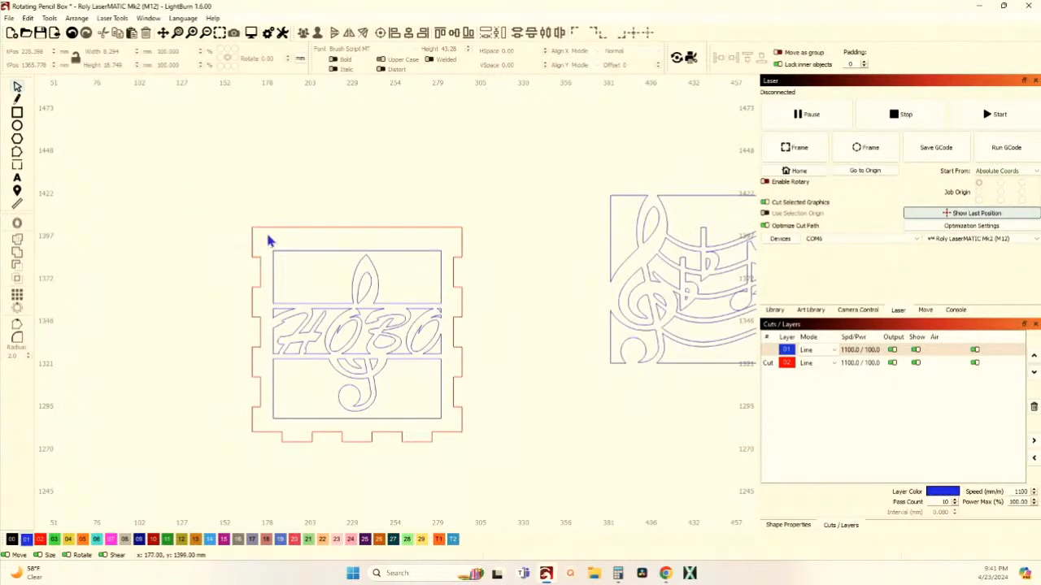
# Group all the HOBO and treble clef cut-outs into one object and select it together with the red panel outline
pyautogui.moveTo(271, 238)
pyautogui.mouseDown()
pyautogui.moveTo(474, 388)
pyautogui.moveTo(485, 432)
pyautogui.moveTo(467, 398)
pyautogui.mouseUp()
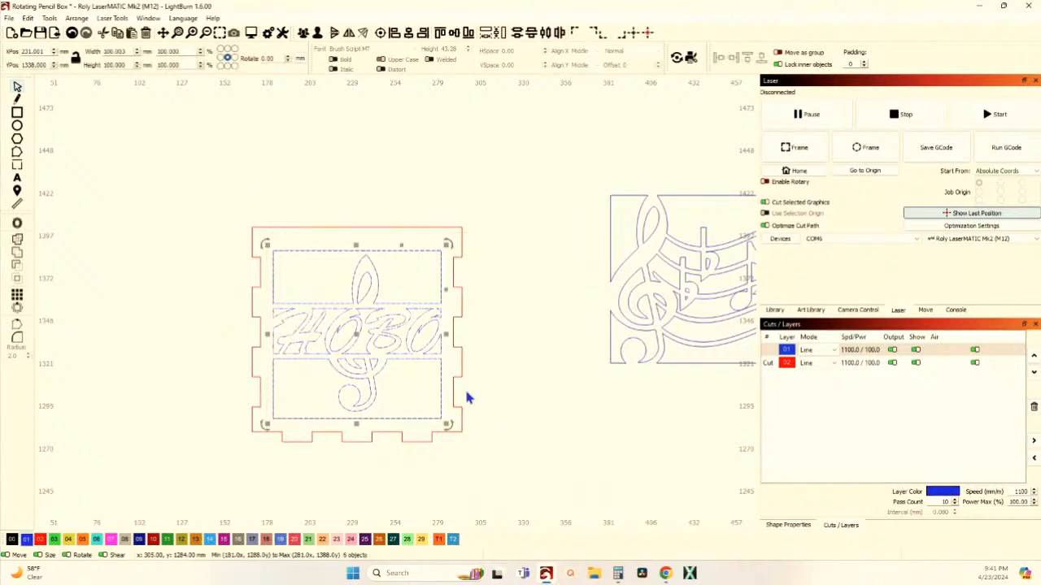
pyautogui.click(303, 32)
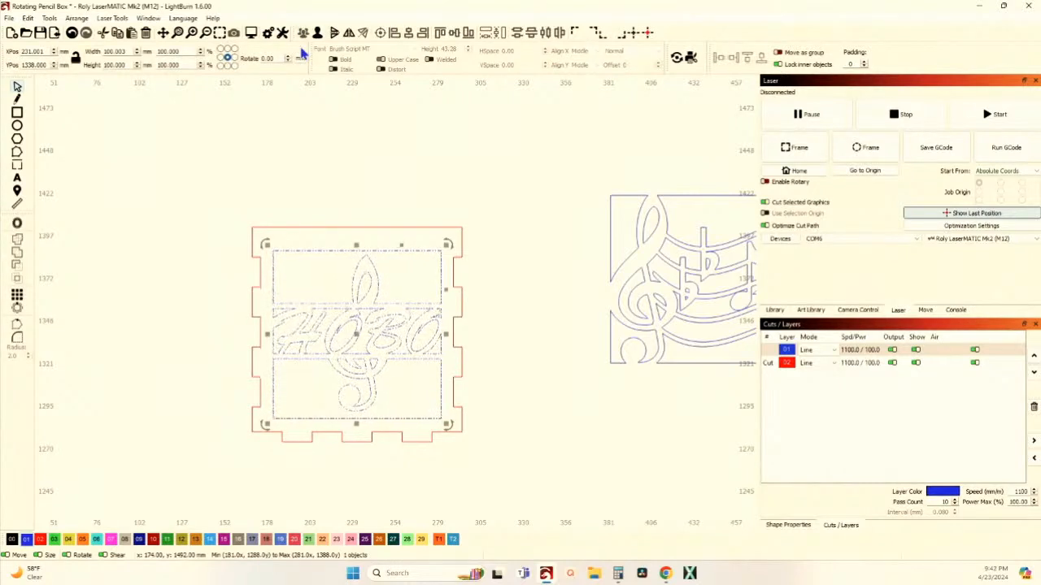
pyautogui.keyDown('shift'); pyautogui.click(334, 229); pyautogui.keyUp('shift')
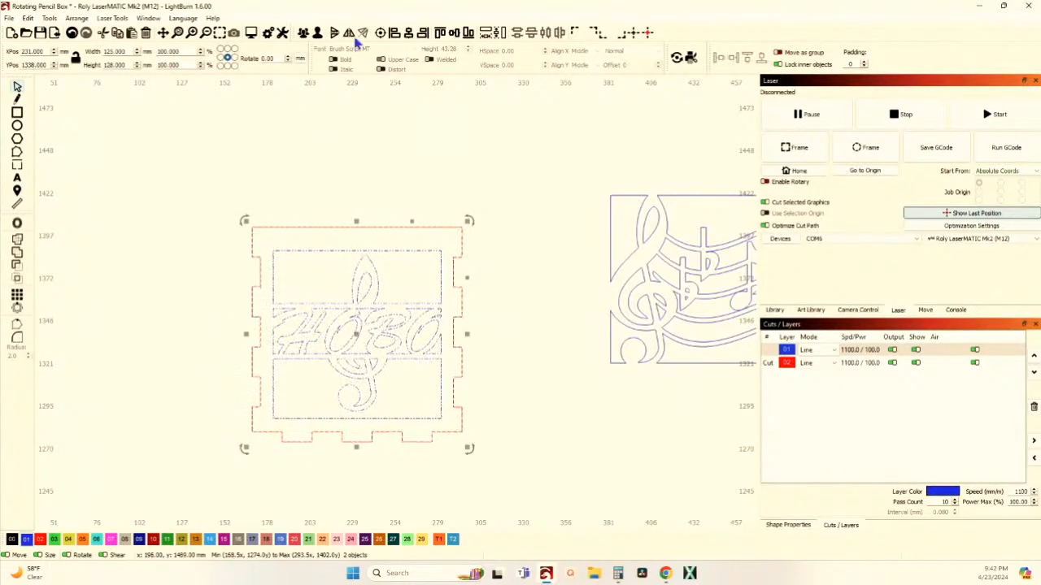
pyautogui.scroll(-3, 320, 291)
pyautogui.click(409, 308)
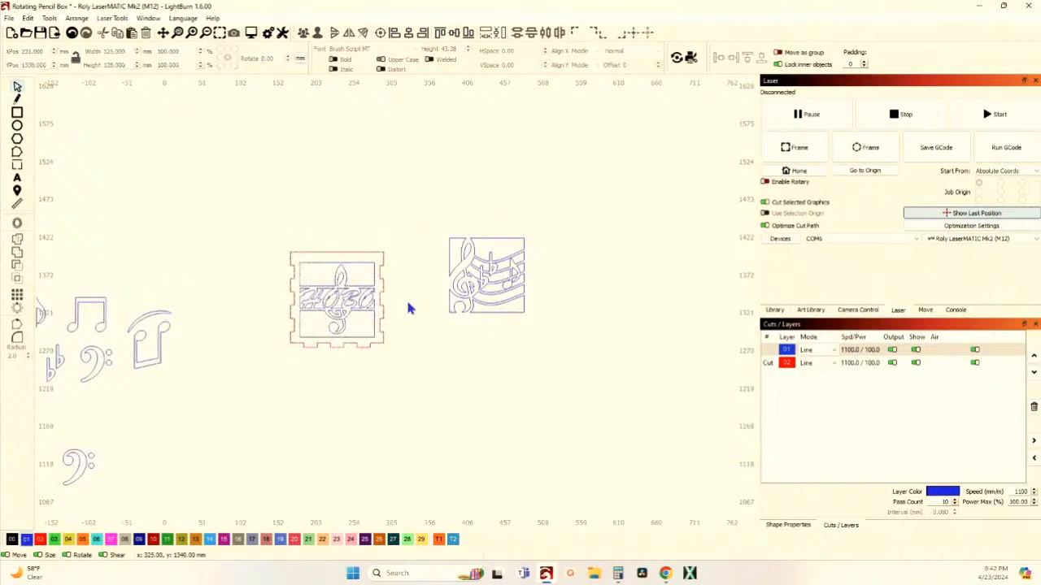
pyautogui.scroll(3, 342, 304)
pyautogui.scroll(3, 328, 294)
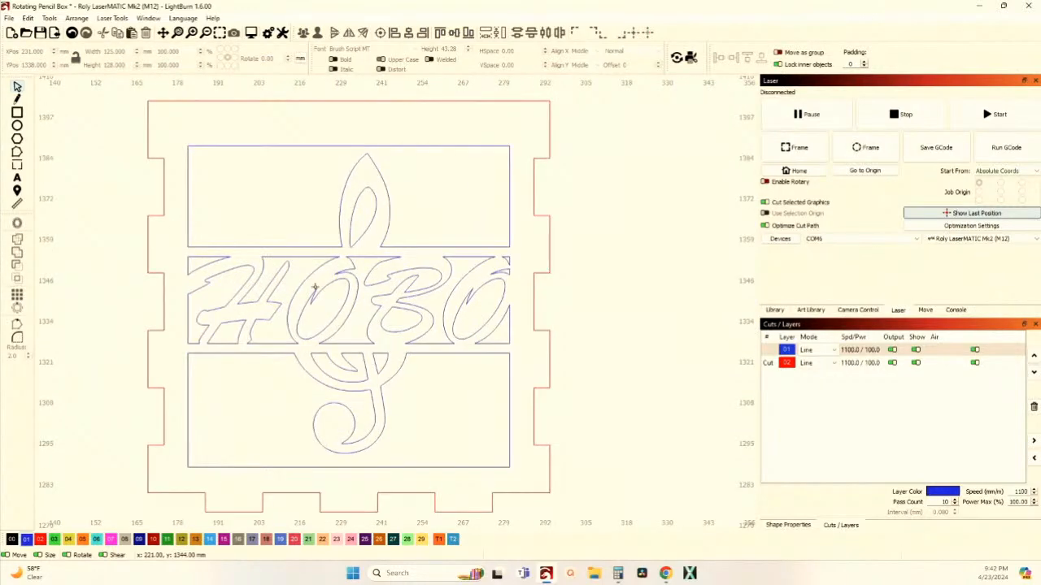
# Ungroup the cut-out shapes of the finished HOBO panel beside the blank panel with the centre hole
pyautogui.scroll(-8, 315, 286)
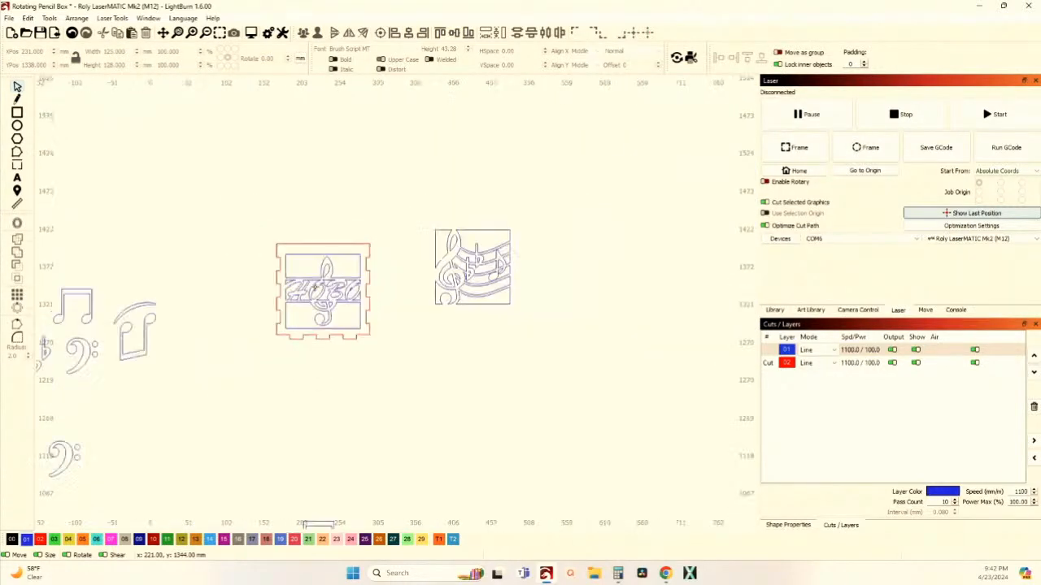
pyautogui.scroll(-3, 592, 441)
pyautogui.scroll(6, 627, 423)
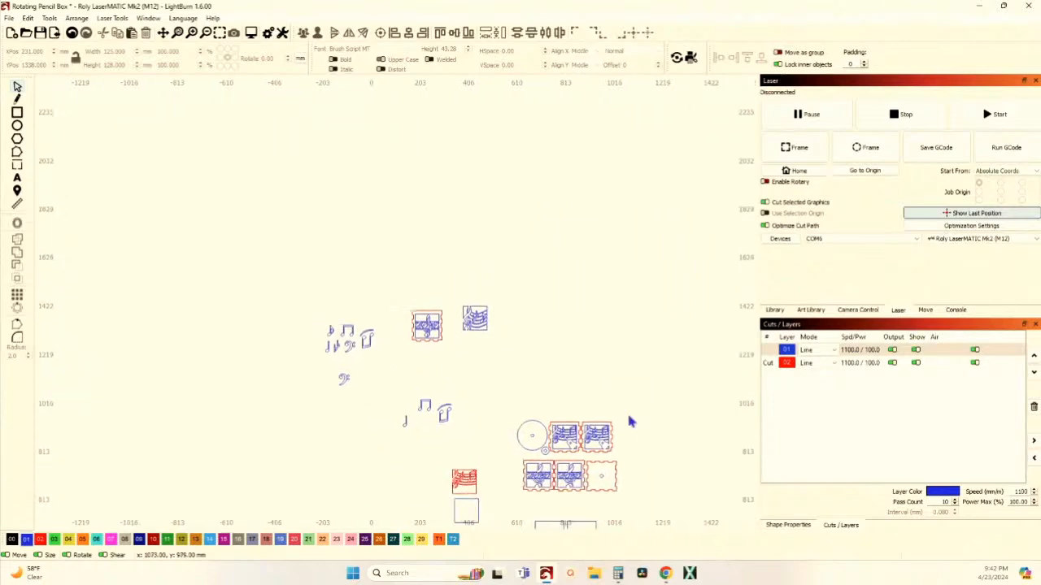
pyautogui.scroll(5, 480, 348)
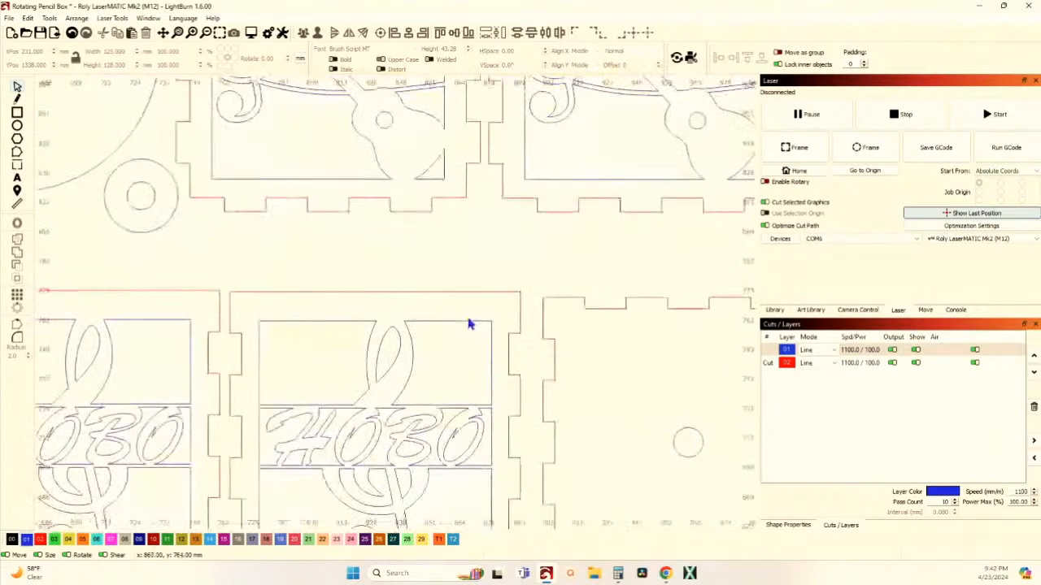
pyautogui.scroll(2, 424, 416)
pyautogui.moveTo(423, 402); pyautogui.dragTo(417, 316)
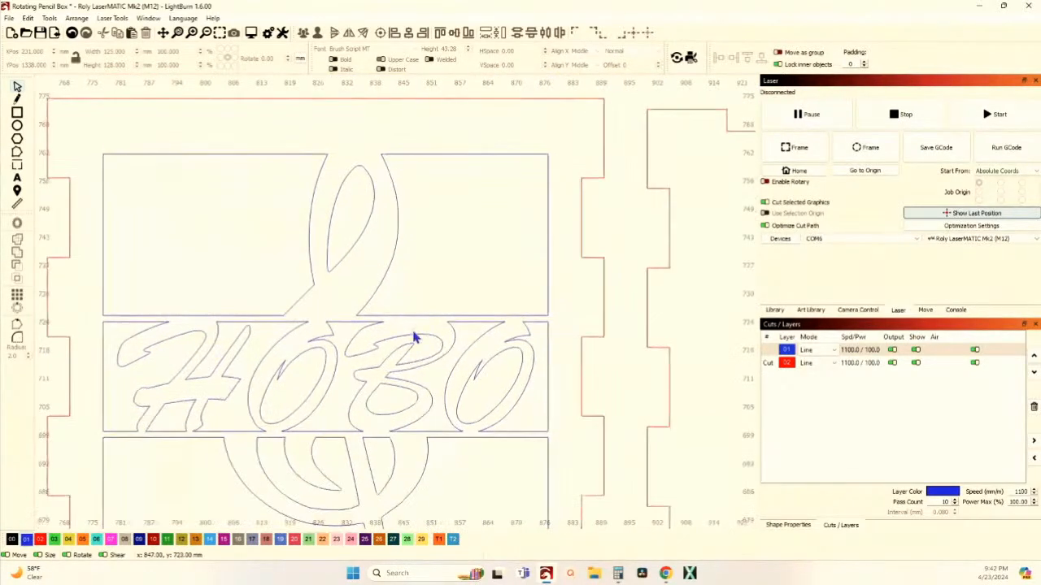
pyautogui.scroll(-1, 412, 347)
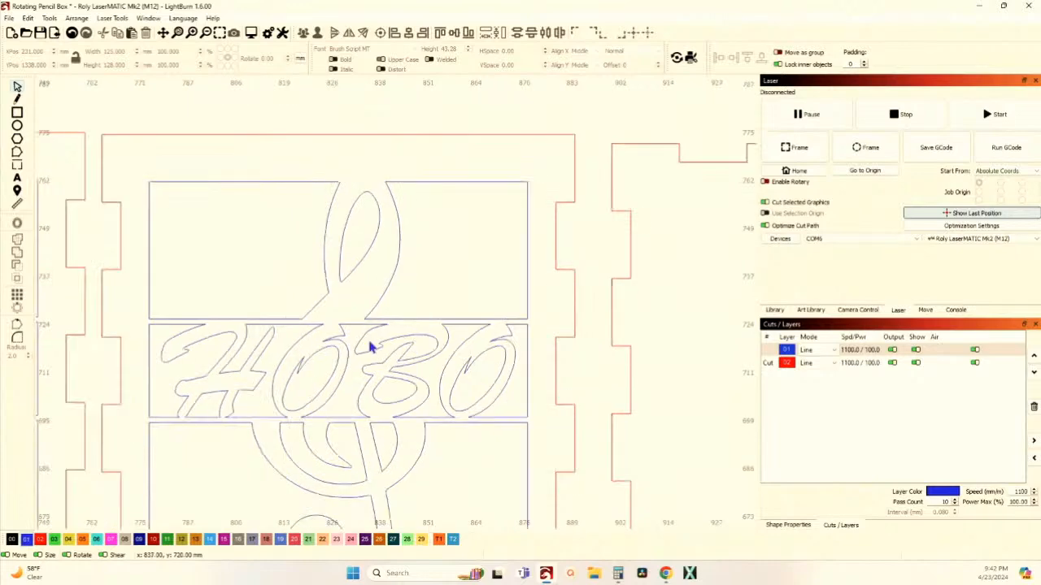
pyautogui.click(275, 324)
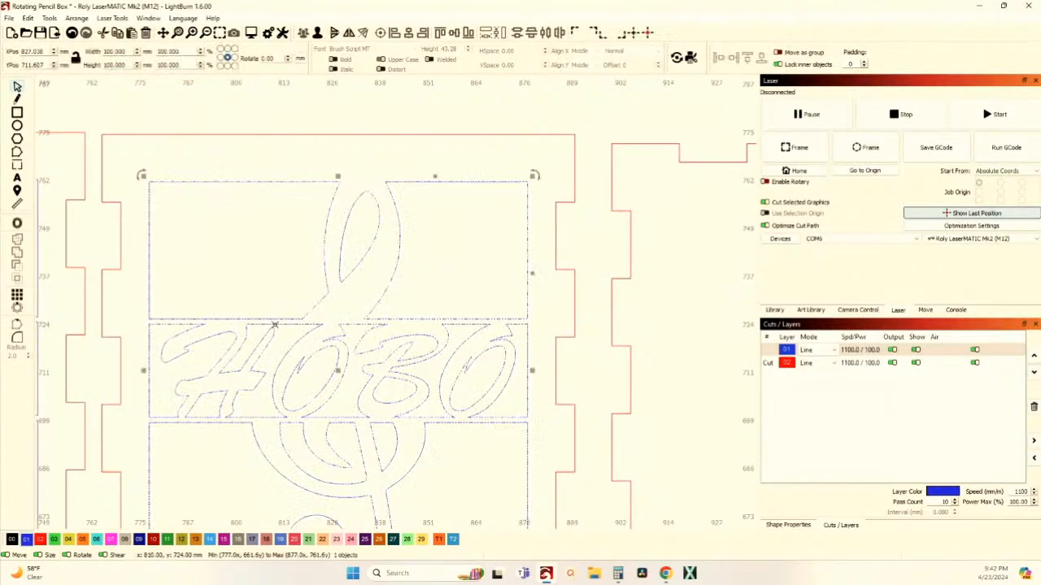
pyautogui.click(319, 34)
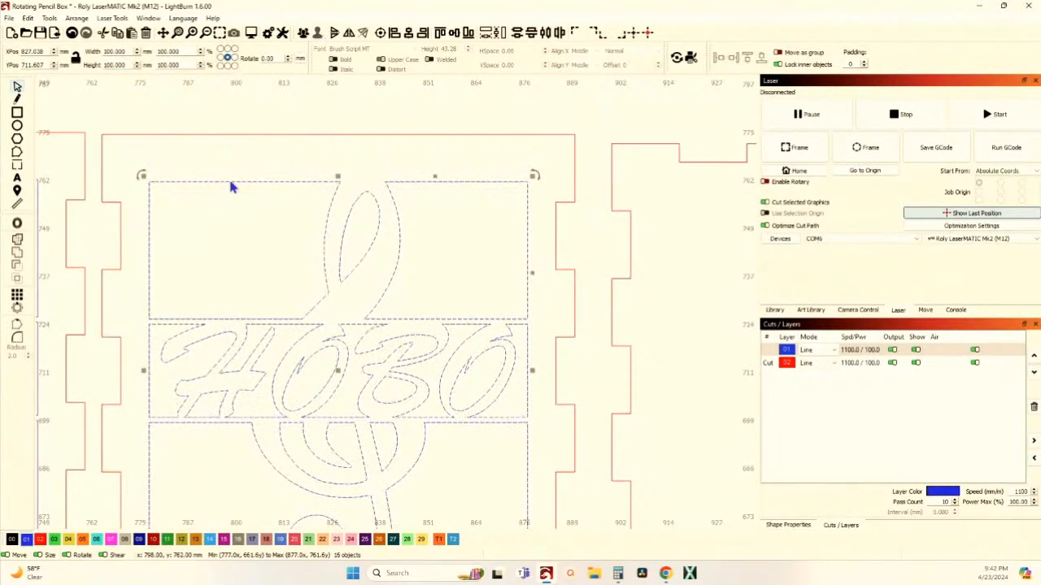
pyautogui.moveTo(230, 281); pyautogui.dragTo(250, 160)
pyautogui.click(251, 160)
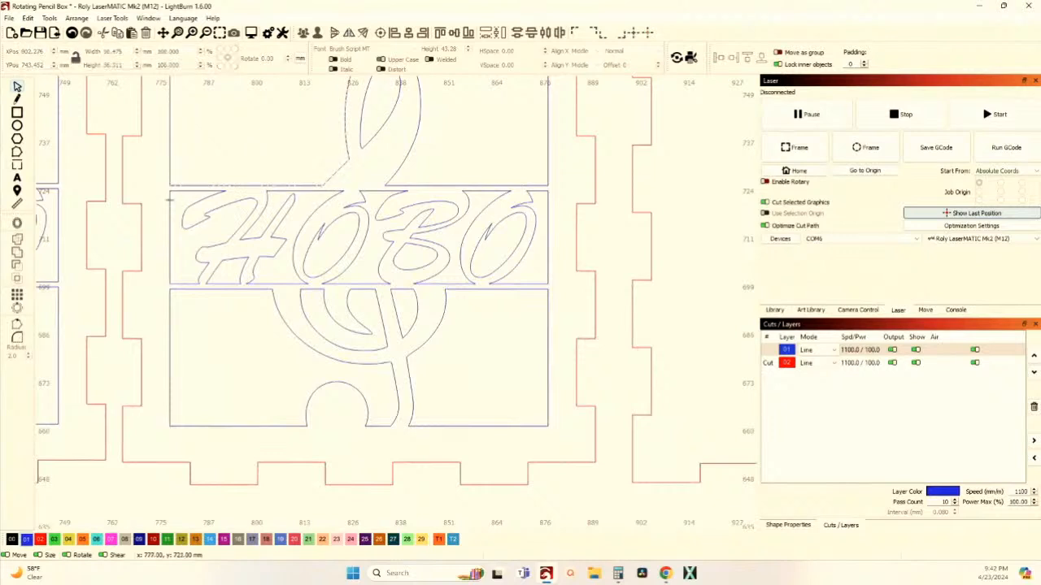
# Draw a rectangle about 100 mm by 24.66 mm over the finished panel's middle HOBO band
pyautogui.click(17, 113)
pyautogui.moveTo(169, 190); pyautogui.dragTo(545, 286)
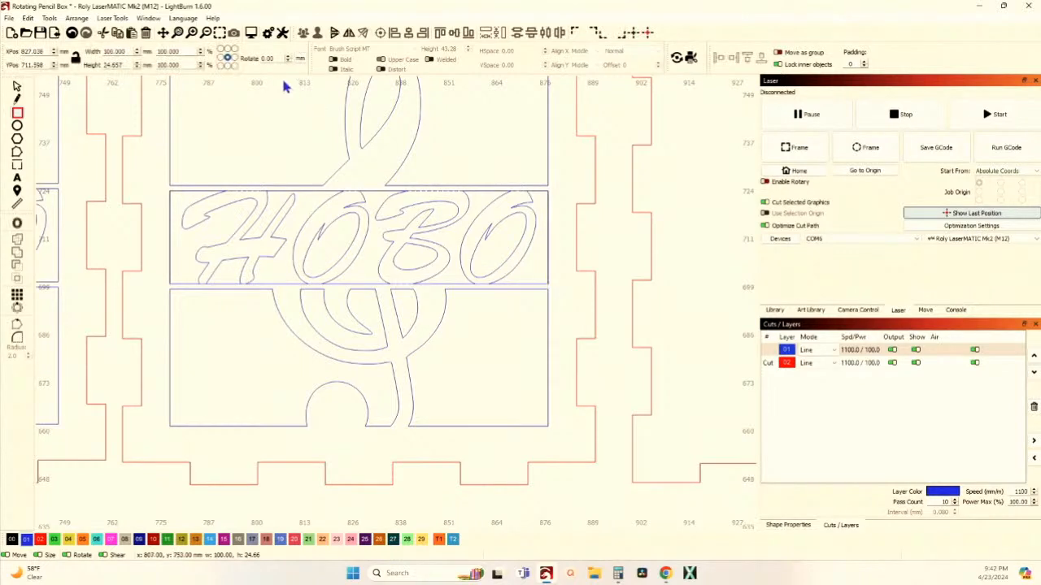
pyautogui.click(17, 87)
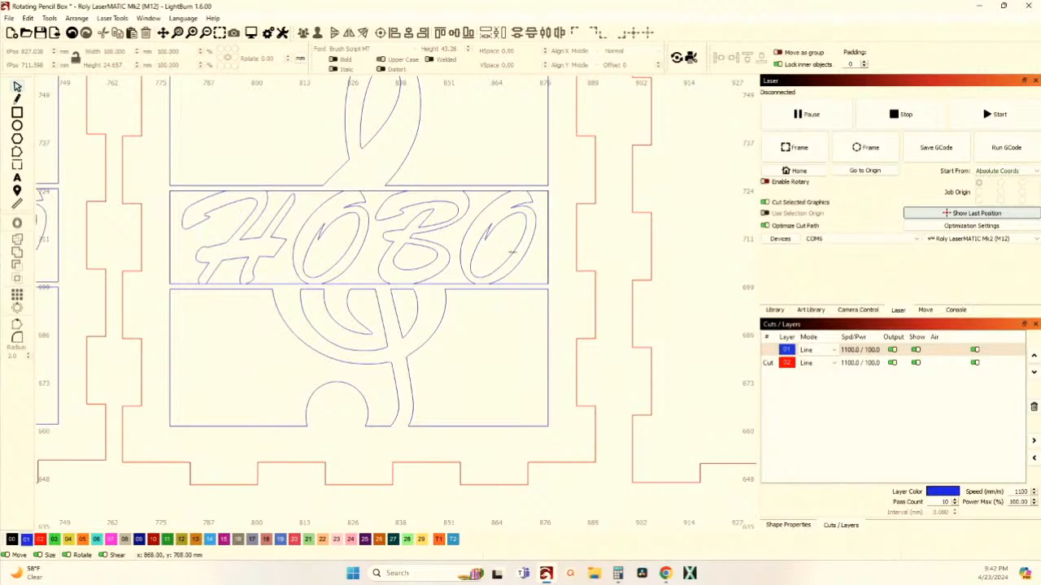
# Delete the existing HOBO letter cut-out pieces inside the finished panel's middle band
pyautogui.click(202, 228)
pyautogui.press('Delete')
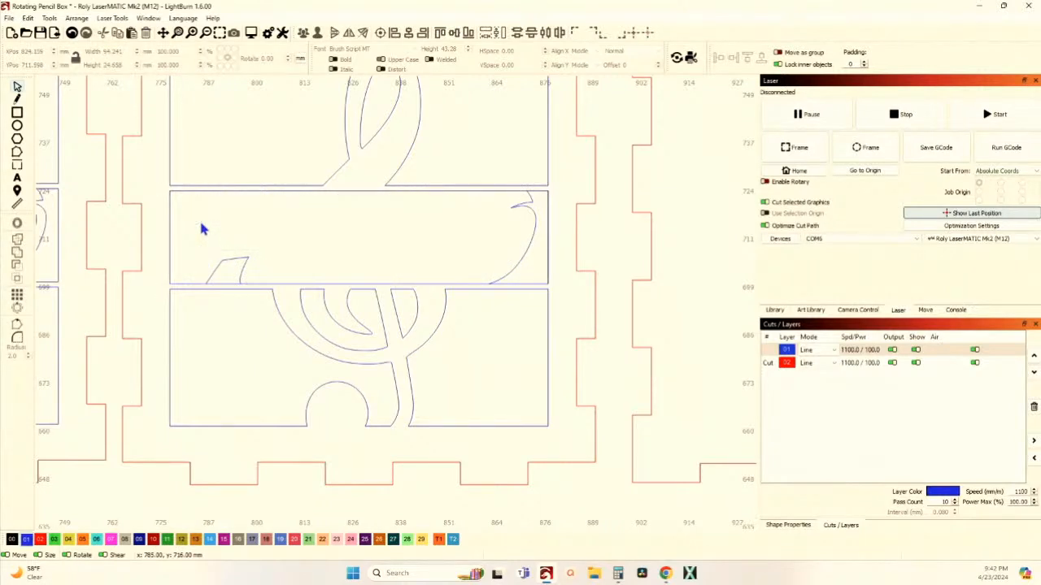
pyautogui.click(513, 272)
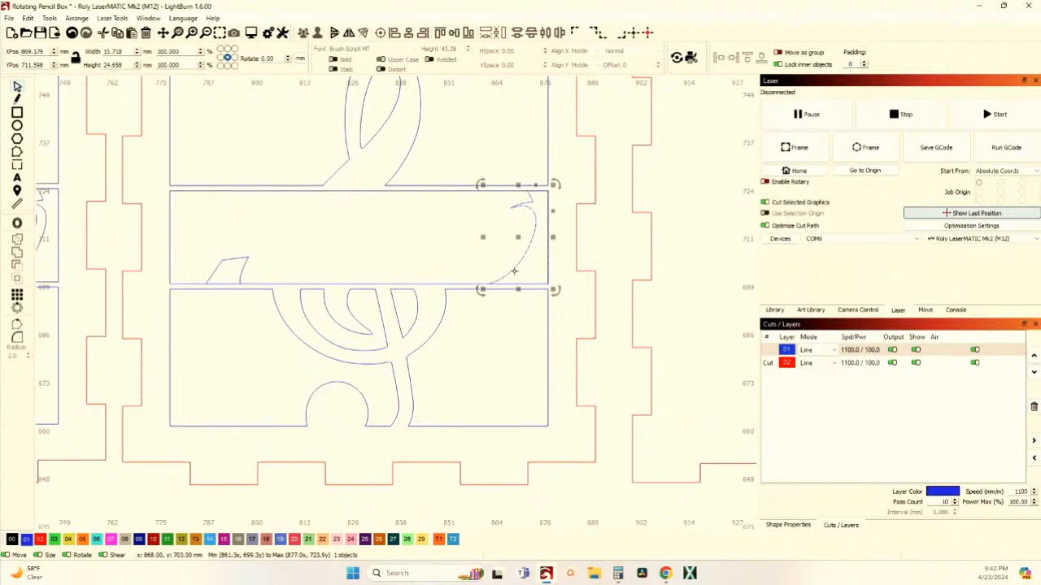
# Delete the leftover letter fragments from the panel's middle band and group the panel's remaining inner treble clef artwork
pyautogui.press('Delete')
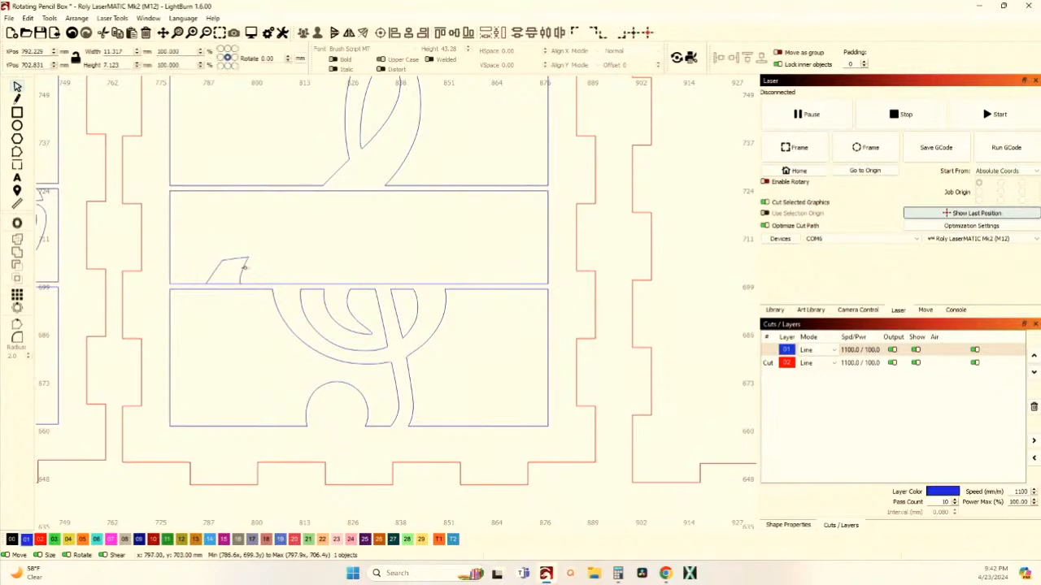
pyautogui.scroll(-5, 242, 268)
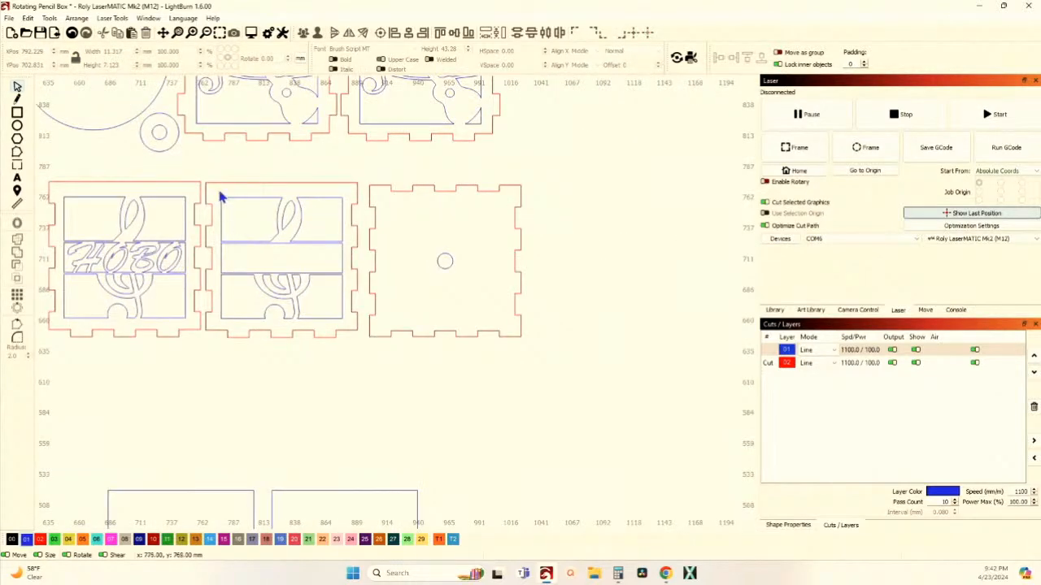
pyautogui.moveTo(218, 200); pyautogui.dragTo(352, 336)
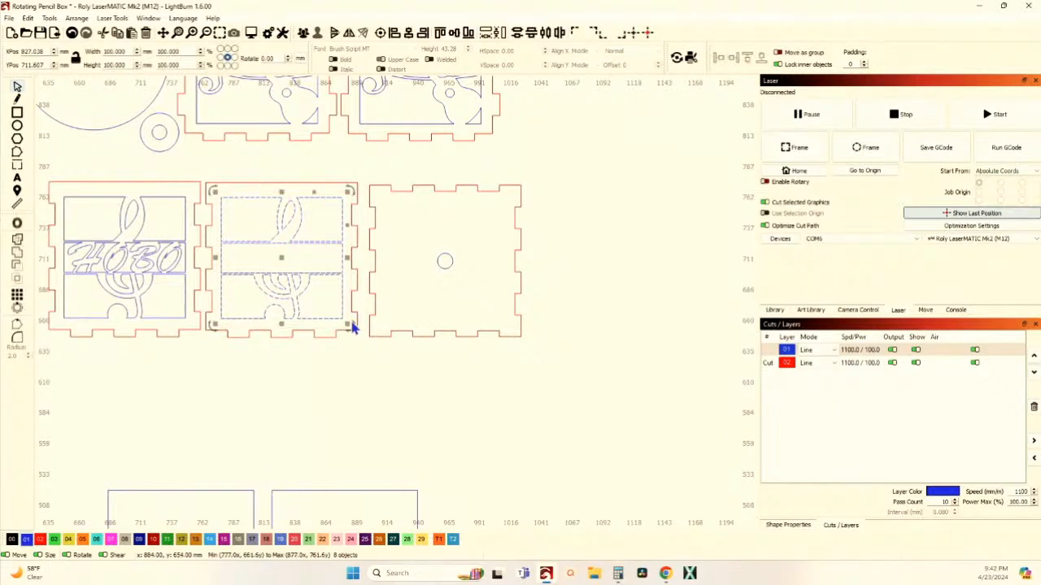
pyautogui.click(294, 31)
# Move the grouped treble clef artwork out of its box panel to just beside the separate 100 mm music staff tile
pyautogui.scroll(-4, 326, 343)
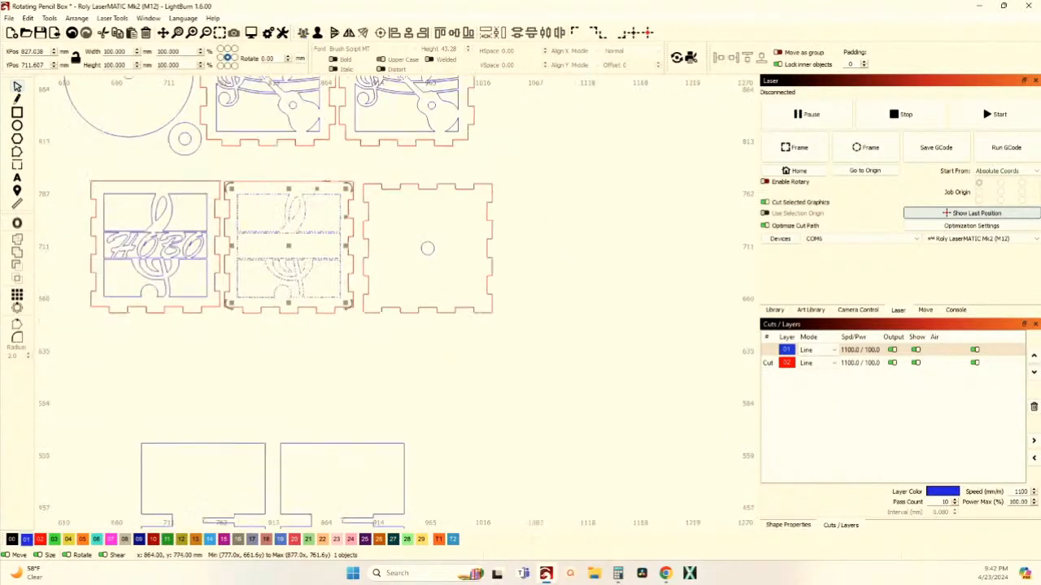
pyautogui.scroll(-3, 426, 396)
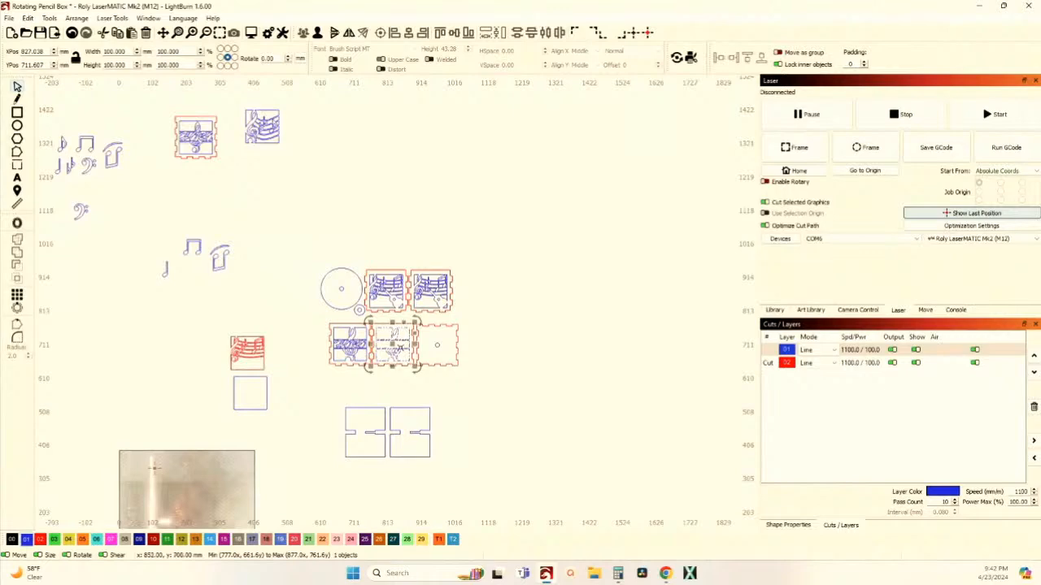
pyautogui.moveTo(393, 345); pyautogui.dragTo(304, 134)
pyautogui.scroll(6, 293, 167)
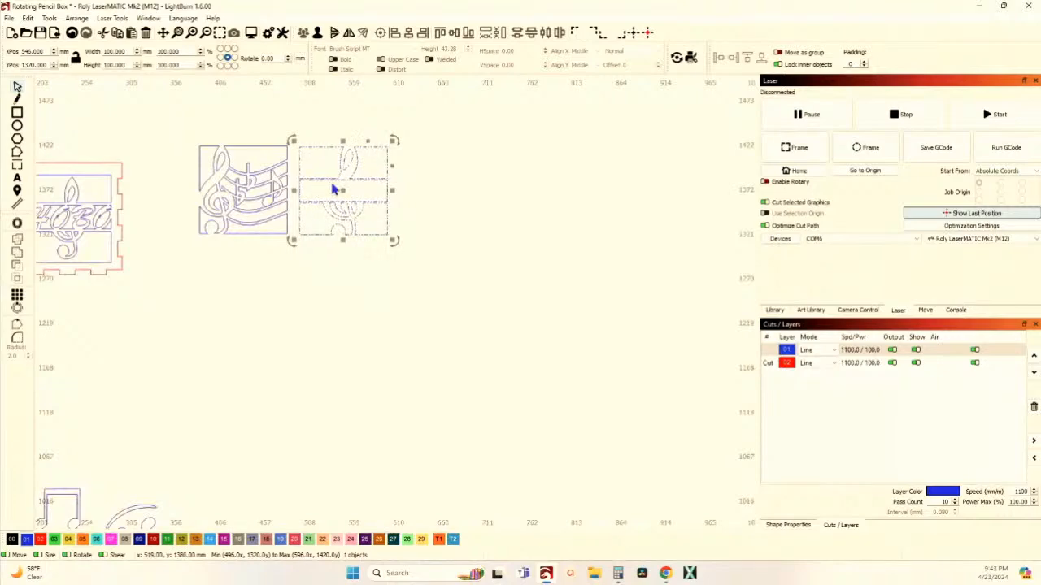
pyautogui.scroll(-3, 283, 204)
pyautogui.scroll(4, 204, 192)
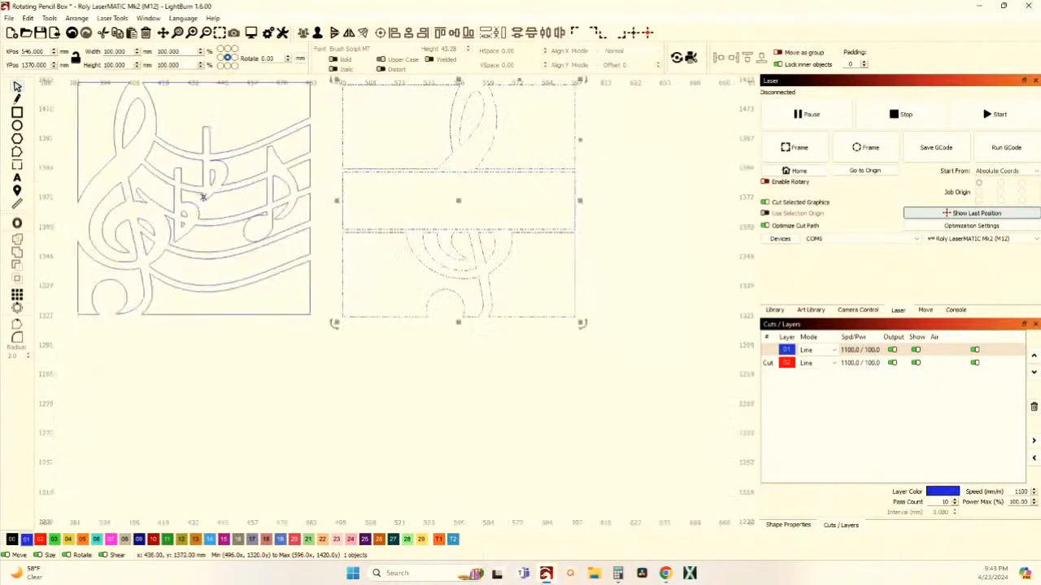
pyautogui.scroll(-6, 195, 209)
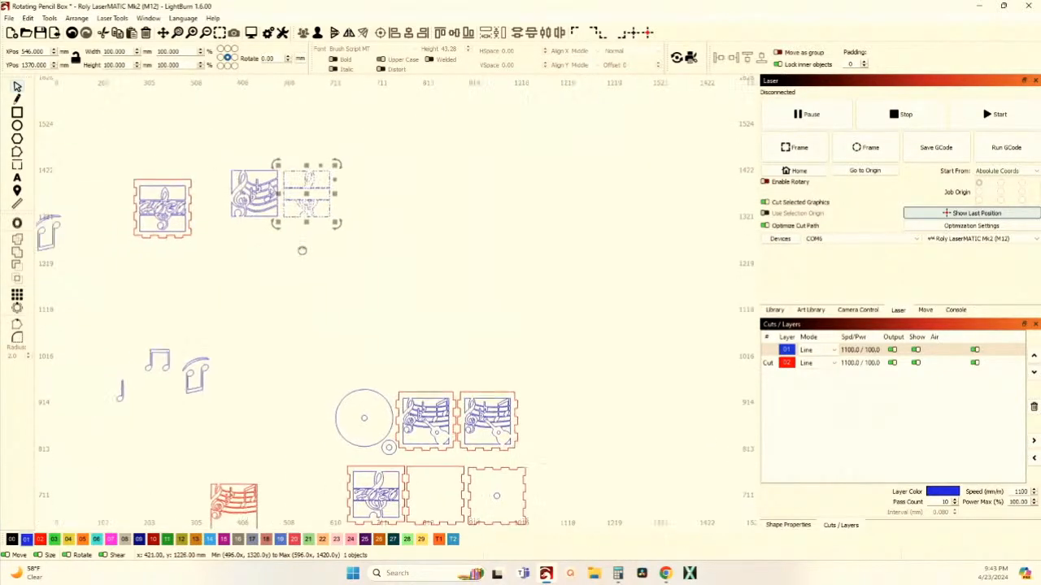
pyautogui.press('Escape')
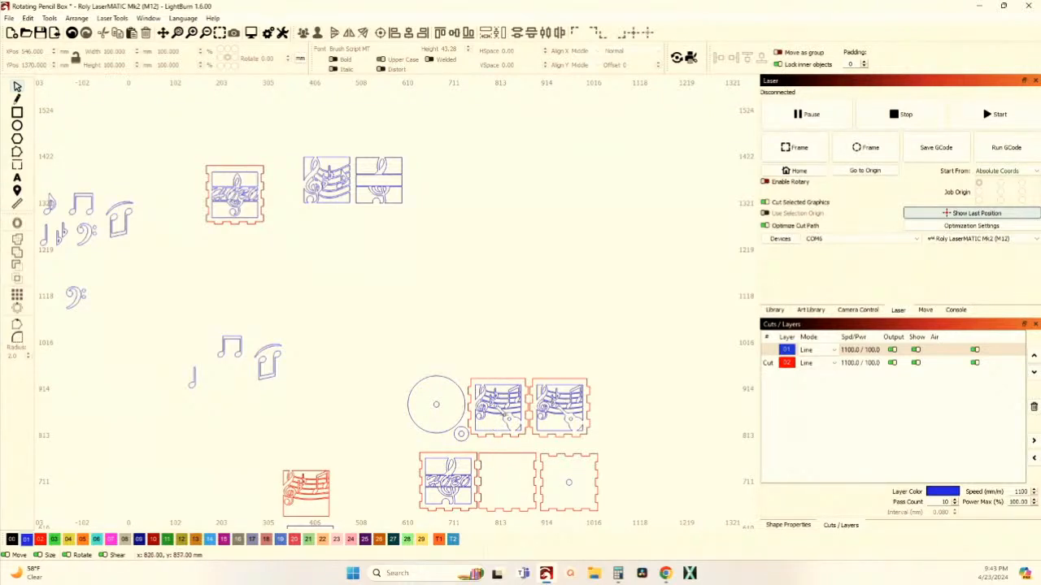
# Place a copy of the empty 100 mm square above the separate HOBO panel
pyautogui.scroll(-4, 398, 435)
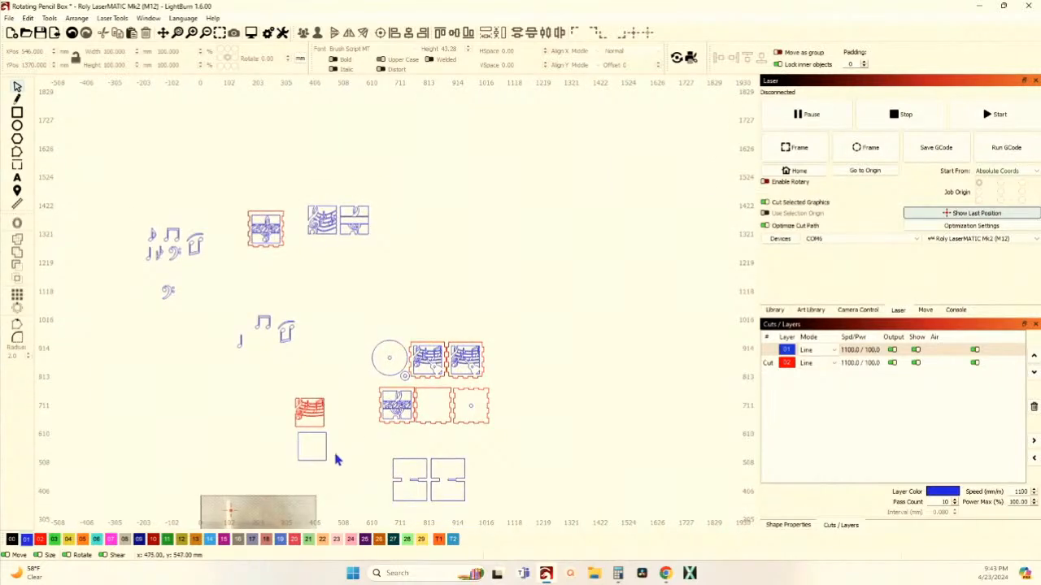
pyautogui.click(315, 446)
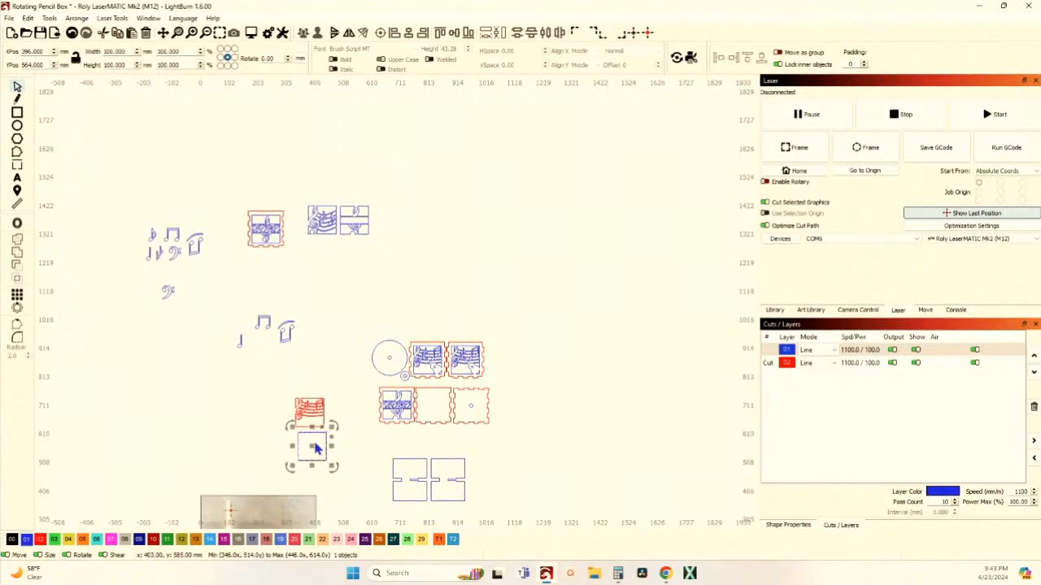
pyautogui.moveTo(311, 445); pyautogui.dragTo(268, 185)
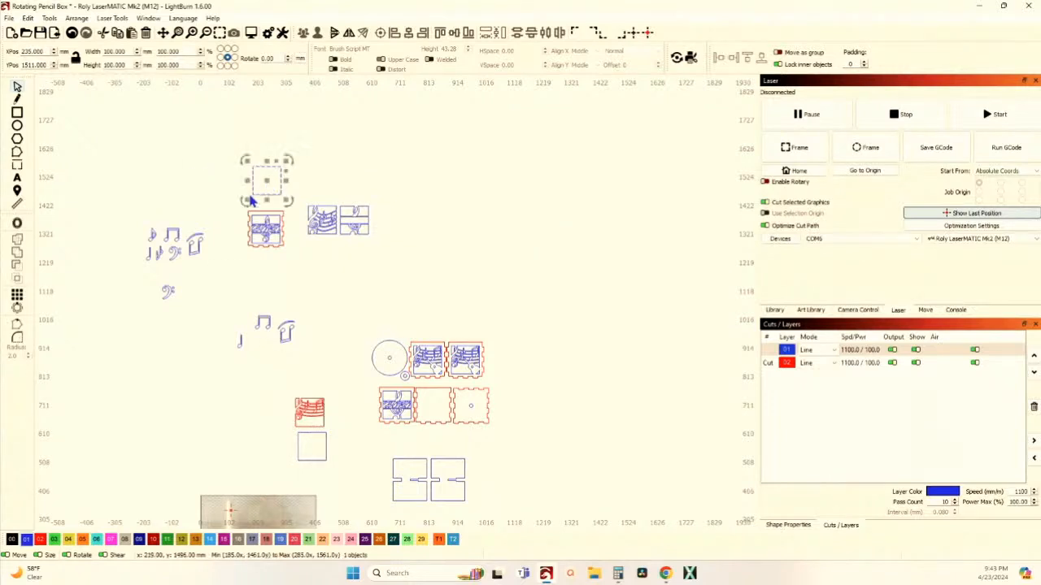
# Move the upper bass clef with its two dots into the empty square's upper-left area and scale it to about 33 × 38 mm
pyautogui.scroll(2, 149, 232)
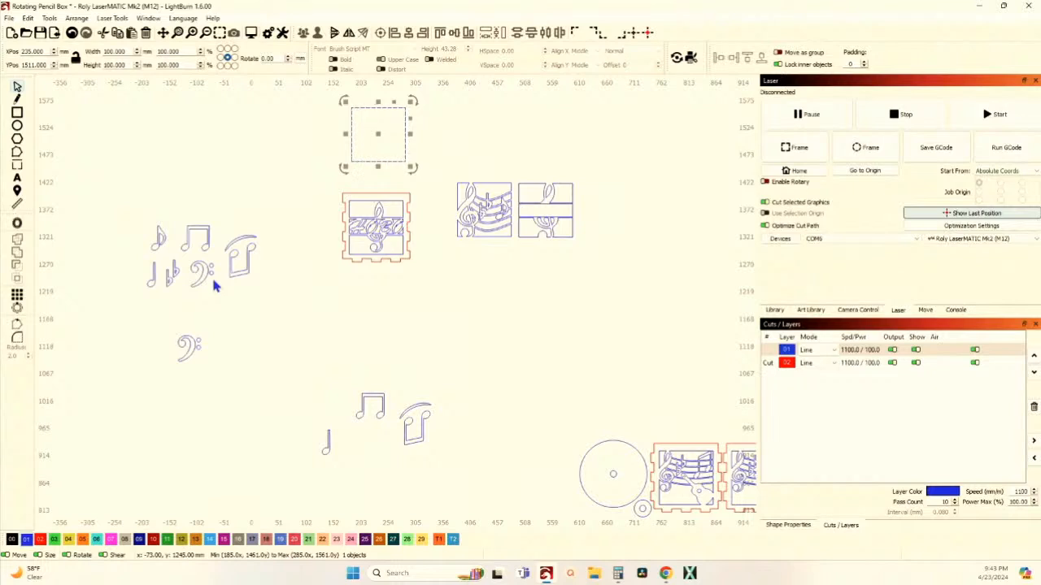
pyautogui.moveTo(216, 295); pyautogui.dragTo(184, 262)
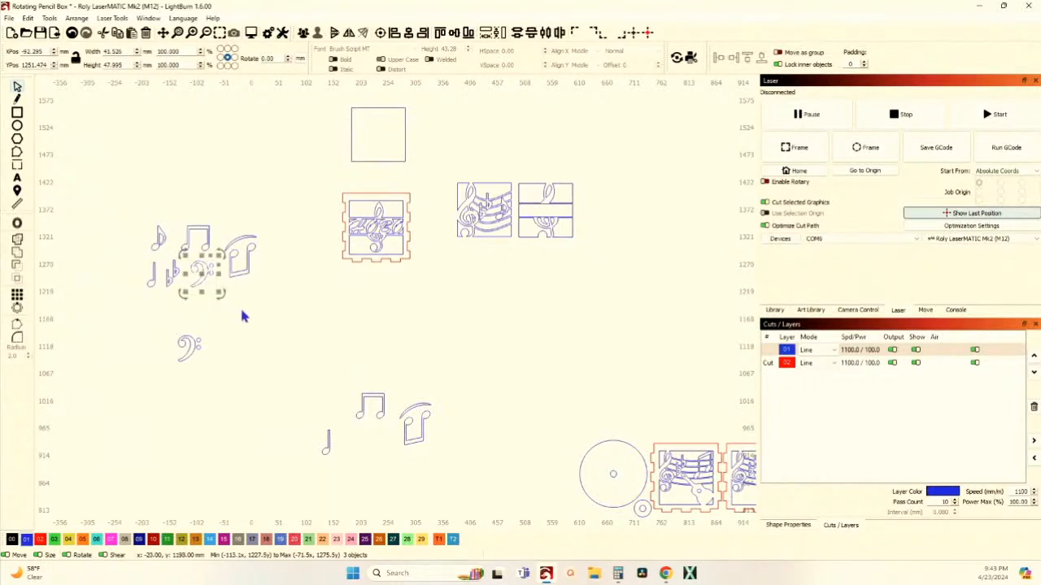
pyautogui.moveTo(221, 292); pyautogui.dragTo(323, 254)
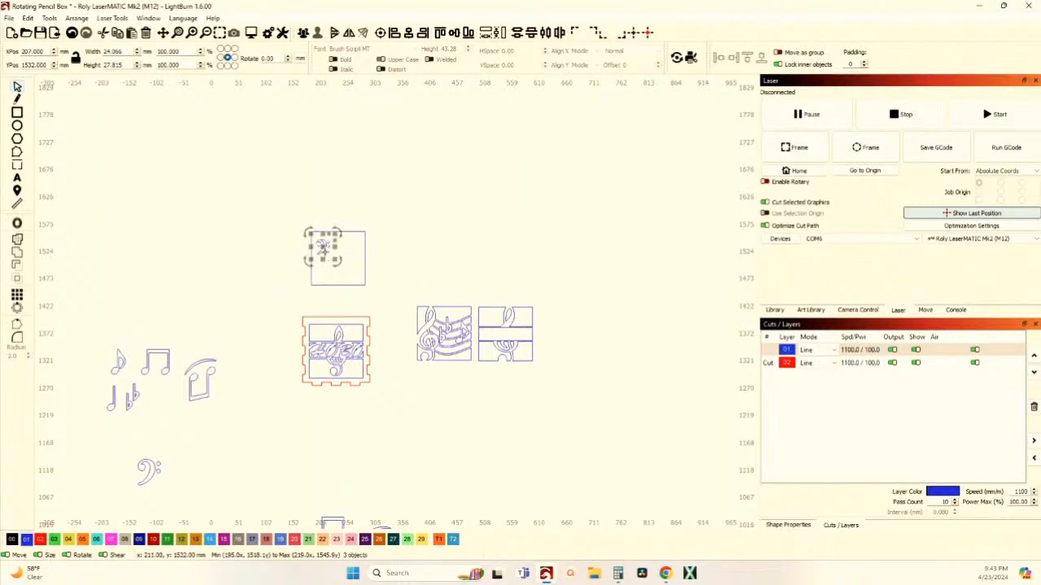
pyautogui.scroll(8, 323, 254)
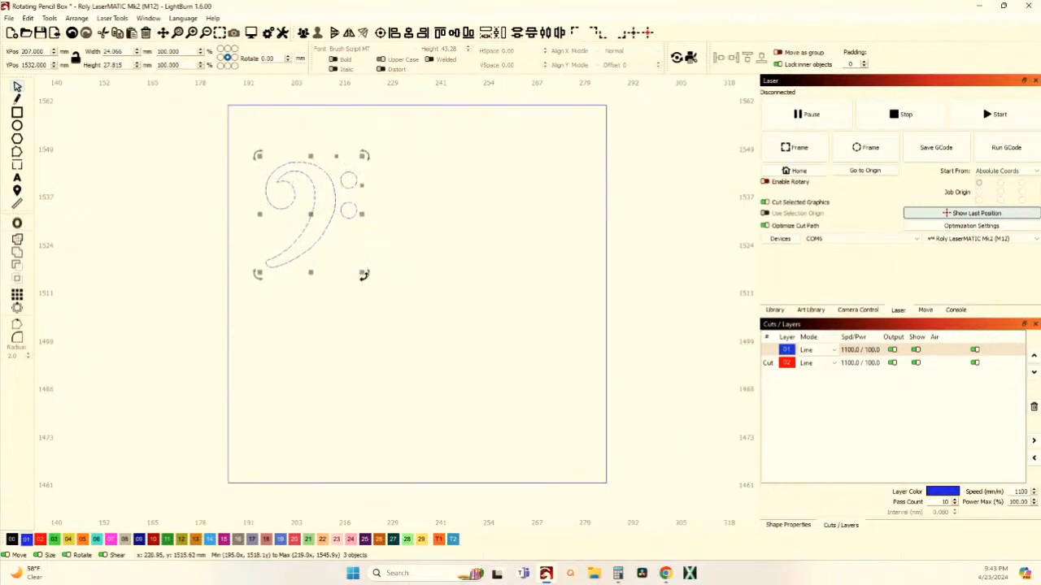
pyautogui.moveTo(364, 274); pyautogui.dragTo(382, 294)
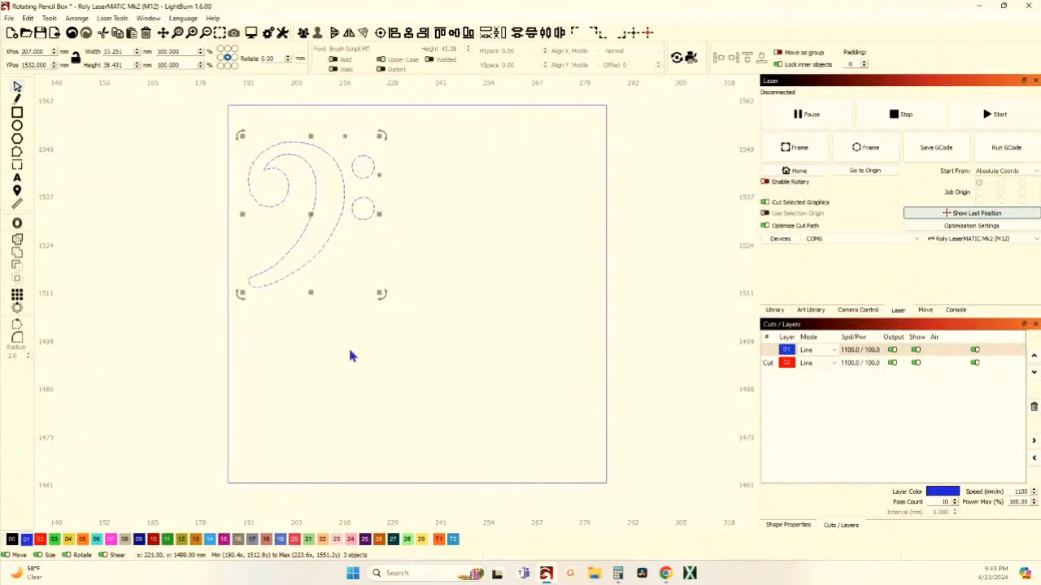
pyautogui.scroll(-10, 448, 390)
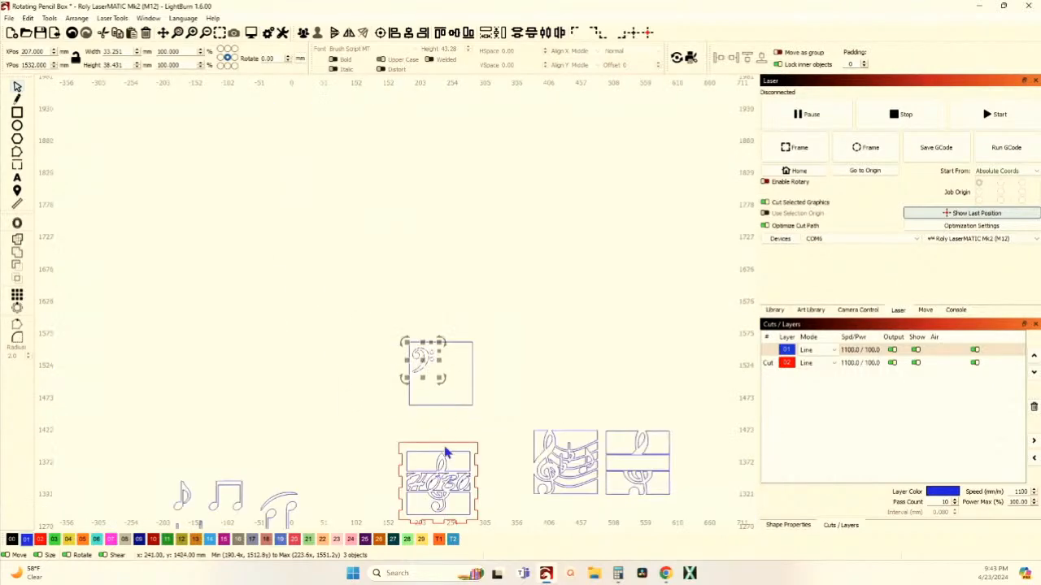
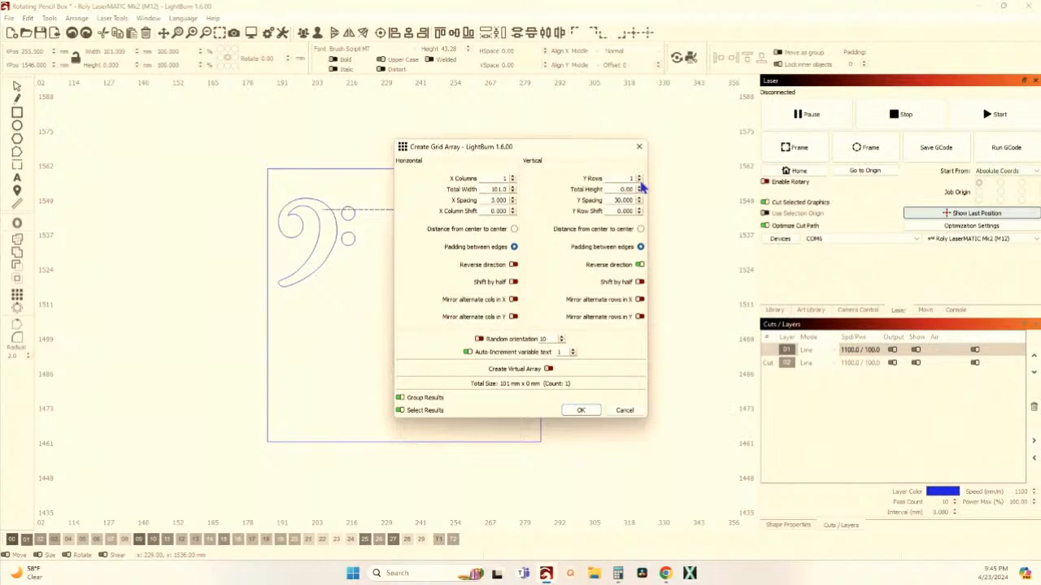
# Create a grid array of the horizontal line with 1 column, 5 rows and 6 mm vertical spacing
pyautogui.click(640, 177)
pyautogui.click(640, 176)
pyautogui.click(640, 177)
pyautogui.click(640, 177)
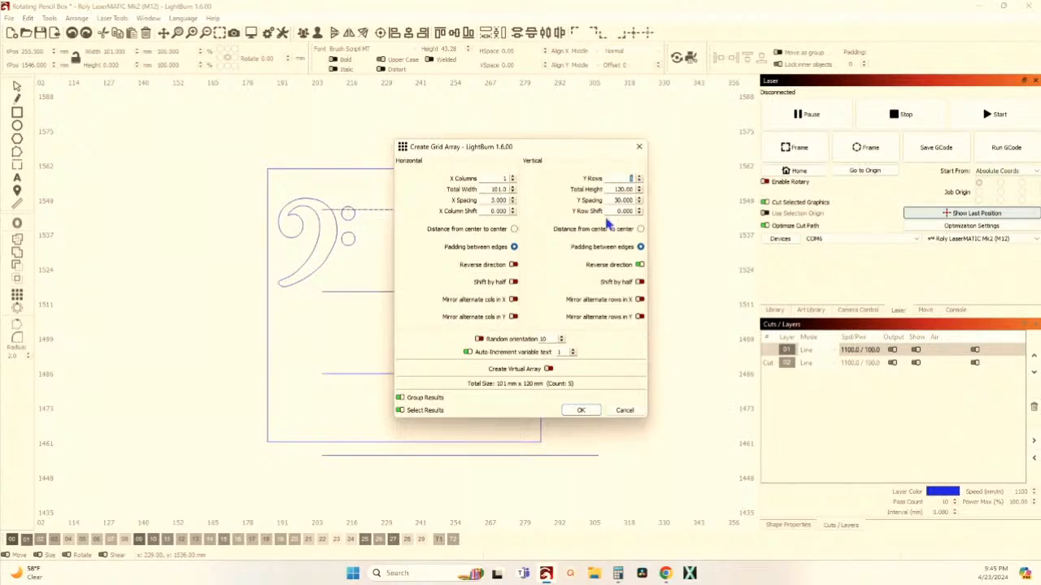
pyautogui.write('15')
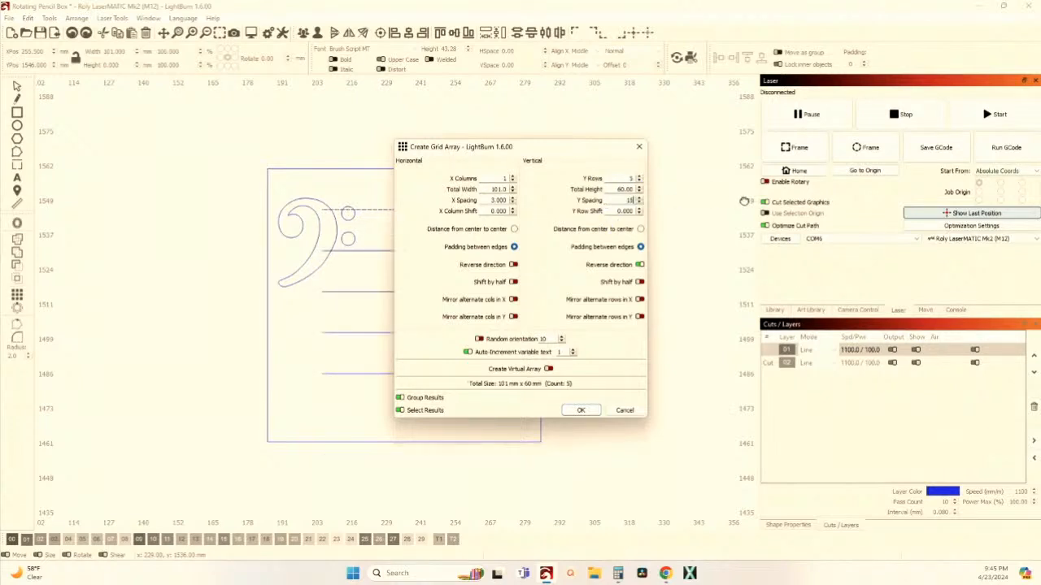
pyautogui.moveTo(548, 153); pyautogui.dragTo(780, 128)
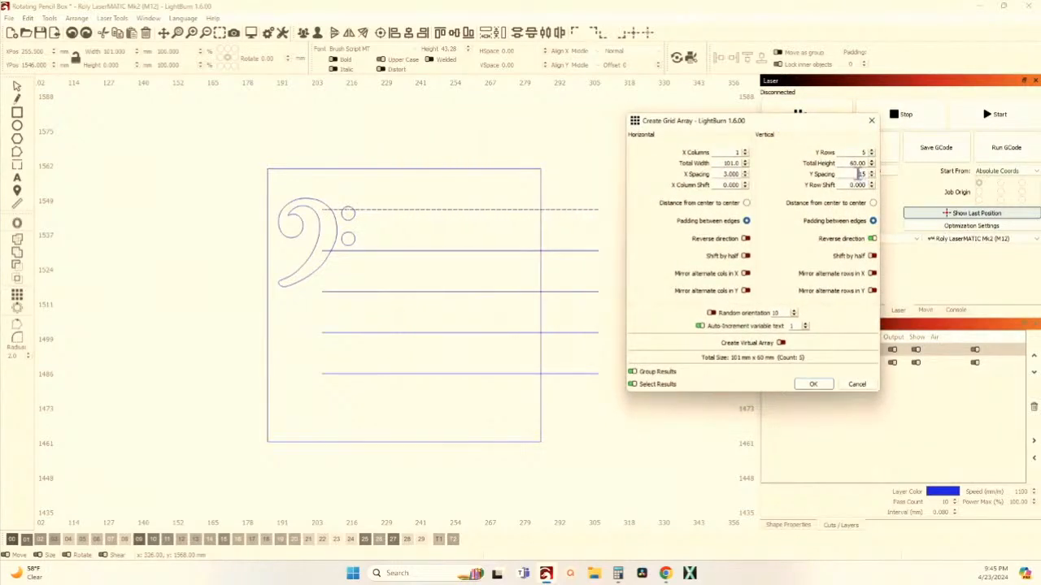
pyautogui.write('10')
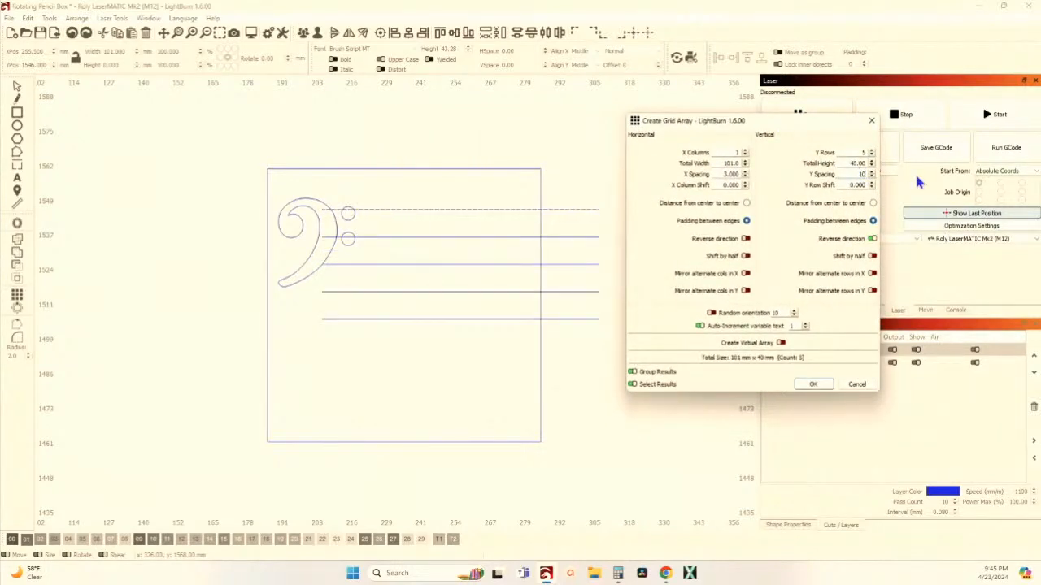
pyautogui.click(871, 177)
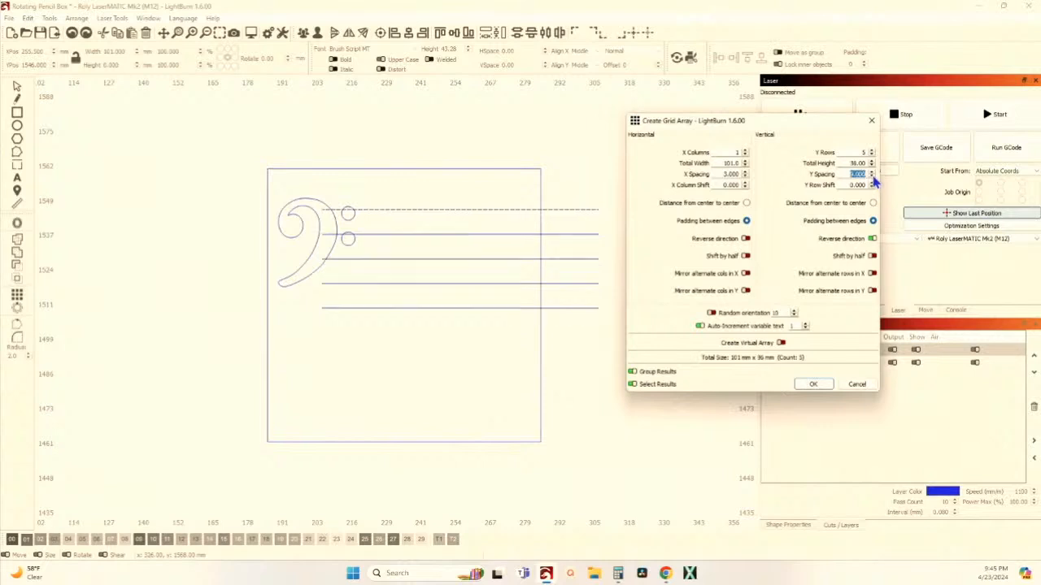
pyautogui.click(872, 178)
pyautogui.click(872, 178)
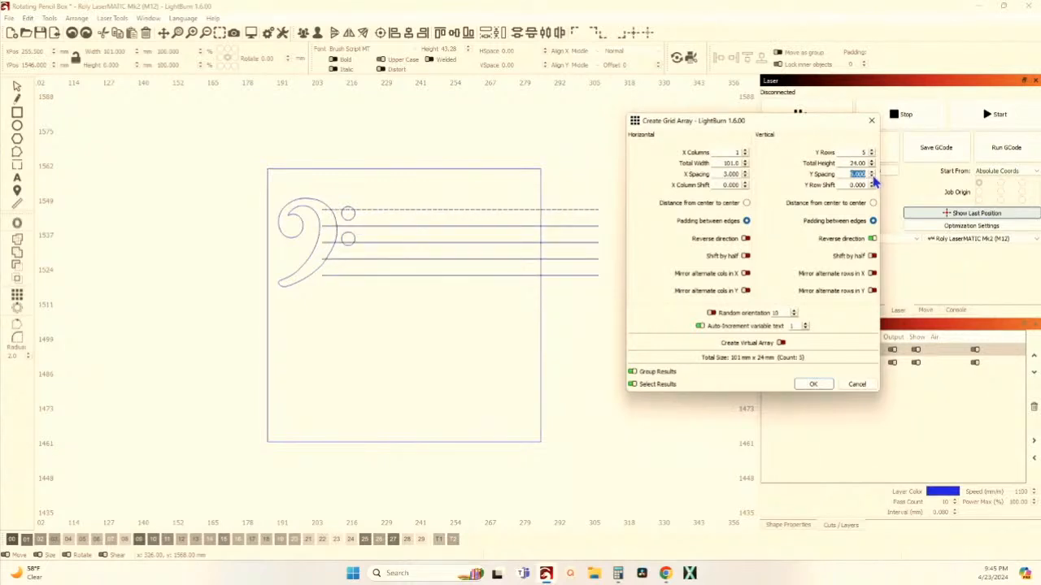
pyautogui.click(813, 384)
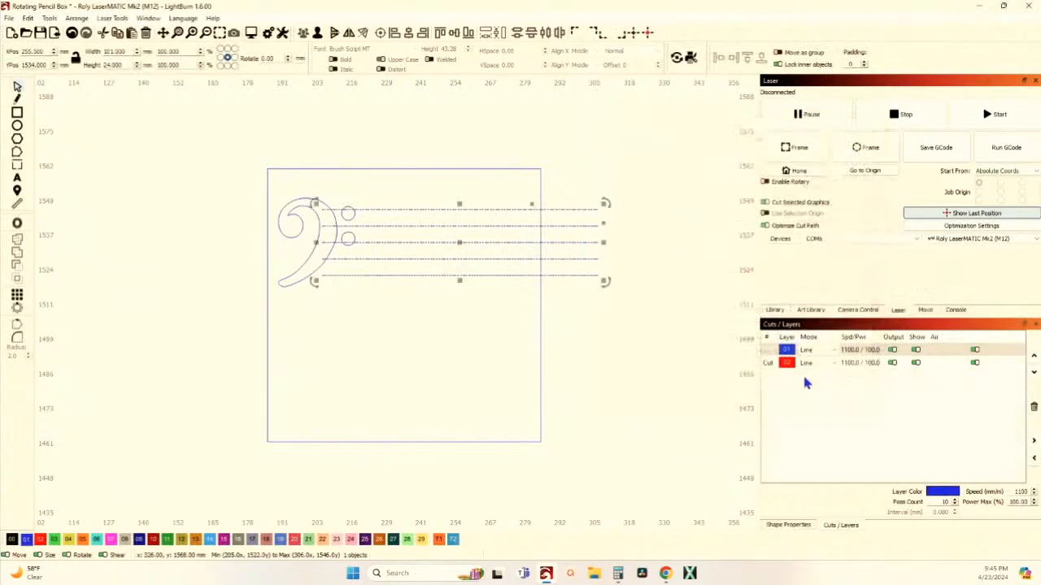
# Offset the five staff lines outward by 1 mm with round corners, deleting the original lines
pyautogui.scroll(4, 274, 228)
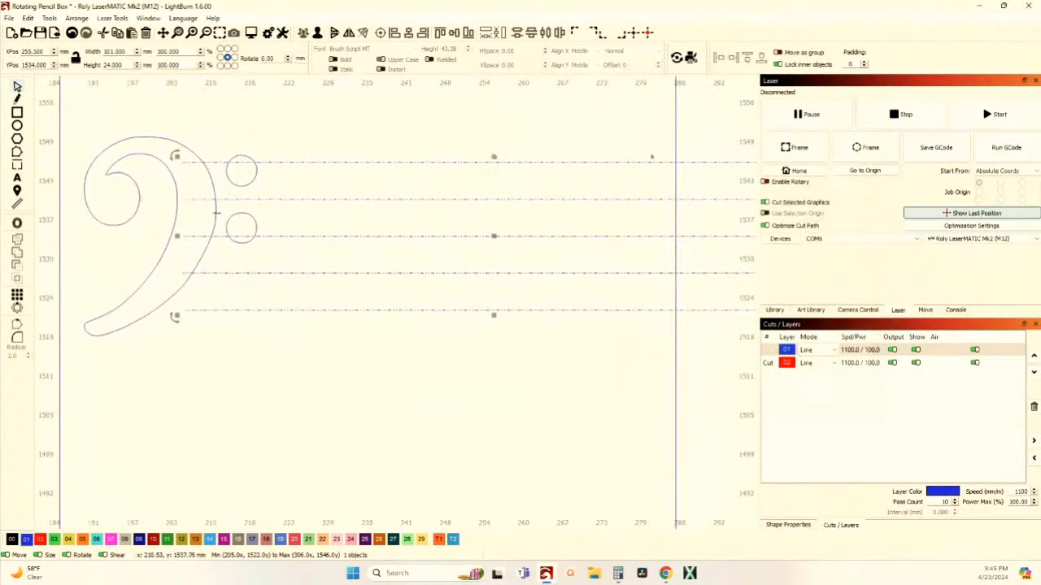
pyautogui.click(18, 223)
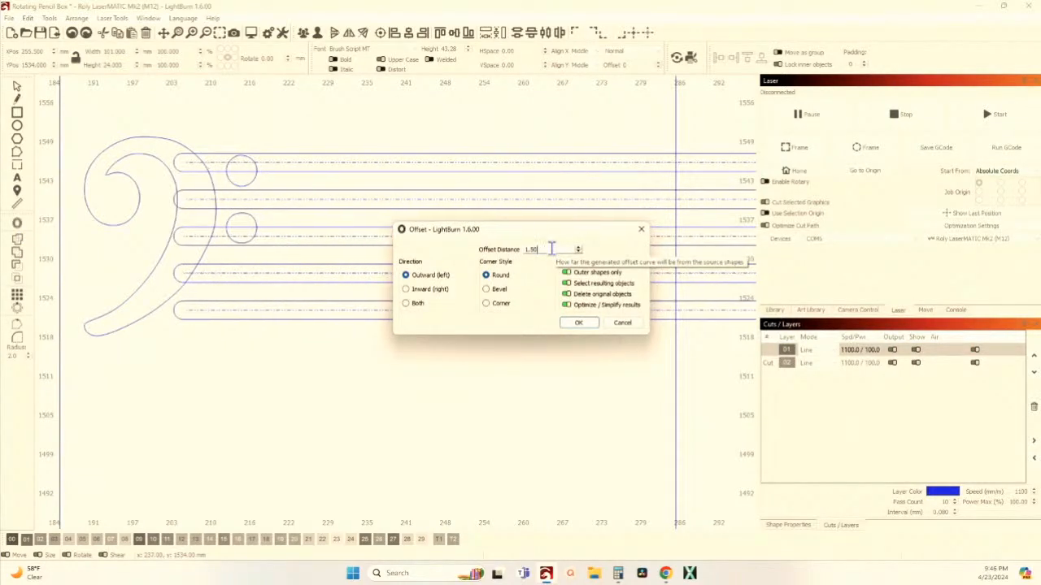
pyautogui.moveTo(551, 249); pyautogui.dragTo(511, 248)
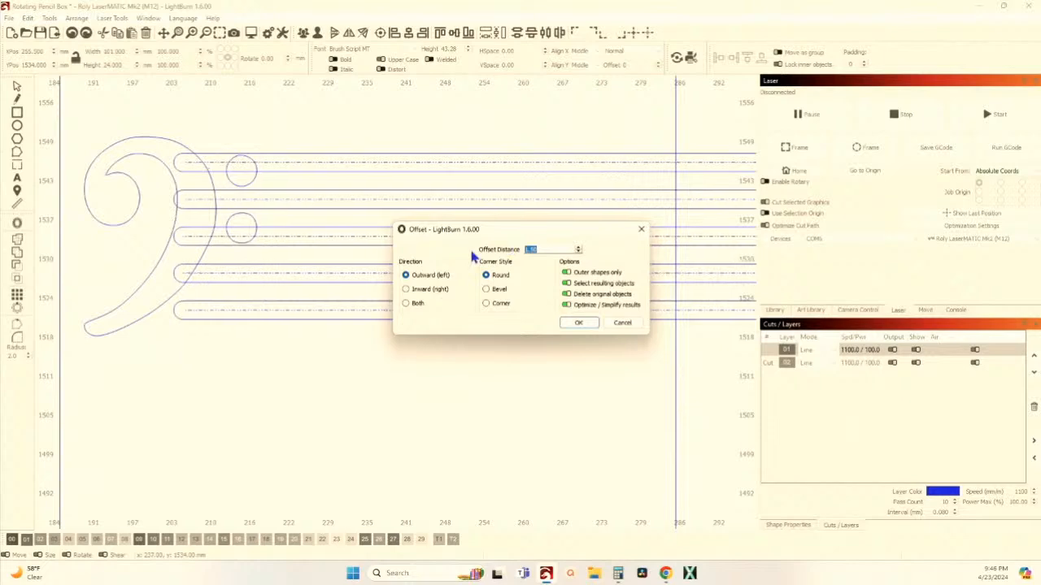
pyautogui.write('1')
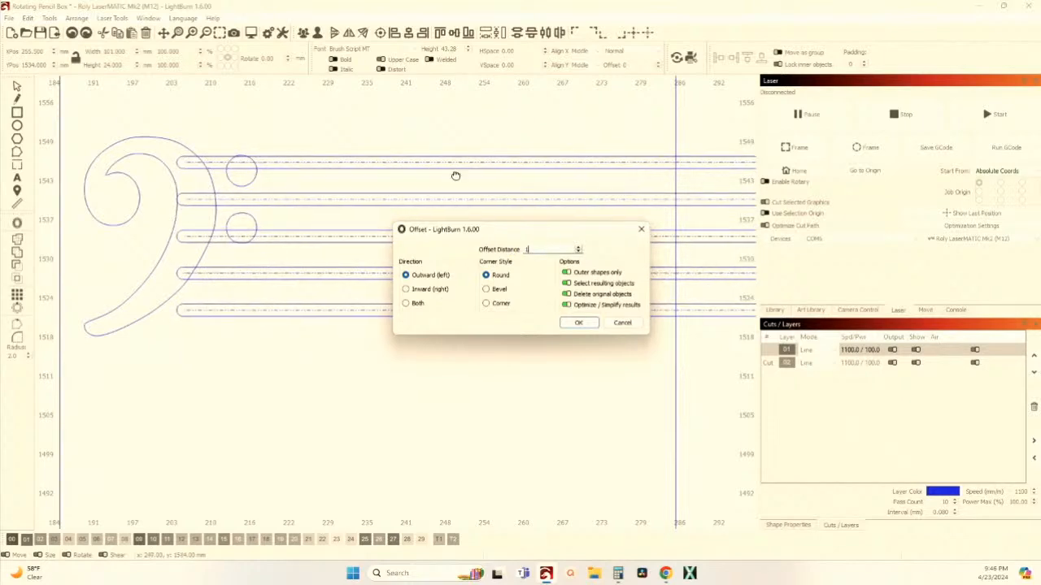
pyautogui.click(578, 324)
# Move the staff bars so their left ends overlap the bass clef's curve, centred at about X 253, Y 1536 mm
pyautogui.scroll(-3, 428, 313)
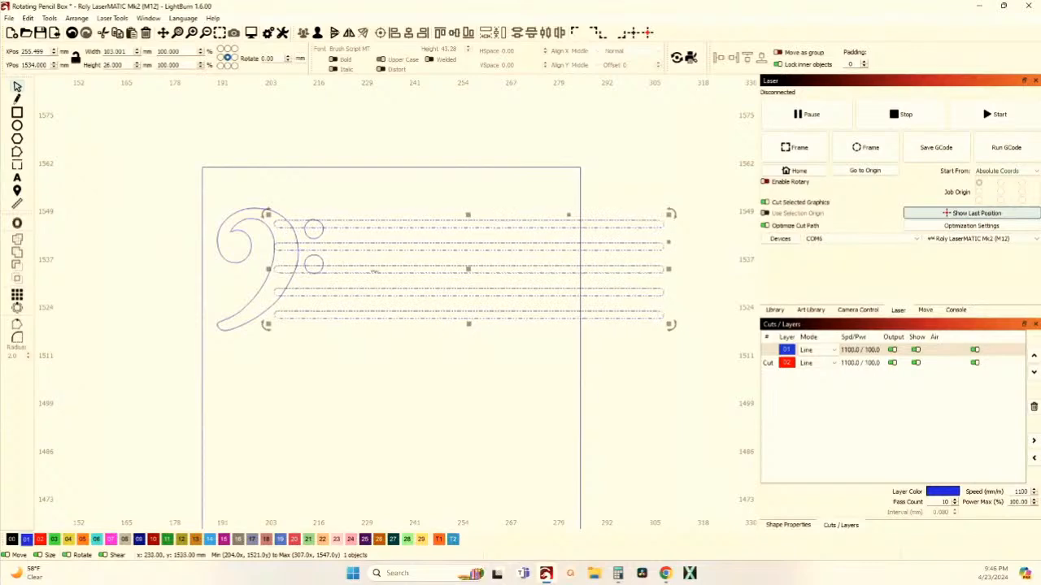
pyautogui.moveTo(462, 277); pyautogui.dragTo(474, 271)
pyautogui.scroll(6, 411, 292)
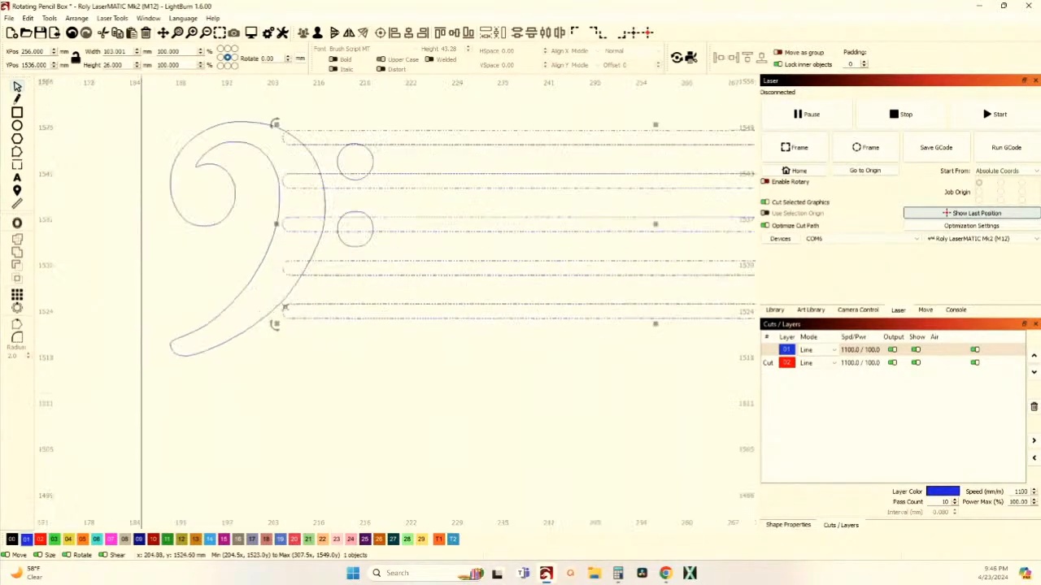
pyautogui.scroll(-6, 254, 302)
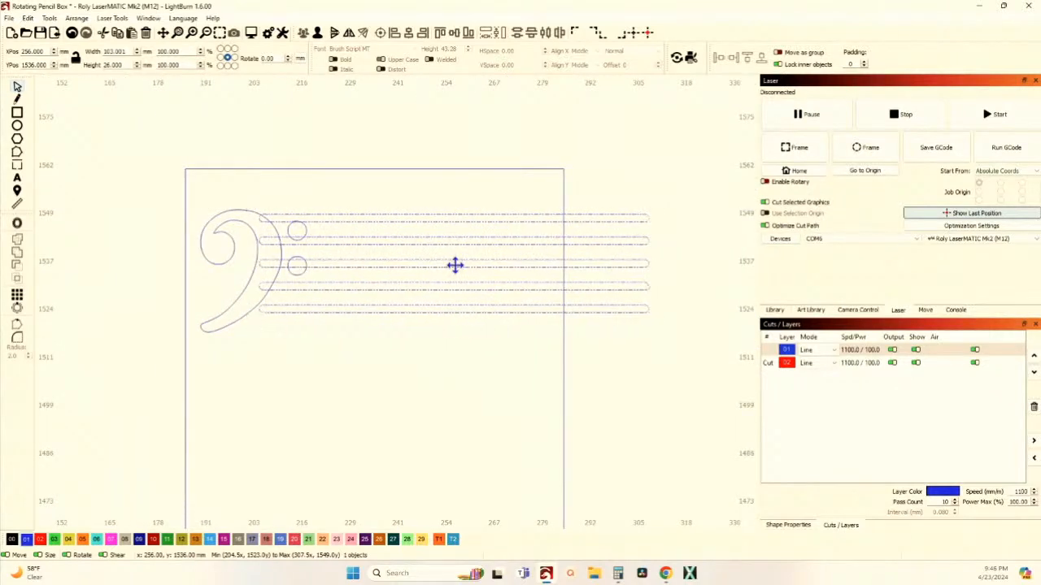
pyautogui.moveTo(456, 273); pyautogui.dragTo(445, 273)
pyautogui.scroll(7, 286, 305)
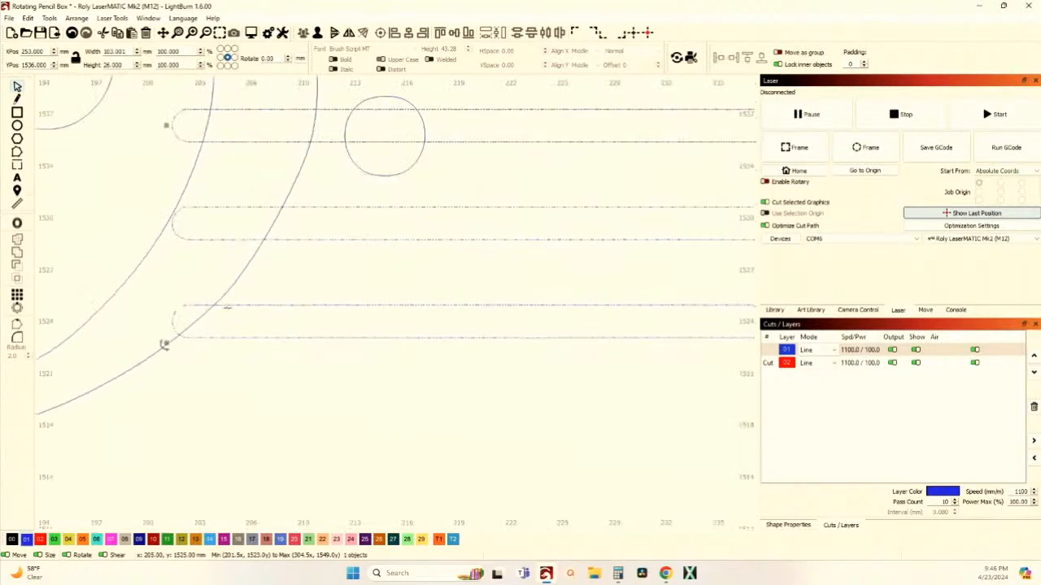
pyautogui.scroll(-3, 225, 307)
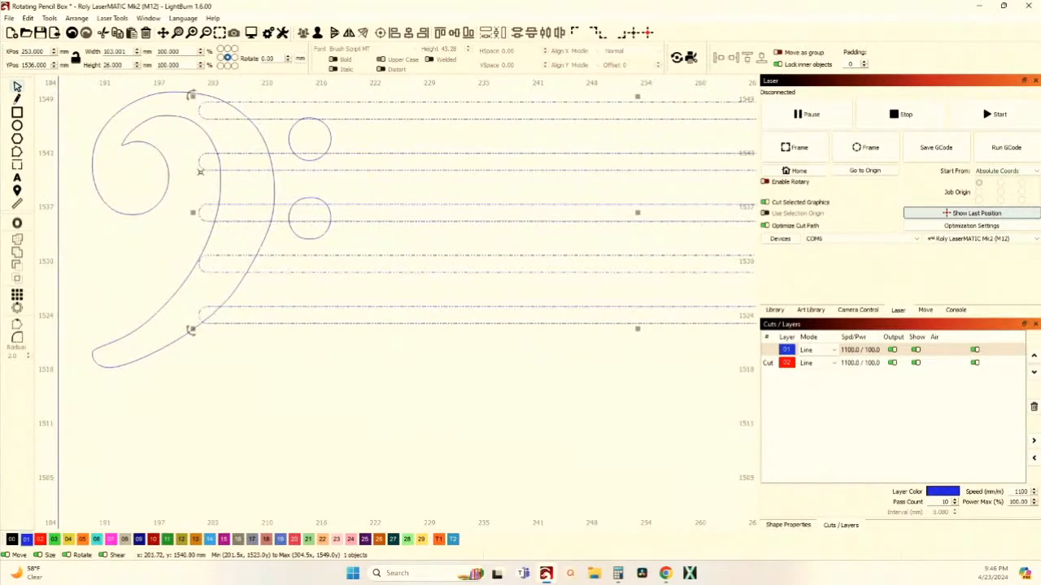
pyautogui.scroll(-2, 200, 171)
pyautogui.moveTo(347, 201); pyautogui.dragTo(280, 205)
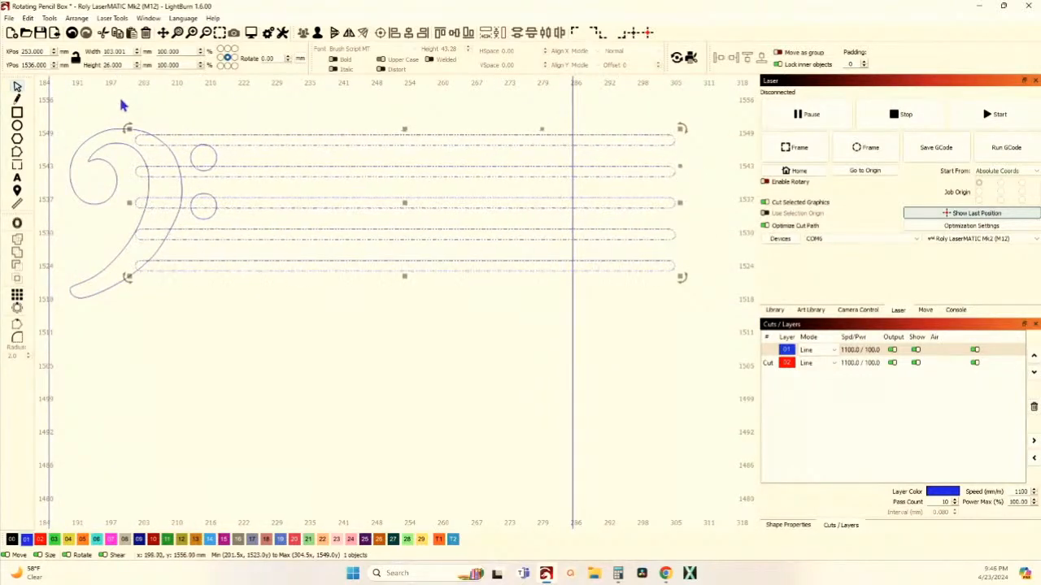
pyautogui.click(49, 19)
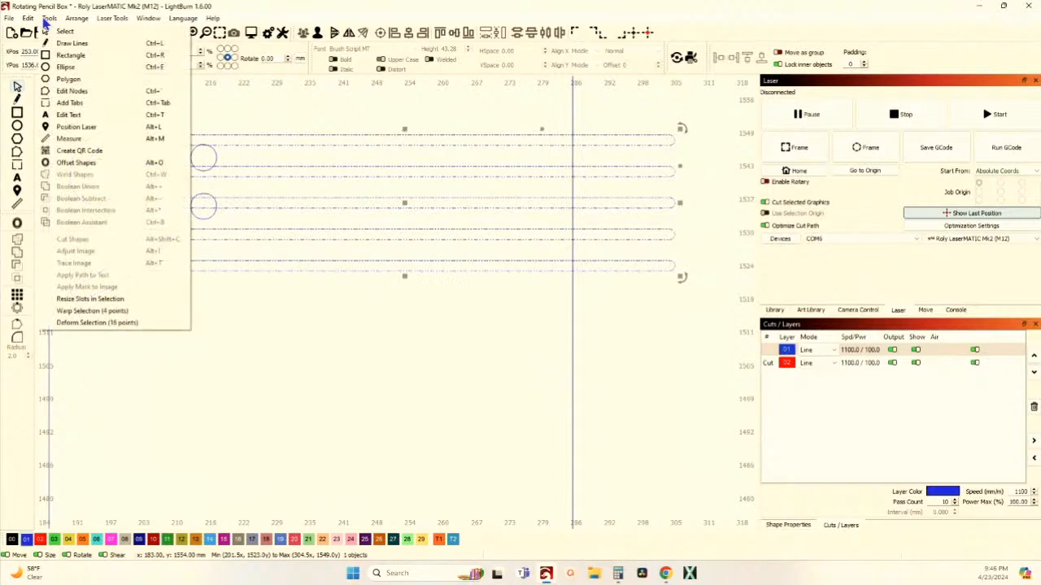
pyautogui.click(104, 313)
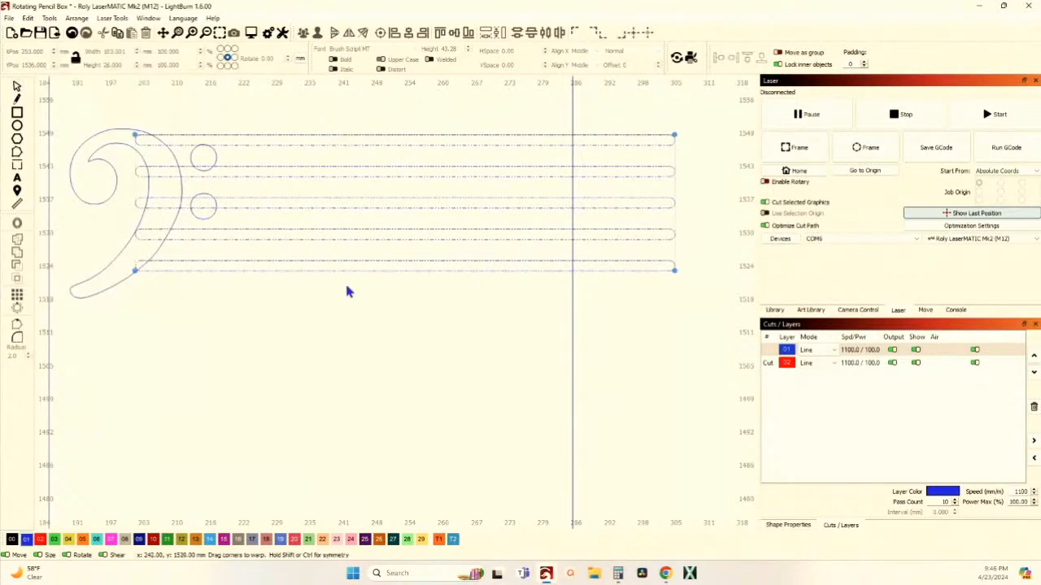
pyautogui.click(50, 19)
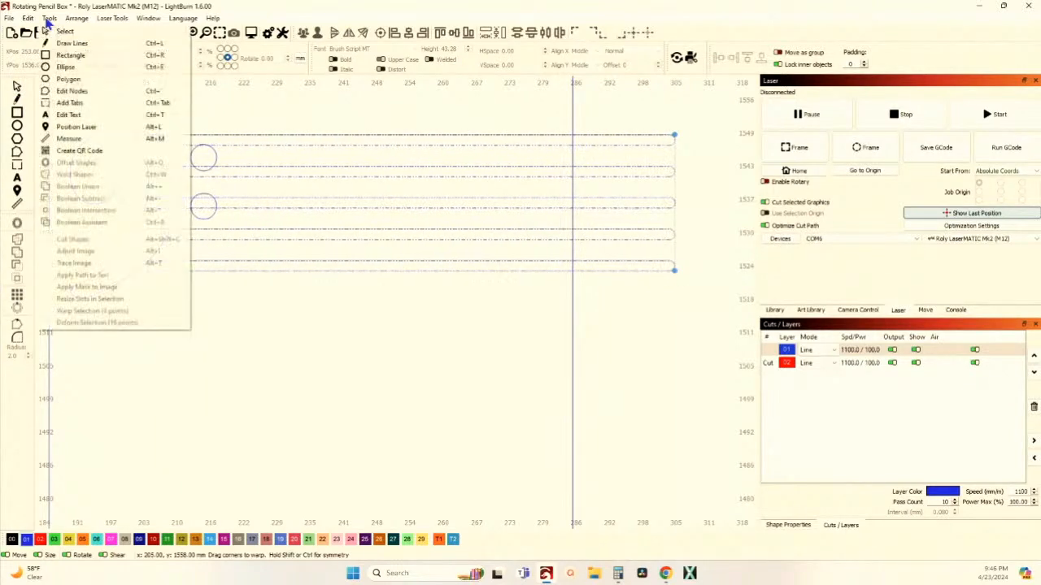
pyautogui.click(328, 336)
pyautogui.click(17, 86)
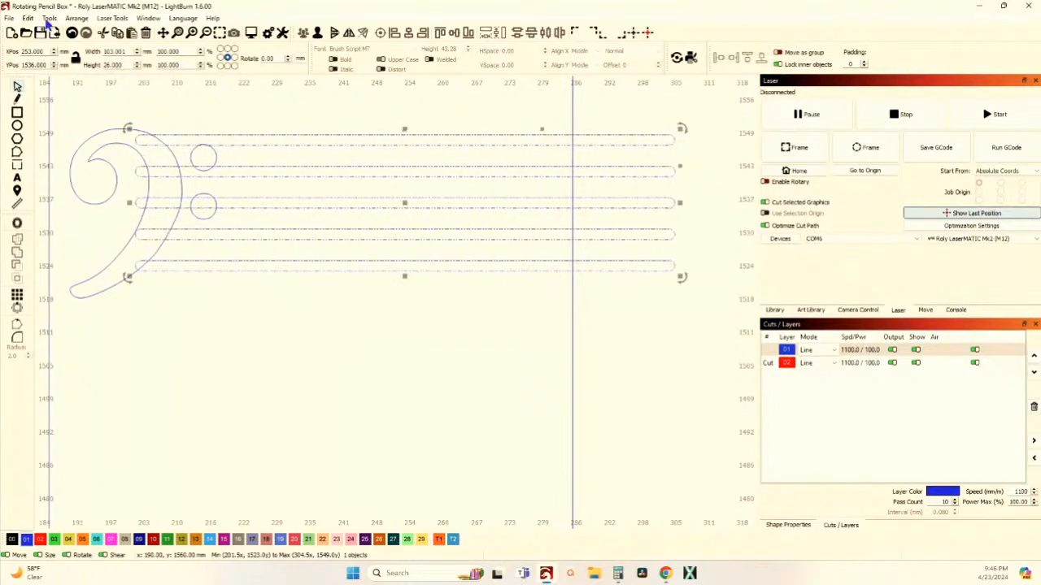
# Deform the staff bars with the 16-point grid, pulling the second column's four points downward to create a dip near the bass clef
pyautogui.click(50, 18)
pyautogui.click(91, 323)
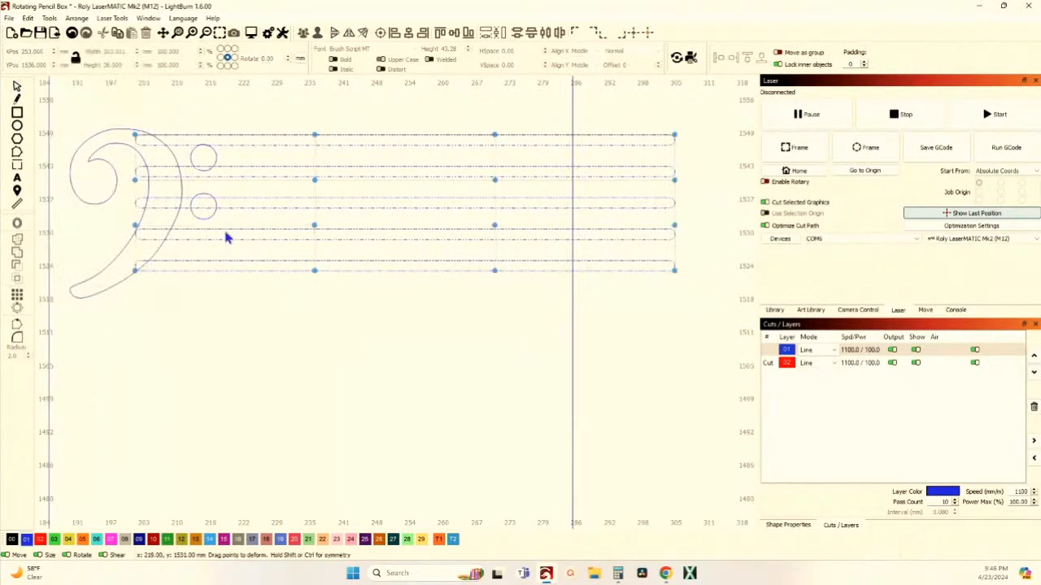
pyautogui.scroll(1, 318, 289)
pyautogui.moveTo(313, 277); pyautogui.dragTo(316, 460)
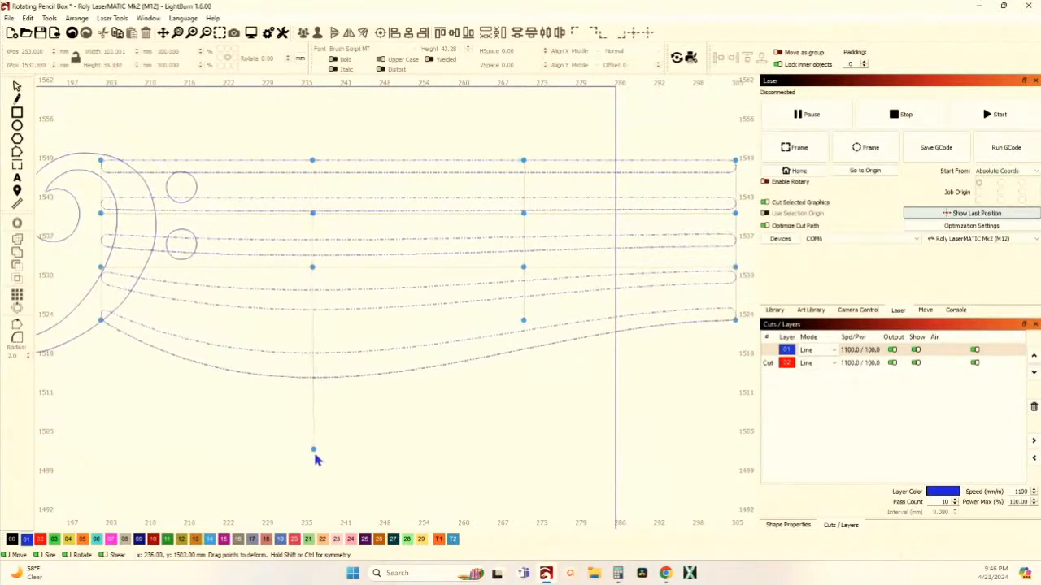
pyautogui.moveTo(311, 266); pyautogui.dragTo(318, 399)
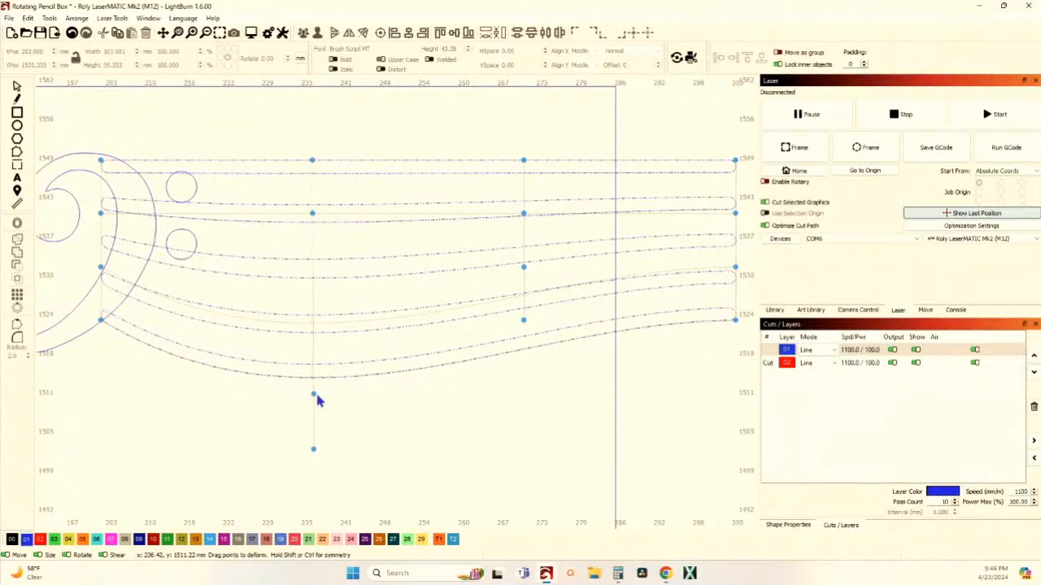
pyautogui.moveTo(311, 213); pyautogui.dragTo(313, 338)
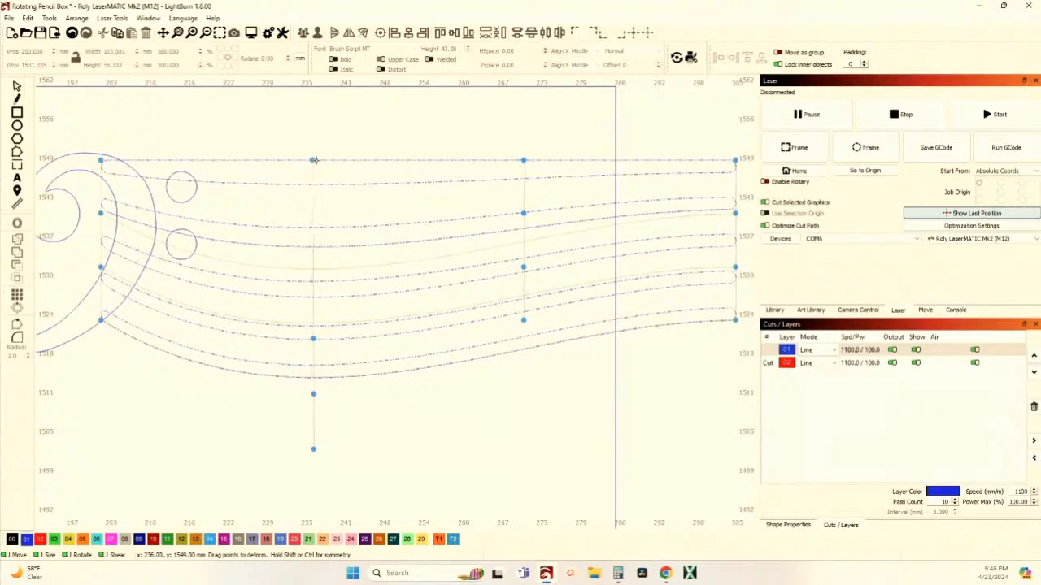
pyautogui.moveTo(317, 166); pyautogui.dragTo(314, 310)
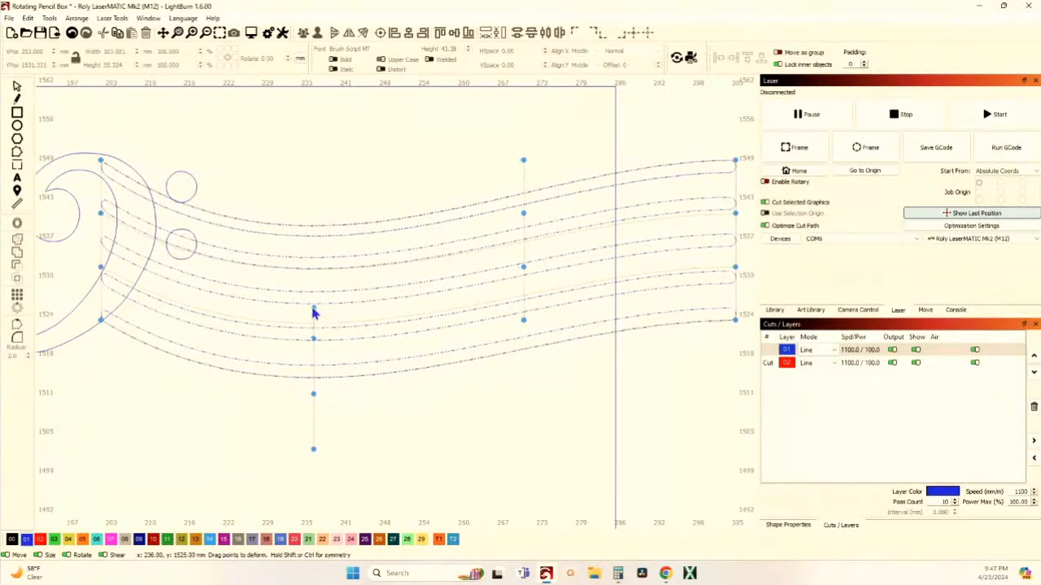
# Reshape the deform grid's third column, raising its upper three points and lowering its bottom one so the staff bars flow in a flared wave
pyautogui.scroll(-3, 399, 288)
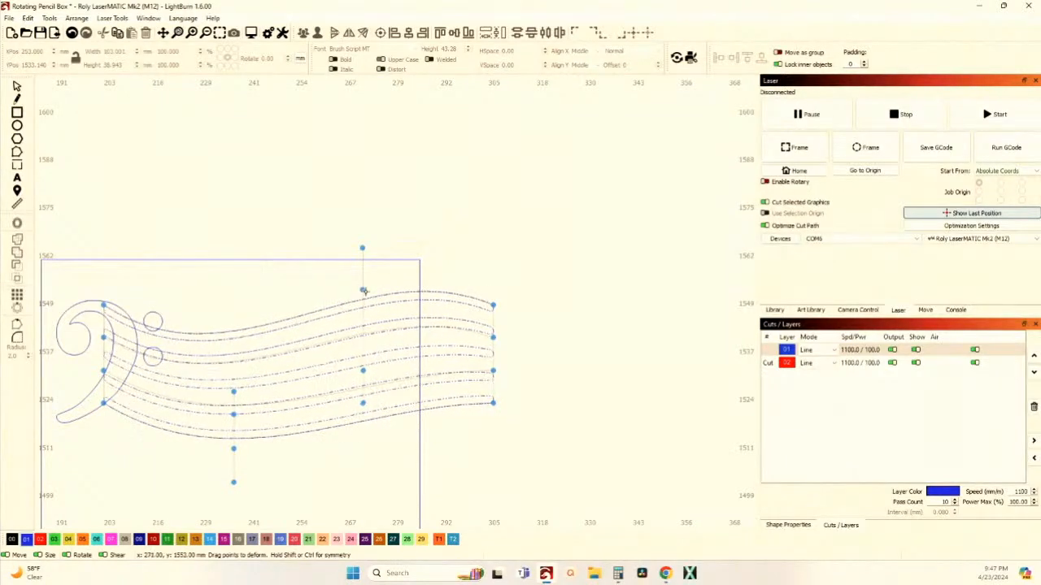
pyautogui.moveTo(366, 300); pyautogui.dragTo(363, 325)
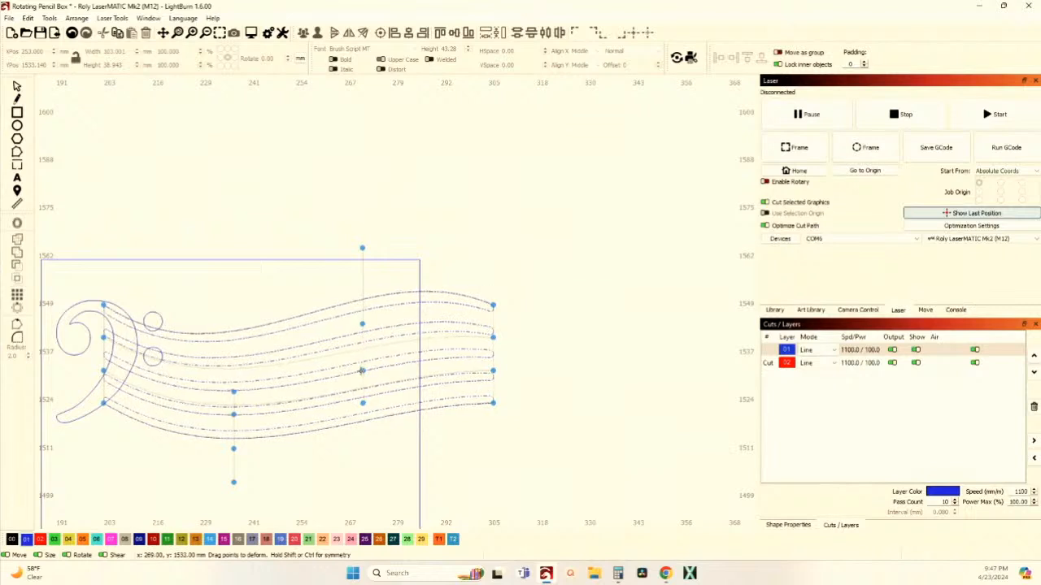
pyautogui.moveTo(364, 409); pyautogui.dragTo(366, 428)
pyautogui.moveTo(361, 327); pyautogui.dragTo(363, 312)
pyautogui.moveTo(364, 251)
pyautogui.mouseDown()
pyautogui.moveTo(365, 178)
pyautogui.moveTo(365, 195)
pyautogui.mouseUp()
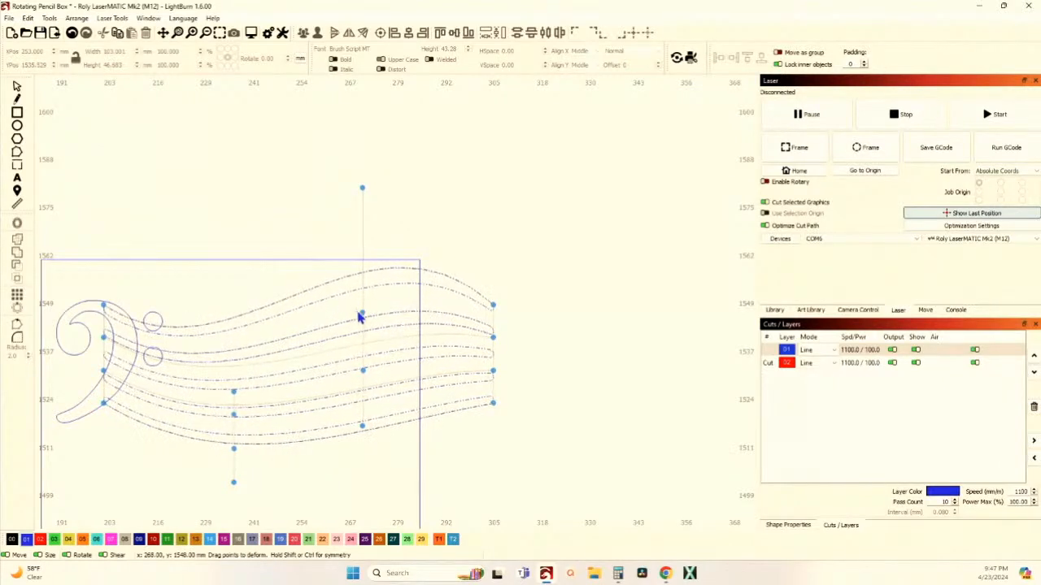
pyautogui.moveTo(363, 313); pyautogui.dragTo(363, 291)
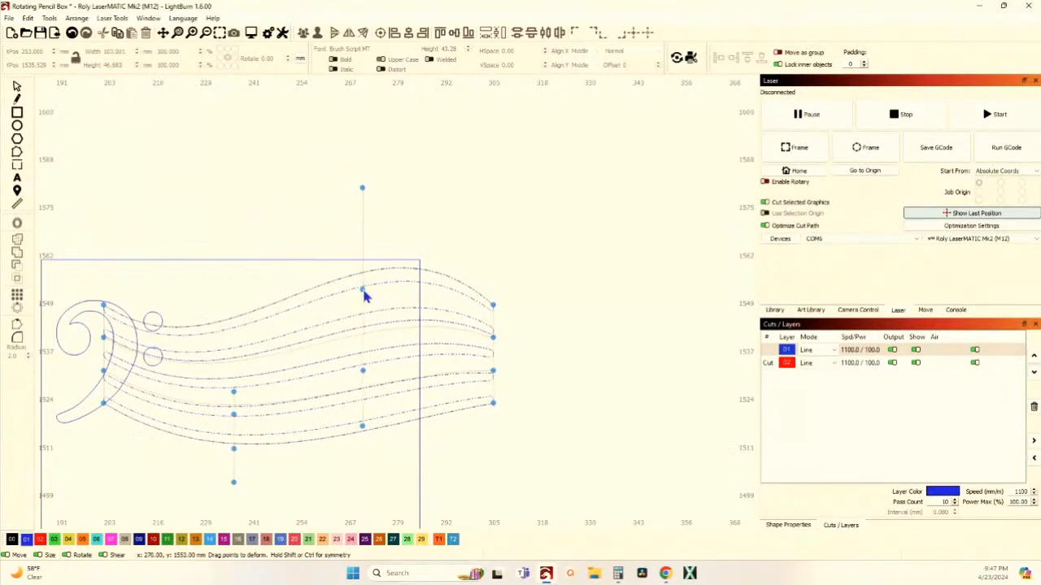
pyautogui.moveTo(362, 370); pyautogui.dragTo(365, 354)
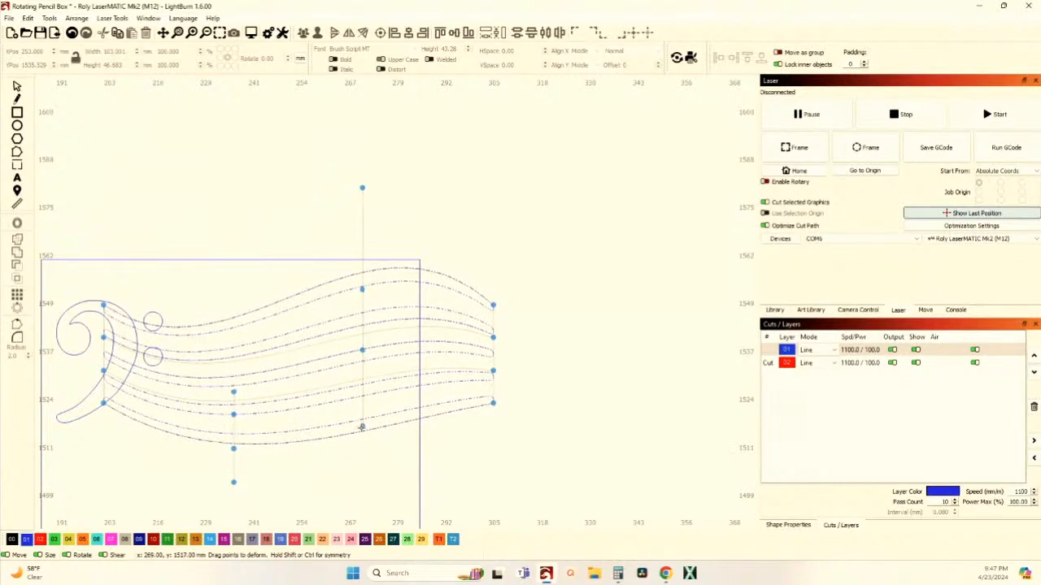
pyautogui.moveTo(362, 426)
pyautogui.mouseDown()
pyautogui.moveTo(362, 403)
pyautogui.moveTo(362, 442)
pyautogui.mouseUp()
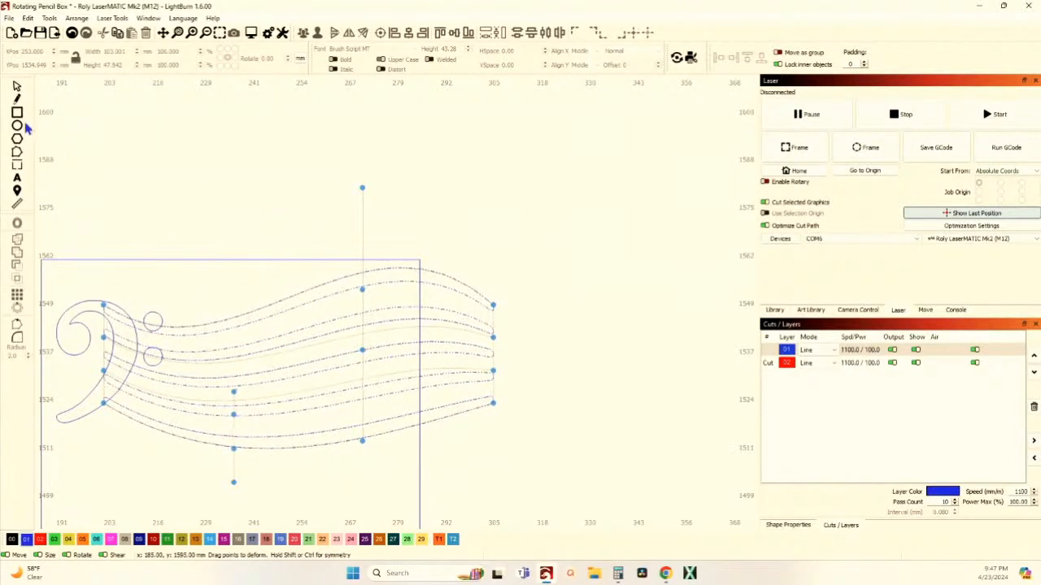
pyautogui.click(17, 87)
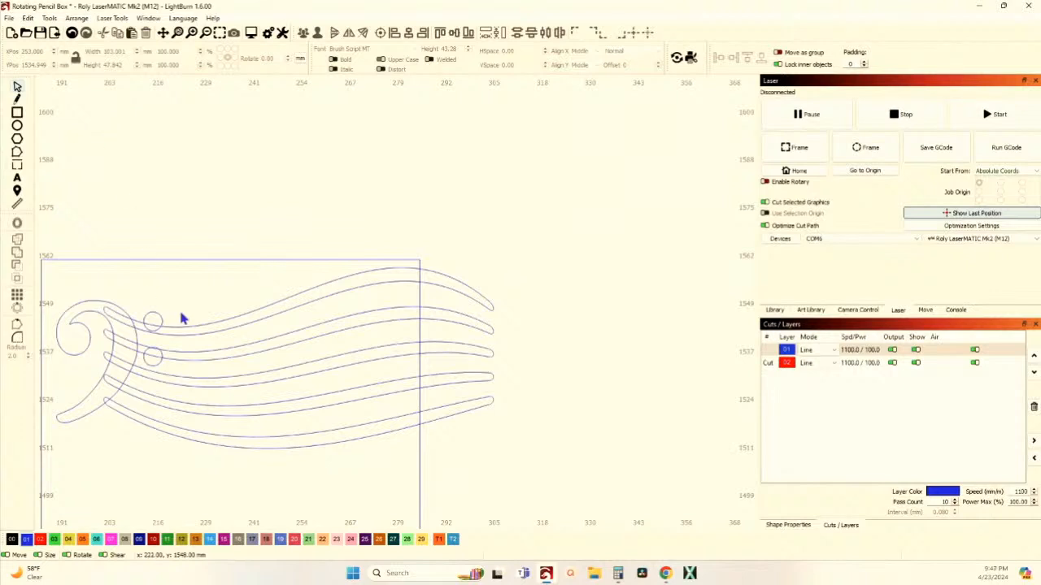
# Merge the wavy staff bars and the bass clef outline into a single shape, leaving out the two dots
pyautogui.scroll(-2, 182, 318)
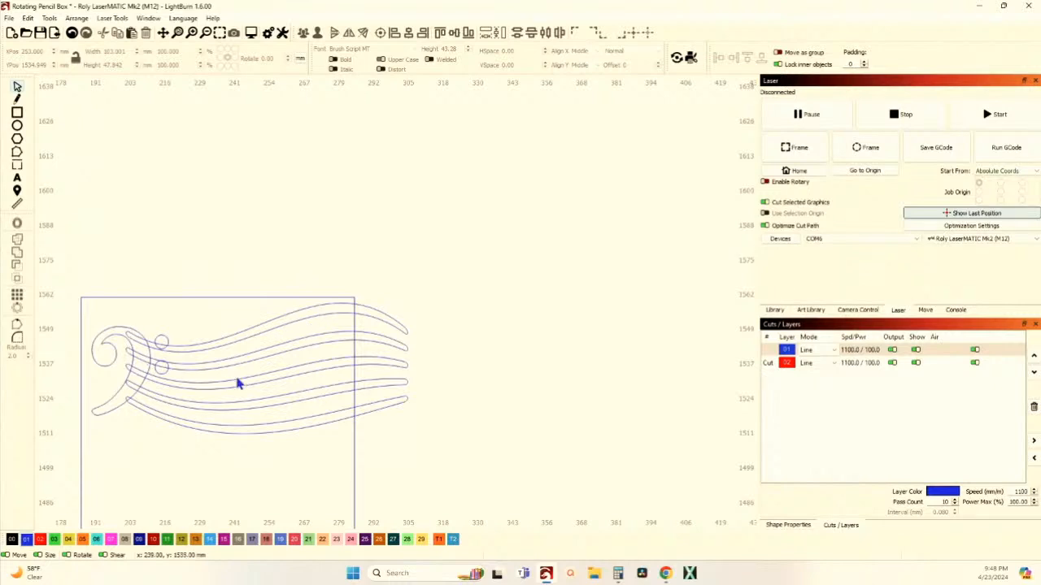
pyautogui.click(260, 433)
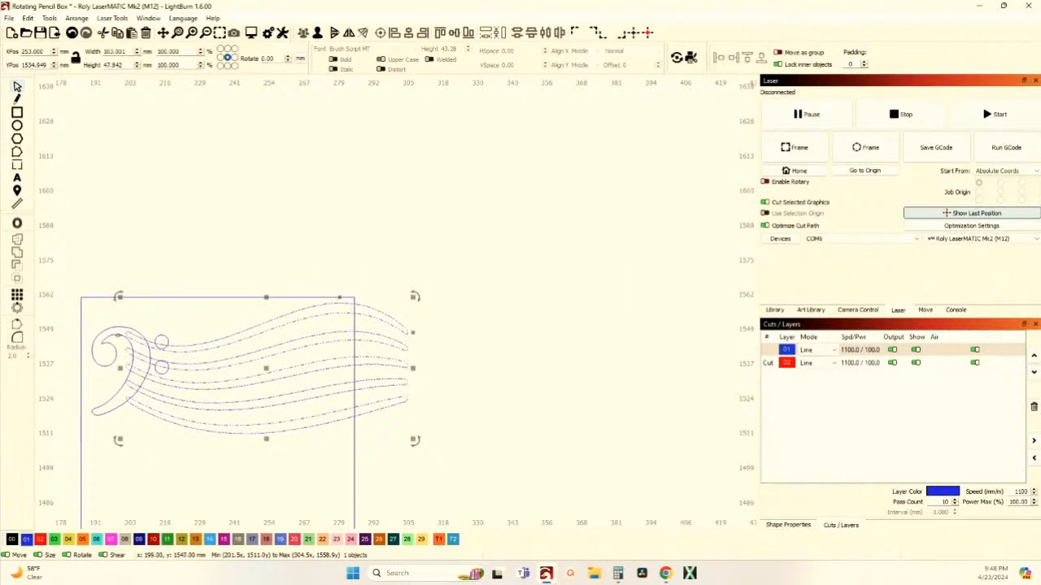
pyautogui.keyDown('shift'); pyautogui.click(119, 333); pyautogui.keyUp('shift')
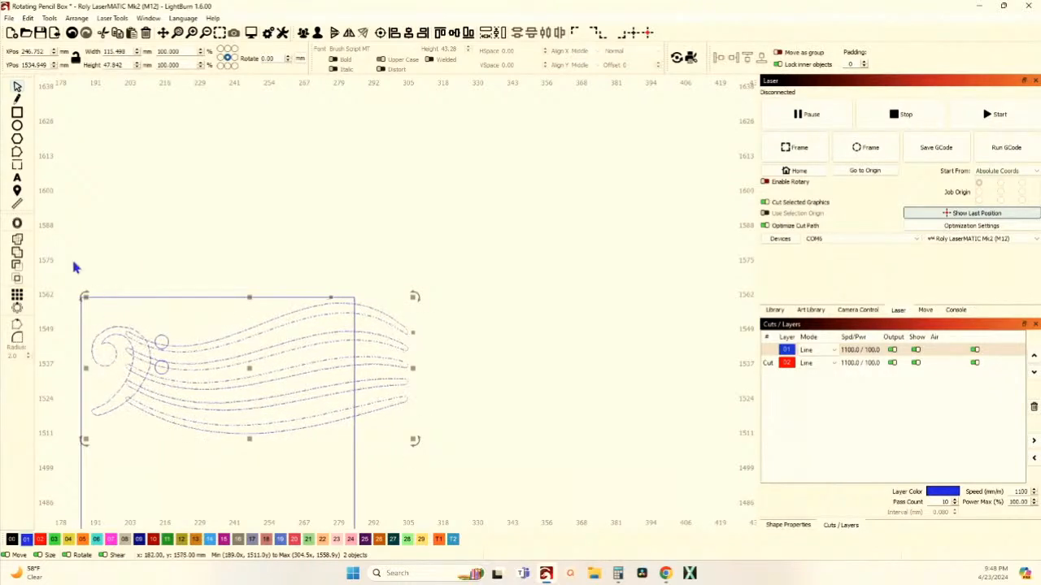
pyautogui.click(17, 259)
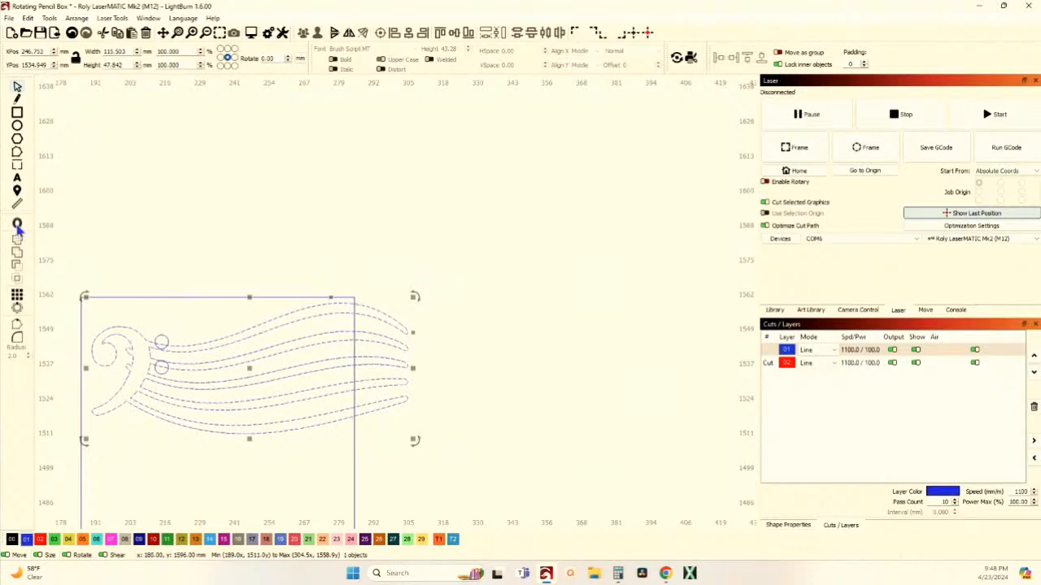
# Edit the merged shape's nodes and delete those forming the upper rounded notch on the clef's inner curve
pyautogui.click(16, 155)
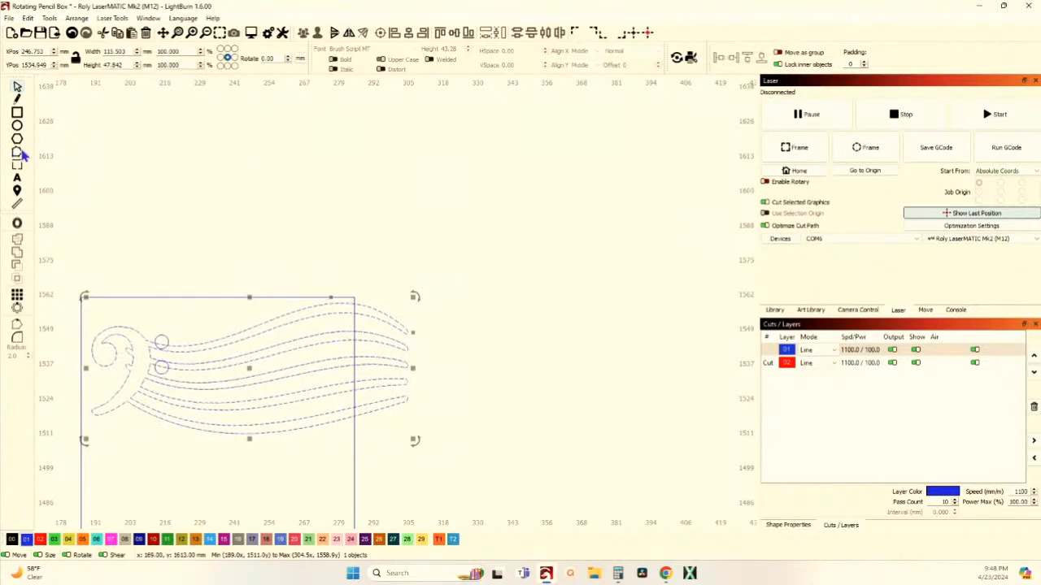
pyautogui.scroll(2, 218, 393)
pyautogui.scroll(8, 464, 349)
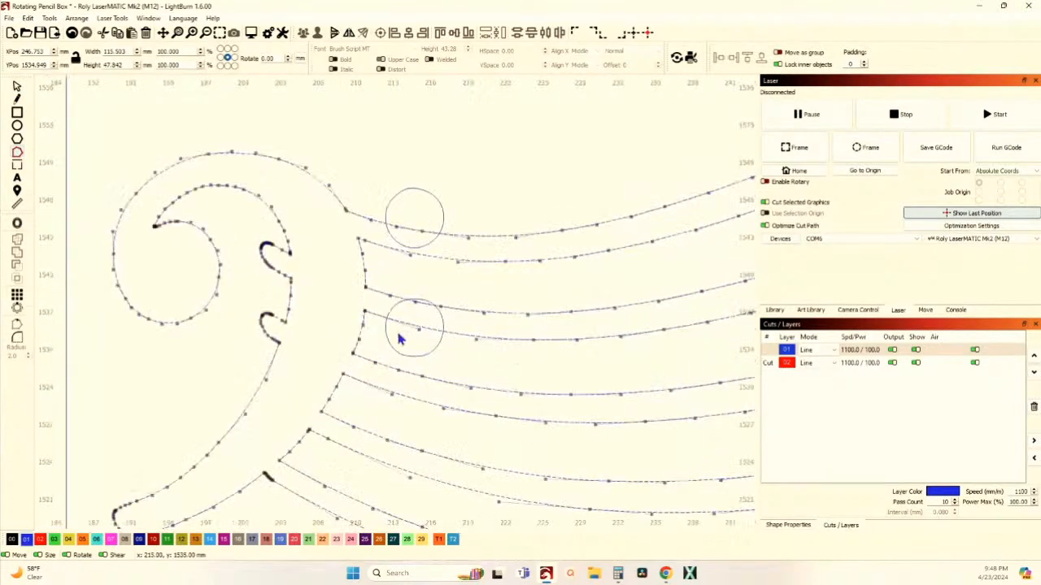
pyautogui.moveTo(300, 160); pyautogui.dragTo(355, 255)
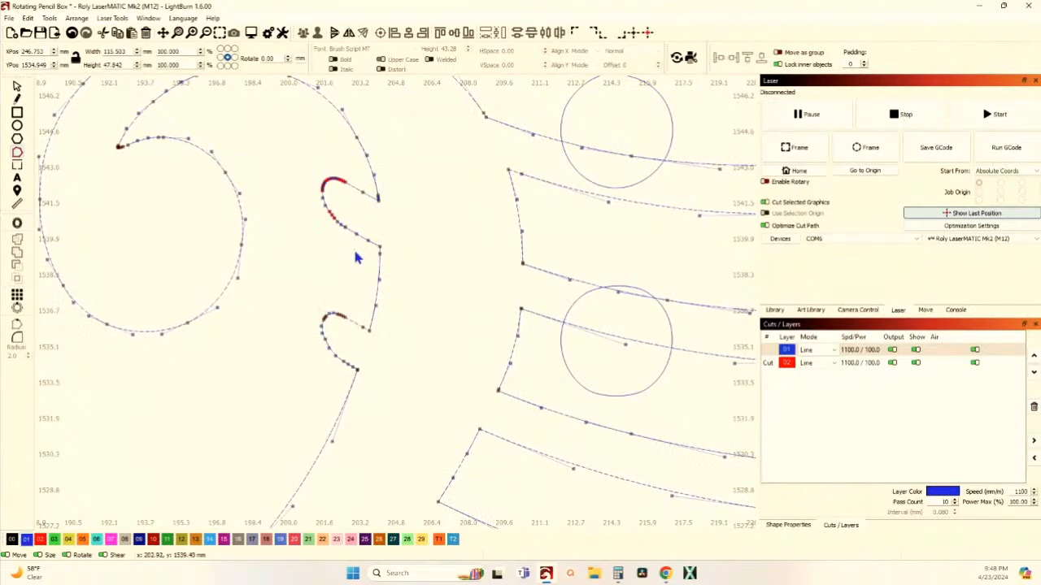
pyautogui.press('Delete')
pyautogui.scroll(2, 370, 249)
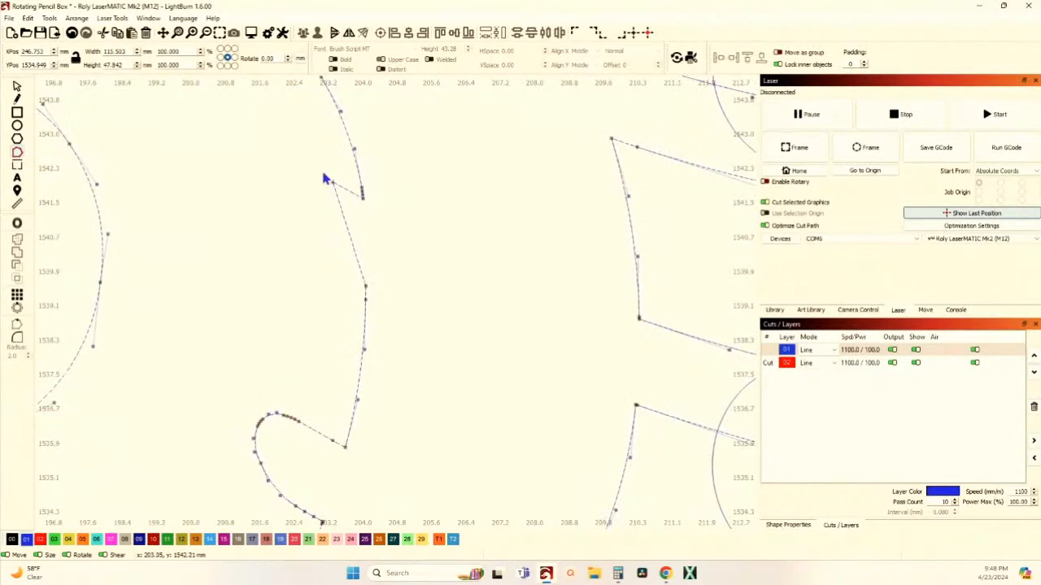
pyautogui.press('Delete')
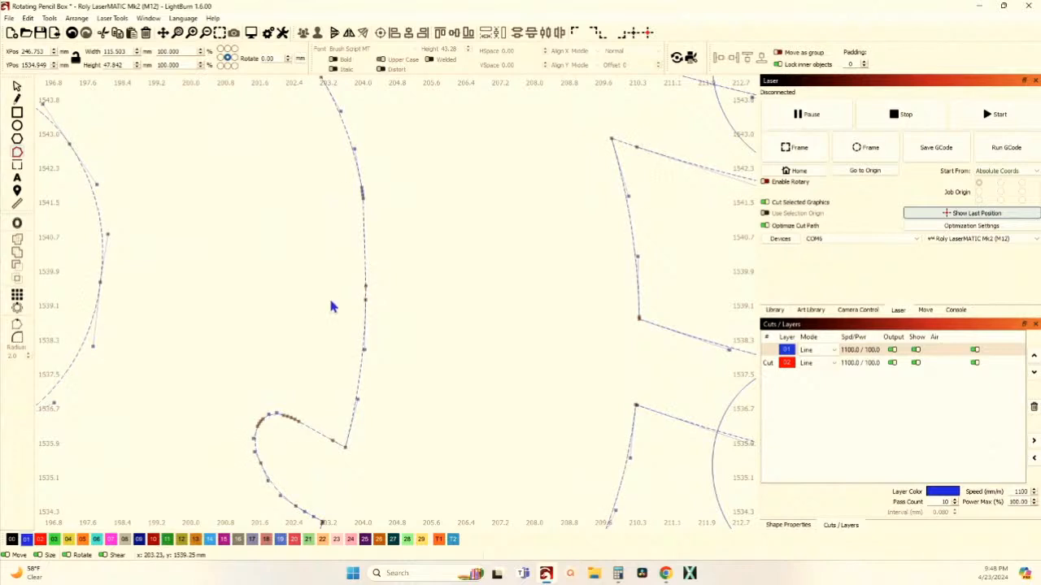
# Delete the nodes forming the lower rounded notch and its leftover corner on the clef's inner curve
pyautogui.scroll(-3, 331, 306)
pyautogui.moveTo(214, 286); pyautogui.dragTo(318, 432)
pyautogui.press('Delete')
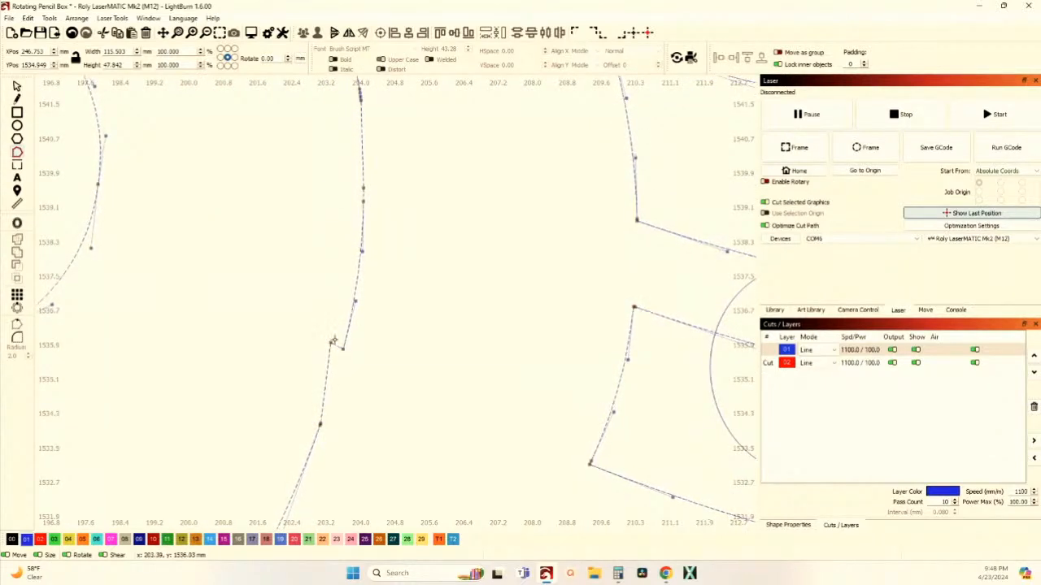
pyautogui.press('d')
# Convert the straight segment at the removed upper notch to a curve and adjust it to follow the clef's inner edge
pyautogui.scroll(-3, 340, 366)
pyautogui.scroll(3, 370, 240)
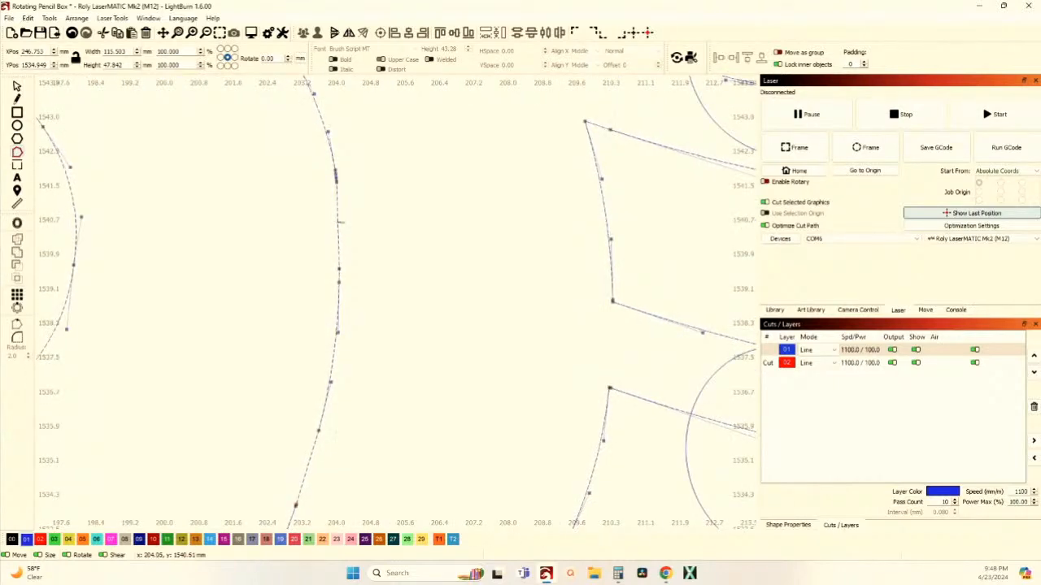
pyautogui.press('c')
pyautogui.moveTo(340, 222); pyautogui.dragTo(337, 223)
pyautogui.scroll(-6, 209, 223)
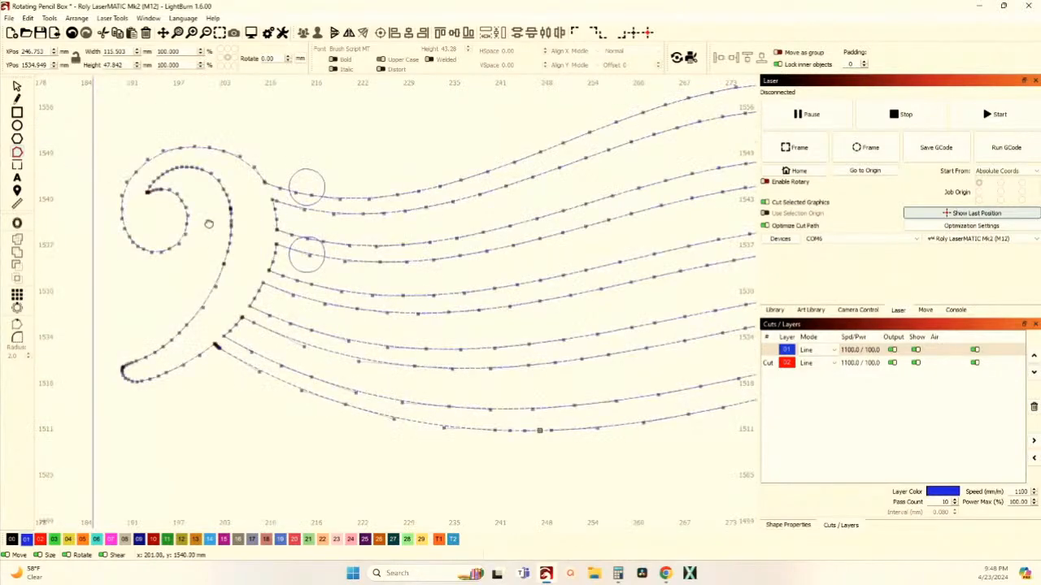
pyautogui.click(16, 84)
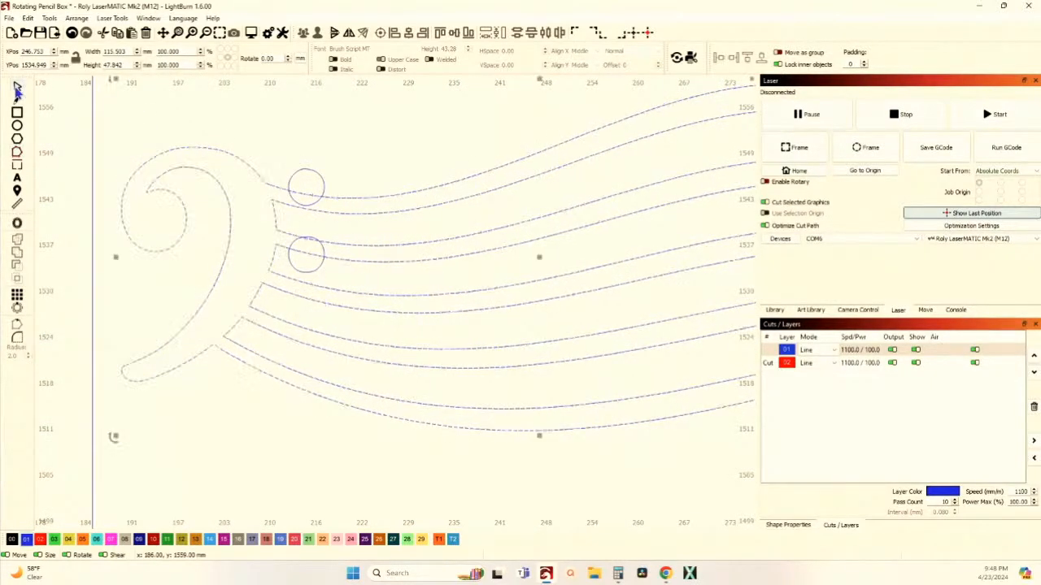
# Group the bass clef's two dots
pyautogui.scroll(2, 311, 206)
pyautogui.click(311, 206)
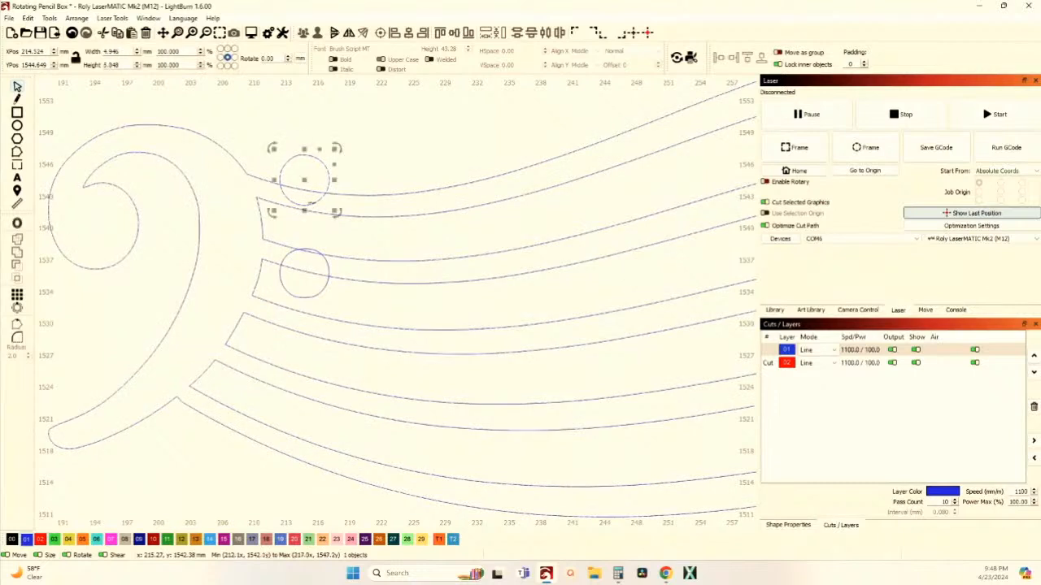
pyautogui.press('capslock')
pyautogui.keyDown('shift'); pyautogui.click(329, 270); pyautogui.keyUp('shift')
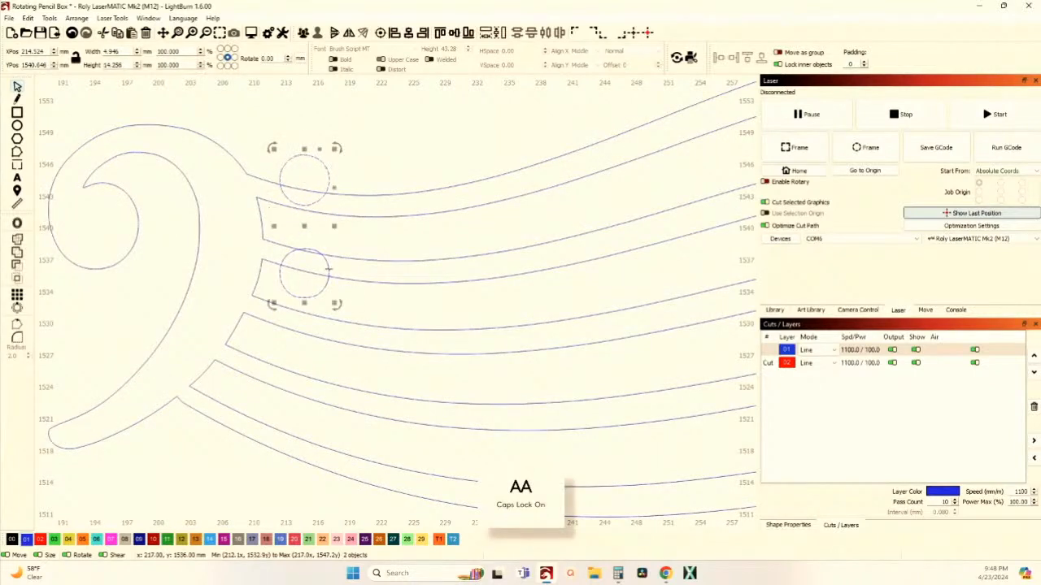
pyautogui.click(304, 35)
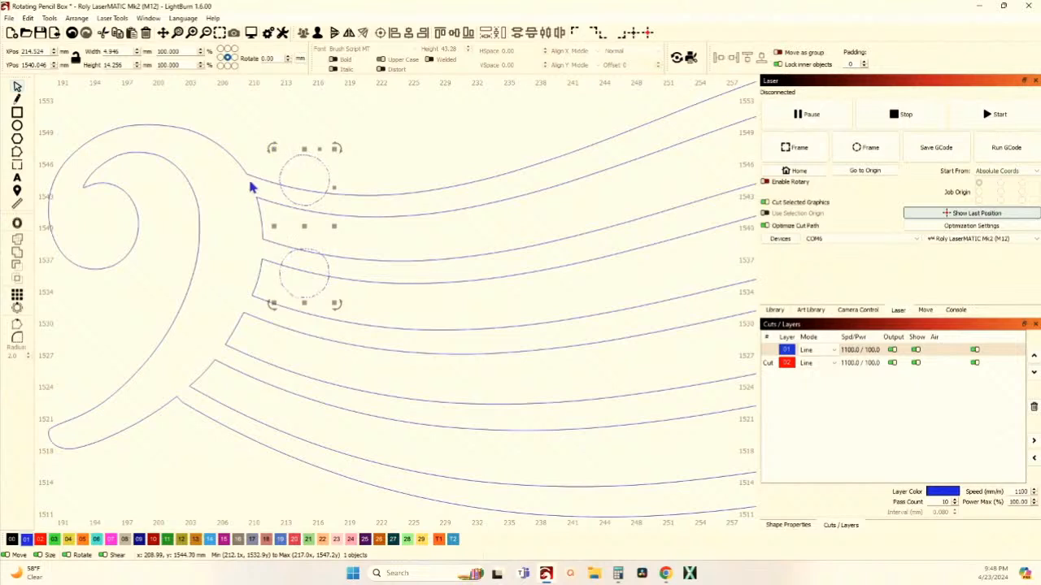
# Move the bass clef's two grouped dots 7 mm down, keeping them beside the clef over the staff lines
pyautogui.keyDown('shift'); pyautogui.click(247, 172); pyautogui.keyUp('shift')
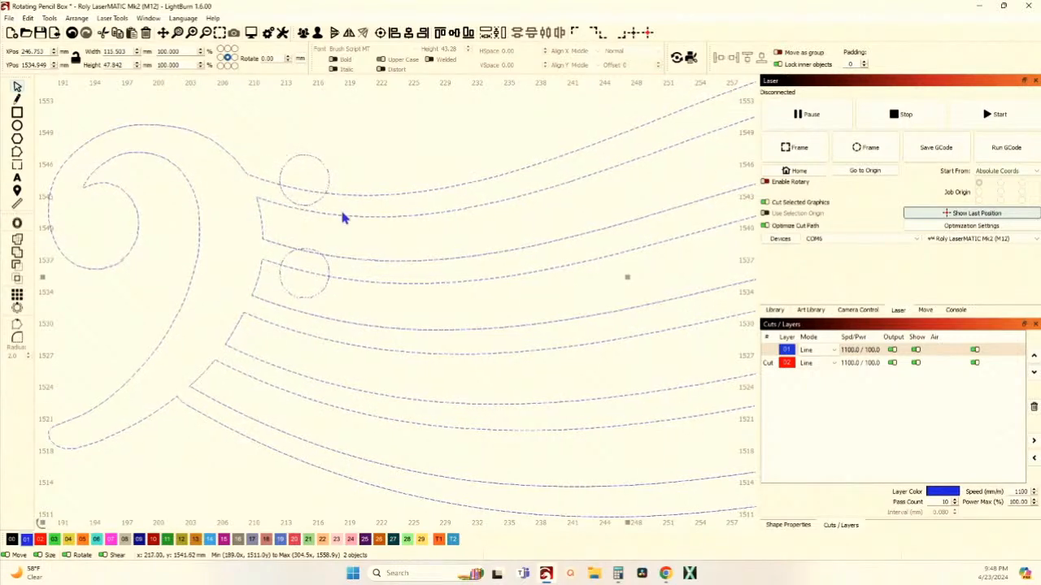
pyautogui.click(366, 186)
pyautogui.click(311, 248)
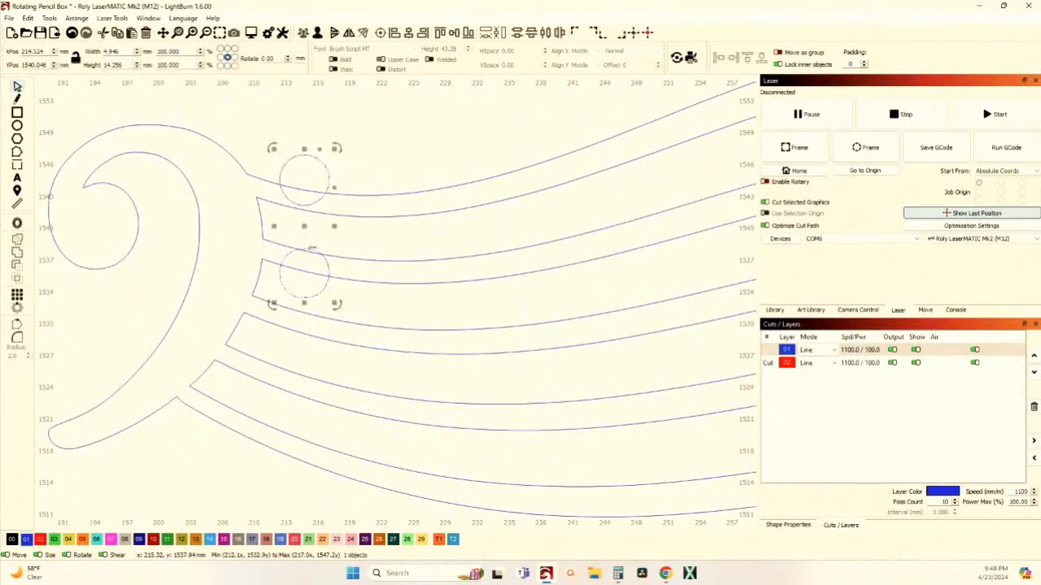
pyautogui.press('Down')
pyautogui.press('Down')
pyautogui.press('Down')
pyautogui.press('Down')
pyautogui.press('Down')
pyautogui.press('Down')
pyautogui.press('Down')
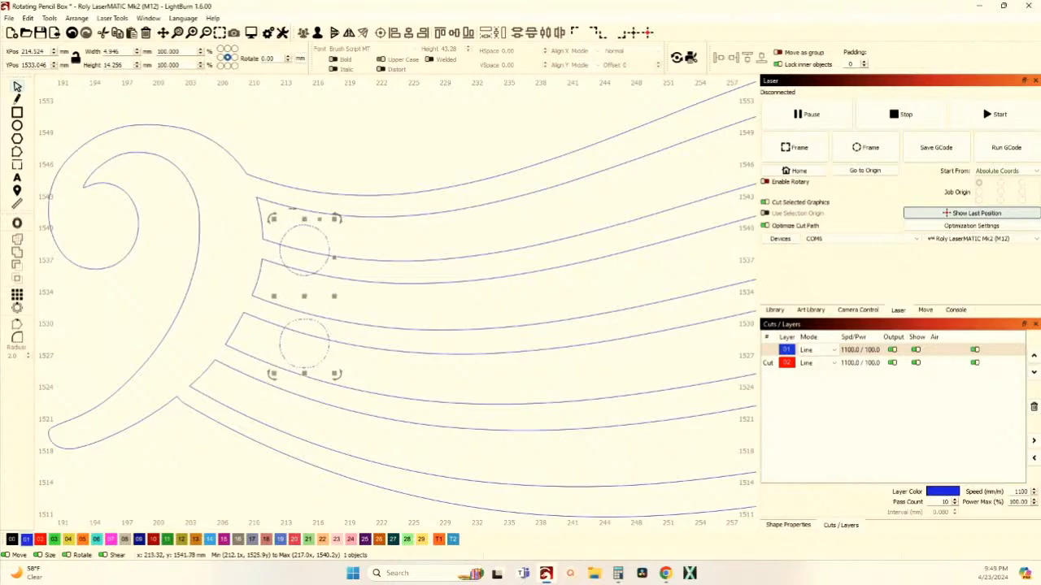
# Merge the two dots with the bass clef and staff-line shape using Boolean Union
pyautogui.keyDown('shift'); pyautogui.click(291, 208); pyautogui.keyUp('shift')
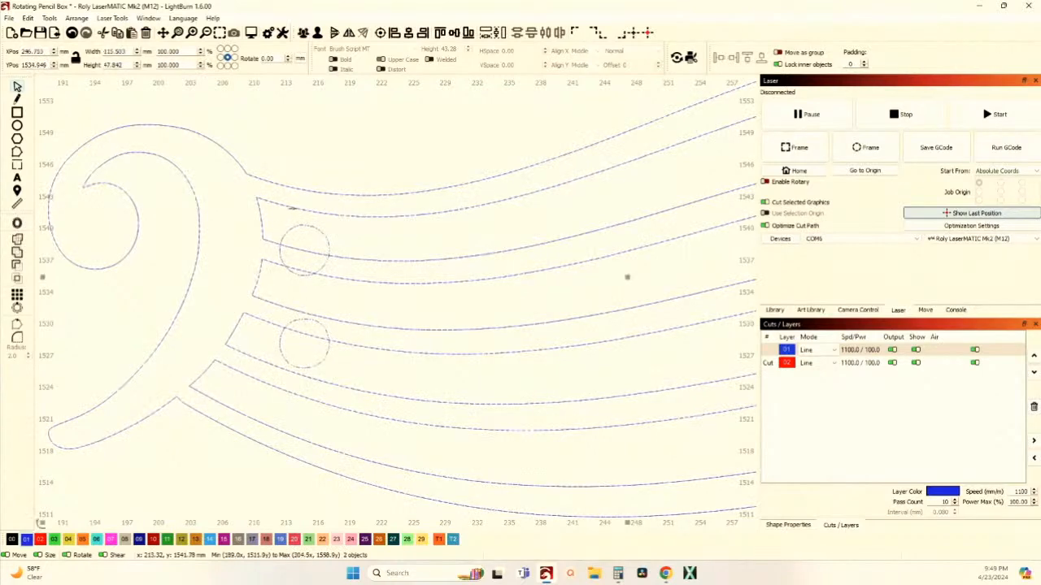
pyautogui.click(17, 252)
pyautogui.click(357, 121)
# Move the straight beamed eighth notes from the spare symbols onto the staff lines of the bass clef tile
pyautogui.scroll(-7, 358, 123)
pyautogui.moveTo(385, 192); pyautogui.dragTo(242, 224)
pyautogui.scroll(2, 312, 204)
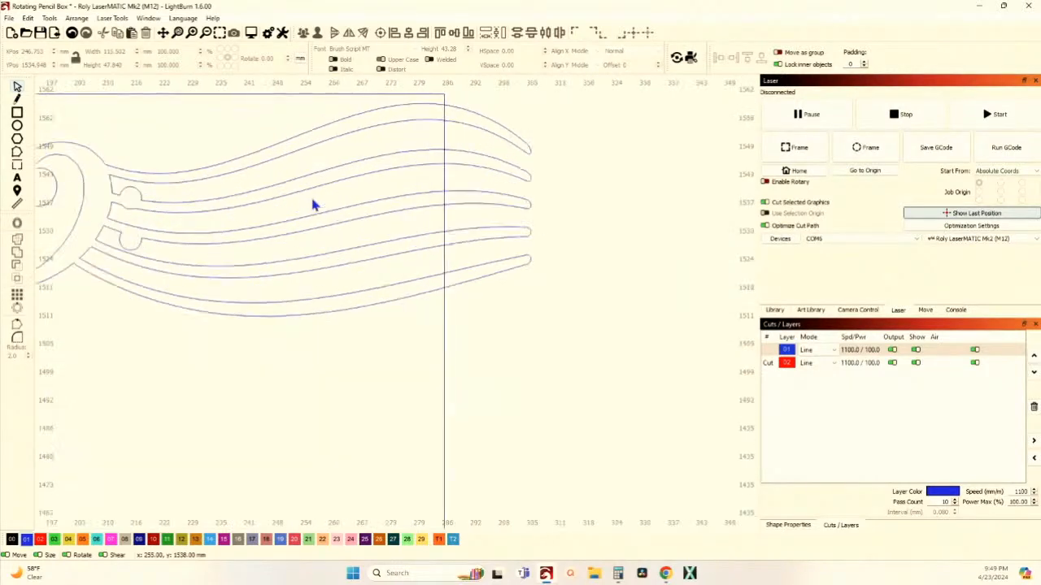
pyautogui.scroll(-6, 313, 206)
pyautogui.scroll(-2, 195, 314)
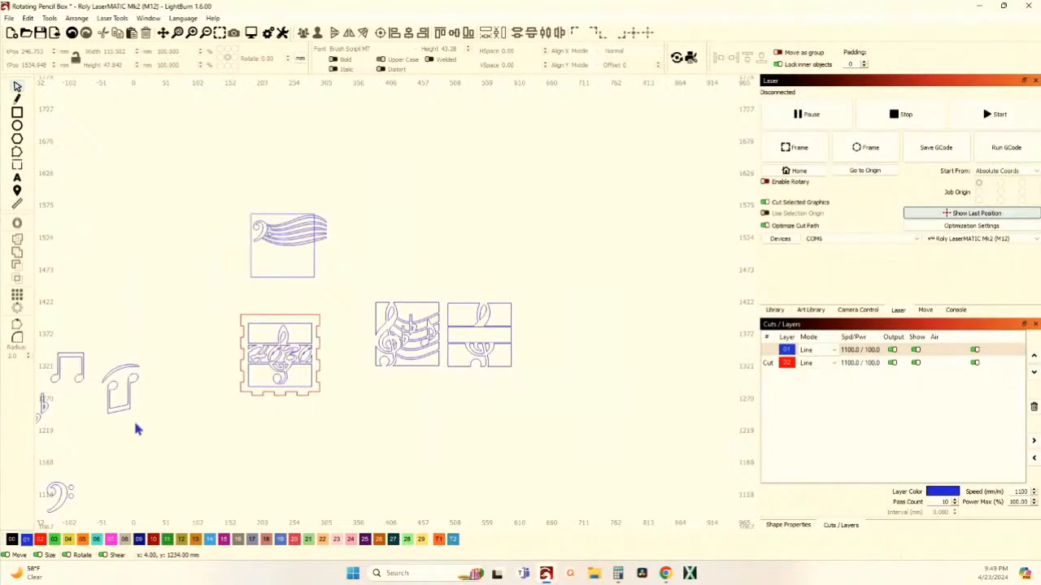
pyautogui.click(65, 369)
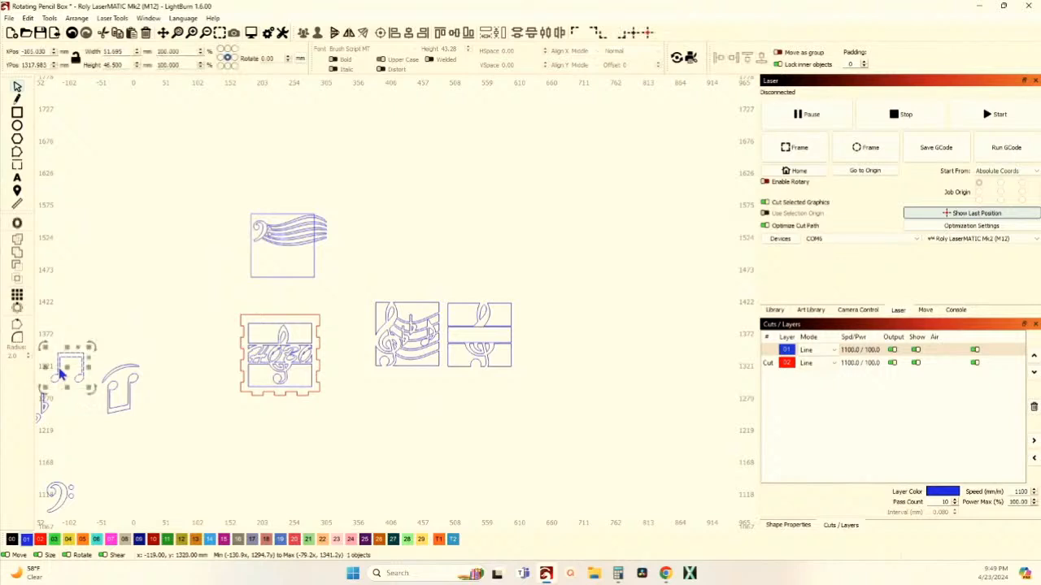
pyautogui.moveTo(67, 368); pyautogui.dragTo(294, 225)
pyautogui.scroll(4, 294, 225)
pyautogui.scroll(2, 296, 224)
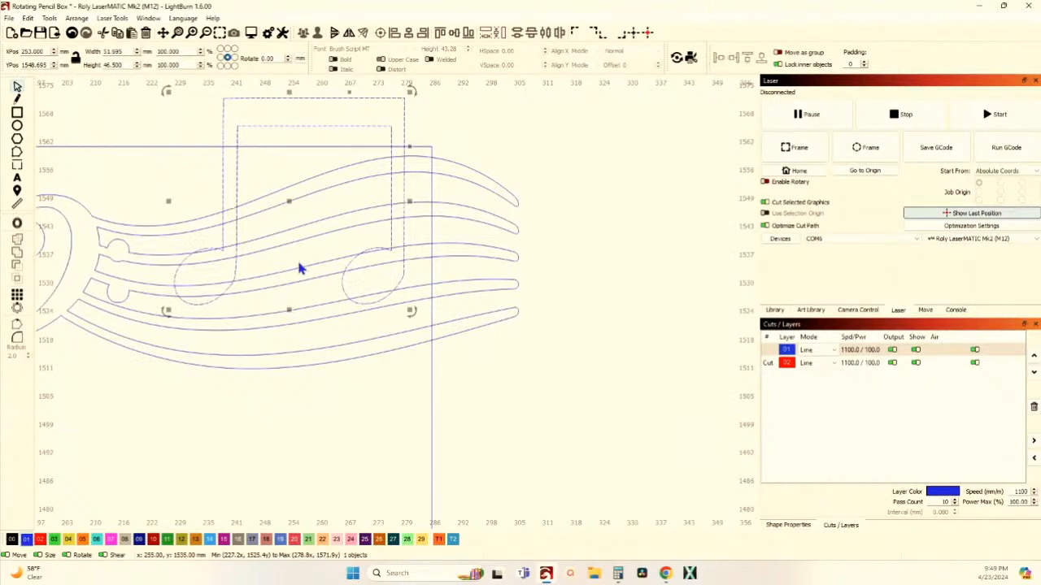
# Scale the beamed notes down to about 48 mm wide by 42 mm high and move them clear of the staff, right of the tile
pyautogui.scroll(-2, 297, 260)
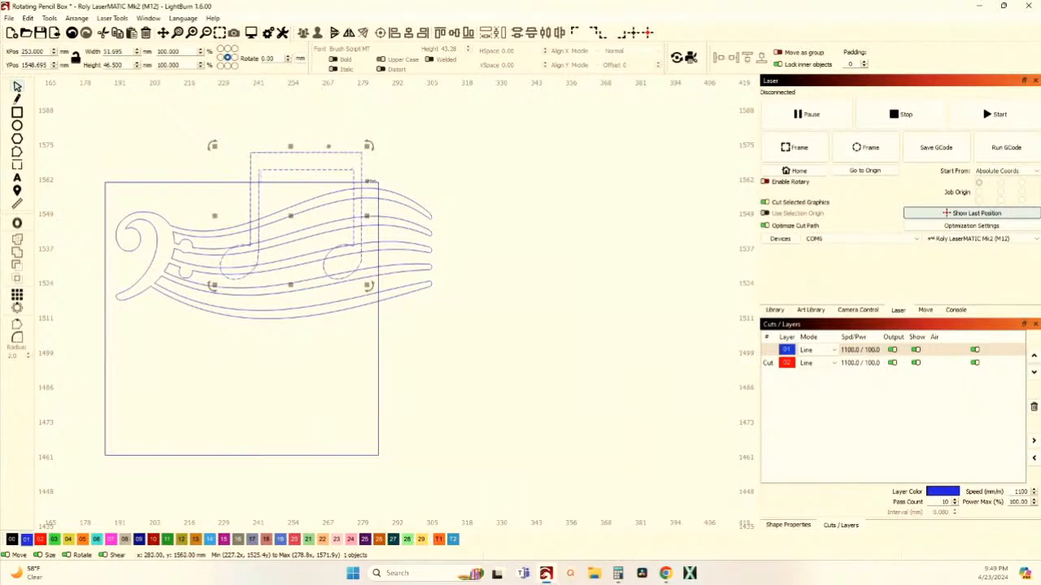
pyautogui.scroll(3, 373, 180)
pyautogui.scroll(-1, 349, 132)
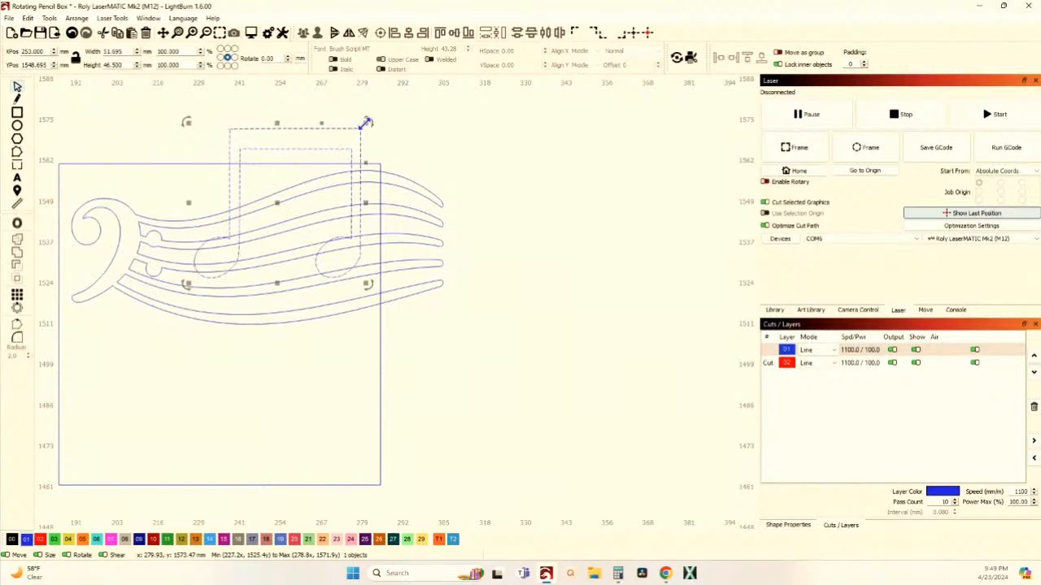
pyautogui.moveTo(366, 122)
pyautogui.mouseDown()
pyautogui.moveTo(453, 98)
pyautogui.moveTo(358, 133)
pyautogui.mouseUp()
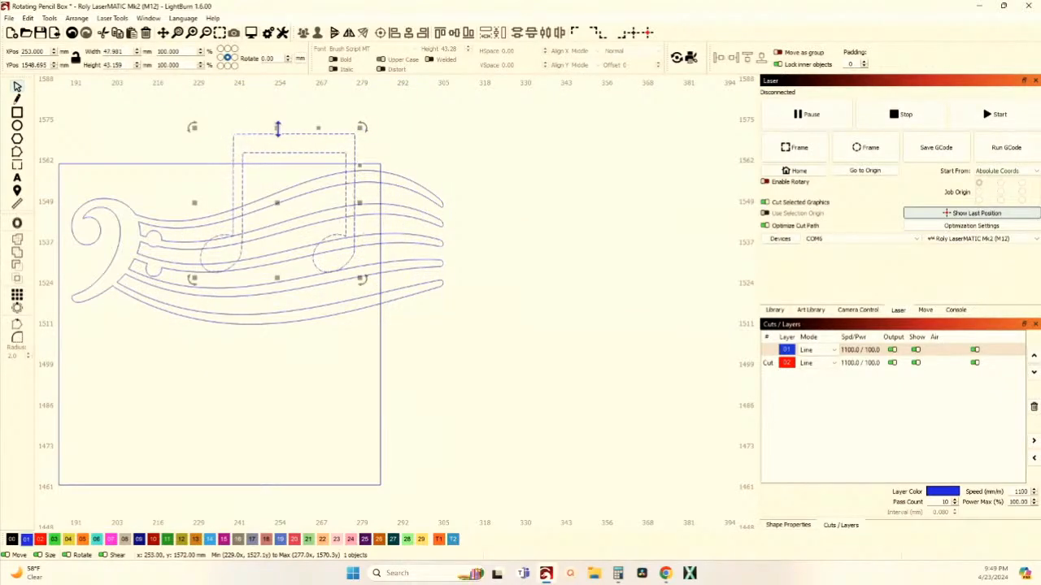
pyautogui.moveTo(277, 128)
pyautogui.mouseDown()
pyautogui.moveTo(272, 197)
pyautogui.moveTo(280, 122)
pyautogui.moveTo(281, 136)
pyautogui.mouseUp()
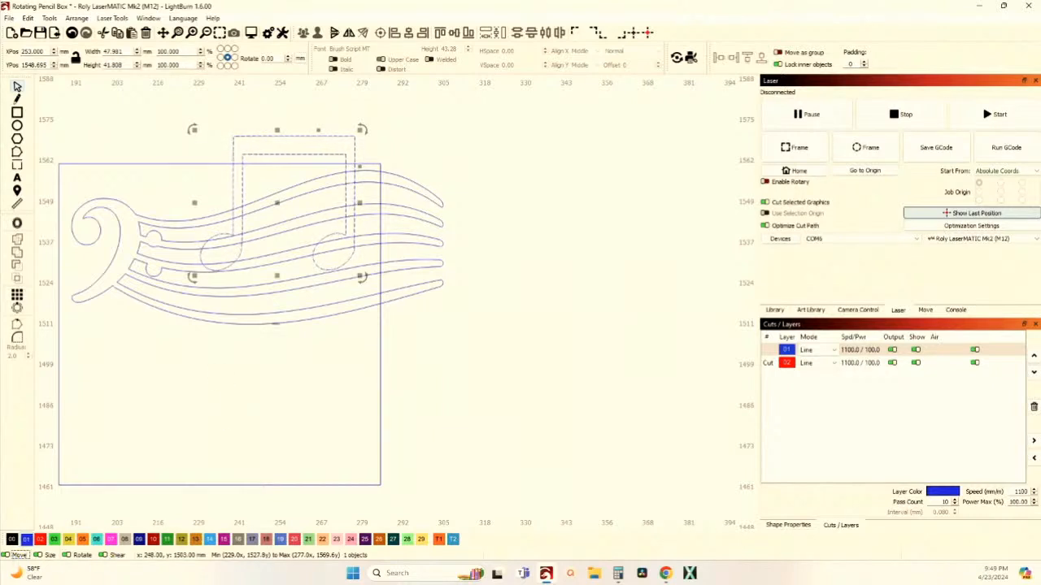
pyautogui.moveTo(278, 204); pyautogui.dragTo(567, 210)
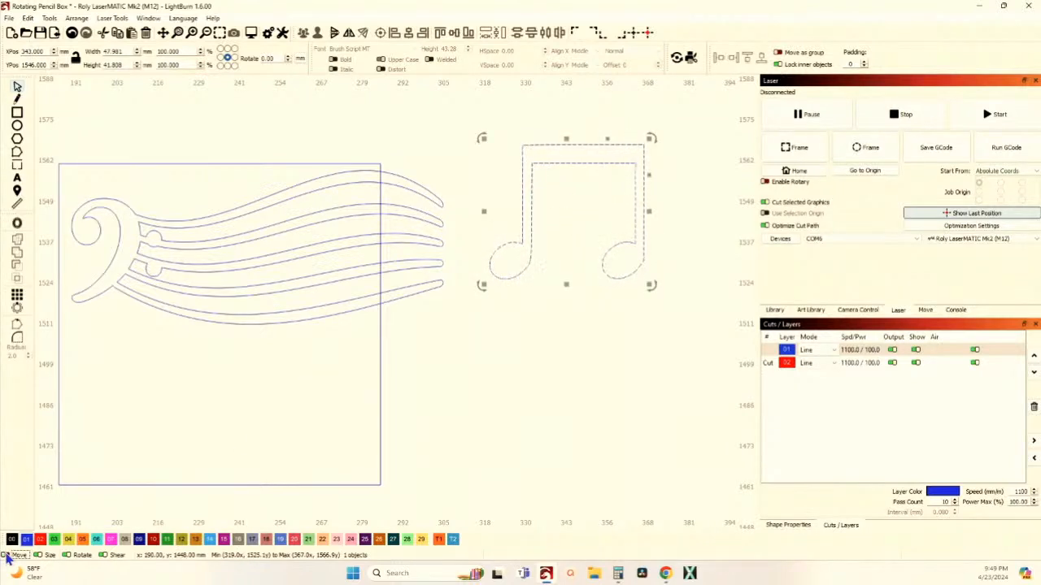
# With resize handles temporarily disabled, shear the beamed notes so the stems lean right and the beam rises, about 52 by 54 mm overall
pyautogui.click(38, 557)
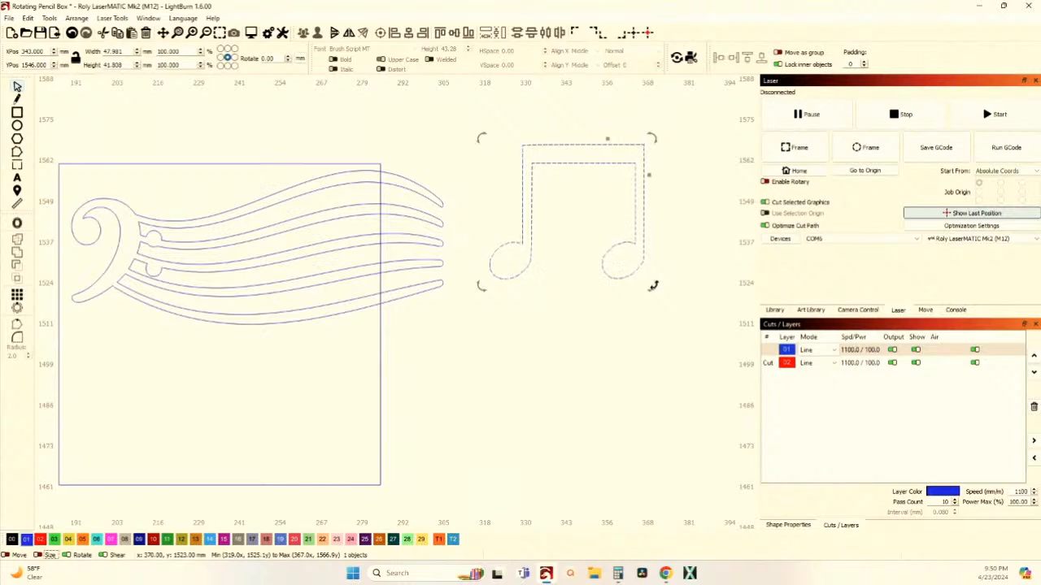
pyautogui.moveTo(652, 285); pyautogui.dragTo(587, 331)
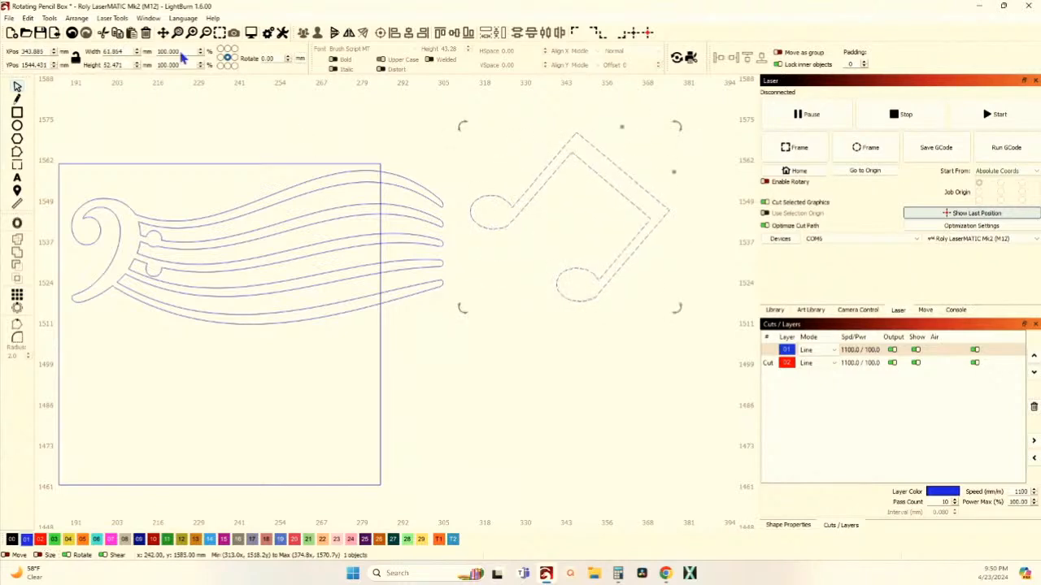
pyautogui.click(71, 32)
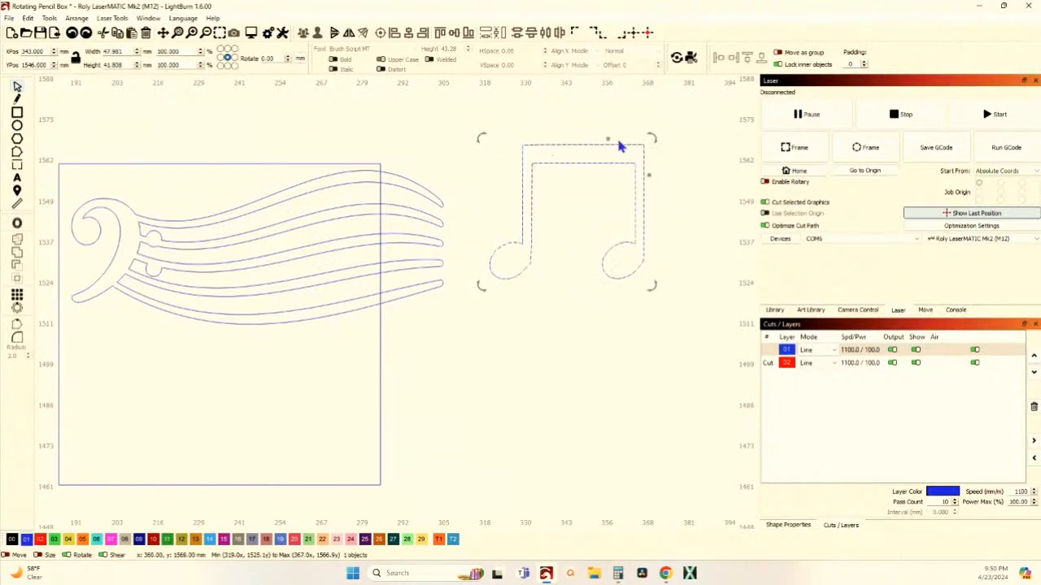
pyautogui.moveTo(608, 139); pyautogui.dragTo(650, 139)
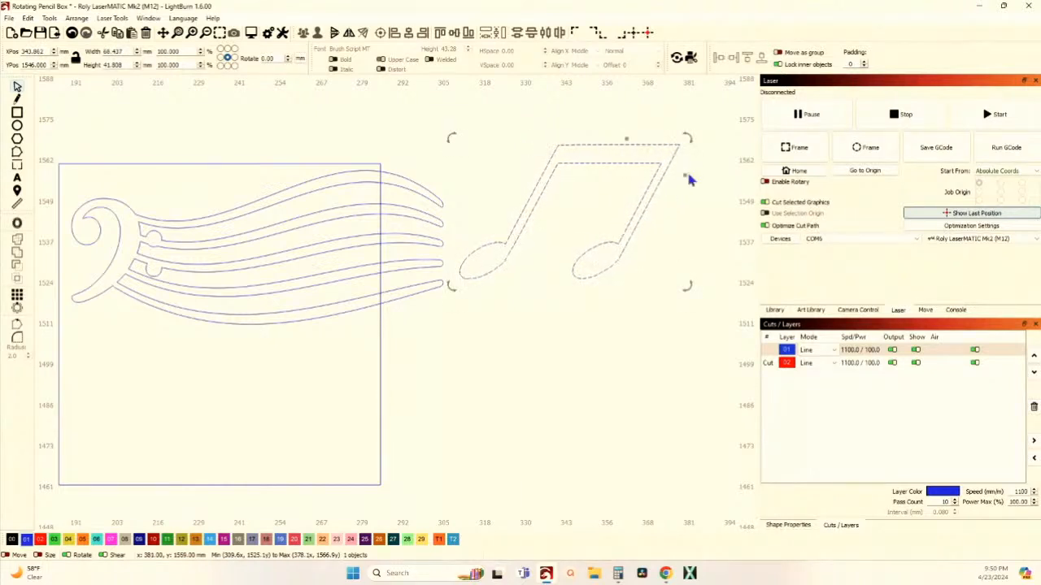
pyautogui.moveTo(687, 179); pyautogui.dragTo(670, 160)
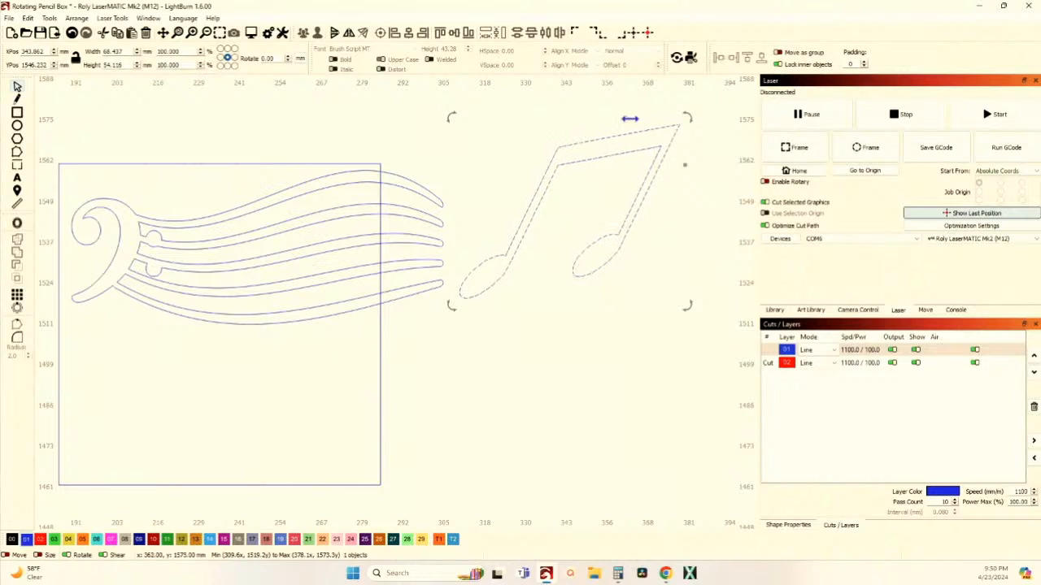
pyautogui.moveTo(630, 119); pyautogui.dragTo(606, 128)
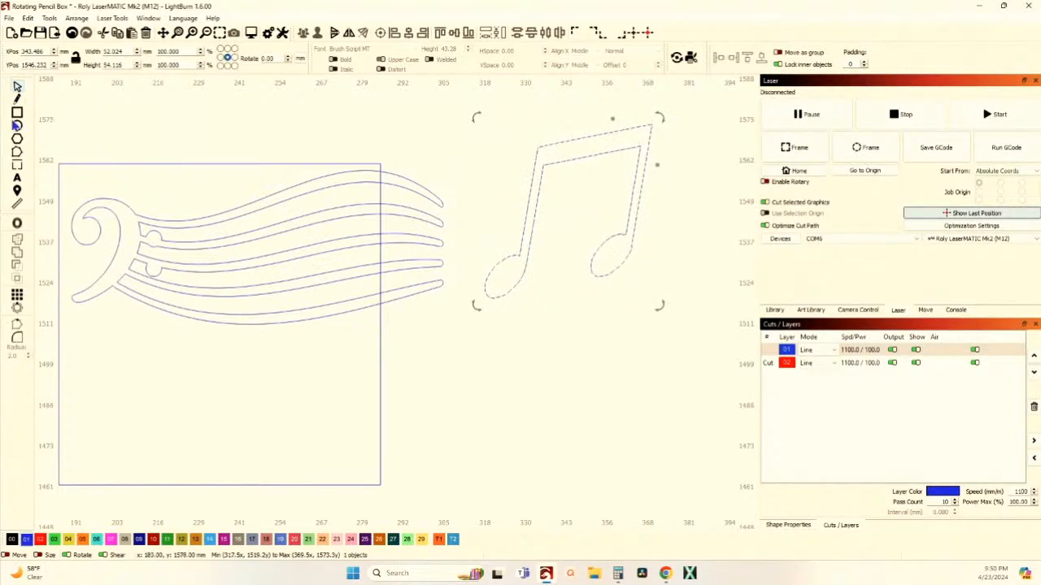
pyautogui.click(39, 556)
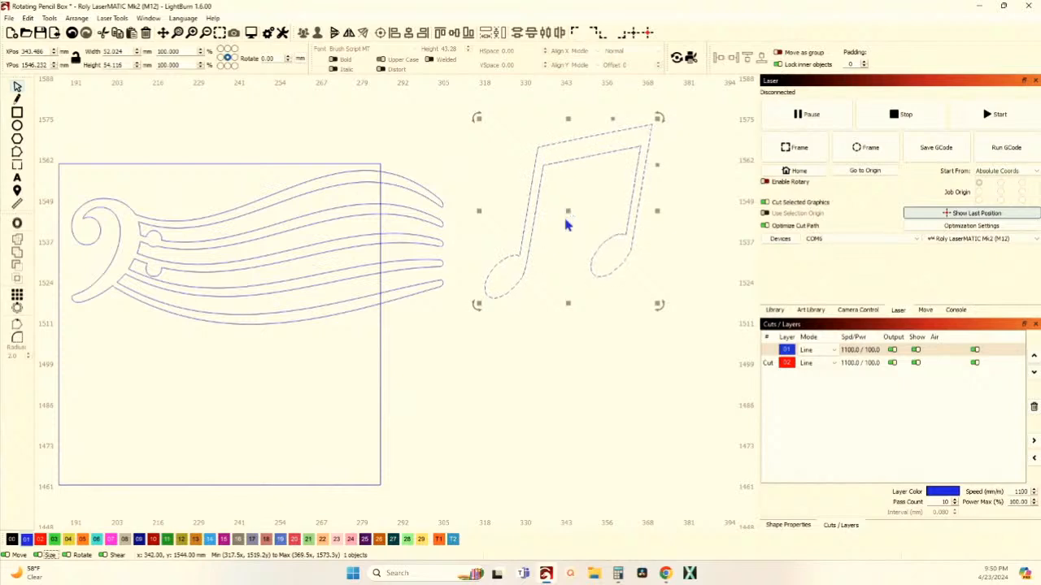
# Place the slanted notes over the staff lines, scaling them to about 35.5 mm wide and shearing the beam steeper to about 49 mm high
pyautogui.moveTo(572, 214); pyautogui.dragTo(266, 237)
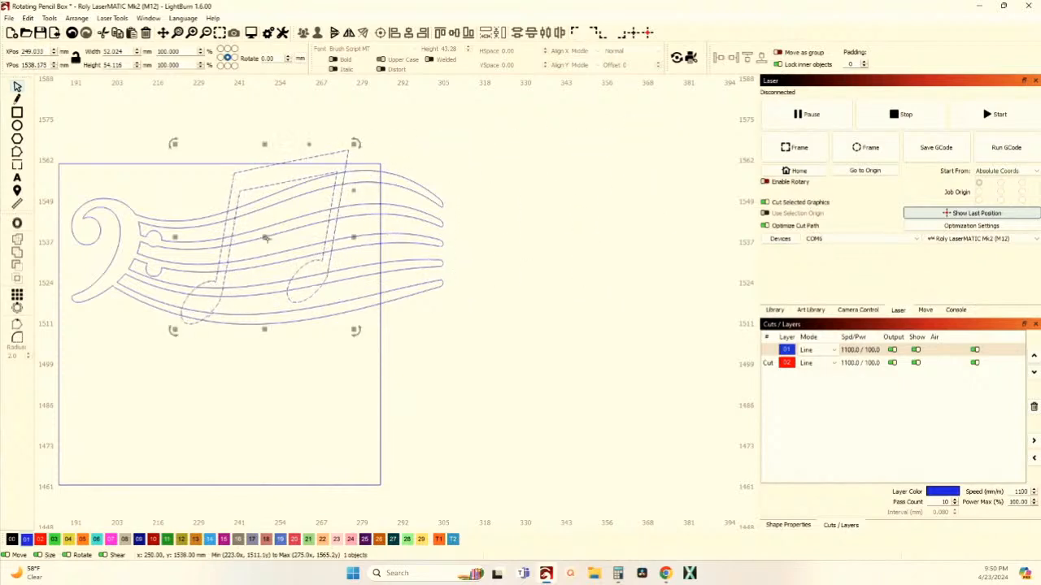
pyautogui.moveTo(354, 144); pyautogui.dragTo(292, 172)
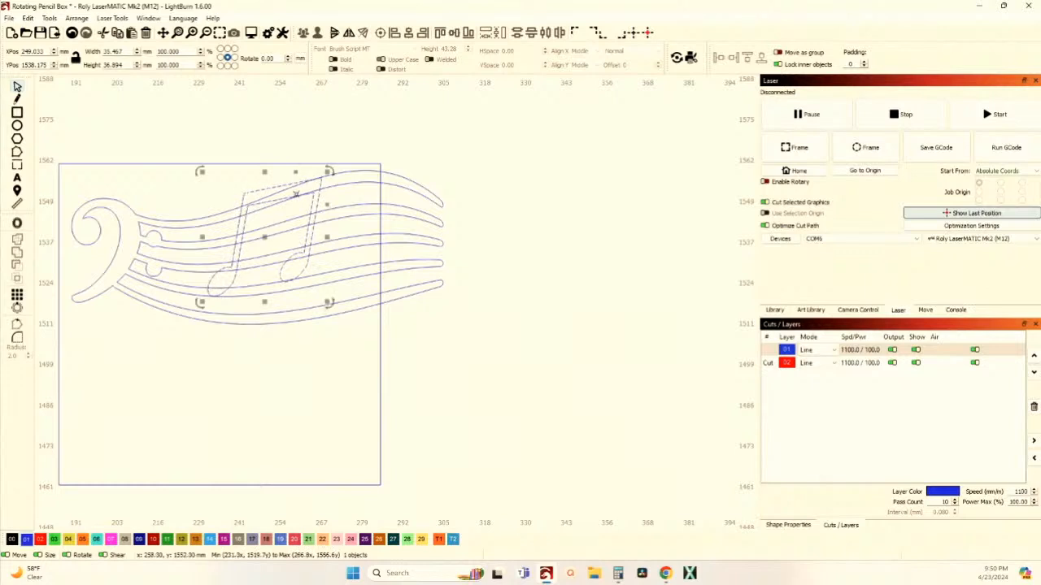
pyautogui.moveTo(325, 204); pyautogui.dragTo(327, 180)
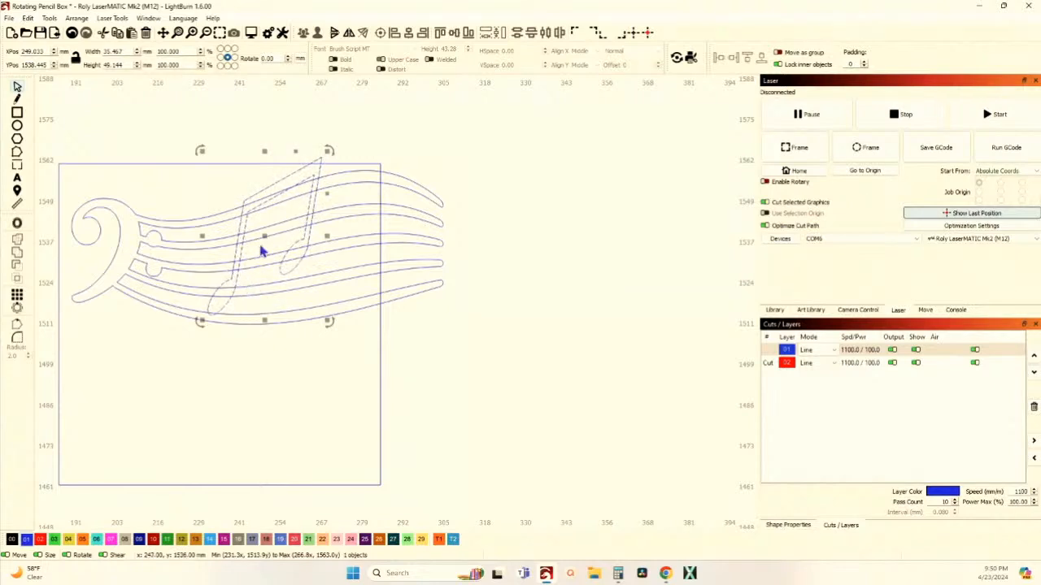
pyautogui.moveTo(268, 235); pyautogui.dragTo(245, 233)
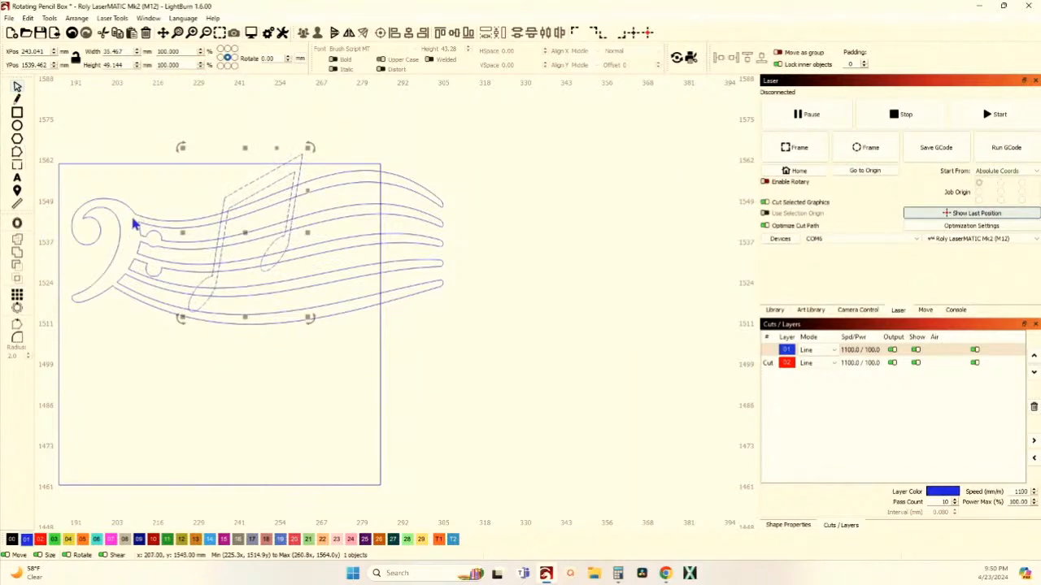
# Merge the beamed notes with the clef and staff shape, and shift the result left so the clef slightly crosses the tile's left edge
pyautogui.keyDown('shift'); pyautogui.click(161, 226); pyautogui.keyUp('shift')
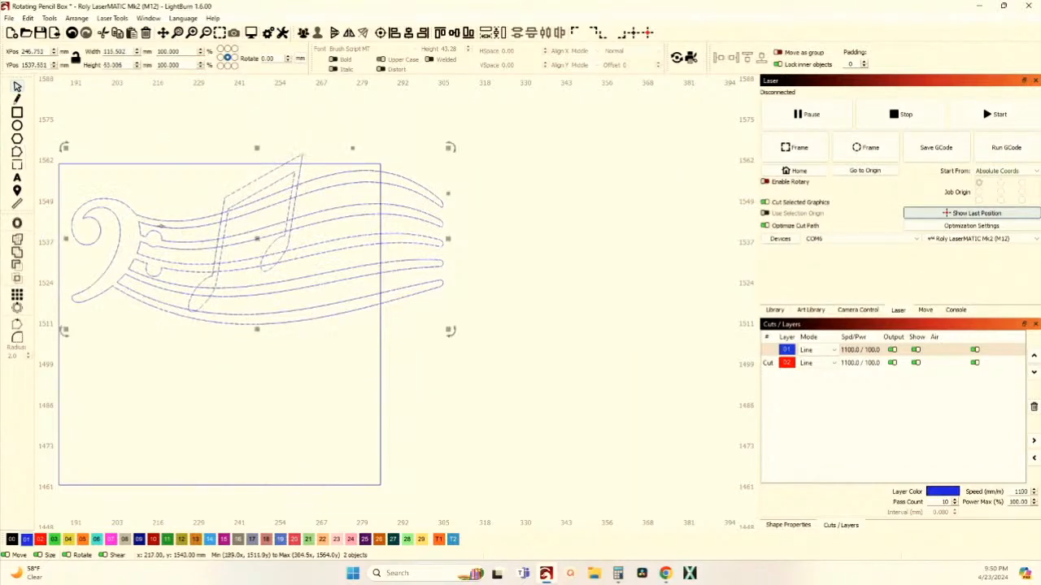
pyautogui.click(20, 254)
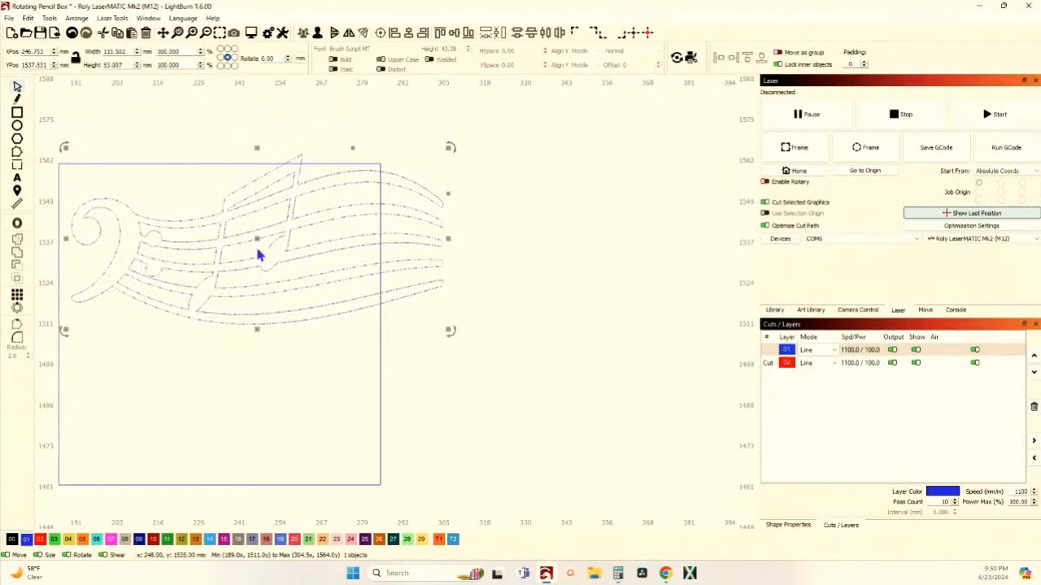
pyautogui.moveTo(259, 248)
pyautogui.mouseDown()
pyautogui.moveTo(238, 259)
pyautogui.moveTo(243, 252)
pyautogui.mouseUp()
pyautogui.scroll(5, 285, 162)
pyautogui.scroll(-5, 284, 163)
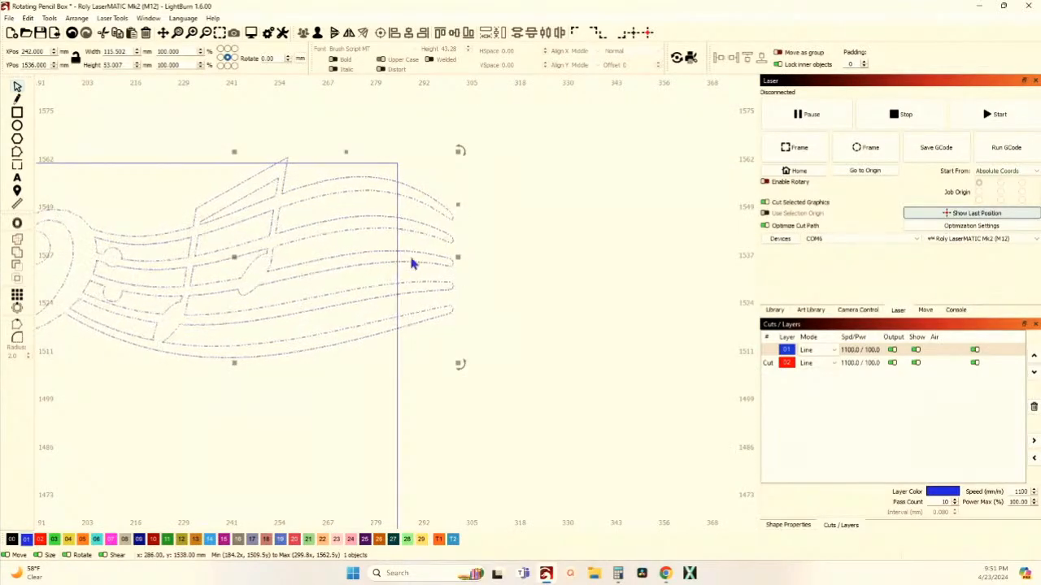
pyautogui.moveTo(360, 341); pyautogui.dragTo(625, 280)
pyautogui.scroll(3, 288, 179)
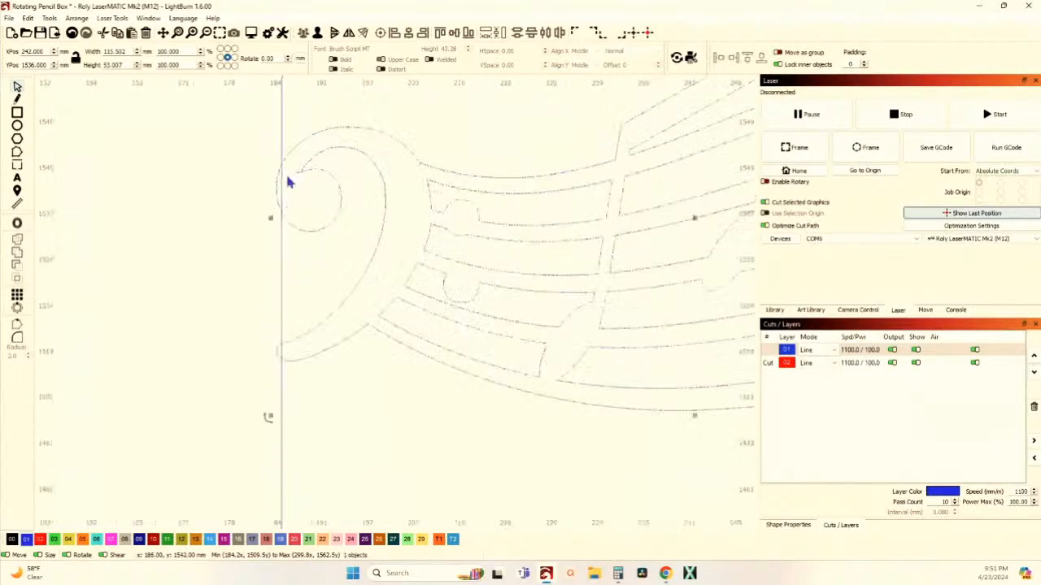
pyautogui.scroll(-4, 288, 179)
# Subtract the merged clef, staff and notes shape from the 100 mm square tile using Boolean Subtract
pyautogui.click(330, 132)
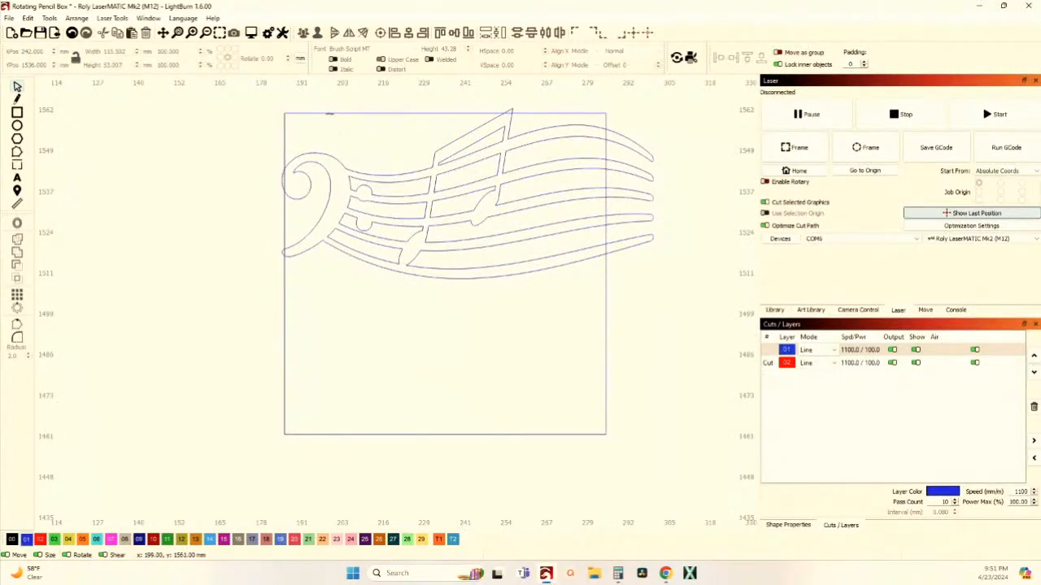
pyautogui.click(330, 113)
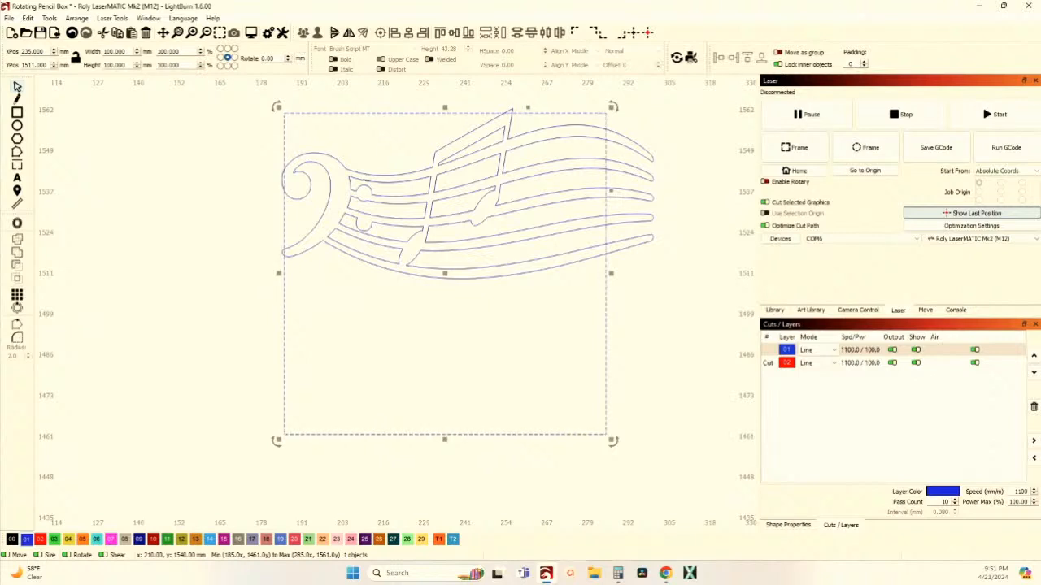
pyautogui.keyDown('shift'); pyautogui.click(356, 179); pyautogui.keyUp('shift')
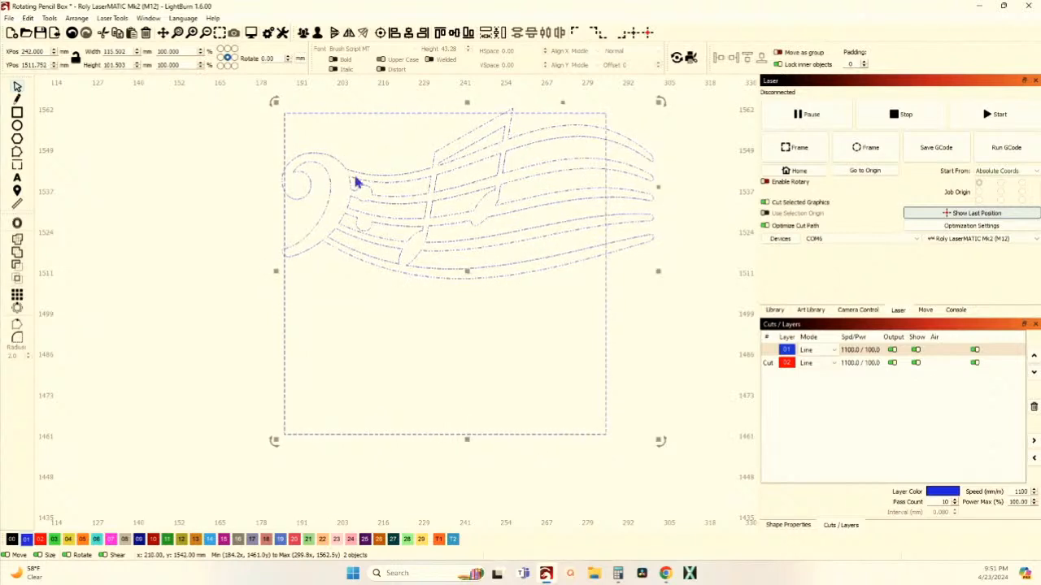
pyautogui.click(16, 271)
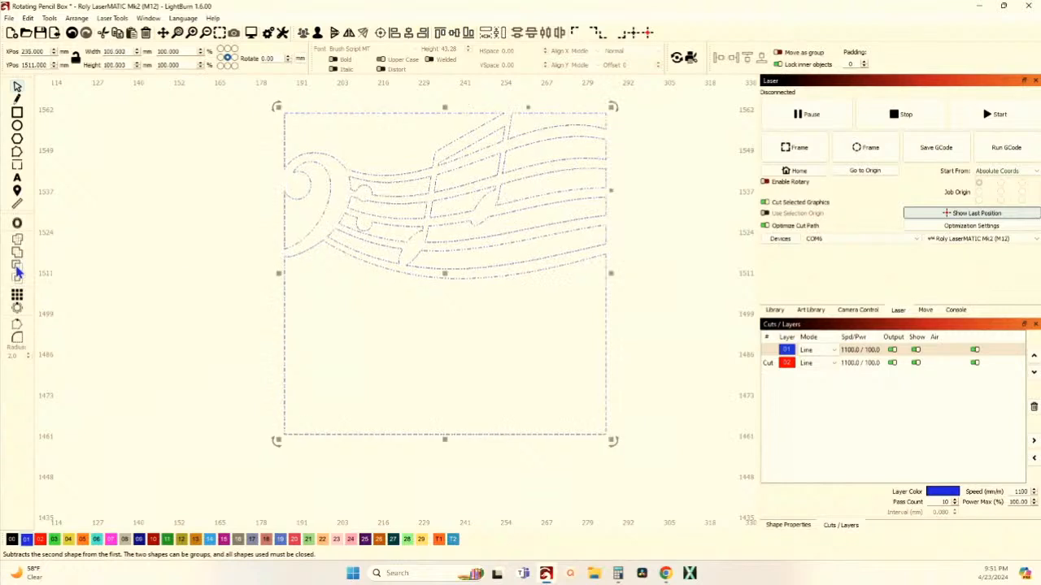
pyautogui.click(200, 269)
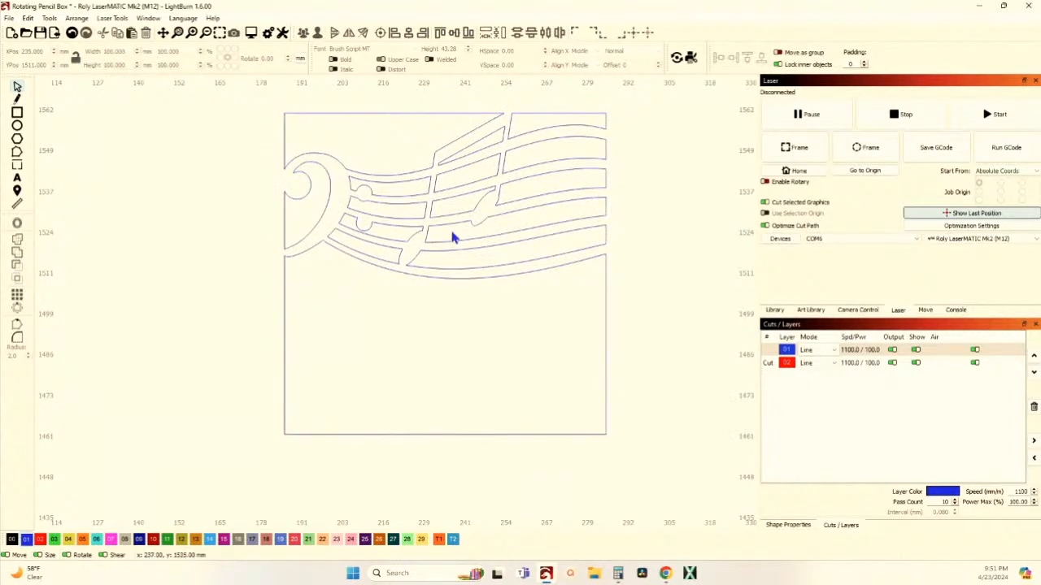
pyautogui.scroll(-2, 453, 238)
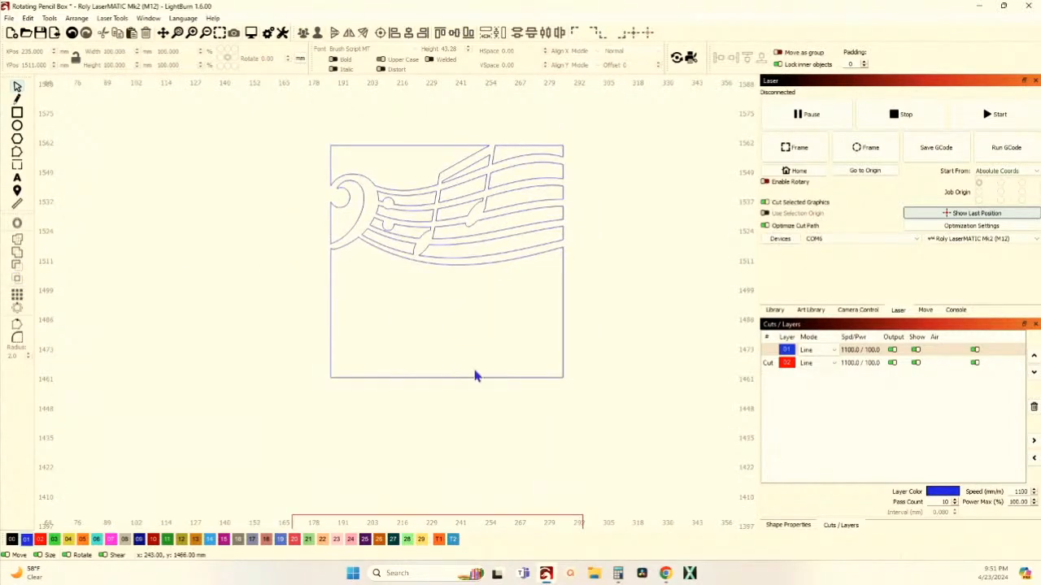
pyautogui.scroll(-2, 385, 298)
pyautogui.moveTo(412, 305); pyautogui.dragTo(338, 283)
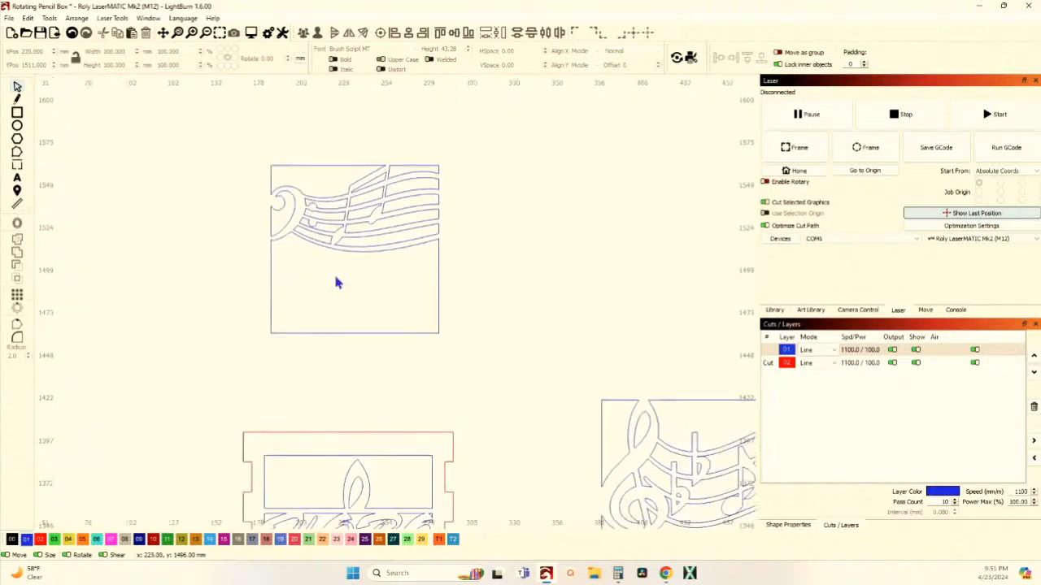
# Switch to Chrome and look through the SvgHeart music search results for a suitable instrument silhouette
pyautogui.scroll(-2, 350, 319)
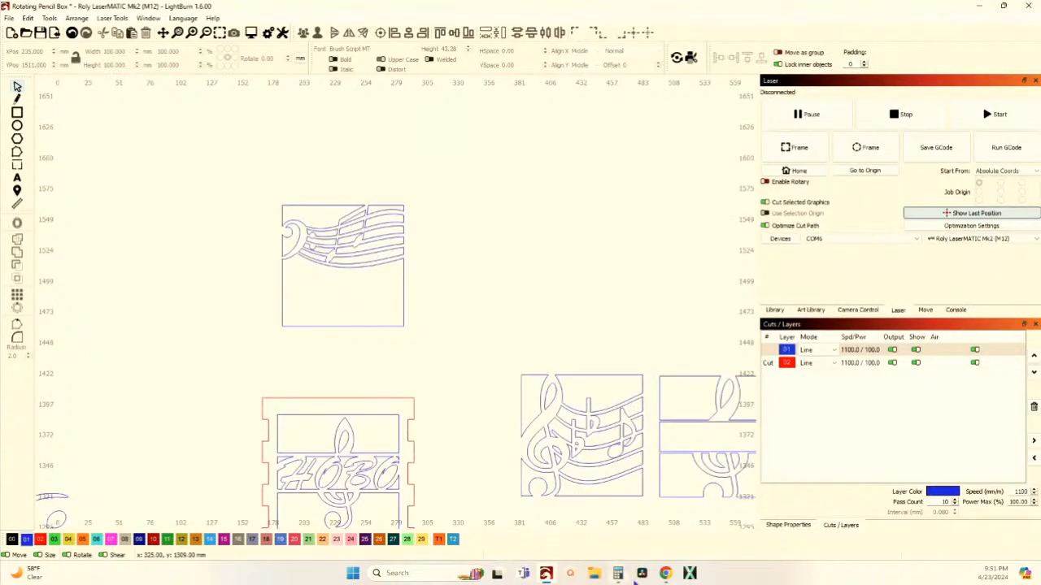
pyautogui.moveTo(665, 573)
pyautogui.click(606, 541)
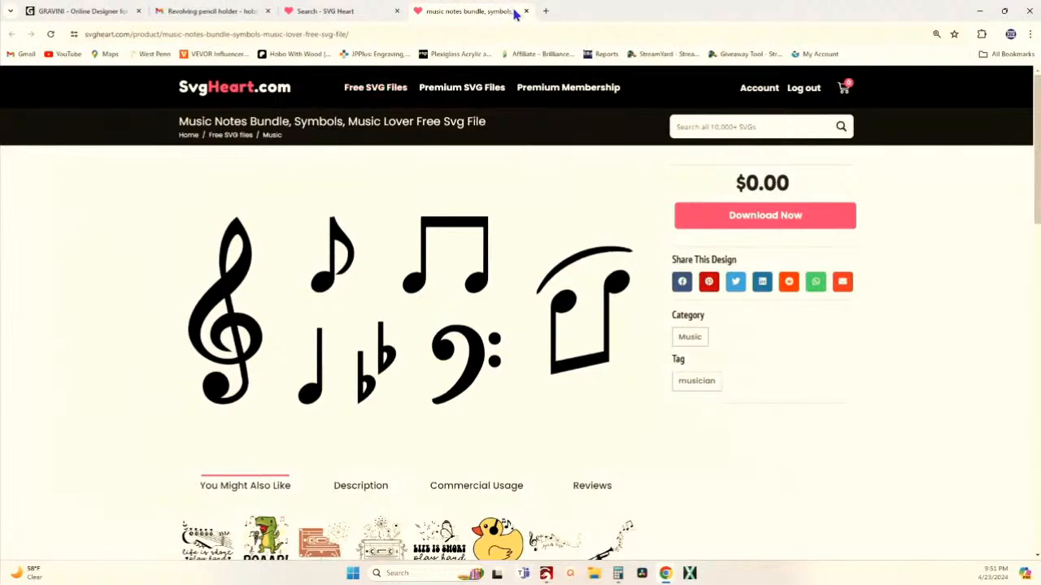
pyautogui.click(549, 13)
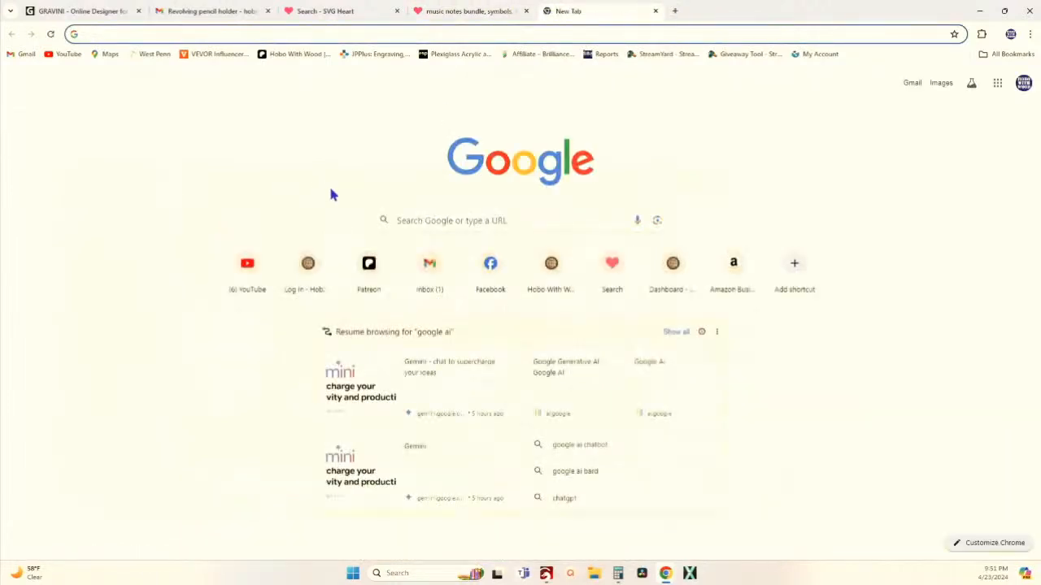
pyautogui.click(342, 12)
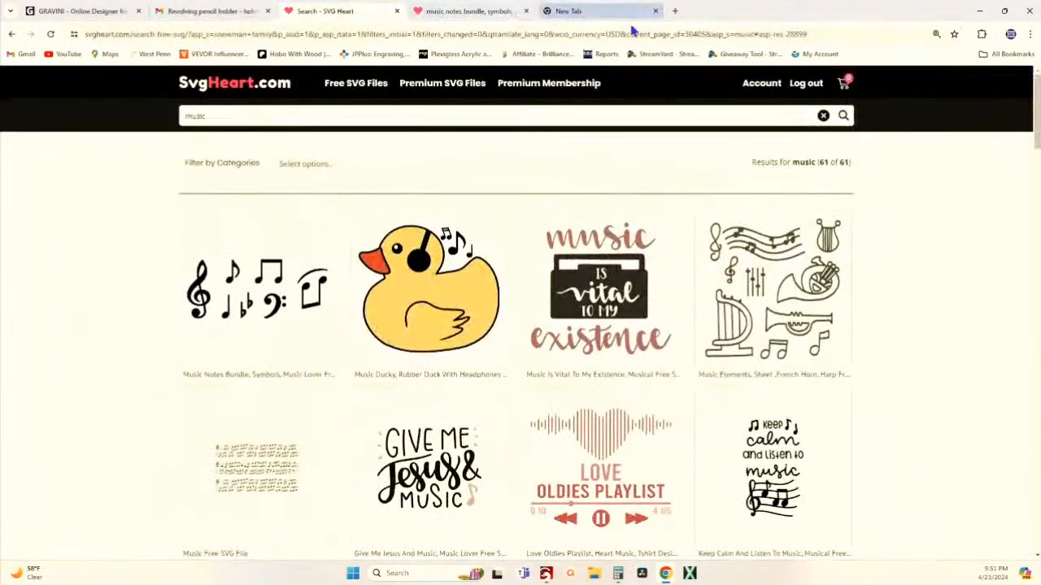
pyautogui.click(655, 11)
pyautogui.scroll(-10, 345, 224)
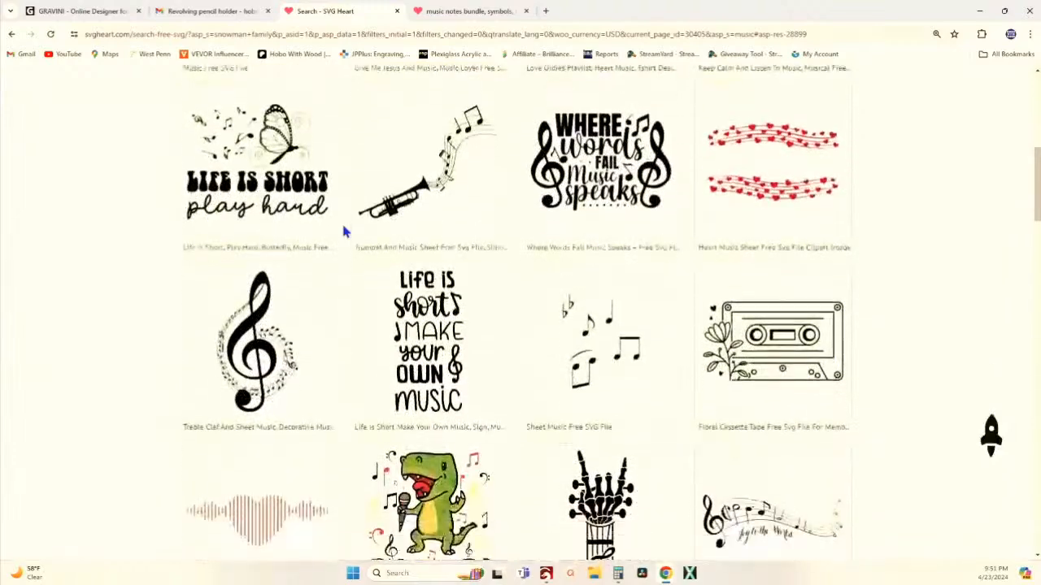
pyautogui.scroll(-3, 343, 233)
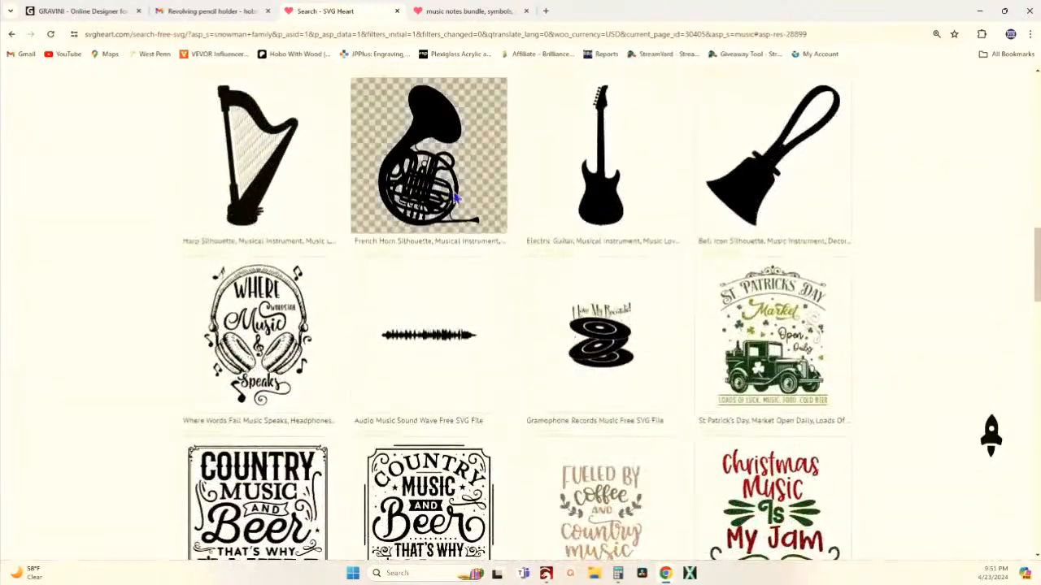
pyautogui.scroll(-6, 597, 195)
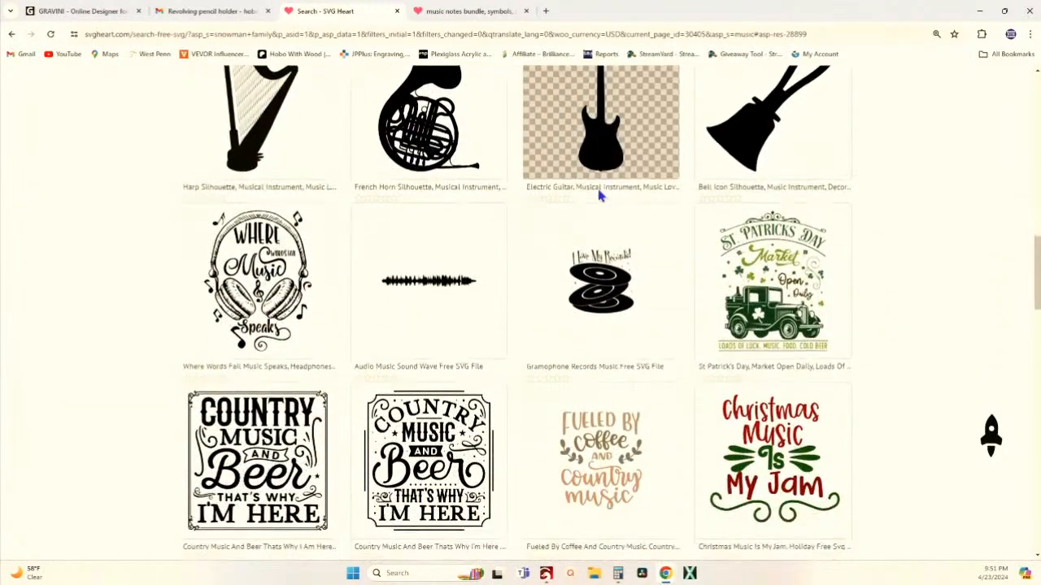
pyautogui.scroll(-4, 597, 195)
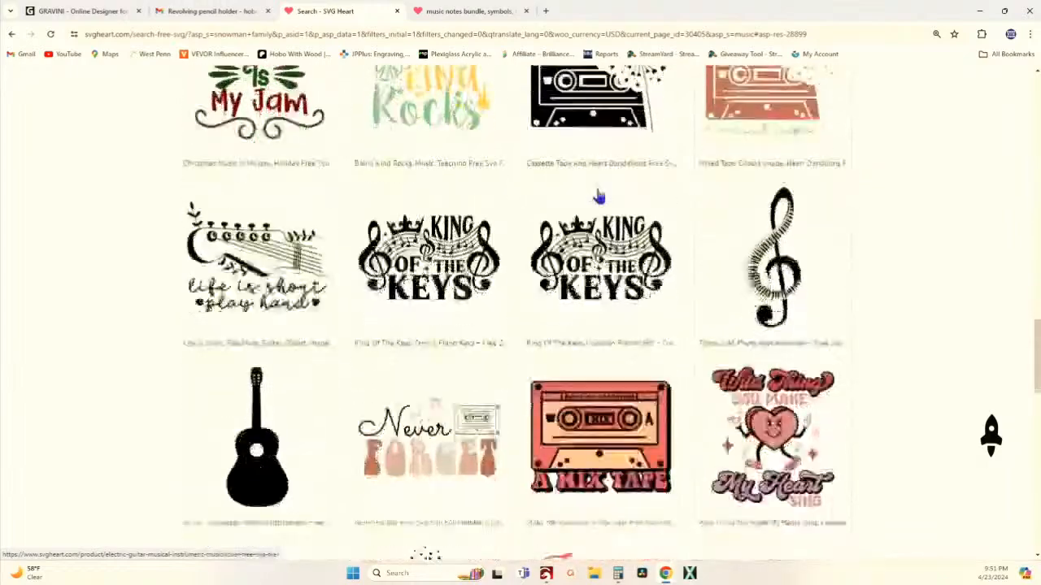
pyautogui.scroll(-2, 599, 195)
pyautogui.scroll(-6, 599, 196)
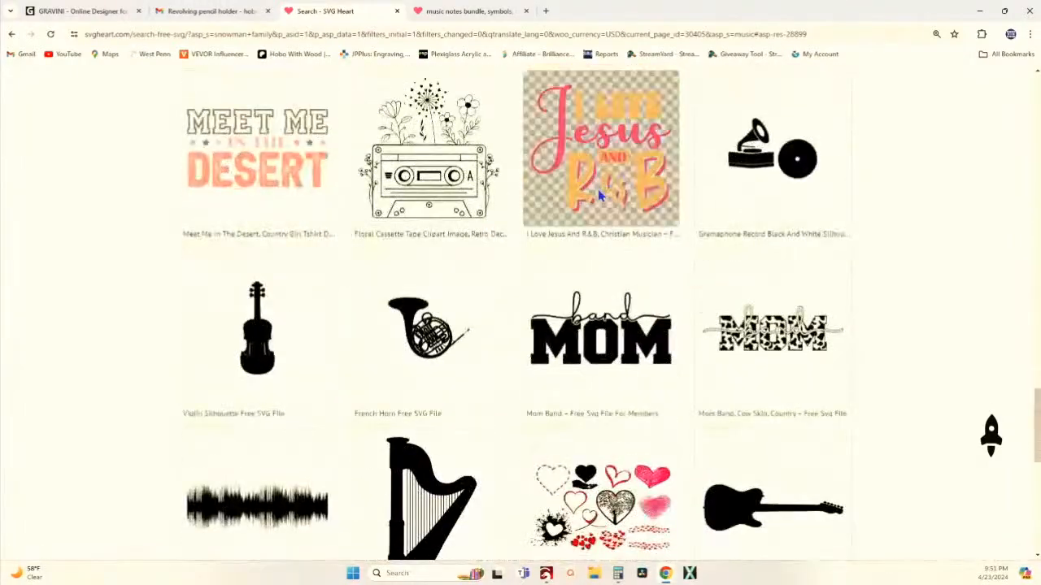
pyautogui.scroll(-2, 598, 195)
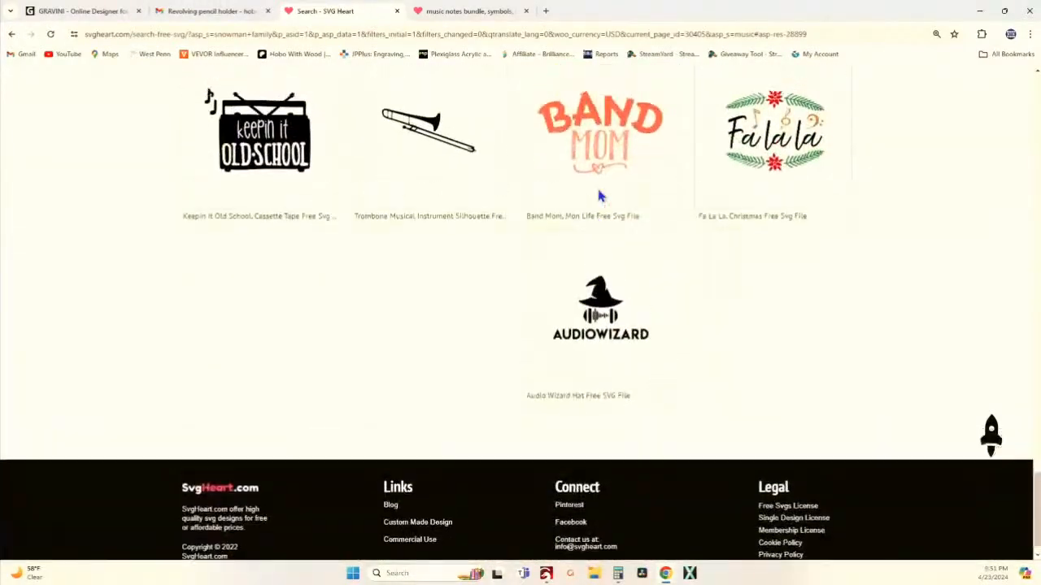
pyautogui.scroll(15, 597, 195)
pyautogui.scroll(5, 598, 196)
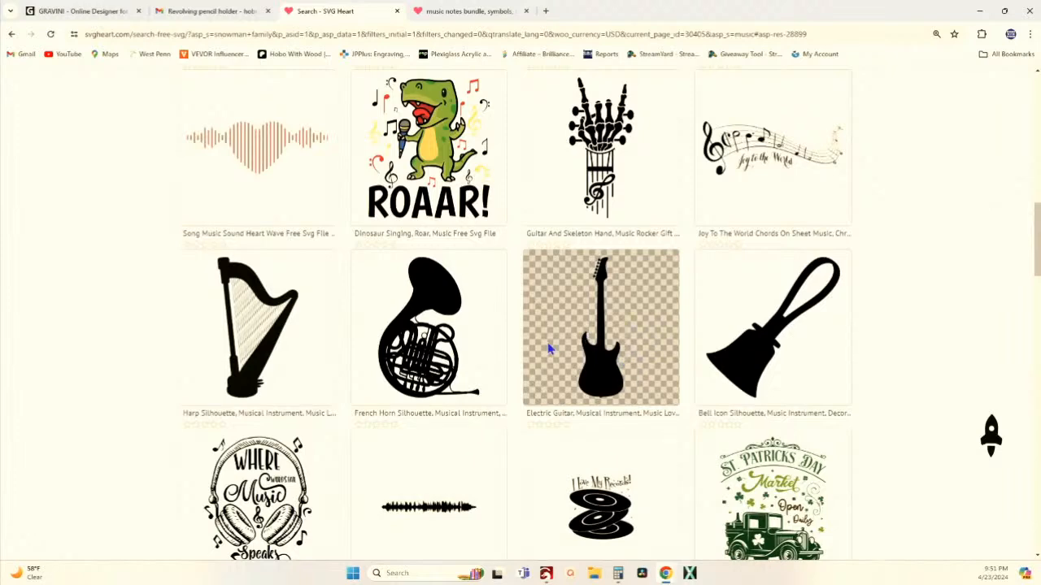
# Copy the image from the Electric Guitar silhouette's product page and paste it into LightBurn beside the bass clef tile
pyautogui.click(603, 365)
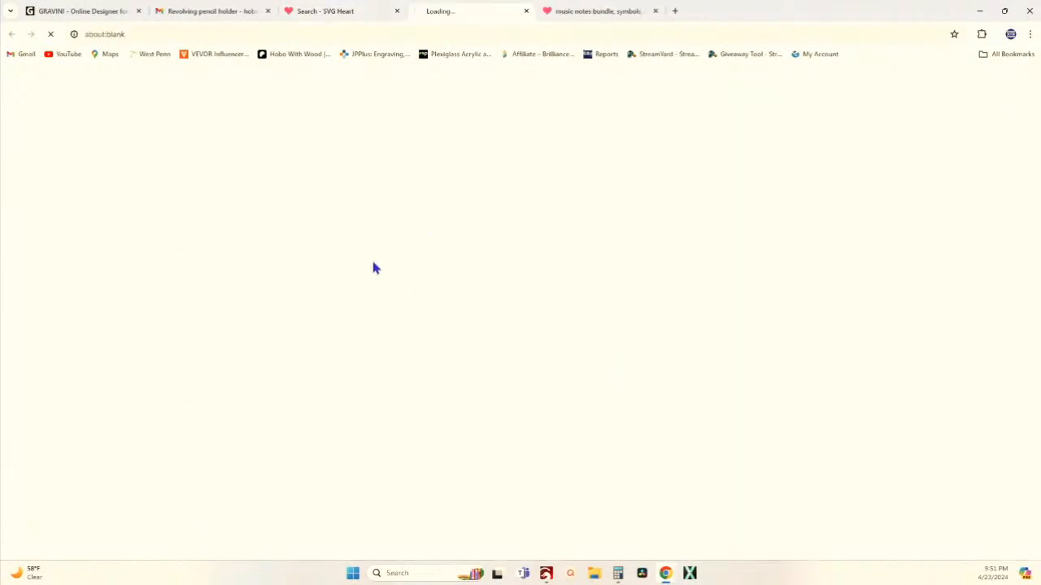
pyautogui.rightClick(413, 343)
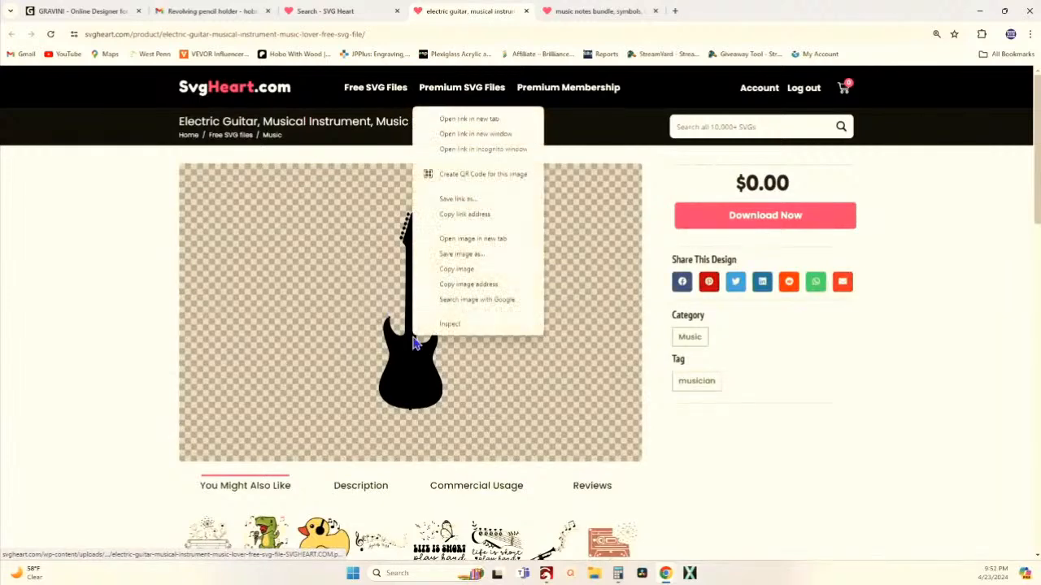
pyautogui.click(474, 274)
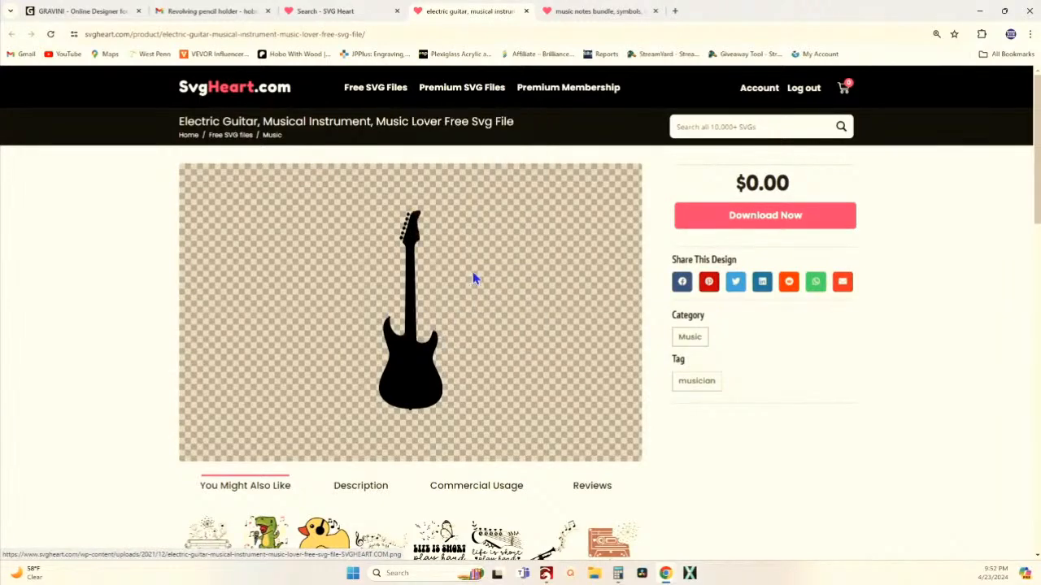
pyautogui.click(546, 574)
pyautogui.scroll(-2, 418, 399)
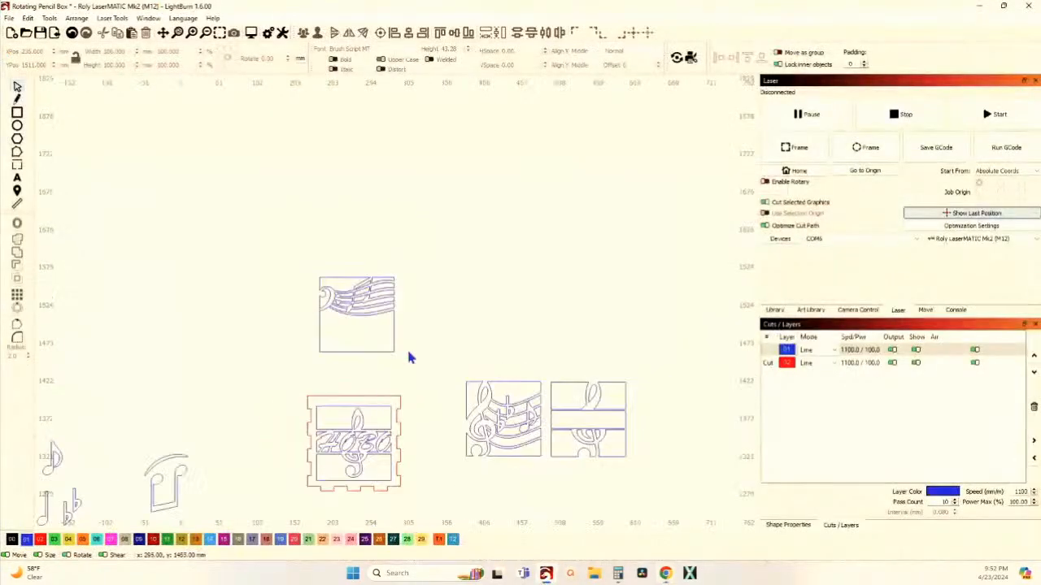
pyautogui.rightClick(458, 307)
pyautogui.click(488, 351)
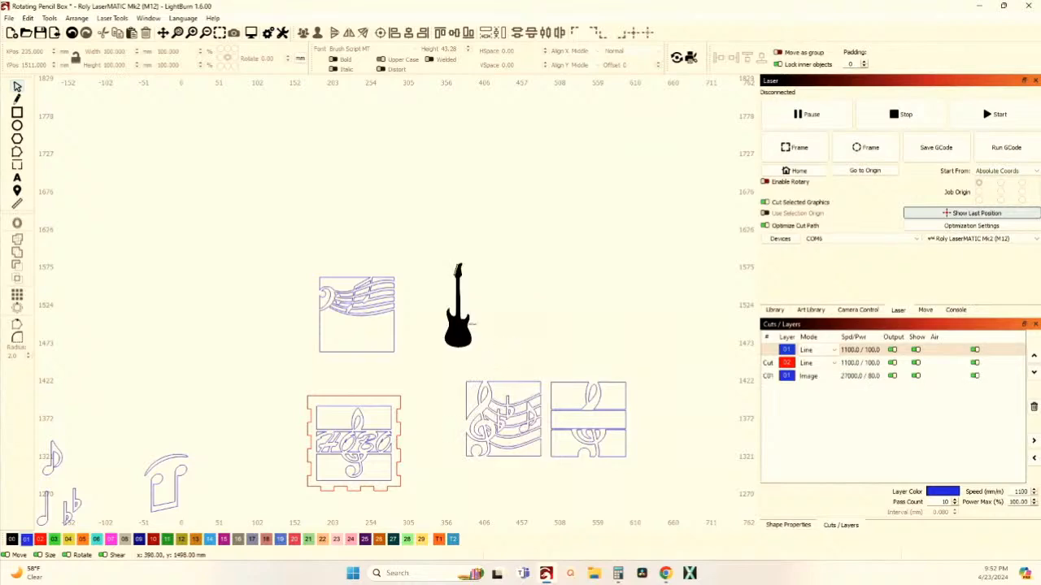
# Trace the pasted electric guitar image into vector outlines with the default trace settings, deleting the image after the trace
pyautogui.click(459, 333)
pyautogui.rightClick(459, 333)
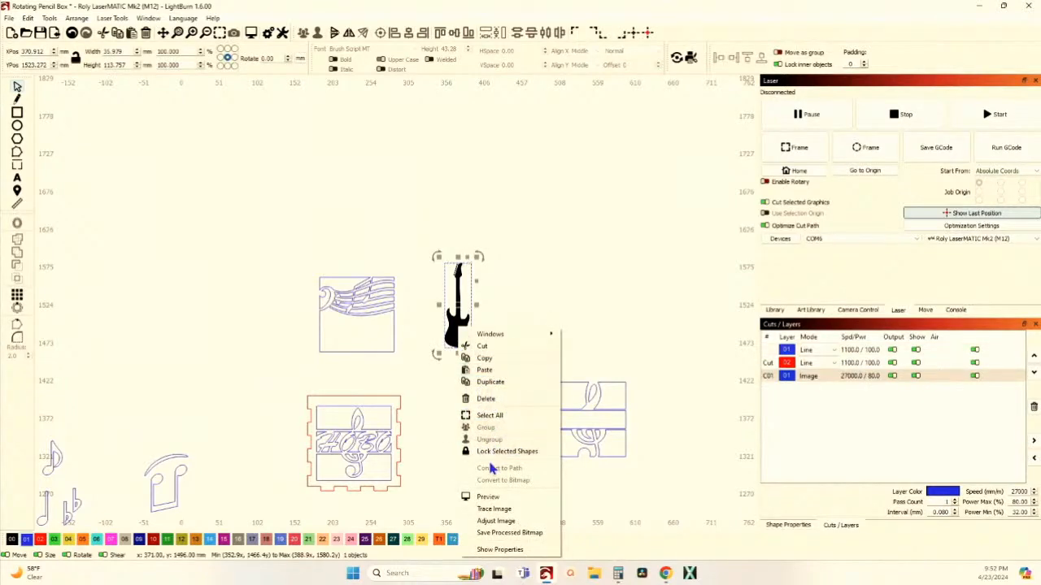
pyautogui.click(493, 509)
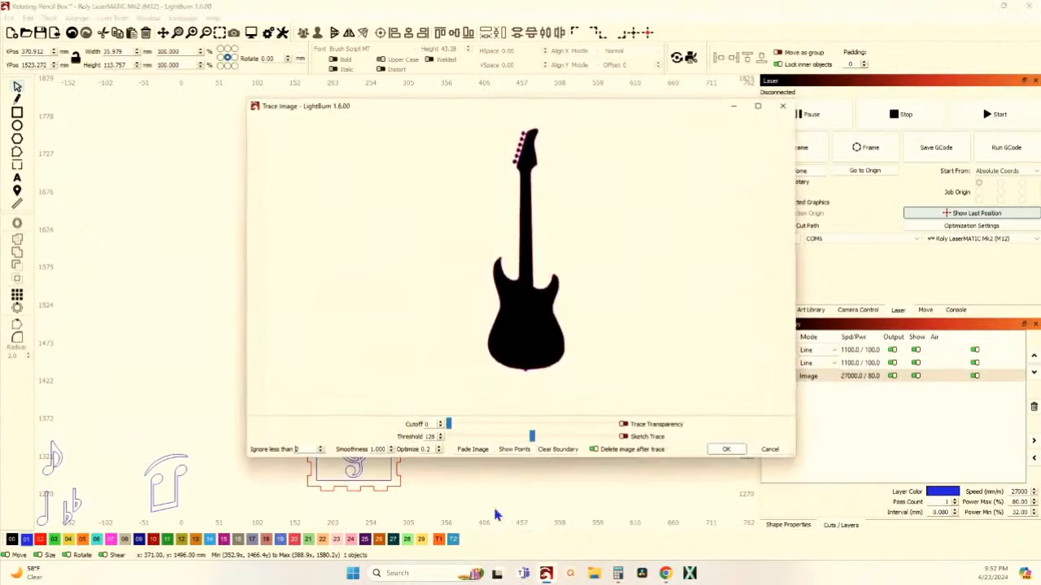
pyautogui.click(726, 452)
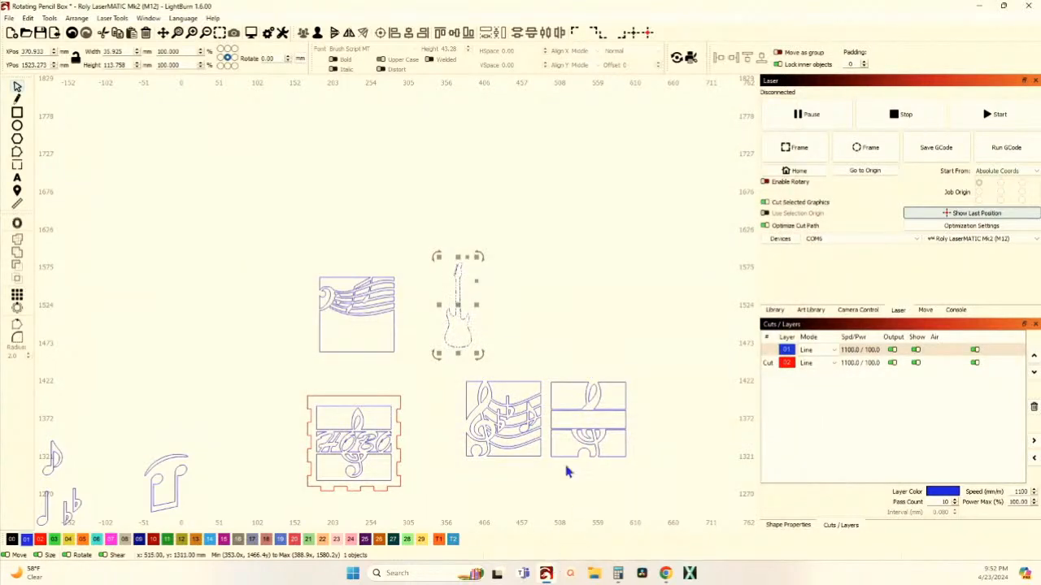
pyautogui.moveTo(401, 326); pyautogui.dragTo(513, 329)
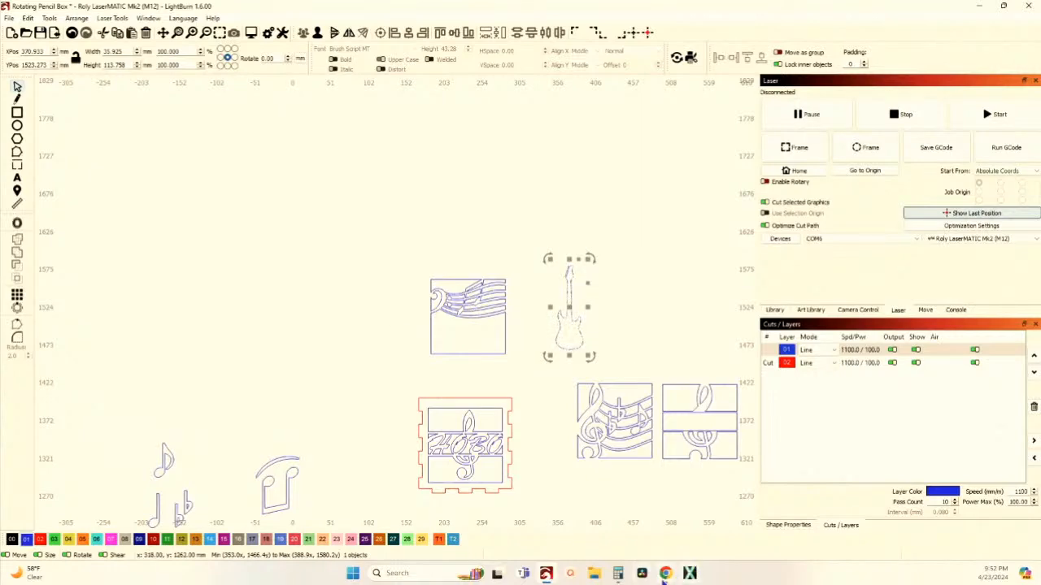
# Return to the SvgHeart music results in Chrome, close the electric guitar page and open the acoustic Guitar Silhouette page
pyautogui.moveTo(666, 575)
pyautogui.click(597, 533)
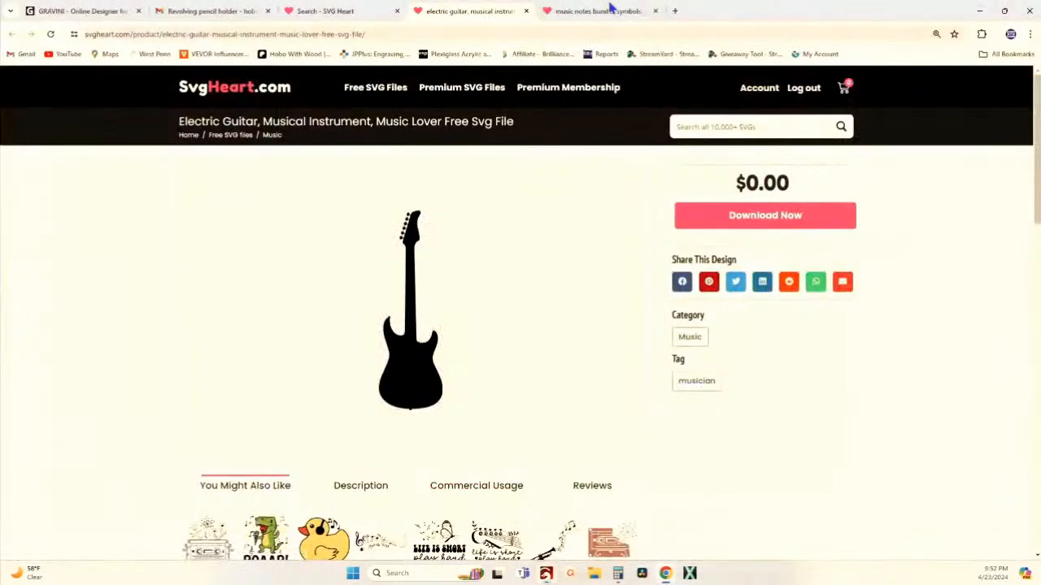
pyautogui.click(527, 11)
pyautogui.scroll(-5, 430, 402)
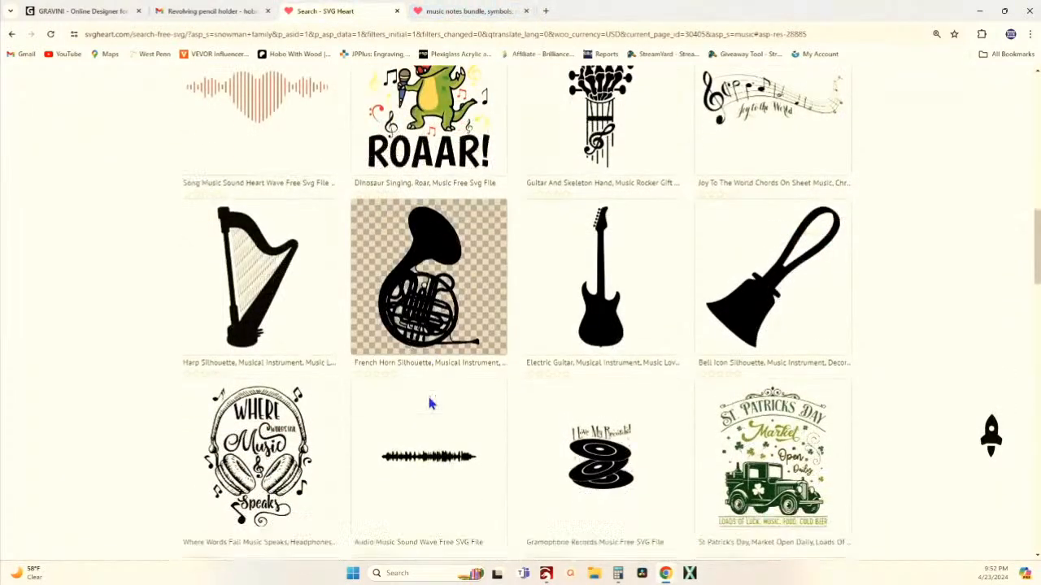
pyautogui.scroll(-5, 430, 402)
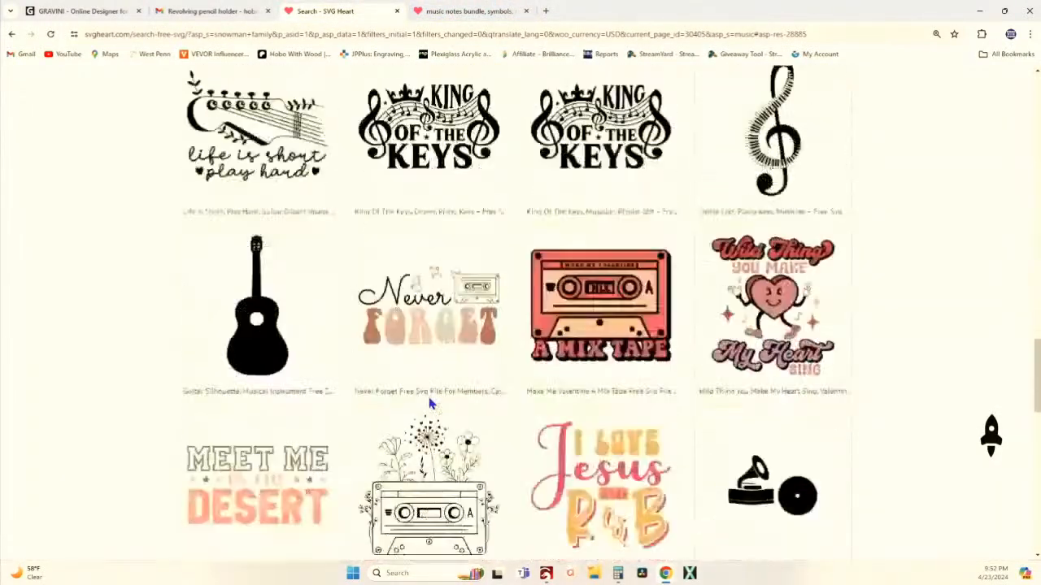
pyautogui.click(269, 355)
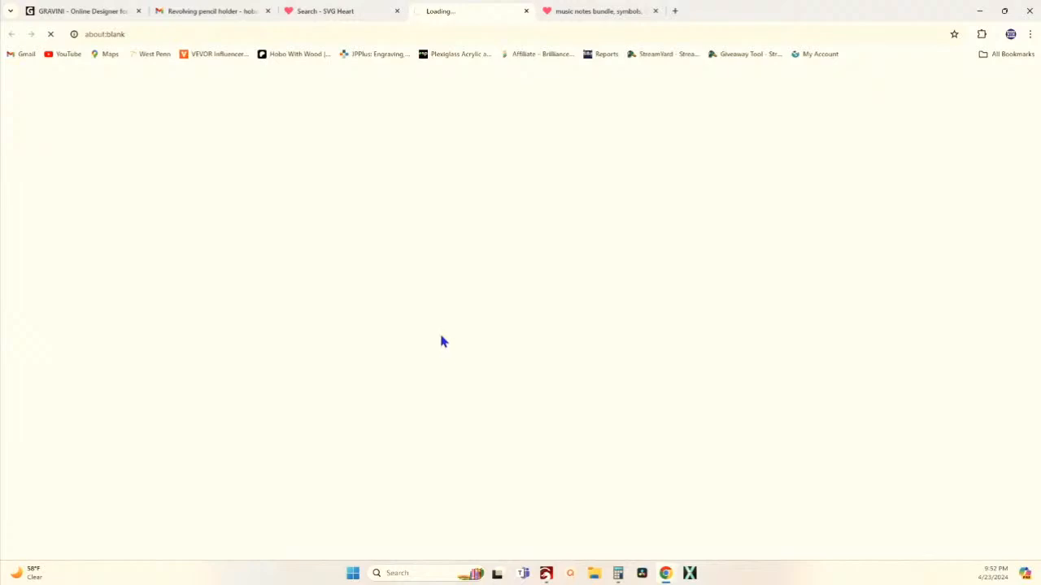
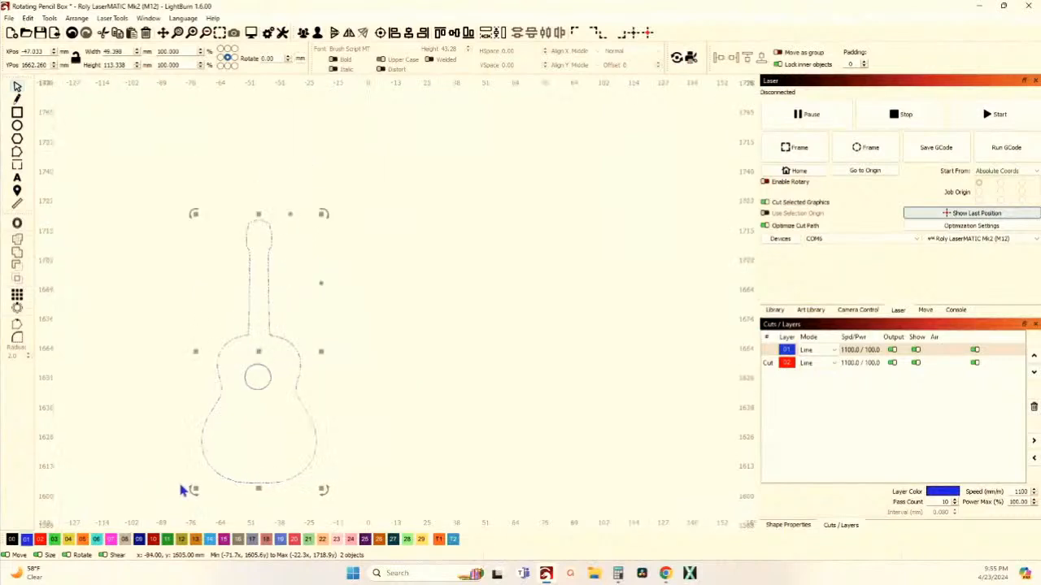
# Delete the existing traced acoustic guitar and paste a fresh acoustic guitar image into the empty area above the bass clef tile
pyautogui.moveTo(300, 425); pyautogui.dragTo(189, 349)
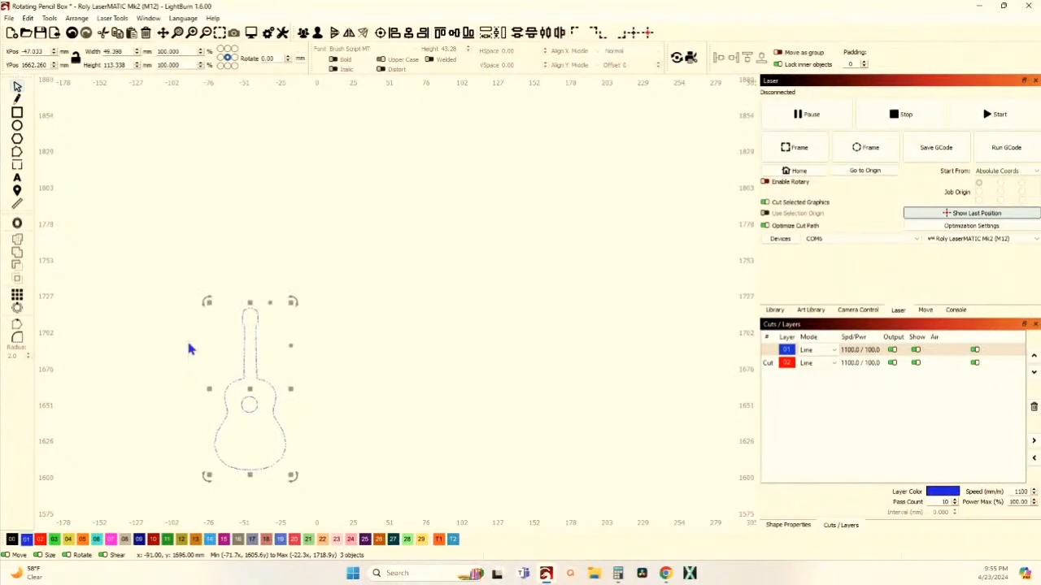
pyautogui.press('Delete')
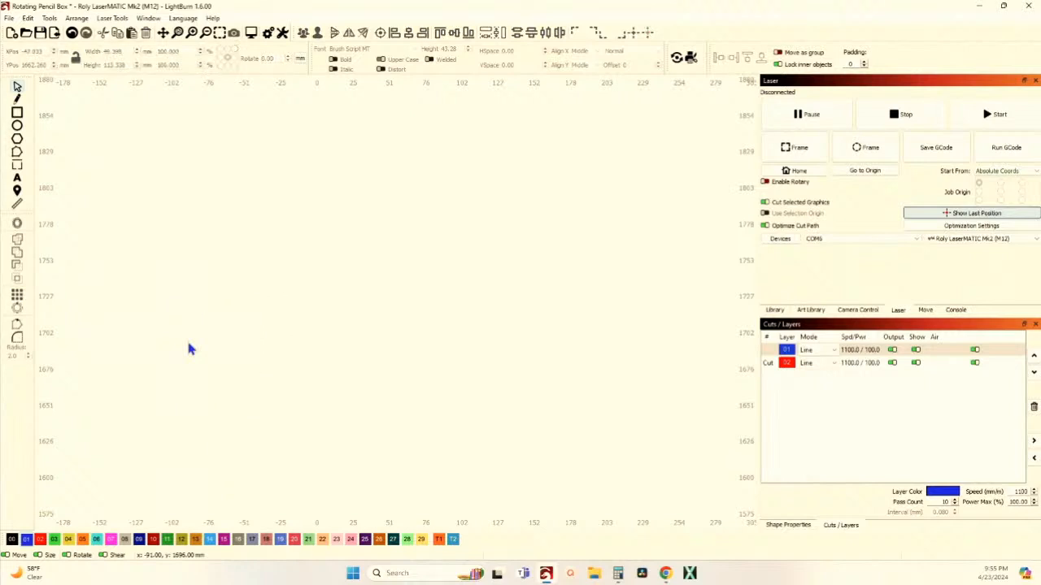
pyautogui.scroll(-3, 238, 213)
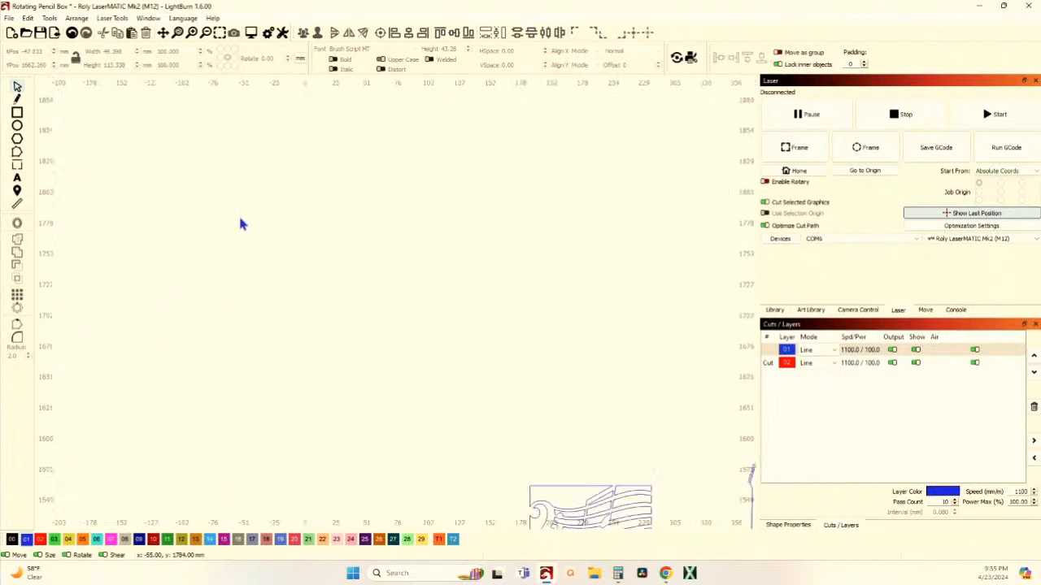
pyautogui.rightClick(238, 201)
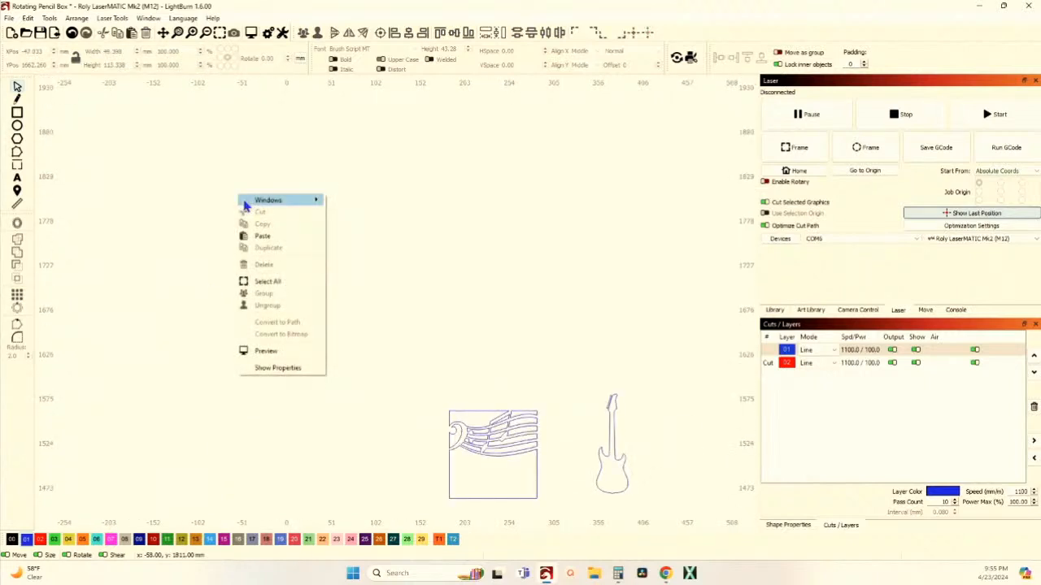
pyautogui.click(269, 236)
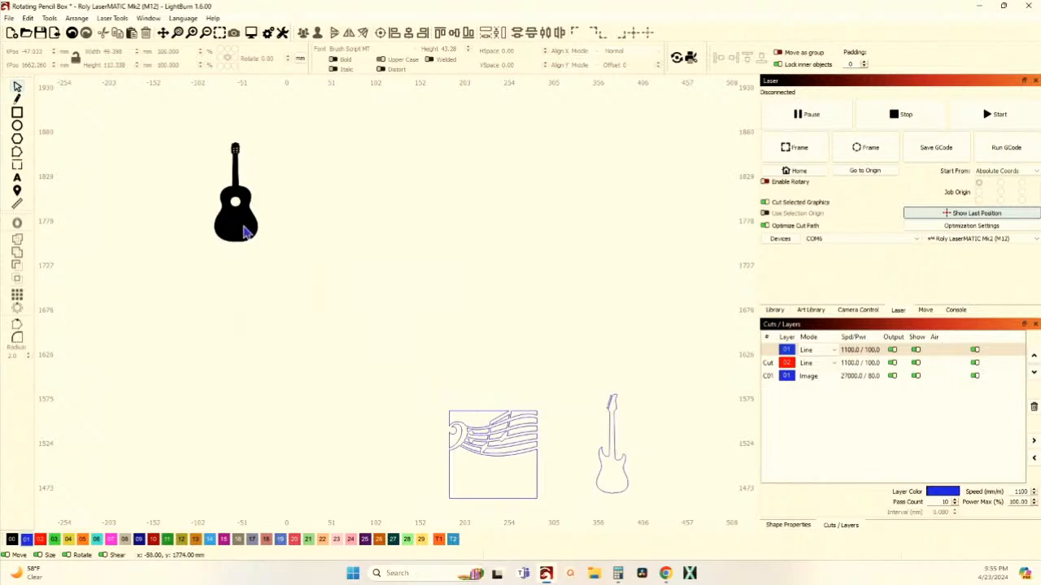
# Trace the pasted acoustic guitar image into vector outlines with the default settings, deleting the image after the trace
pyautogui.rightClick(241, 225)
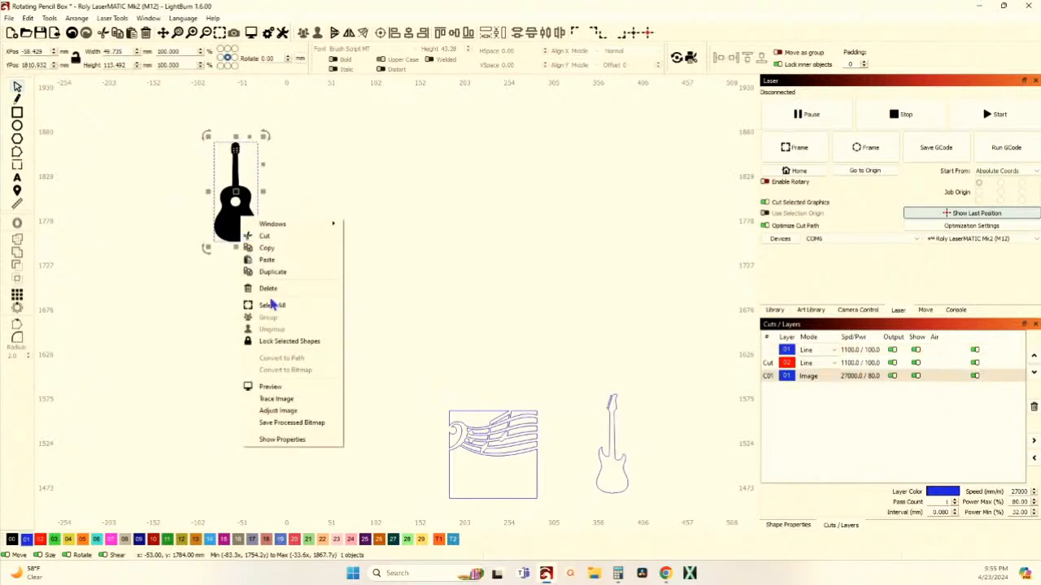
pyautogui.click(274, 398)
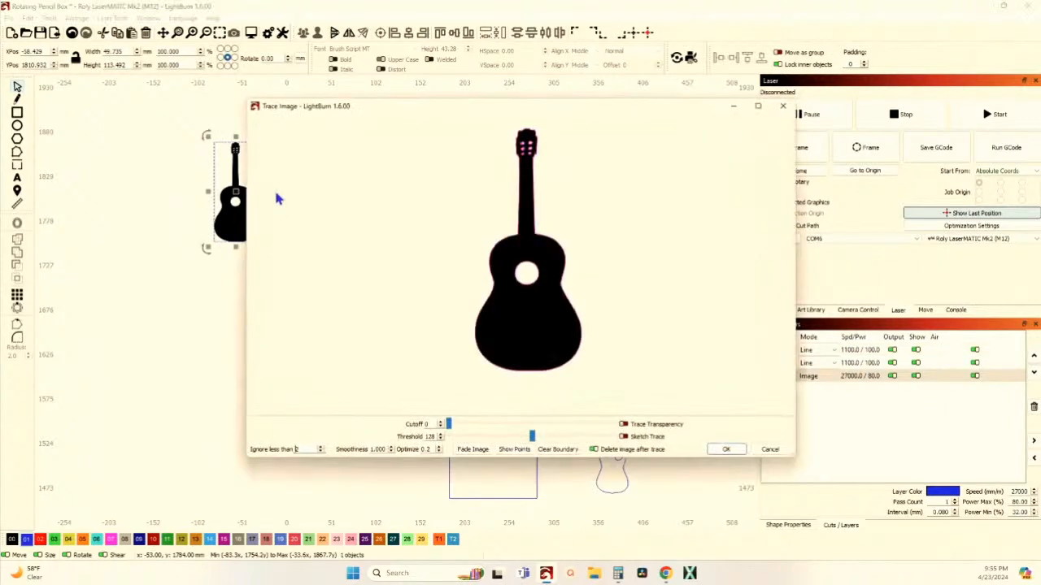
pyautogui.click(726, 448)
# Delete the six small tuning-peg shapes inside the headstock of the traced acoustic guitar
pyautogui.scroll(8, 268, 220)
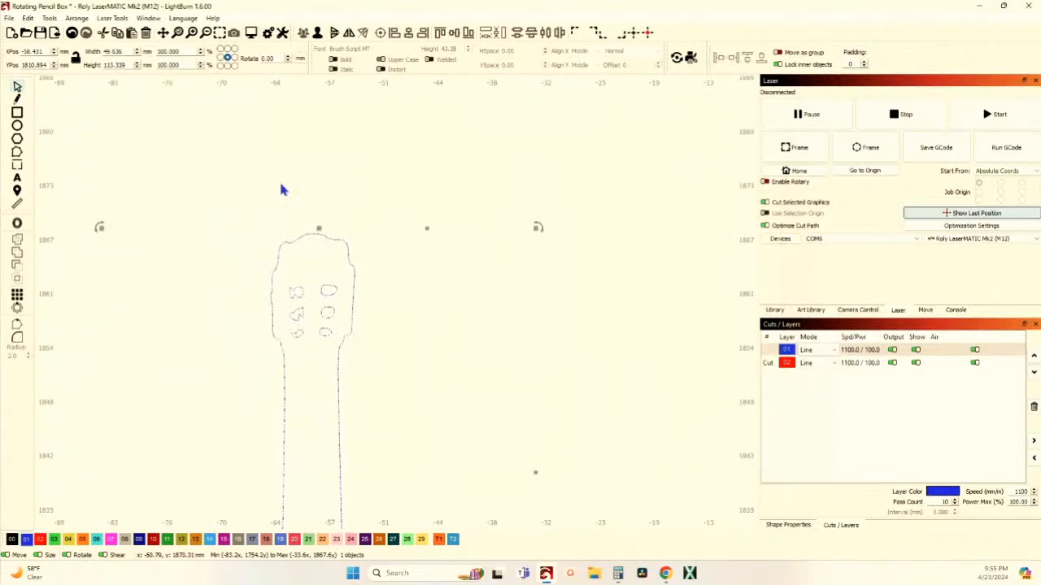
pyautogui.scroll(-5, 344, 216)
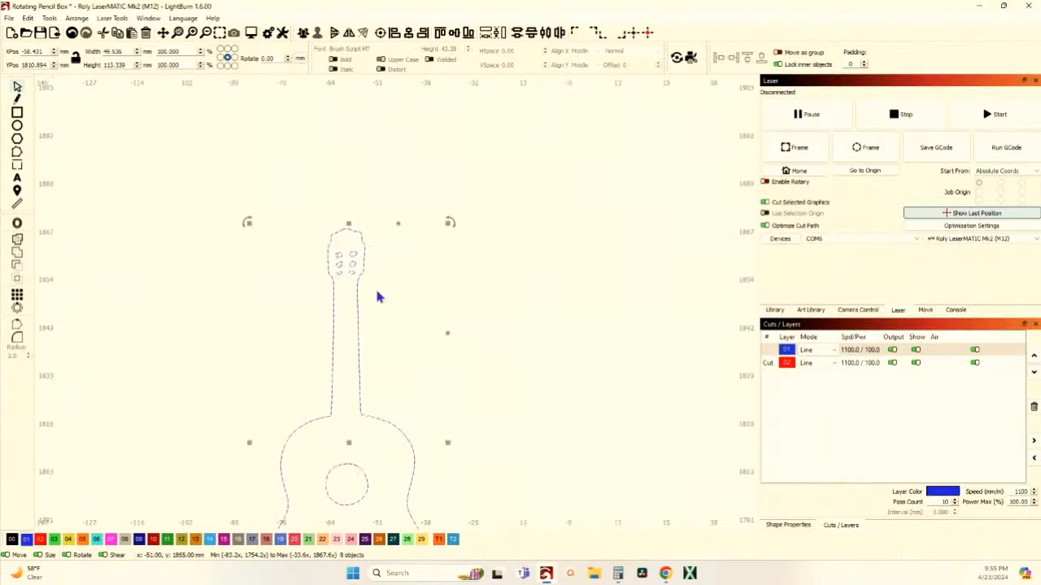
pyautogui.moveTo(303, 226); pyautogui.dragTo(443, 321)
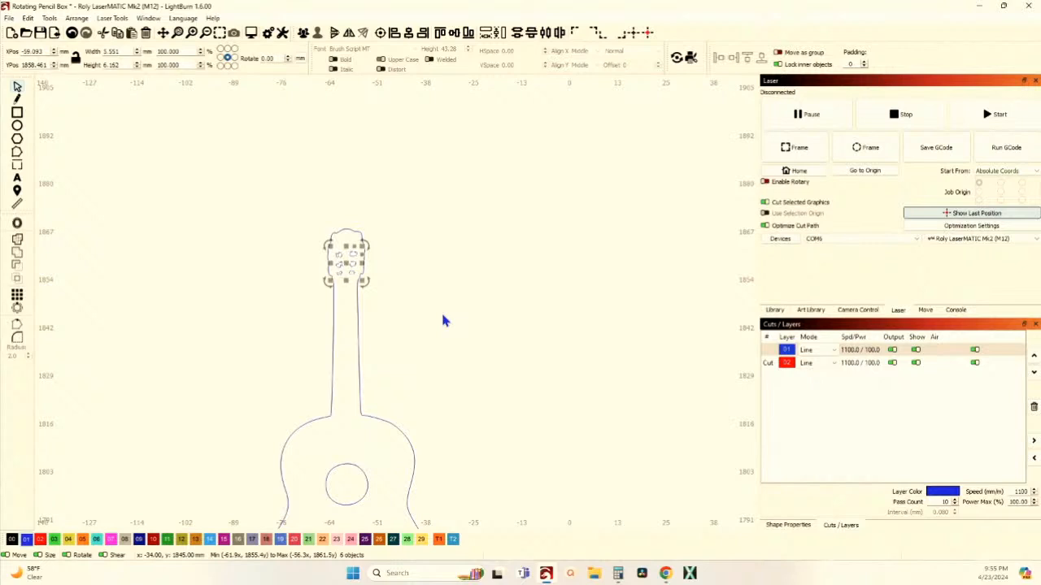
pyautogui.press('Delete')
pyautogui.scroll(-4, 423, 330)
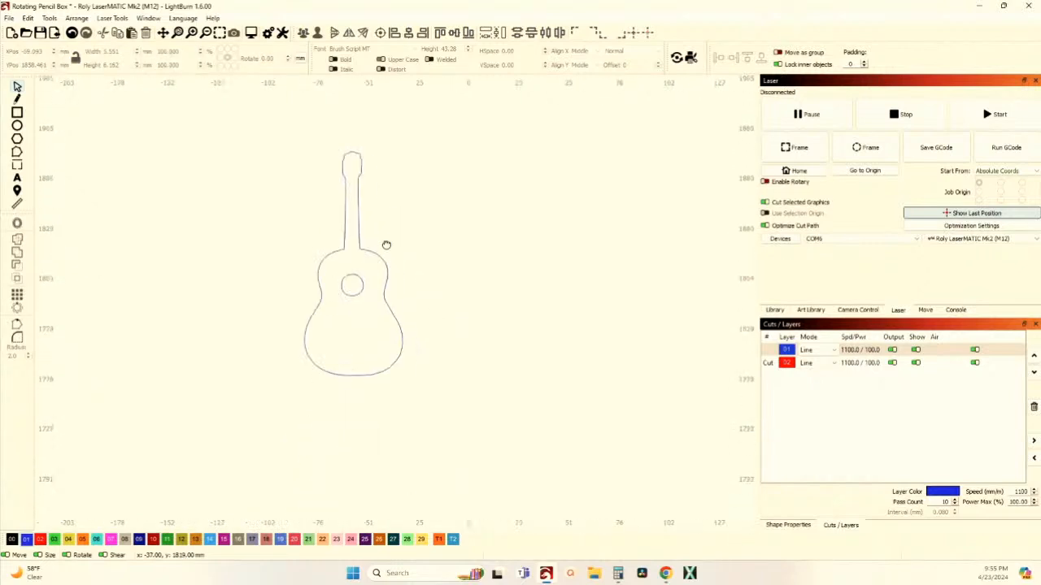
# Draw a rectangle about 56 by 138 mm from the acoustic guitar's vertical centreline, covering its right half and extending past both ends
pyautogui.scroll(4, 382, 243)
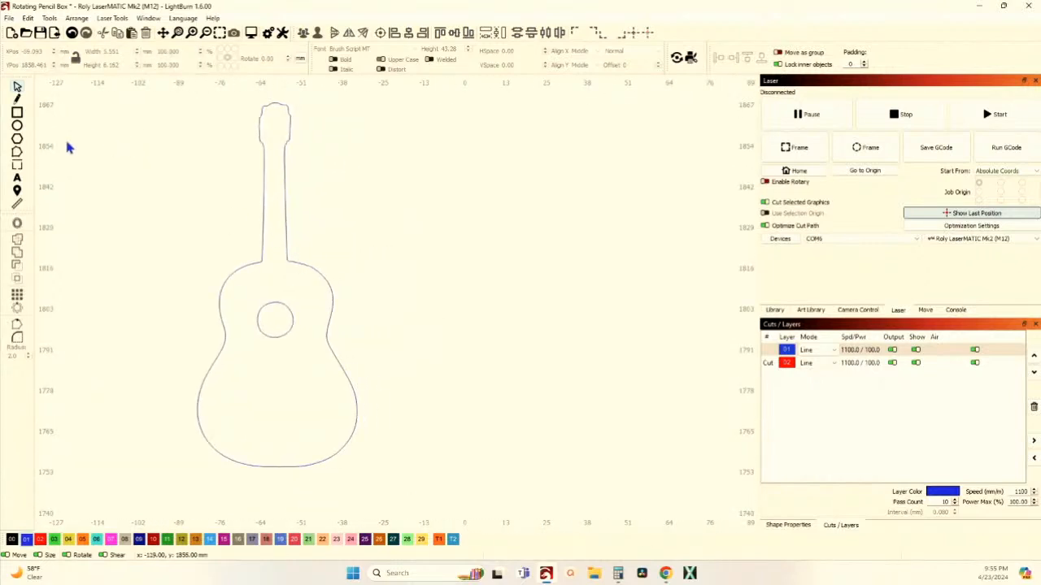
pyautogui.click(17, 113)
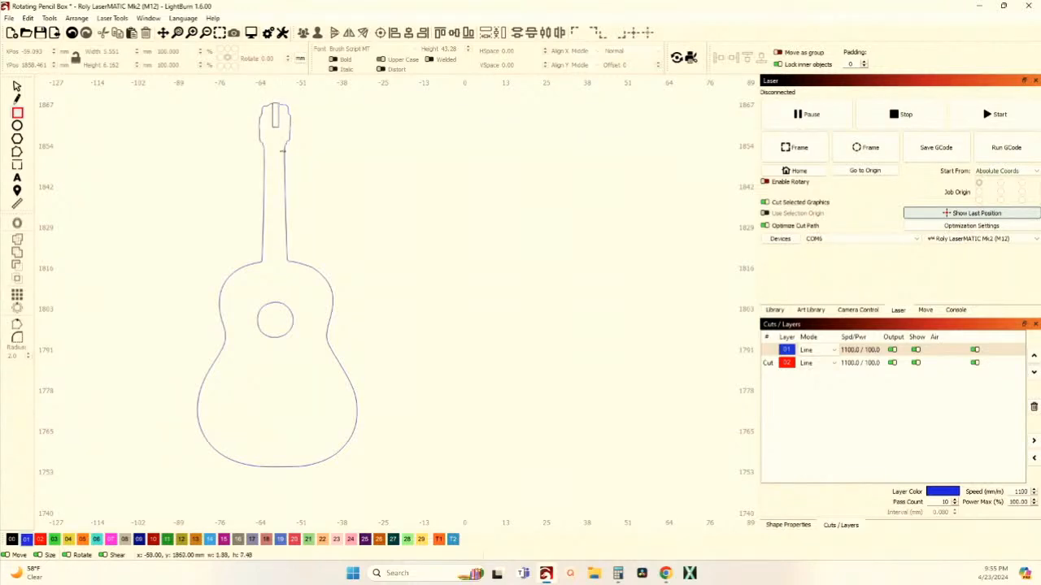
pyautogui.moveTo(272, 103); pyautogui.dragTo(456, 557)
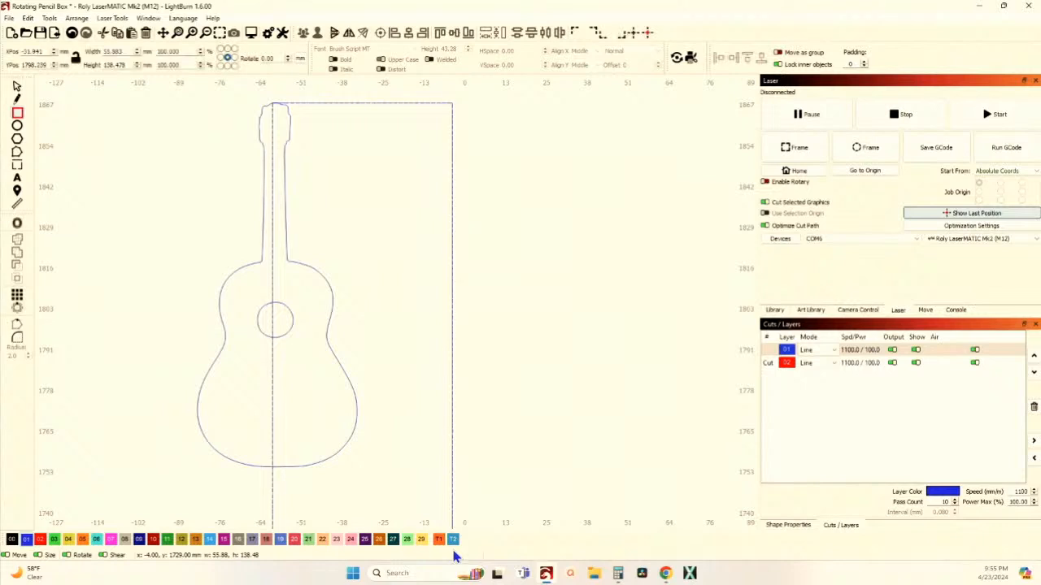
pyautogui.click(19, 88)
pyautogui.scroll(-3, 143, 200)
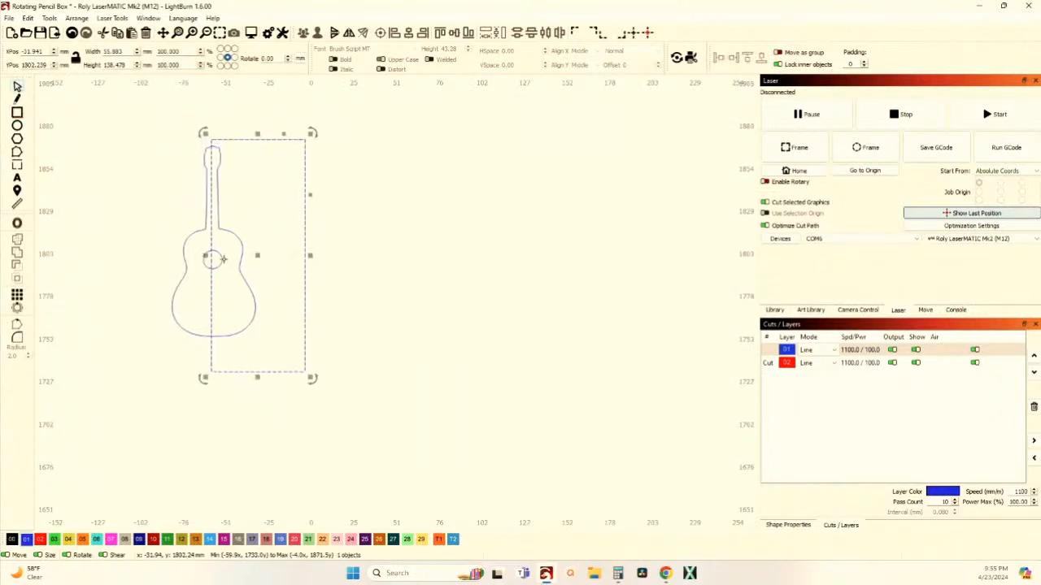
pyautogui.moveTo(223, 259); pyautogui.dragTo(223, 249)
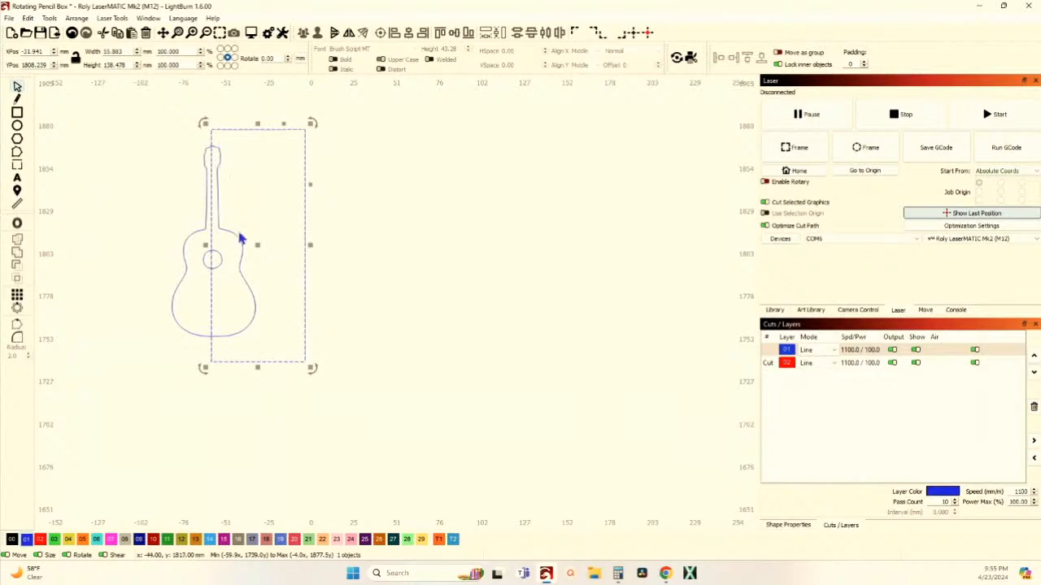
# Cut the acoustic guitar outline along its centreline with Cut Shapes, using the rectangle as the cutter
pyautogui.scroll(3, 240, 238)
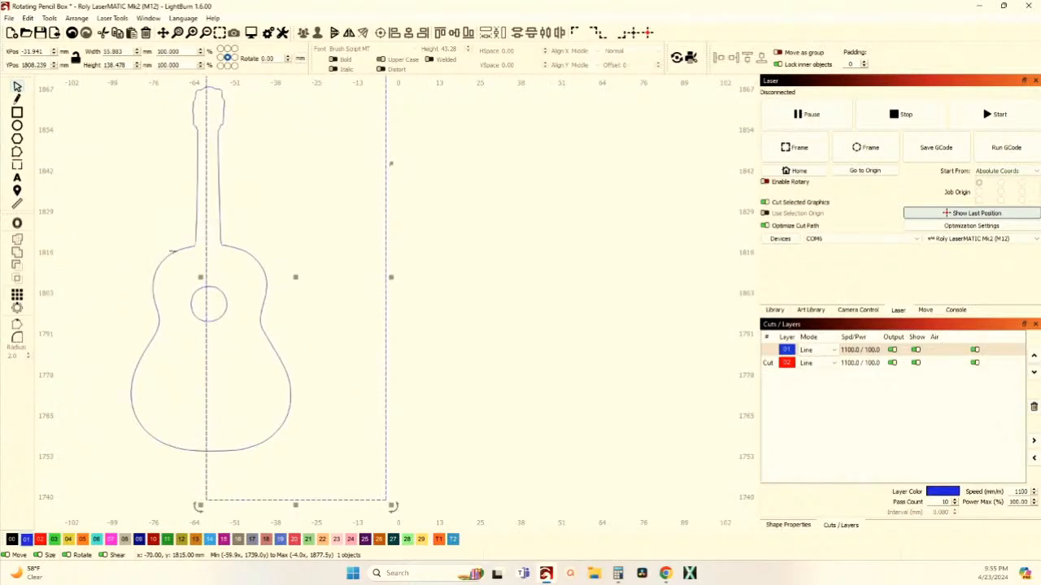
pyautogui.click(171, 251)
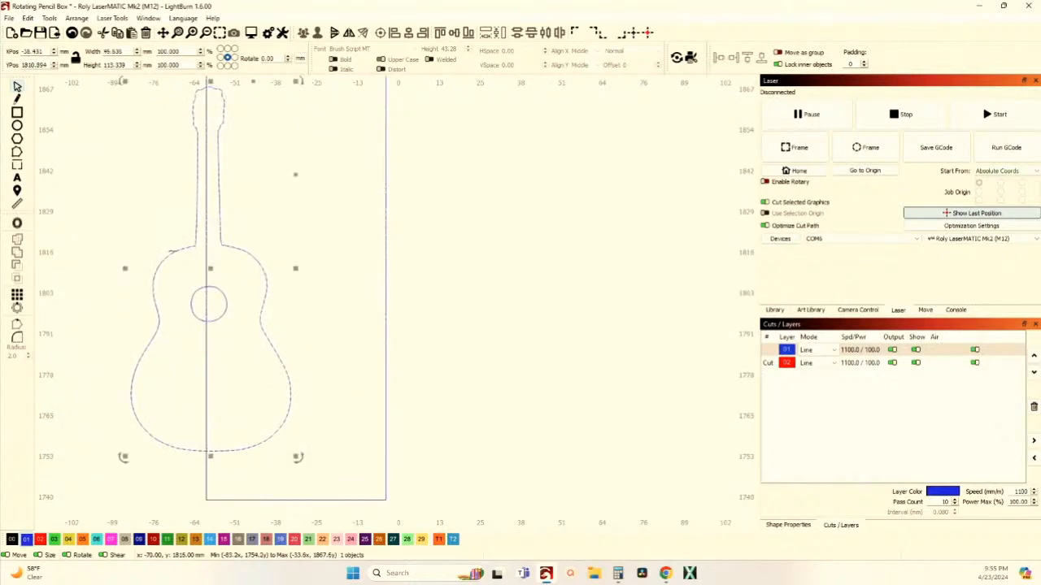
pyautogui.keyDown('shift'); pyautogui.click(204, 354); pyautogui.keyUp('shift')
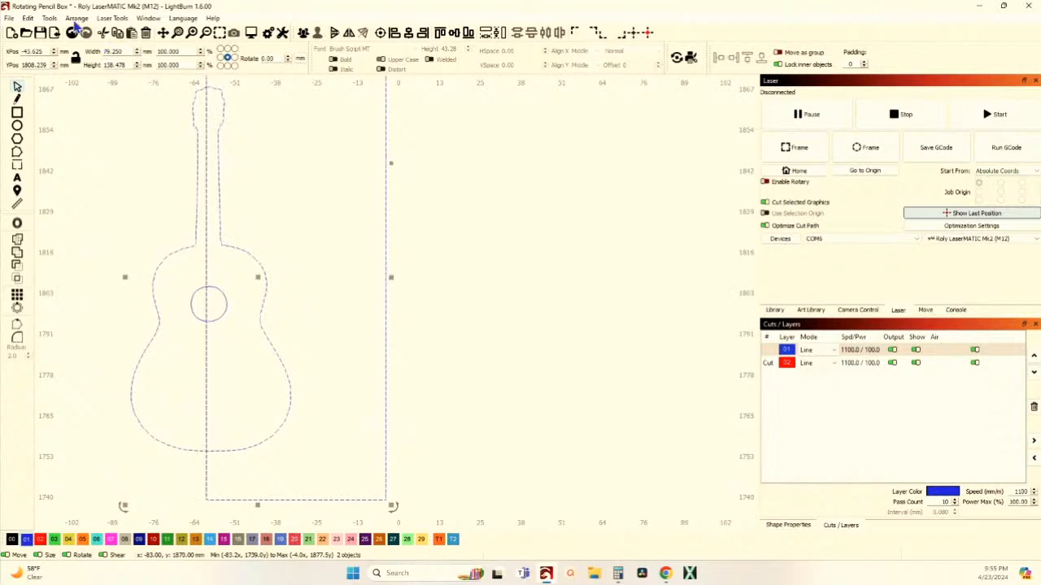
pyautogui.click(53, 19)
pyautogui.click(75, 239)
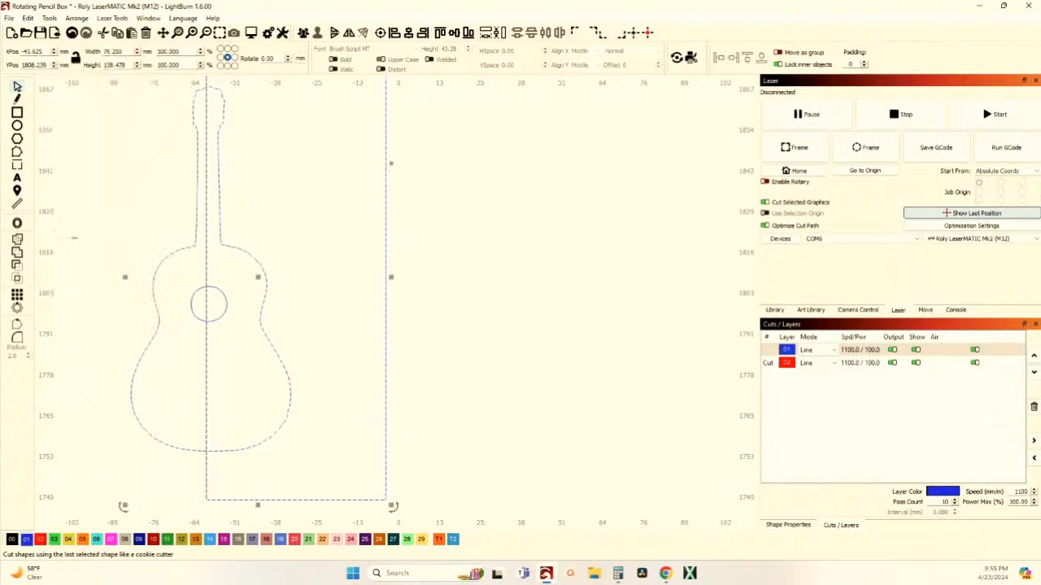
# Delete the guitar outline's right half and place a horizontally flipped copy of the left half on that side
pyautogui.click(254, 315)
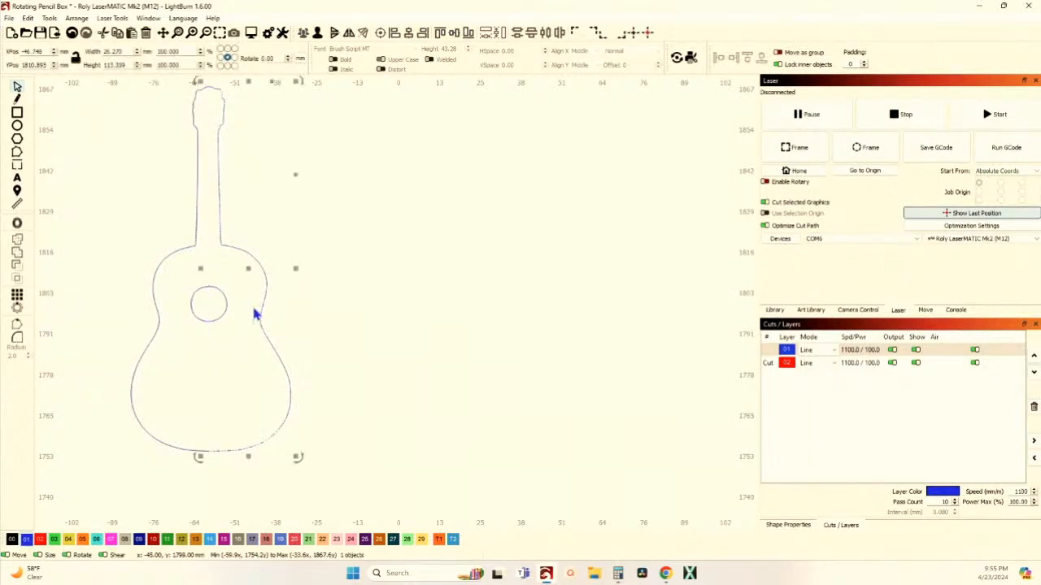
pyautogui.press('Delete')
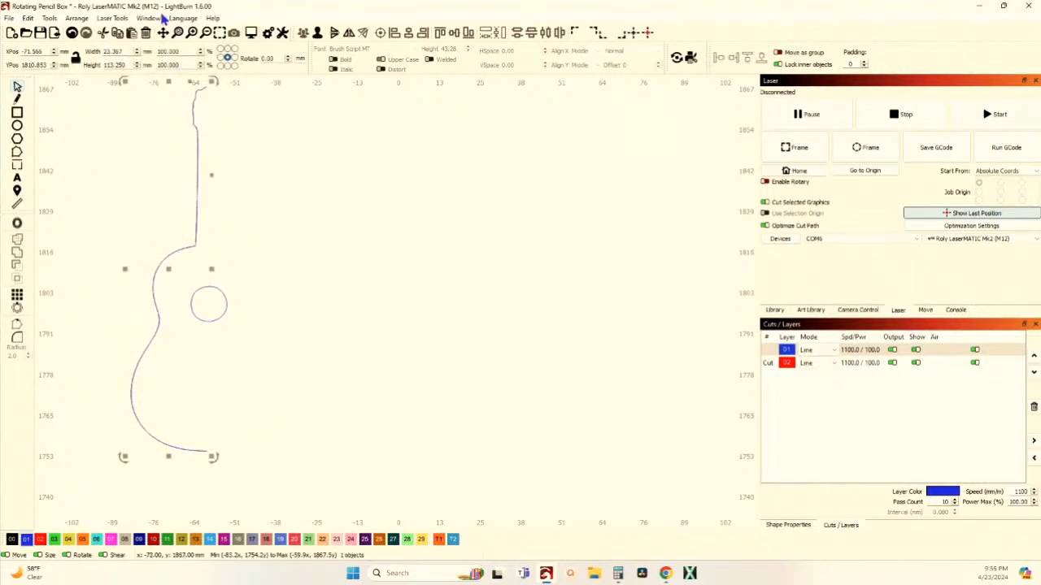
pyautogui.click(351, 36)
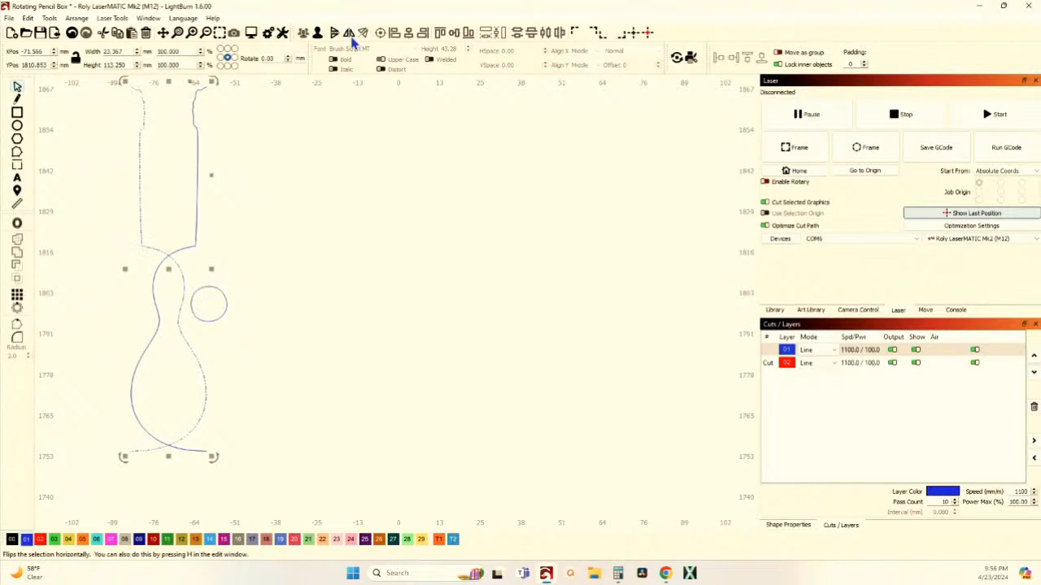
pyautogui.press('Right')
pyautogui.press('Right')
pyautogui.press('Right')
pyautogui.press('Right')
pyautogui.press('Right')
pyautogui.press('Right')
pyautogui.press('Right')
pyautogui.press('Right')
pyautogui.press('Right')
pyautogui.press('Right')
pyautogui.press('Right')
pyautogui.press('Right')
pyautogui.press('Right')
pyautogui.press('Right')
pyautogui.press('Right')
pyautogui.press('Right')
pyautogui.press('Right')
pyautogui.press('Right')
pyautogui.press('Right')
pyautogui.press('Right')
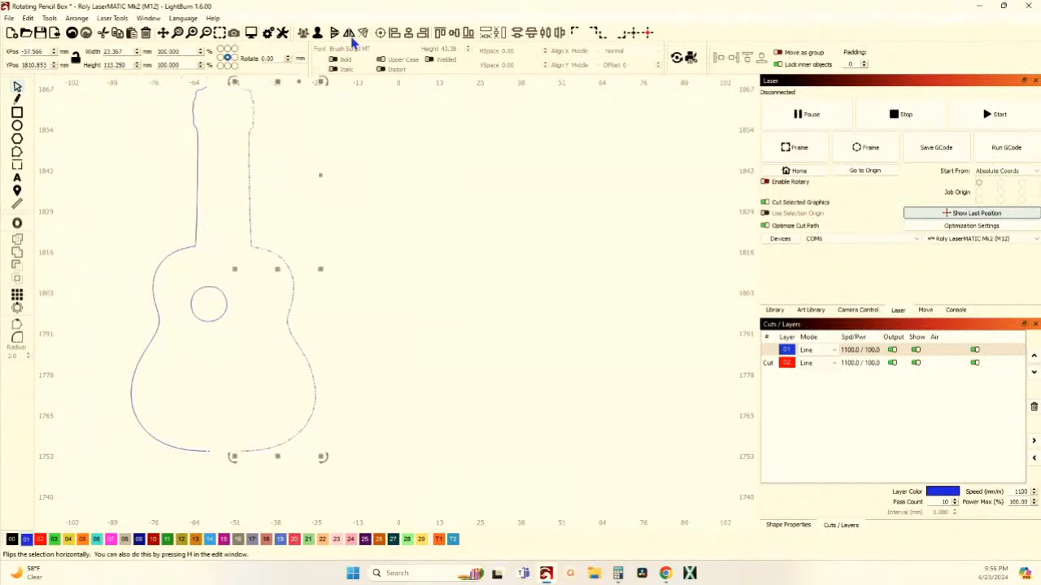
# Move the left half and its mirrored copy together horizontally and examine the resulting neck and headstock shape
pyautogui.keyDown('shift'); pyautogui.click(178, 153); pyautogui.keyUp('shift')
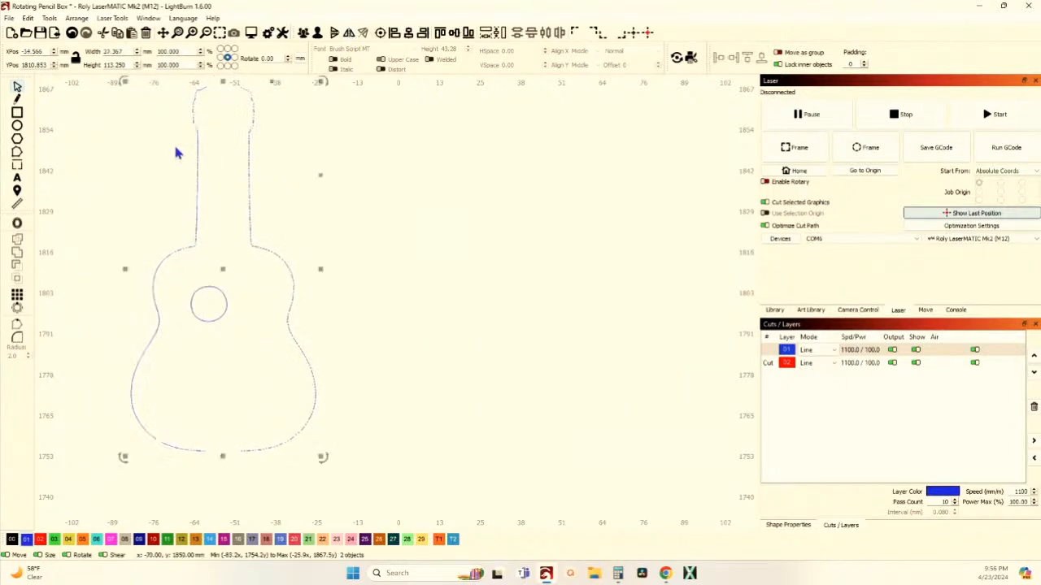
pyautogui.hotkey('alt', 'shift', 'h')
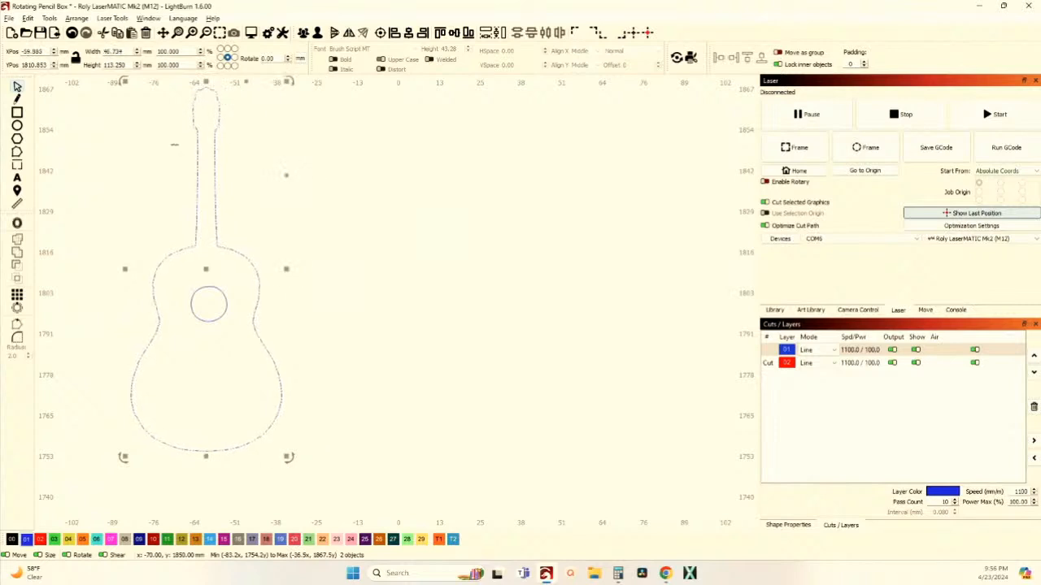
pyautogui.scroll(2, 174, 144)
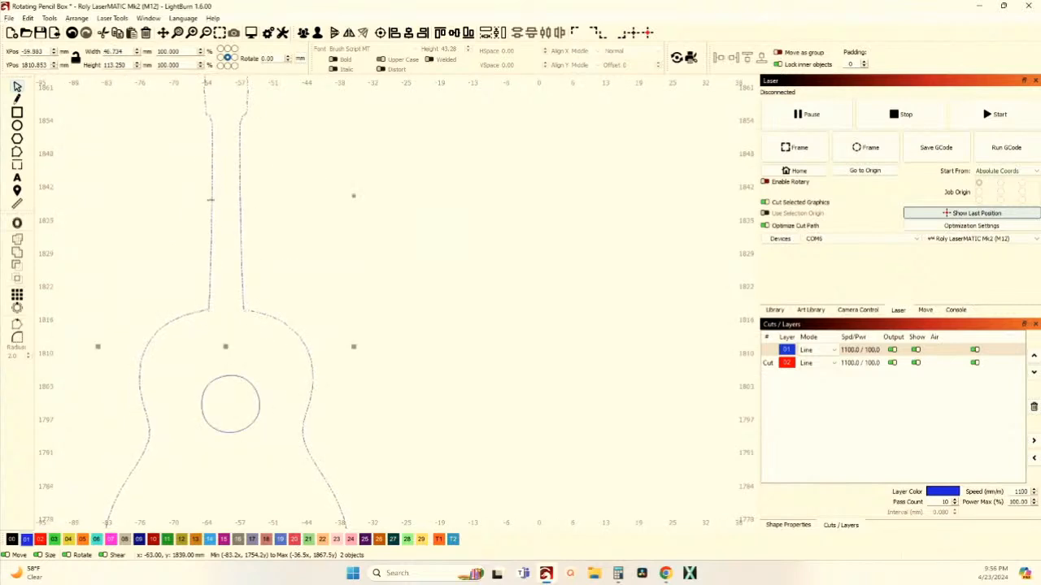
pyautogui.scroll(-2, 210, 199)
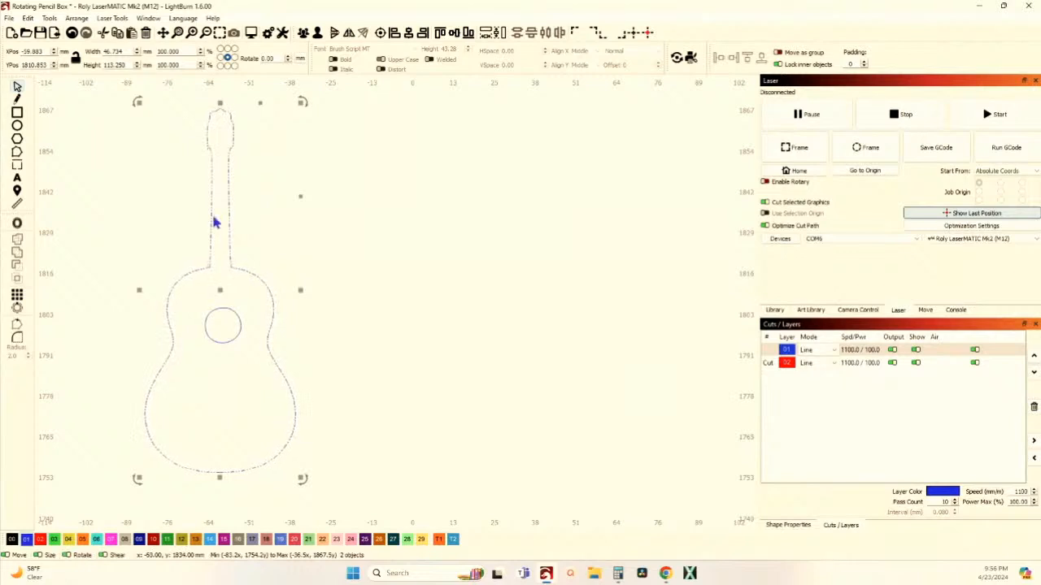
pyautogui.scroll(2, 213, 222)
pyautogui.scroll(-3, 213, 232)
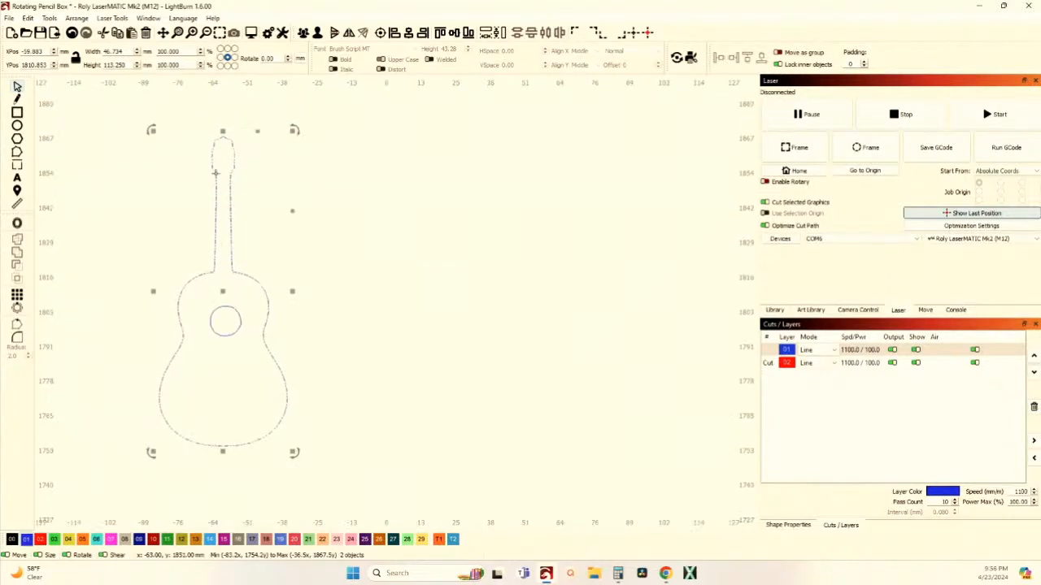
# Undo the joining, the mirrored left-half copy and the deletion of the guitar outline's right half
pyautogui.click(75, 34)
pyautogui.click(75, 35)
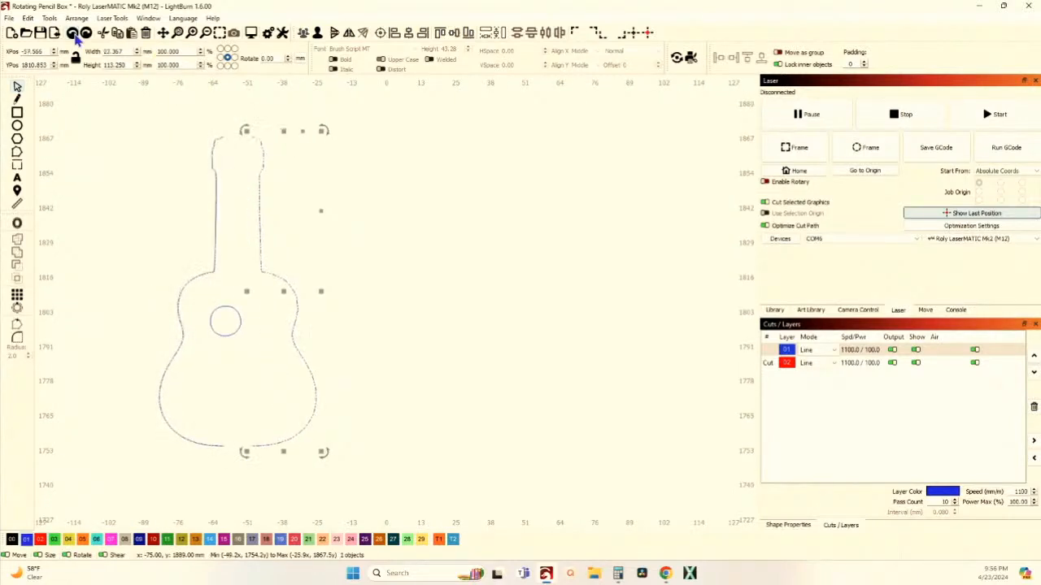
pyautogui.click(74, 34)
pyautogui.click(75, 35)
pyautogui.click(75, 35)
pyautogui.click(75, 35)
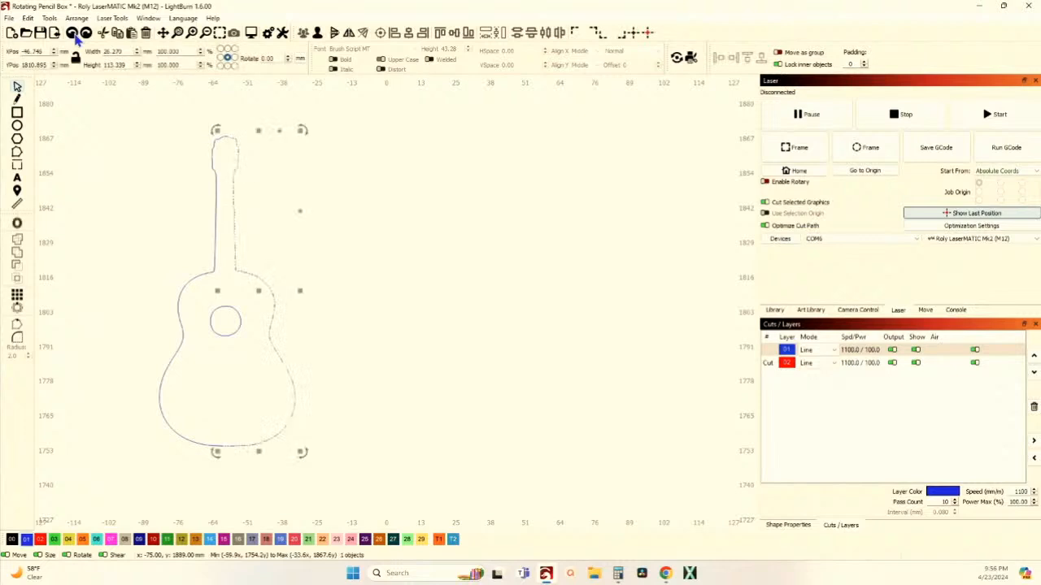
# Delete the left half of the cut acoustic guitar outline, keeping the sound hole circle
pyautogui.click(120, 163)
pyautogui.click(183, 288)
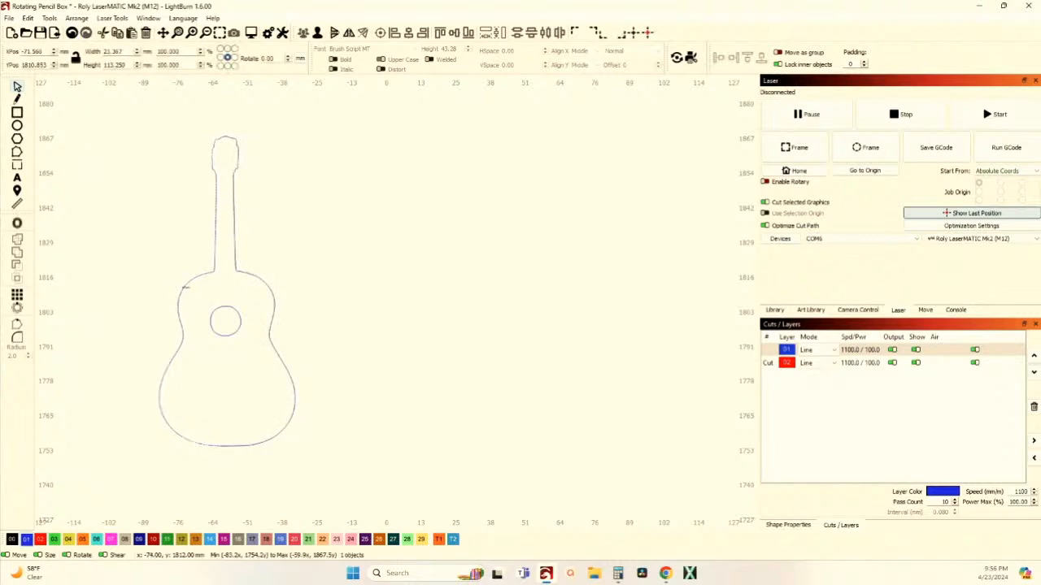
pyautogui.press('Delete')
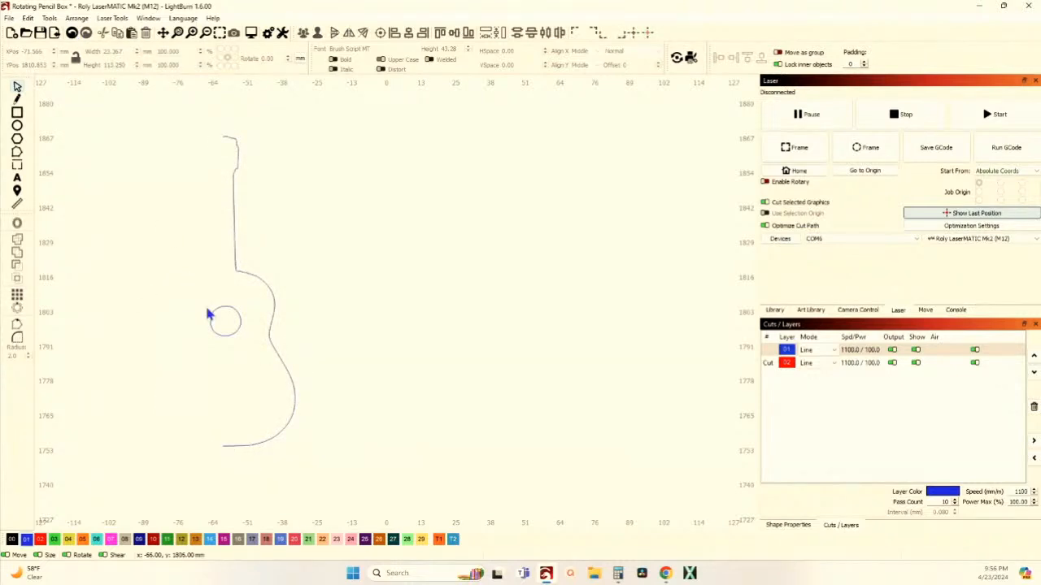
# Duplicate the guitar outline's right half, flip the copy horizontally and shift it to the left of the original
pyautogui.click(263, 310)
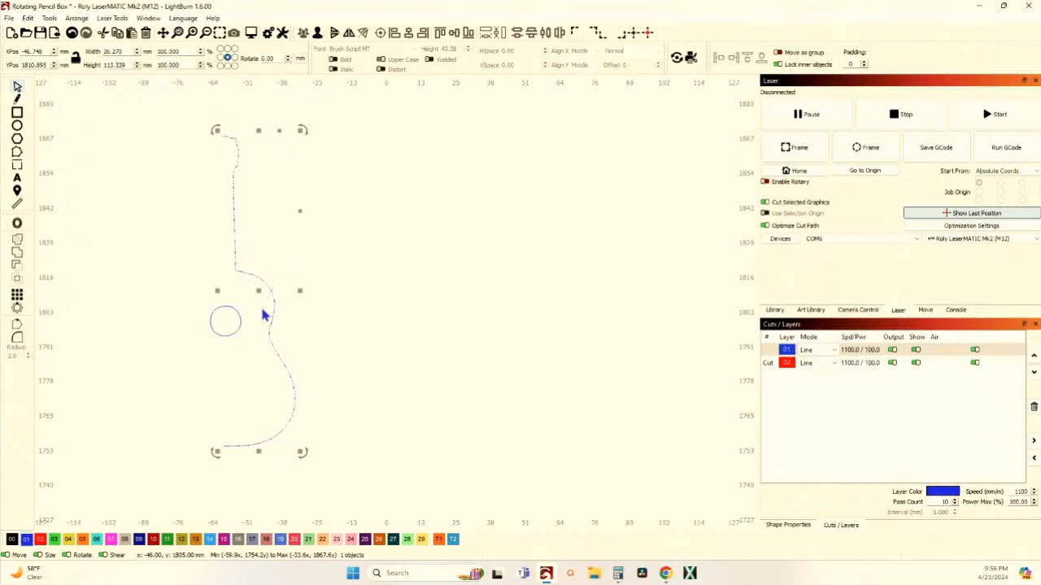
pyautogui.click(351, 33)
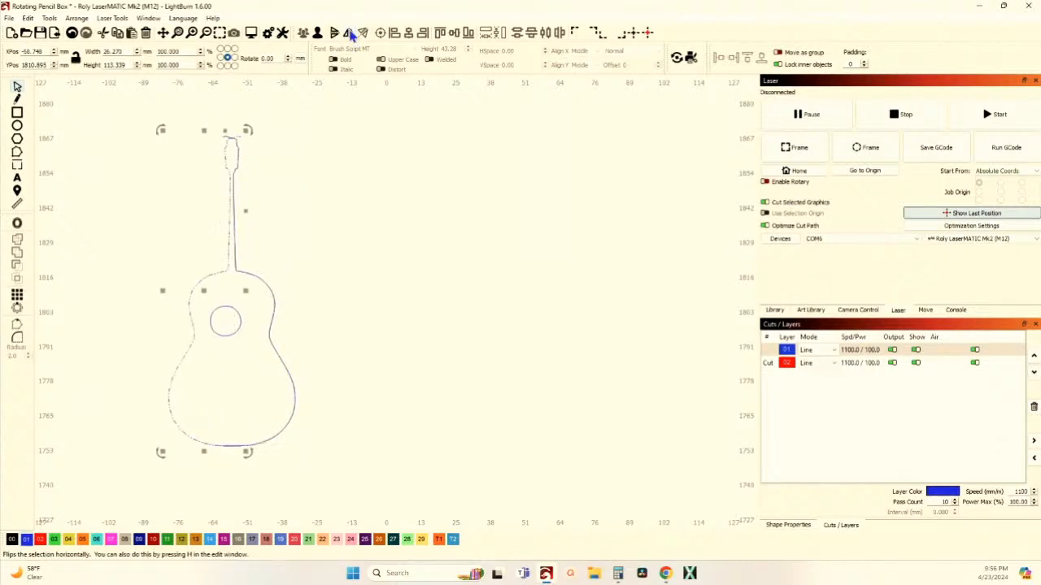
pyautogui.press('Left')
pyautogui.press('Left')
pyautogui.press('Left')
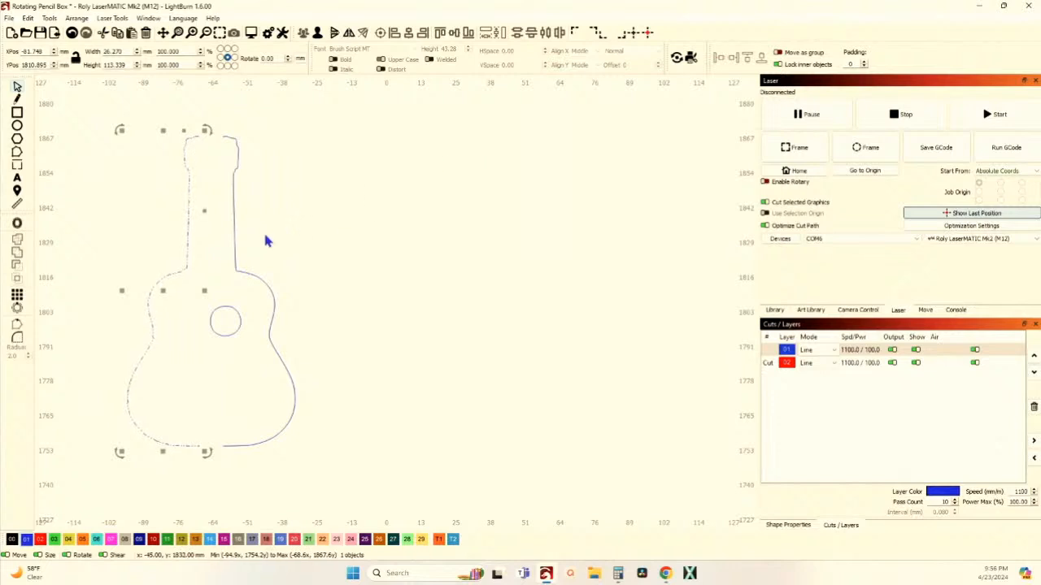
# Move the two mirrored guitar halves together horizontally so they meet at the centreline, and inspect the headstock join
pyautogui.moveTo(264, 234); pyautogui.dragTo(209, 209)
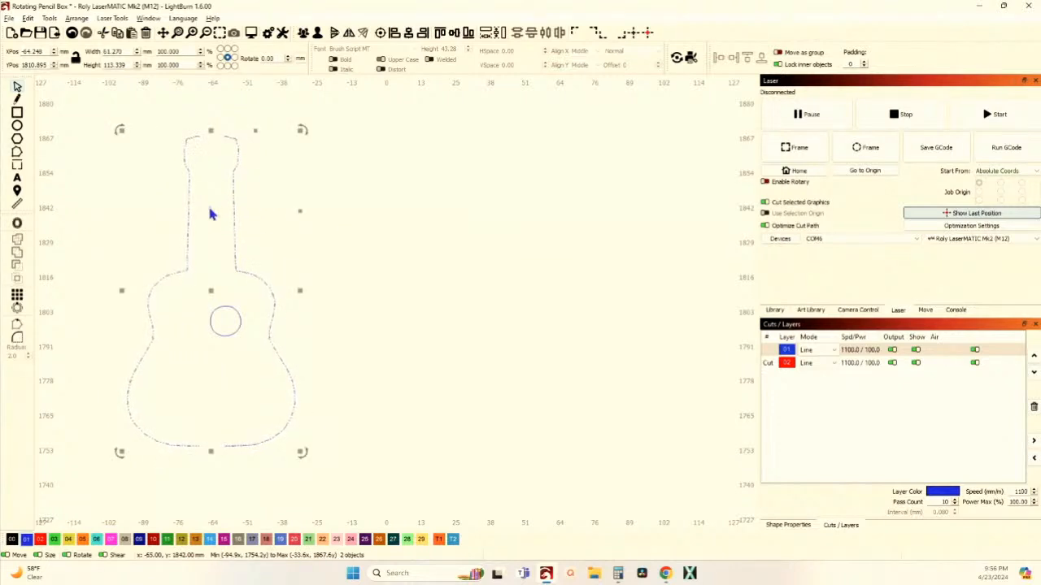
pyautogui.press('Right')
pyautogui.press('Right')
pyautogui.scroll(3, 210, 213)
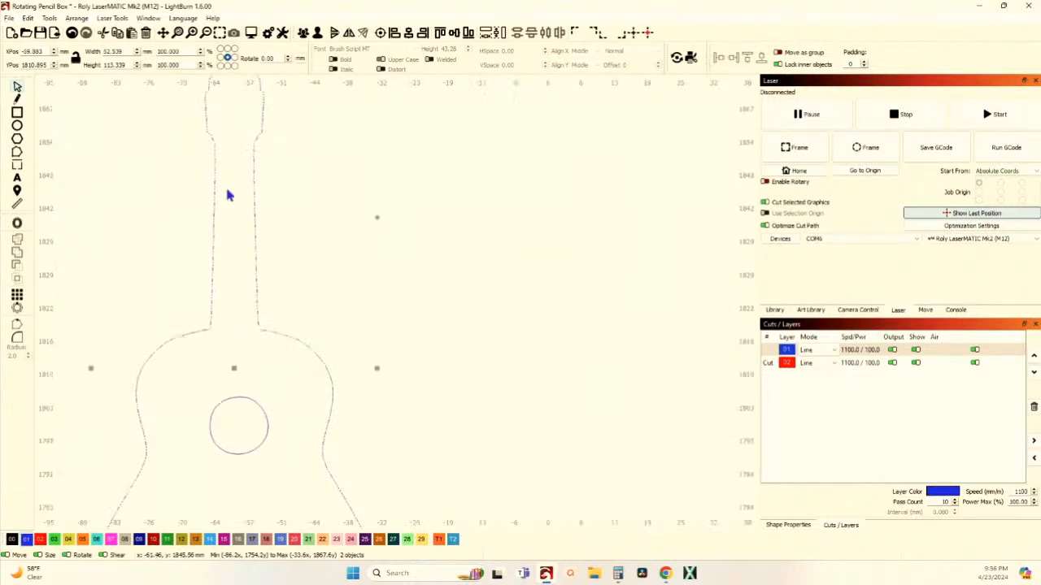
pyautogui.scroll(-2, 262, 225)
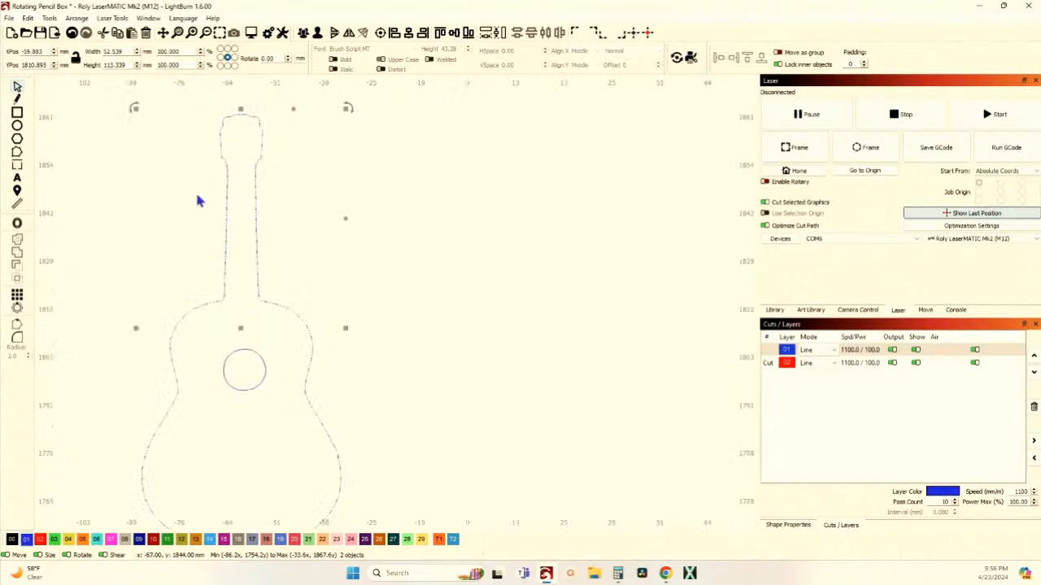
pyautogui.scroll(4, 240, 140)
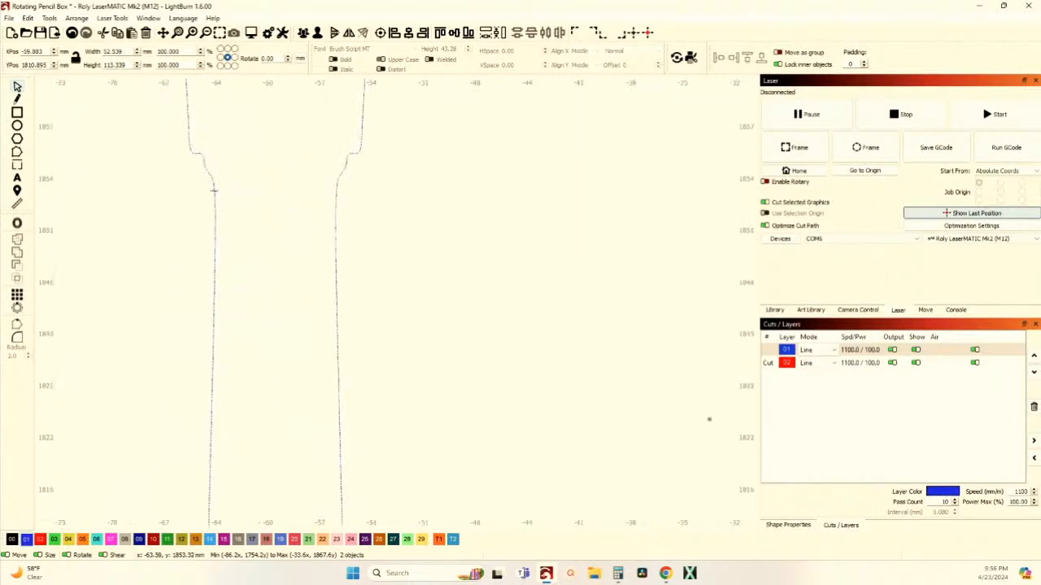
pyautogui.moveTo(287, 233); pyautogui.dragTo(277, 453)
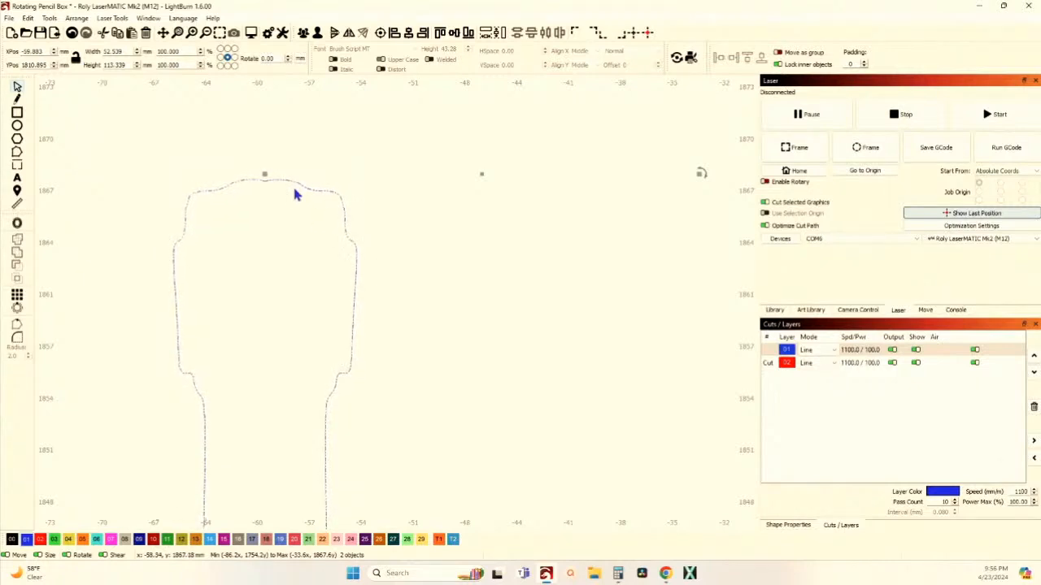
pyautogui.click(160, 166)
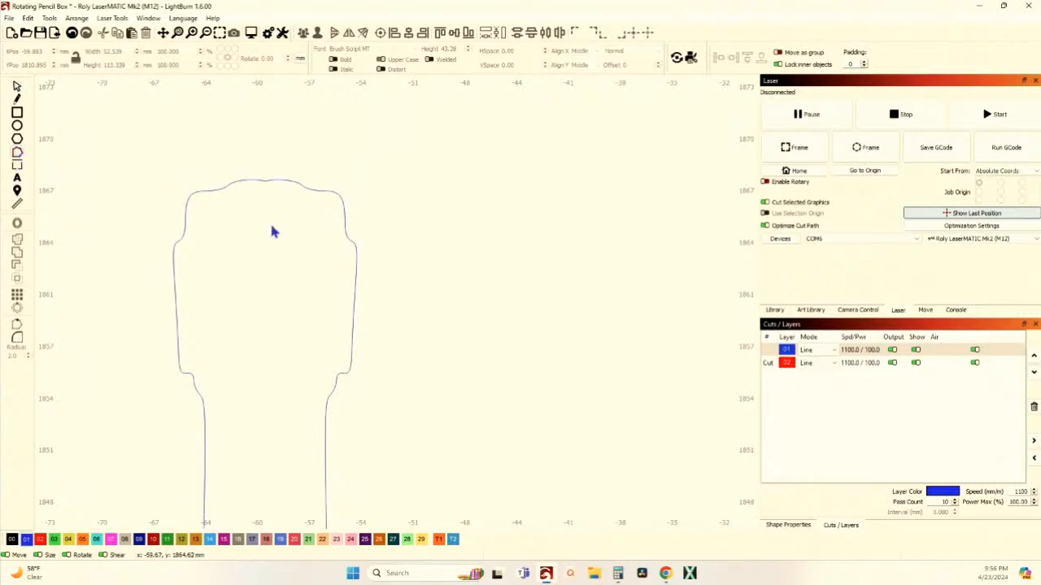
# Open the mirrored guitar outline for node editing and bring the end nodes together at the headstock's centre
pyautogui.moveTo(266, 210); pyautogui.dragTo(180, 161)
pyautogui.moveTo(310, 223); pyautogui.dragTo(167, 146)
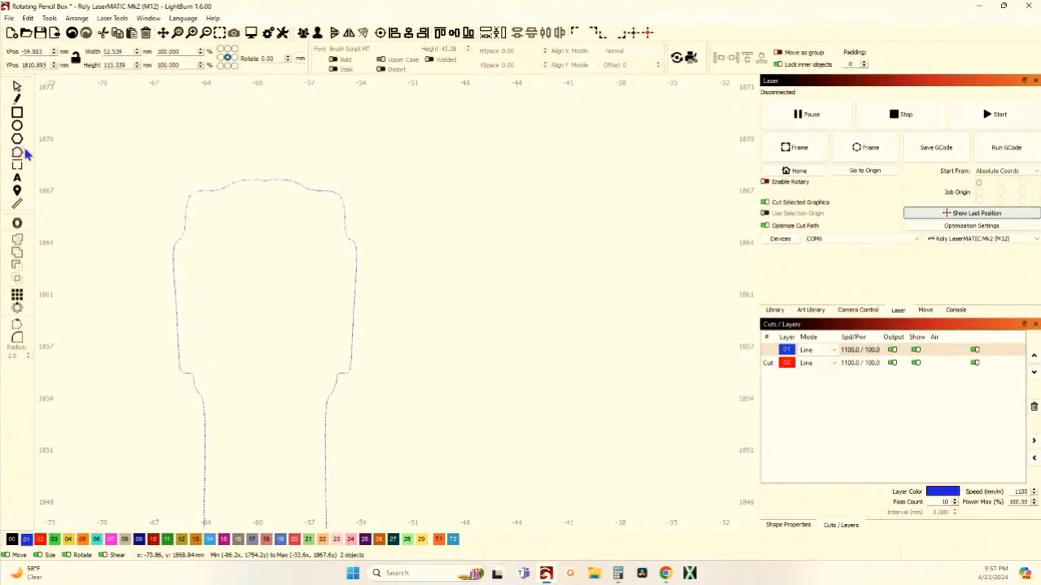
pyautogui.scroll(-3, 254, 171)
pyautogui.scroll(-3, 249, 277)
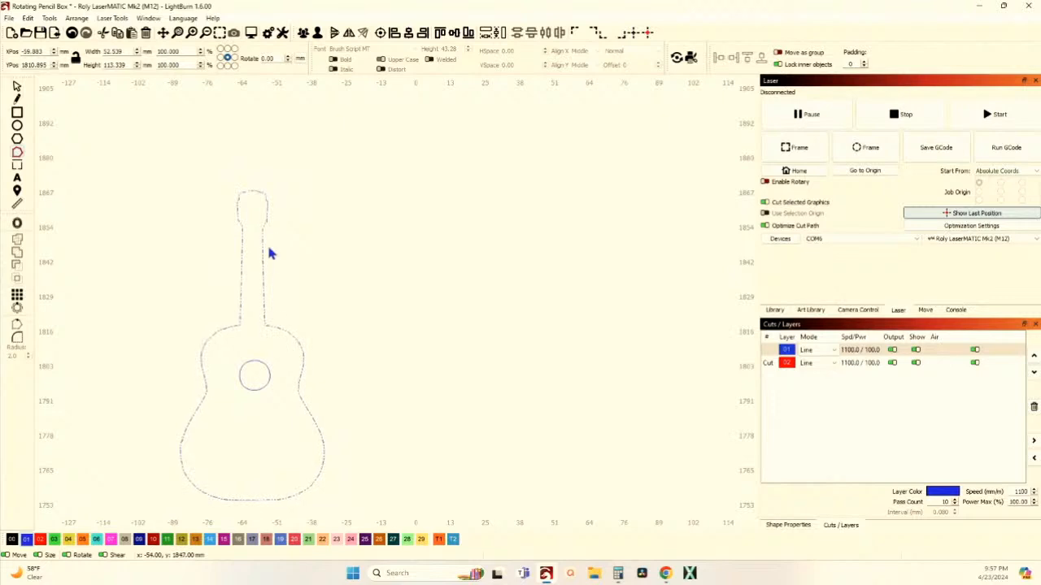
pyautogui.click(318, 34)
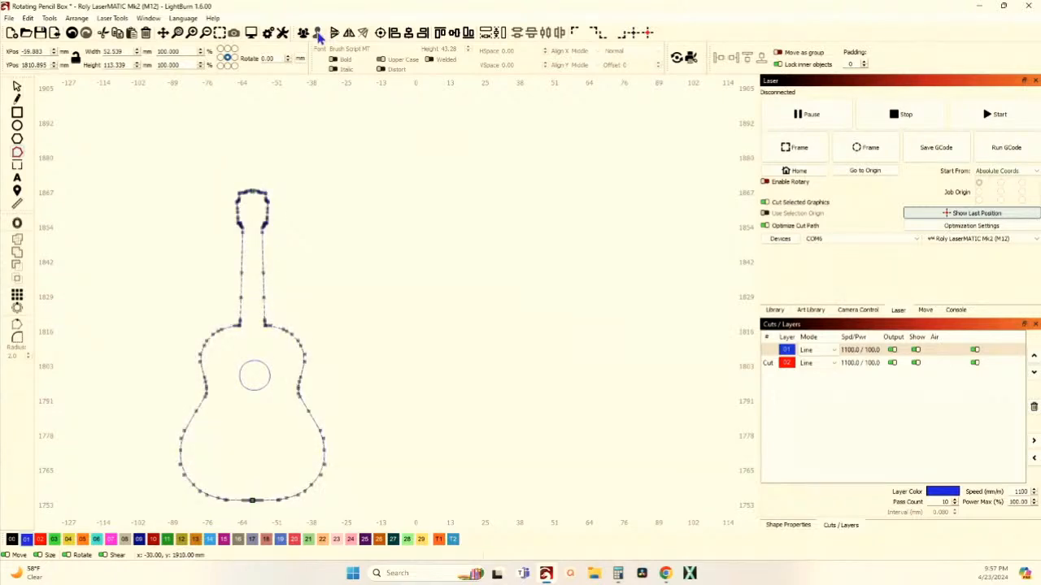
pyautogui.scroll(10, 247, 197)
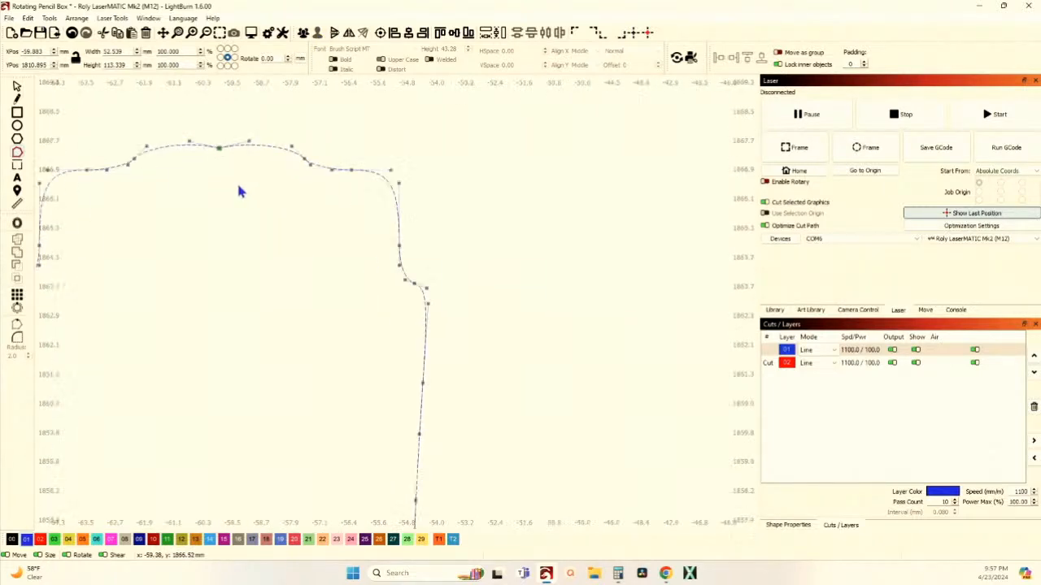
pyautogui.scroll(10, 328, 285)
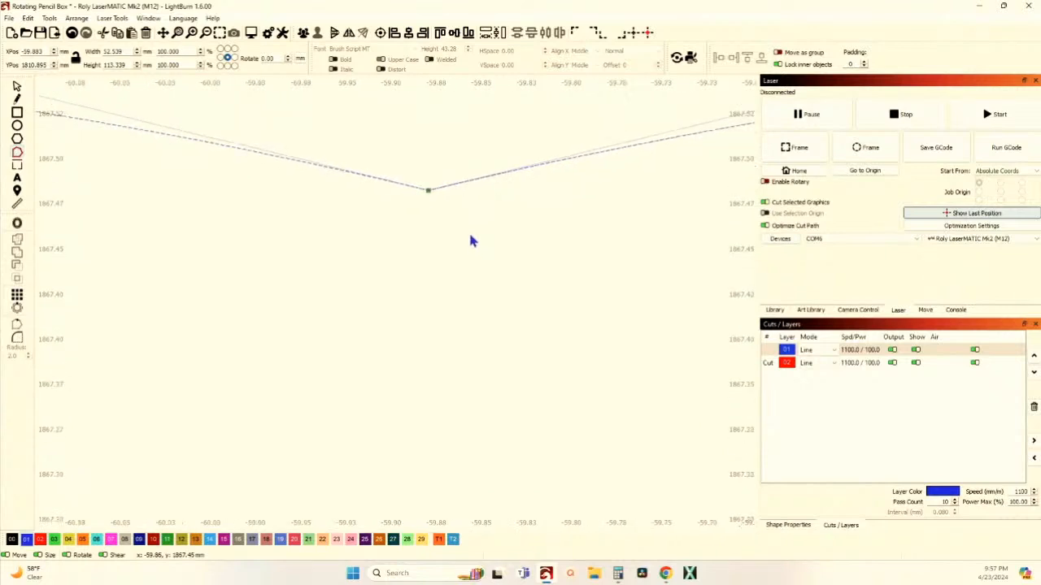
pyautogui.moveTo(428, 190)
pyautogui.mouseDown()
pyautogui.moveTo(425, 214)
pyautogui.moveTo(426, 192)
pyautogui.mouseUp()
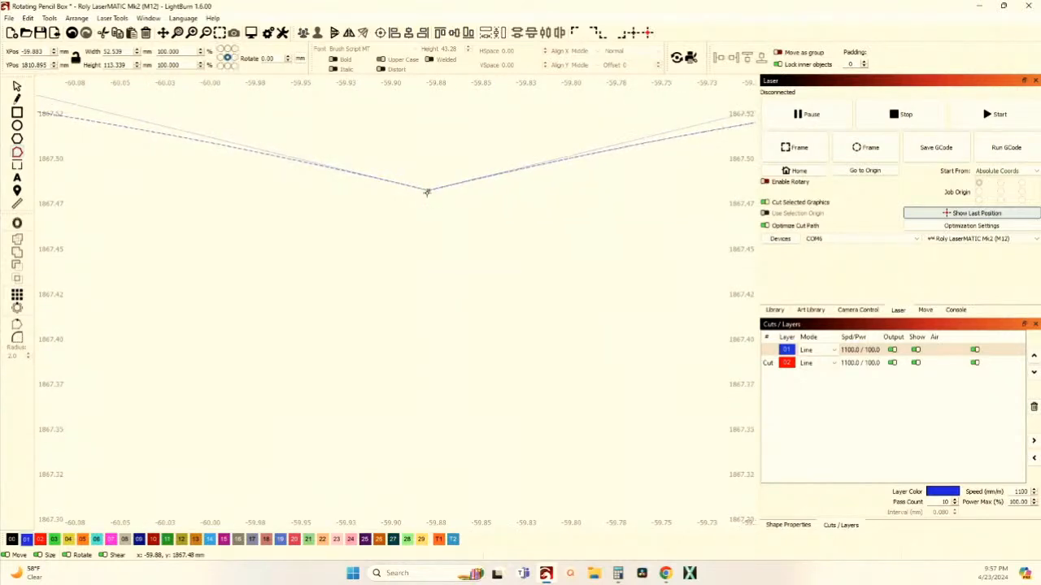
# Inspect the headstock's centre join up close and the full guitar outline, and leave node editing
pyautogui.scroll(3, 423, 205)
pyautogui.scroll(-2, 377, 220)
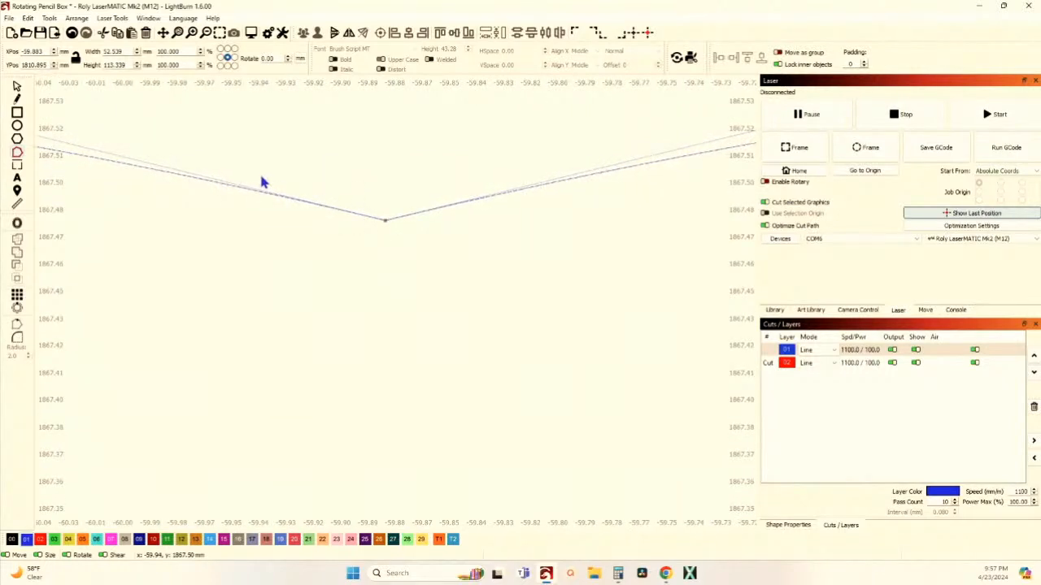
pyautogui.scroll(-3, 262, 183)
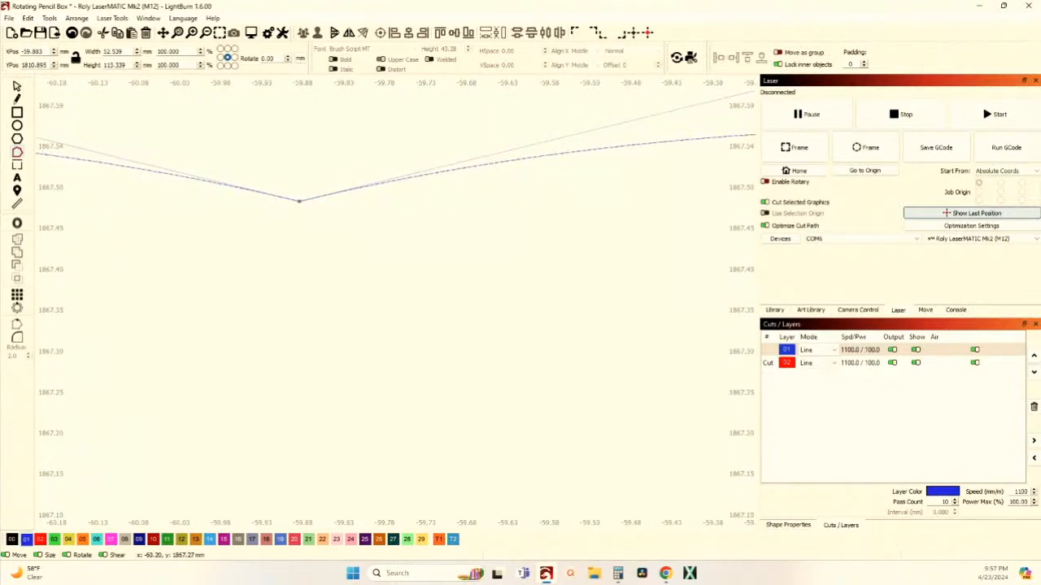
pyautogui.scroll(-10, 128, 374)
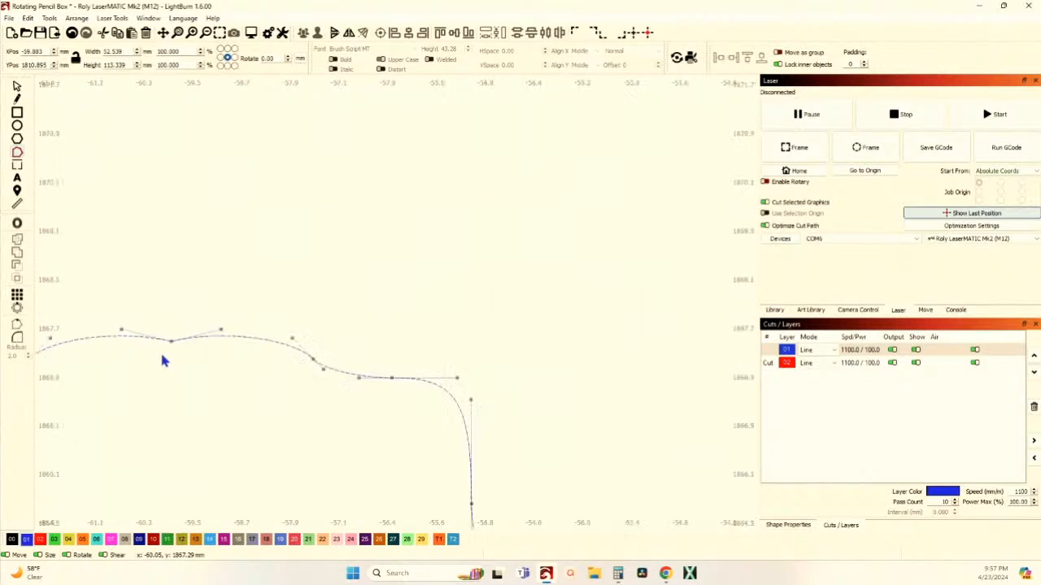
pyautogui.scroll(-5, 348, 133)
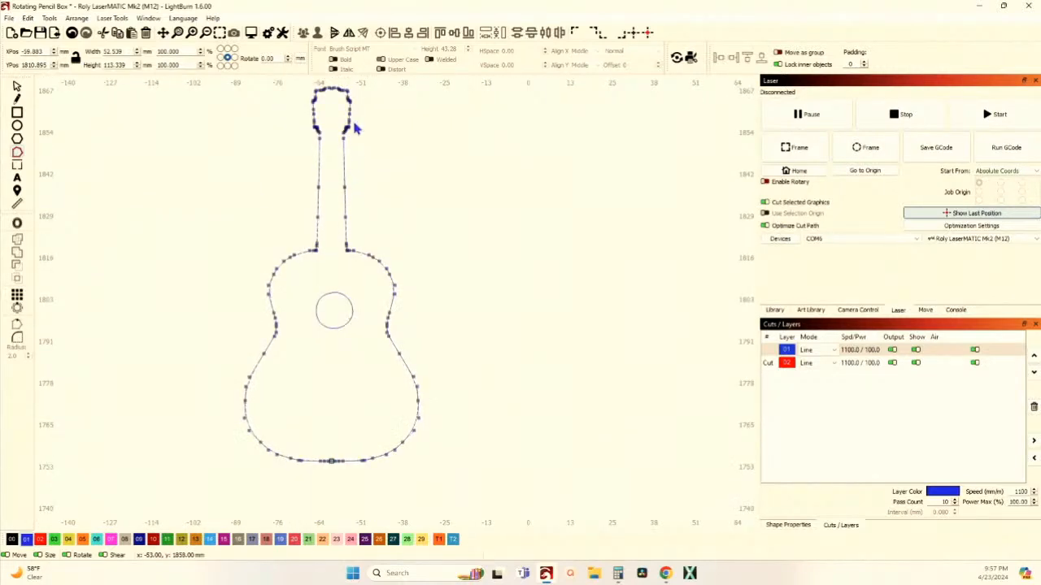
pyautogui.click(17, 87)
pyautogui.click(227, 223)
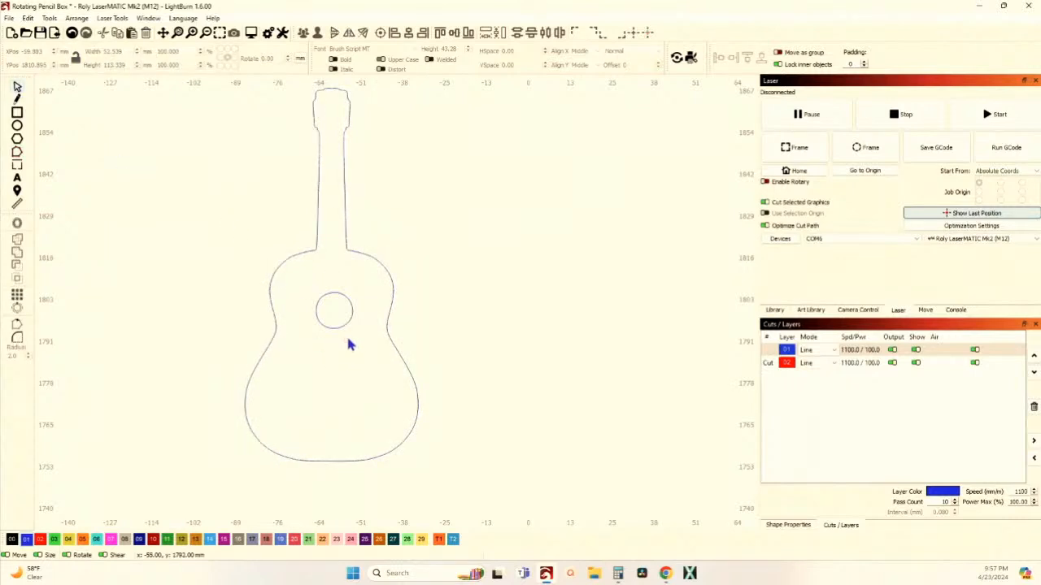
# Draw a circle about 11 mm in diameter overlapping the guitar's traced sound hole
pyautogui.scroll(3, 358, 333)
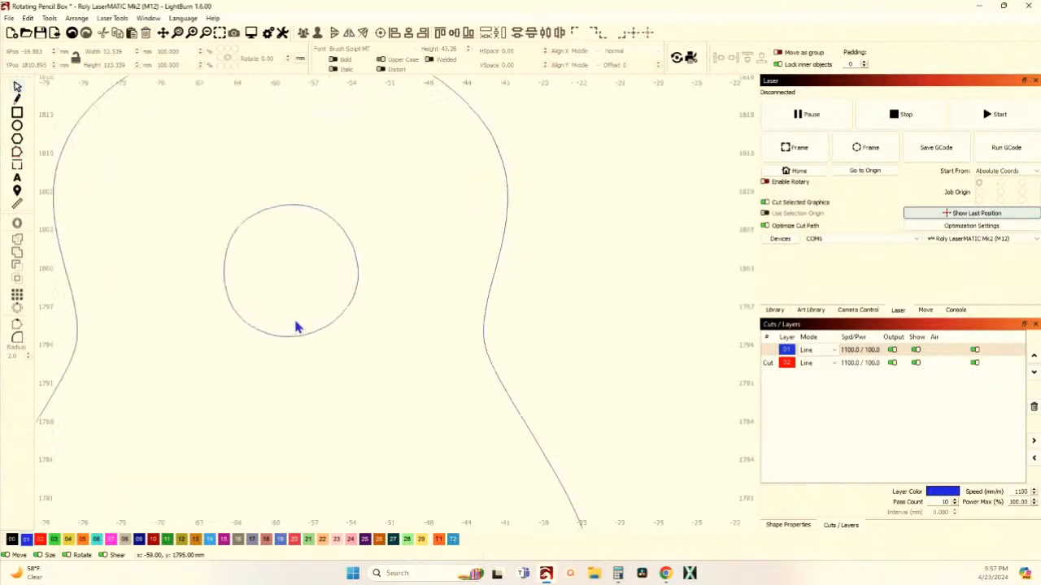
pyautogui.click(18, 126)
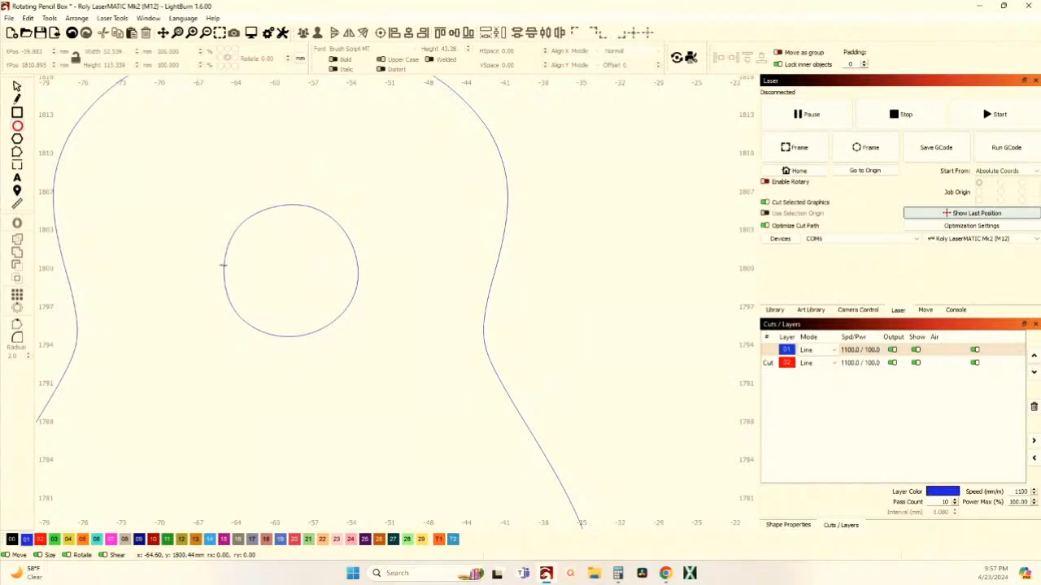
pyautogui.moveTo(224, 265); pyautogui.dragTo(358, 398)
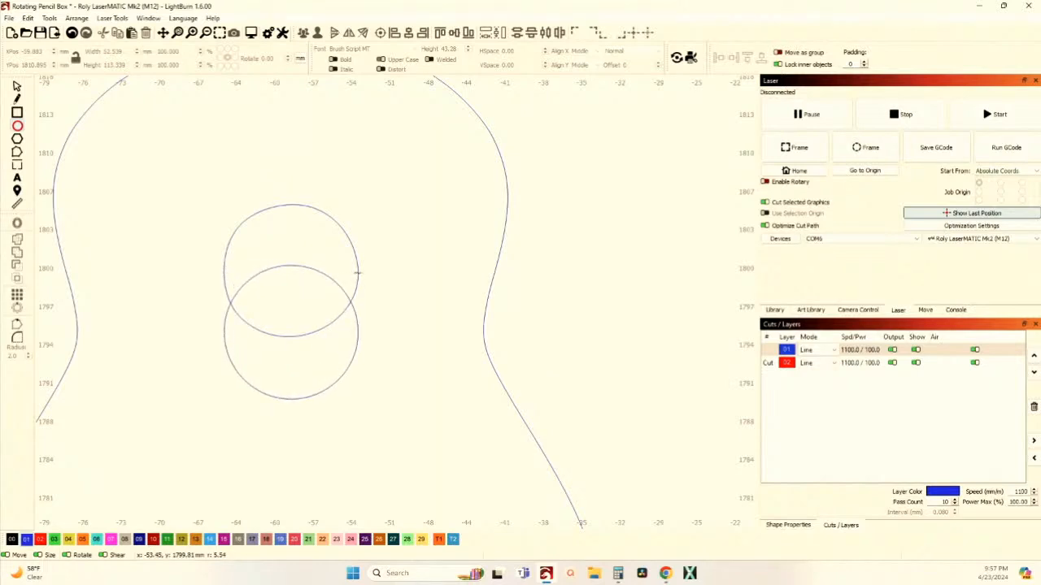
pyautogui.click(17, 87)
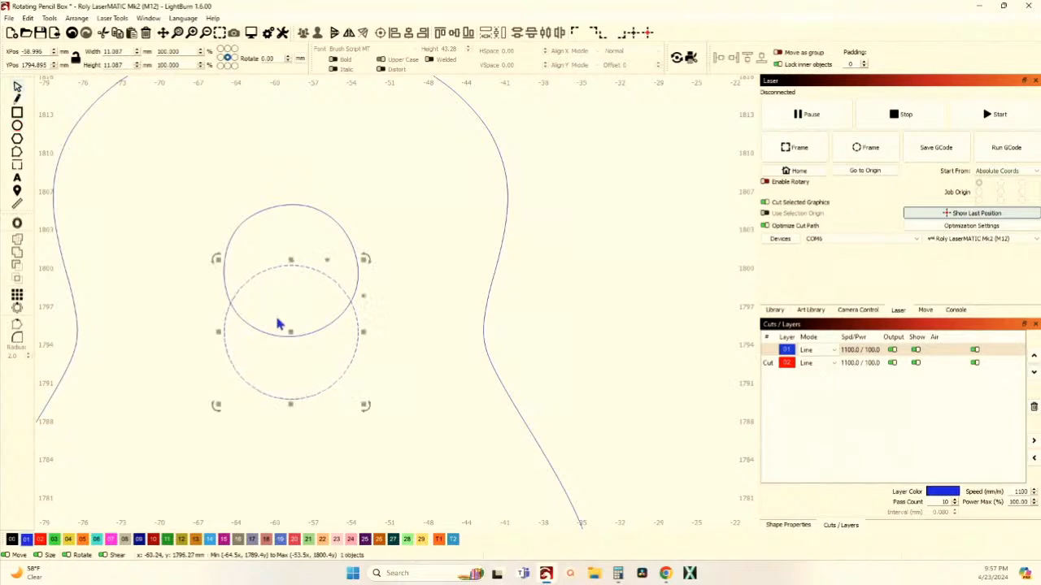
# Align the new circle with the traced sound hole and delete the uneven traced one
pyautogui.keyDown('shift'); pyautogui.click(305, 213); pyautogui.keyUp('shift')
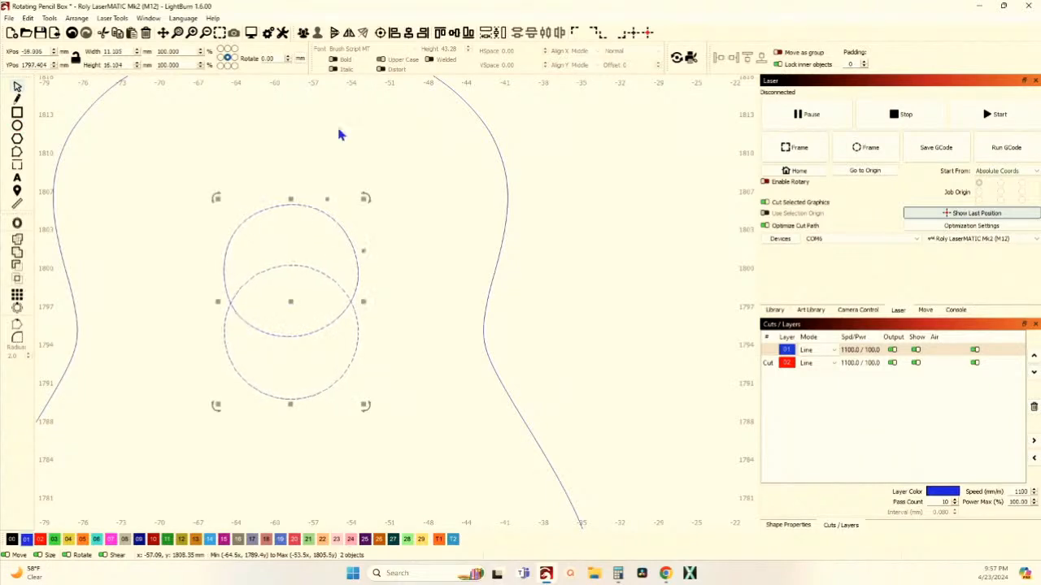
pyautogui.click(383, 34)
pyautogui.click(293, 170)
pyautogui.scroll(2, 208, 257)
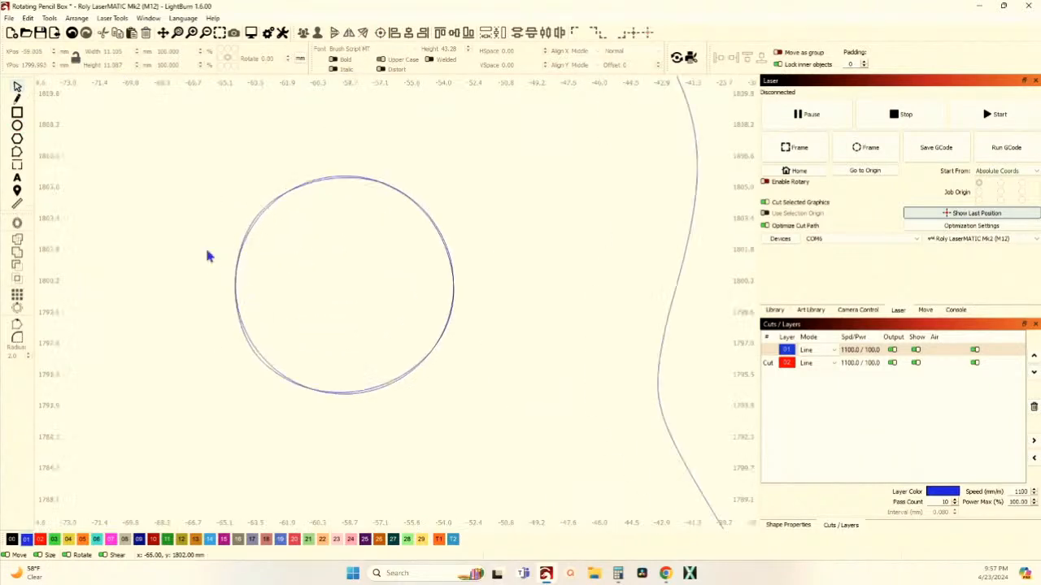
pyautogui.scroll(1, 207, 257)
pyautogui.click(262, 213)
pyautogui.press('Delete')
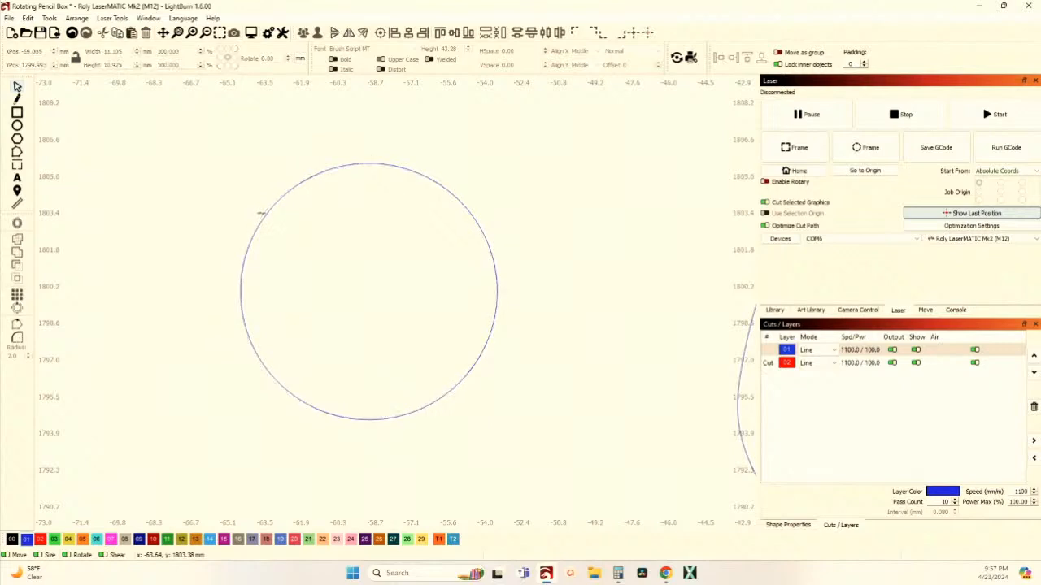
# Align the sound hole circle with the acoustic guitar outline on their shared vertical centreline
pyautogui.scroll(-6, 261, 213)
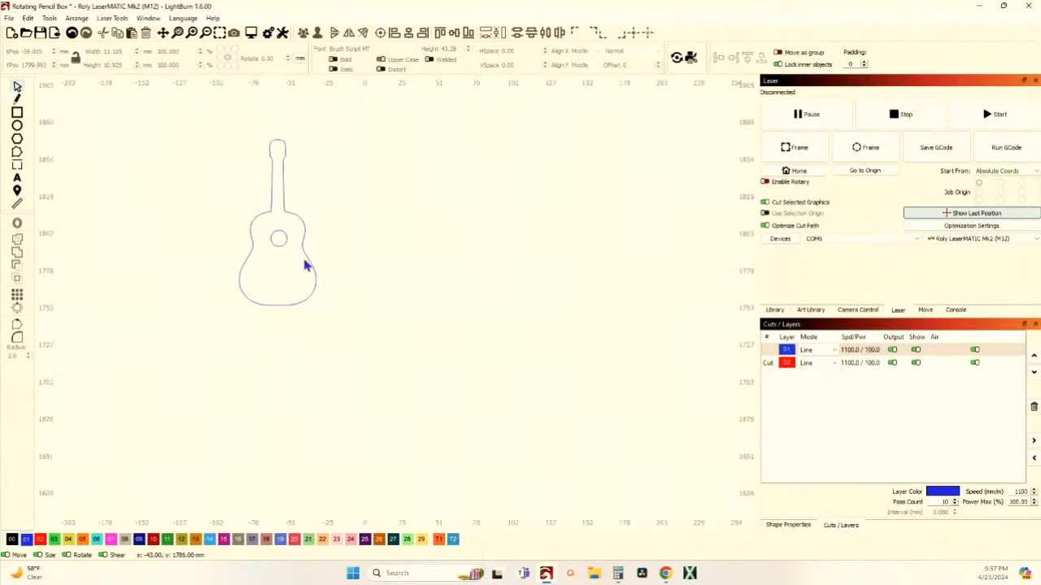
pyautogui.scroll(2, 275, 248)
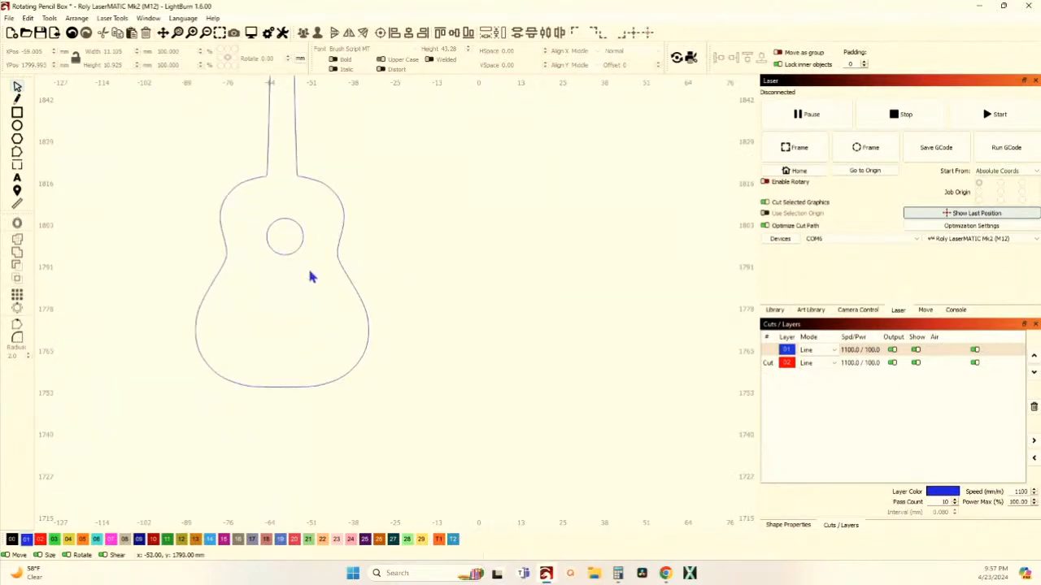
pyautogui.click(266, 244)
pyautogui.moveTo(314, 194); pyautogui.dragTo(250, 156)
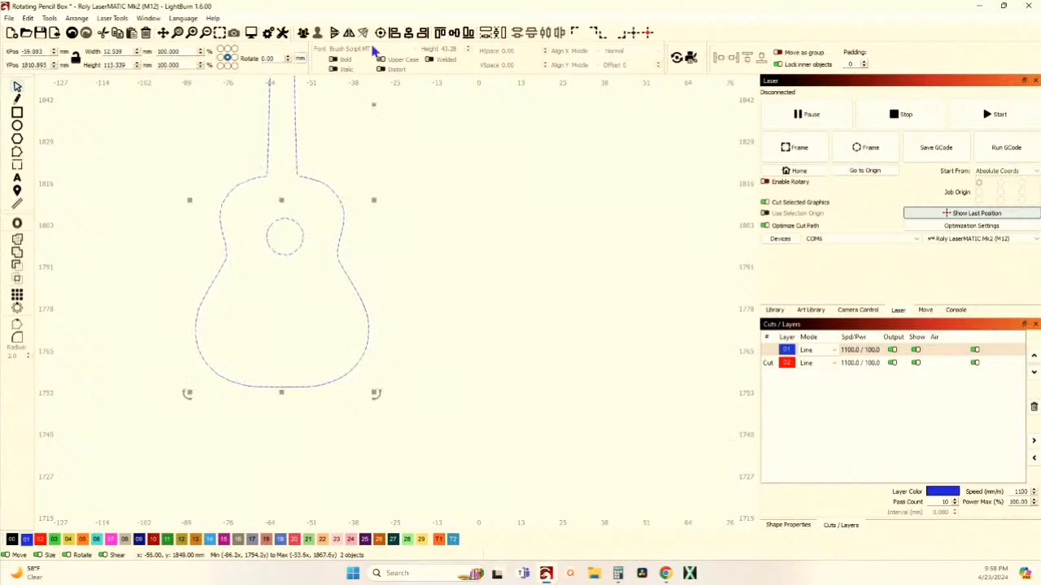
pyautogui.click(406, 34)
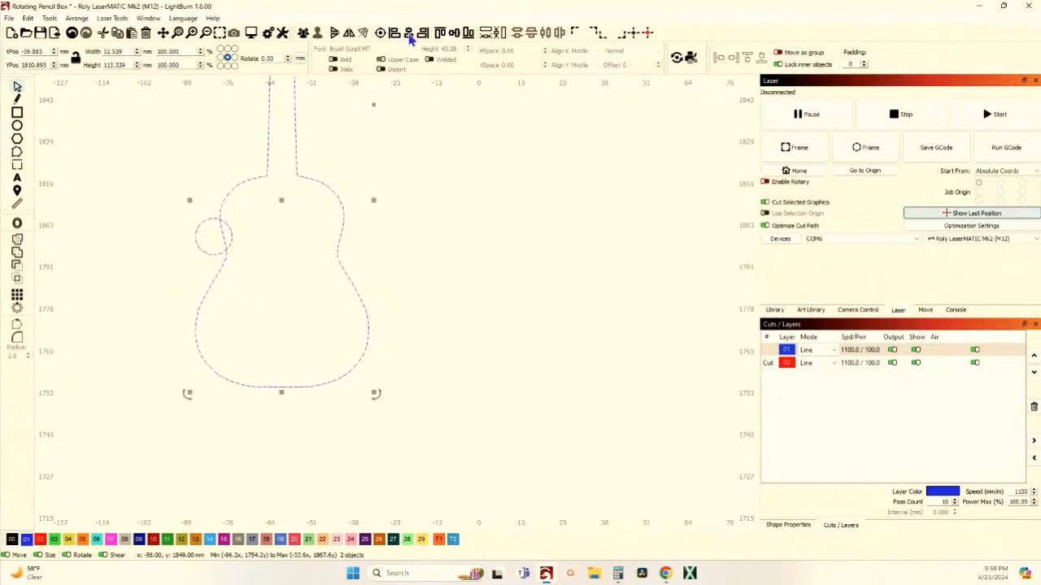
pyautogui.click(409, 36)
pyautogui.click(198, 256)
# Group the acoustic guitar outline with its sound hole and move the group beside the electric guitar
pyautogui.scroll(-2, 177, 263)
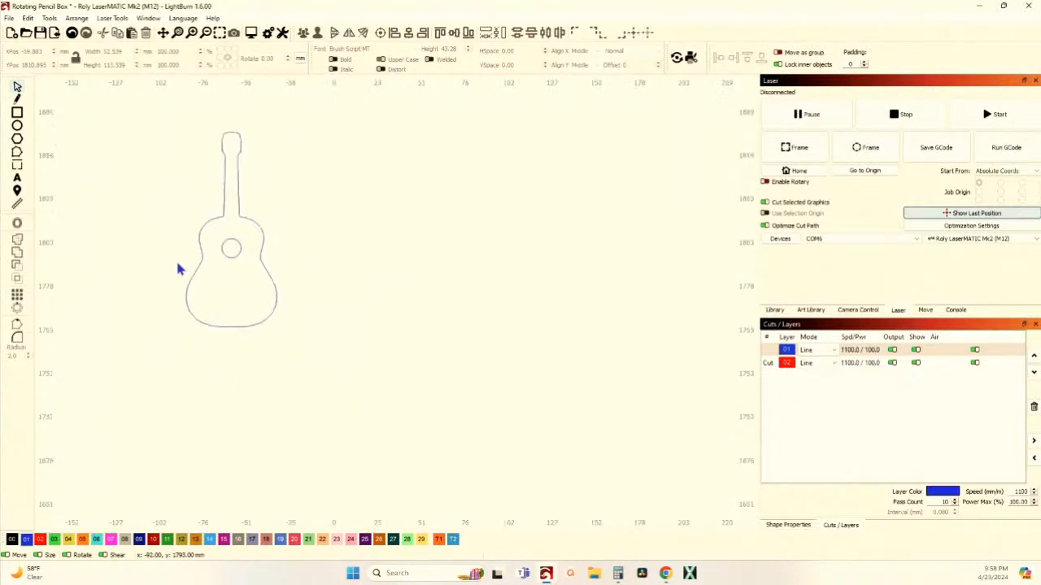
pyautogui.scroll(-3, 204, 371)
pyautogui.moveTo(186, 239); pyautogui.dragTo(302, 437)
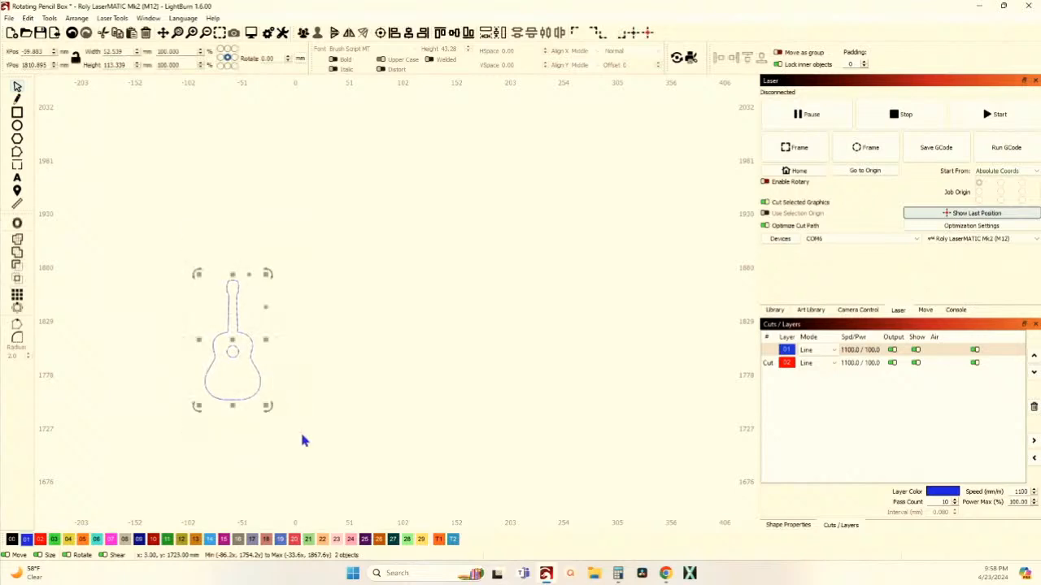
pyautogui.click(304, 34)
pyautogui.scroll(-5, 244, 139)
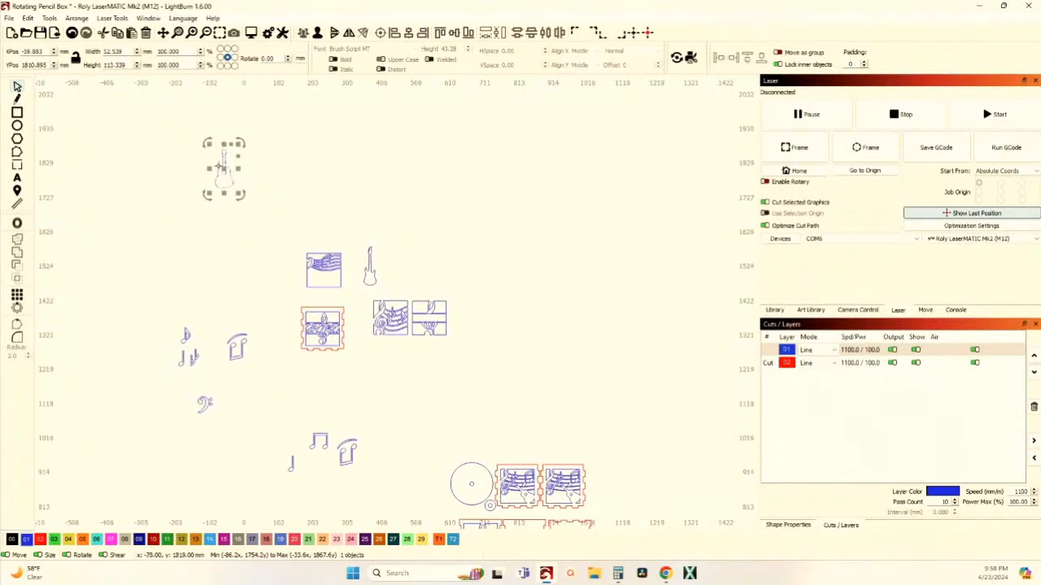
pyautogui.moveTo(221, 168); pyautogui.dragTo(395, 276)
pyautogui.scroll(5, 369, 280)
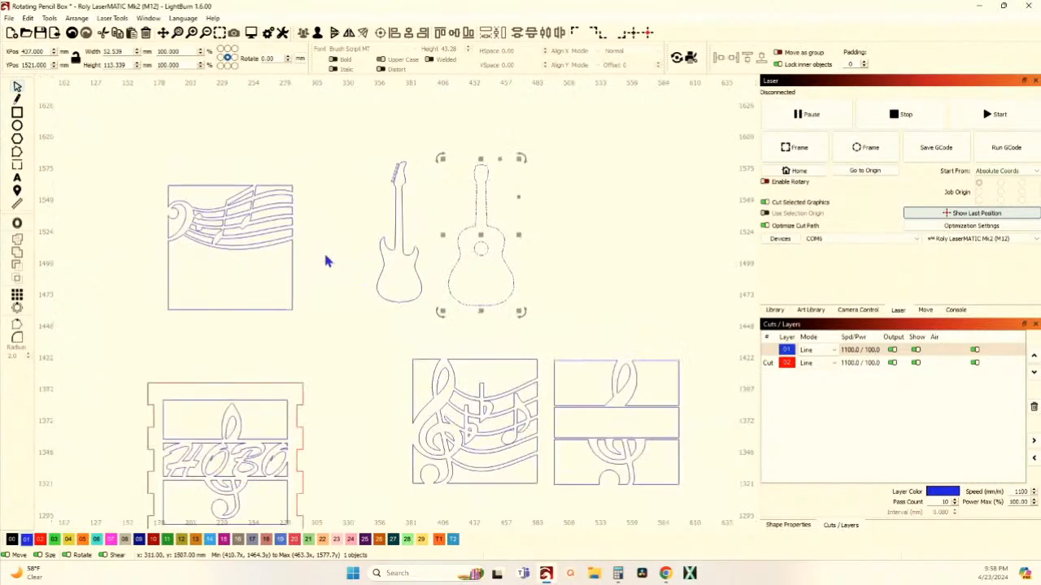
# Try rotating the electric guitar freehand counterclockwise to a diagonal, and undo the rotation
pyautogui.moveTo(422, 330); pyautogui.dragTo(372, 284)
pyautogui.moveTo(431, 153); pyautogui.dragTo(343, 161)
pyautogui.moveTo(400, 234); pyautogui.dragTo(355, 239)
pyautogui.click(71, 33)
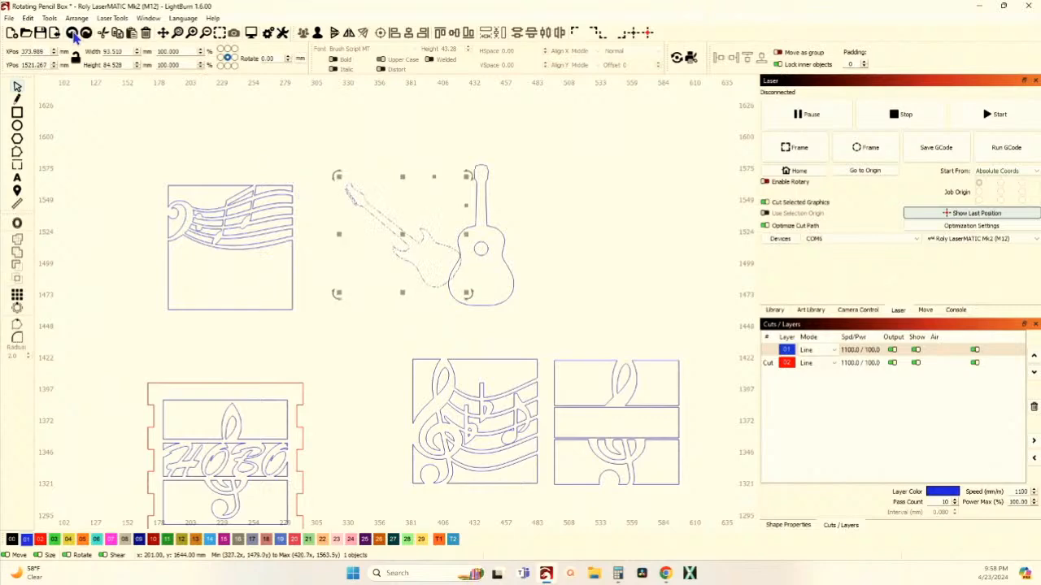
pyautogui.click(72, 34)
pyautogui.click(72, 33)
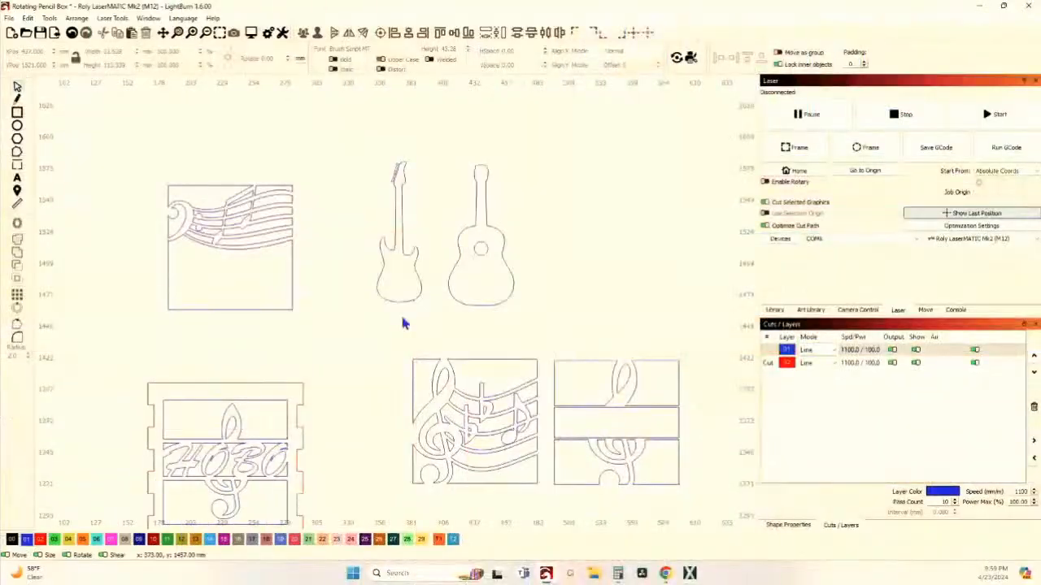
# Rotate the electric guitar 90 degrees counterclockwise and back upright, and repeat the same in the clockwise direction
pyautogui.click(366, 293)
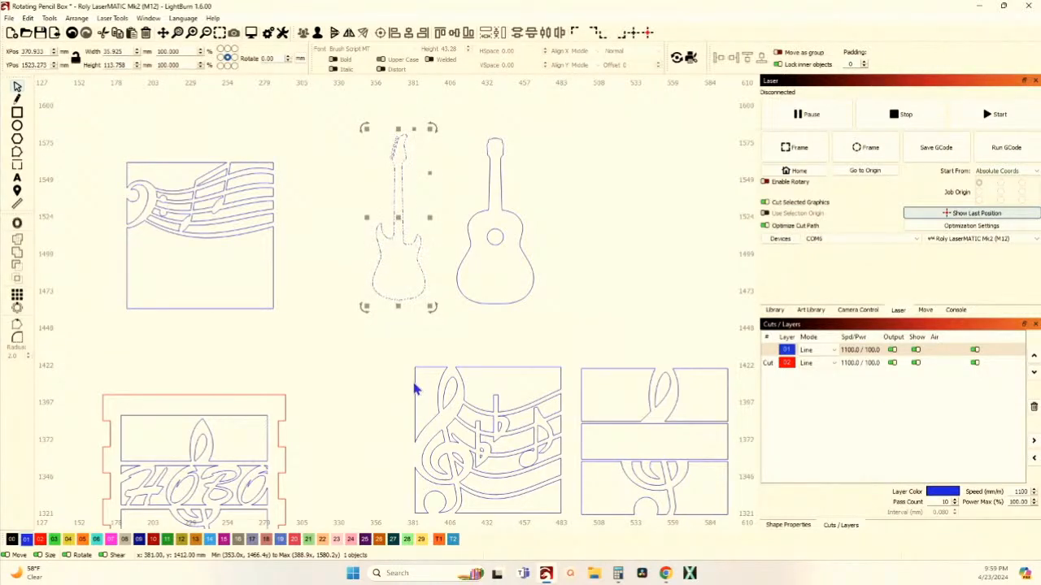
pyautogui.hotkey('ctrl', ',')
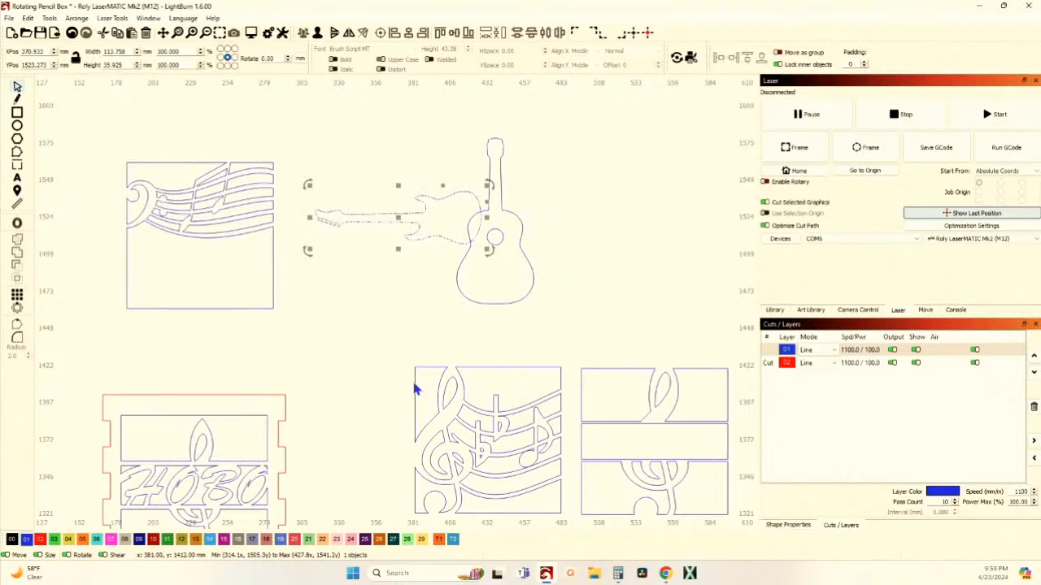
pyautogui.hotkey('ctrl', '.')
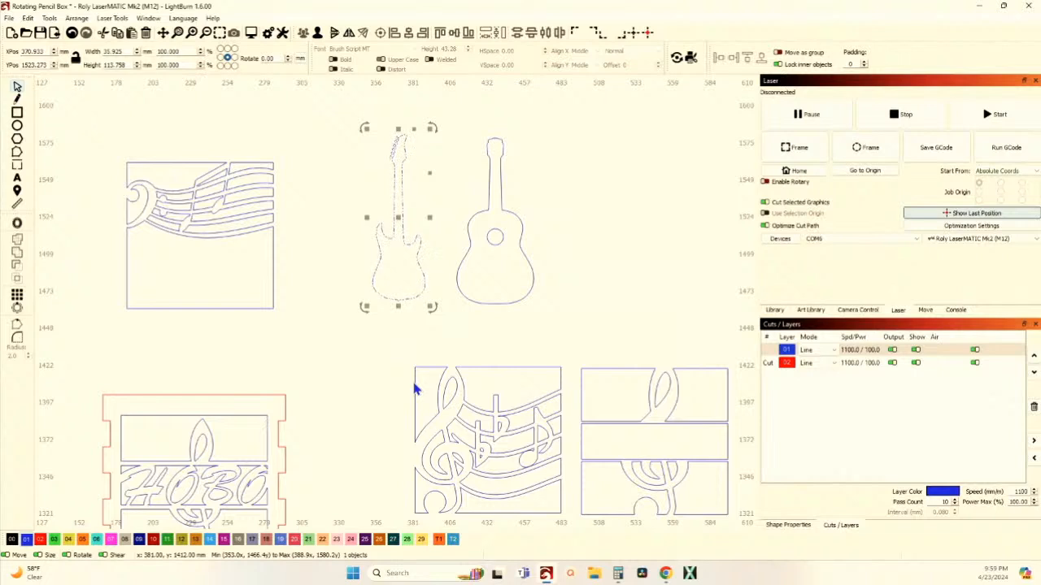
pyautogui.hotkey('ctrl', '.')
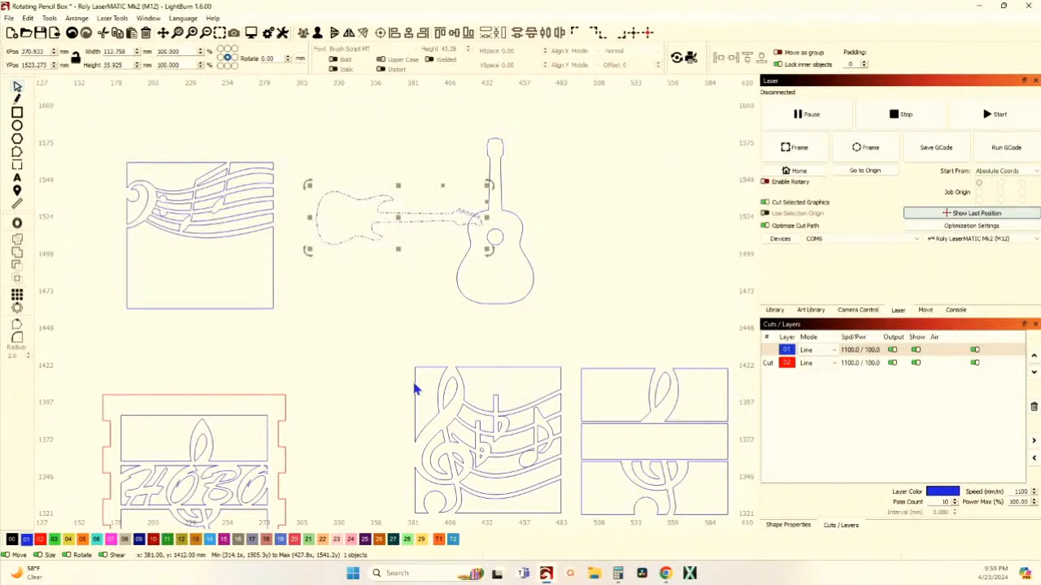
pyautogui.hotkey('ctrl', ',')
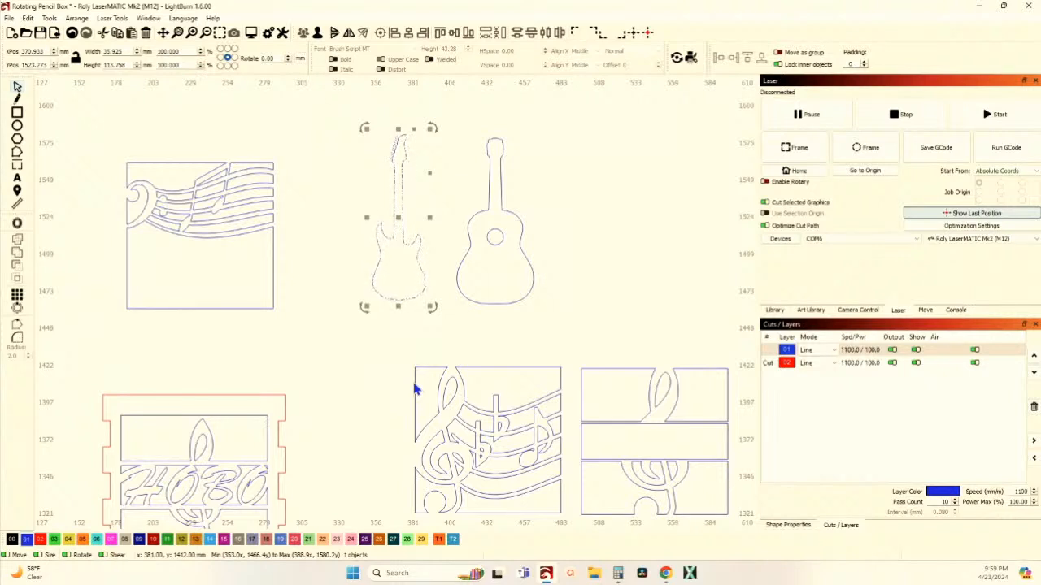
# Rotate the electric guitar counterclockwise in smaller increments, through a diagonal, until it lies horizontal with its headstock facing the music staff tile
pyautogui.hotkey('ctrl', ',')
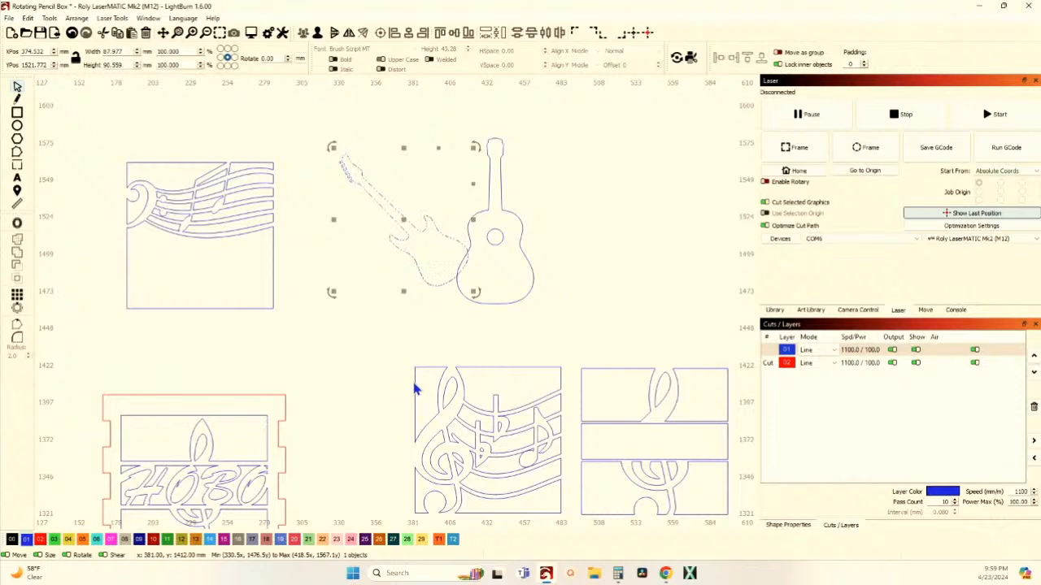
pyautogui.hotkey('ctrl', ',')
pyautogui.hotkey('ctrl', ',')
pyautogui.hotkey('ctrl', ',')
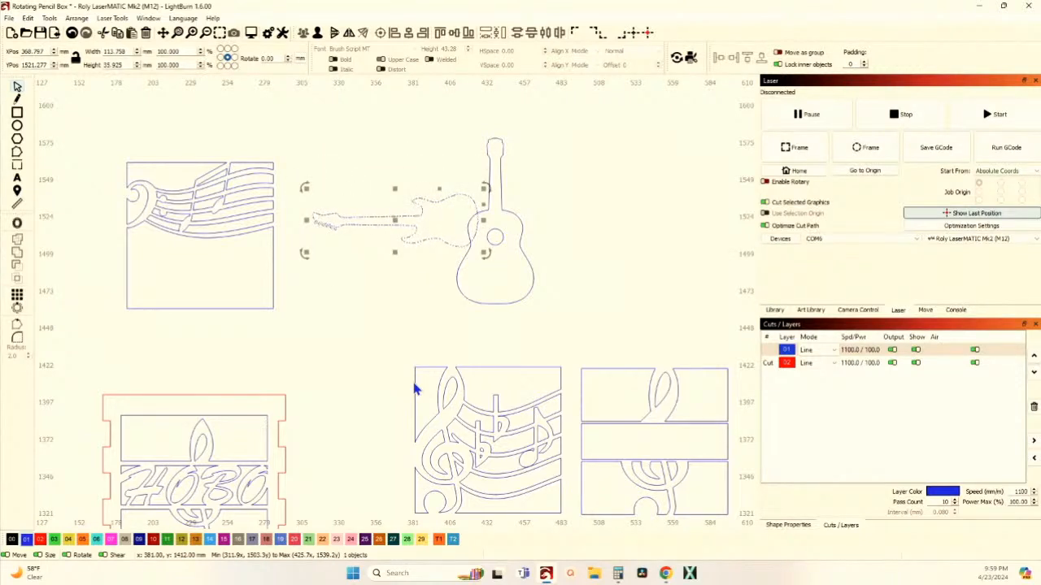
# Rotate the electric guitar clockwise back upright, and counterclockwise to a diagonal with its headstock at the upper left
pyautogui.hotkey('ctrl', '.')
pyautogui.hotkey('ctrl', '.')
pyautogui.hotkey('ctrl', '.')
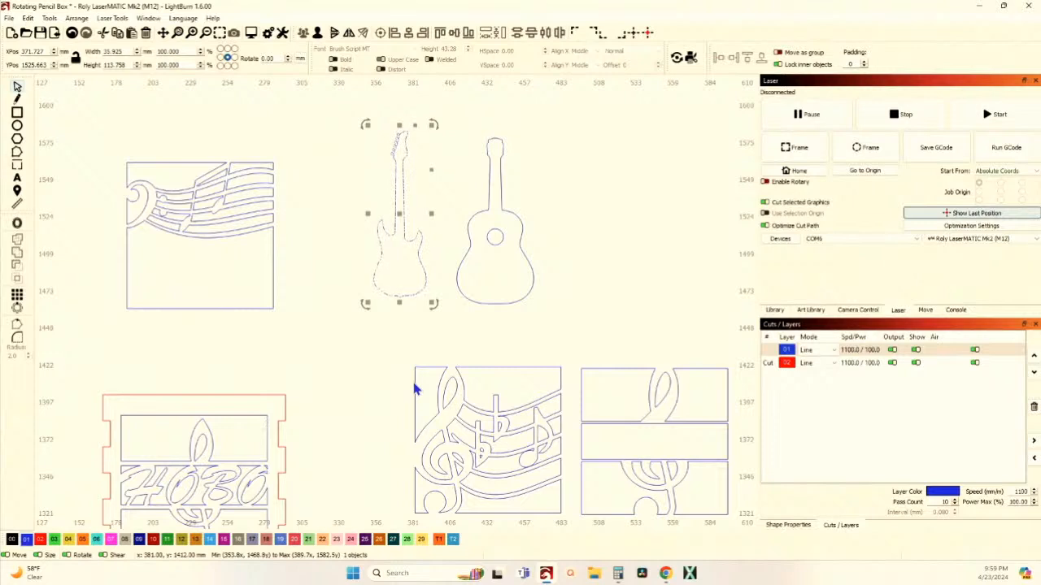
pyautogui.hotkey('ctrl', ',')
pyautogui.hotkey('ctrl', ',')
pyautogui.hotkey('ctrl', ',')
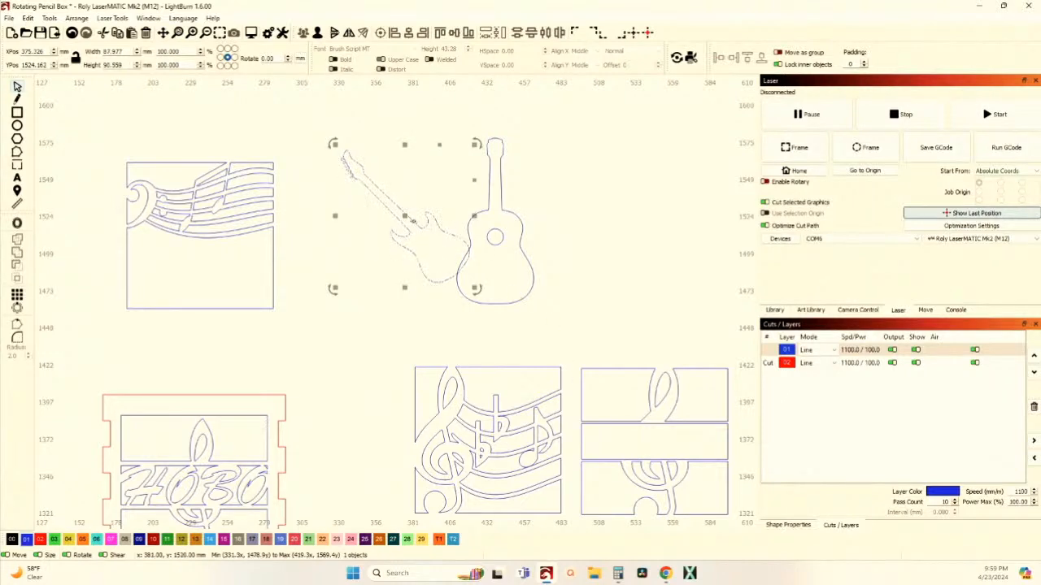
# Place the electric guitar on the music staff tile, shrunk to about 64 mm wide and rotated clockwise so its neck points to the upper right
pyautogui.moveTo(406, 218); pyautogui.dragTo(224, 265)
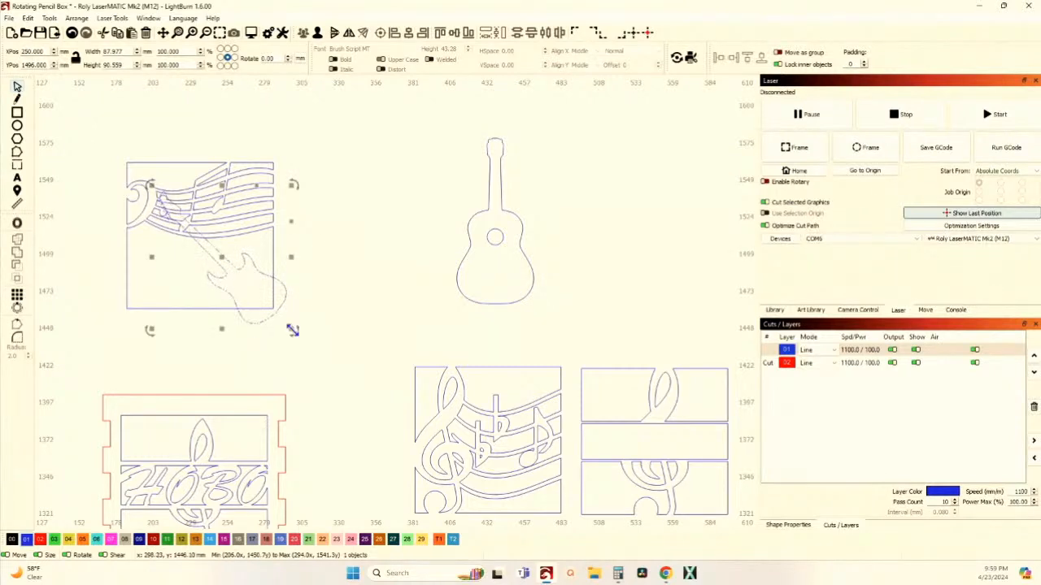
pyautogui.moveTo(293, 330); pyautogui.dragTo(274, 312)
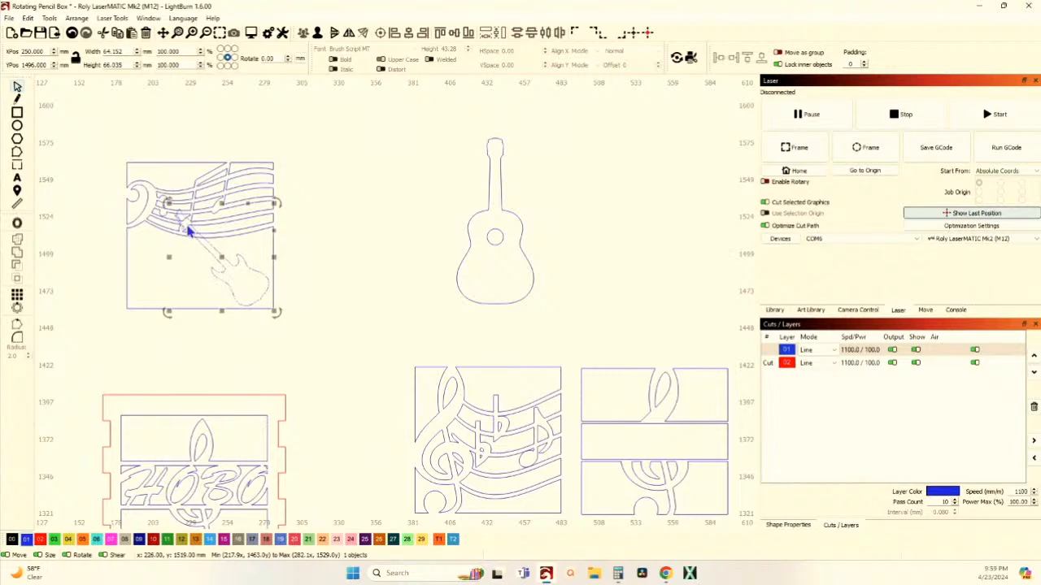
pyautogui.hotkey('ctrl', '.')
pyautogui.hotkey('ctrl', '.')
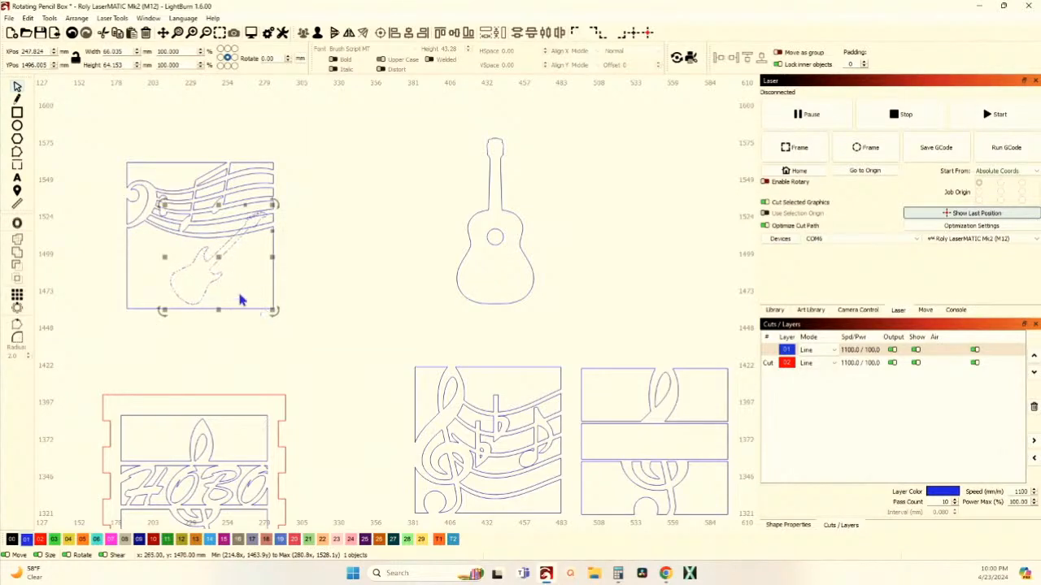
# Fit the electric guitar into the tile's lower-left corner, enlarging it to about 96 mm wide and tilting its neck slightly toward horizontal
pyautogui.moveTo(214, 258); pyautogui.dragTo(188, 261)
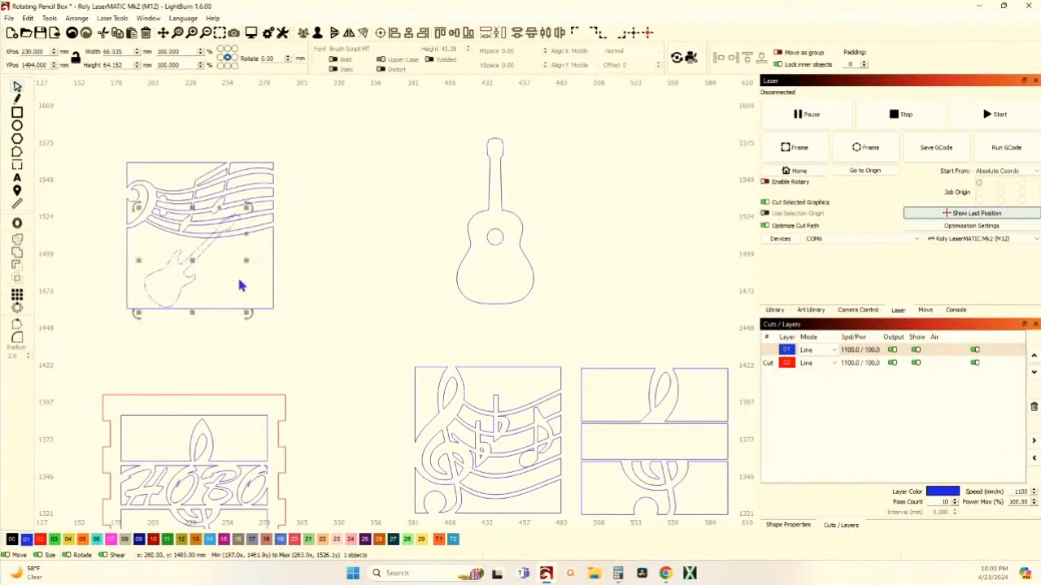
pyautogui.moveTo(247, 312); pyautogui.dragTo(266, 329)
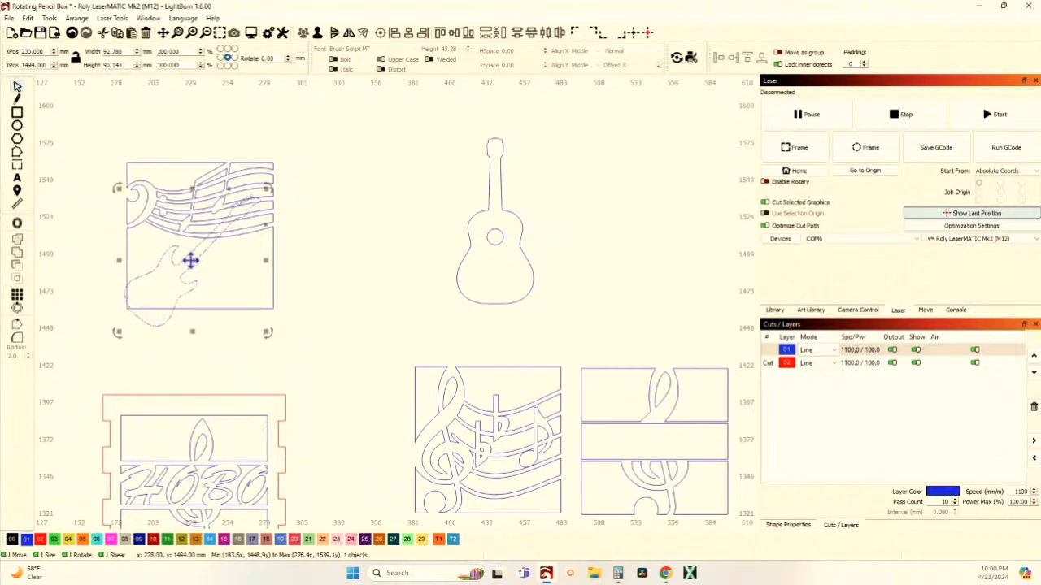
pyautogui.moveTo(190, 258); pyautogui.dragTo(201, 255)
pyautogui.moveTo(277, 181); pyautogui.dragTo(288, 207)
pyautogui.moveTo(283, 318); pyautogui.dragTo(278, 314)
pyautogui.moveTo(203, 252); pyautogui.dragTo(197, 257)
# Nudge the electric guitar so its body slightly overlaps the left and bottom edges of the music staff tile
pyautogui.click(299, 272)
pyautogui.click(273, 268)
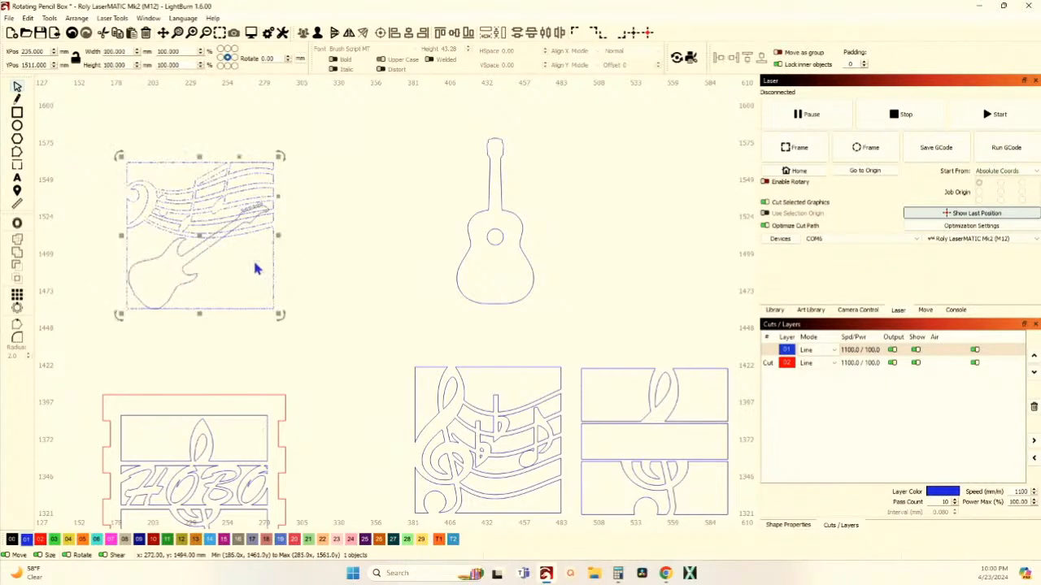
pyautogui.keyDown('shift'); pyautogui.click(193, 259); pyautogui.keyUp('shift')
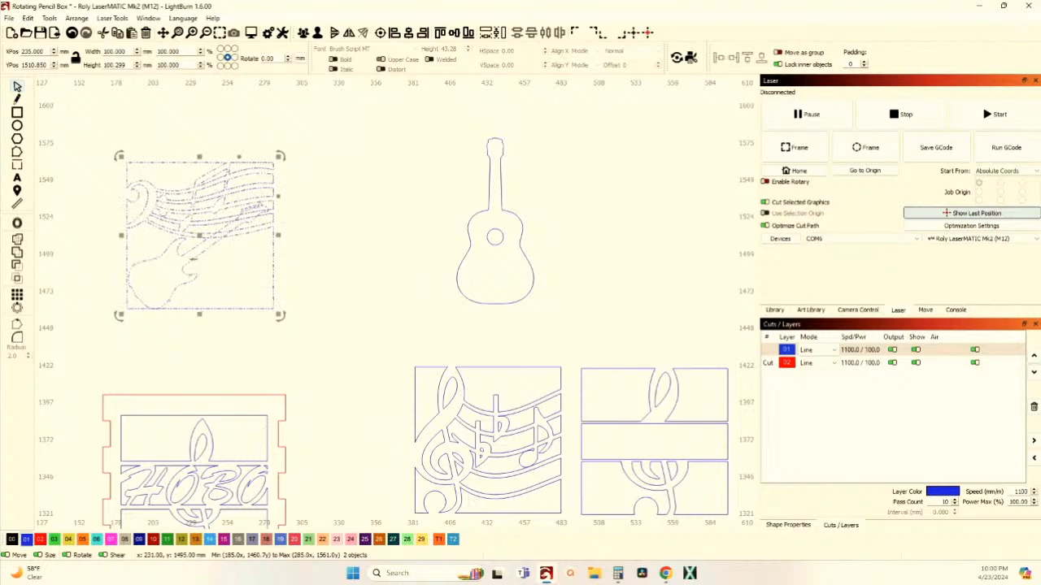
pyautogui.scroll(5, 142, 273)
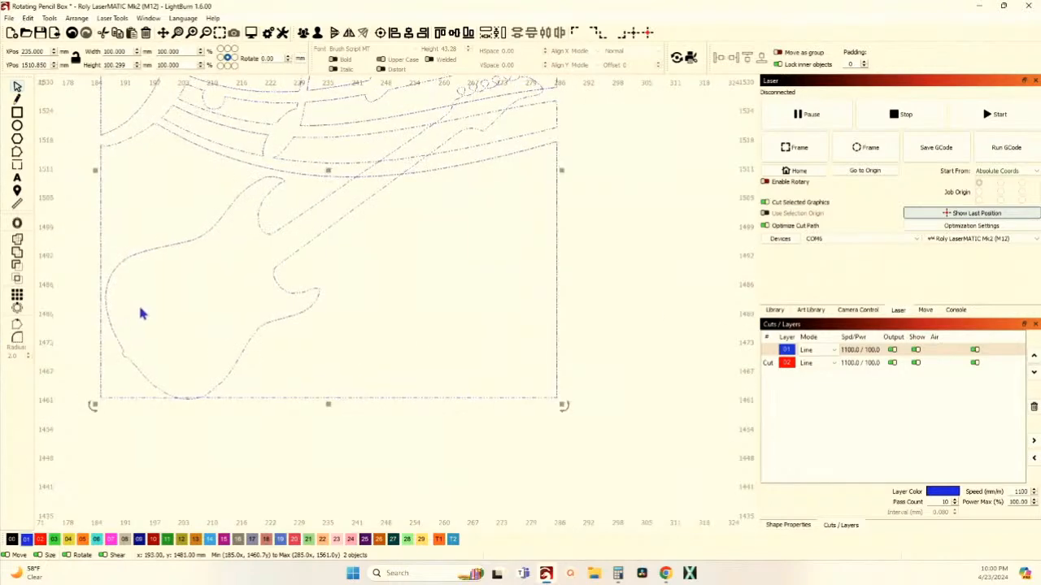
pyautogui.click(193, 323)
pyautogui.click(299, 252)
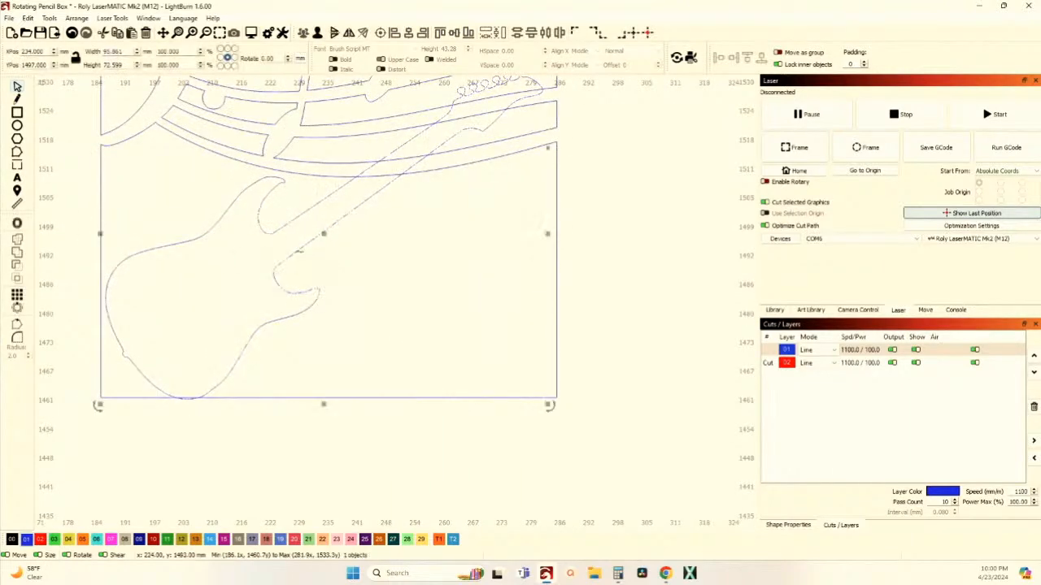
pyautogui.moveTo(325, 235); pyautogui.dragTo(318, 239)
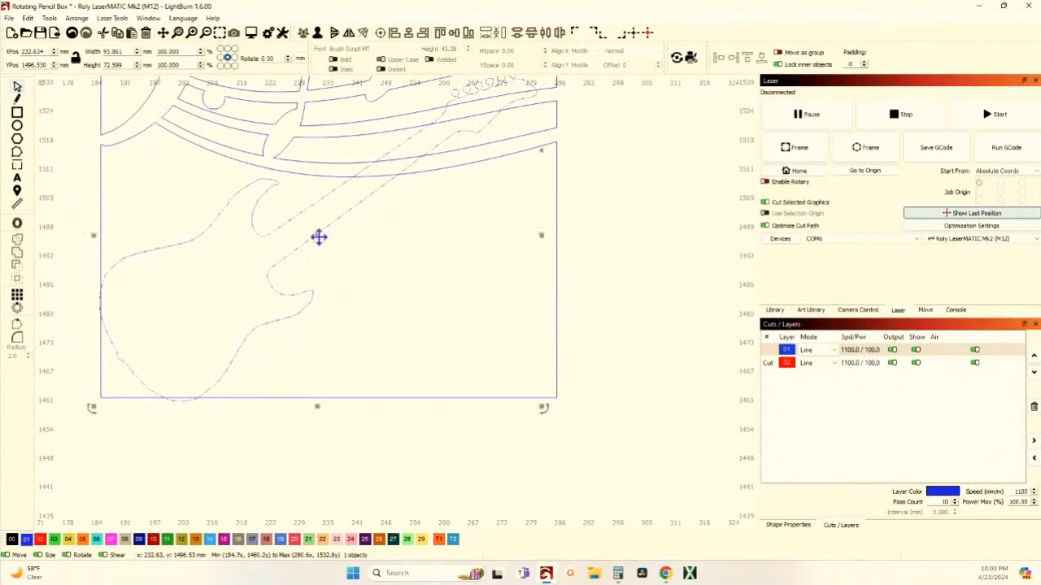
# Subtract the electric guitar from the music staff tile
pyautogui.click(429, 251)
pyautogui.moveTo(628, 284); pyautogui.dragTo(530, 263)
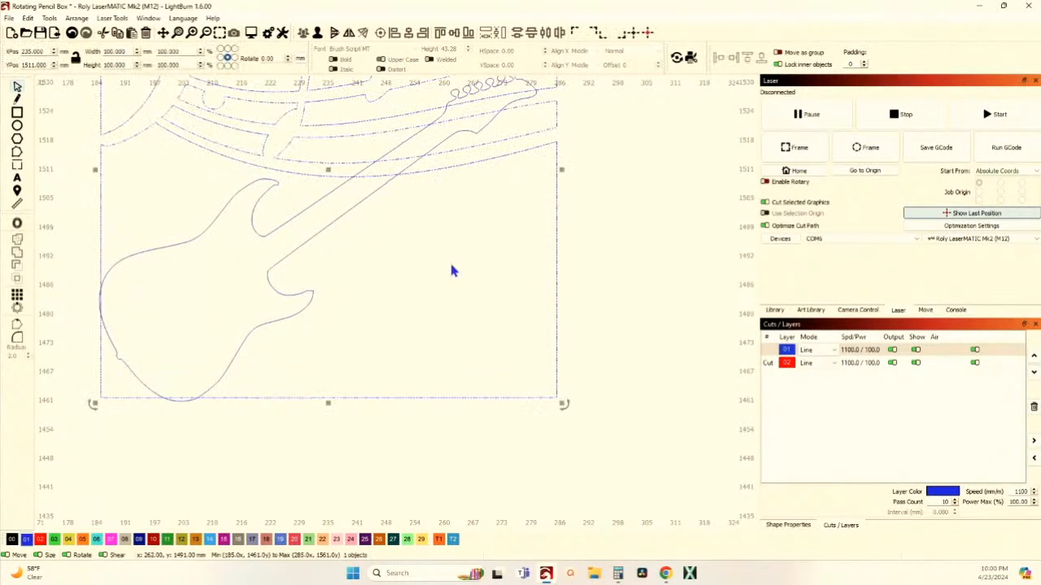
pyautogui.moveTo(411, 274); pyautogui.dragTo(299, 223)
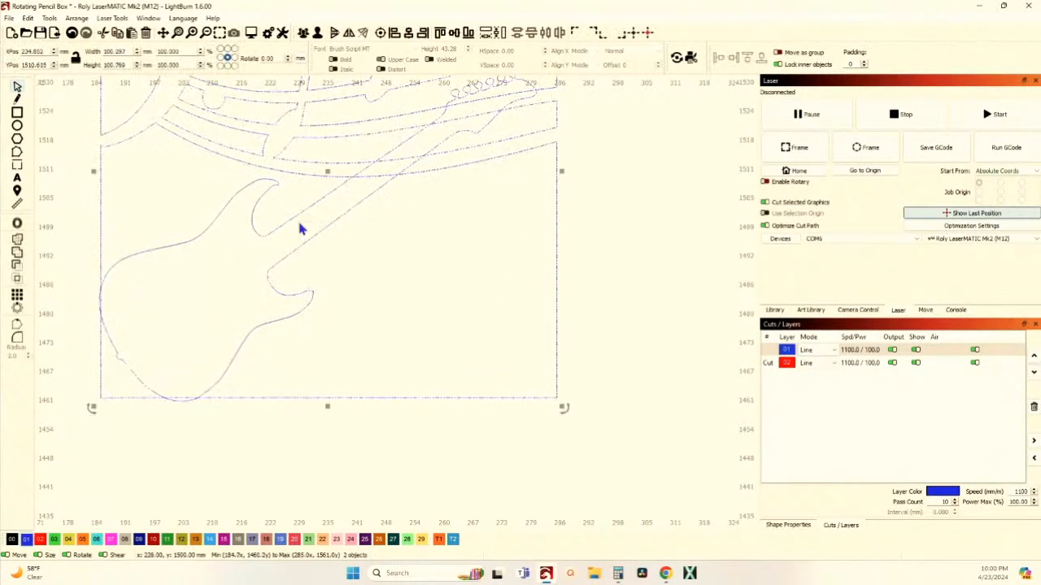
pyautogui.click(17, 264)
pyautogui.scroll(-5, 73, 281)
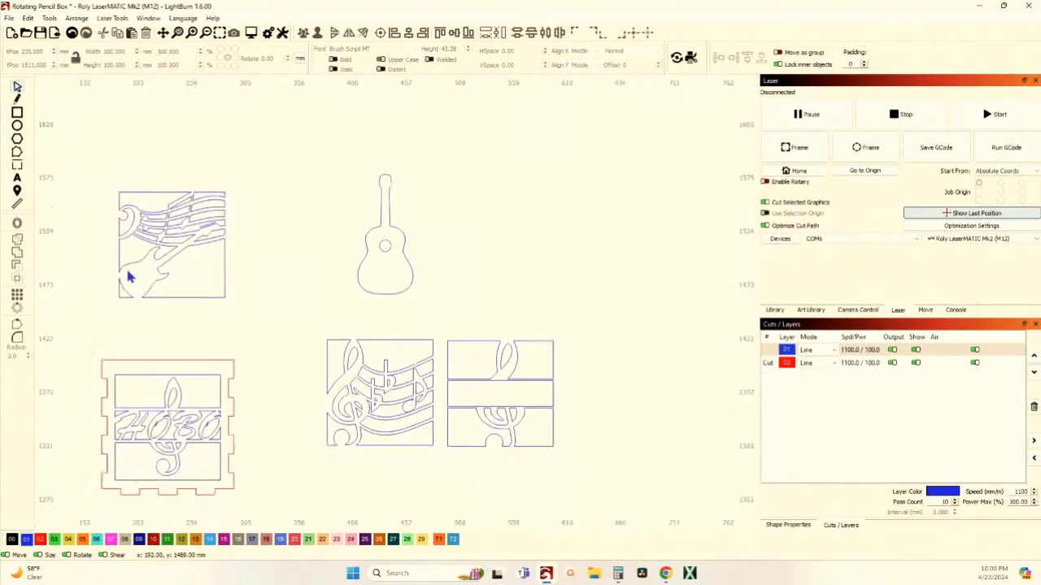
# Move the combined guitar and music staff tile to the right end of the row of music tiles
pyautogui.moveTo(92, 165); pyautogui.dragTo(242, 320)
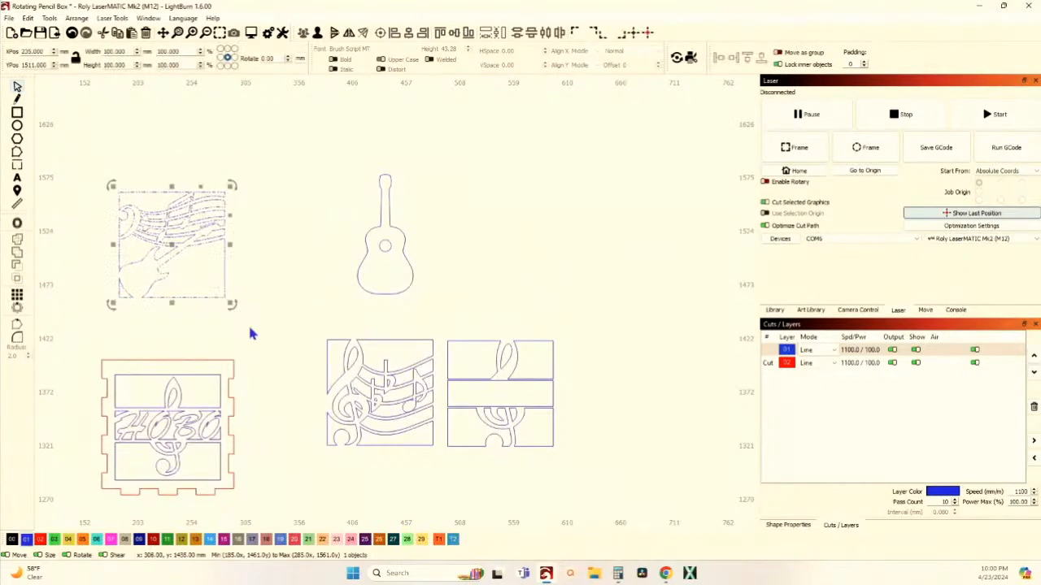
pyautogui.scroll(-2, 218, 317)
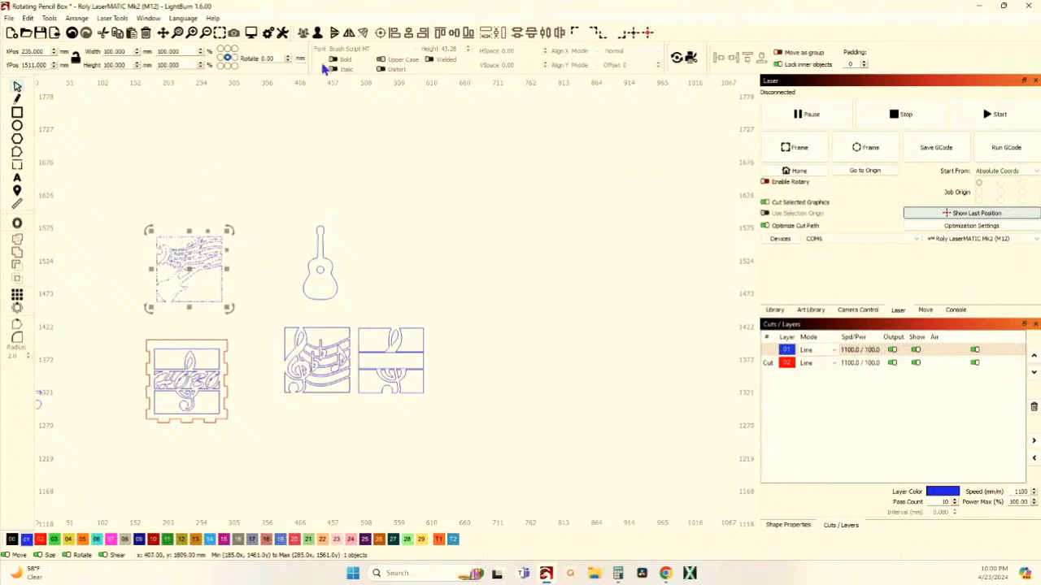
pyautogui.moveTo(187, 272); pyautogui.dragTo(466, 370)
pyautogui.click(349, 292)
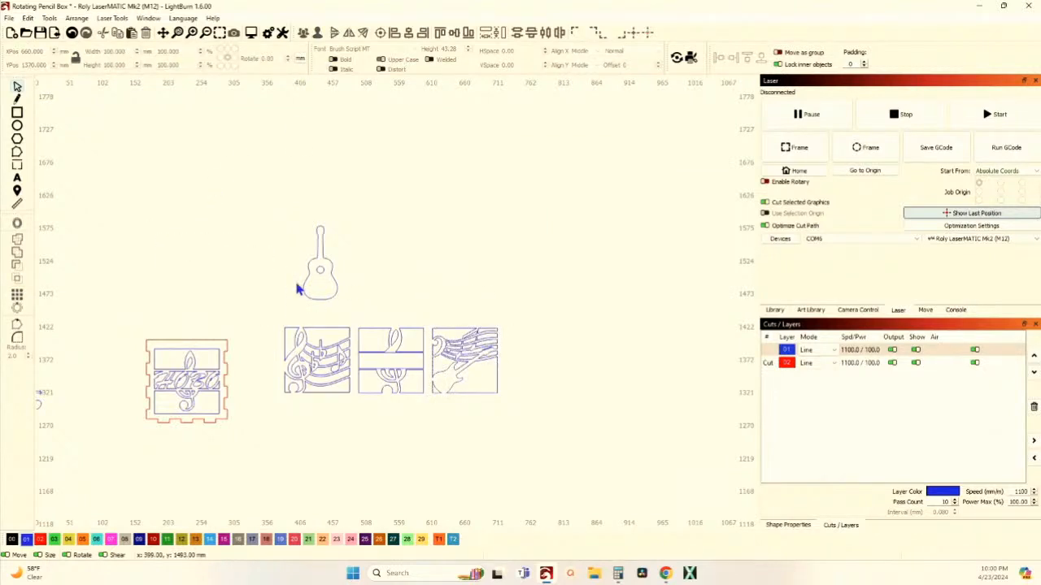
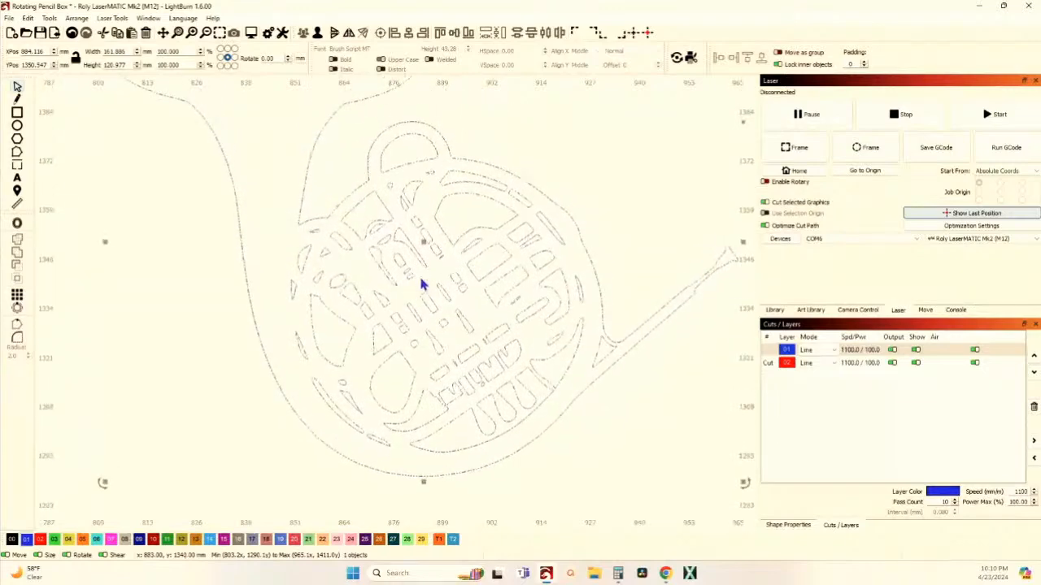
# Draw a square over the French horn and set it to 100 mm wide with its proportions locked
pyautogui.scroll(-4, 400, 218)
pyautogui.scroll(-4, 400, 216)
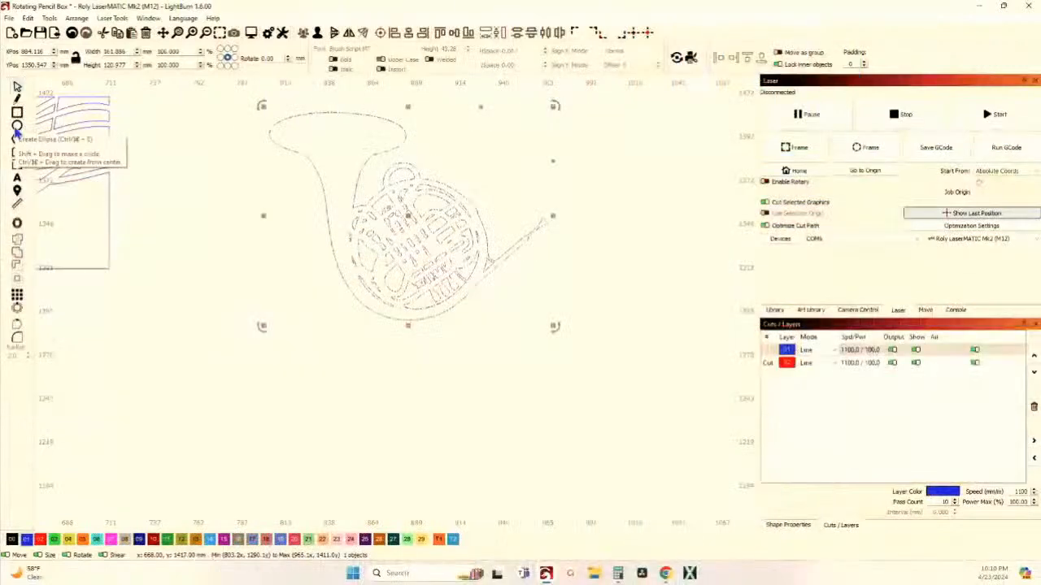
pyautogui.scroll(-3, 239, 235)
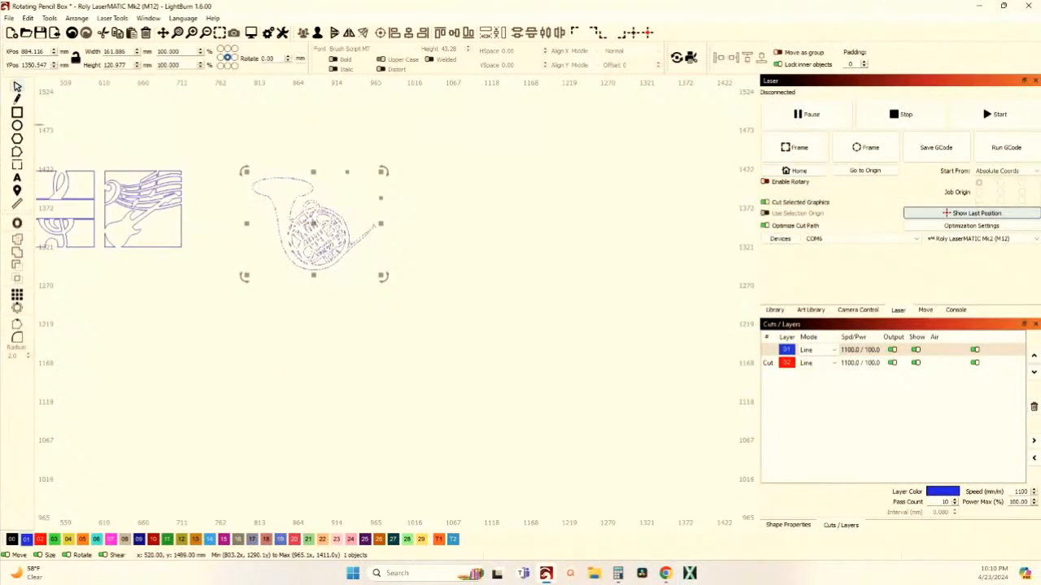
pyautogui.click(17, 113)
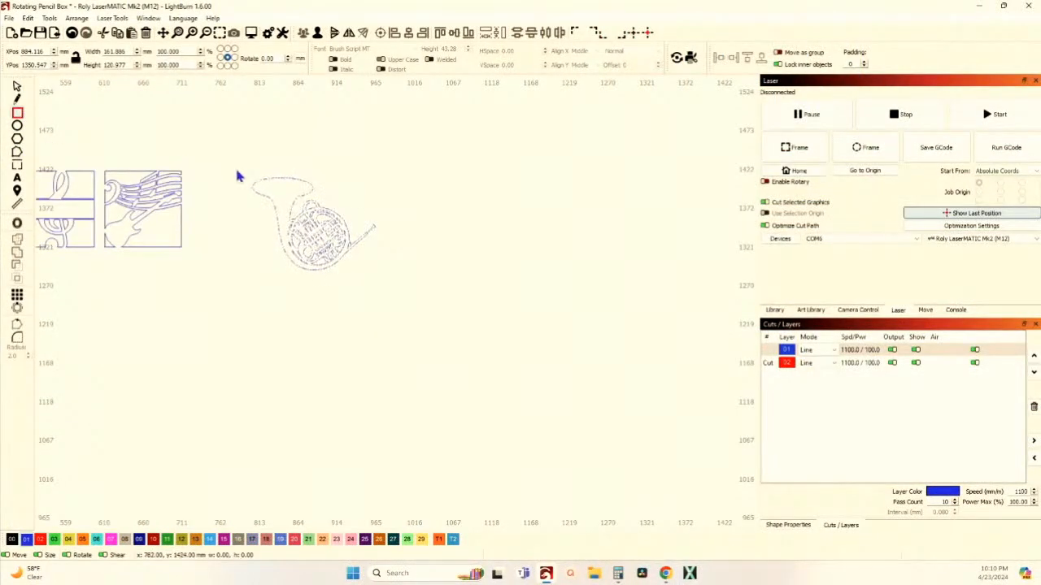
pyautogui.moveTo(235, 169); pyautogui.dragTo(338, 270)
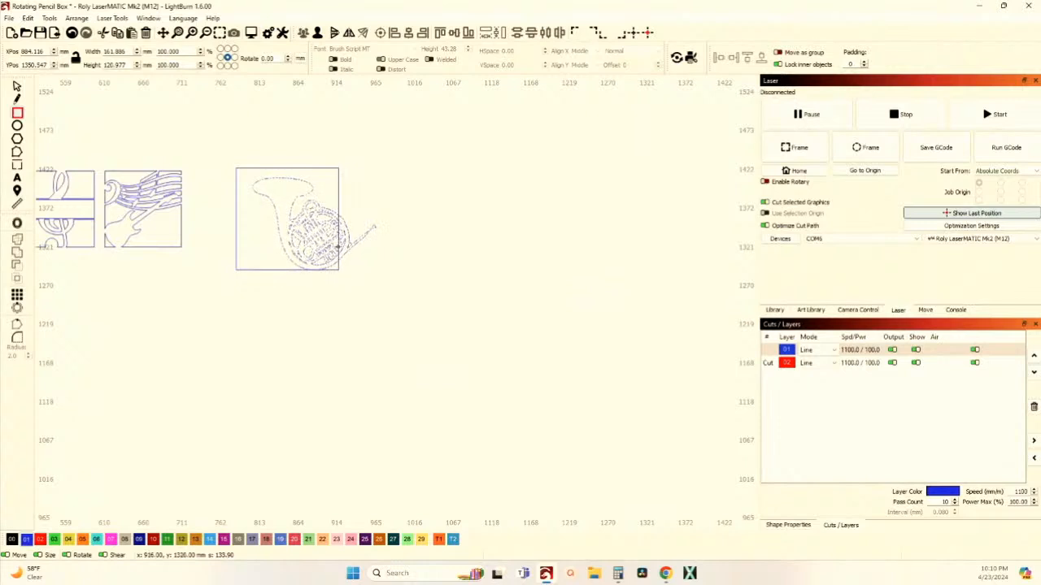
pyautogui.click(17, 87)
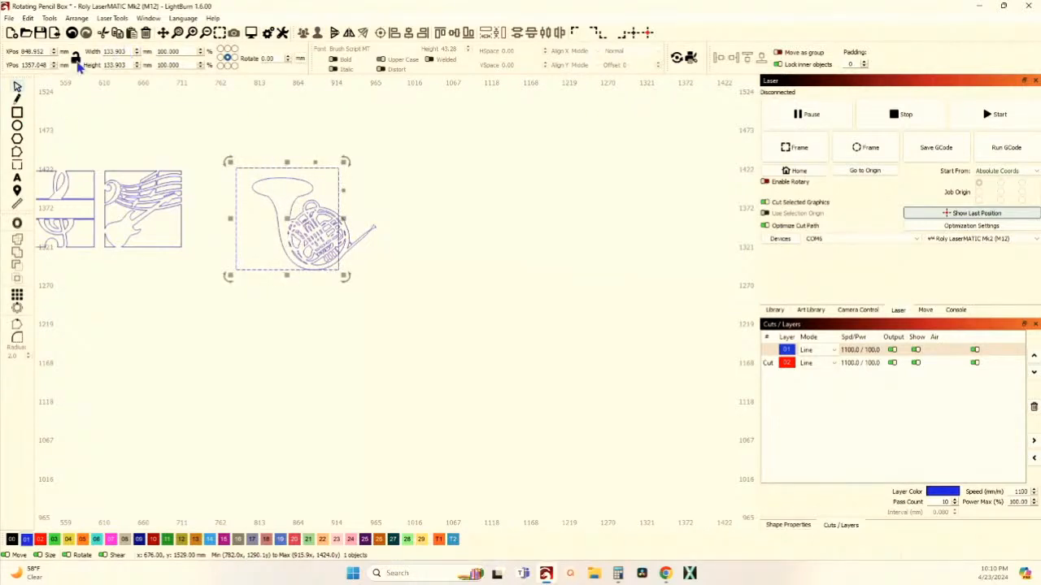
pyautogui.click(128, 51)
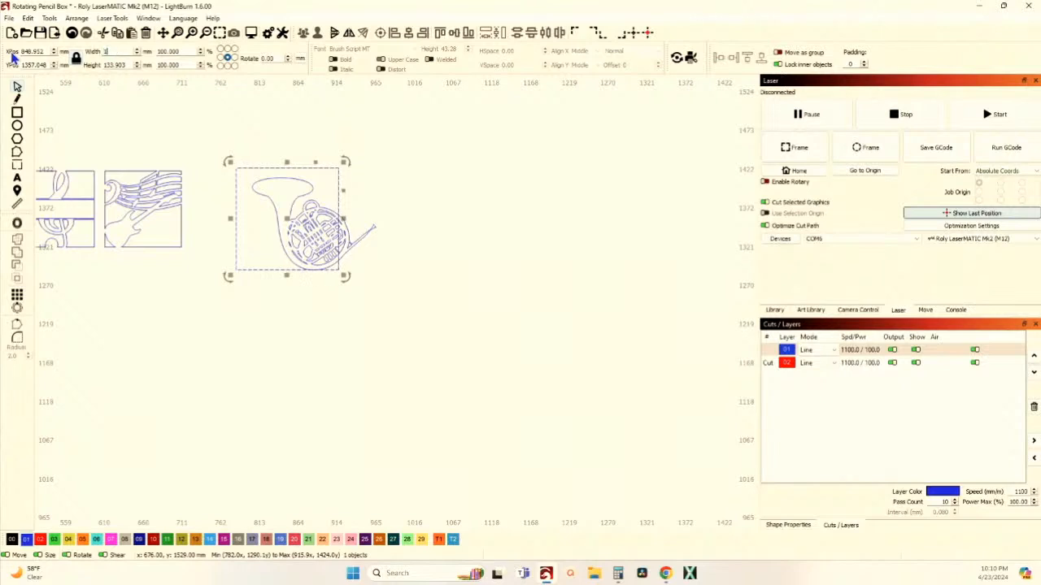
pyautogui.write('100.')
pyautogui.press('Return')
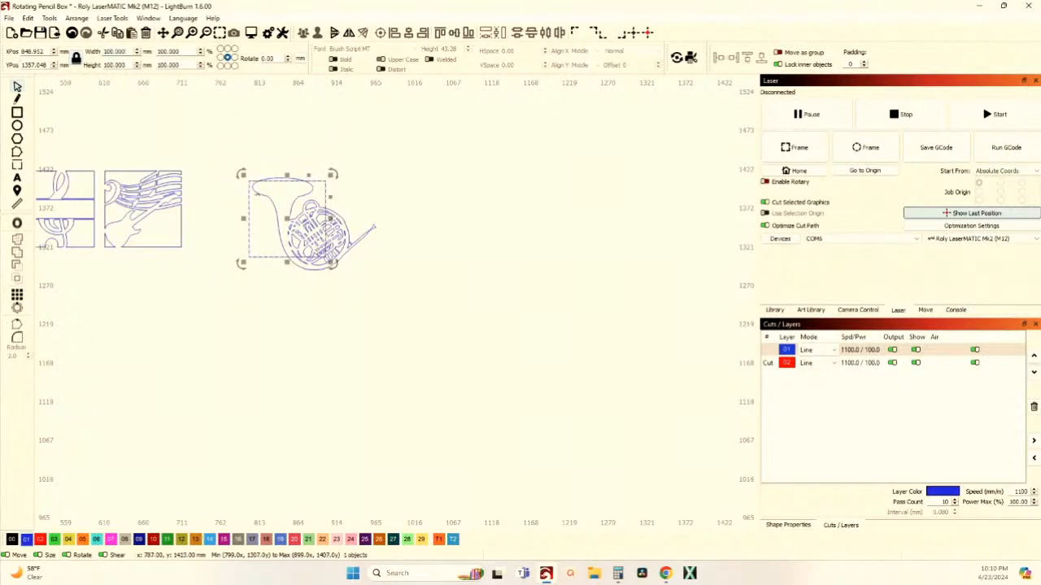
# Scale the French horn down to about 104 mm wide and place it across the upper part of the square, slightly overlapping its edges
pyautogui.scroll(2, 318, 240)
pyautogui.click(351, 243)
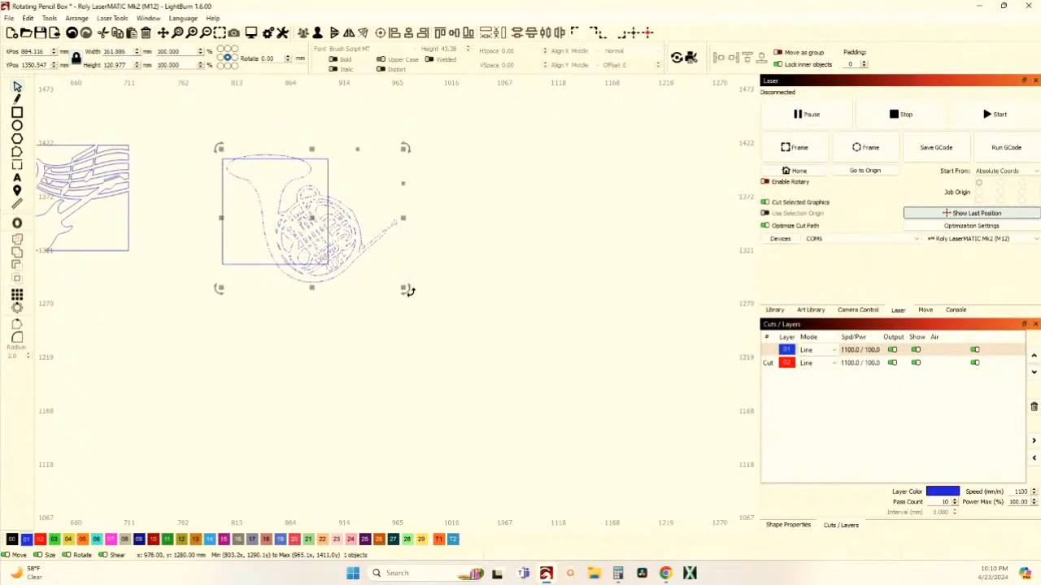
pyautogui.moveTo(409, 291); pyautogui.dragTo(354, 260)
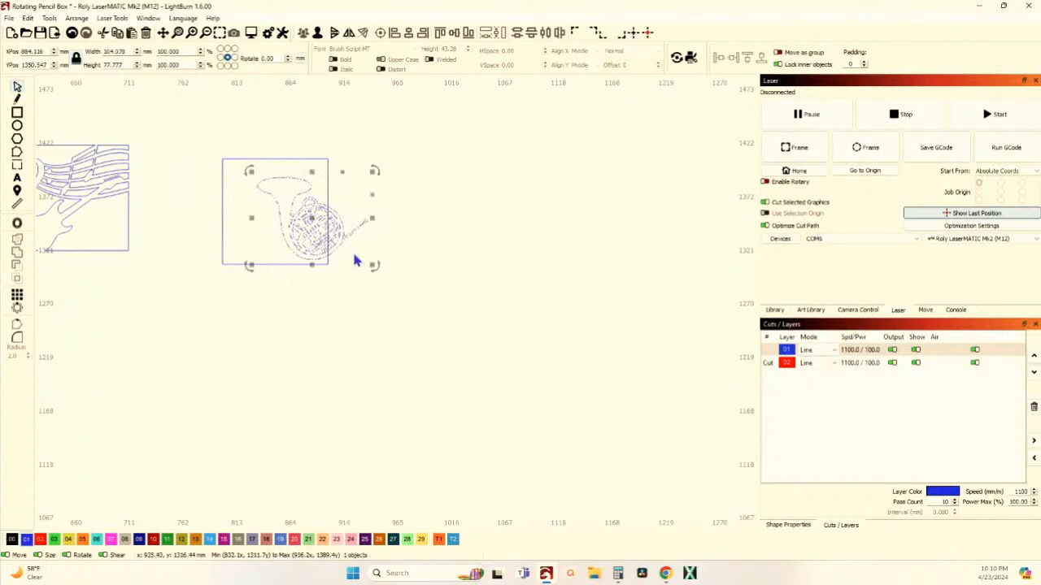
pyautogui.moveTo(312, 225); pyautogui.dragTo(274, 213)
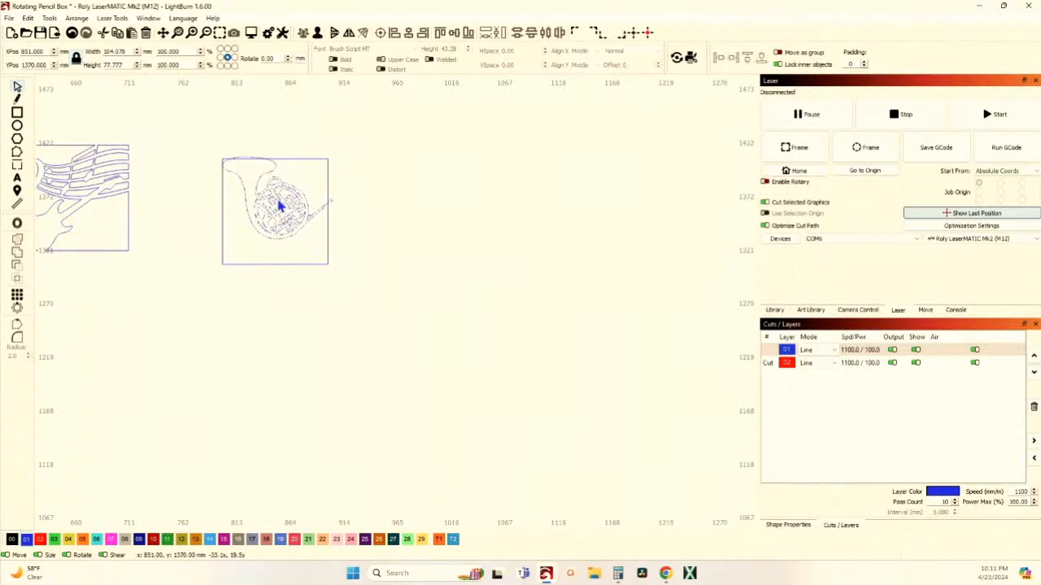
pyautogui.moveTo(278, 206); pyautogui.dragTo(276, 197)
pyautogui.scroll(3, 276, 197)
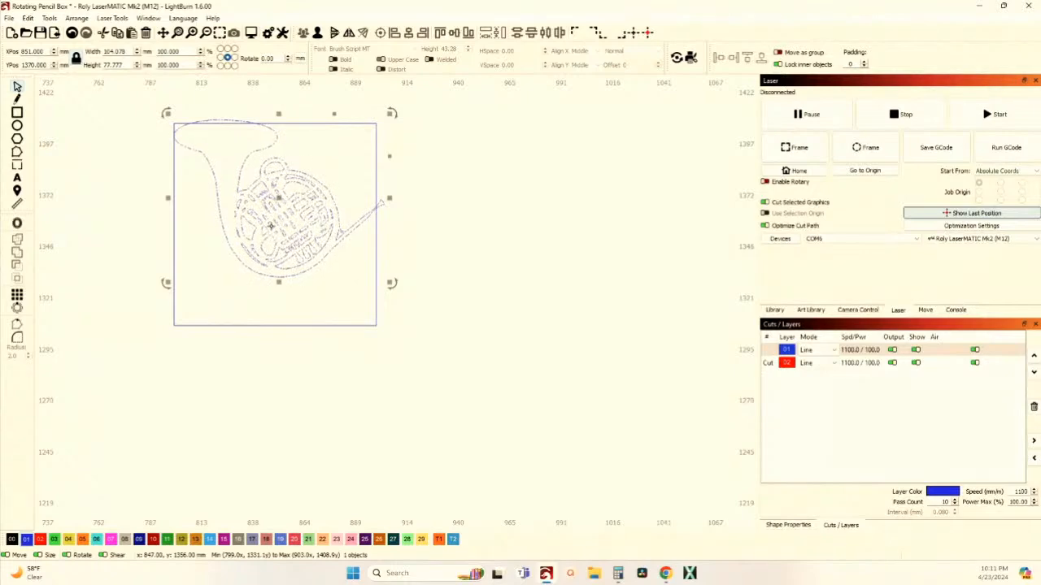
# Flip the beamed note pair with the curved line in the group of loose notes below the tiles
pyautogui.scroll(-4, 271, 225)
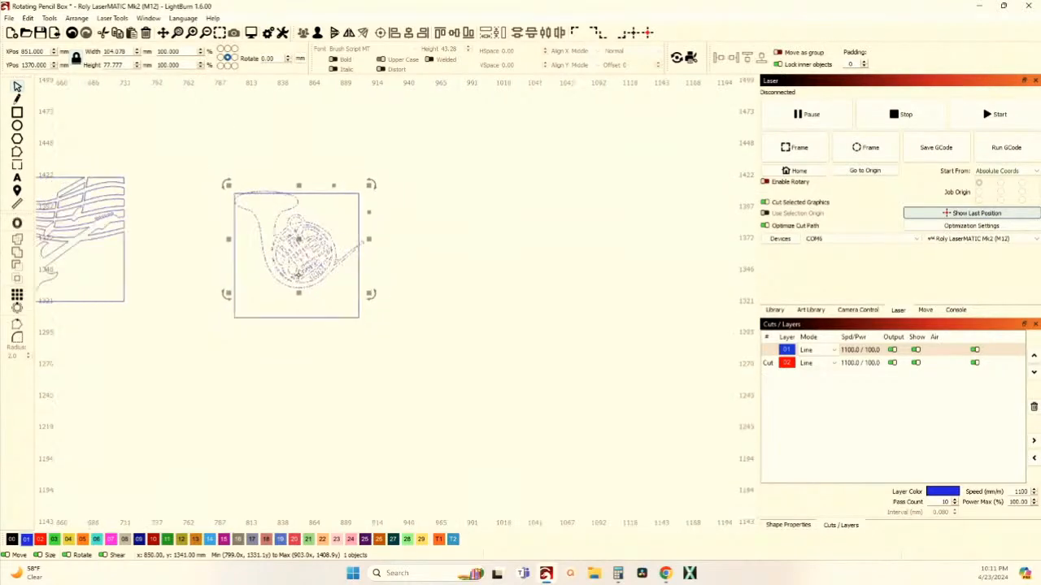
pyautogui.scroll(-5, 263, 274)
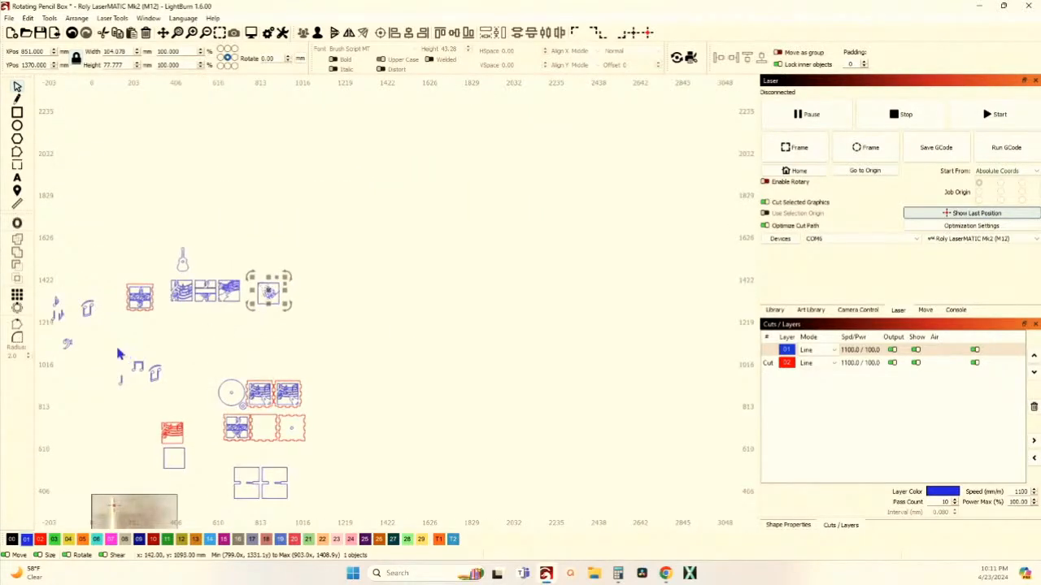
pyautogui.scroll(3, 118, 354)
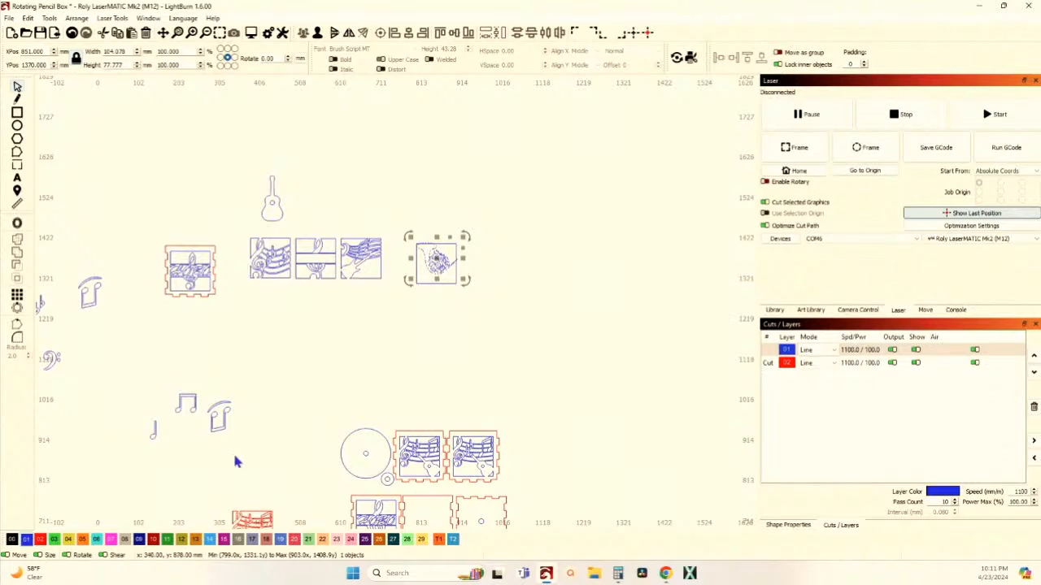
pyautogui.click(211, 426)
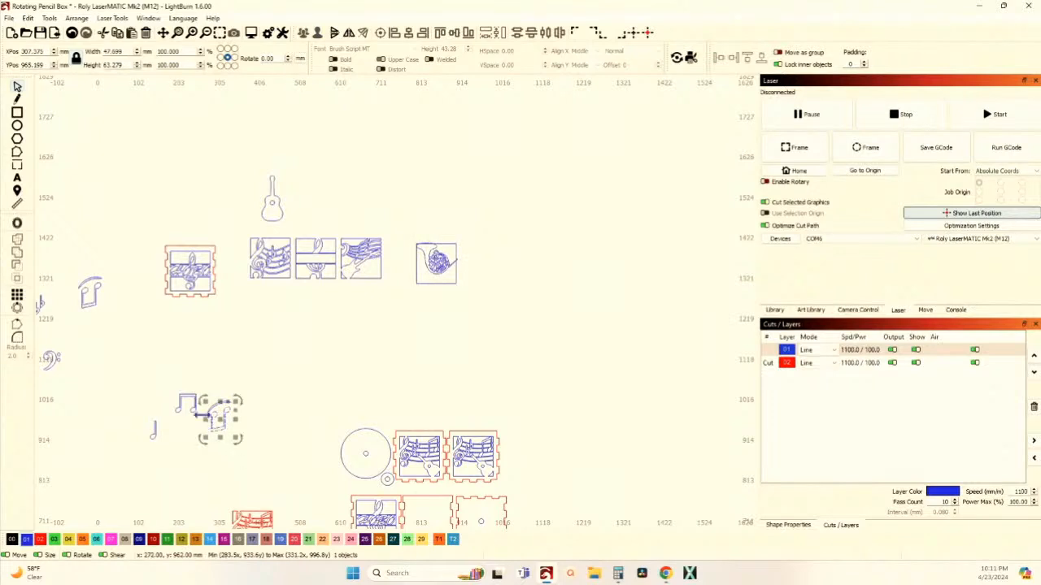
pyautogui.click(348, 34)
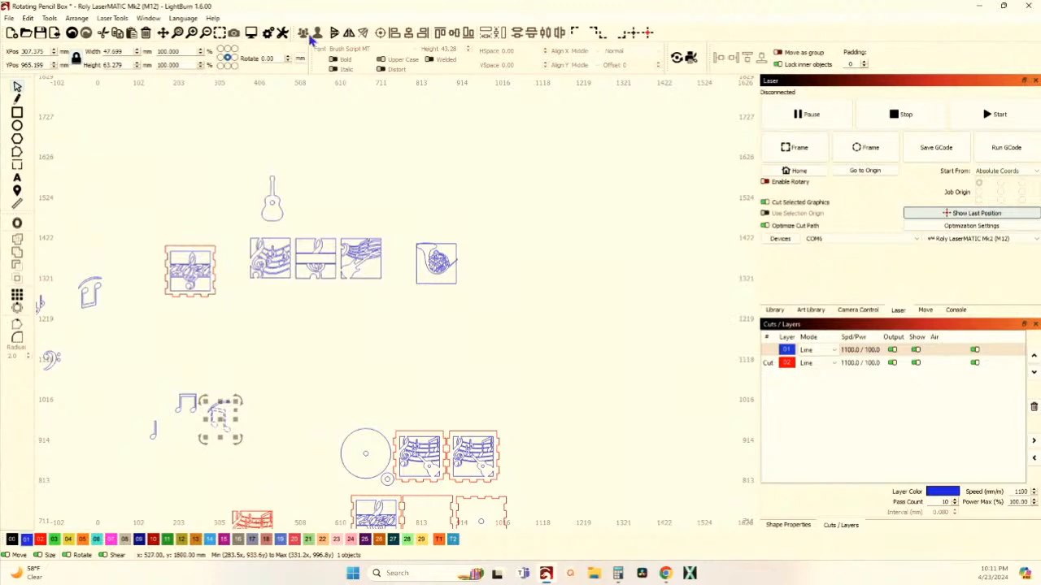
# Mirror the beamed note pair horizontally and place it about 21 mm wide in the upper right corner of the French horn square
pyautogui.click(350, 34)
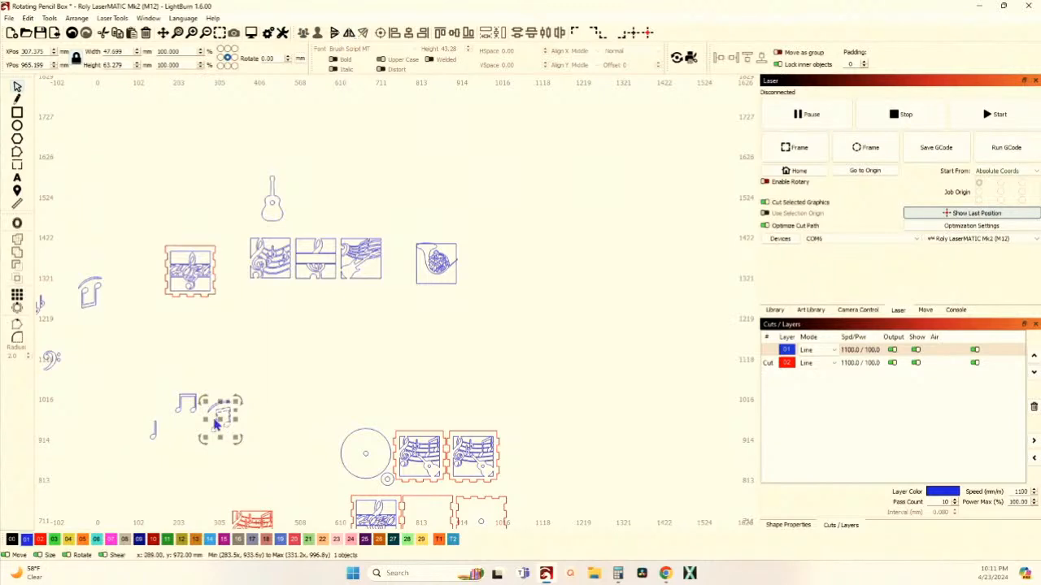
pyautogui.moveTo(220, 419); pyautogui.dragTo(453, 246)
pyautogui.scroll(5, 451, 252)
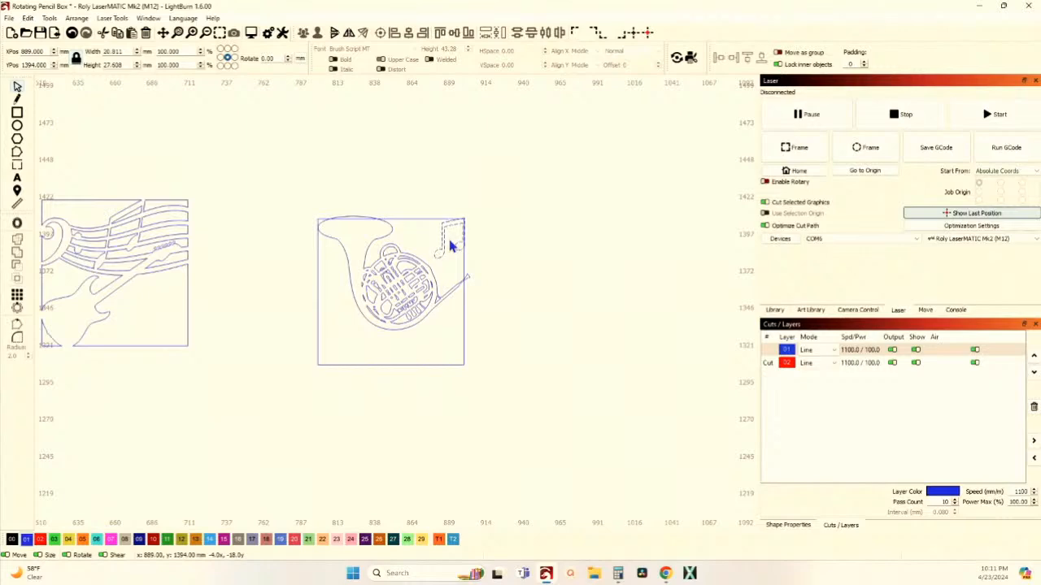
# Examine the French horn's inner cut-outs and its fit within the square at close range
pyautogui.scroll(3, 418, 242)
pyautogui.scroll(-2, 417, 277)
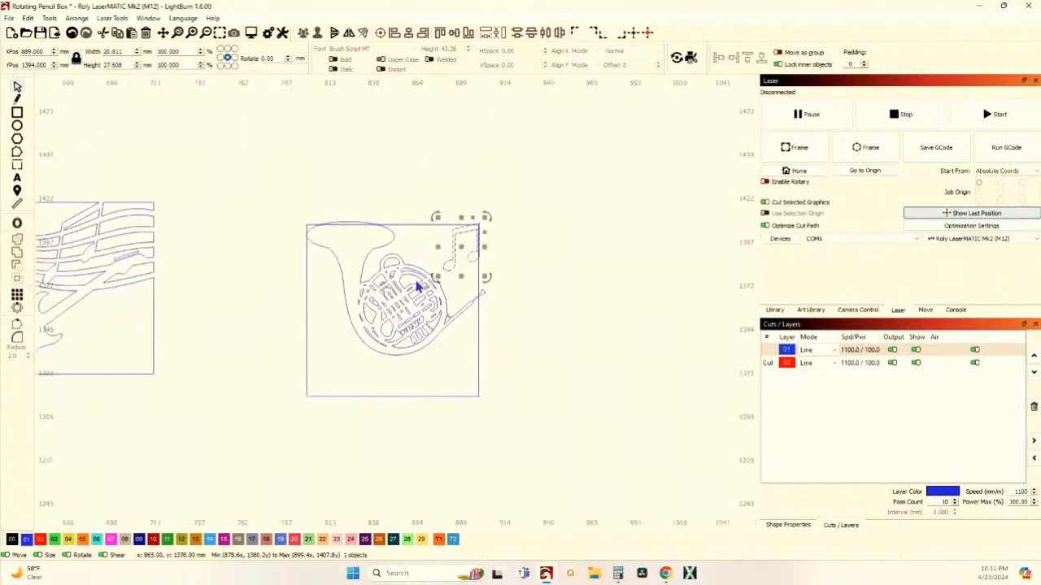
pyautogui.scroll(2, 383, 304)
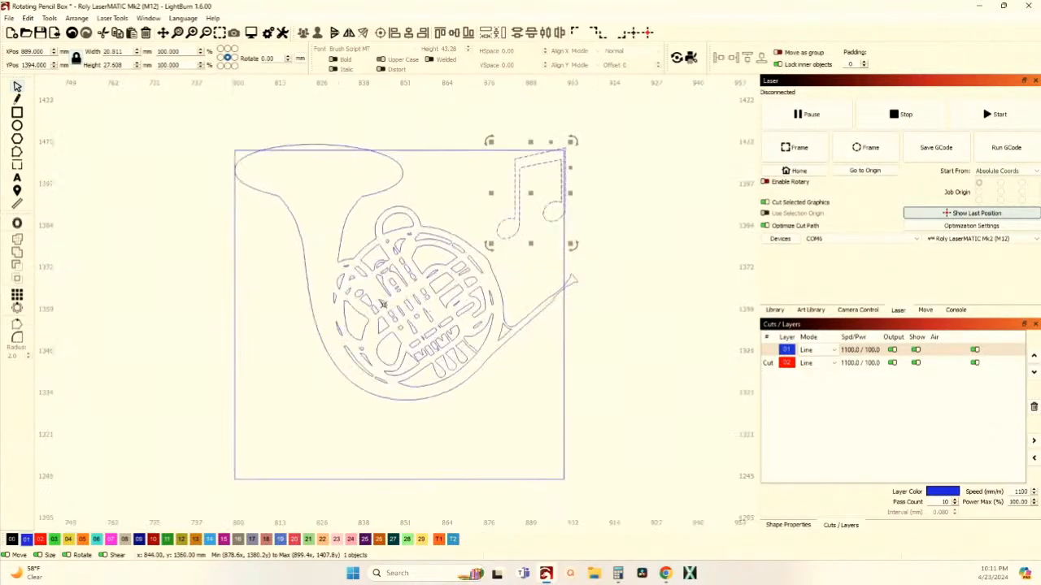
pyautogui.scroll(5, 372, 301)
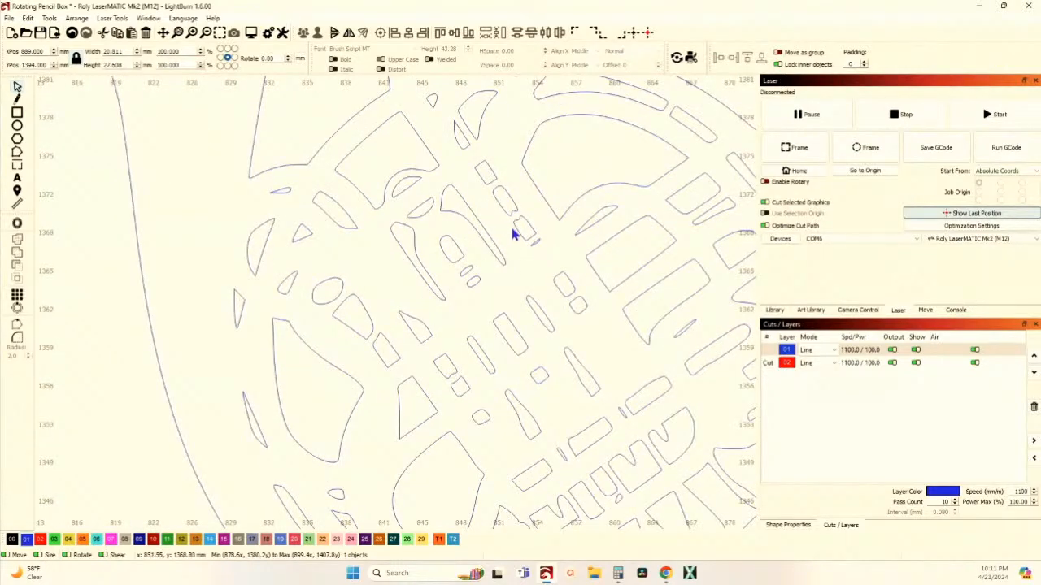
pyautogui.scroll(-4, 584, 328)
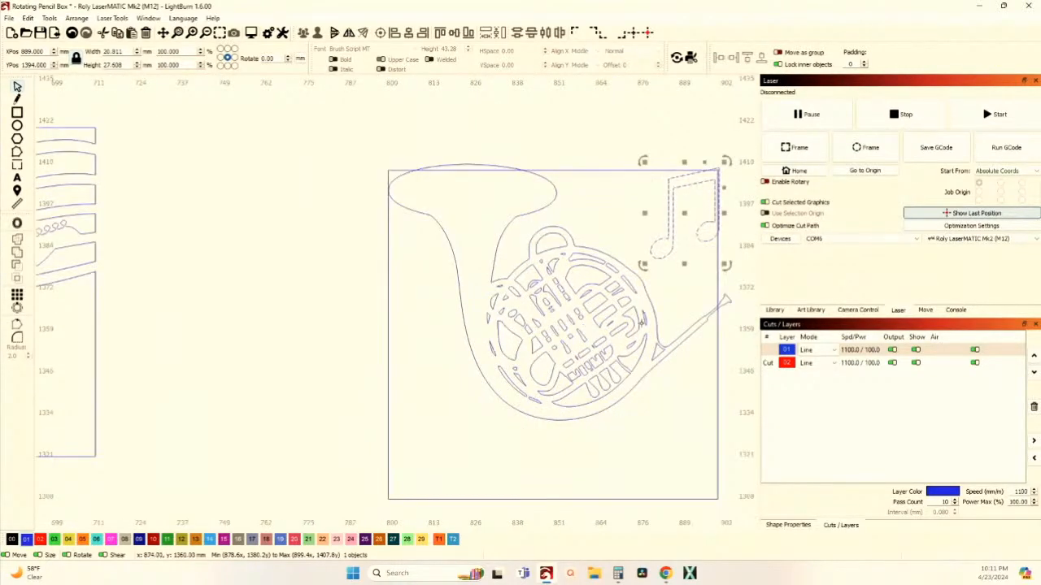
pyautogui.scroll(2, 643, 326)
pyautogui.scroll(-3, 636, 329)
pyautogui.moveTo(600, 321); pyautogui.dragTo(439, 316)
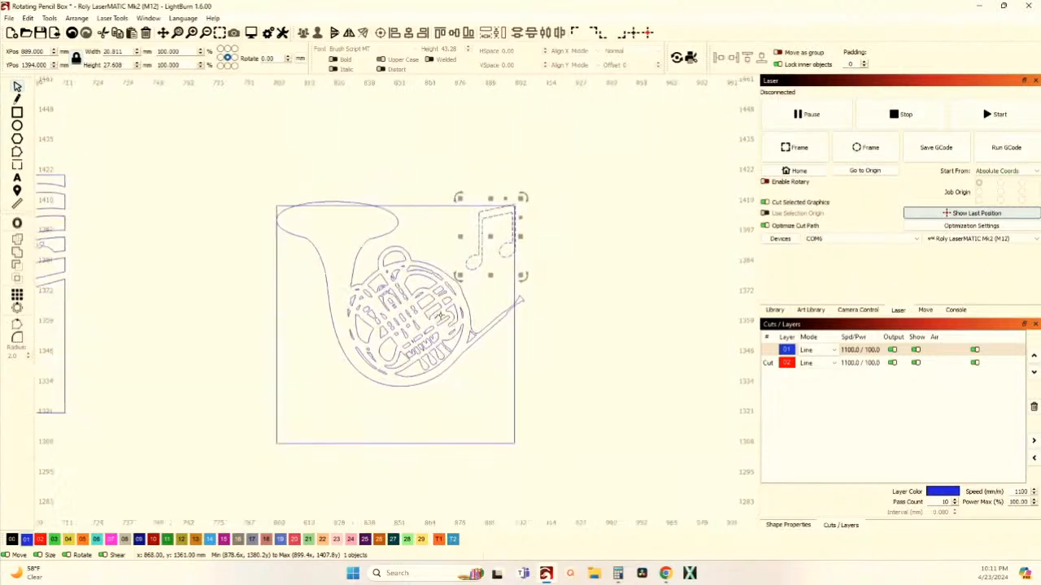
# Switch the units to inches to check the French horn's size, and ungroup the horn into separate outlines
pyautogui.click(450, 382)
pyautogui.click(400, 365)
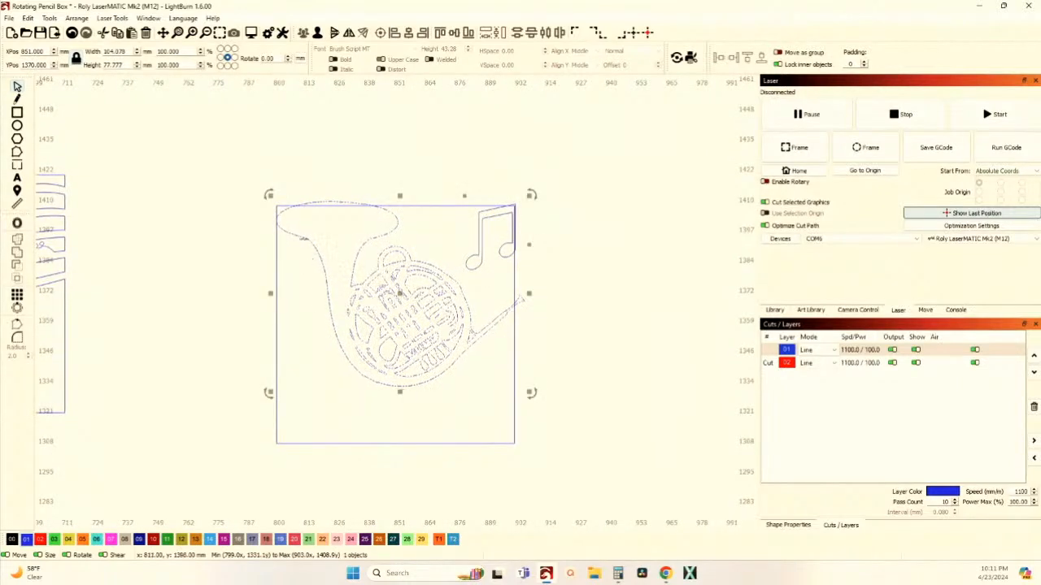
pyautogui.click(300, 59)
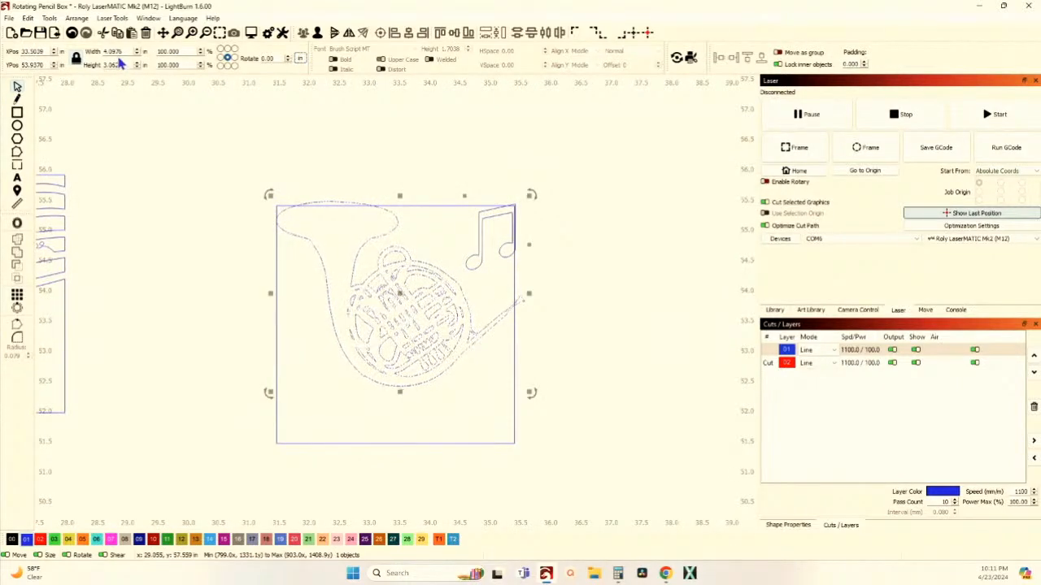
pyautogui.scroll(3, 395, 259)
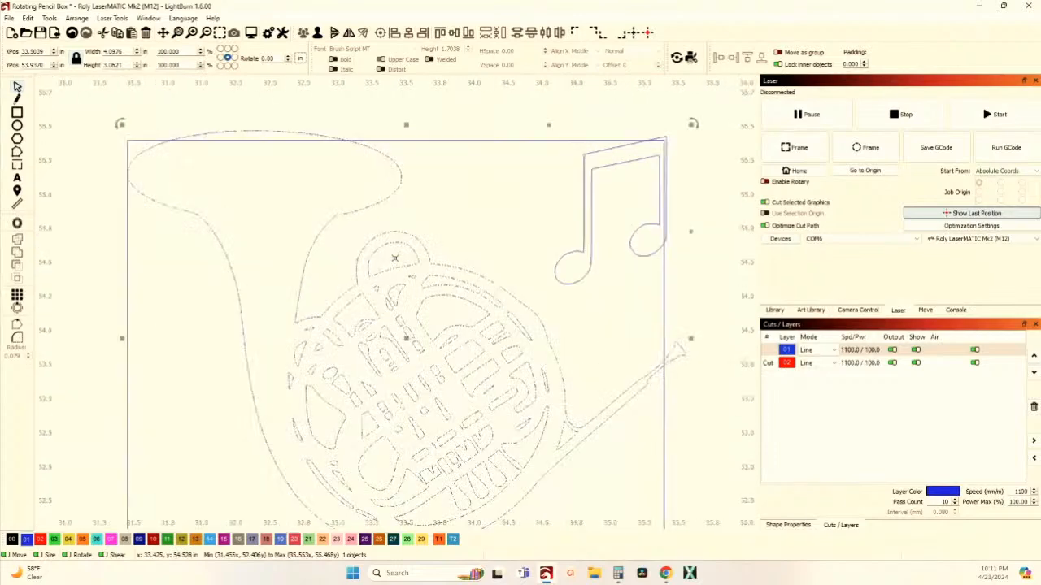
pyautogui.scroll(2, 395, 254)
pyautogui.scroll(-2, 388, 179)
pyautogui.scroll(-1, 394, 238)
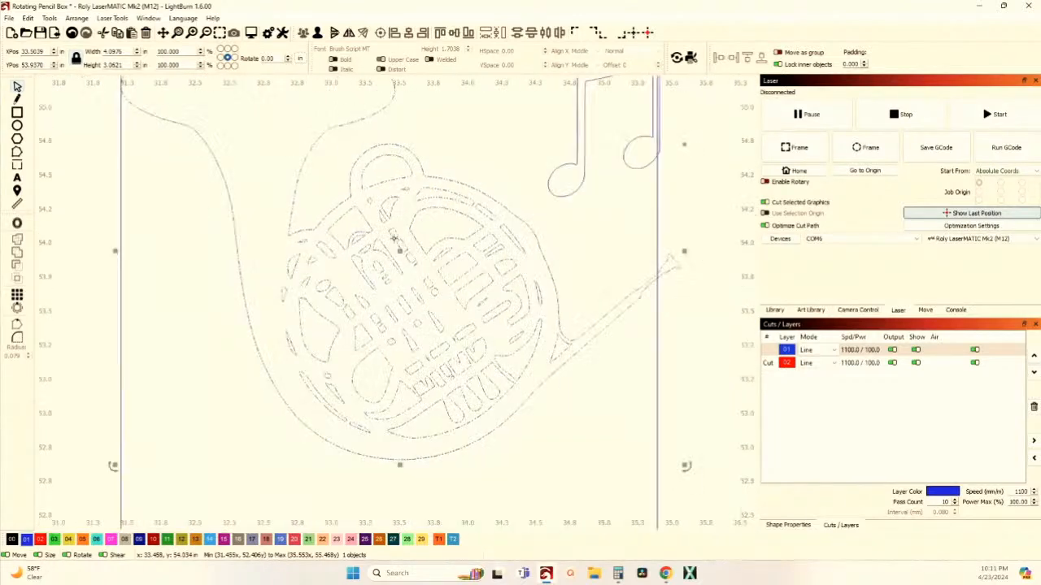
pyautogui.scroll(2, 386, 252)
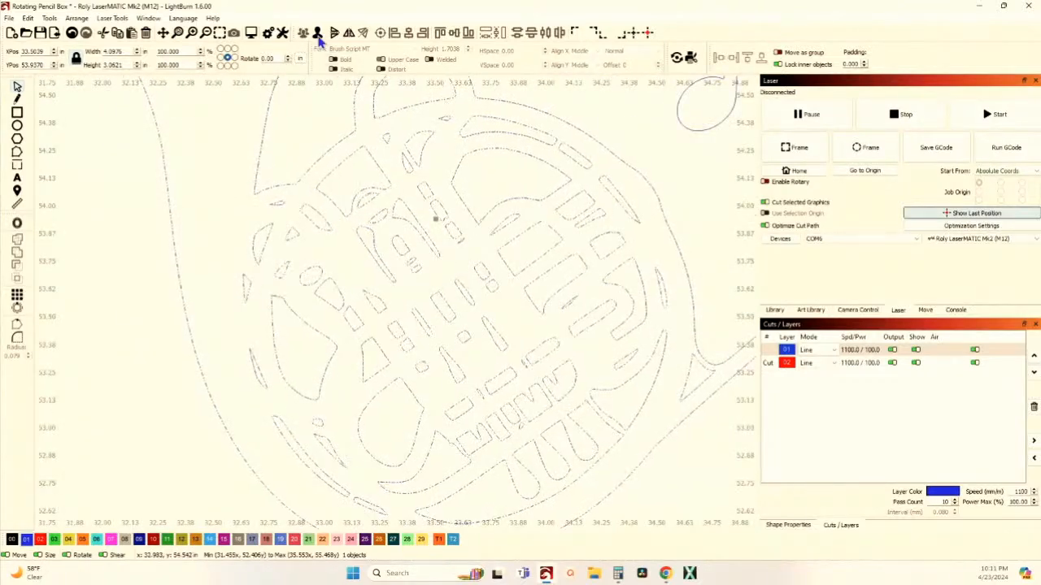
pyautogui.scroll(2, 444, 165)
pyautogui.scroll(3, 455, 219)
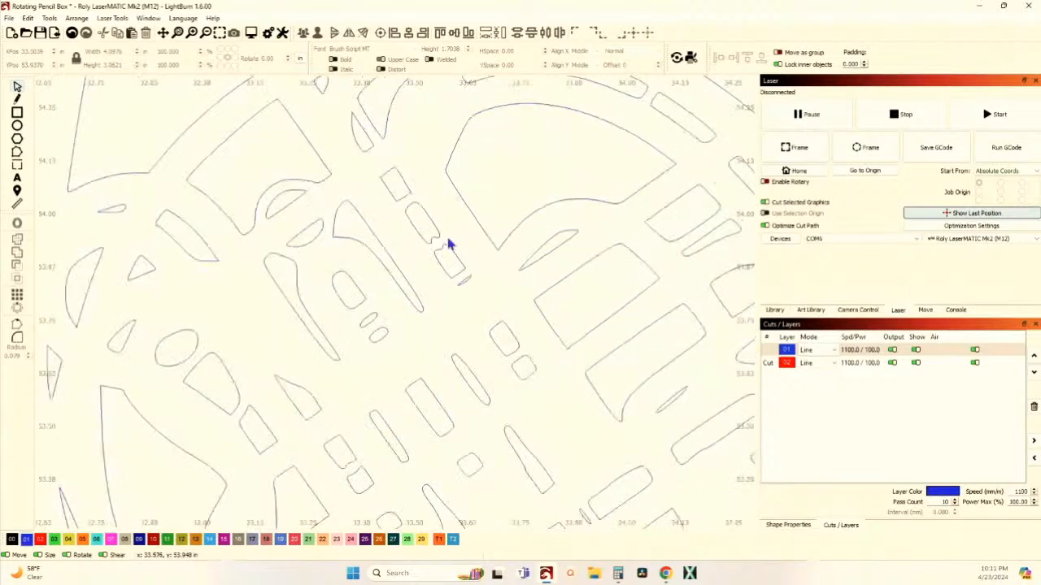
# Check the sizes of the tiny cut-outs at the horn's centre and switch the units back to millimetres
pyautogui.click(436, 239)
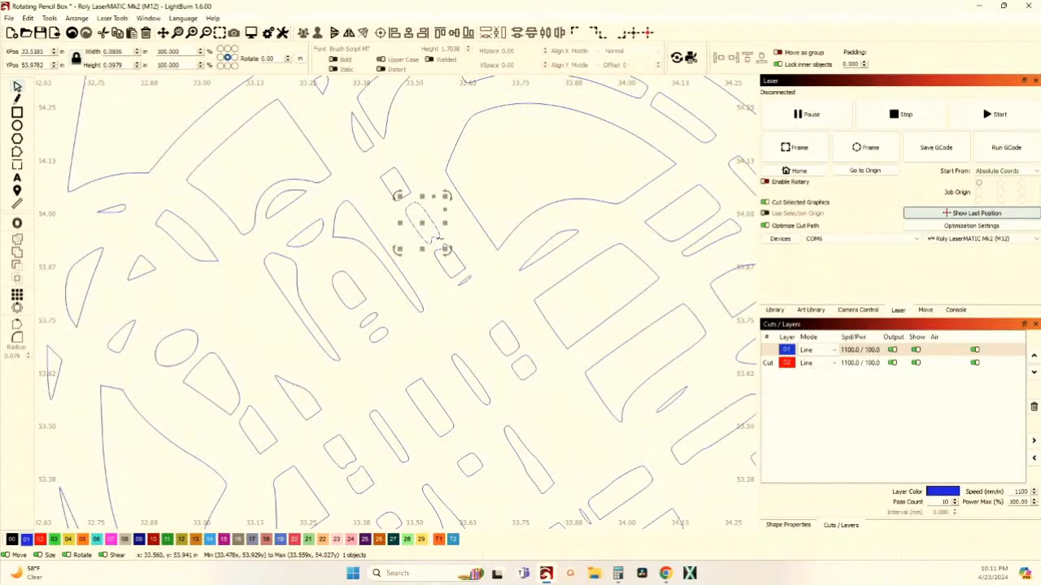
pyautogui.click(300, 59)
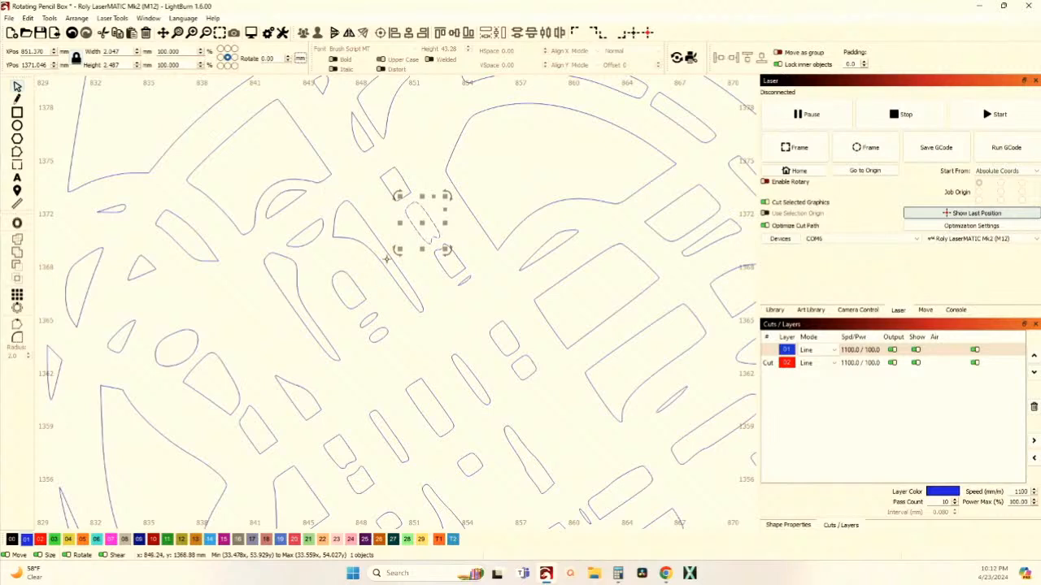
pyautogui.click(463, 281)
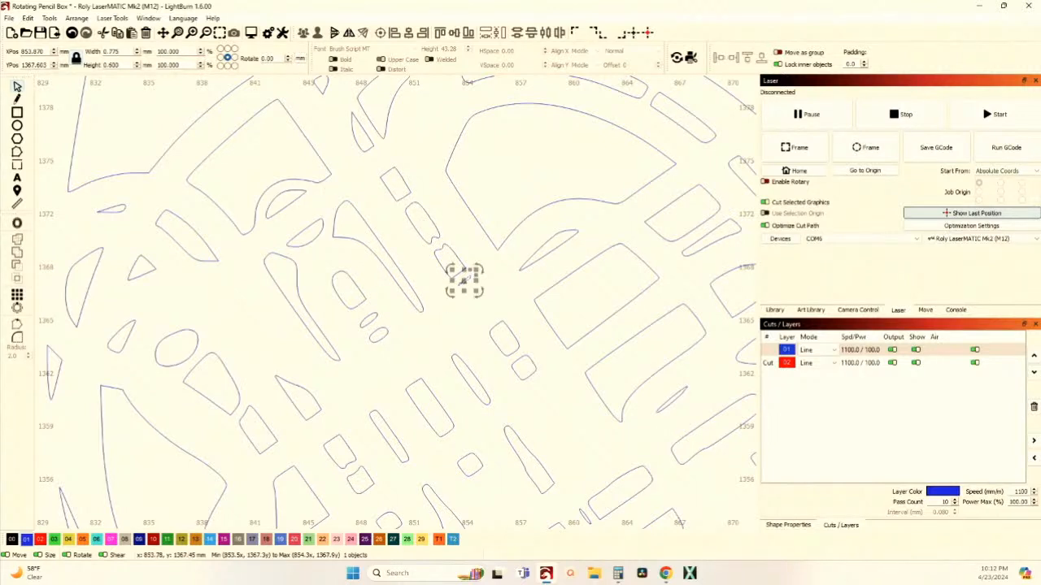
# Delete the nodes along the wavy upper right edge of the crescent-shaped cut-out in the horn's lower part to straighten it
pyautogui.scroll(-3, 464, 281)
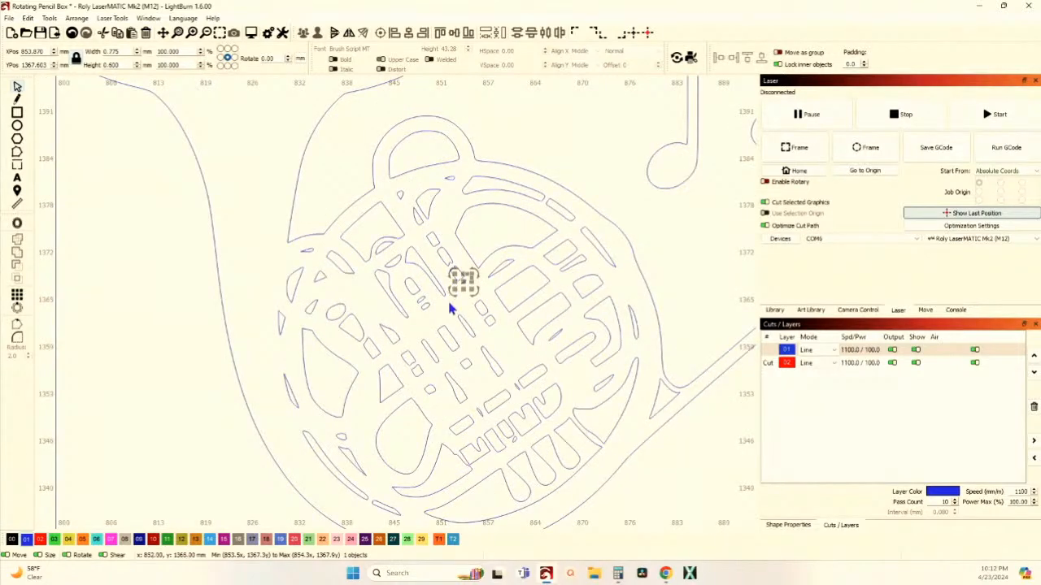
pyautogui.scroll(6, 504, 510)
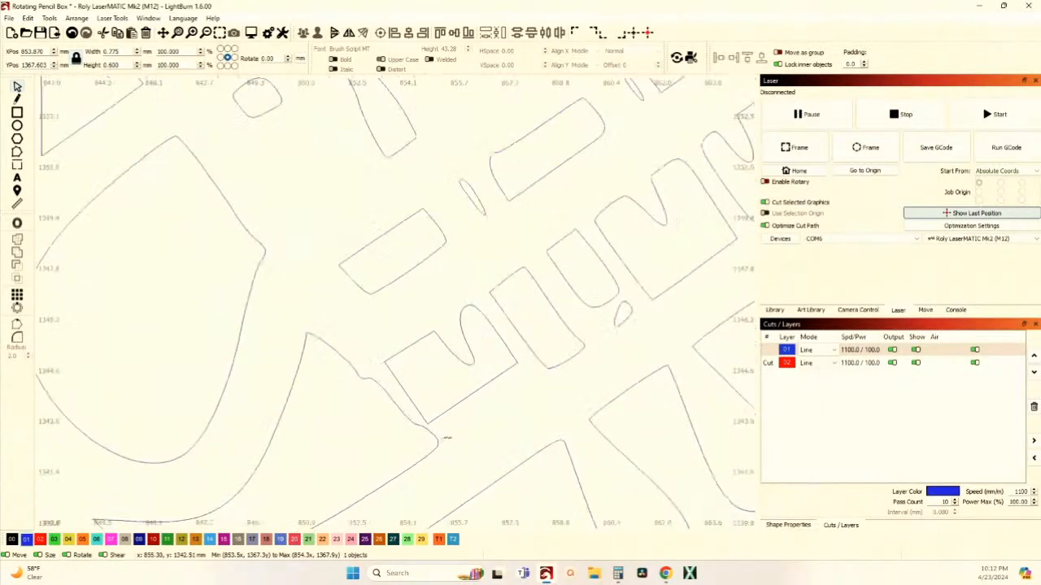
pyautogui.scroll(3, 422, 423)
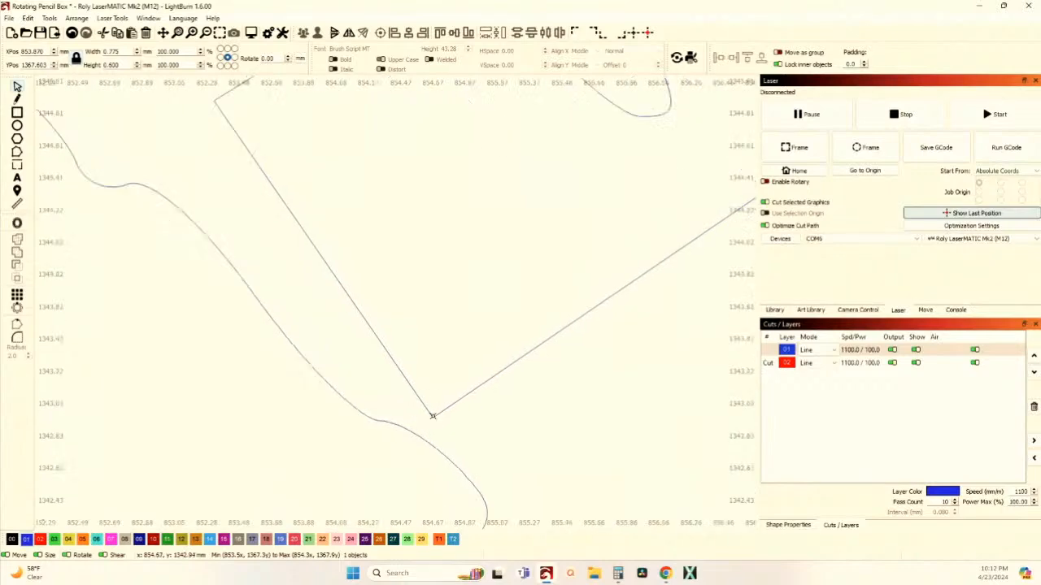
pyautogui.scroll(-3, 432, 419)
pyautogui.scroll(-3, 432, 415)
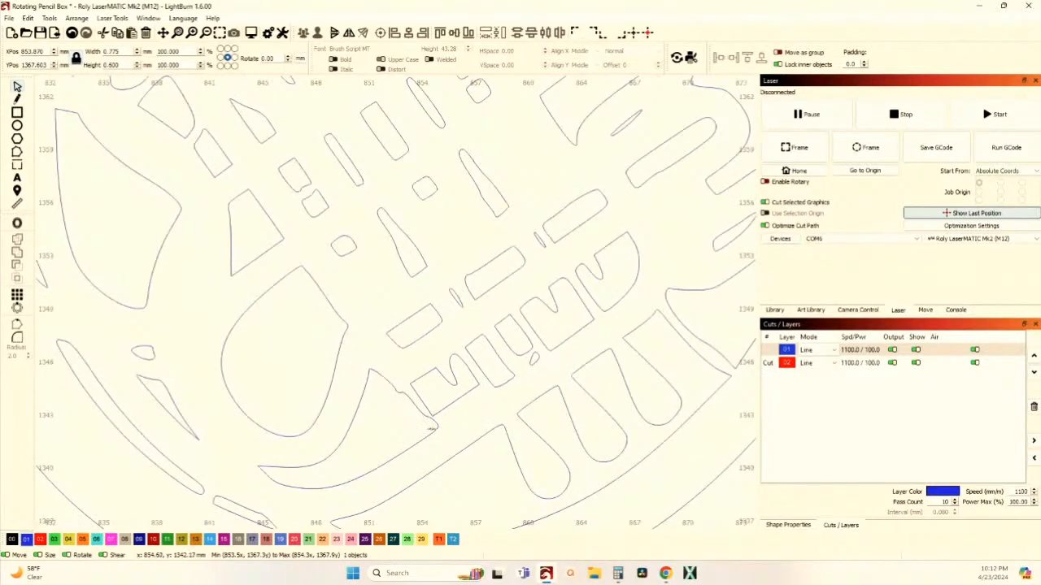
pyautogui.click(430, 417)
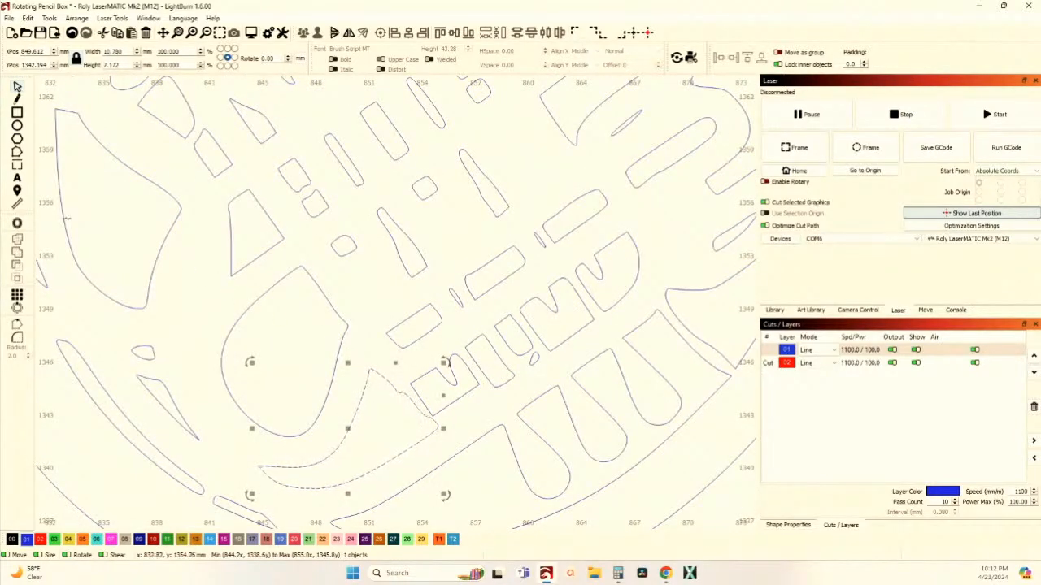
pyautogui.click(17, 152)
pyautogui.scroll(2, 416, 408)
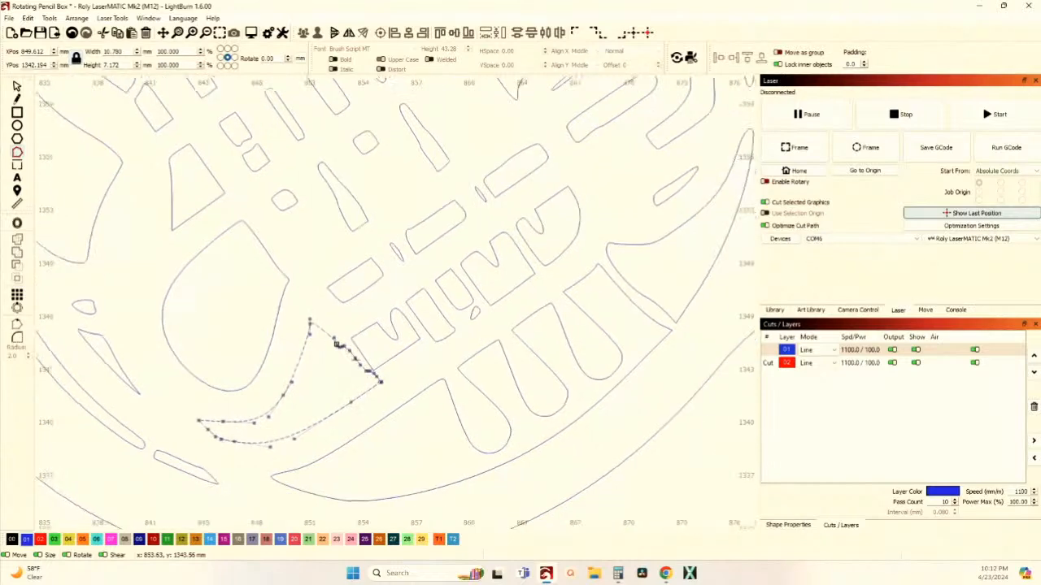
pyautogui.scroll(2, 326, 360)
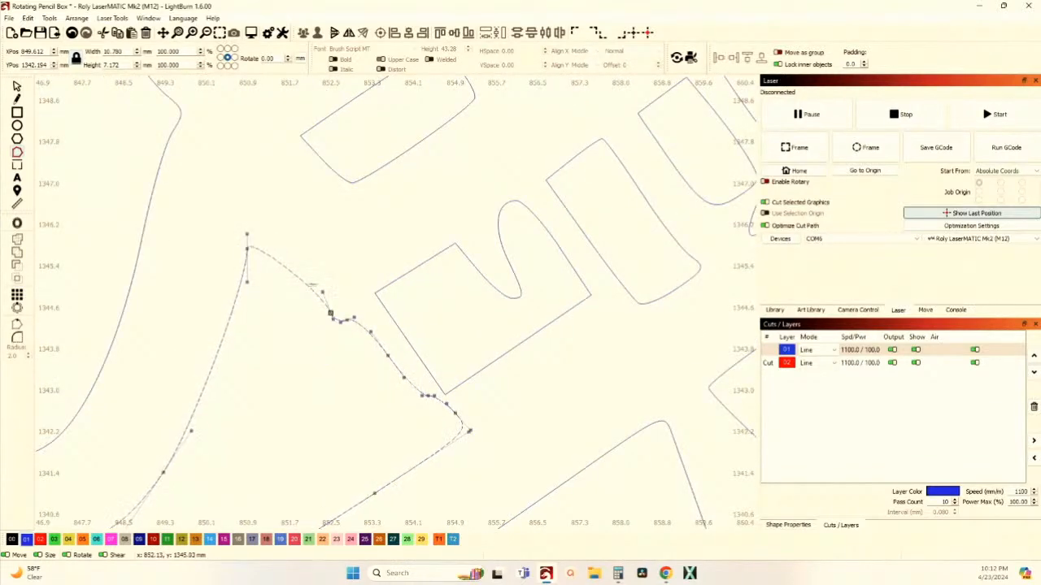
pyautogui.moveTo(312, 278); pyautogui.dragTo(451, 408)
pyautogui.press('Delete')
# Add nodes on the crescent cut-out's lower edge, then remove the rounded tip and pull the corner inward, making the shape about 10.2 mm wide
pyautogui.scroll(3, 460, 433)
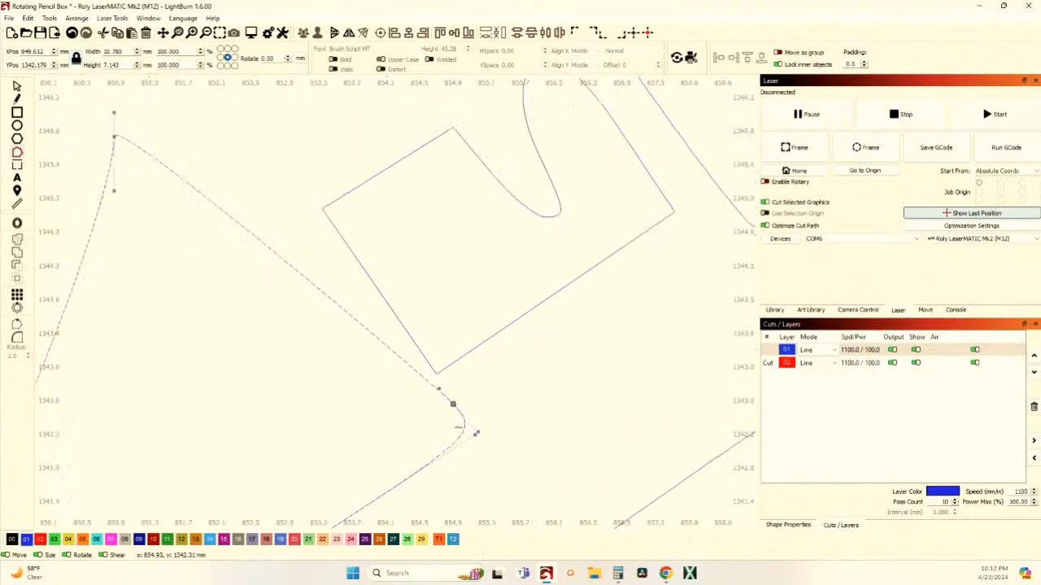
pyautogui.scroll(-3, 452, 401)
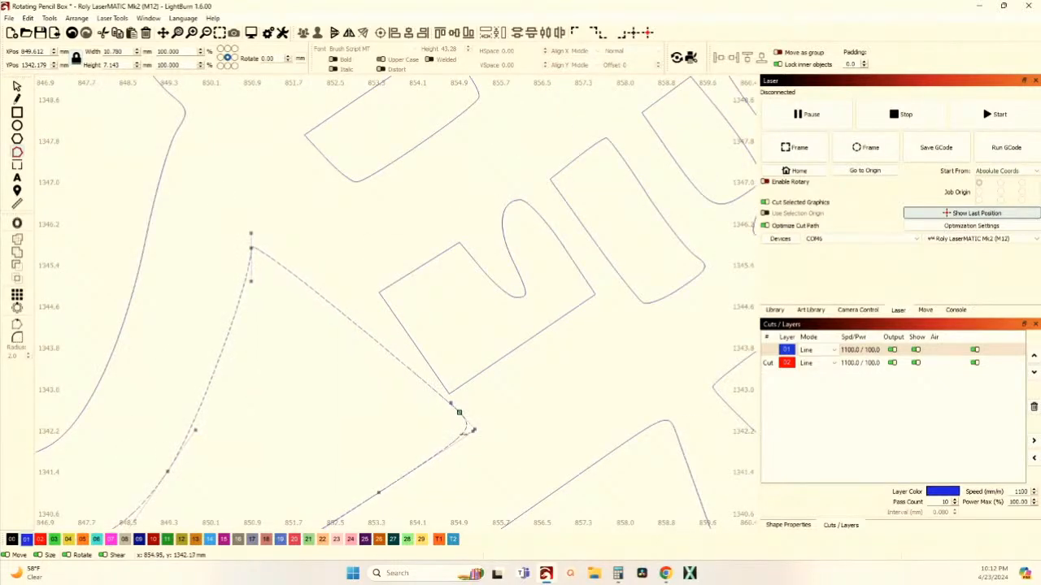
pyautogui.scroll(2, 470, 429)
pyautogui.scroll(1, 457, 458)
pyautogui.moveTo(457, 441); pyautogui.dragTo(462, 382)
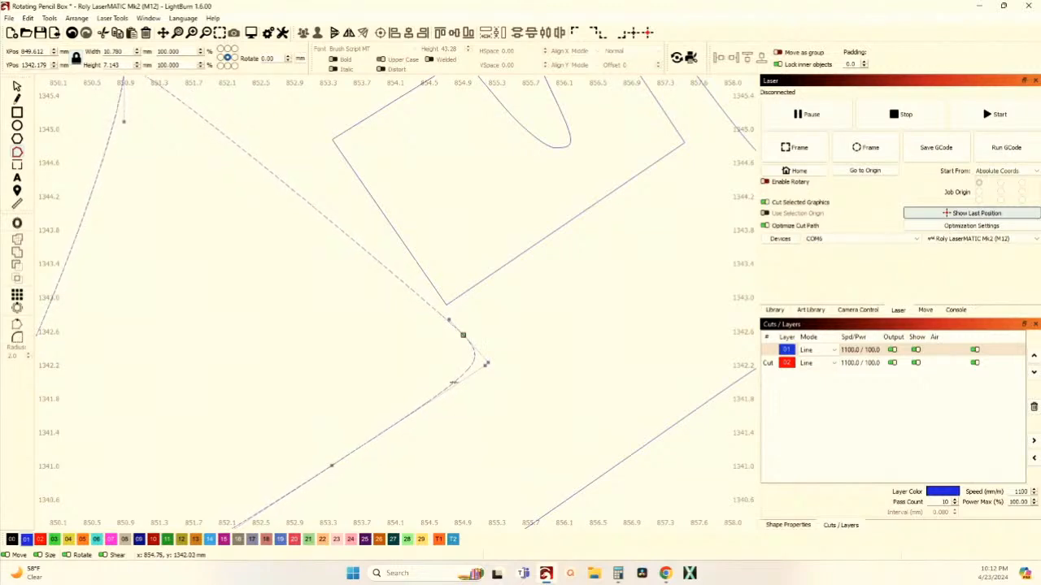
pyautogui.scroll(-1, 453, 382)
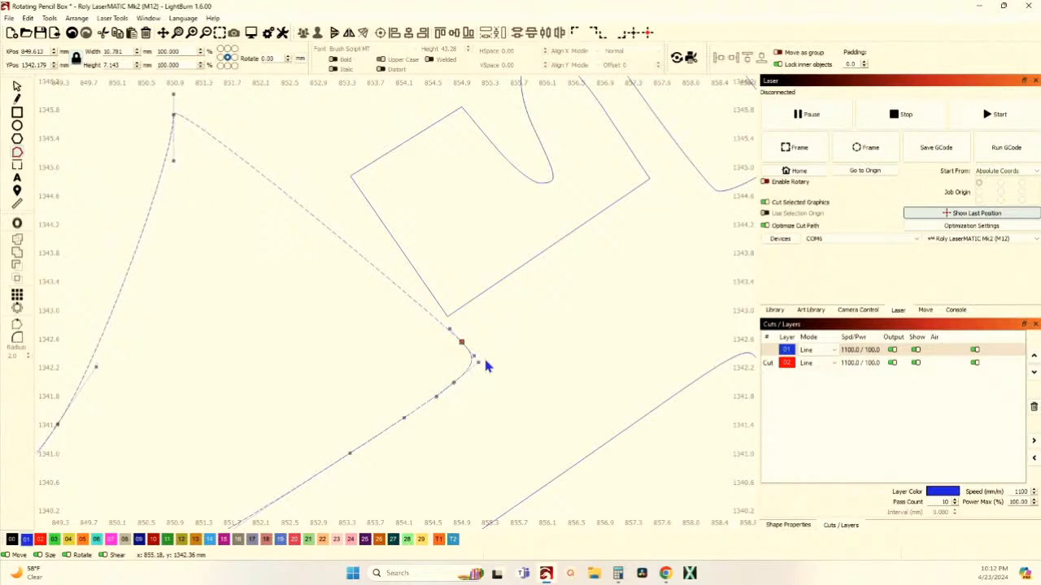
pyautogui.scroll(-6, 485, 365)
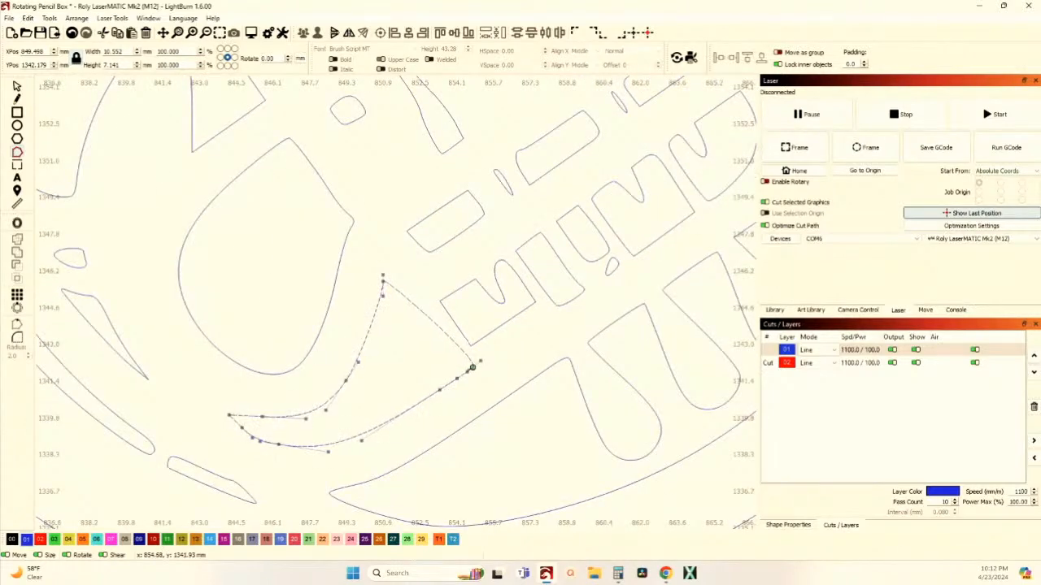
pyautogui.scroll(6, 471, 369)
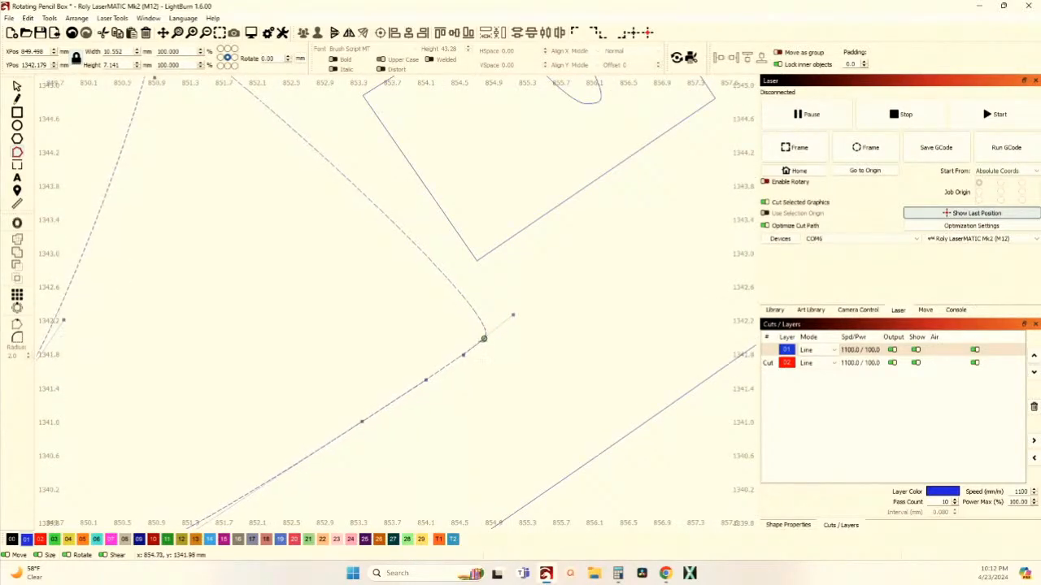
pyautogui.moveTo(484, 338); pyautogui.dragTo(451, 365)
pyautogui.scroll(-6, 378, 317)
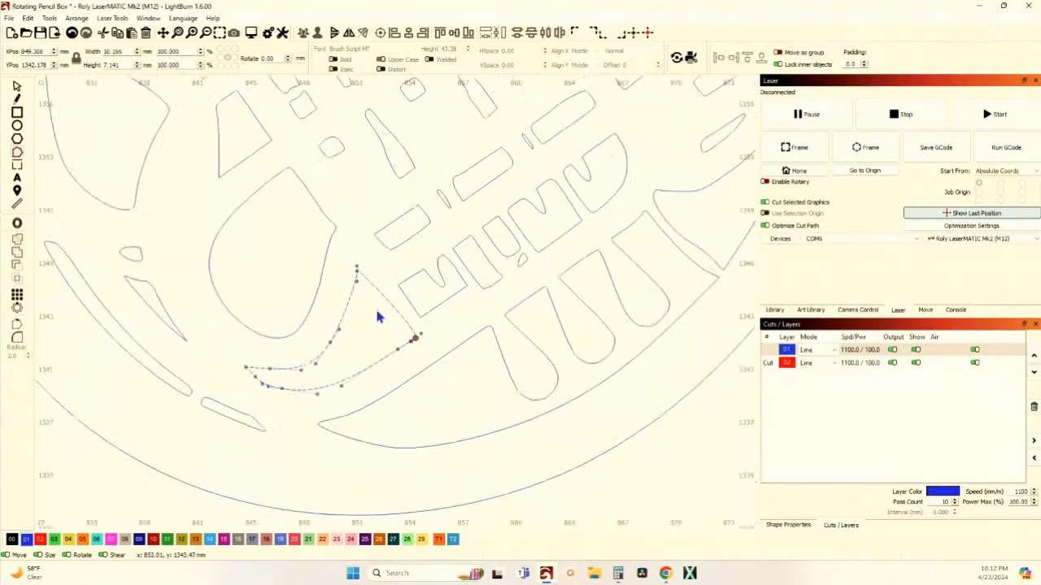
# Curve the crescent cut-out's upper point and shift its right corner inward to about 9.9 mm overall width, then finish node editing
pyautogui.scroll(5, 359, 264)
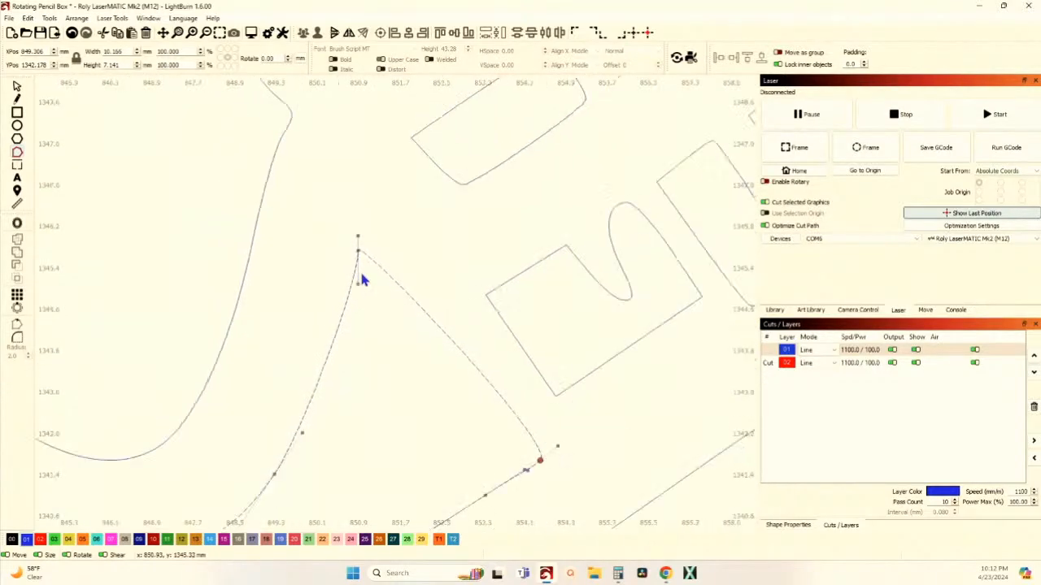
pyautogui.moveTo(358, 243); pyautogui.dragTo(389, 242)
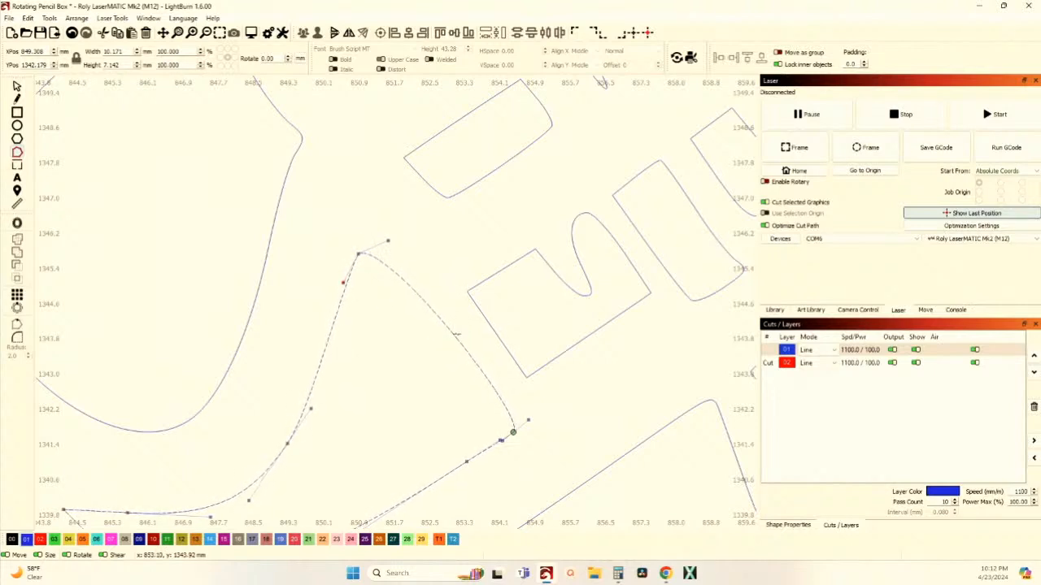
pyautogui.moveTo(530, 419); pyautogui.dragTo(501, 429)
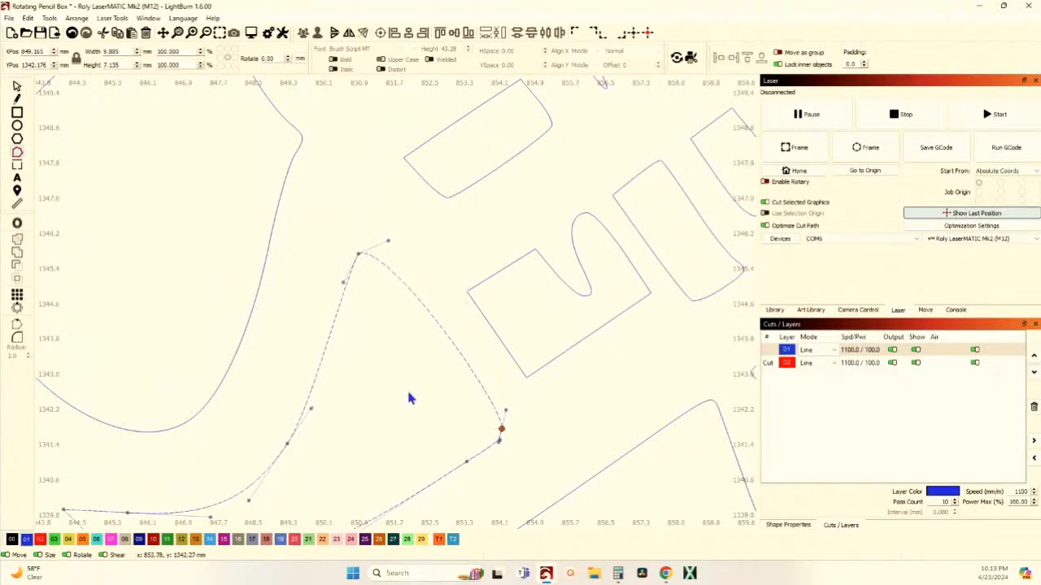
pyautogui.click(17, 88)
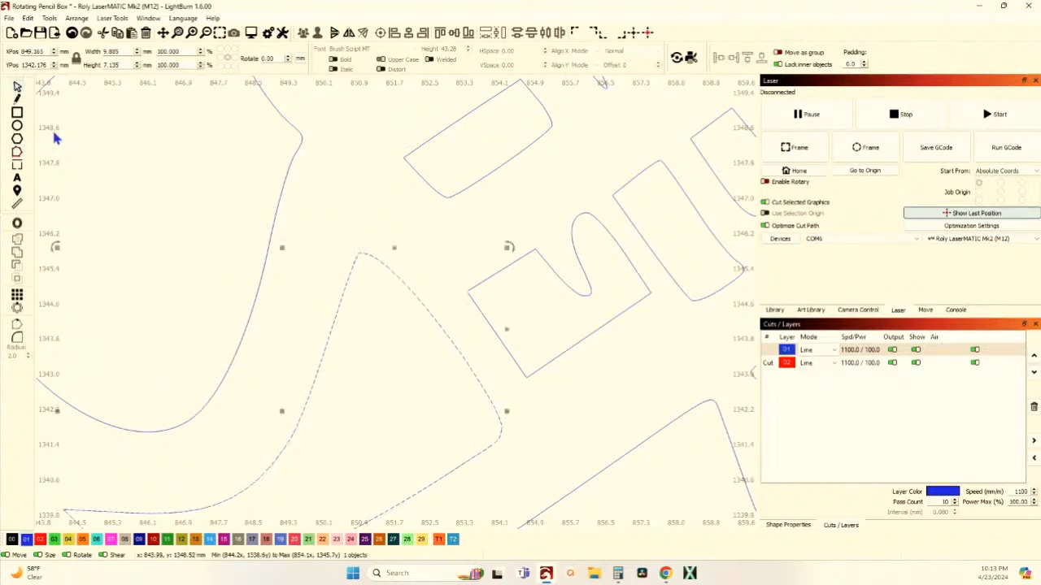
pyautogui.click(56, 138)
pyautogui.scroll(-5, 61, 160)
pyautogui.moveTo(60, 160); pyautogui.dragTo(170, 258)
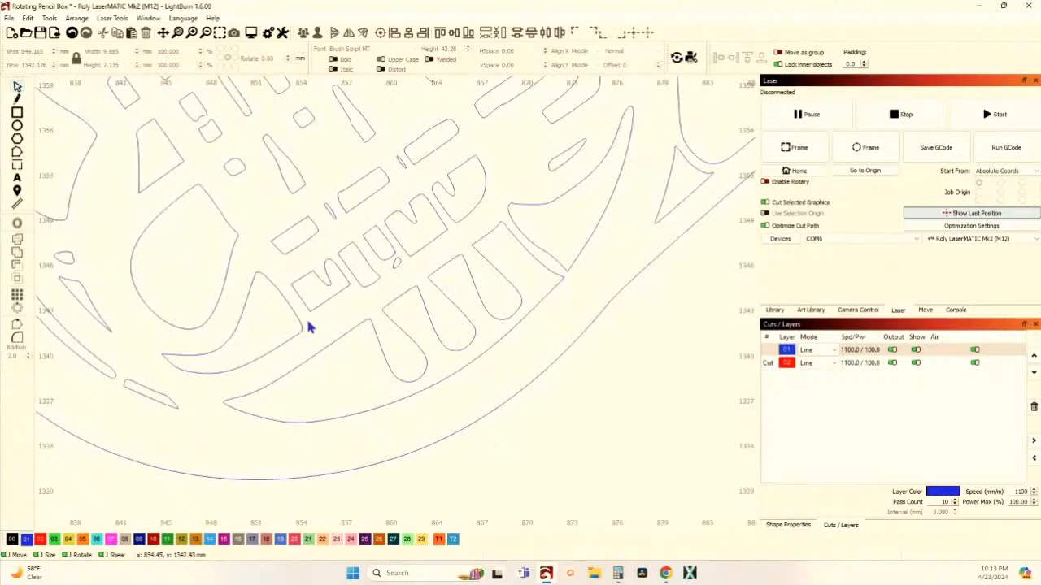
# Select all shapes smaller than the tiny cut-out near the horn's centre, then check the tile and clear the selection
pyautogui.scroll(-3, 341, 279)
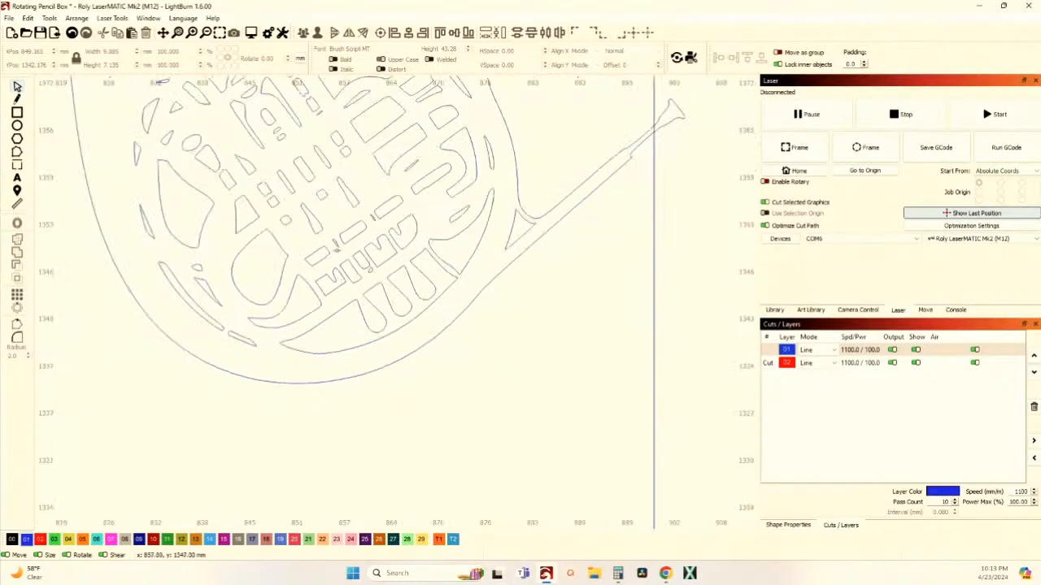
pyautogui.scroll(3, 341, 279)
pyautogui.scroll(-5, 345, 244)
pyautogui.scroll(3, 348, 242)
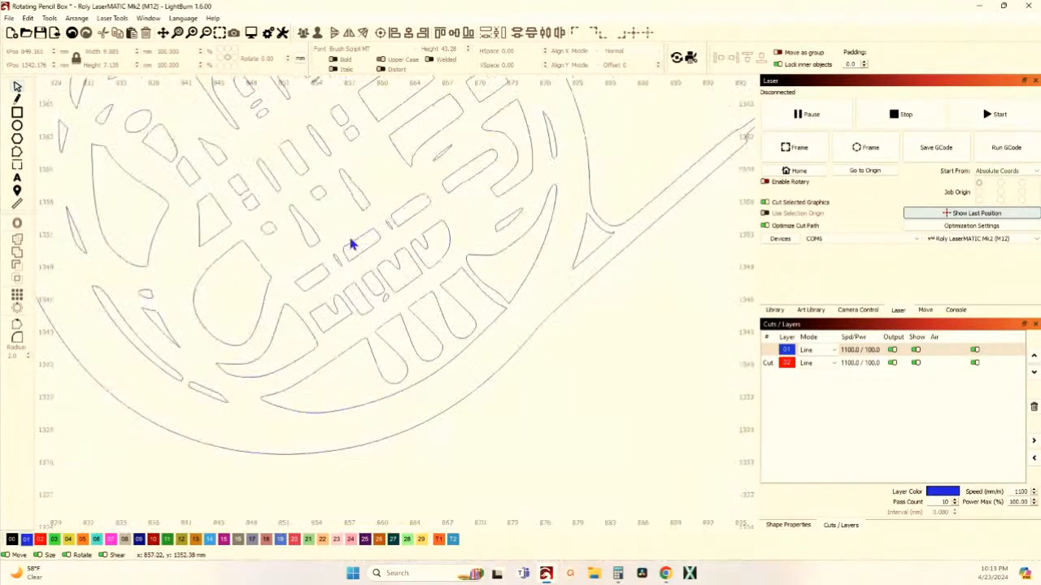
pyautogui.scroll(-2, 342, 256)
pyautogui.click(341, 253)
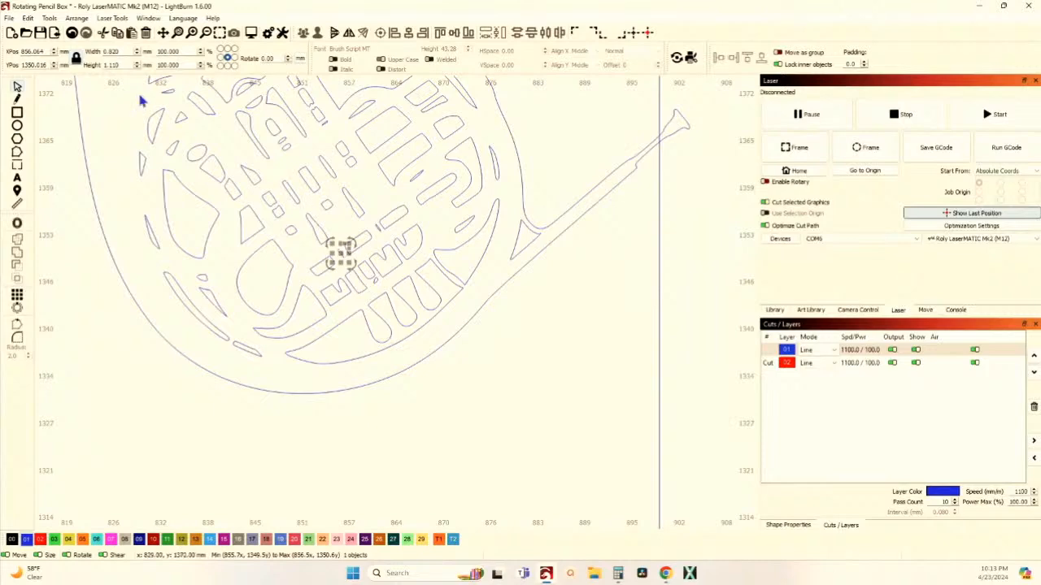
pyautogui.click(48, 18)
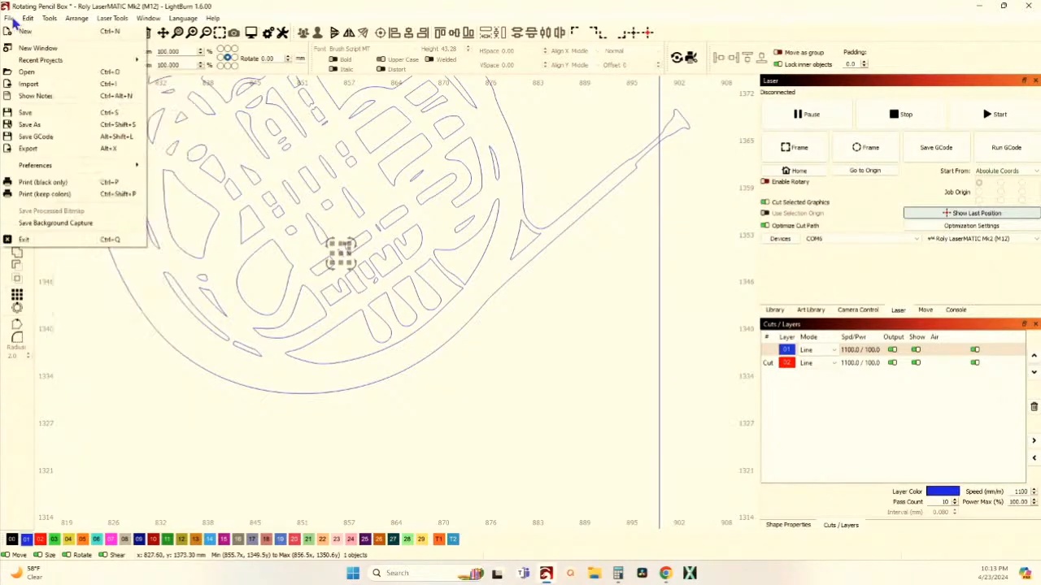
pyautogui.moveTo(23, 22)
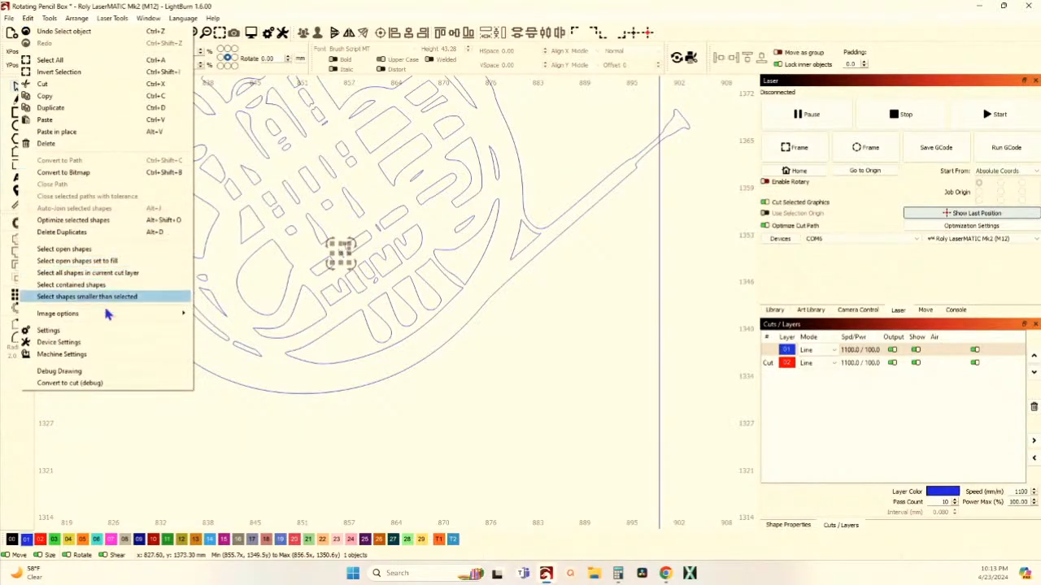
pyautogui.click(125, 298)
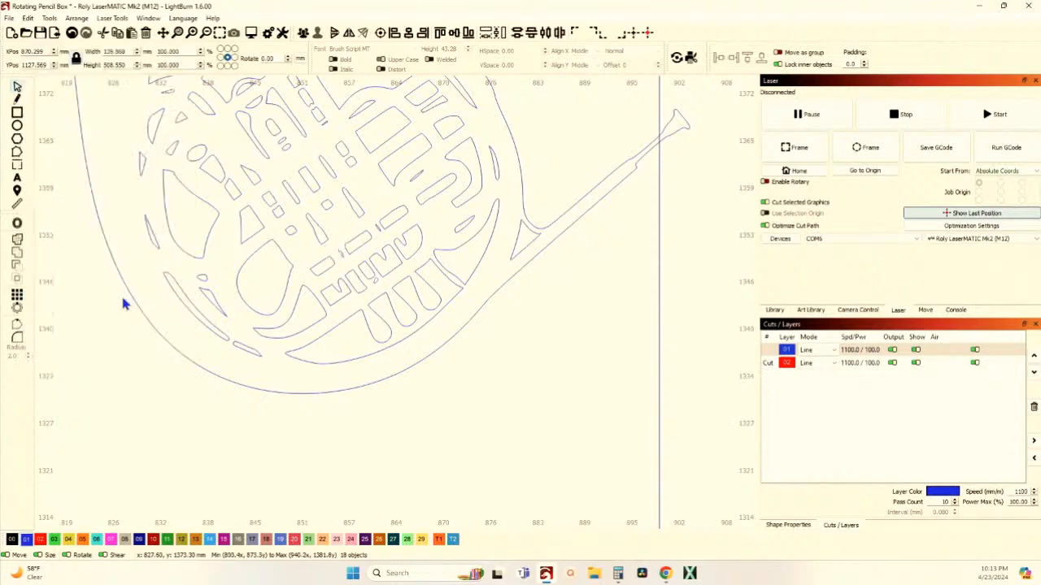
pyautogui.scroll(-5, 326, 453)
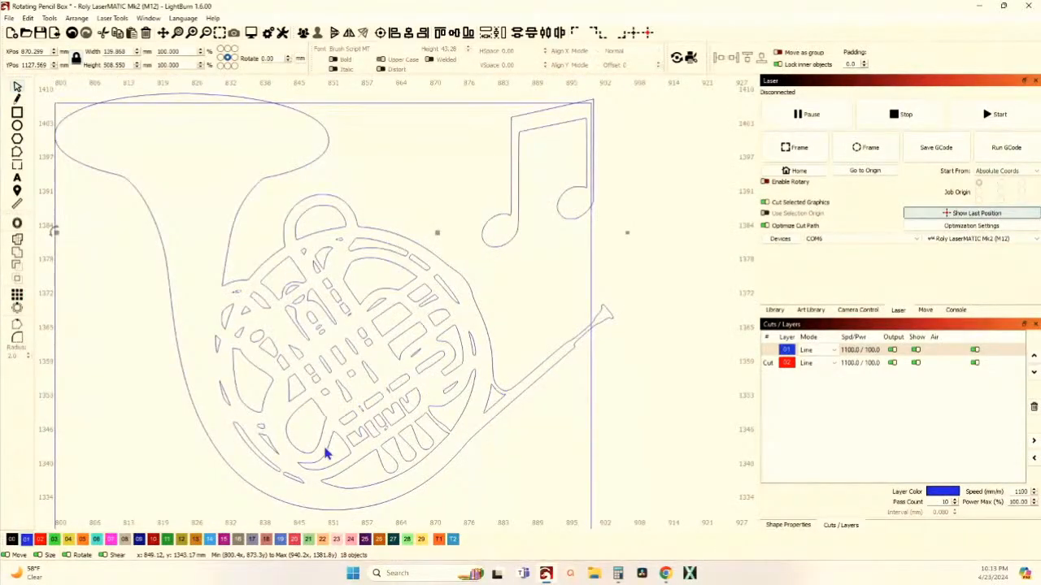
pyautogui.click(325, 448)
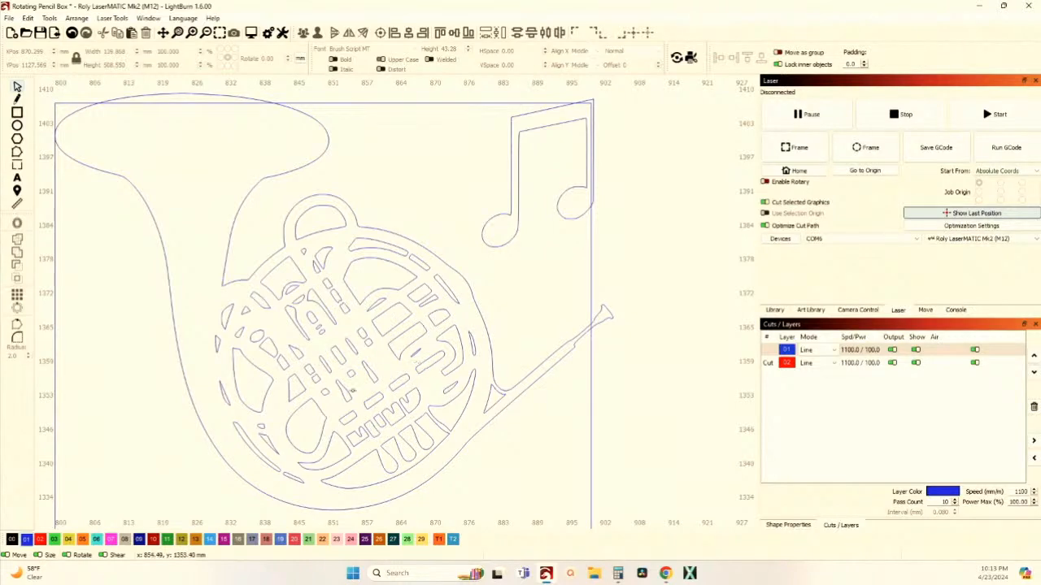
# Select the horn outline with all its cut-outs, leaving out the beamed notes, and group the shapes
pyautogui.scroll(2, 373, 406)
pyautogui.scroll(-2, 374, 406)
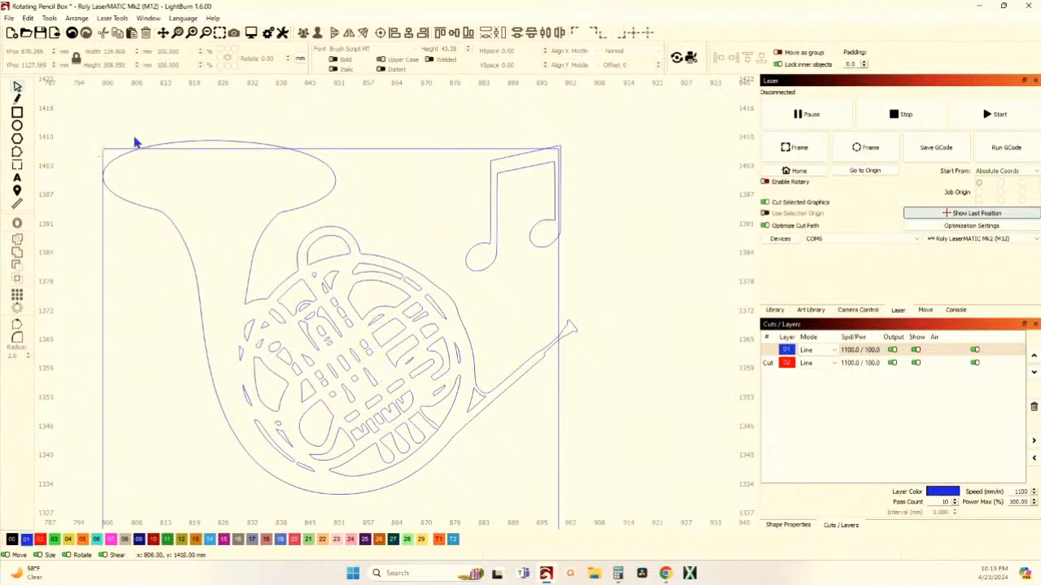
pyautogui.scroll(-2, 136, 143)
pyautogui.moveTo(90, 116); pyautogui.dragTo(444, 366)
pyautogui.keyDown('ctrl'); pyautogui.click(343, 214); pyautogui.keyUp('ctrl')
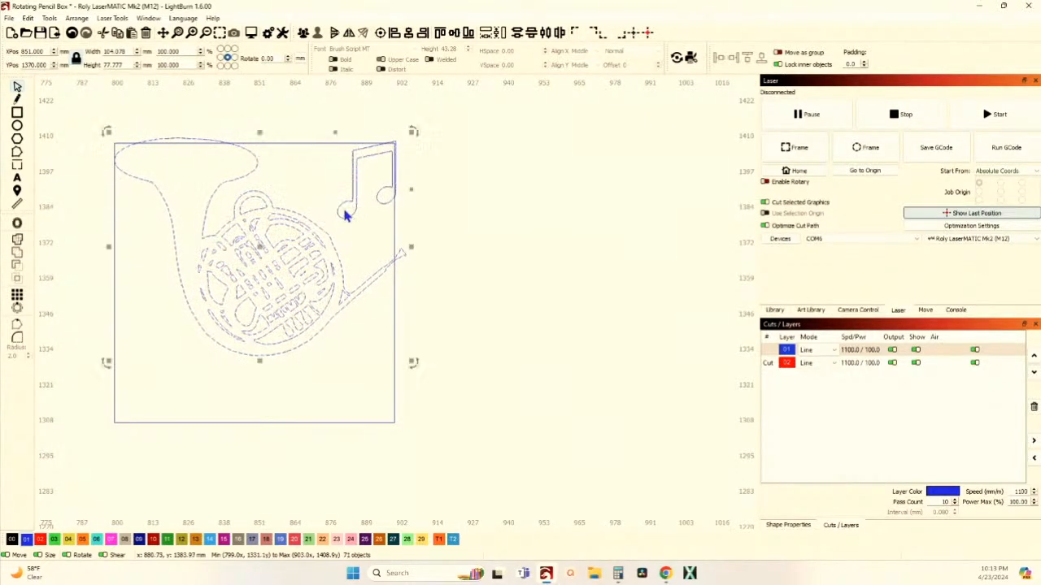
pyautogui.click(303, 32)
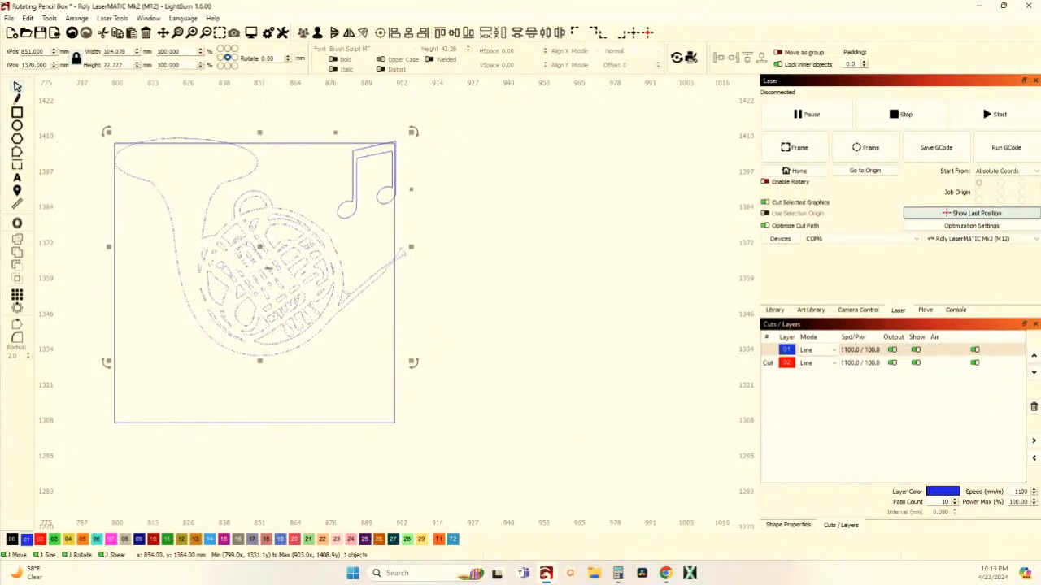
# Align the grouped horn's centre with the square tile's vertical centreline
pyautogui.click(262, 277)
pyautogui.click(255, 333)
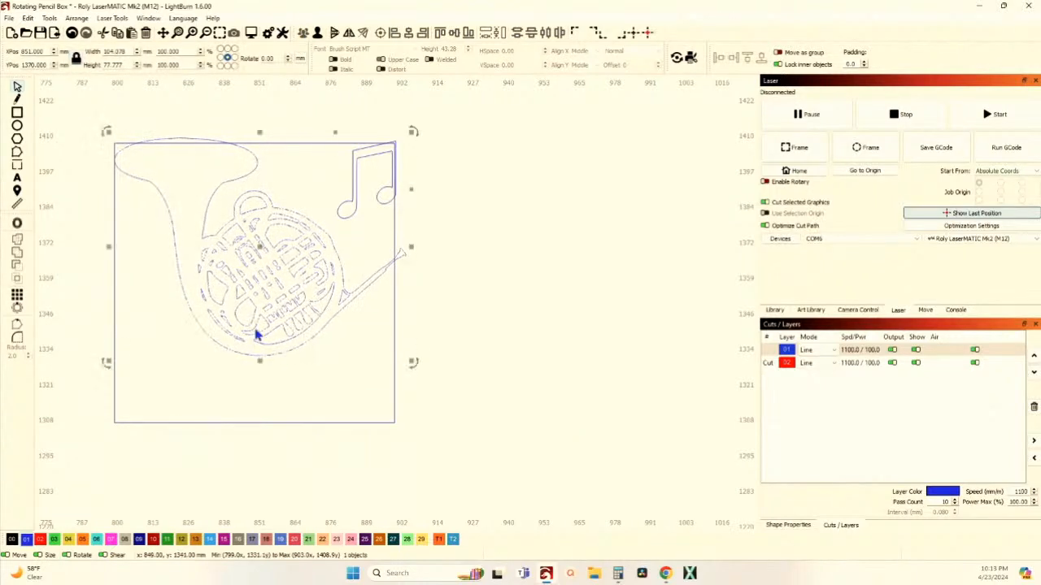
pyautogui.keyDown('shift'); pyautogui.click(280, 144); pyautogui.keyUp('shift')
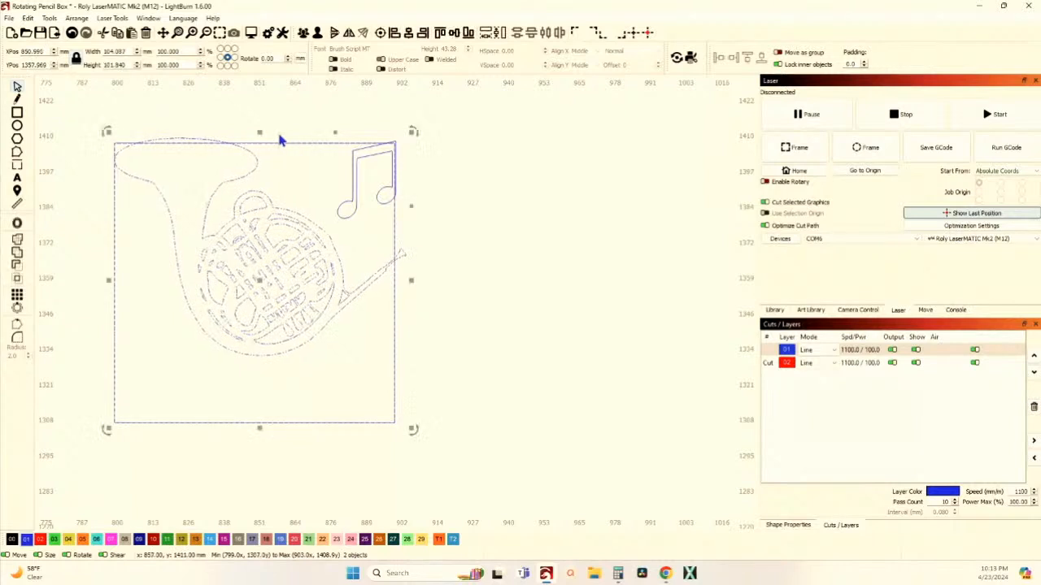
pyautogui.click(415, 36)
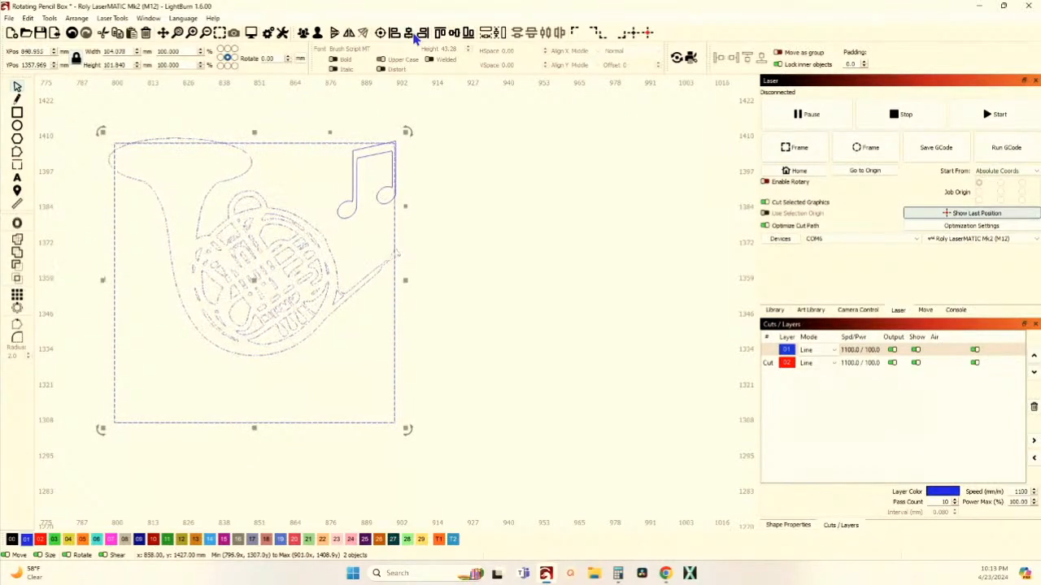
pyautogui.click(283, 91)
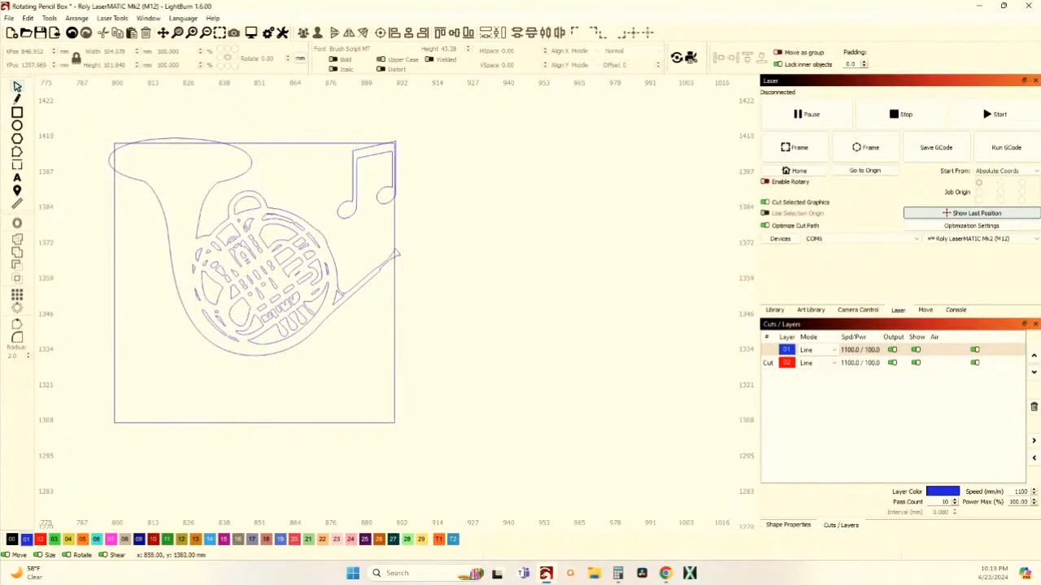
# Enlarge the horn to about 107 × 79.9 mm and position it so both ends extend past the square's side edges
pyautogui.click(271, 350)
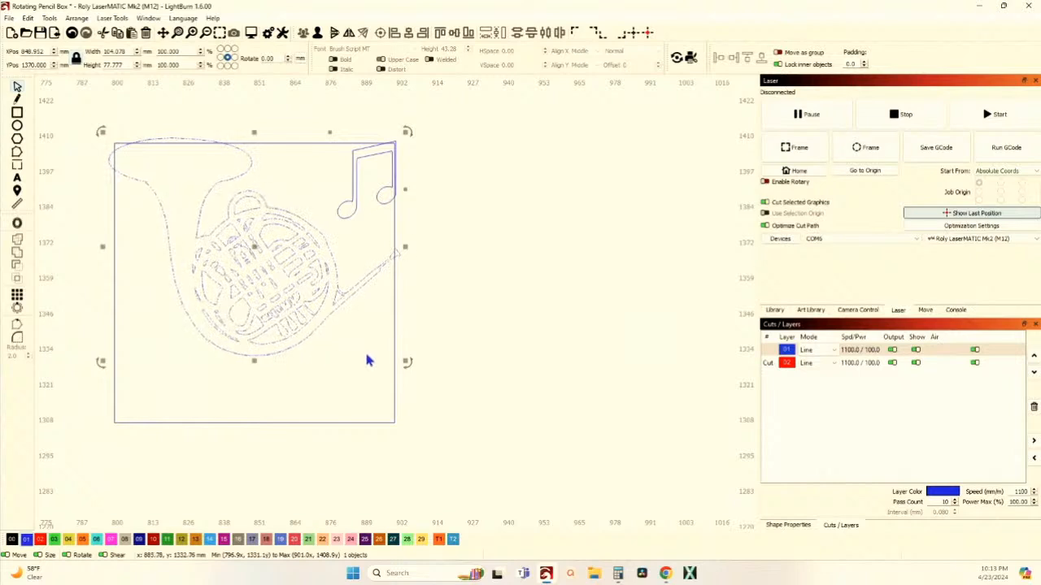
pyautogui.moveTo(403, 360); pyautogui.dragTo(415, 371)
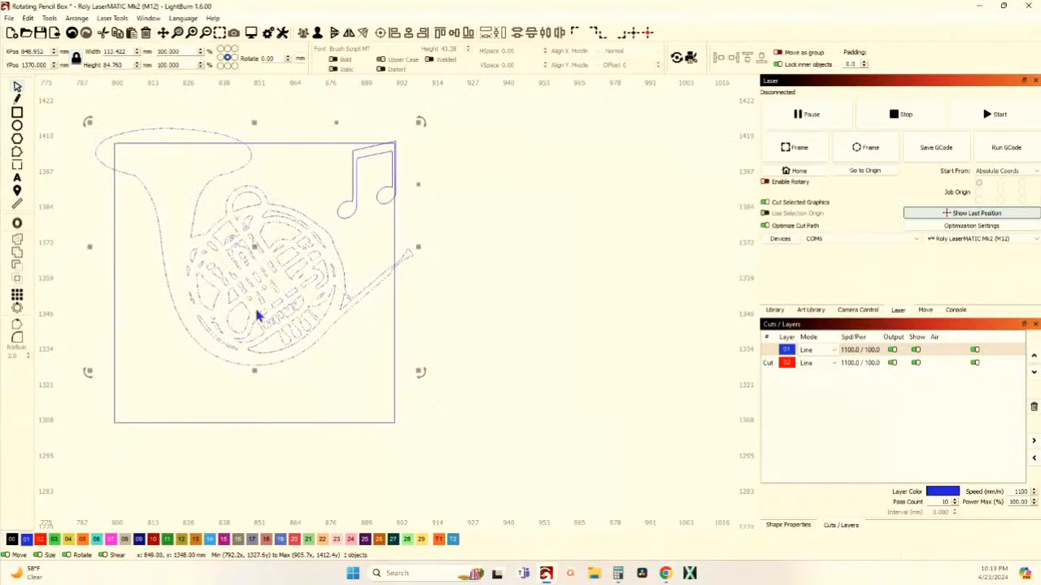
pyautogui.moveTo(256, 247); pyautogui.dragTo(257, 265)
pyautogui.scroll(3, 188, 370)
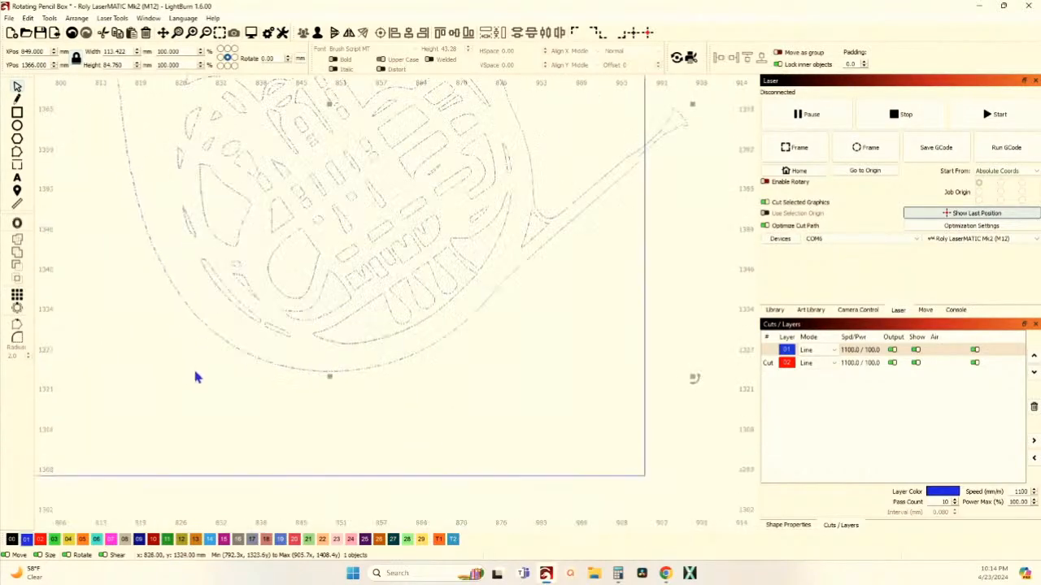
pyautogui.scroll(-2, 160, 376)
pyautogui.scroll(1, 145, 372)
pyautogui.scroll(-2, 145, 373)
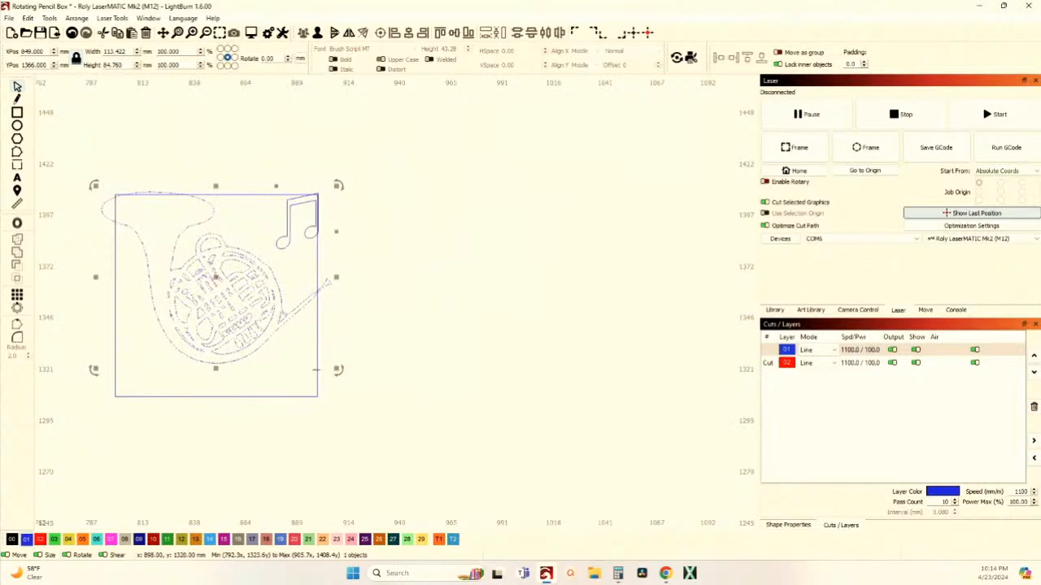
pyautogui.moveTo(333, 367); pyautogui.dragTo(328, 364)
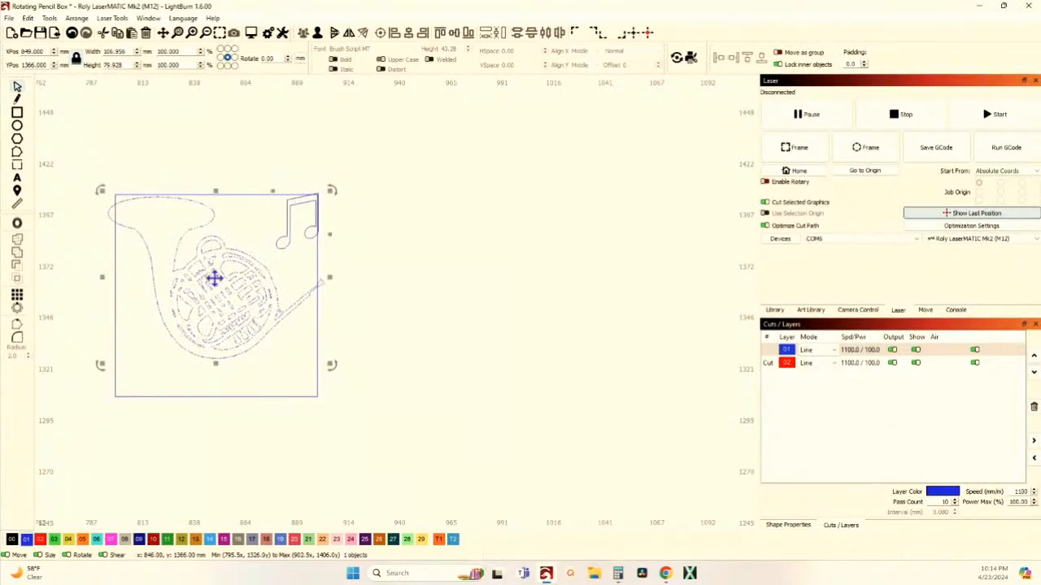
pyautogui.moveTo(215, 283); pyautogui.dragTo(217, 281)
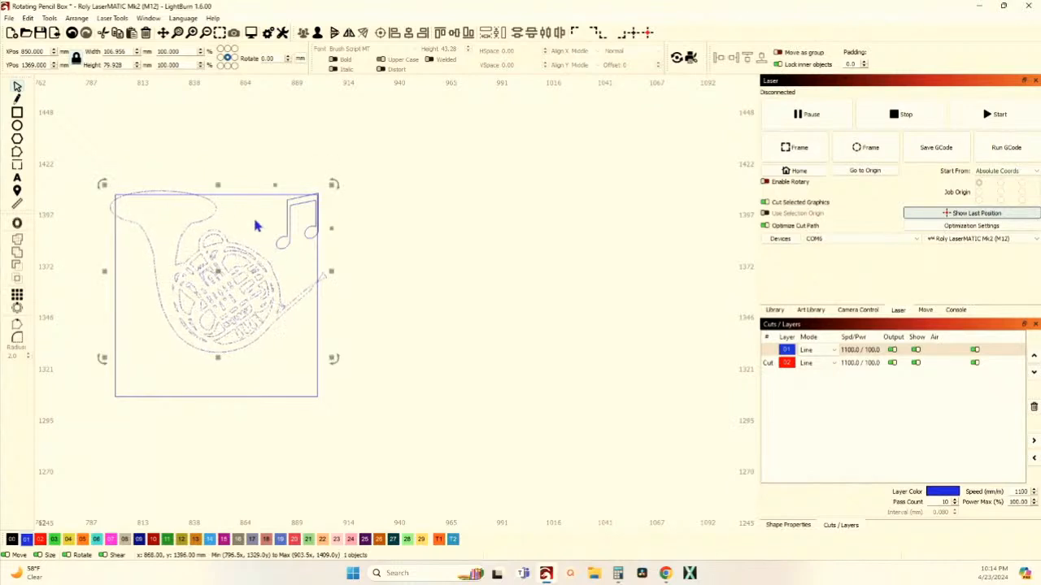
# Subtract the grouped horn from the square tile
pyautogui.moveTo(254, 215); pyautogui.dragTo(236, 196)
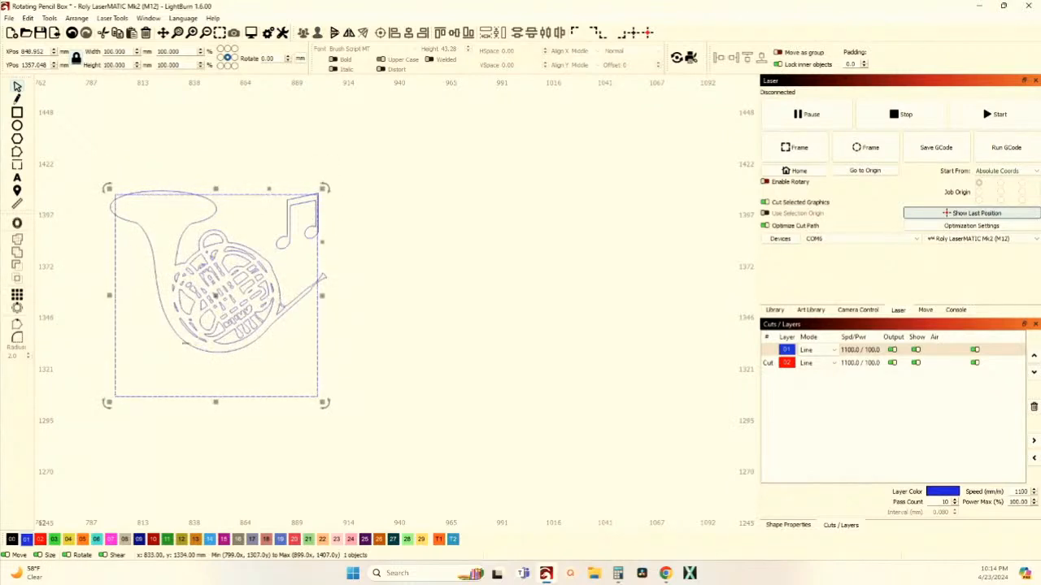
pyautogui.keyDown('shift'); pyautogui.click(186, 347); pyautogui.keyUp('shift')
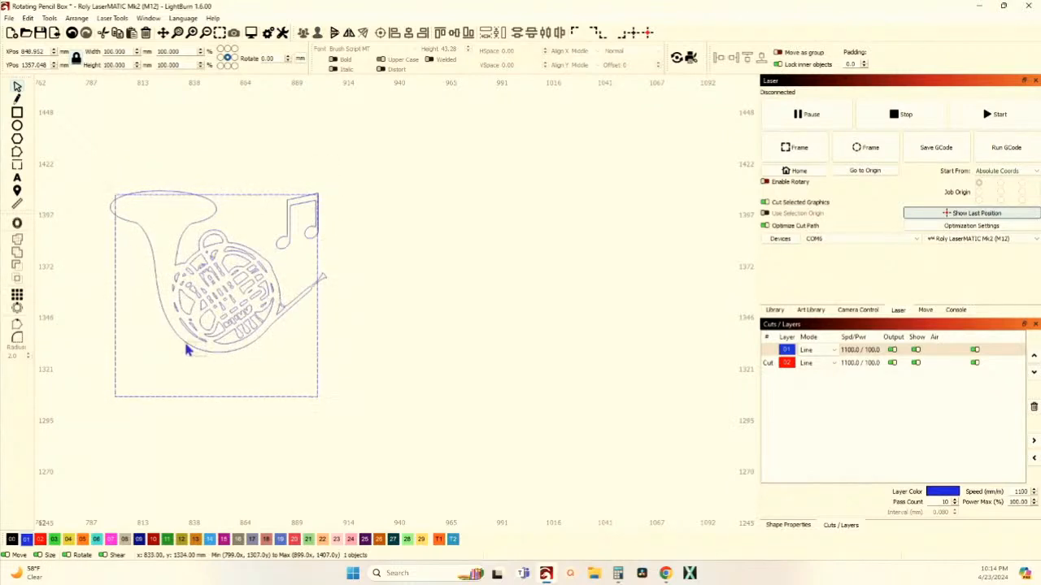
pyautogui.click(18, 279)
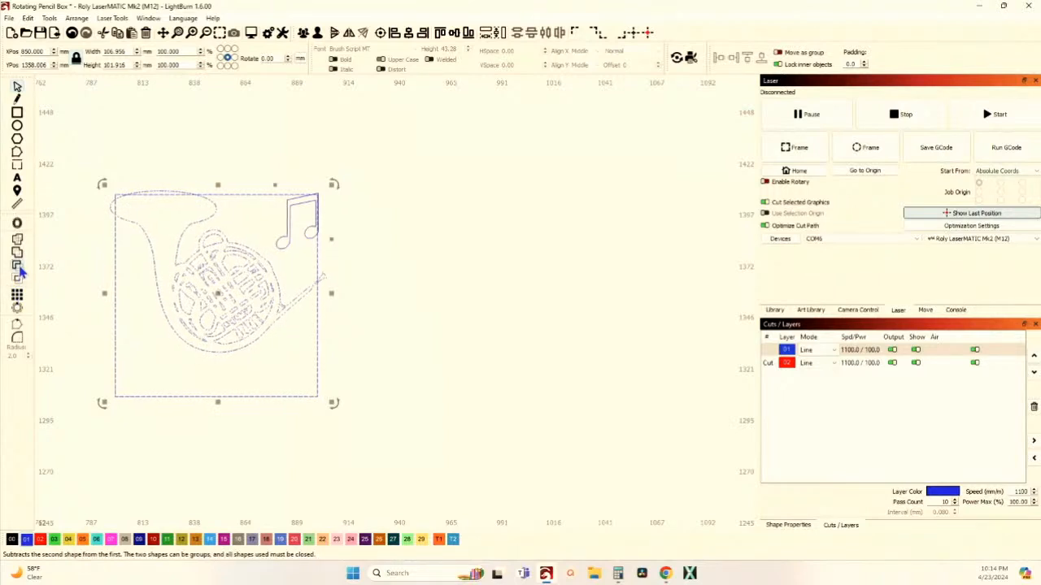
# Subtract the beamed music notes from the upper right corner of the horn tile
pyautogui.scroll(3, 305, 252)
pyautogui.click(271, 258)
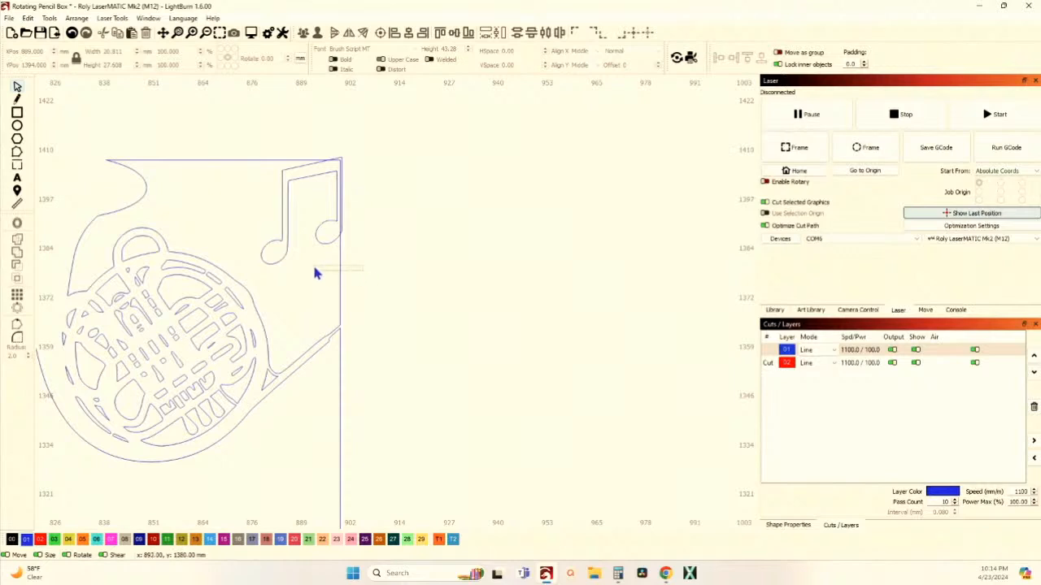
pyautogui.moveTo(315, 268); pyautogui.dragTo(314, 270)
pyautogui.keyDown('shift'); pyautogui.click(272, 262); pyautogui.keyUp('shift')
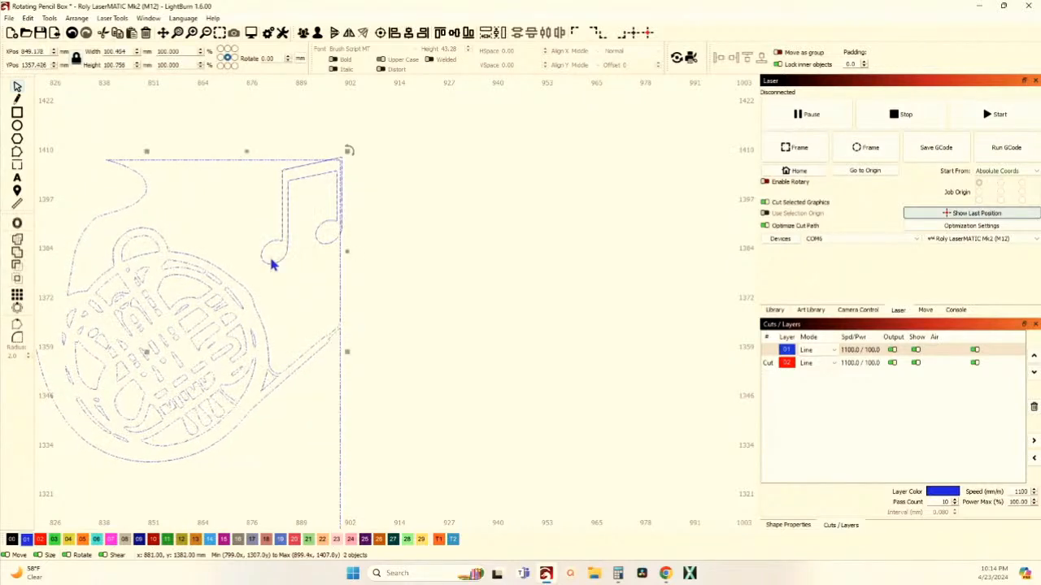
pyautogui.click(18, 266)
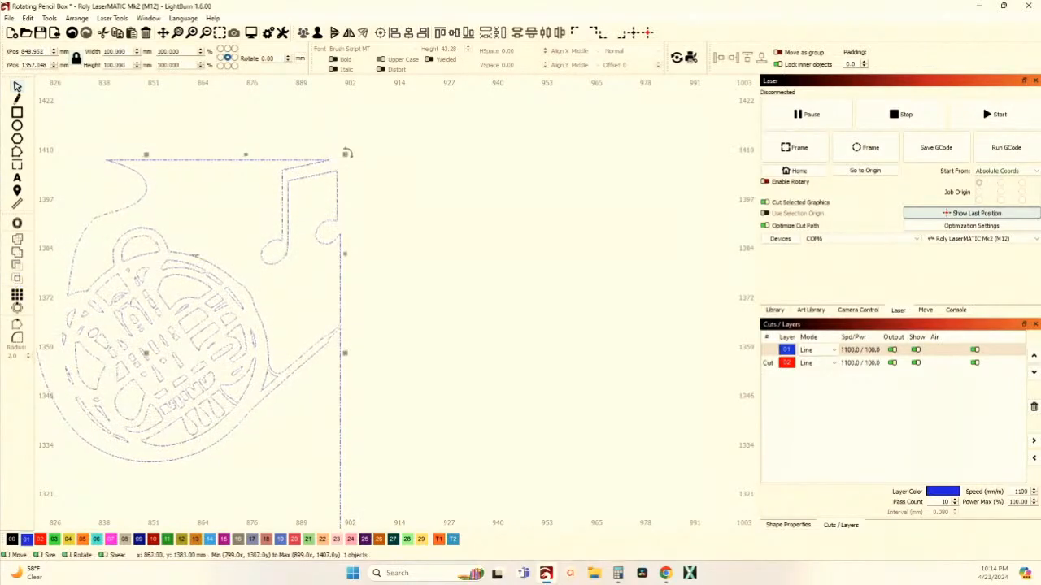
pyautogui.click(216, 213)
# Bring the loose eighth note from the spare music symbols into the lower left of the horn tile
pyautogui.scroll(-3, 213, 220)
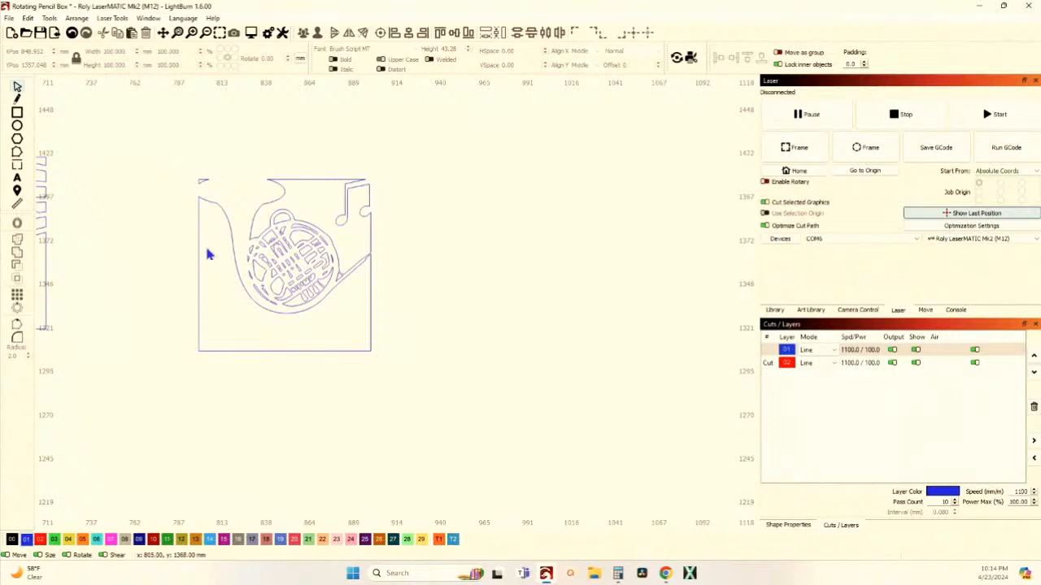
pyautogui.scroll(-5, 207, 250)
pyautogui.moveTo(171, 321); pyautogui.dragTo(302, 310)
pyautogui.scroll(-3, 134, 299)
pyautogui.moveTo(159, 330); pyautogui.dragTo(264, 295)
pyautogui.moveTo(125, 333); pyautogui.dragTo(221, 314)
pyautogui.moveTo(92, 287); pyautogui.dragTo(167, 281)
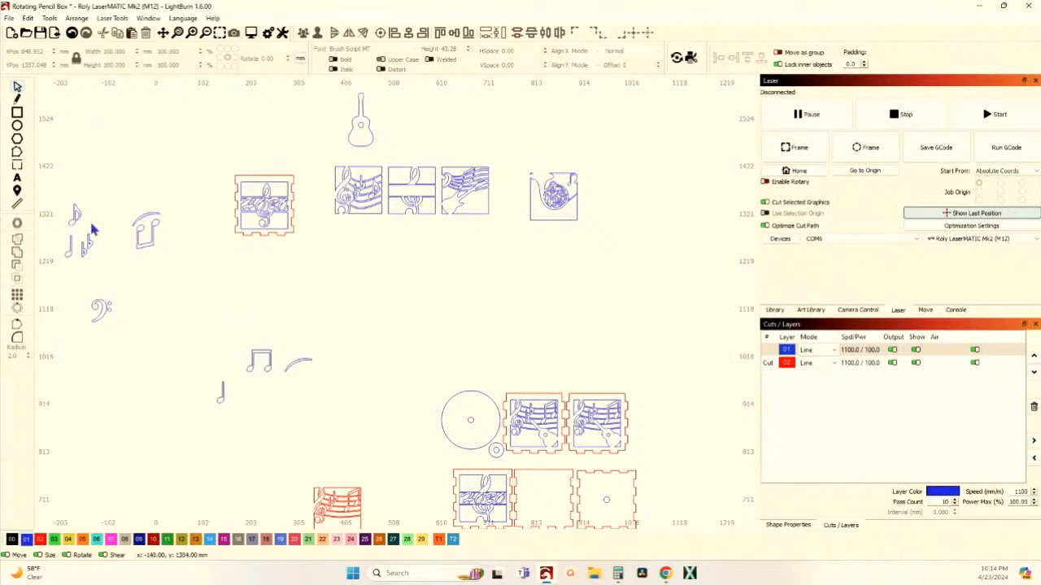
pyautogui.moveTo(74, 218); pyautogui.dragTo(538, 213)
# Scale the eighth note to about 22.5 × 39.7 mm and place it between the tile's left edge and the horn's outline
pyautogui.scroll(6, 538, 213)
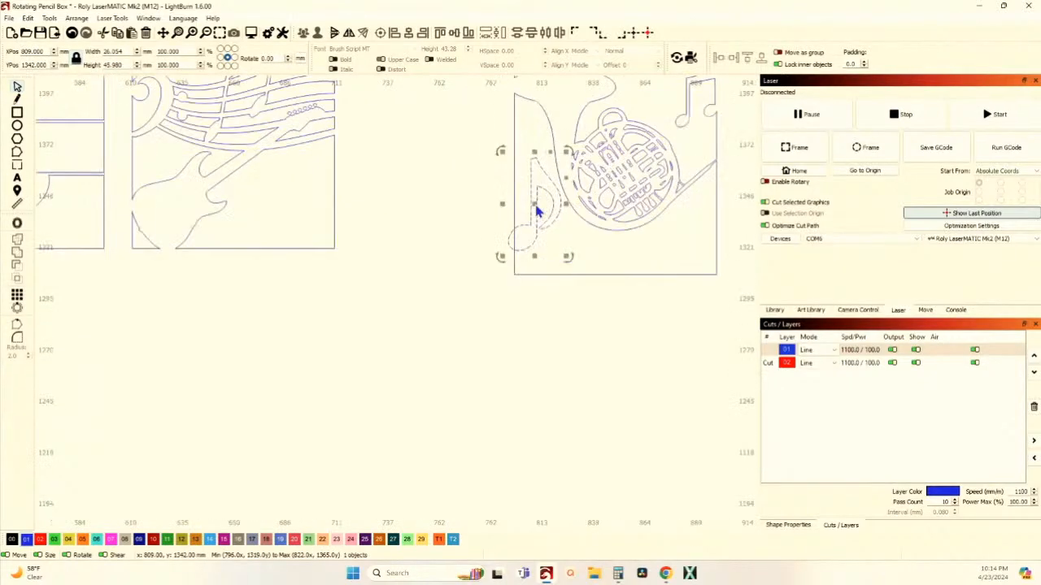
pyautogui.moveTo(453, 262); pyautogui.dragTo(410, 271)
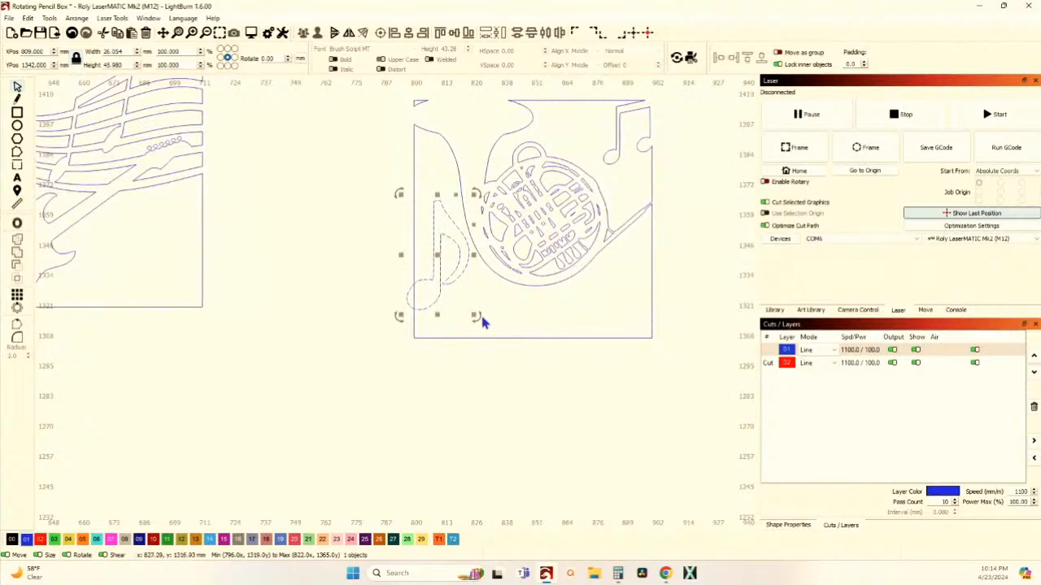
pyautogui.moveTo(482, 323); pyautogui.dragTo(453, 299)
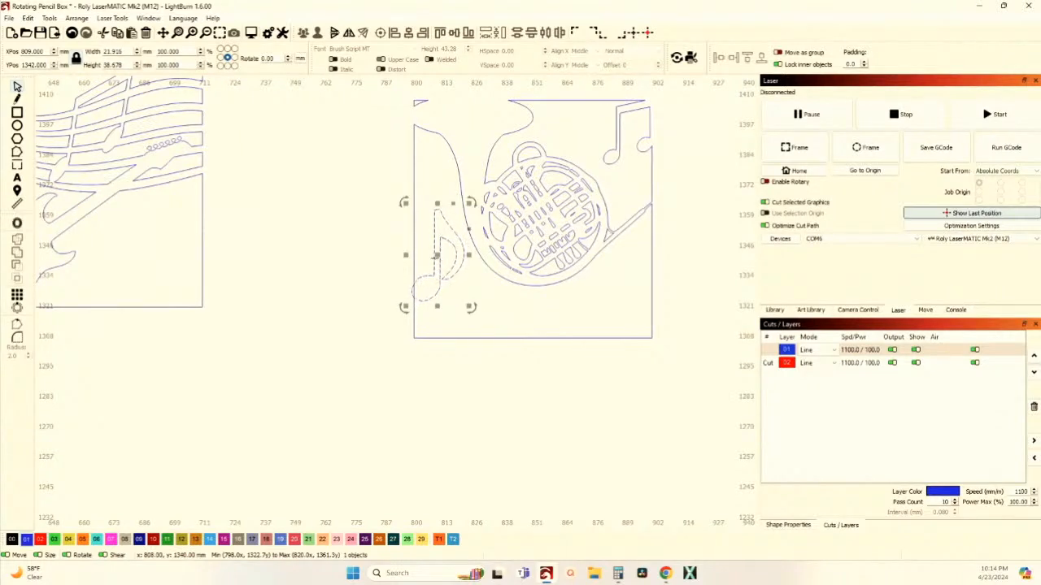
pyautogui.moveTo(437, 256); pyautogui.dragTo(442, 237)
pyautogui.scroll(4, 441, 237)
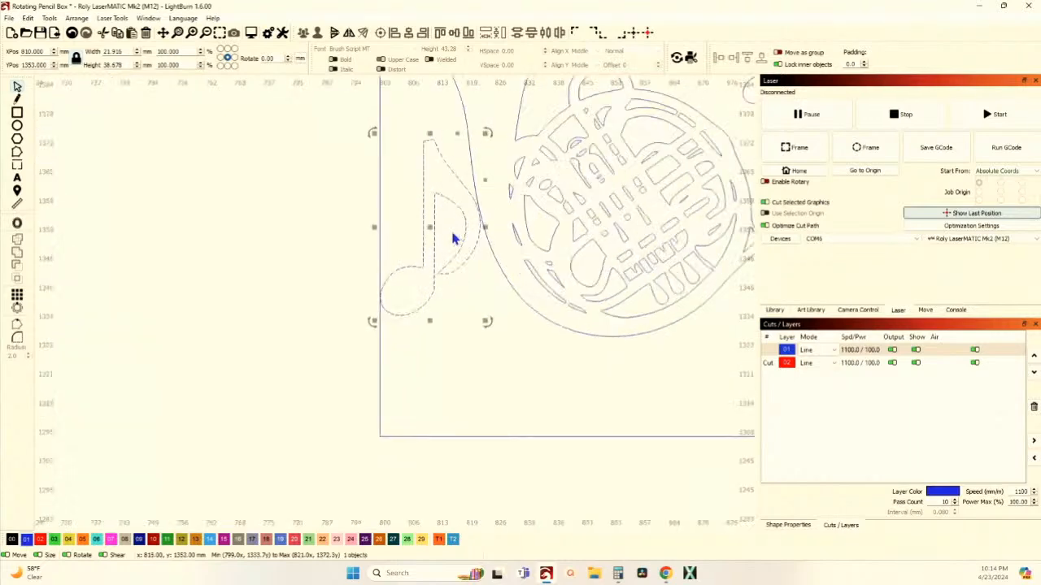
pyautogui.moveTo(487, 336); pyautogui.dragTo(490, 340)
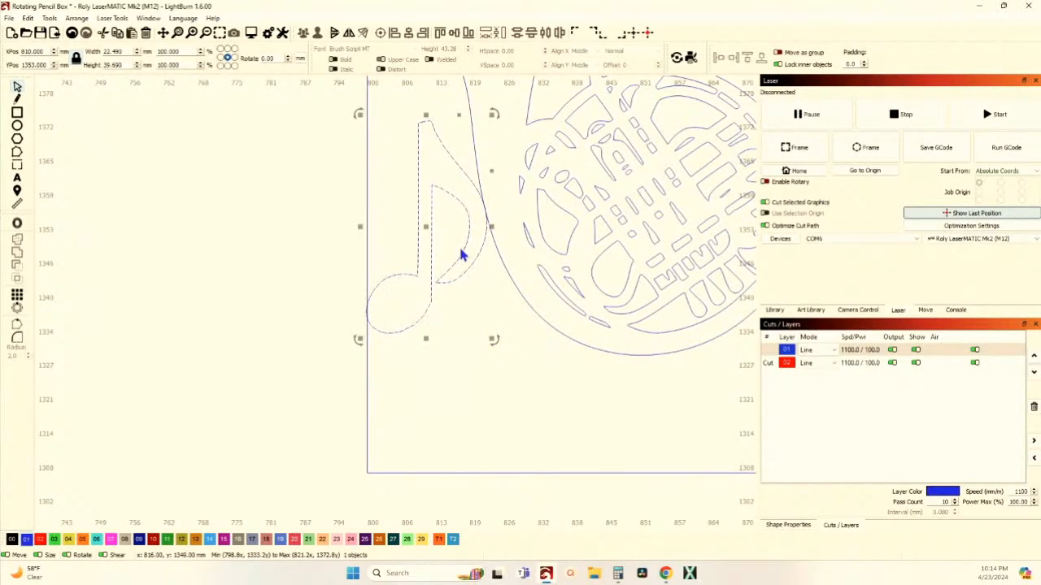
# Subtract the eighth note beside the horn from the square tile
pyautogui.scroll(-3, 459, 244)
pyautogui.keyDown('shift'); pyautogui.click(452, 360); pyautogui.keyUp('shift')
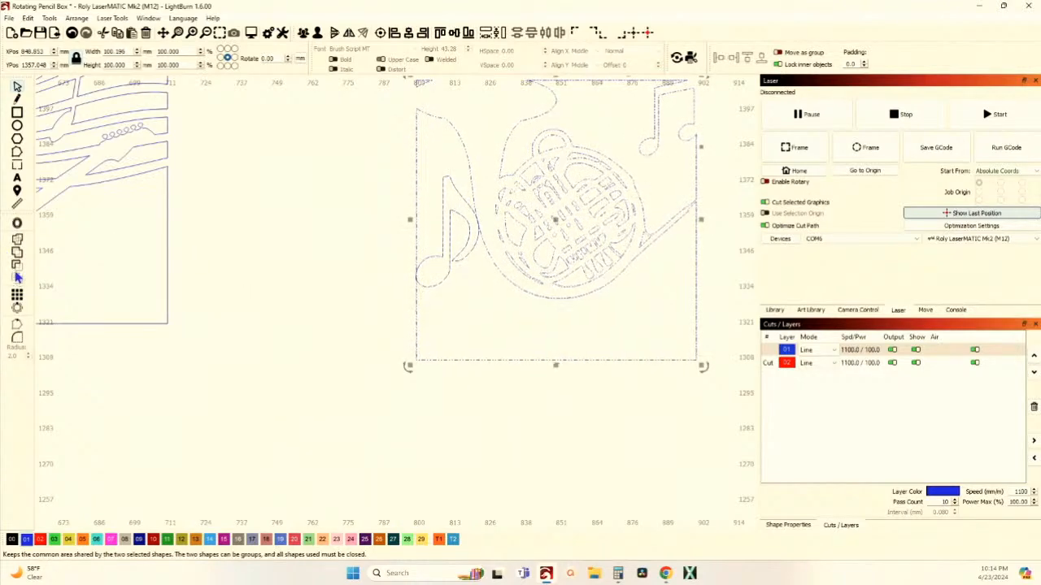
pyautogui.click(376, 308)
pyautogui.scroll(4, 483, 272)
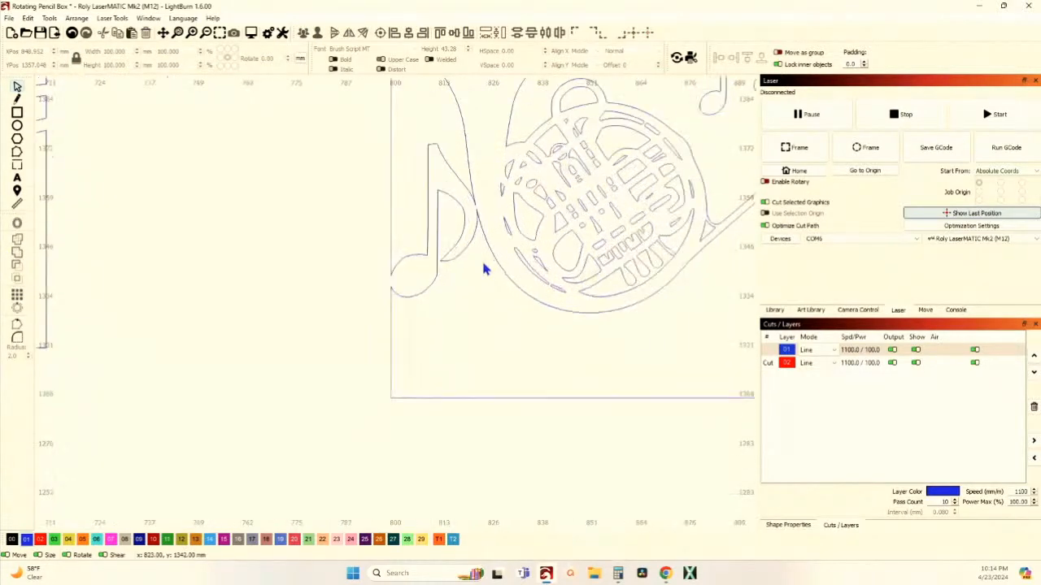
# Draw a horizontal line 100 mm long across the full width of the tile, just below the horn
pyautogui.scroll(-5, 482, 222)
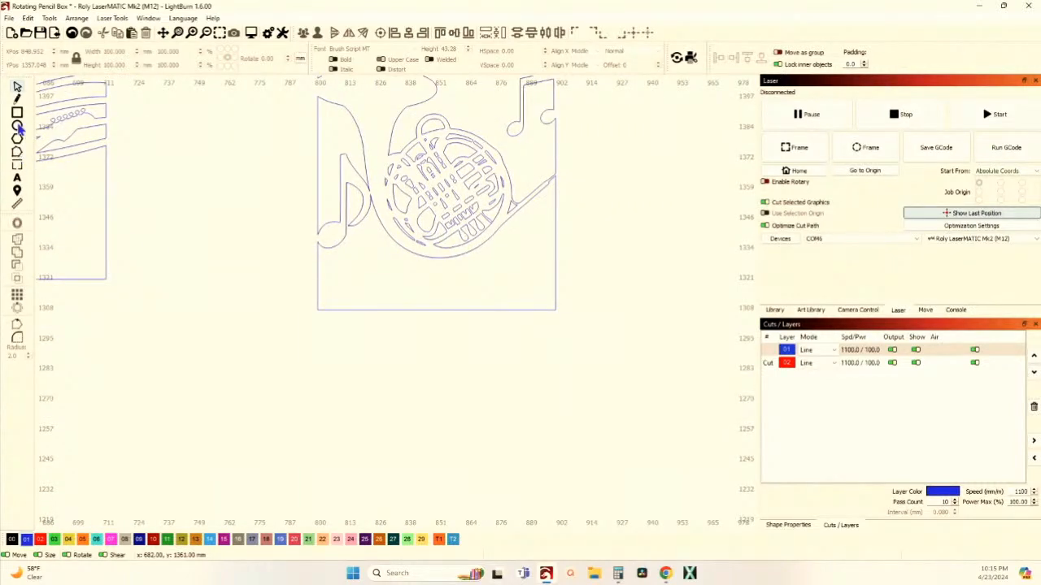
pyautogui.click(18, 101)
pyautogui.moveTo(304, 272); pyautogui.dragTo(182, 347)
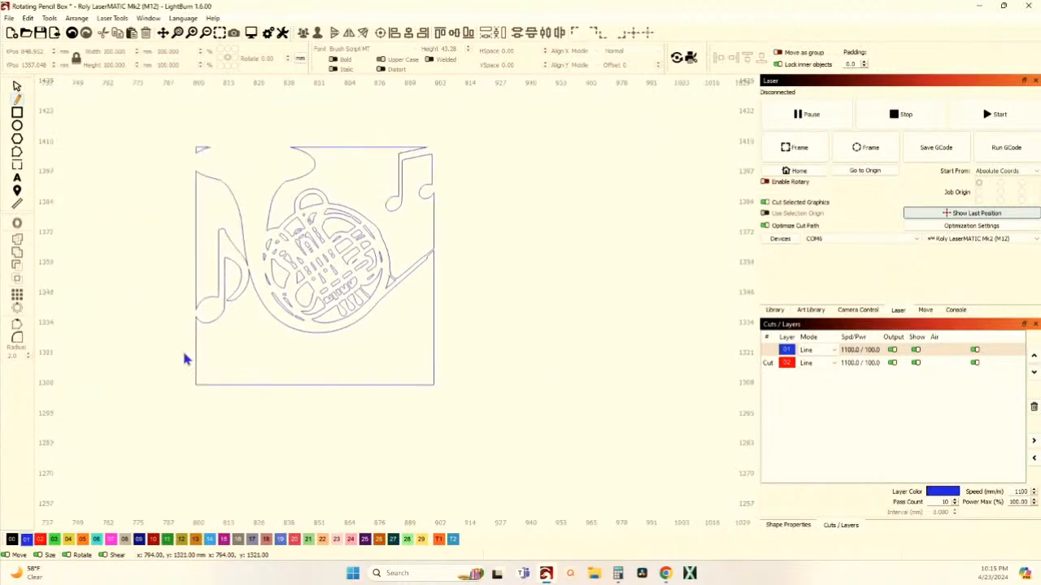
pyautogui.click(195, 339)
pyautogui.click(434, 340)
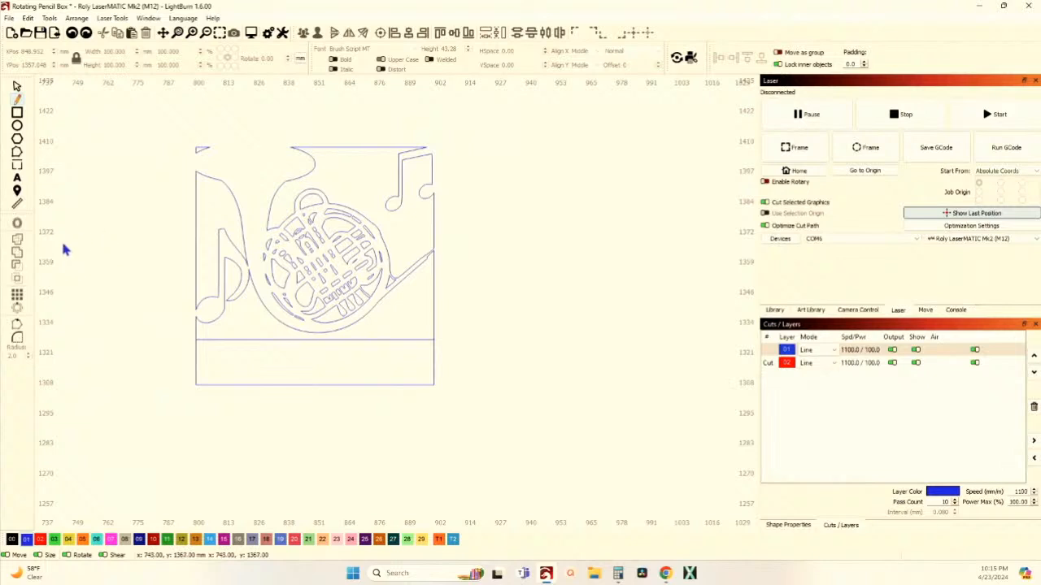
pyautogui.click(17, 87)
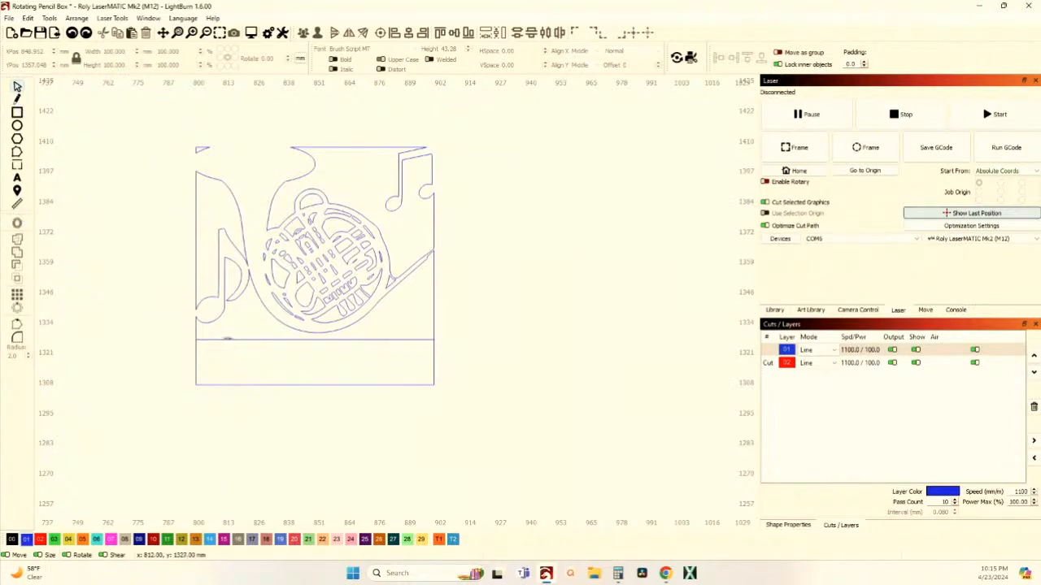
# Offset the dividing line outward by 1 mm with round corners, deleting the original line
pyautogui.click(228, 340)
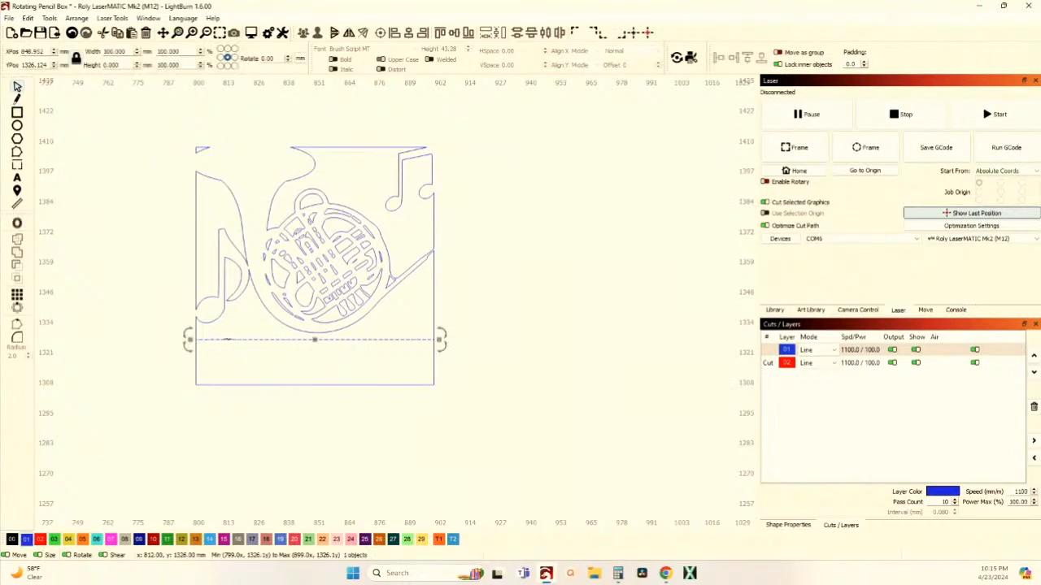
pyautogui.click(17, 226)
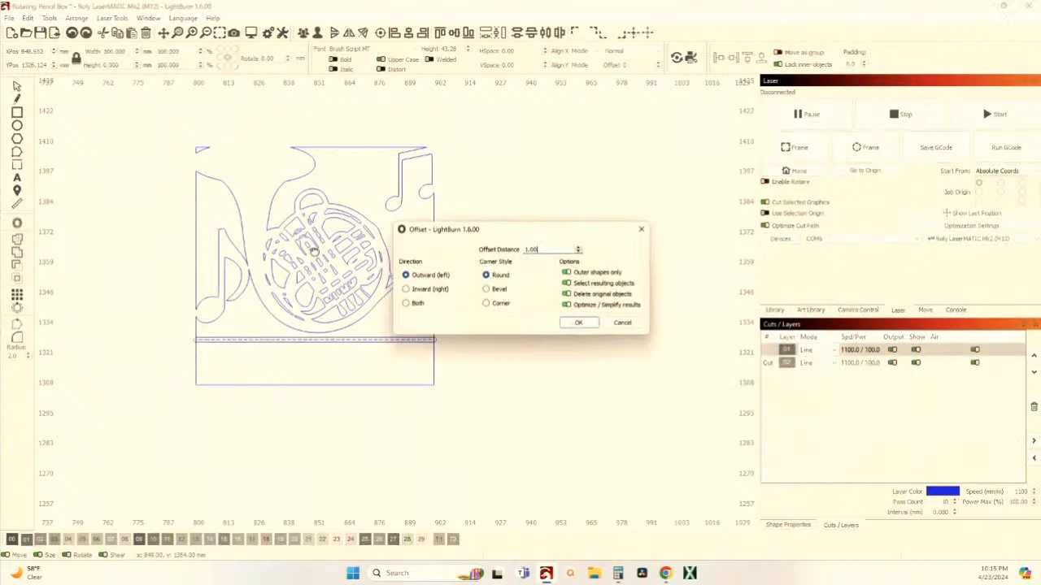
pyautogui.click(578, 323)
pyautogui.scroll(3, 260, 367)
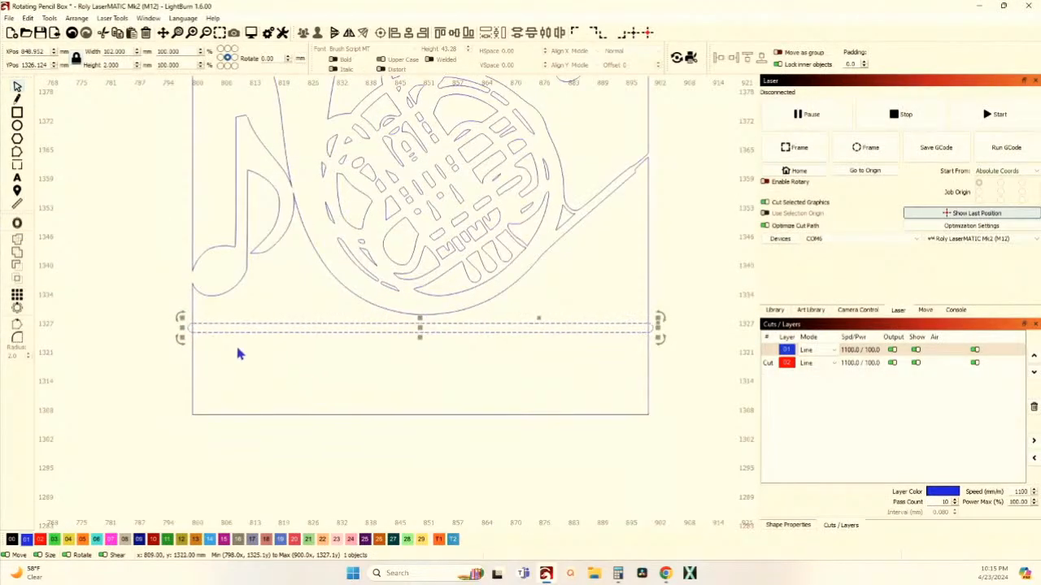
pyautogui.scroll(-1, 236, 346)
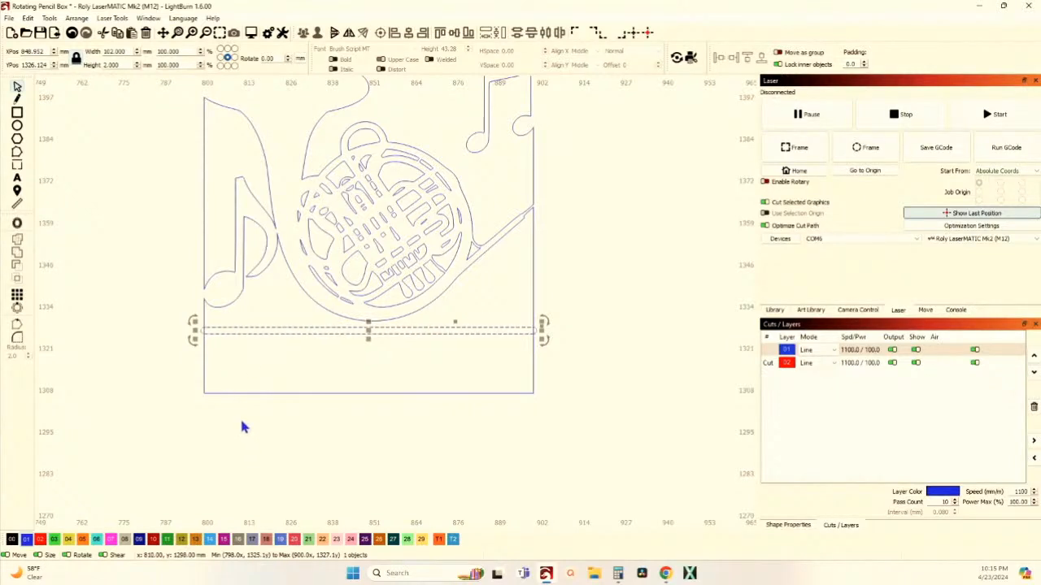
# Subtract the thin bar from the tile to split off a separate strip below the horn
pyautogui.click(202, 395)
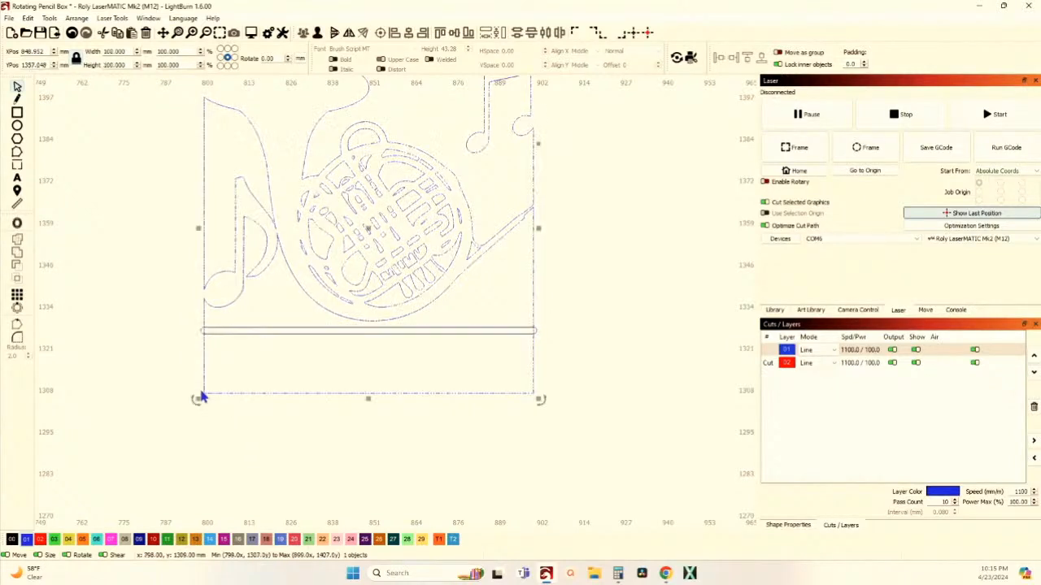
pyautogui.keyDown('shift'); pyautogui.click(240, 337); pyautogui.keyUp('shift')
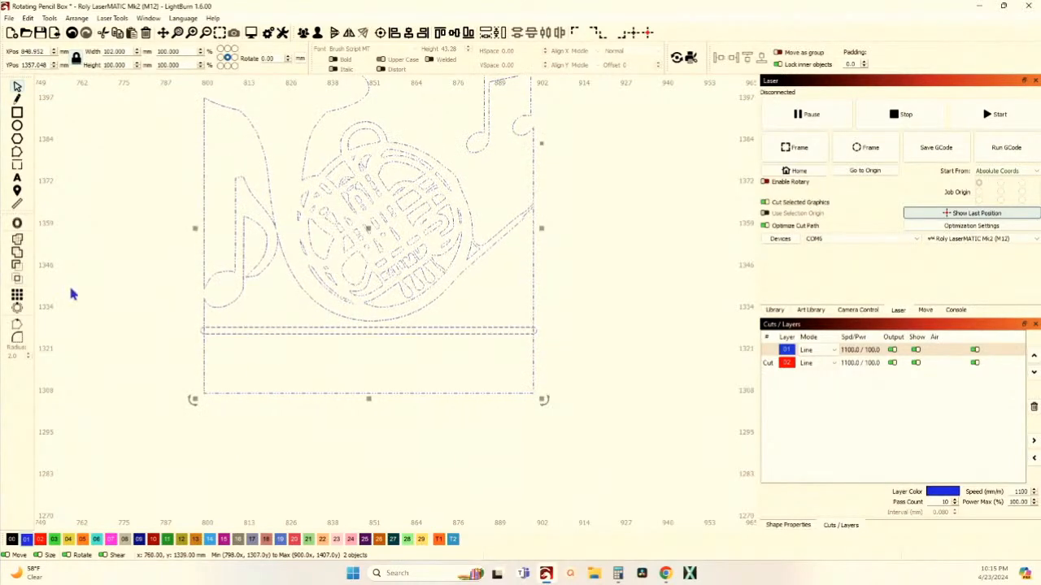
pyautogui.click(18, 271)
pyautogui.scroll(2, 248, 351)
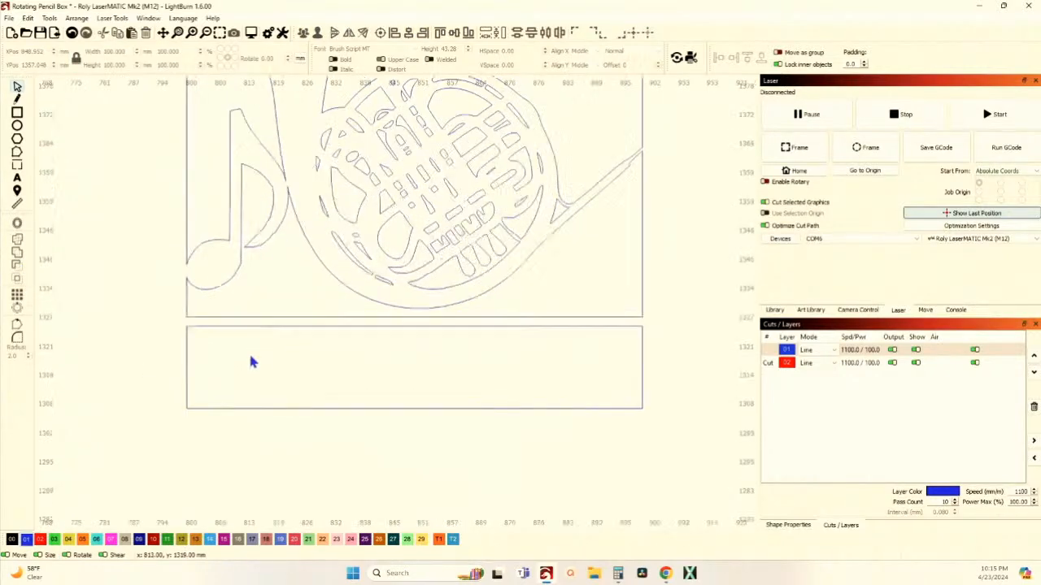
# Add the person's first name in upper-case Brush Script MT over the bottom strip and scale it to about 90 × 24 mm
pyautogui.scroll(-1, 181, 353)
pyautogui.scroll(-1, 246, 341)
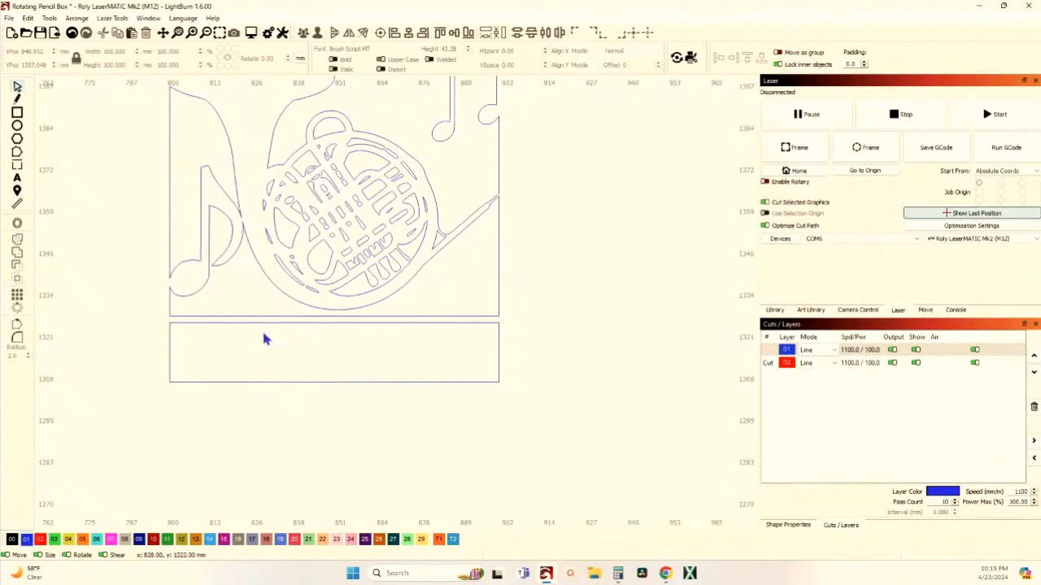
pyautogui.click(18, 179)
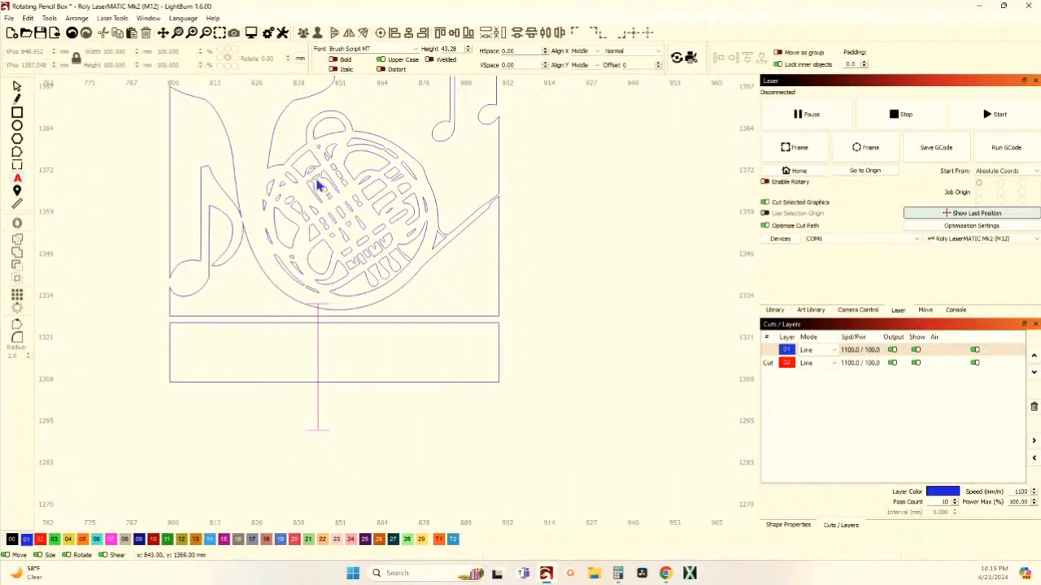
pyautogui.write('CHRIS')
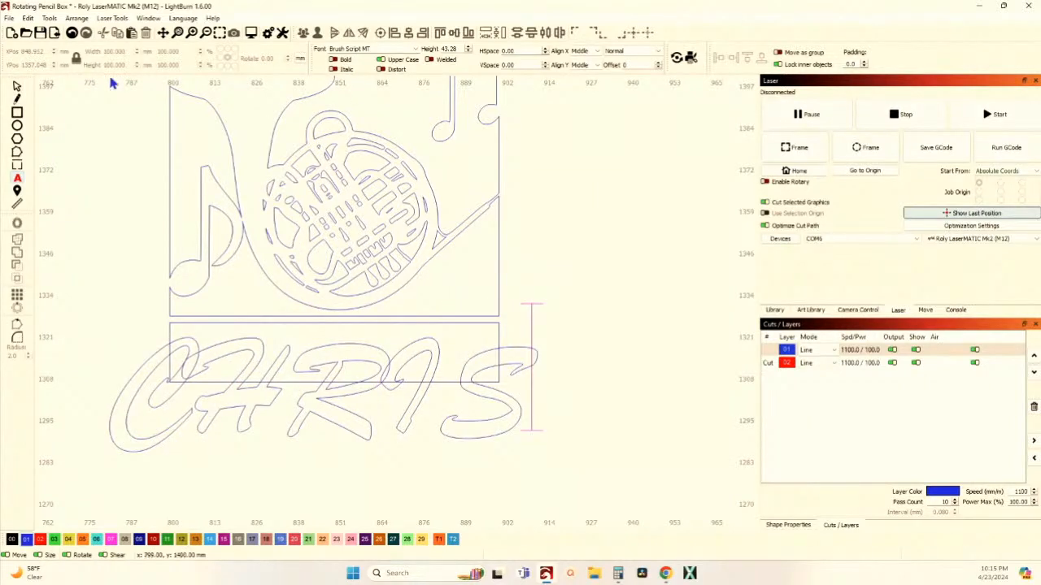
pyautogui.click(16, 88)
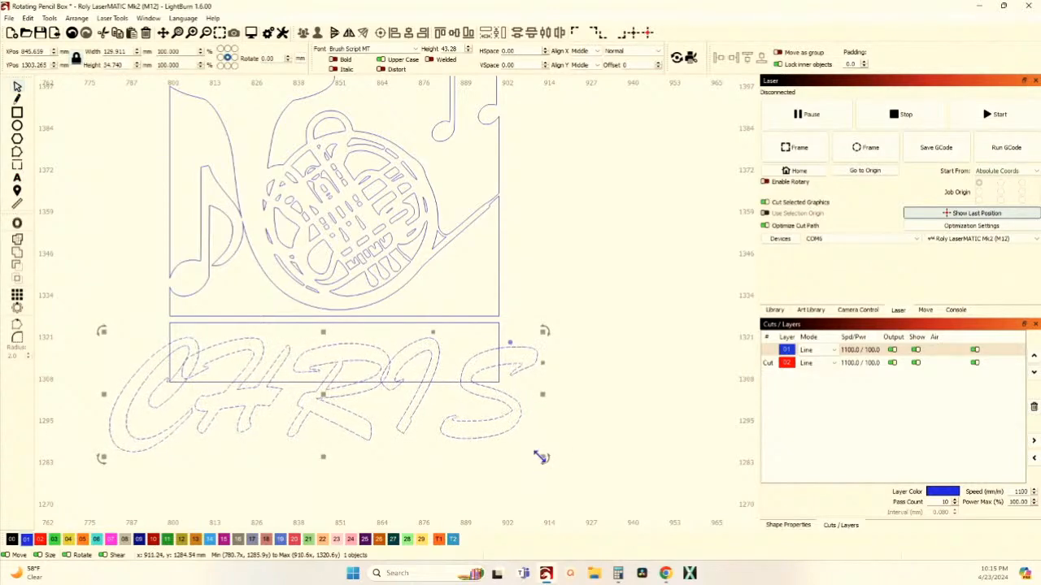
pyautogui.moveTo(540, 457); pyautogui.dragTo(478, 440)
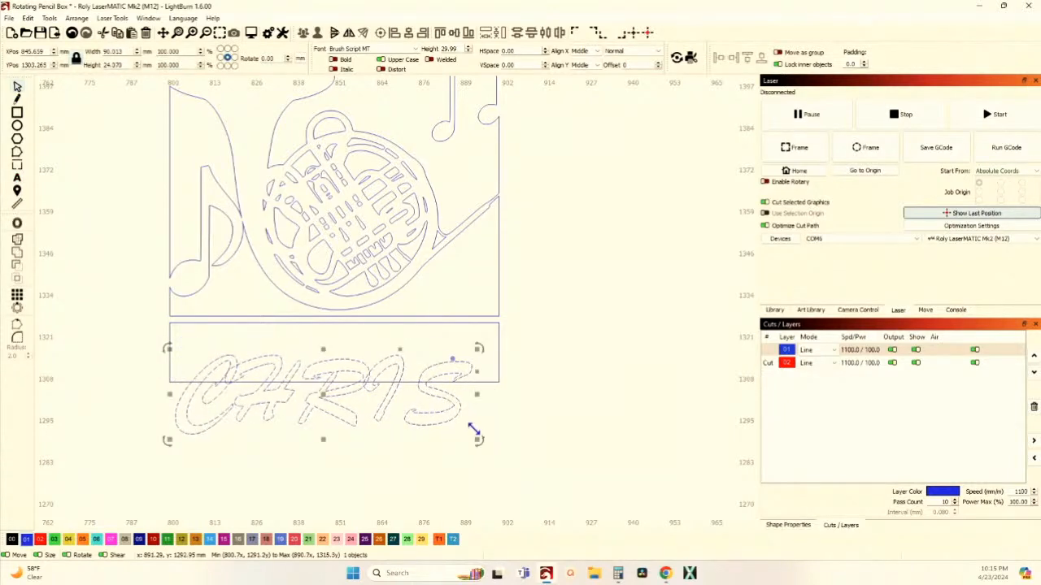
pyautogui.hotkey('ctrl', 'a')
pyautogui.click(538, 367)
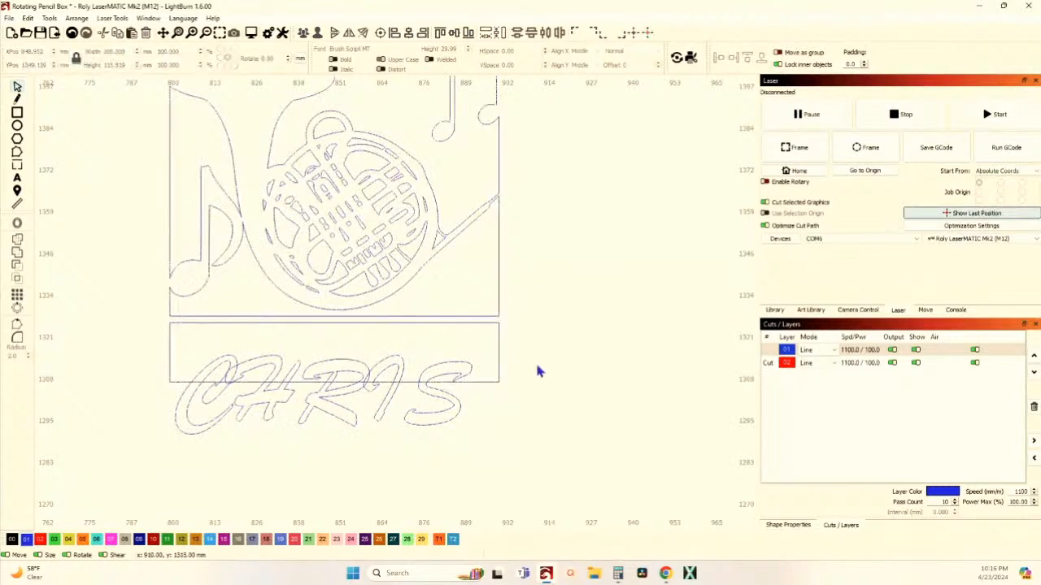
pyautogui.hotkey('ctrl', 'a')
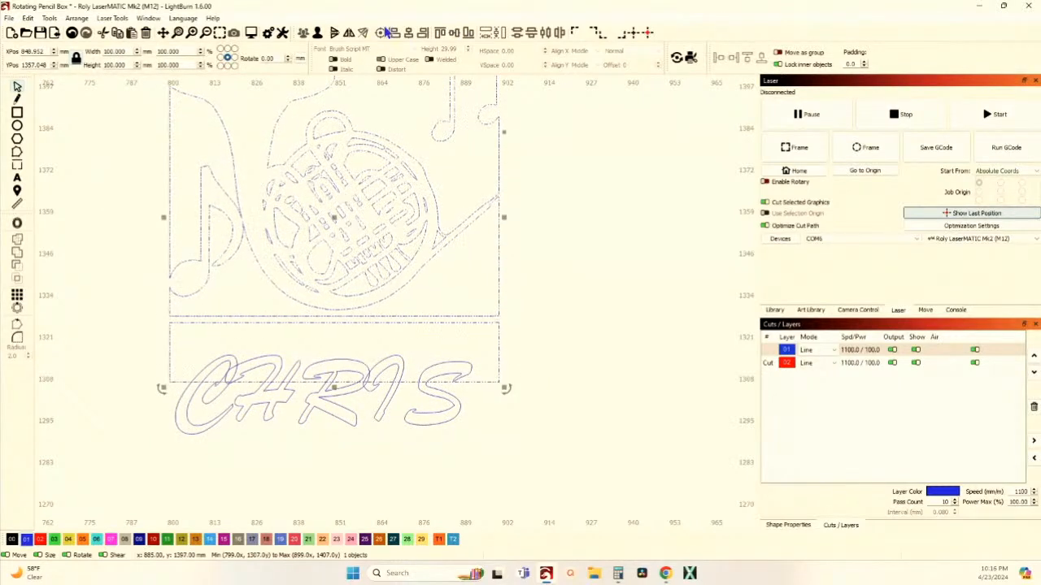
pyautogui.click(666, 209)
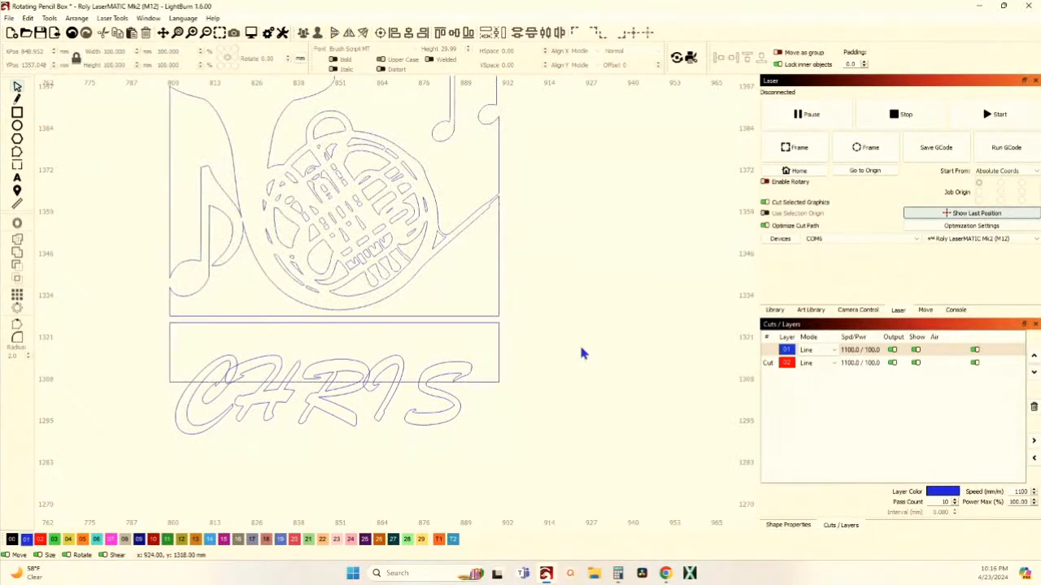
pyautogui.click(494, 365)
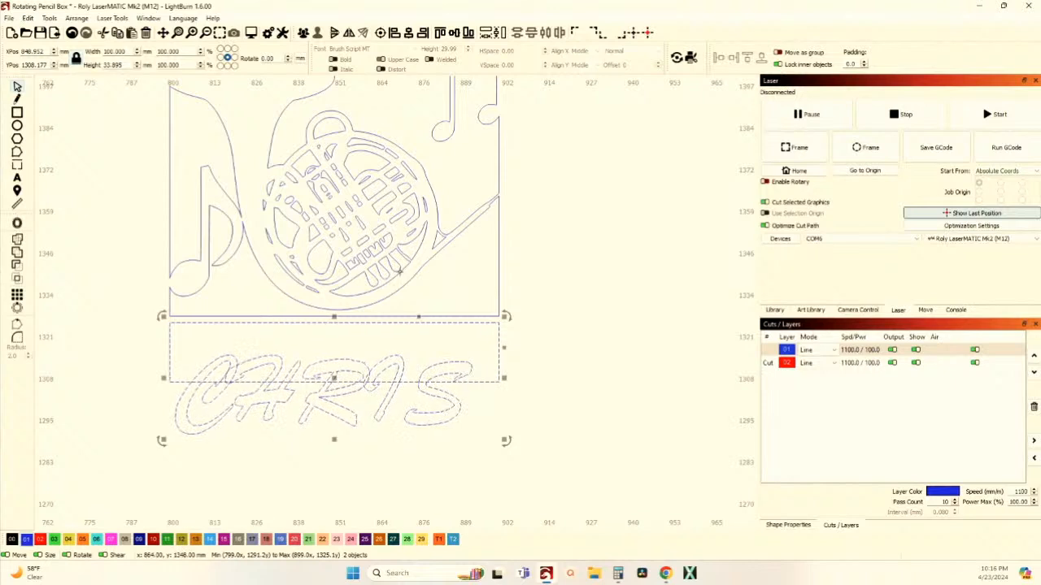
pyautogui.click(560, 437)
# Align the centre of the name text with the centre of the bottom strip
pyautogui.click(456, 408)
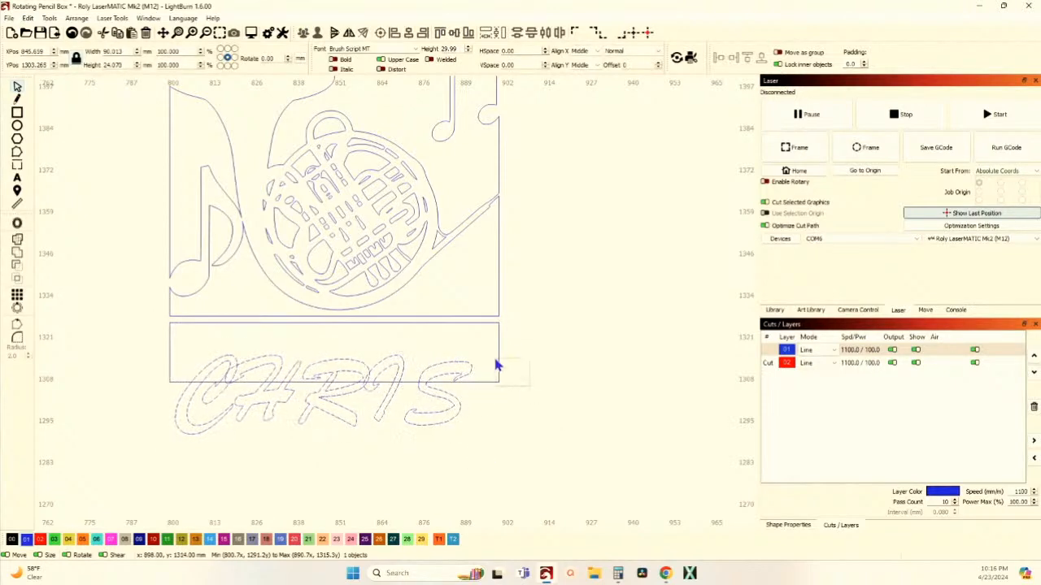
pyautogui.keyDown('shift'); pyautogui.click(494, 364); pyautogui.keyUp('shift')
pyautogui.click(379, 32)
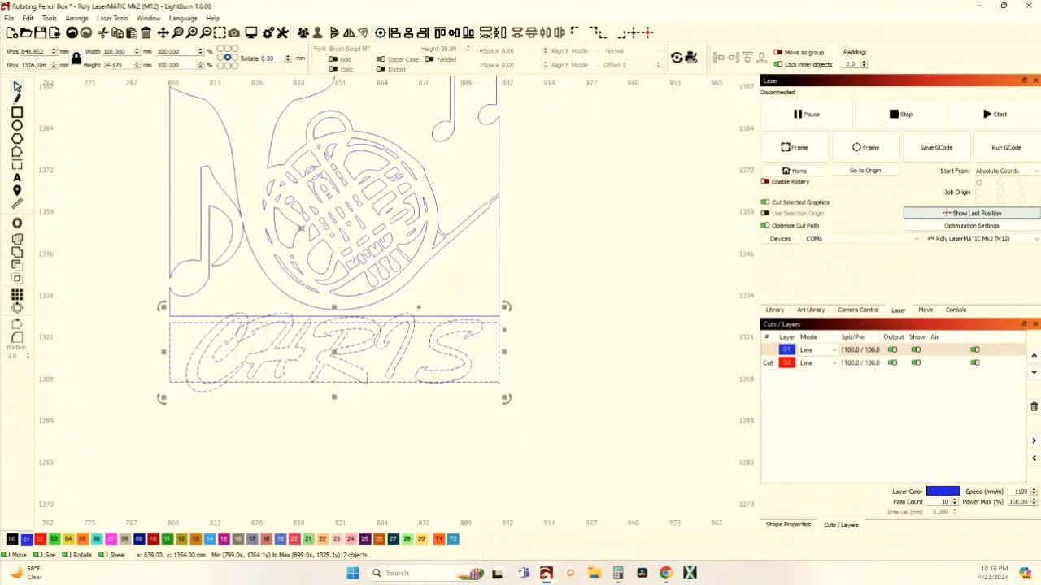
pyautogui.click(321, 493)
# Scale the name to about 85 × 23 mm and lower it slightly so the letters overlap the strip's upper and lower edges
pyautogui.click(351, 365)
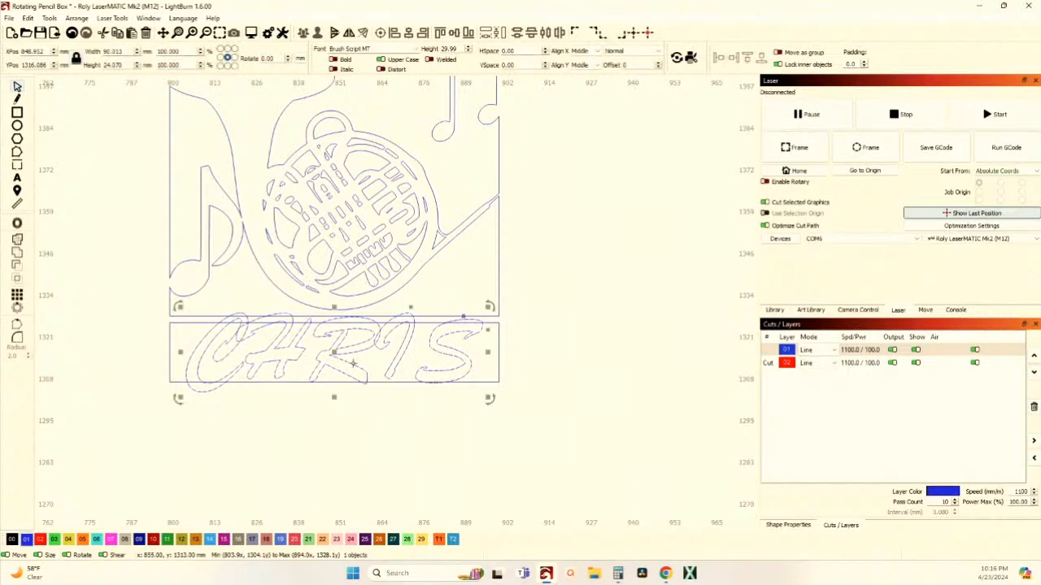
pyautogui.moveTo(488, 398); pyautogui.dragTo(469, 385)
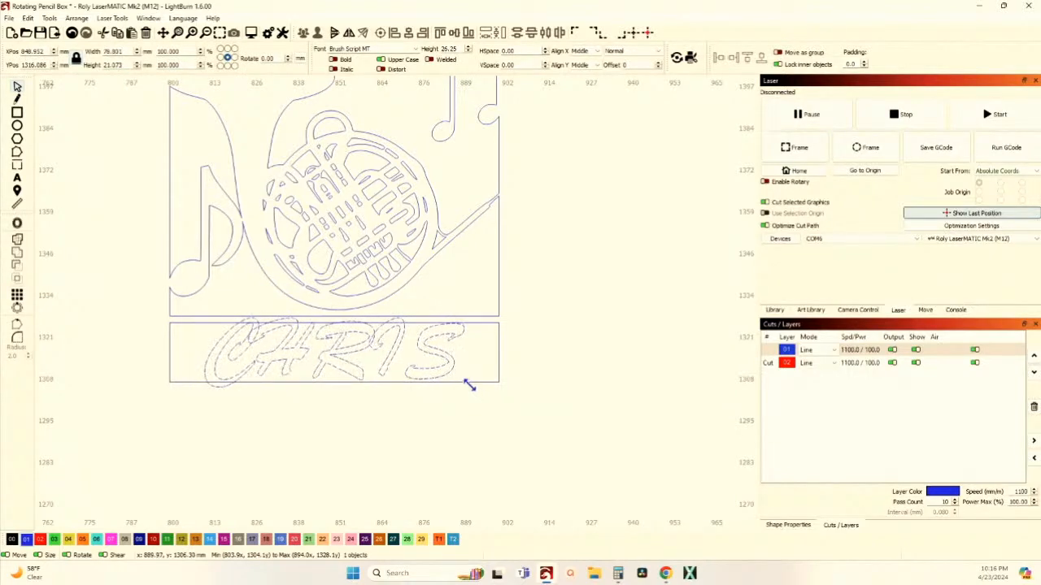
pyautogui.scroll(3, 342, 362)
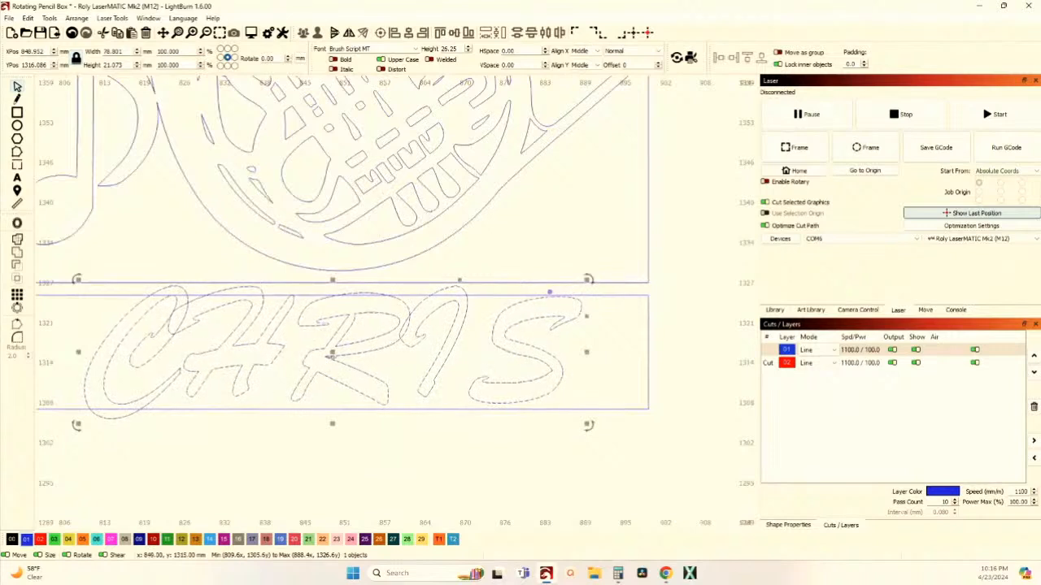
pyautogui.moveTo(333, 353); pyautogui.dragTo(333, 360)
pyautogui.moveTo(586, 428); pyautogui.dragTo(587, 434)
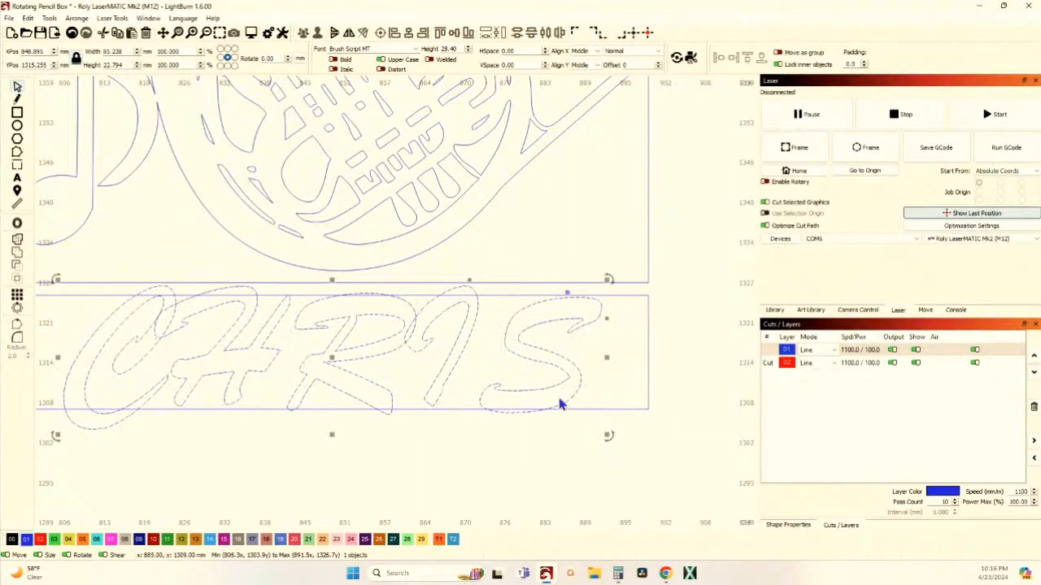
# Subtract the name text from the bottom strip
pyautogui.keyDown('shift'); pyautogui.click(648, 381); pyautogui.keyUp('shift')
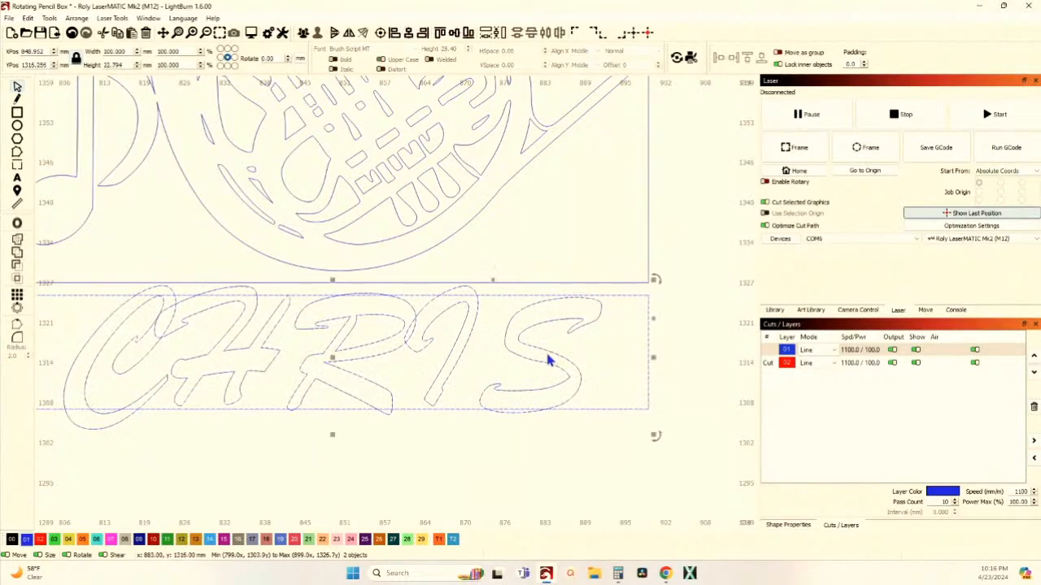
pyautogui.click(18, 266)
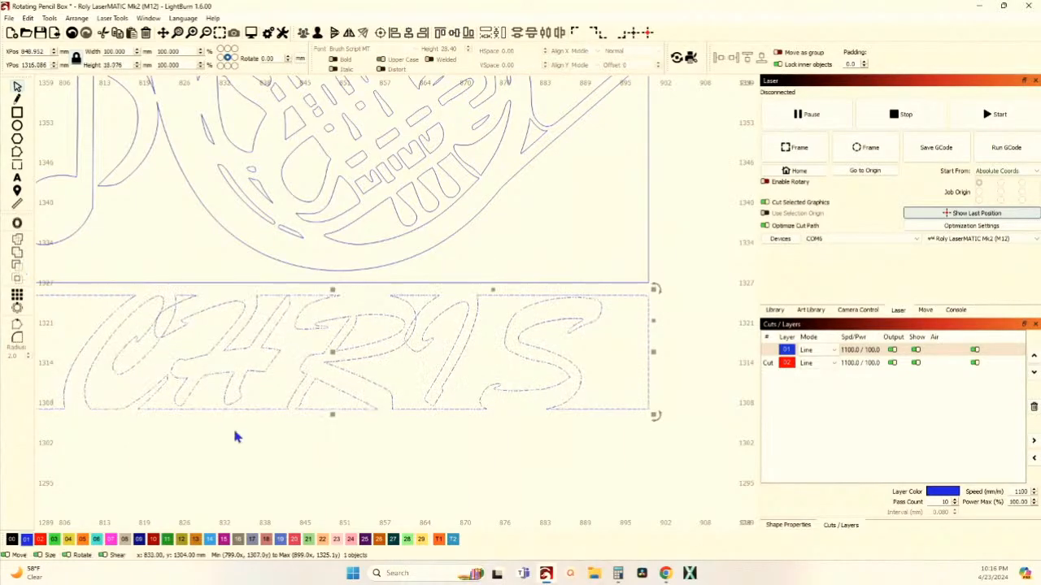
pyautogui.click(235, 436)
pyautogui.scroll(-4, 235, 436)
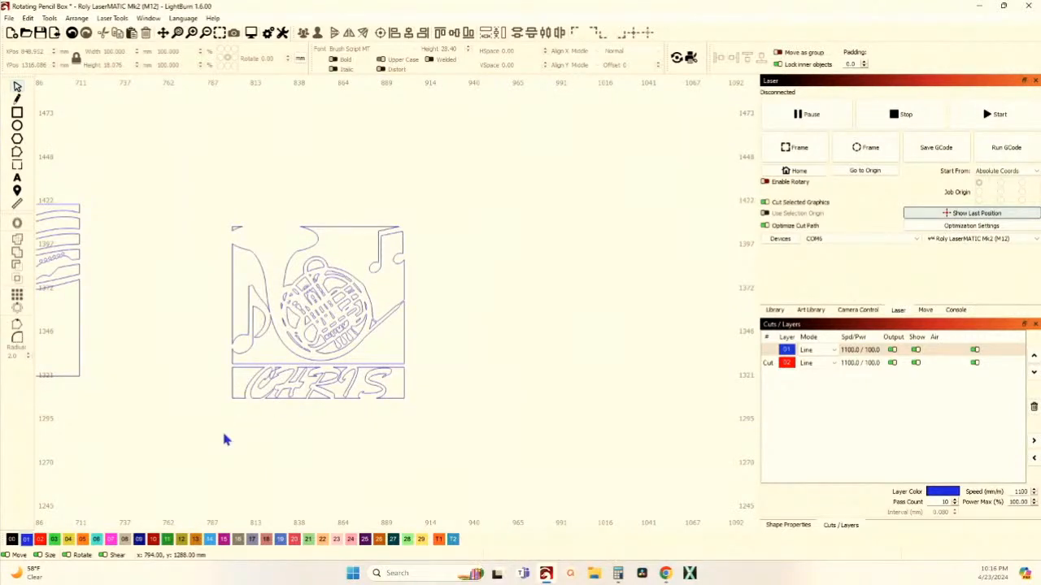
pyautogui.scroll(2, 290, 393)
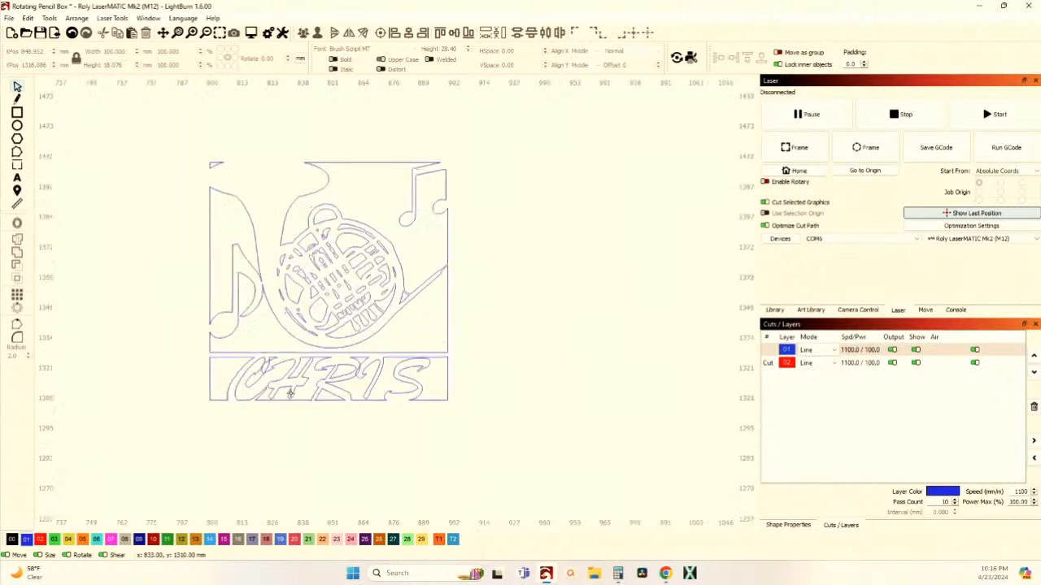